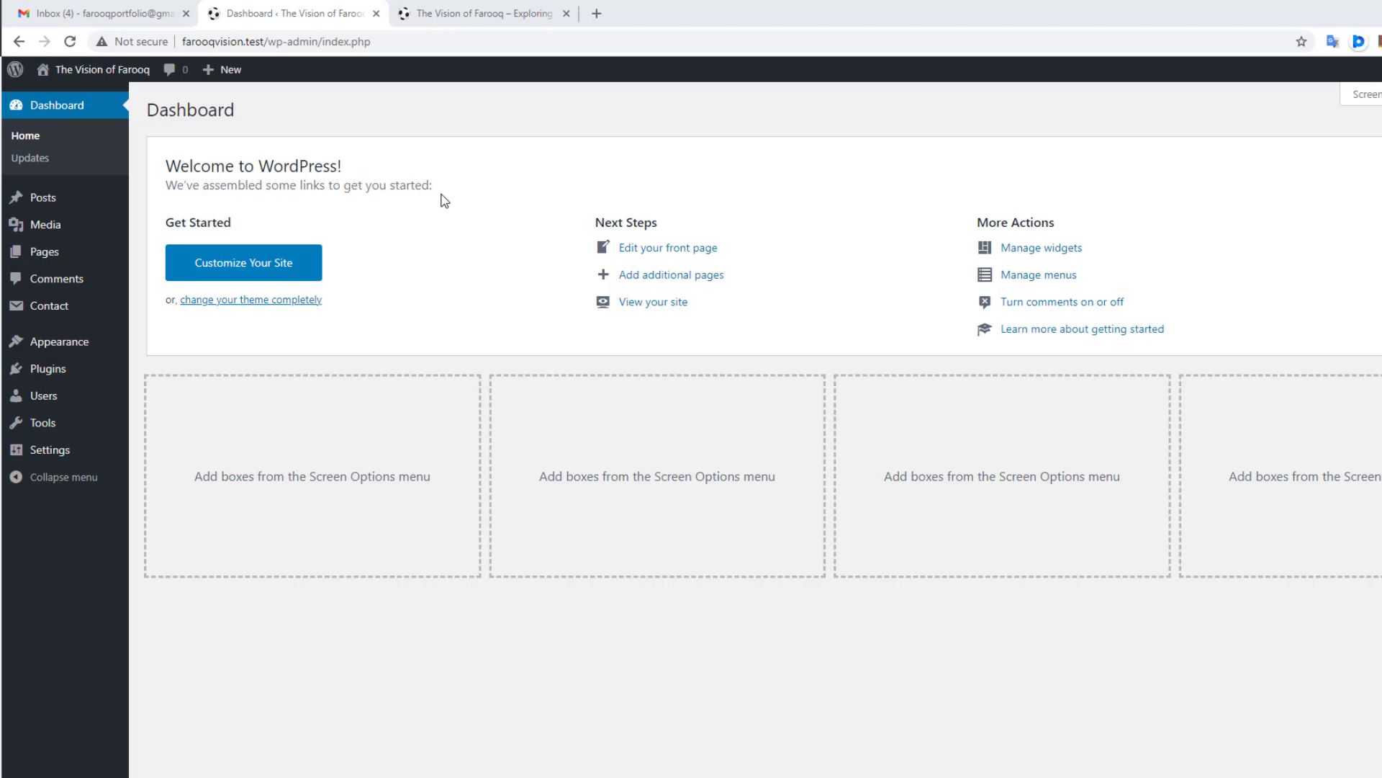
# Step: Switch to The Vision of Farooq site's browser tab to view its front page
pyautogui.click(464, 13)
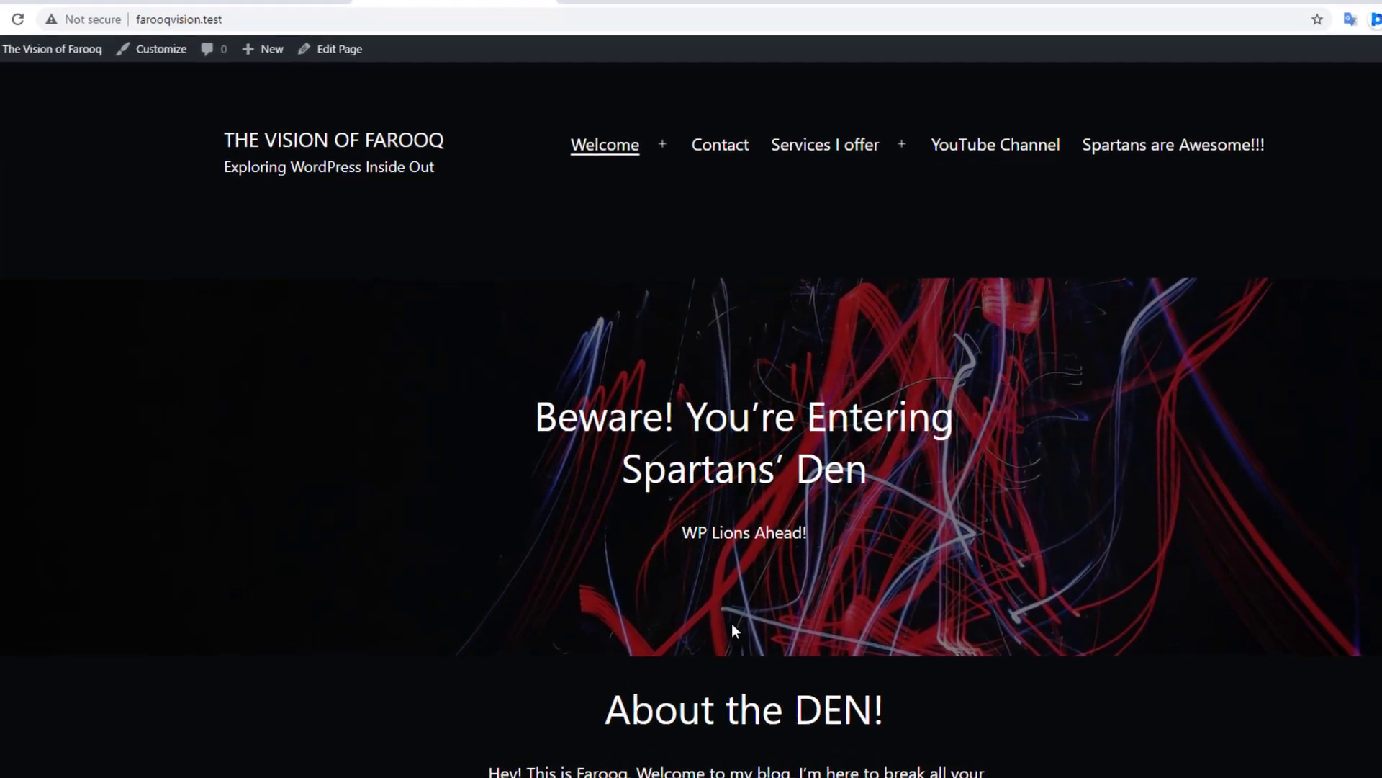
# Step: Create a Laragon WordPress quick app named SpartansBackup and close the finished setup window
pyautogui.click(713, 777)
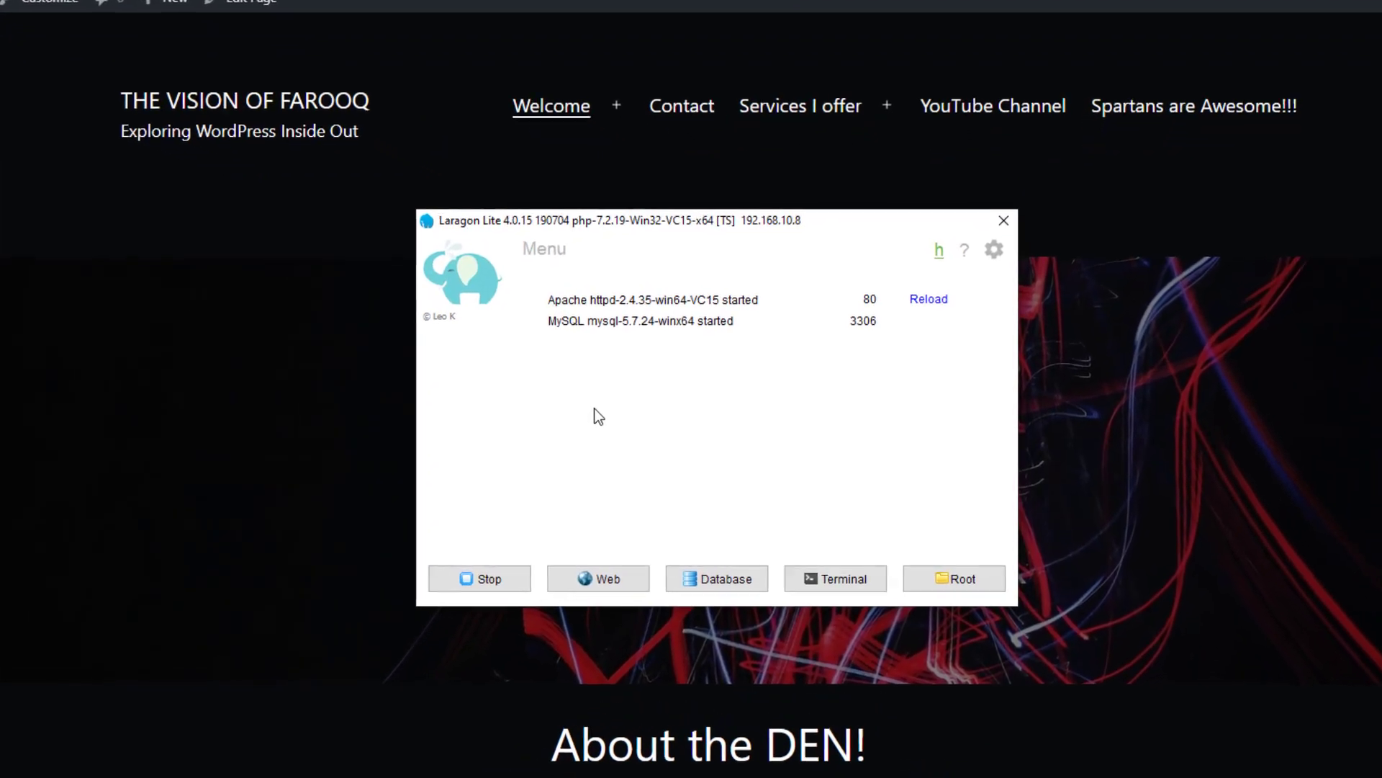
pyautogui.rightClick(543, 345)
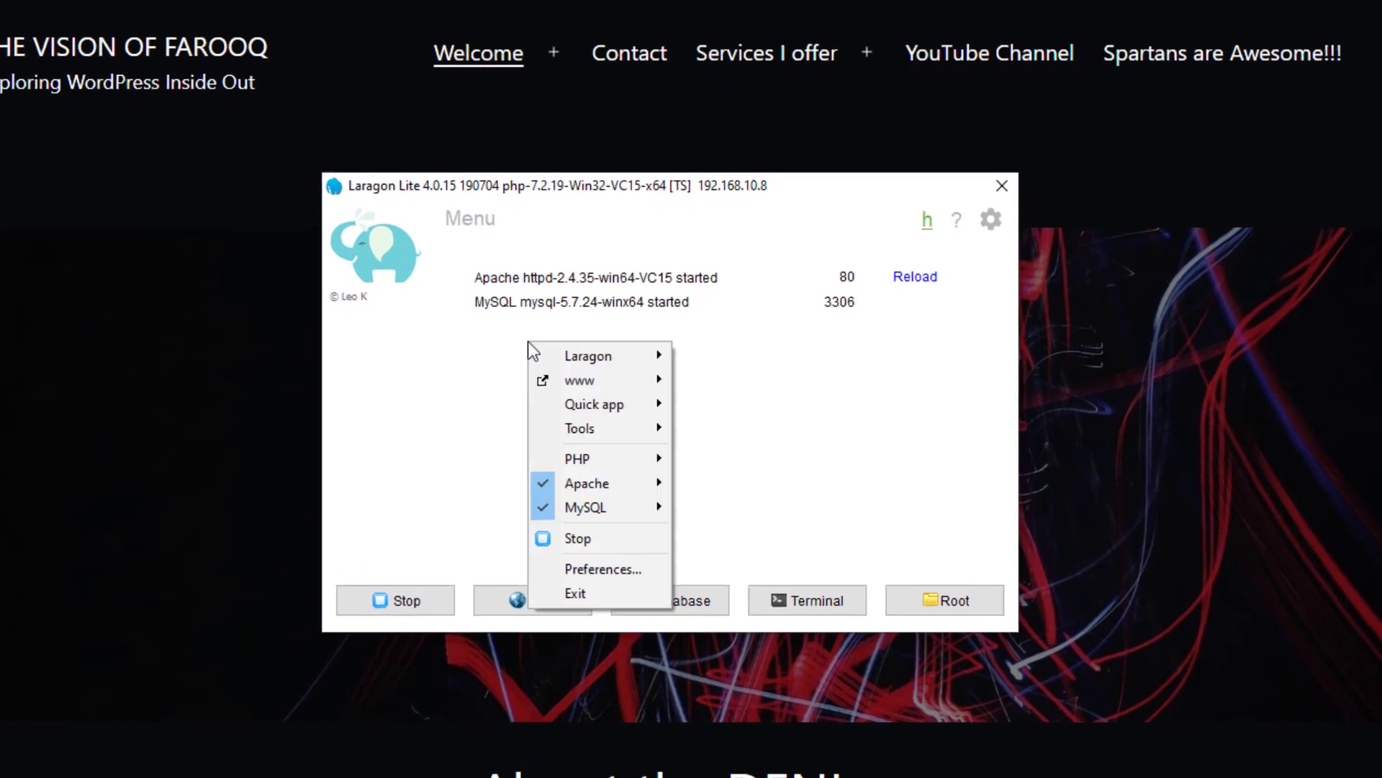
pyautogui.moveTo(576, 406)
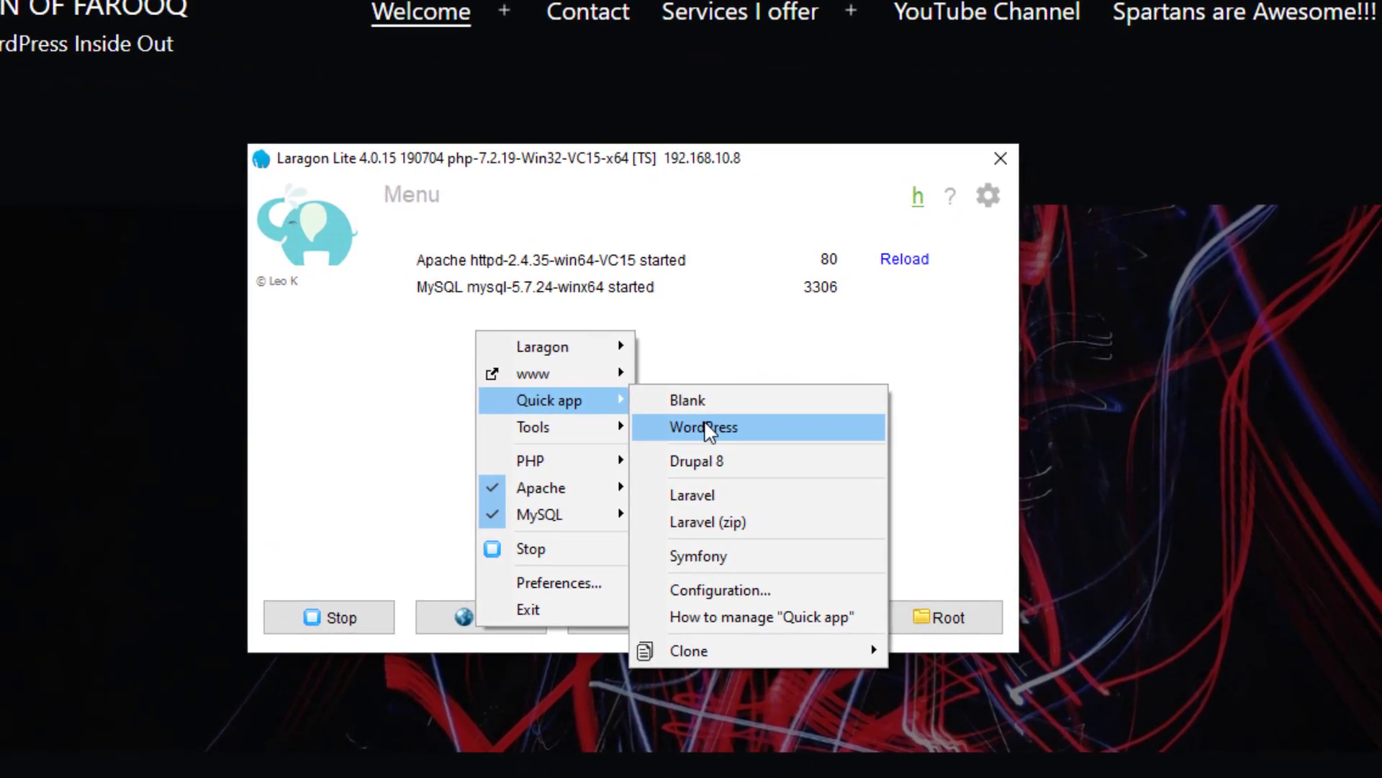
pyautogui.click(709, 428)
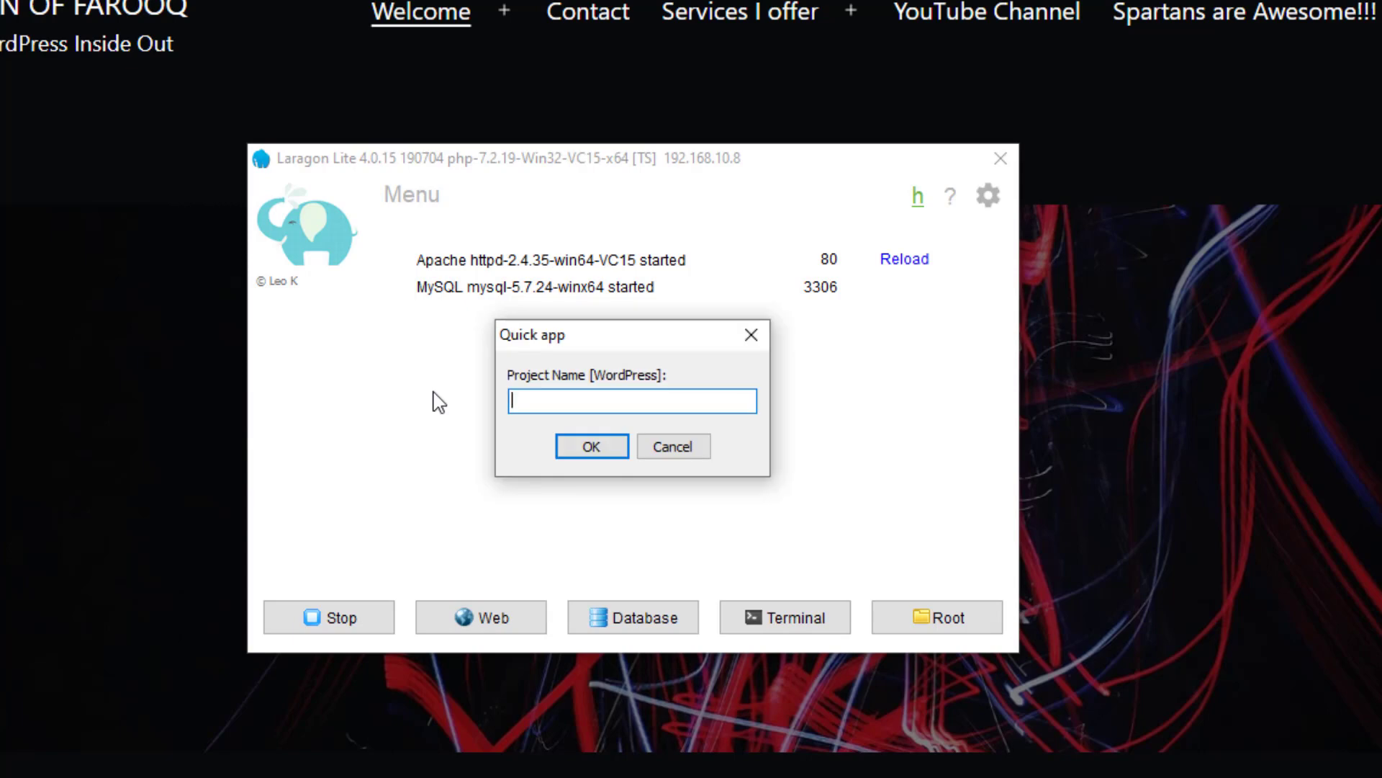
pyautogui.write('SpartansBackup')
pyautogui.click(586, 446)
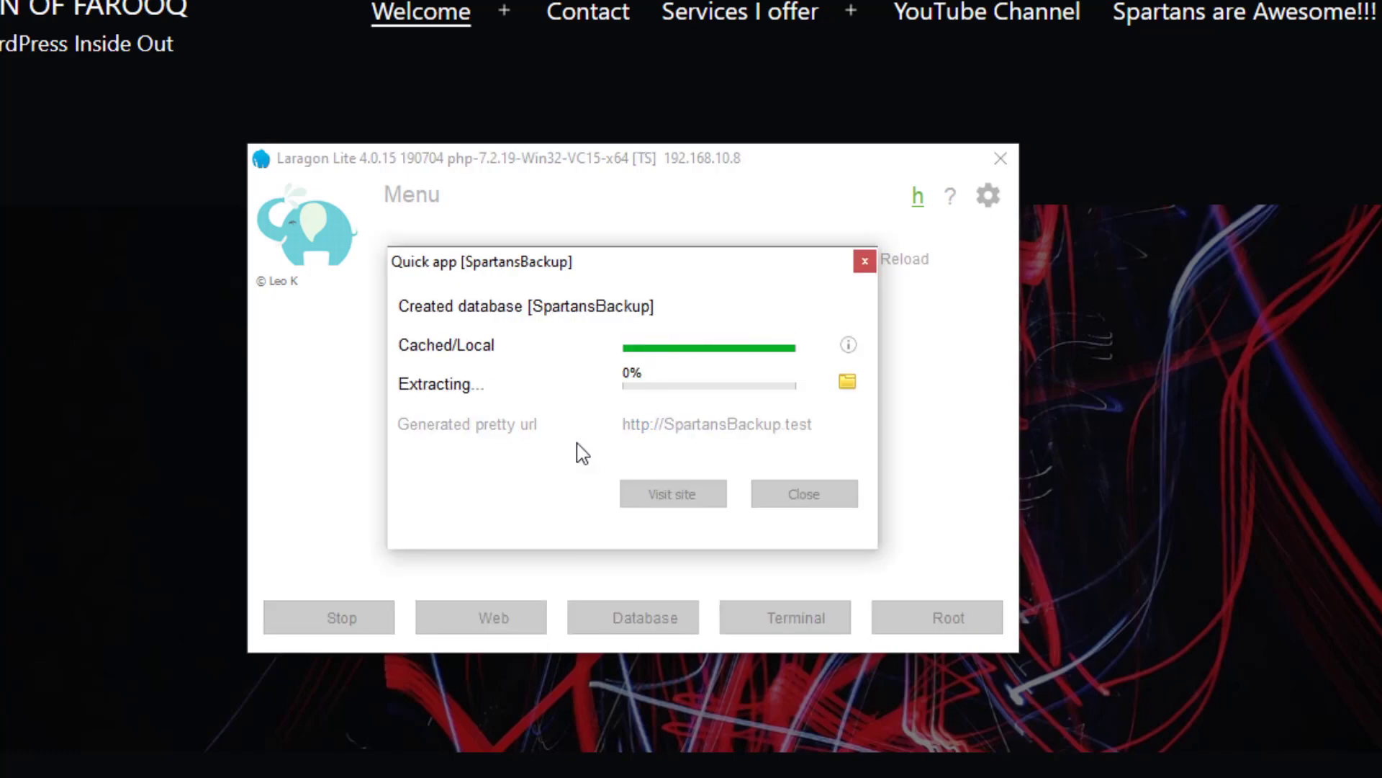
pyautogui.moveTo(497, 346)
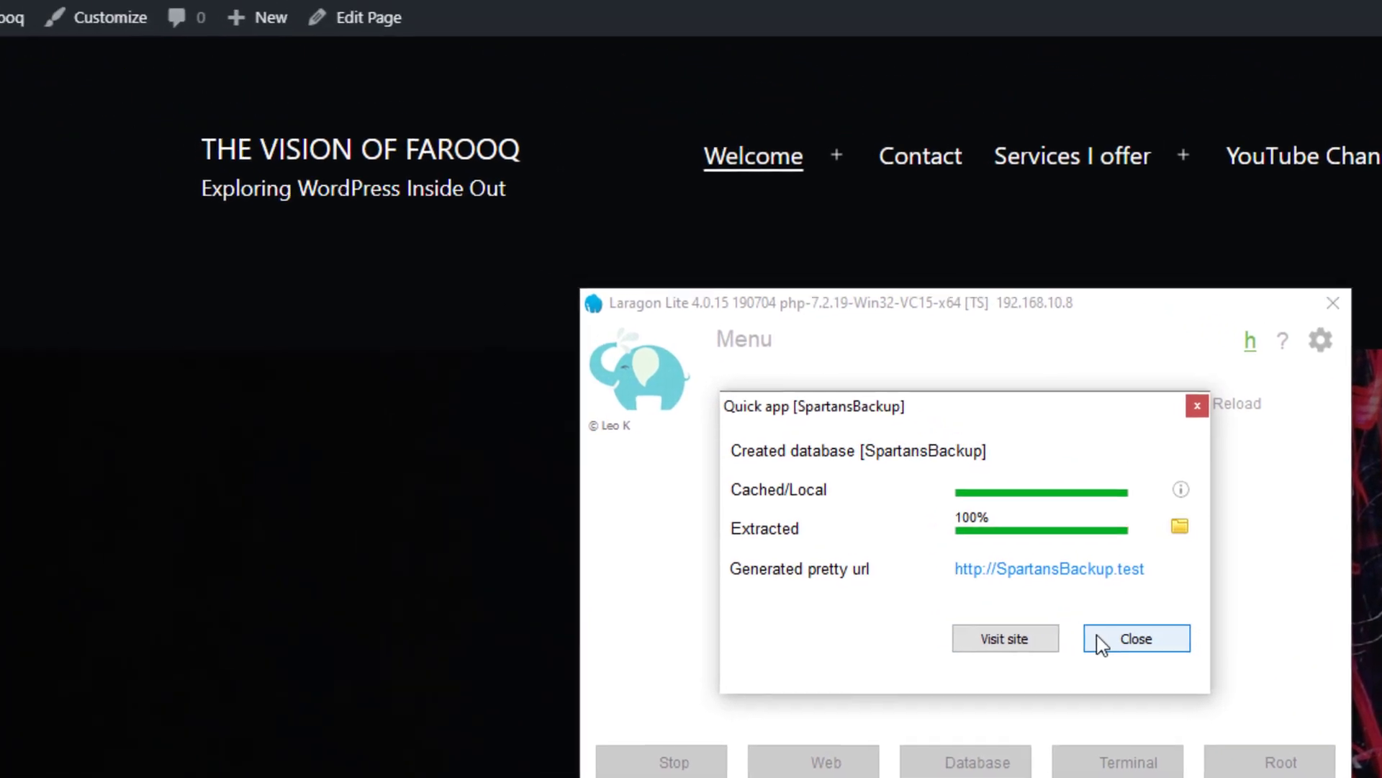
pyautogui.click(1073, 611)
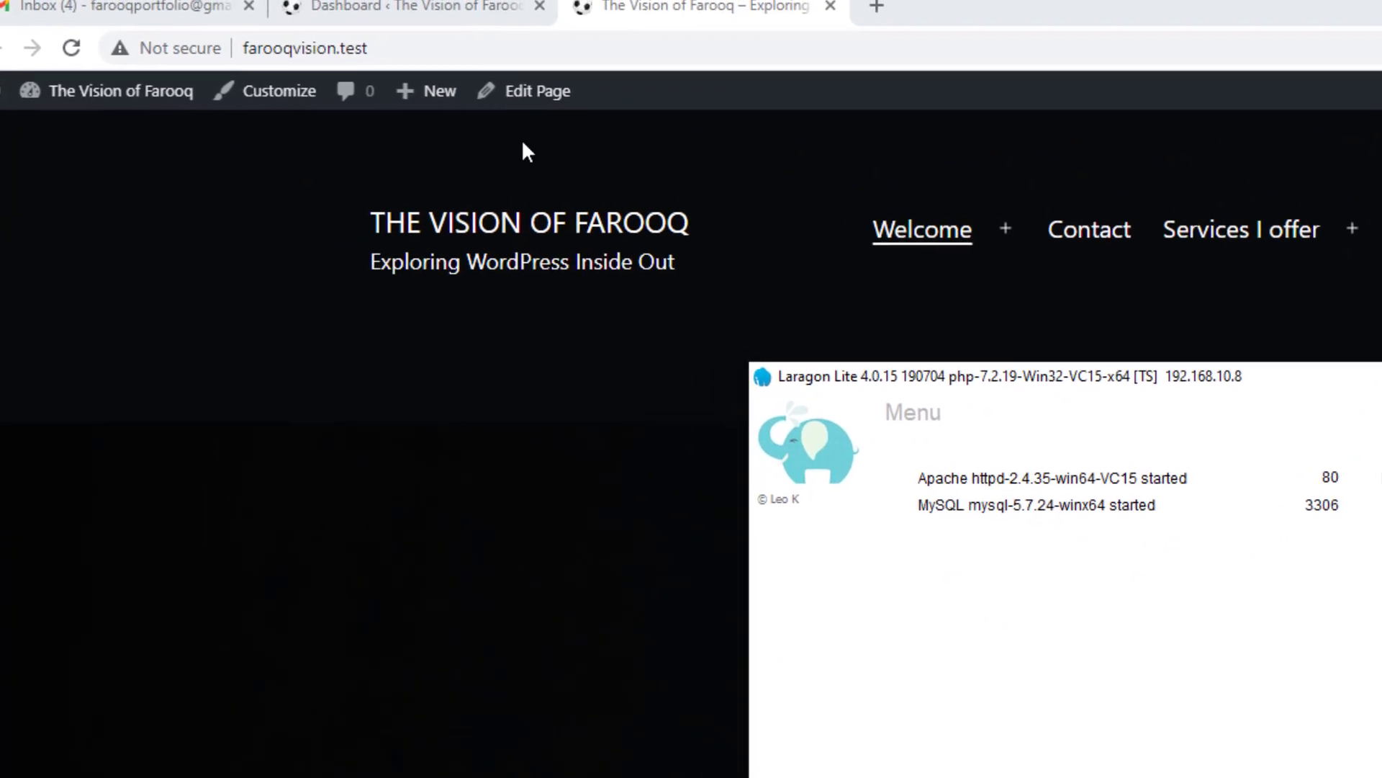
# Step: Load spartansbackup.test in a new Chrome tab and continue with English (United States)
pyautogui.click(452, 9)
pyautogui.click(784, 20)
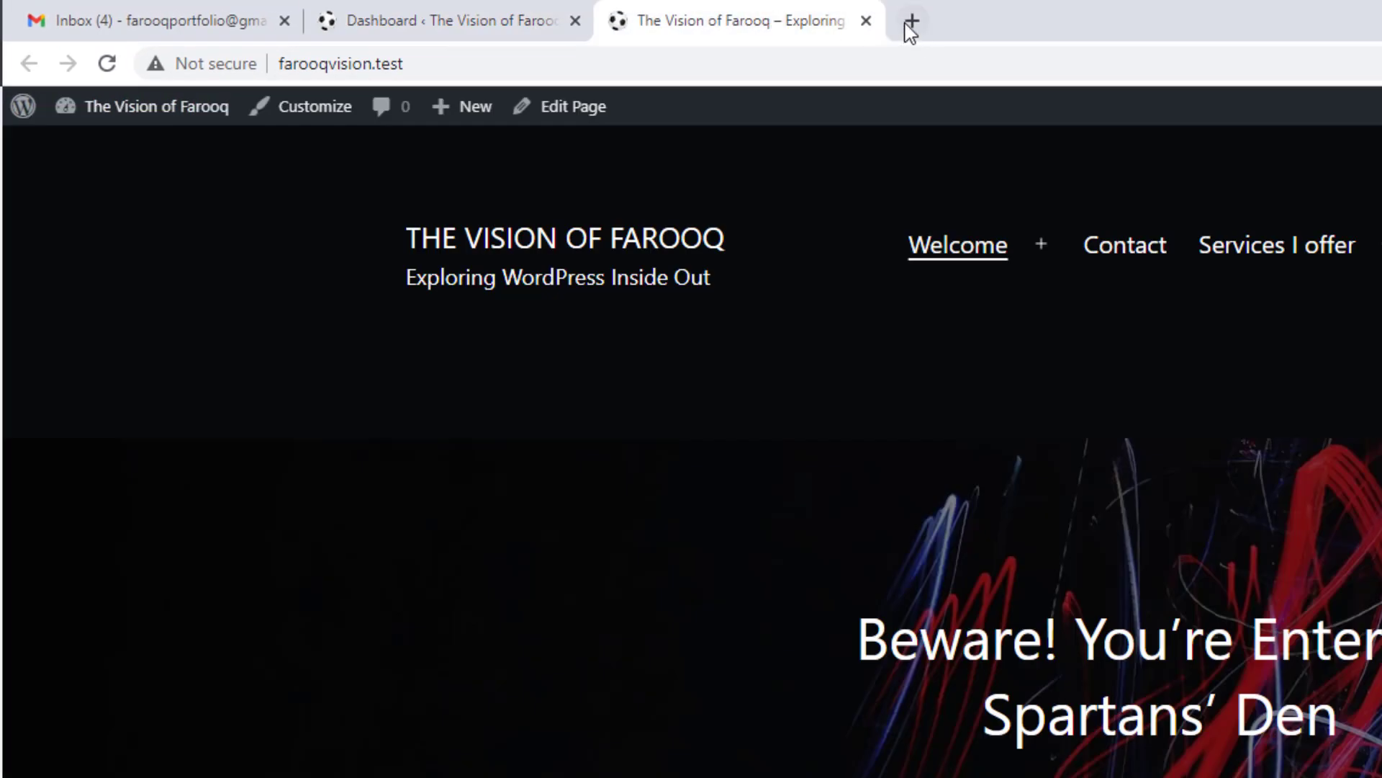
pyautogui.click(912, 22)
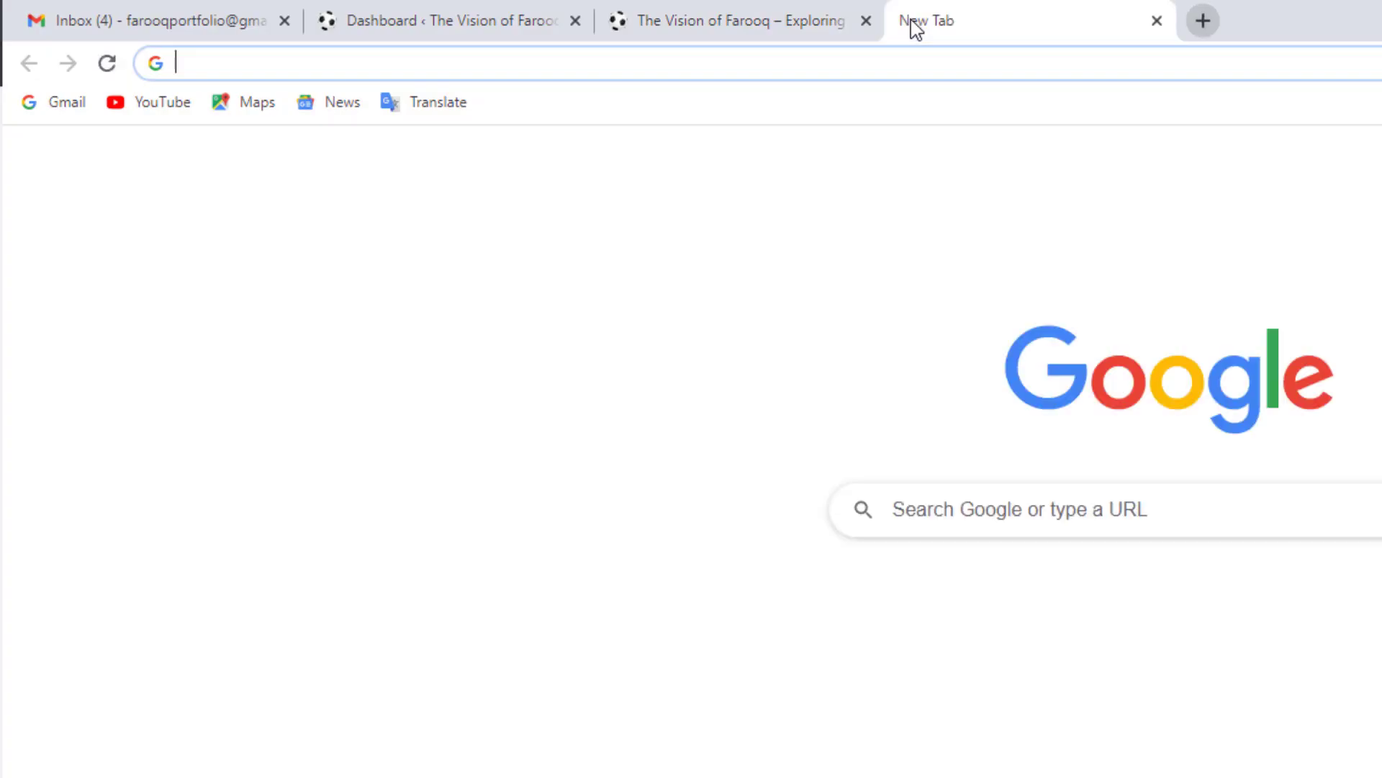
pyautogui.write('spart')
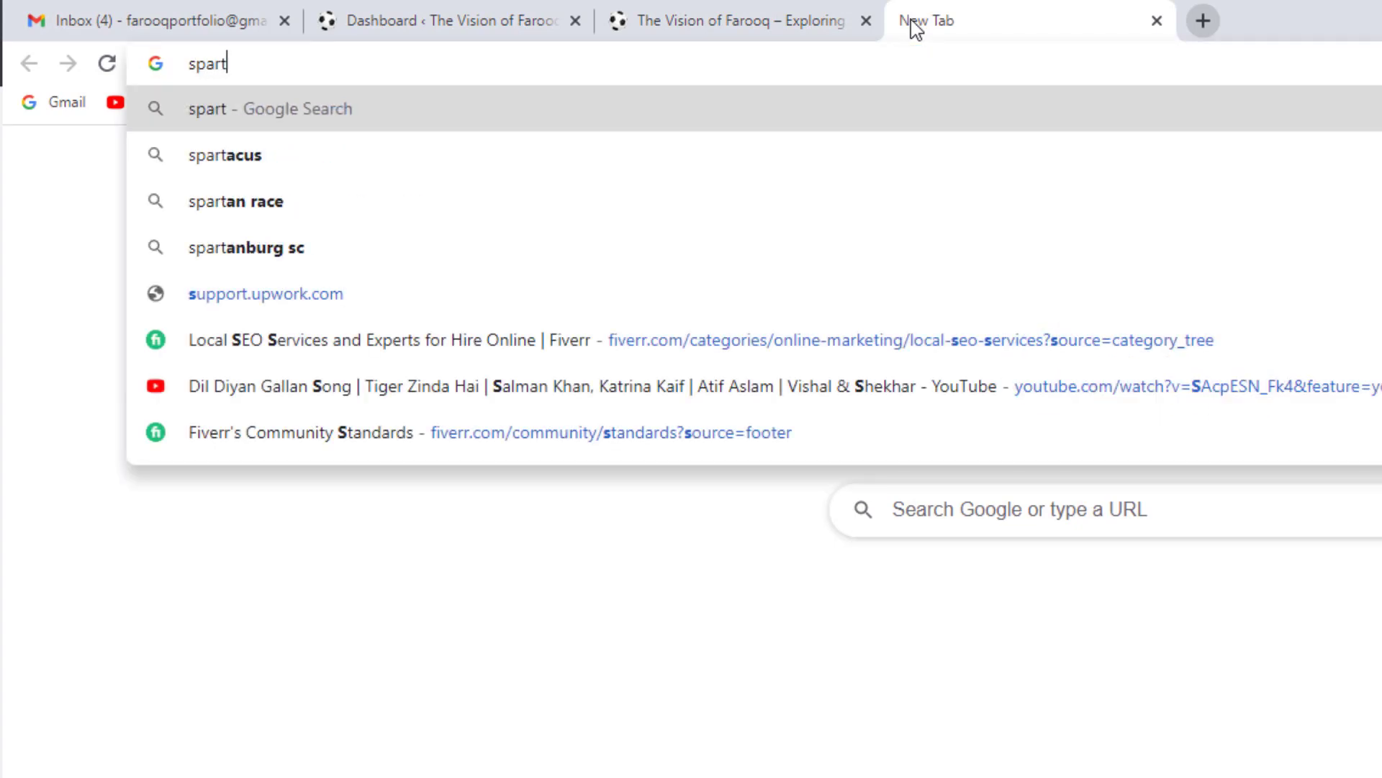
pyautogui.write('ansbackup')
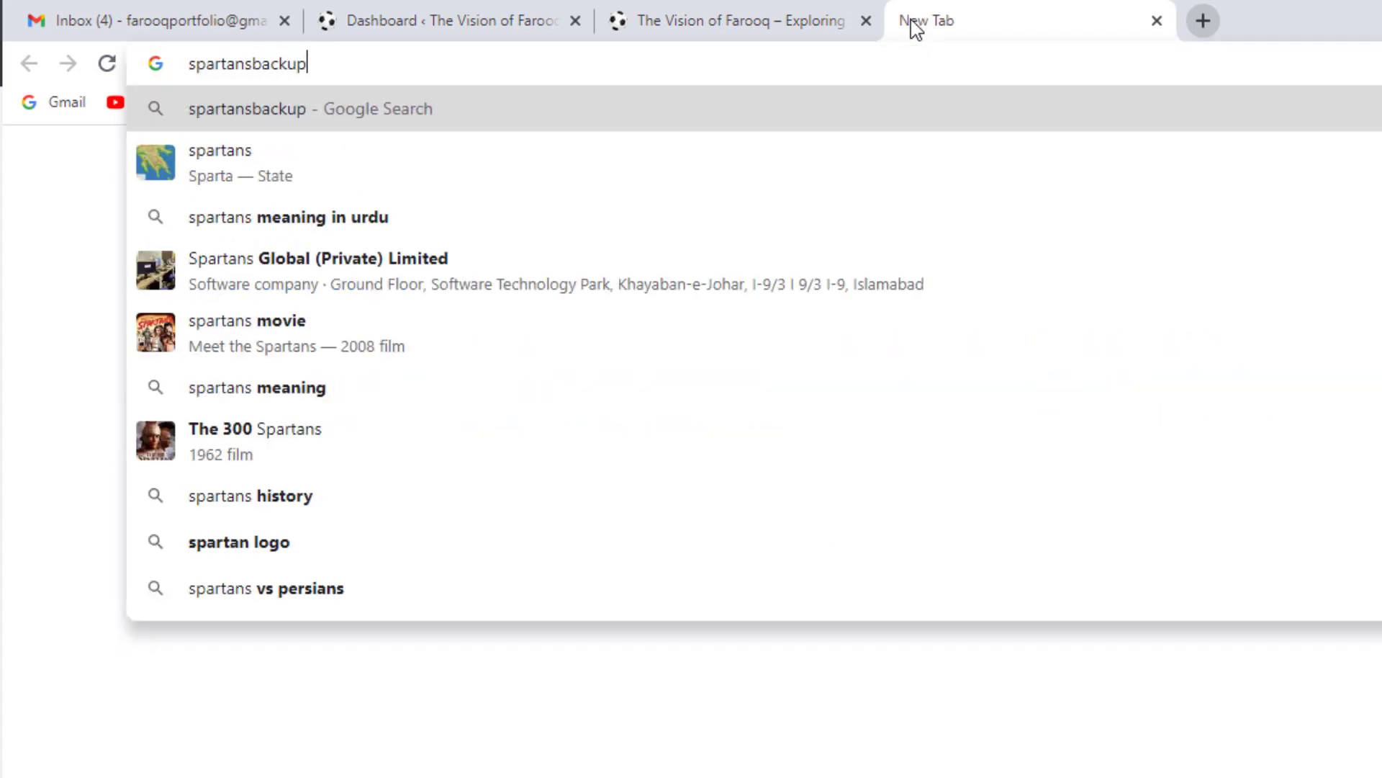
pyautogui.write('.test')
pyautogui.press('Return')
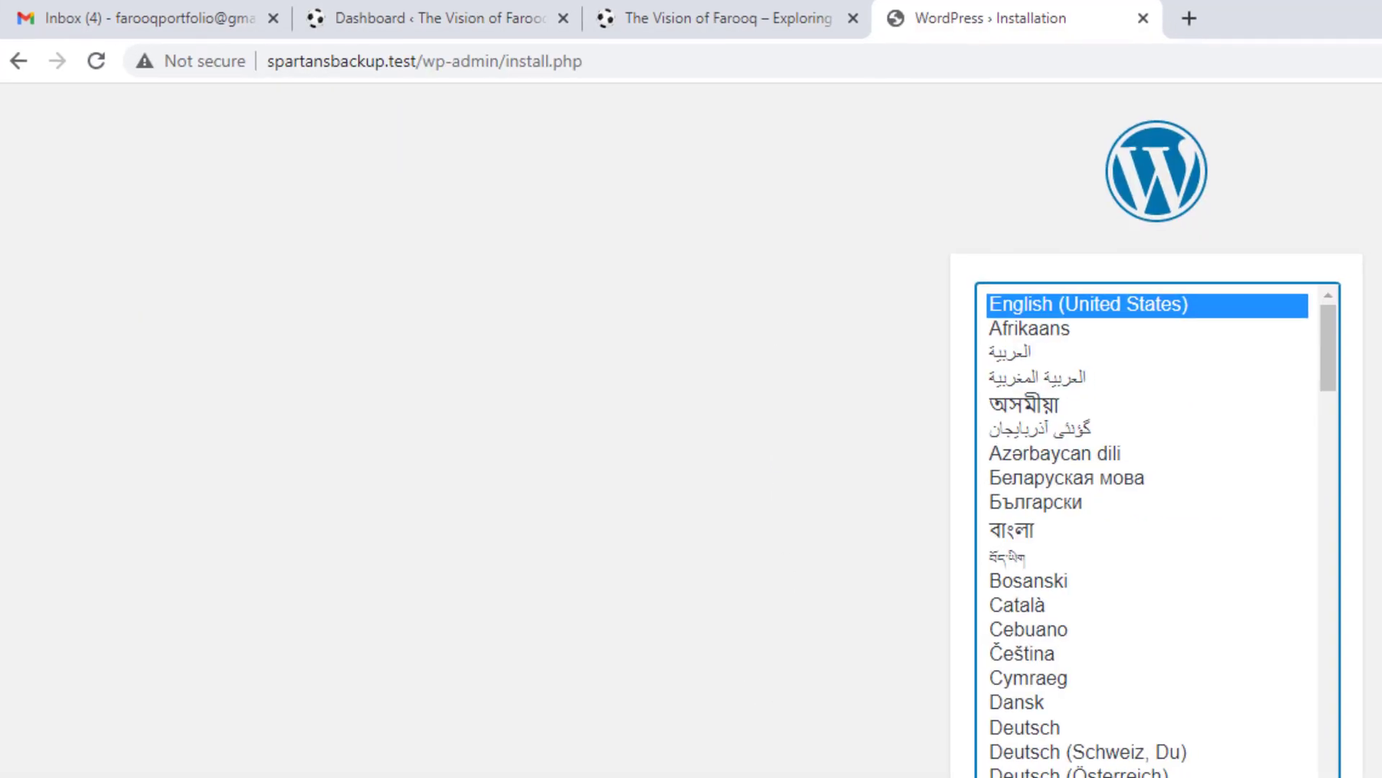
pyautogui.click(975, 771)
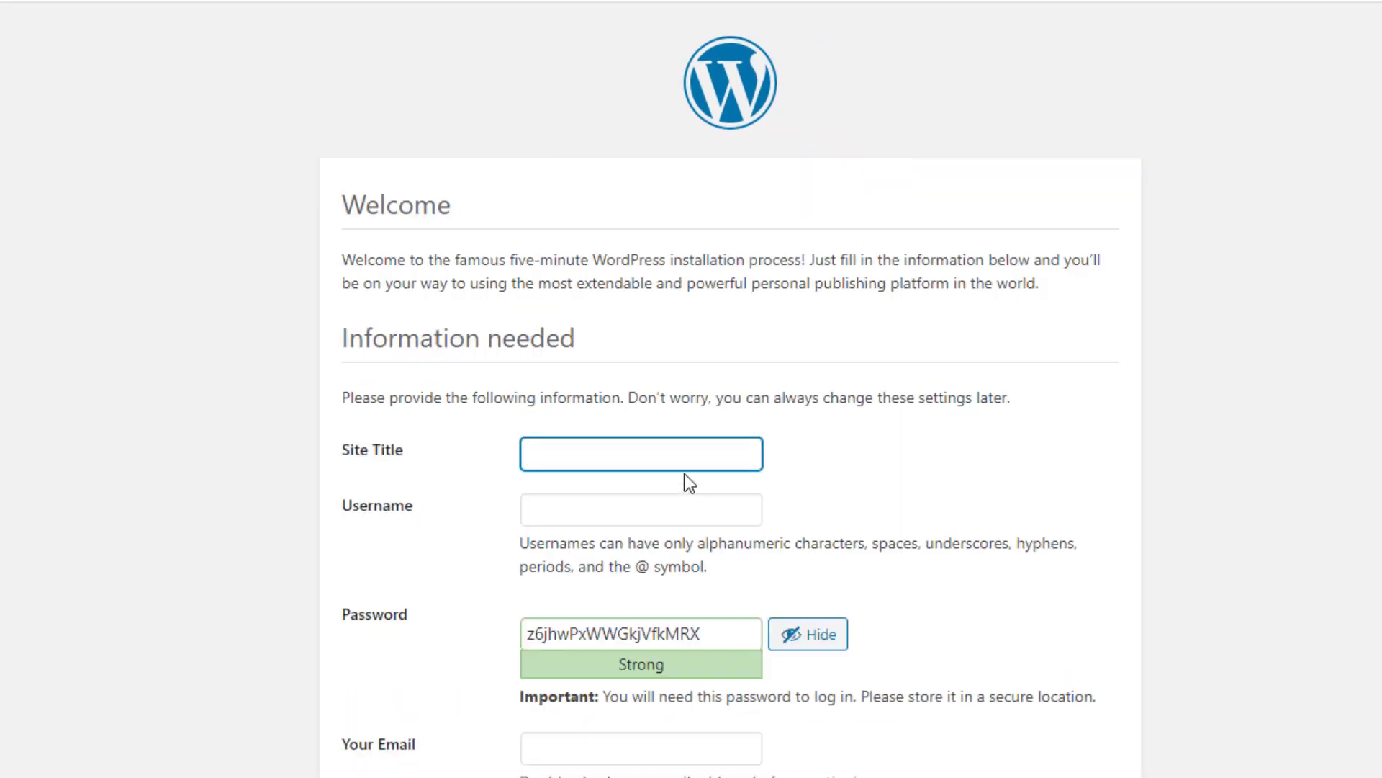
# Step: Install WordPress titled 'WordPress BackUp & Migration Mastery' with admin ProBackUp, generated password and admin e-mail
pyautogui.write('WordPress BackUp')
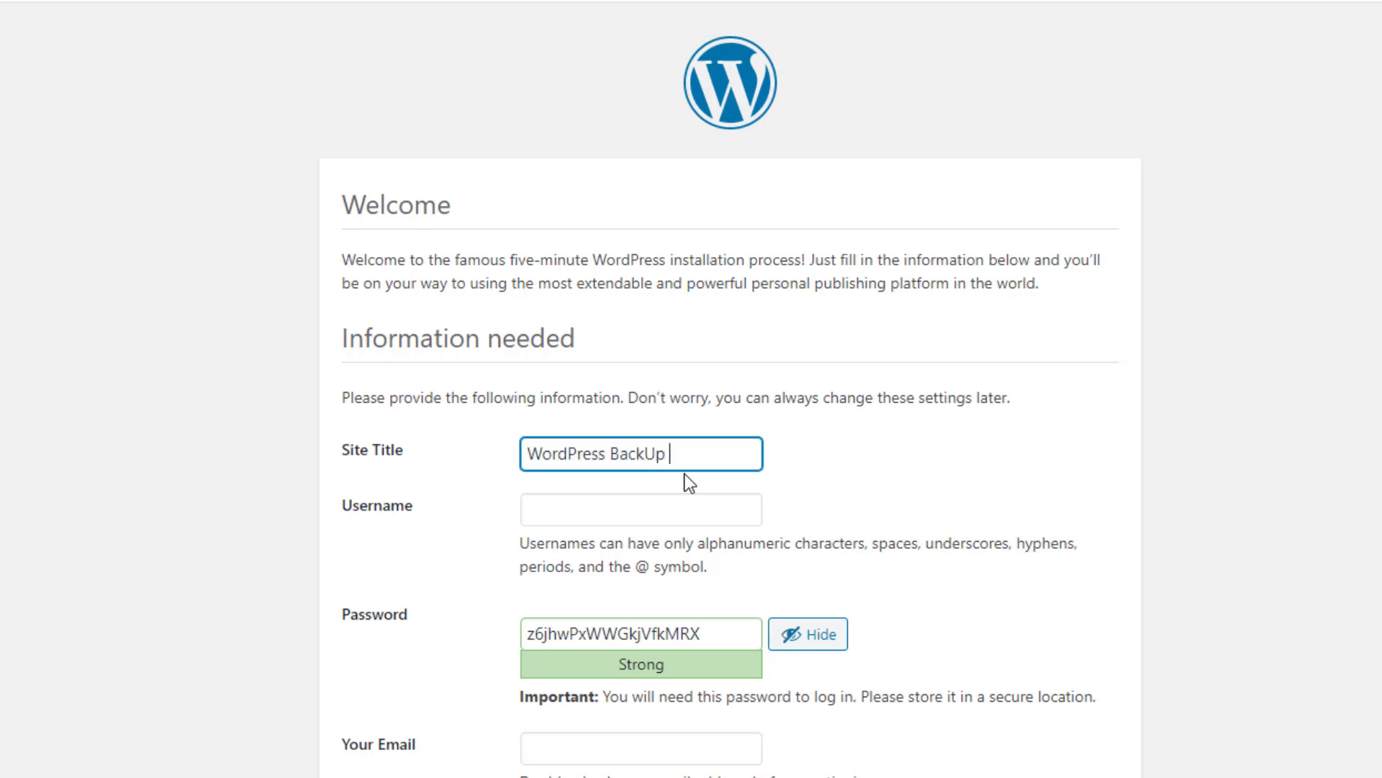
pyautogui.write(' & Migration Ma')
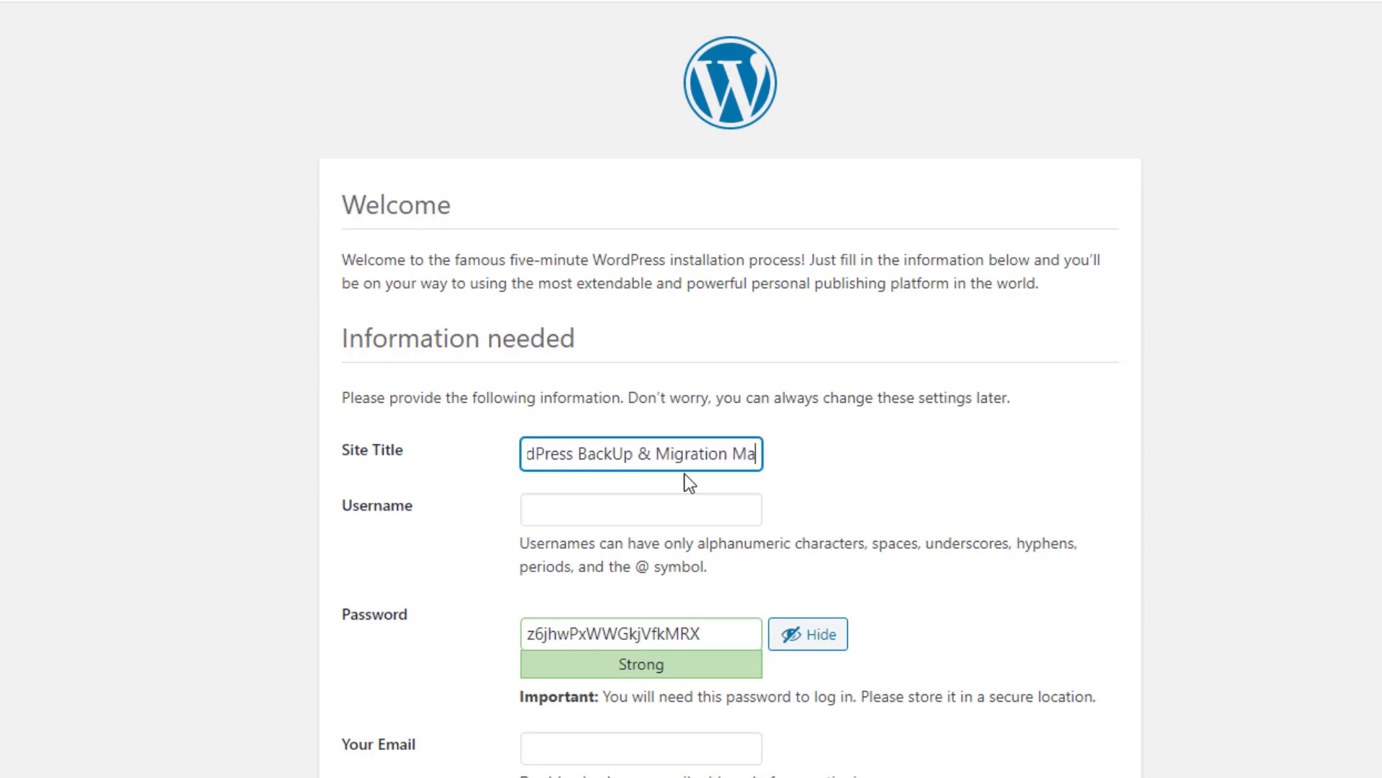
pyautogui.write('stery')
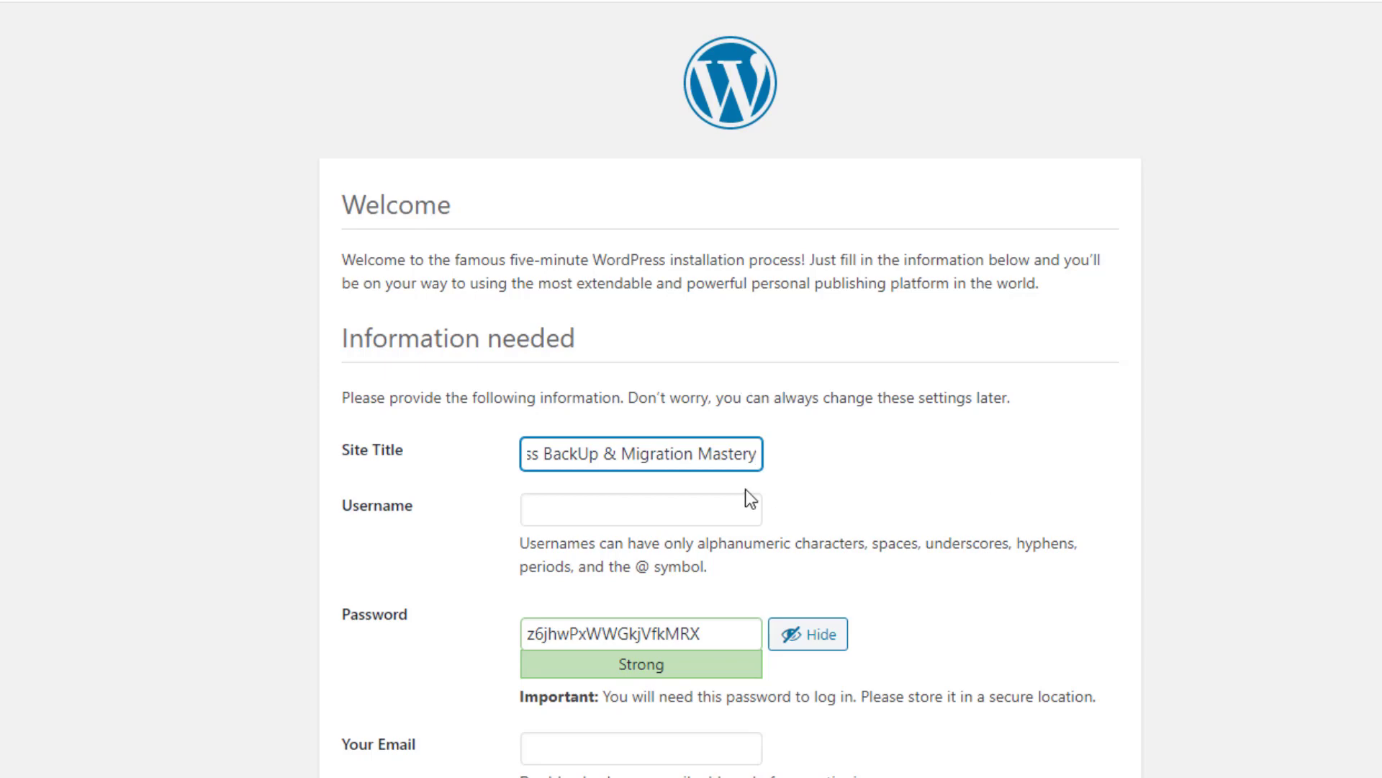
pyautogui.click(592, 497)
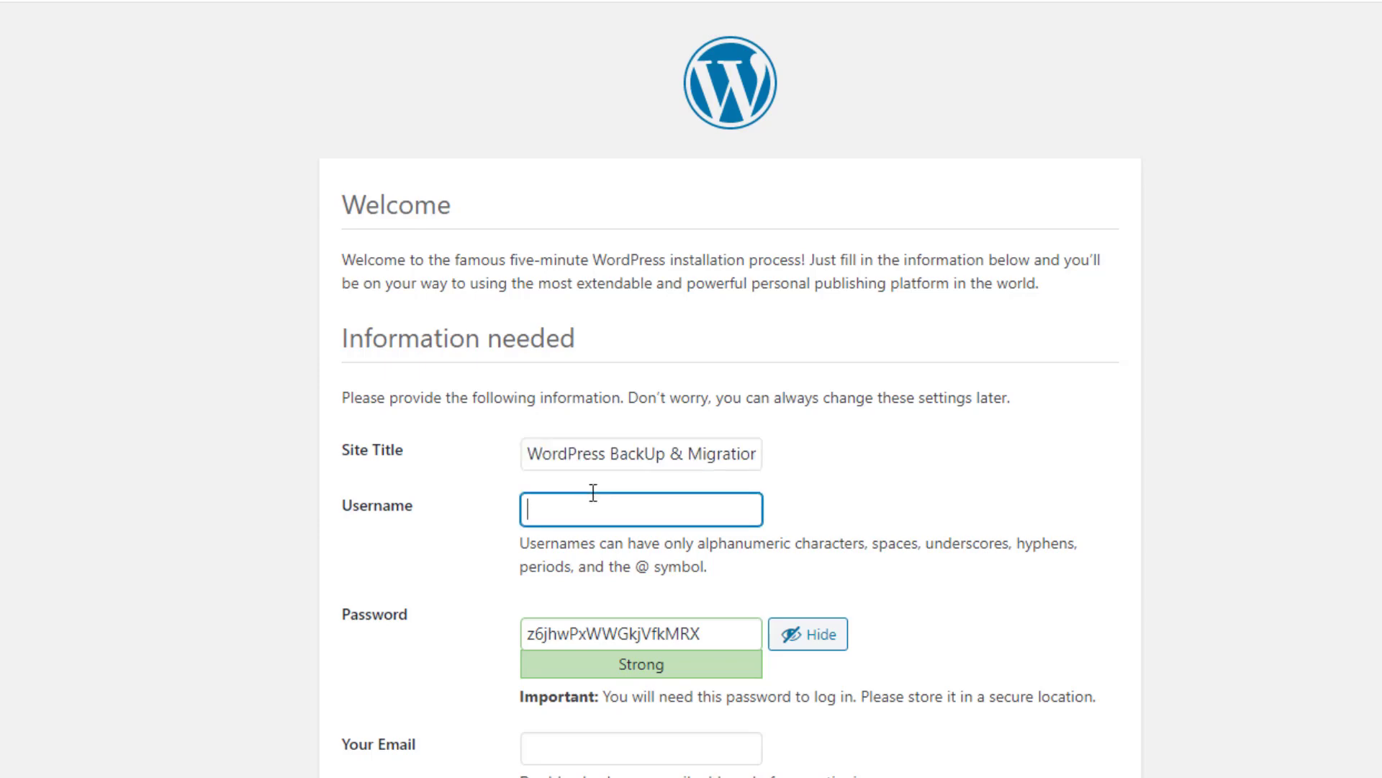
pyautogui.write('ProBackUp')
pyautogui.hotkey('ctrl', 'a')
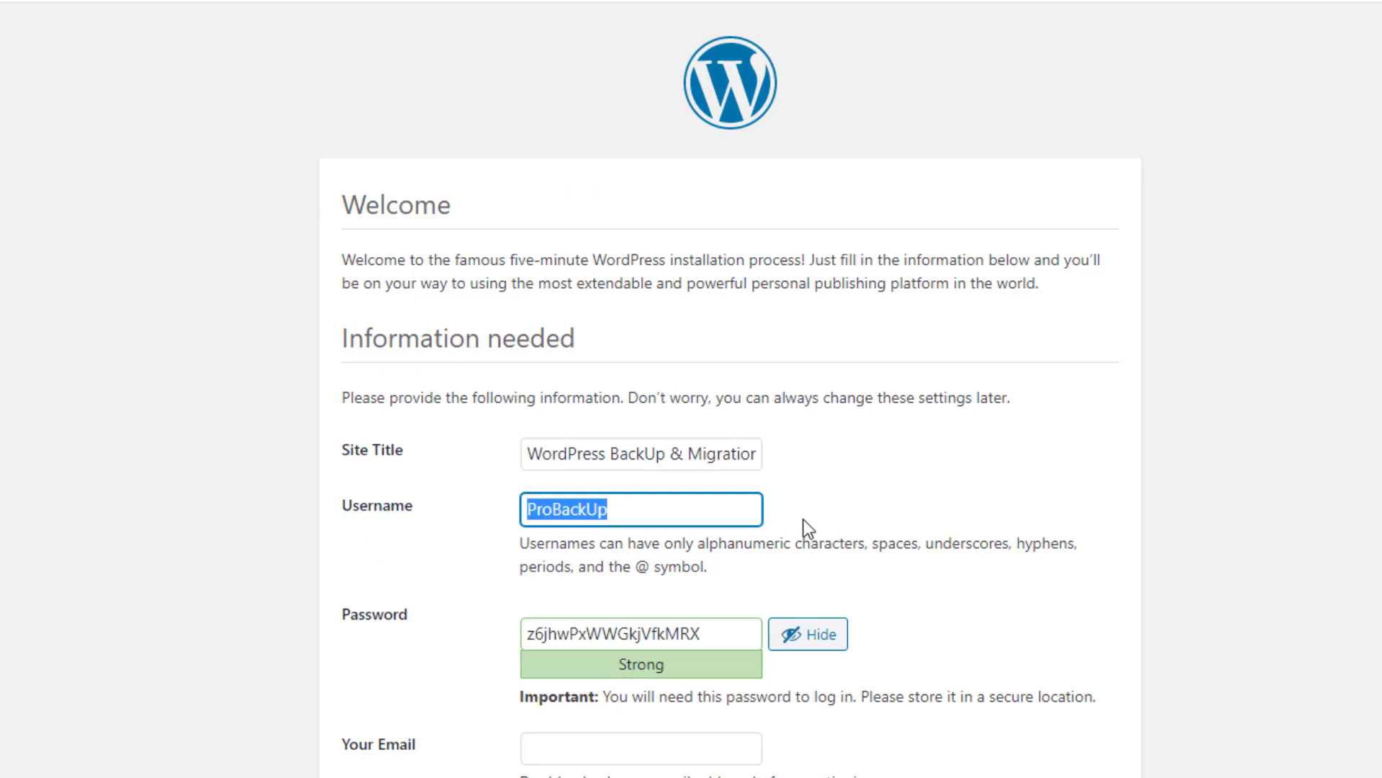
pyautogui.moveTo(731, 633); pyautogui.dragTo(456, 620)
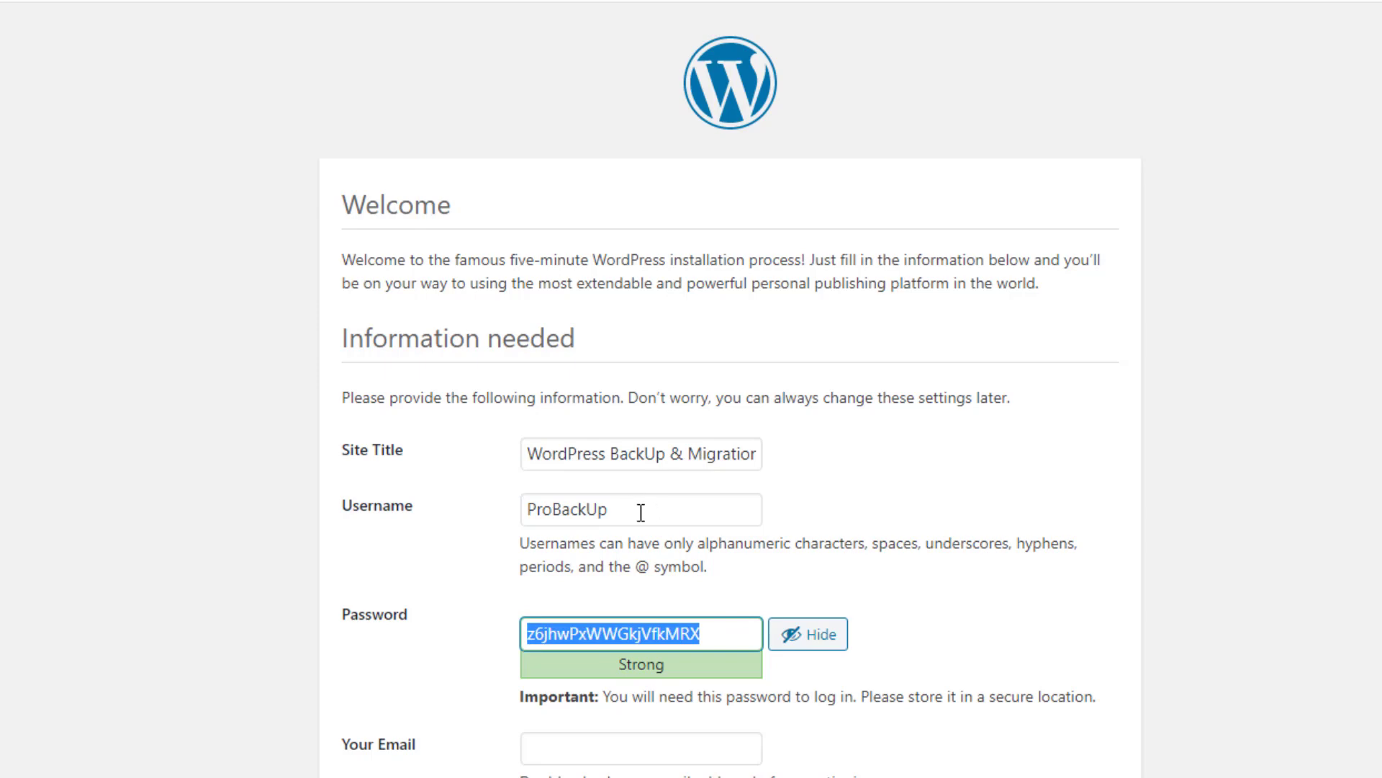
pyautogui.click(554, 738)
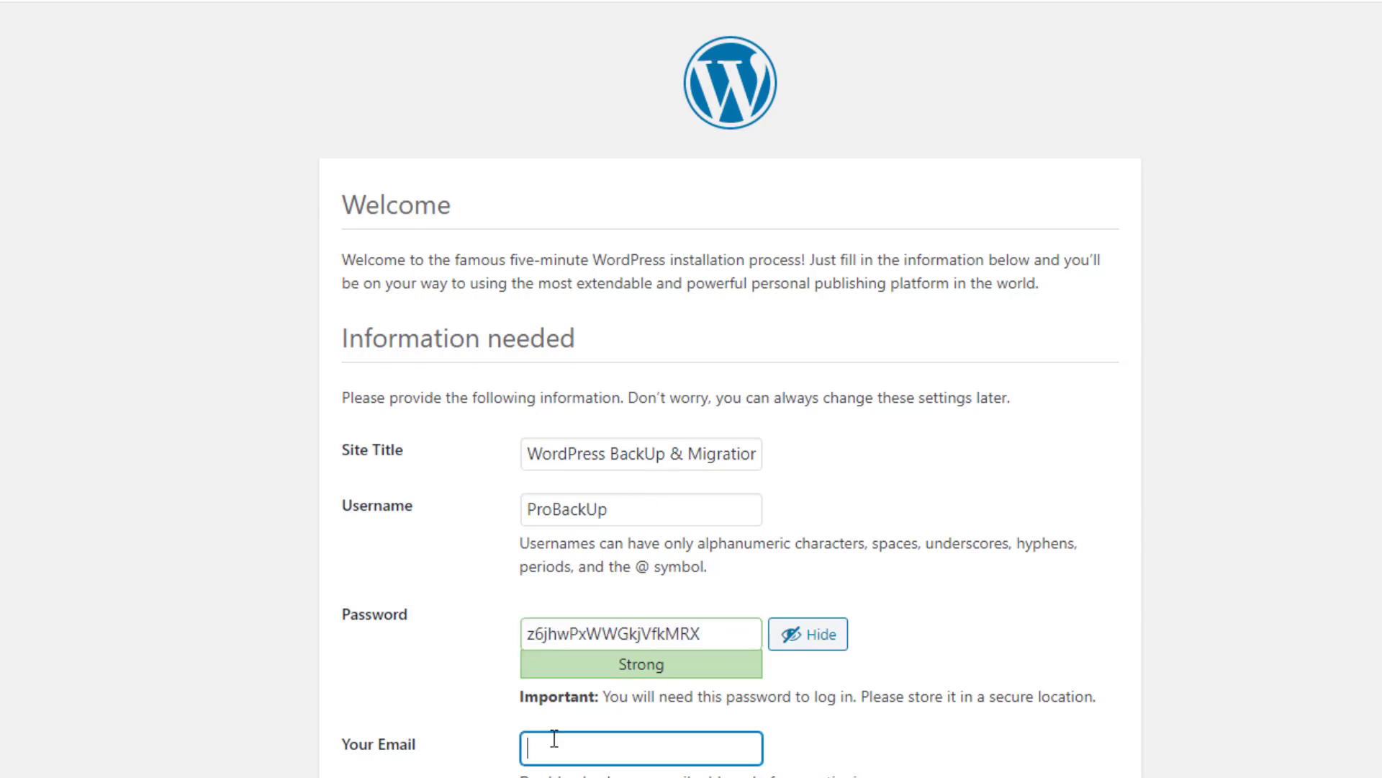
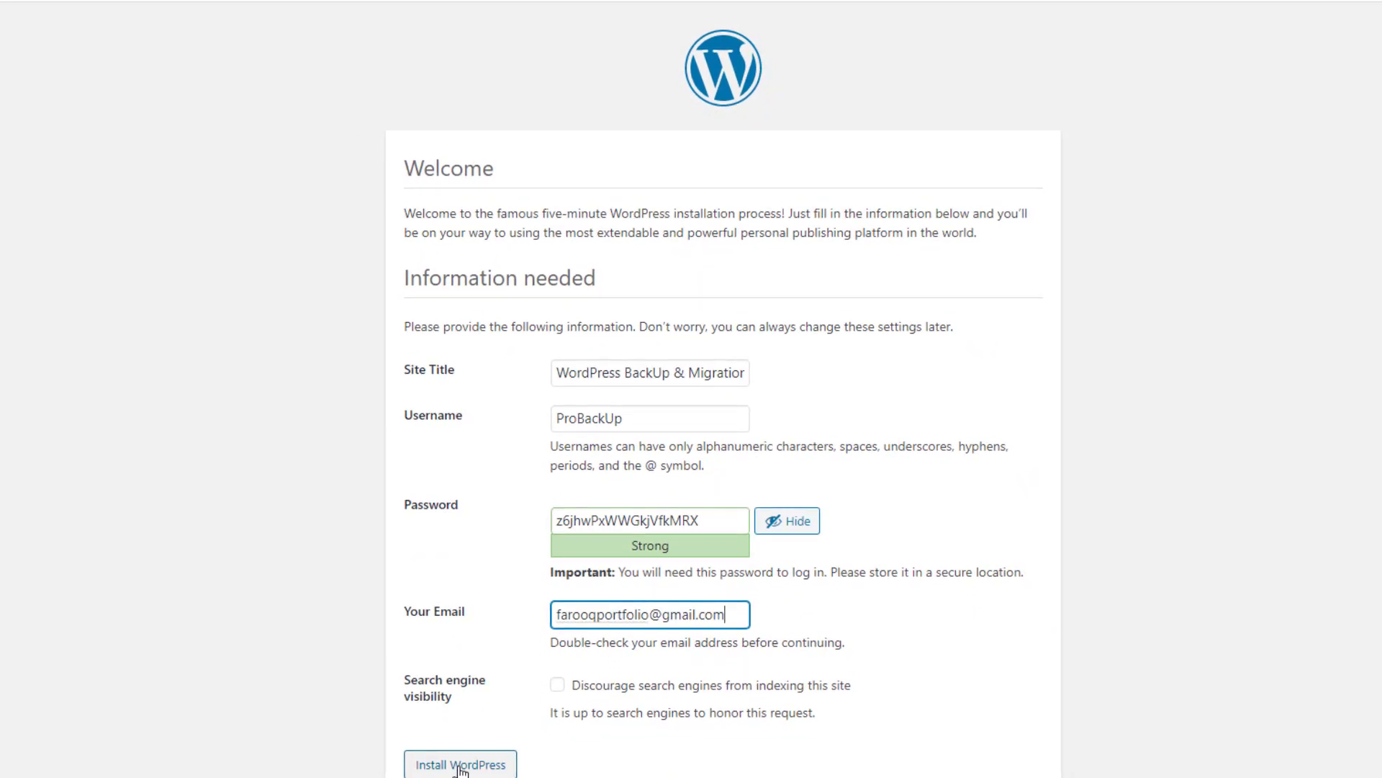
pyautogui.click(460, 766)
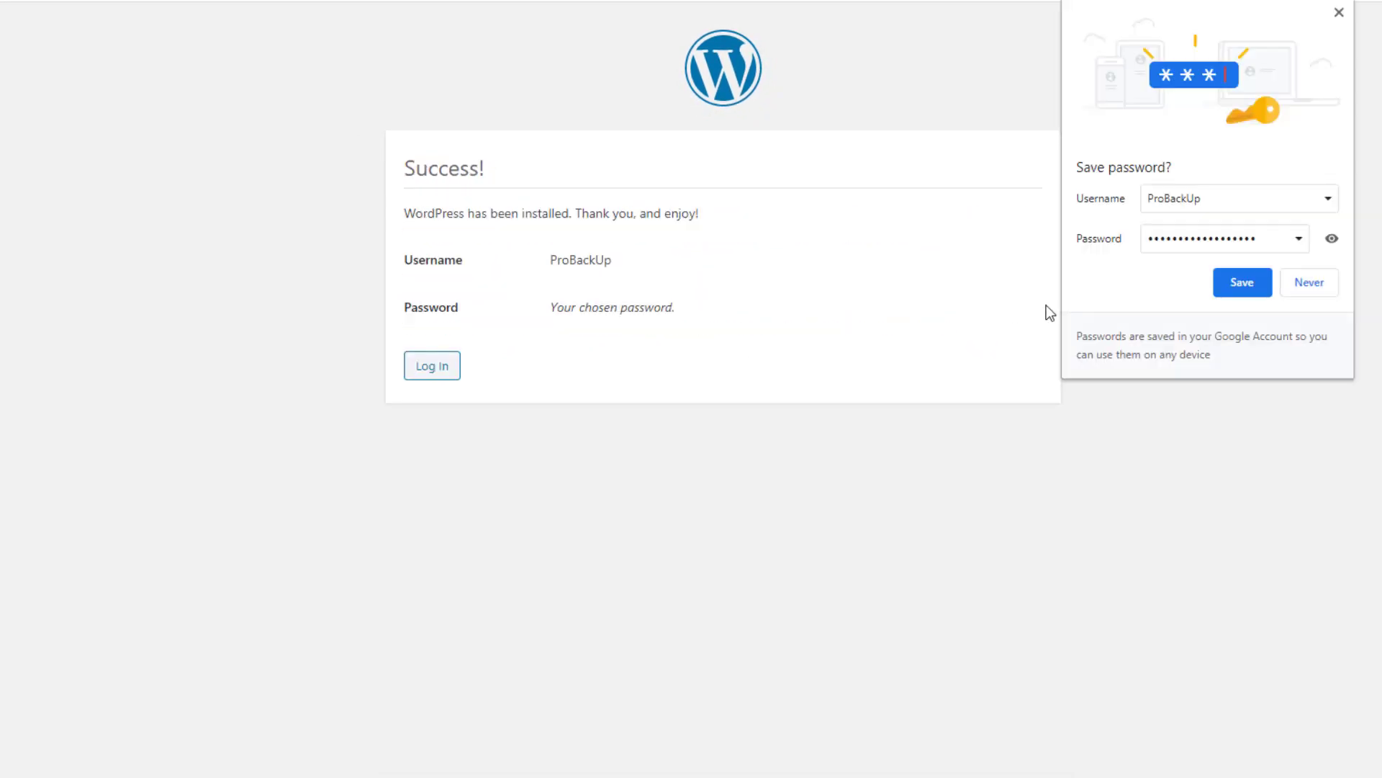
# Step: Save the new login in Chrome and sign in to spartansbackup.test with Remember Me ticked
pyautogui.click(1236, 282)
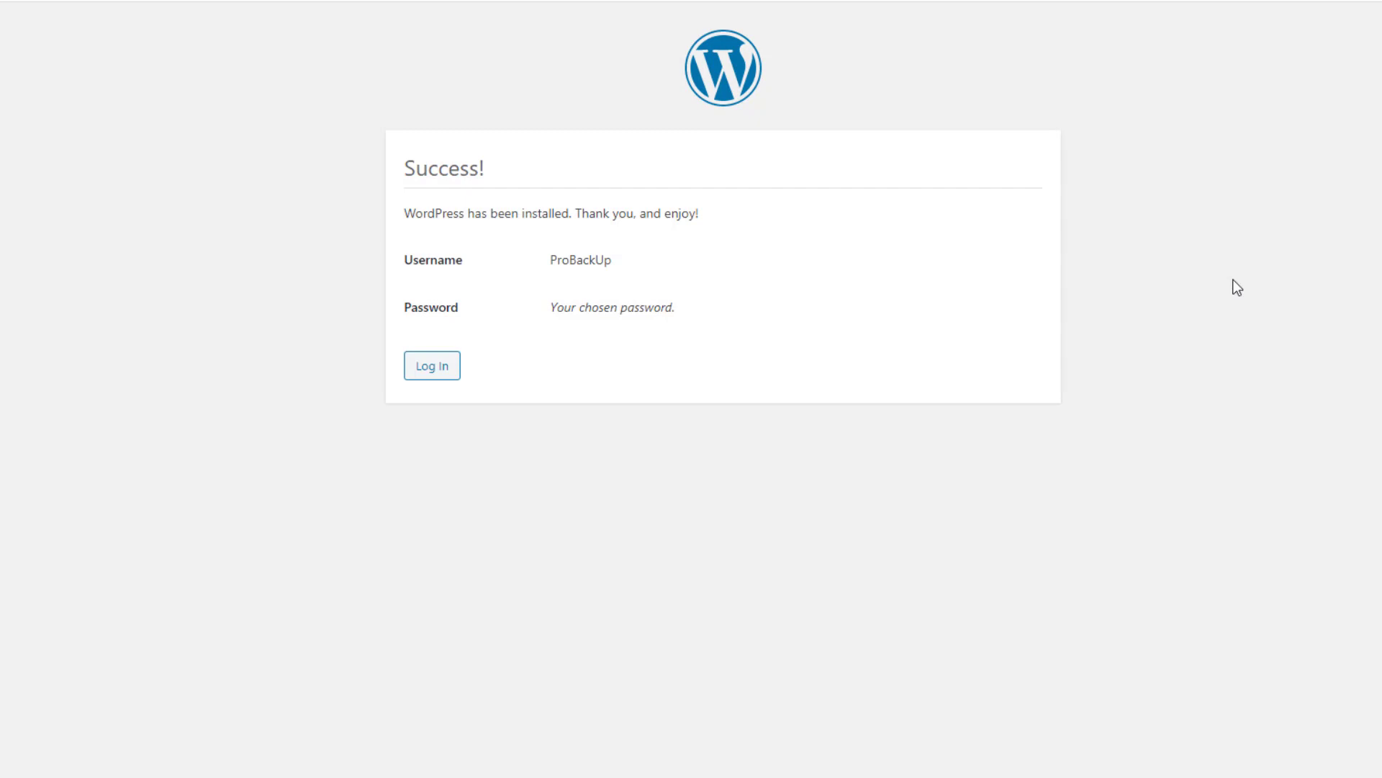
pyautogui.click(433, 367)
pyautogui.click(692, 312)
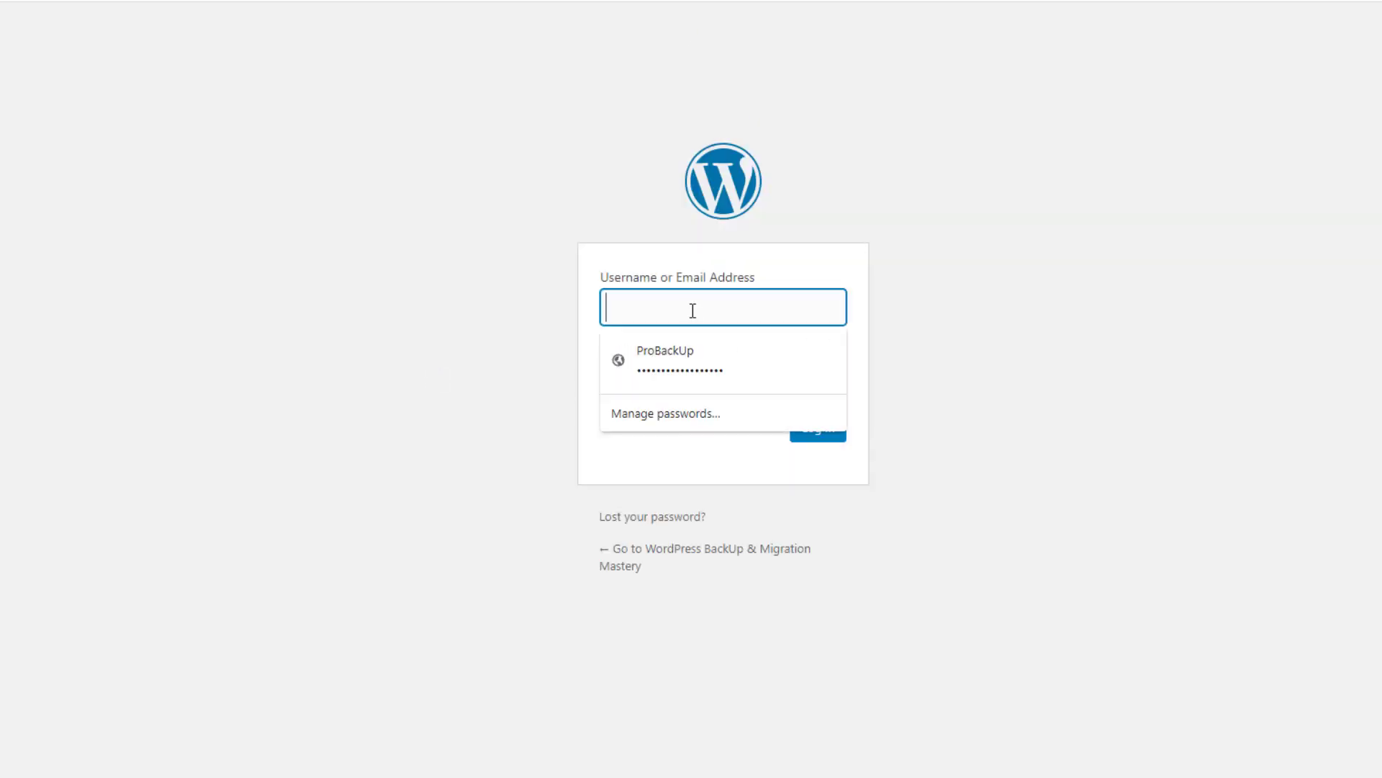
pyautogui.click(680, 351)
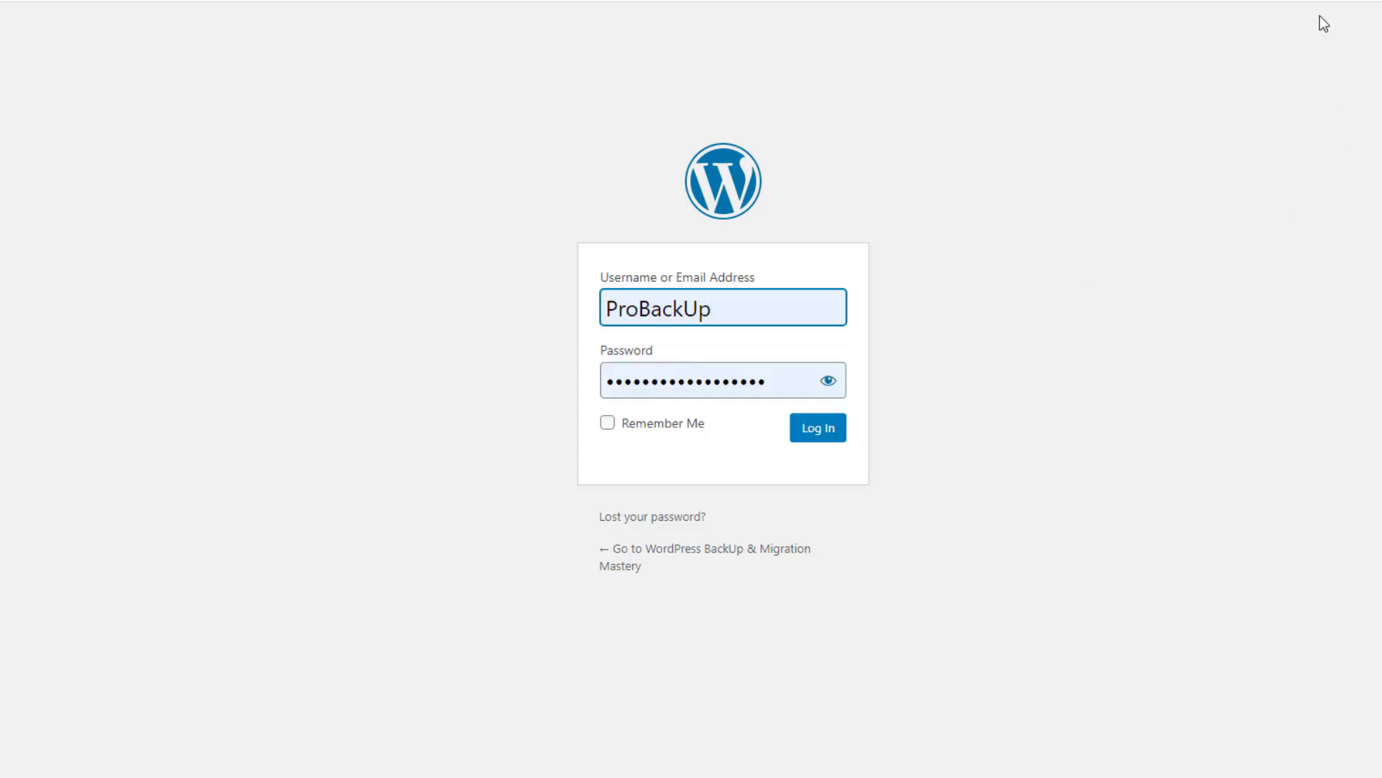
pyautogui.click(609, 425)
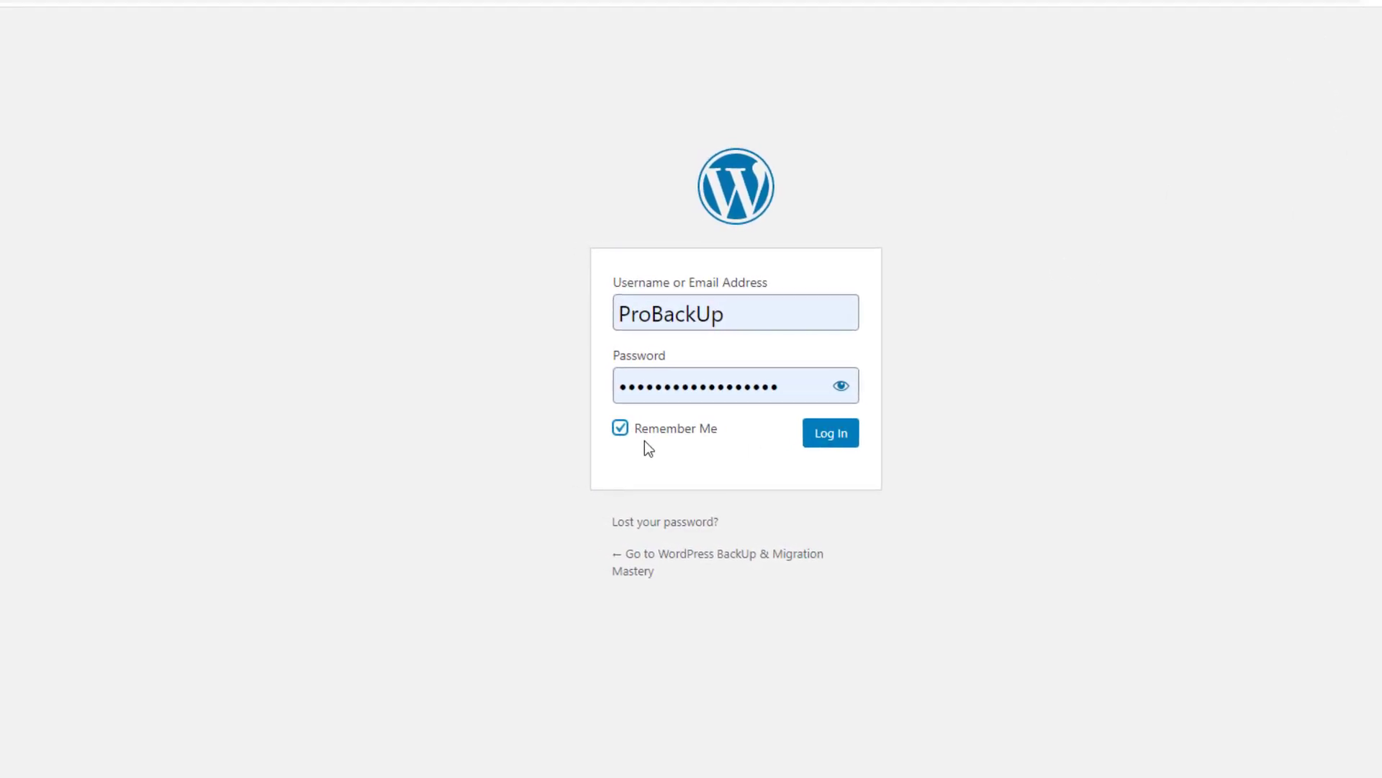
pyautogui.click(837, 441)
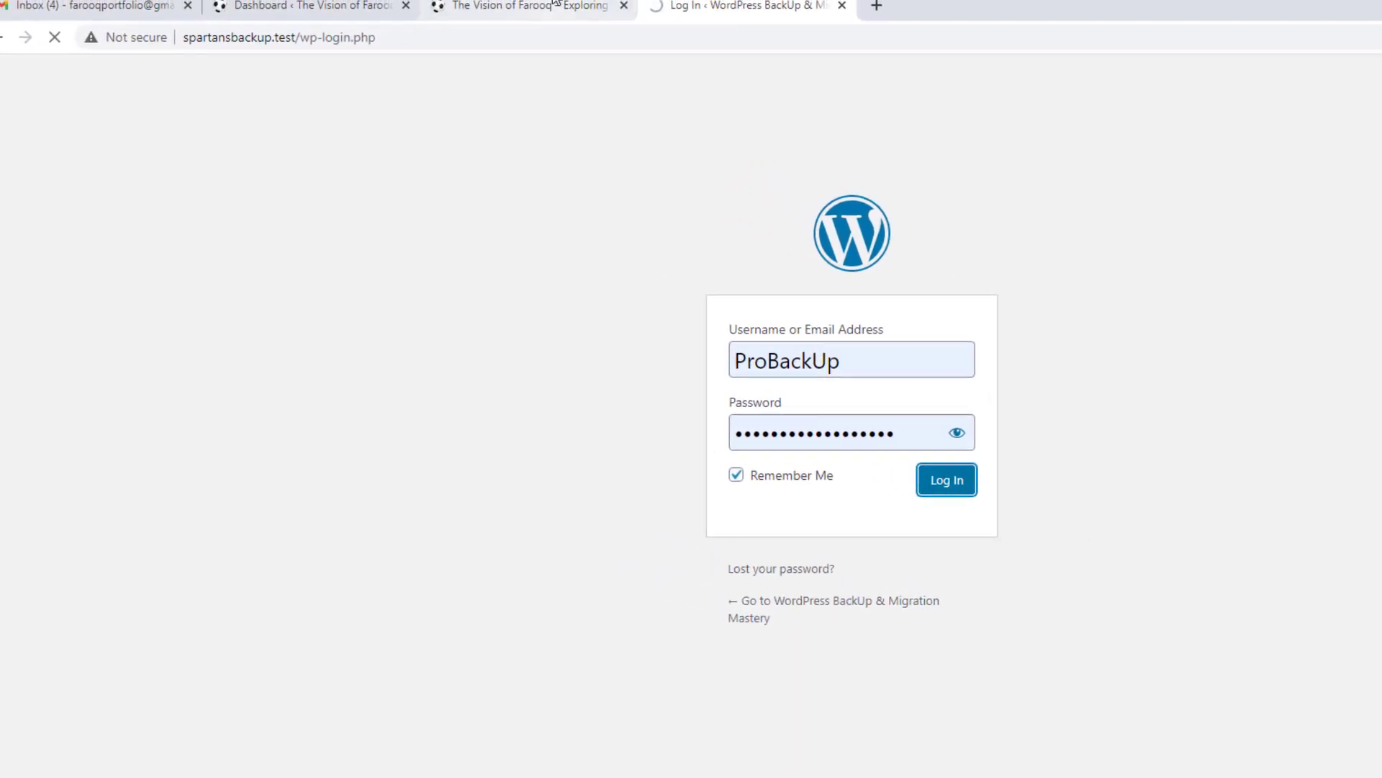
pyautogui.click(544, 6)
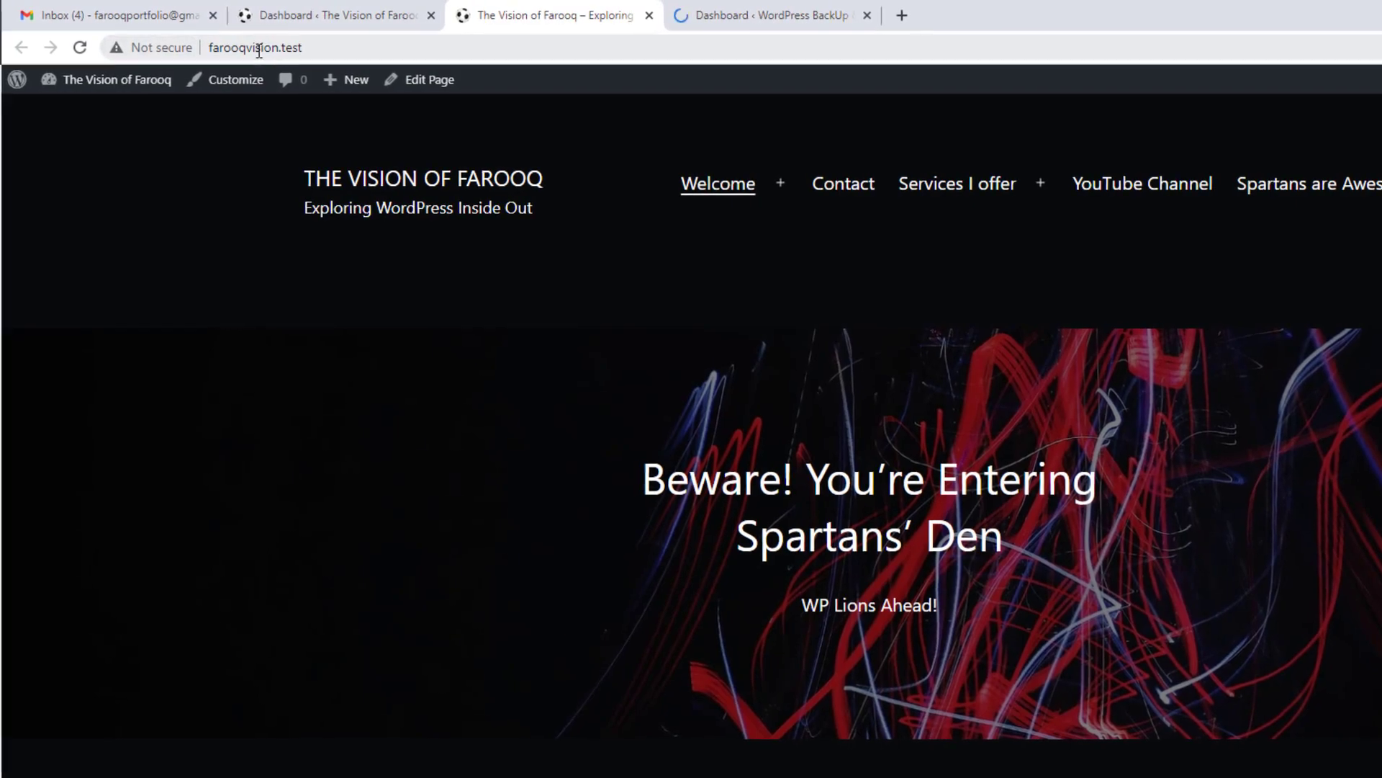
# Step: Attempt to update the backup site's WordPress core to version 5.6.2
pyautogui.click(713, 14)
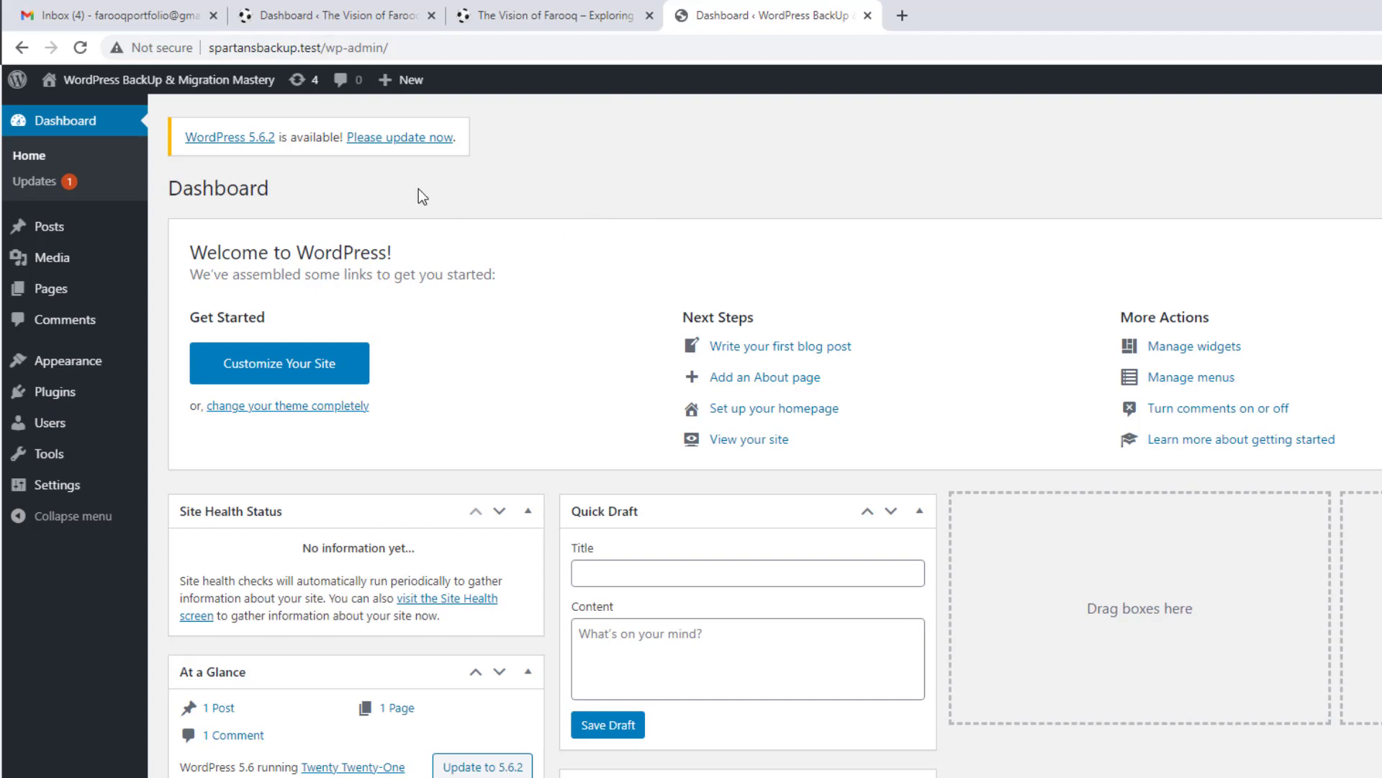
pyautogui.click(396, 139)
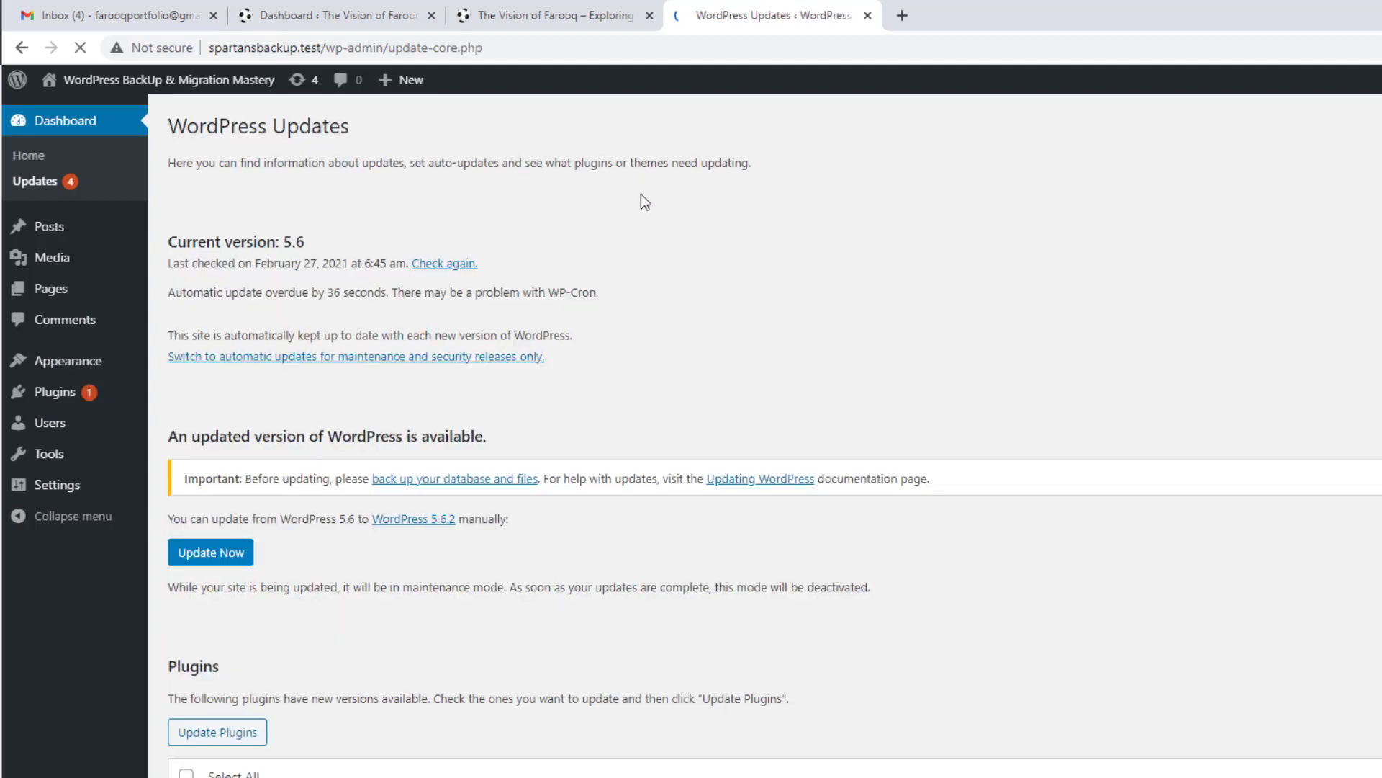
pyautogui.click(205, 567)
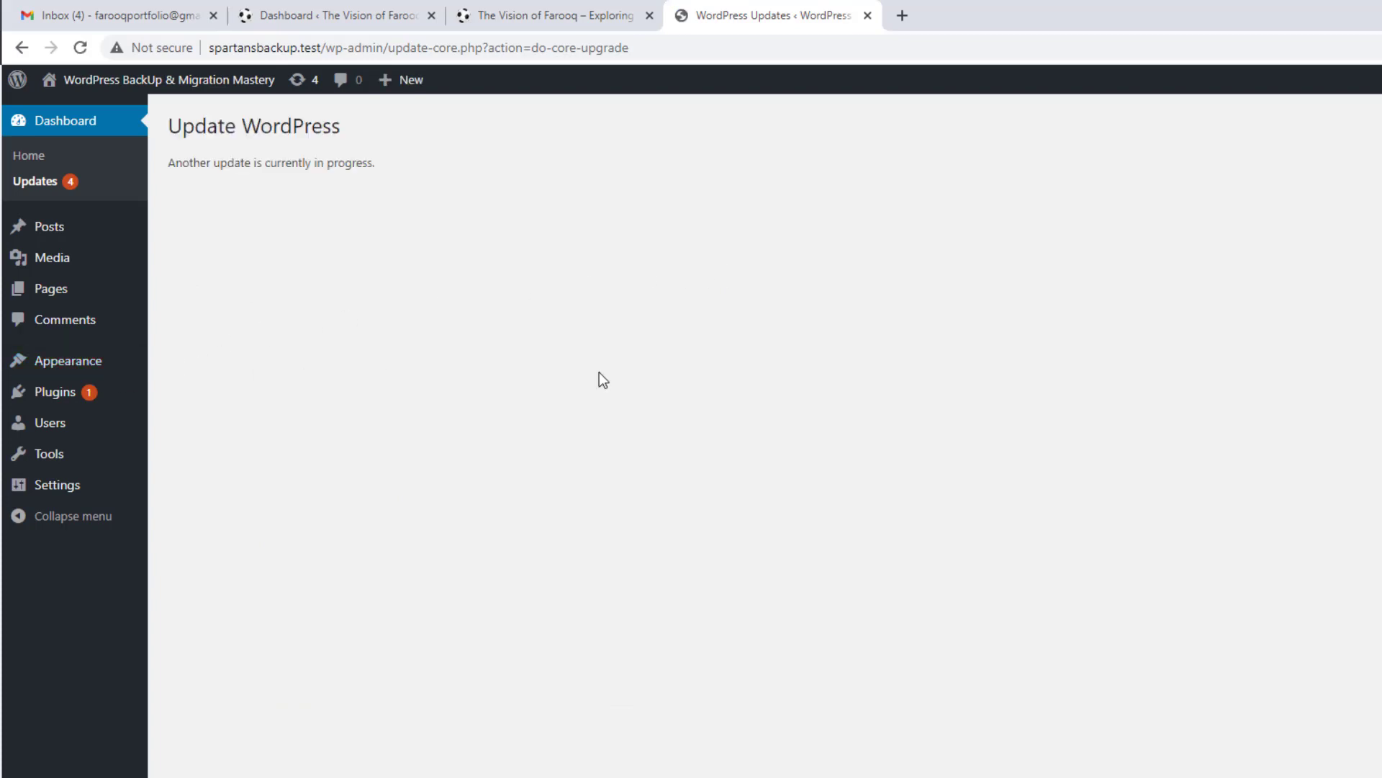
pyautogui.click(365, 9)
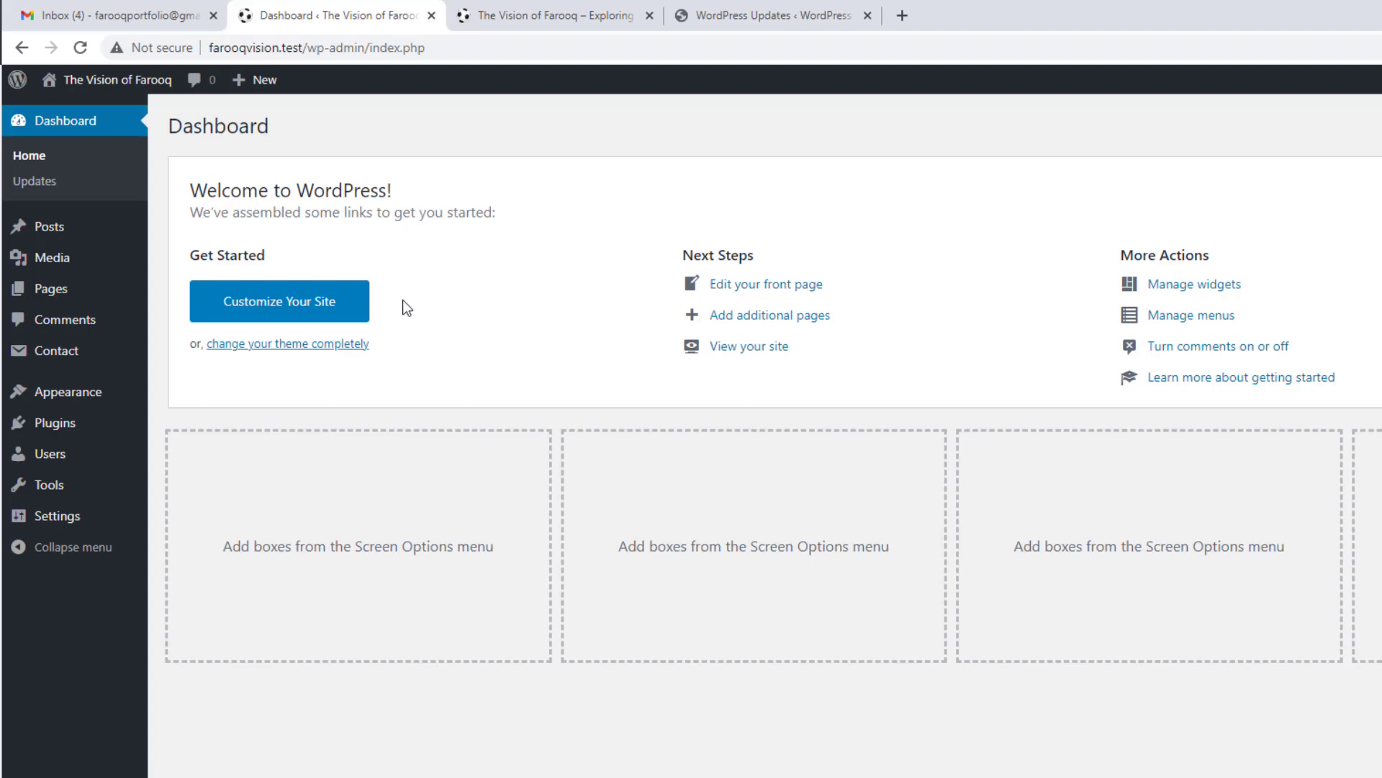
# Step: Browse The Vision of Farooq's Plugins, Themes, All Pages and All Posts lists
pyautogui.click(77, 426)
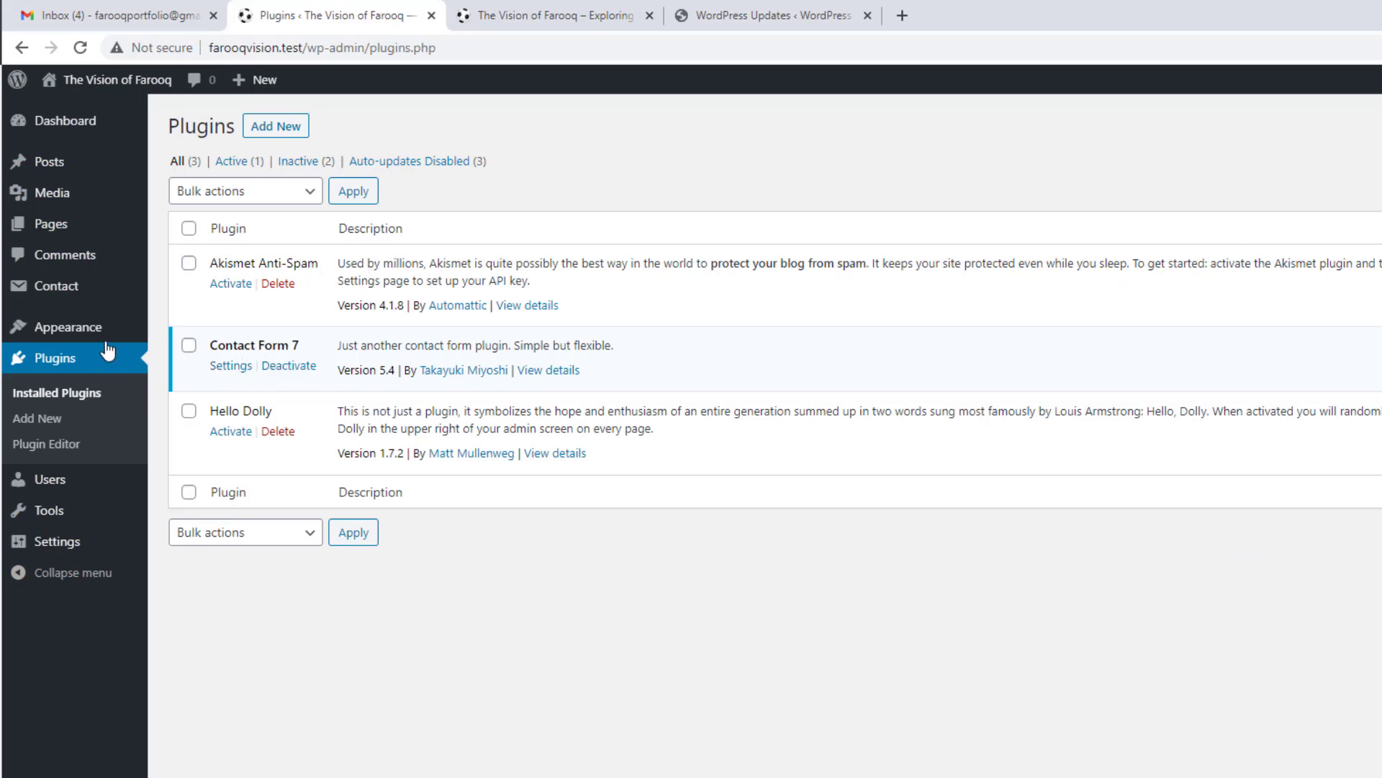
pyautogui.click(198, 332)
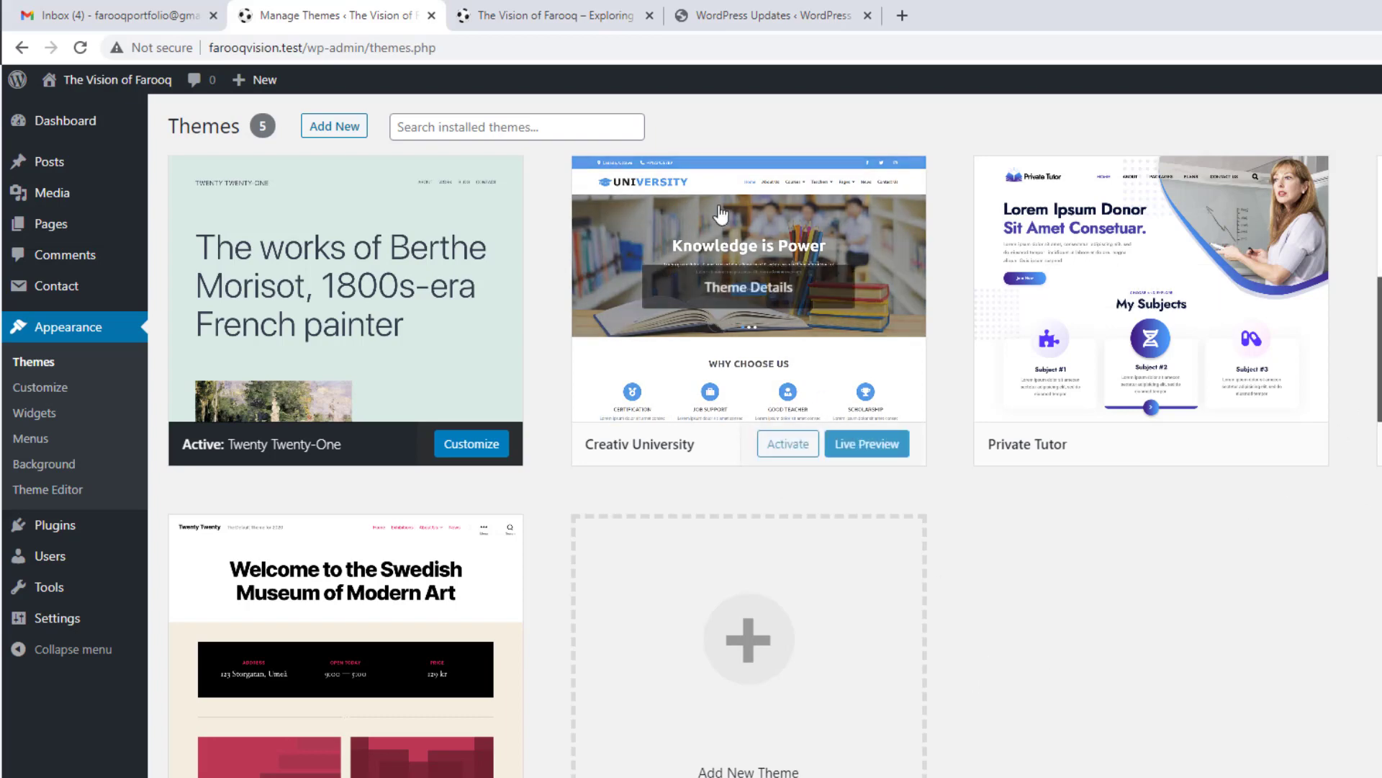
pyautogui.moveTo(62, 232)
pyautogui.click(184, 229)
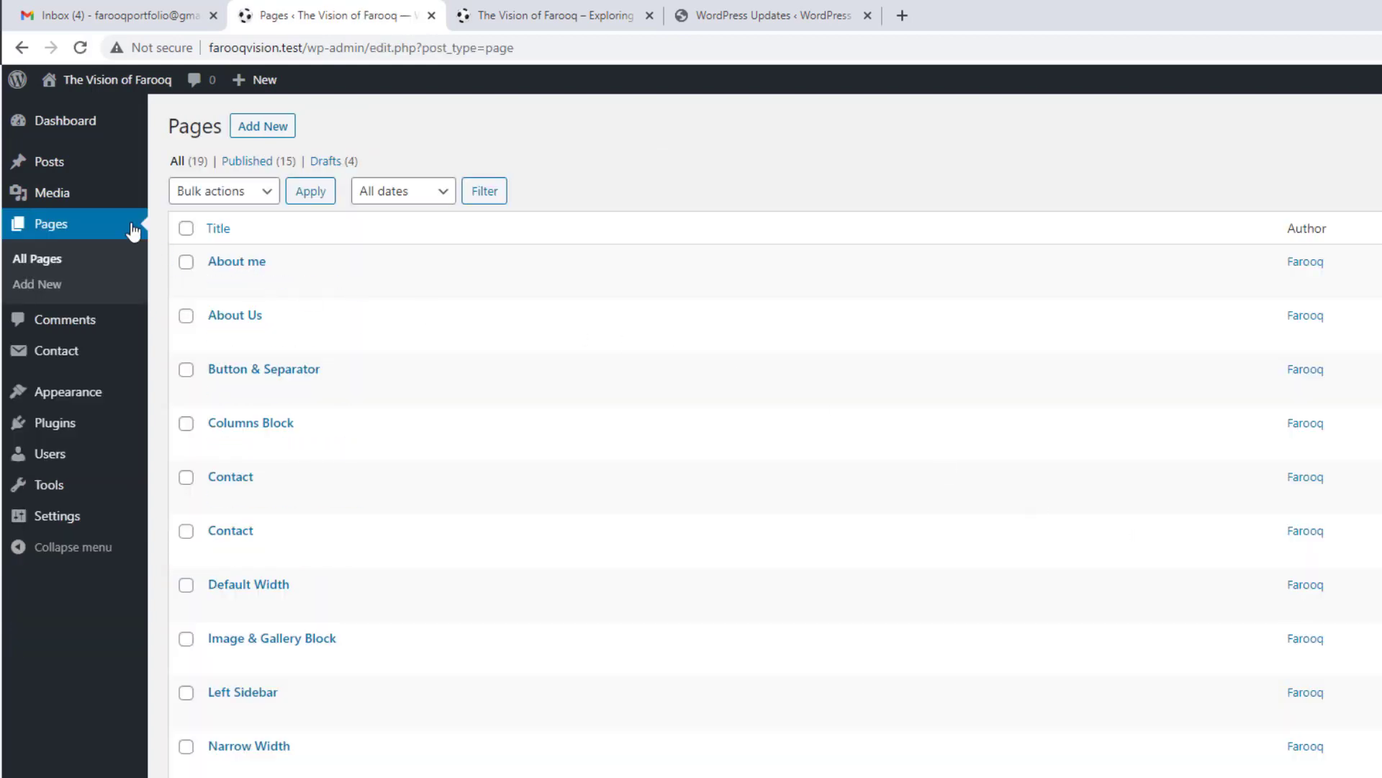
pyautogui.moveTo(86, 164)
pyautogui.click(179, 164)
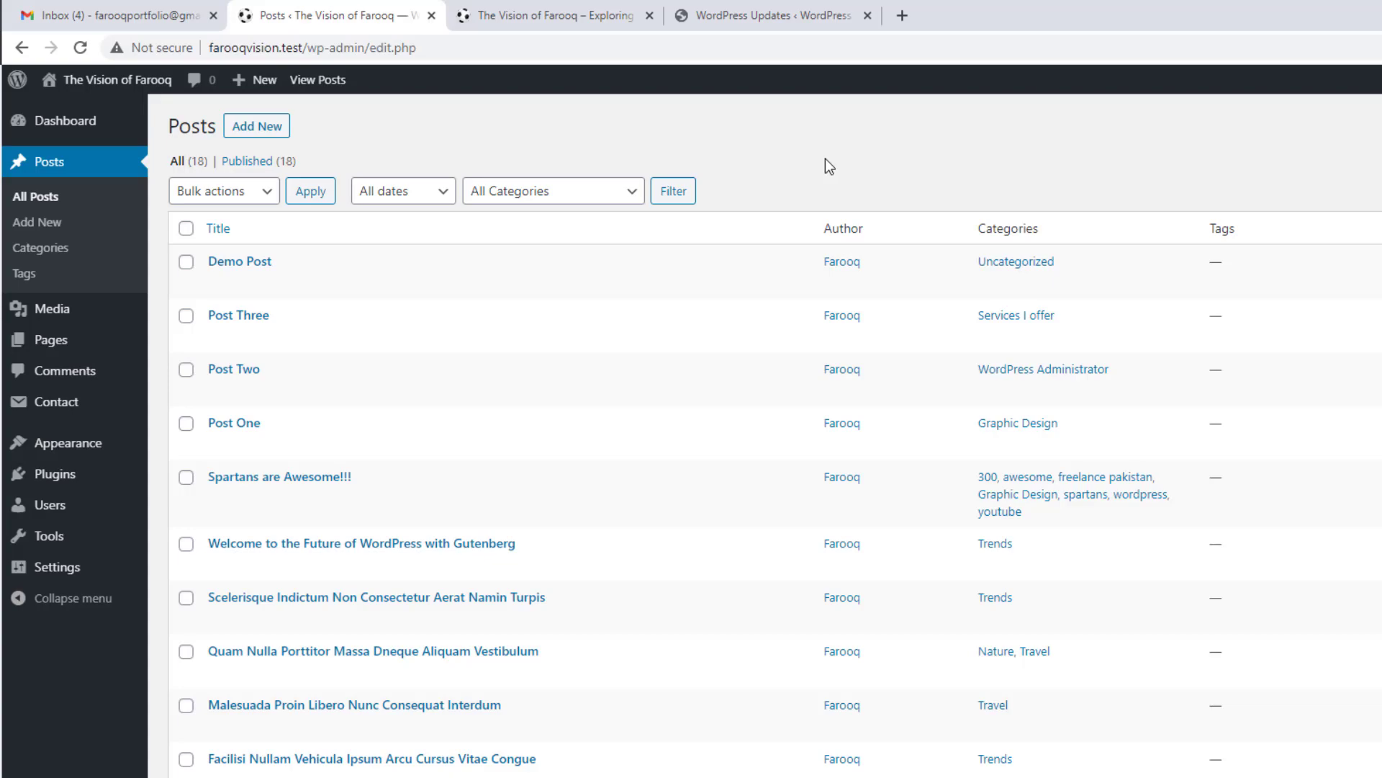
# Step: Search Google for 'dropbox' in a new tab
pyautogui.click(901, 16)
pyautogui.write('d')
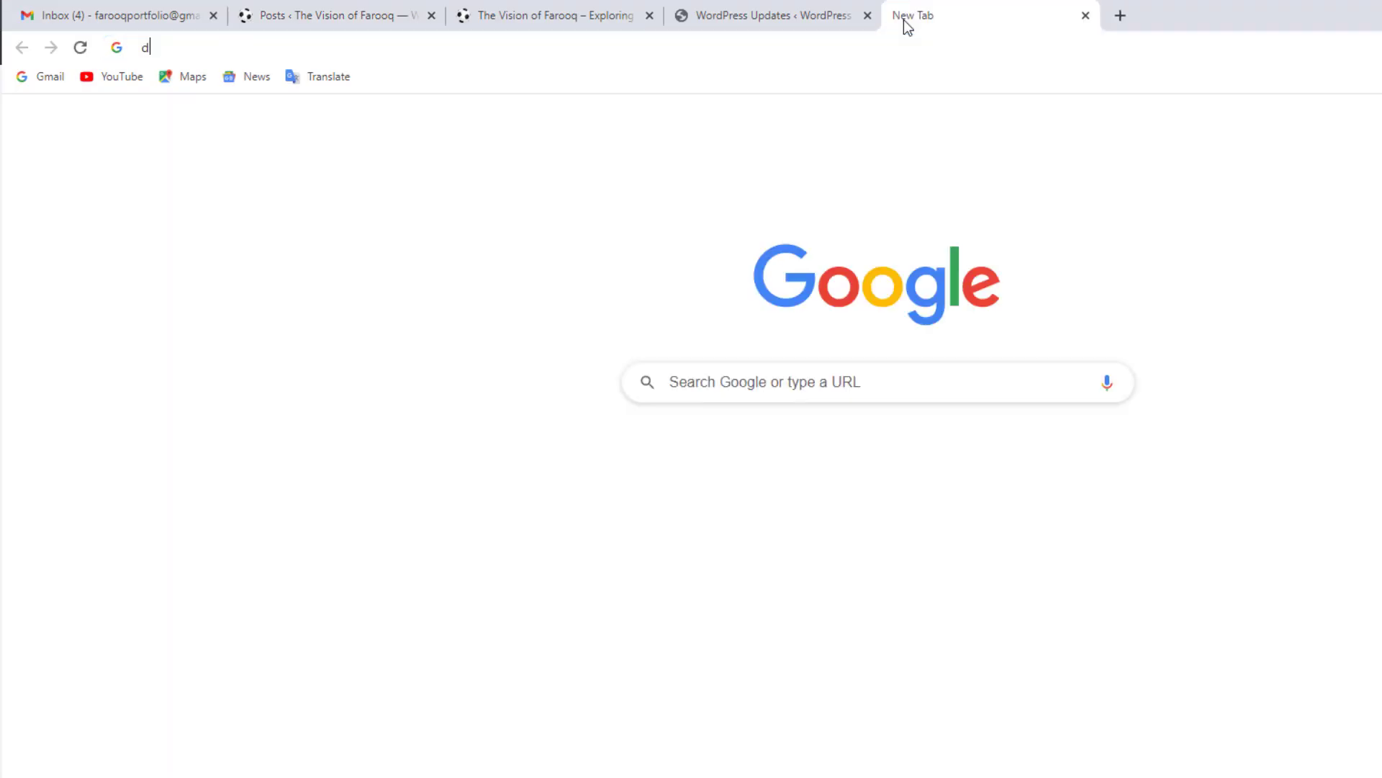
pyautogui.write('ropbox')
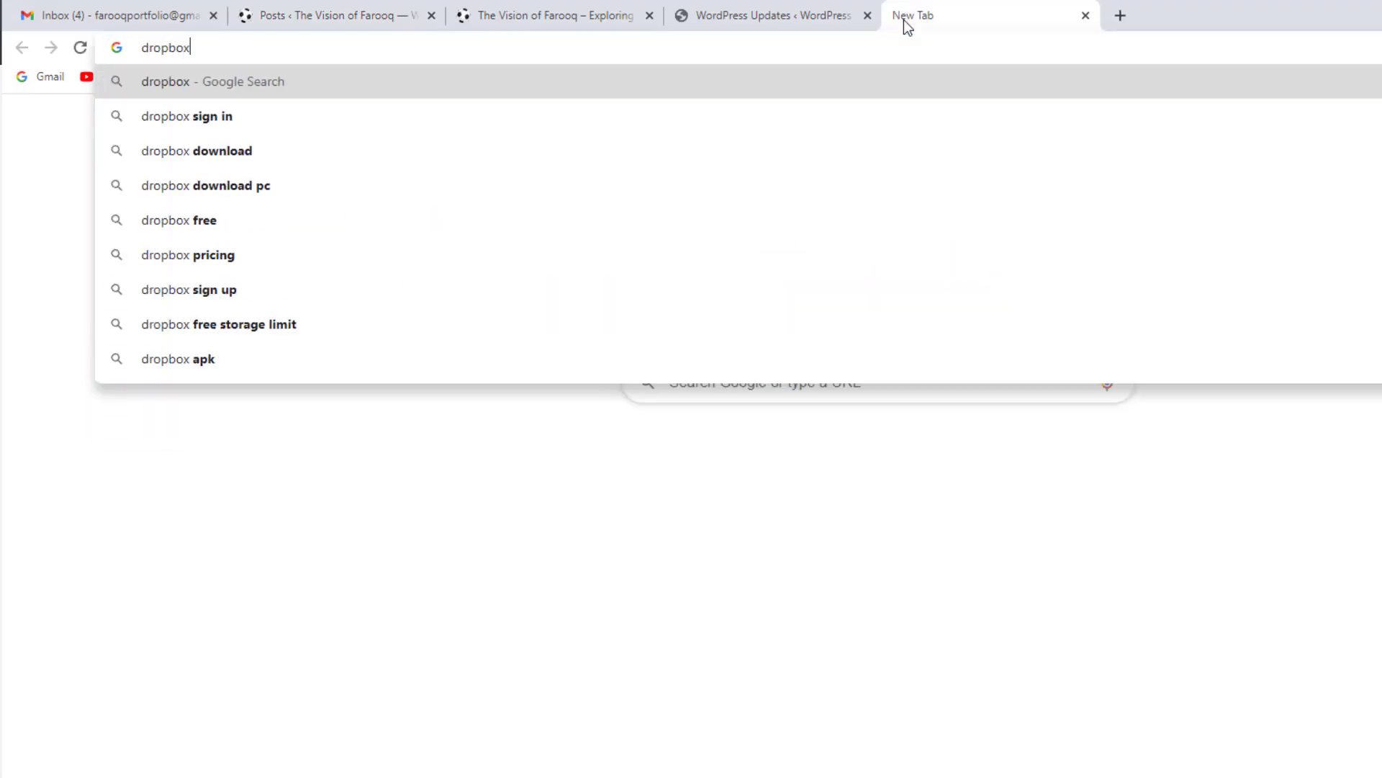
pyautogui.press('Return')
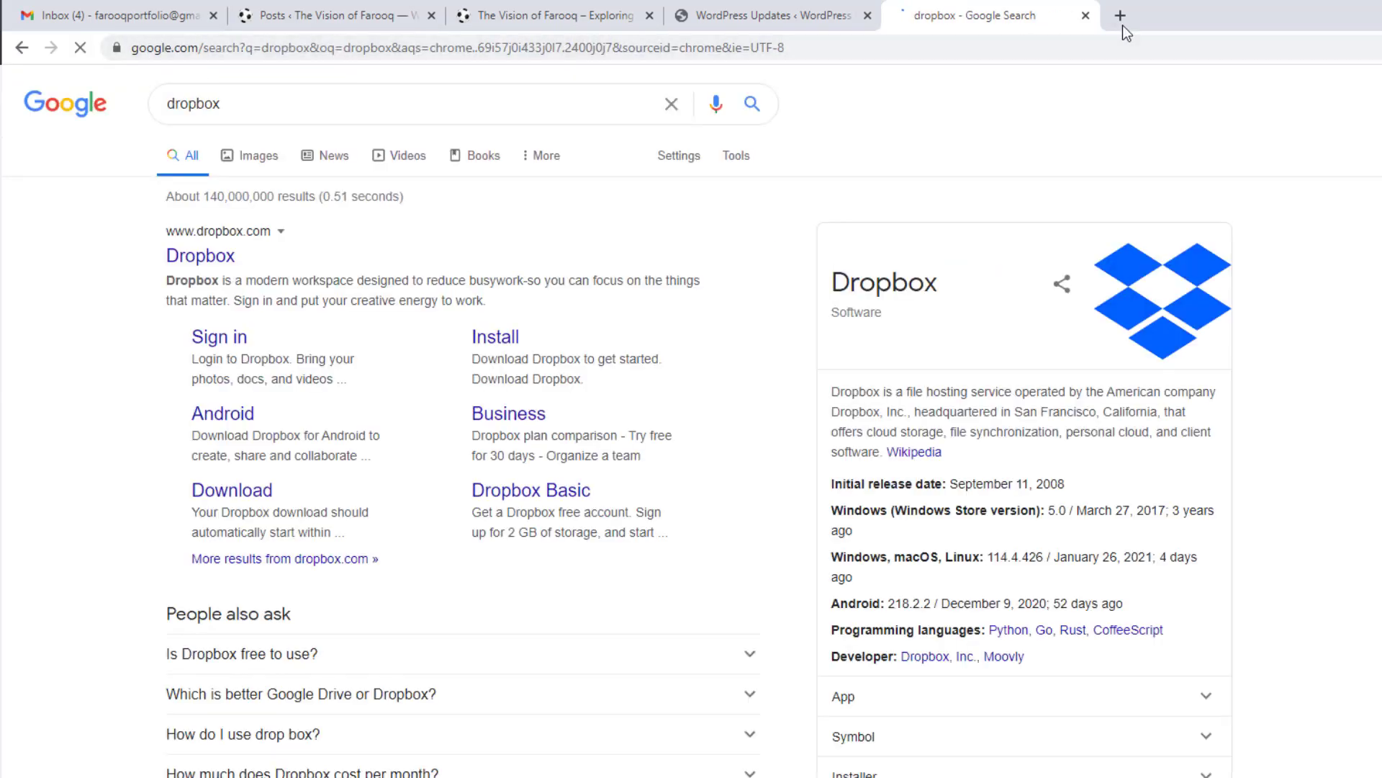
pyautogui.click(128, 8)
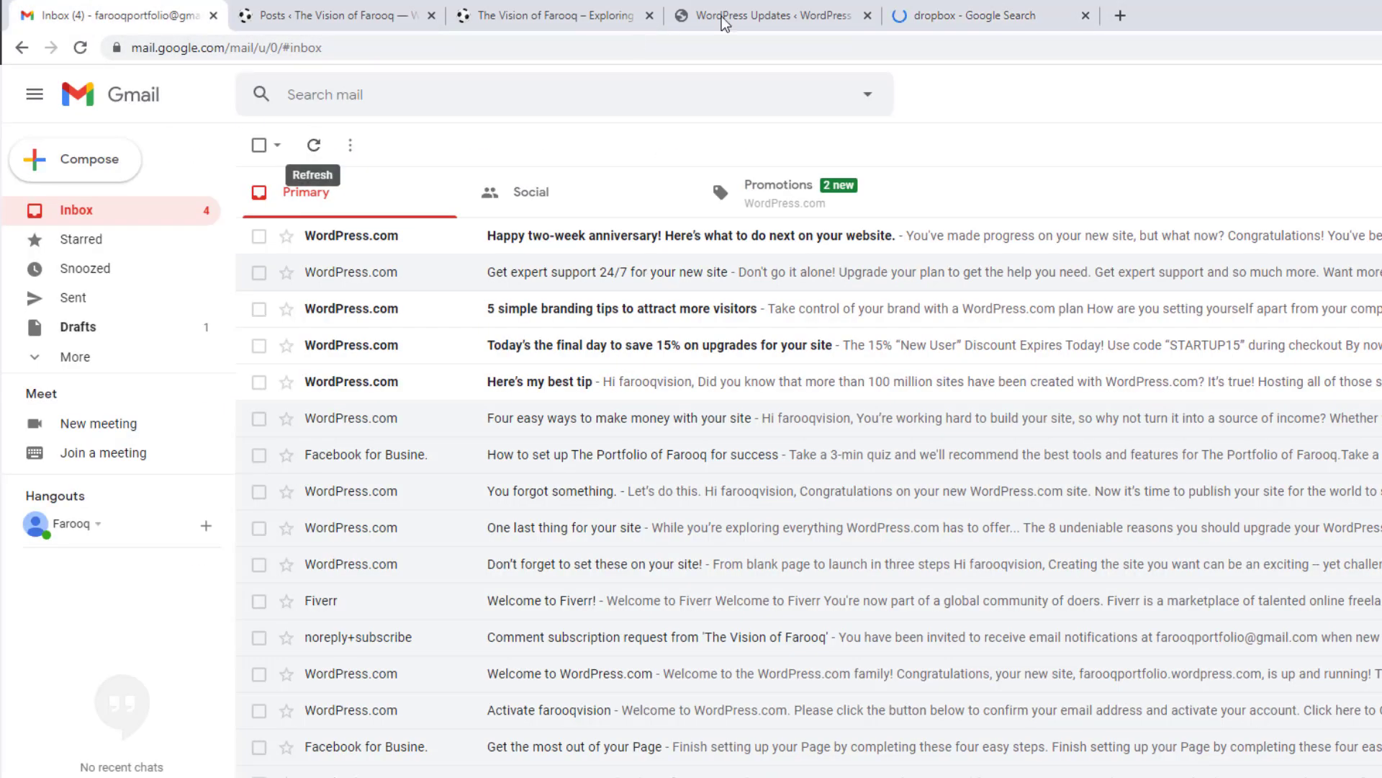
# Step: Load drive.google.com in another new tab
pyautogui.click(1120, 16)
pyautogui.write('drive')
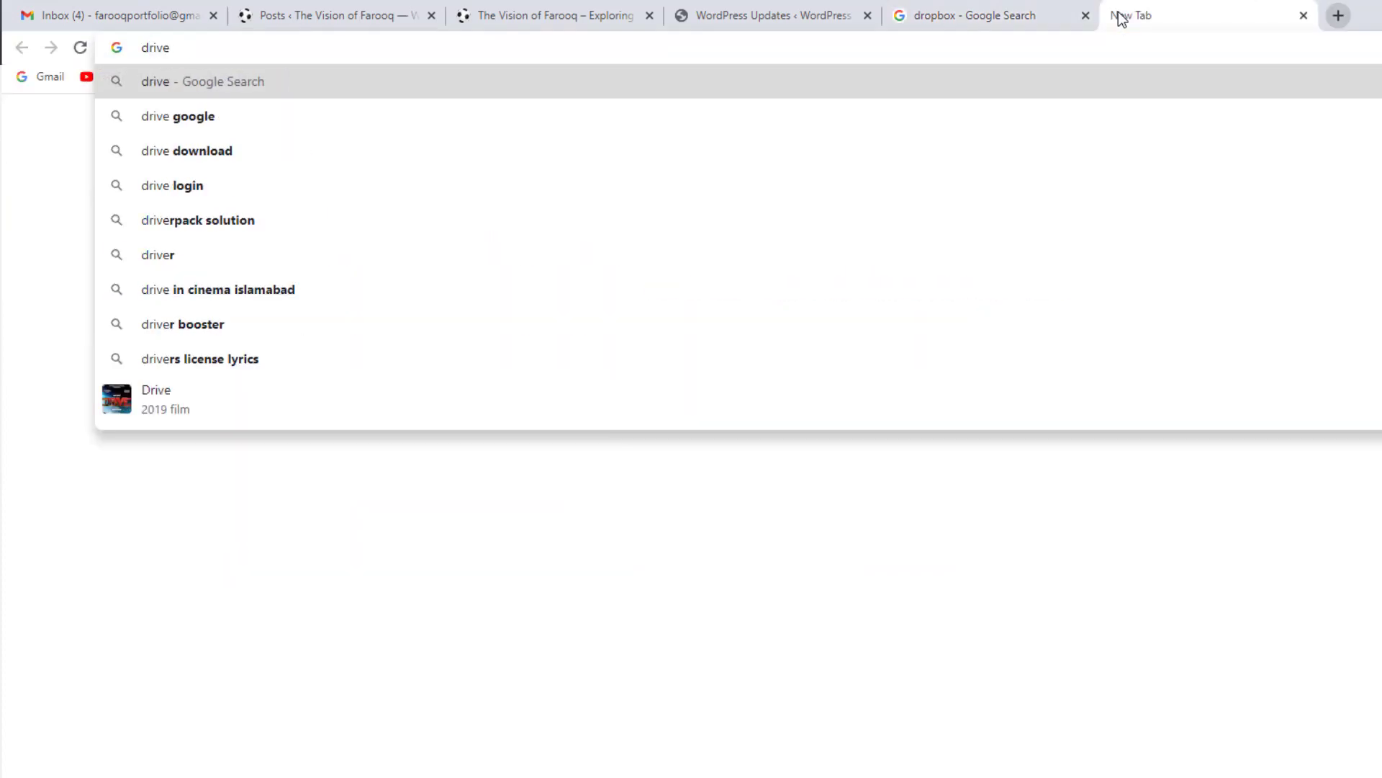
pyautogui.write('.google.com')
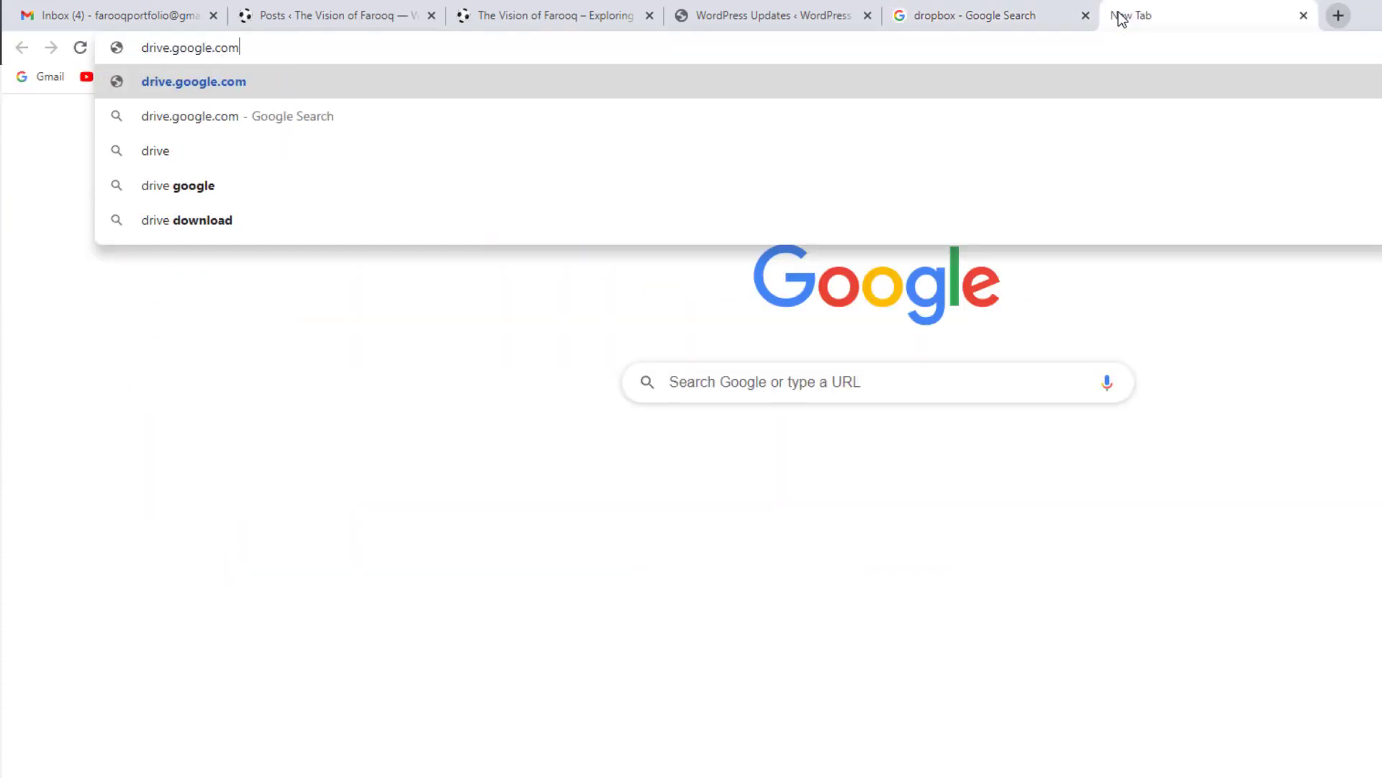
pyautogui.press('Return')
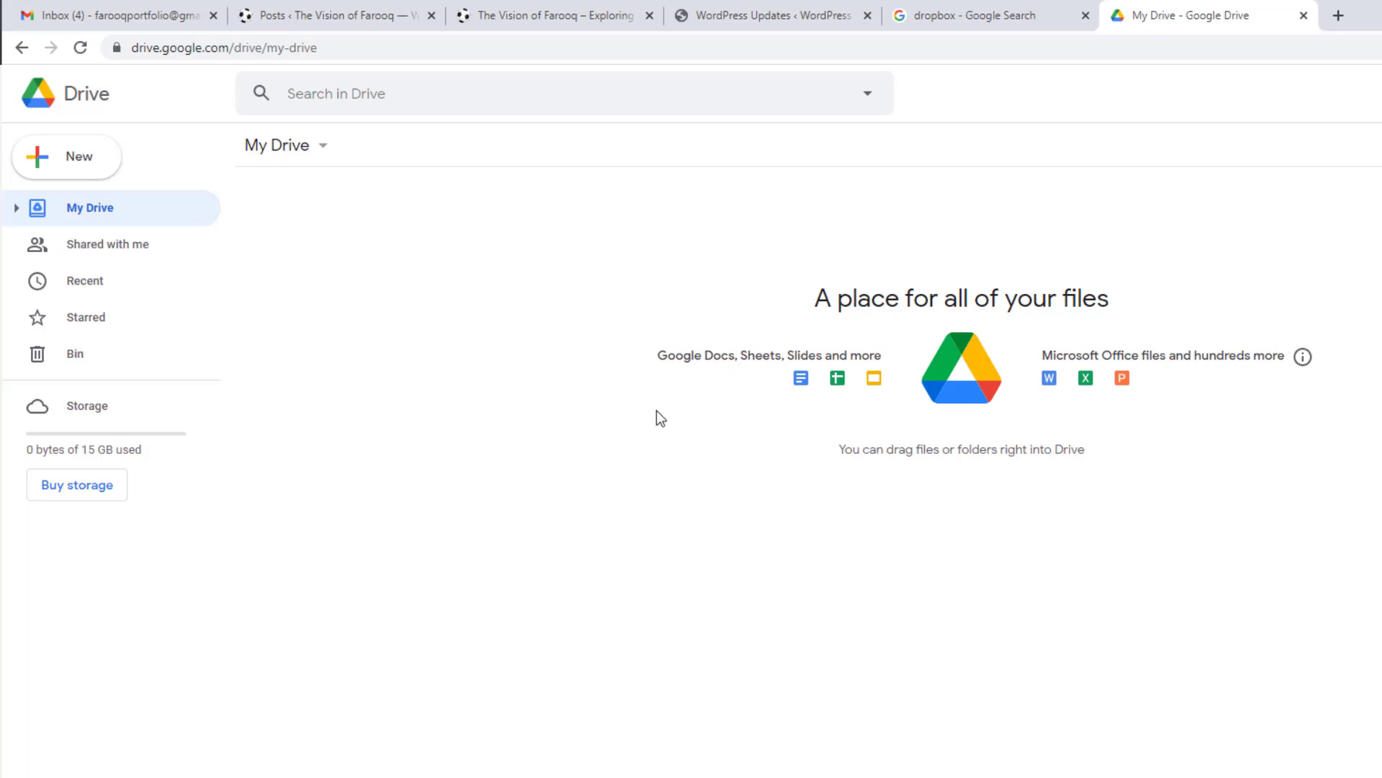
# Step: Sign up for a Dropbox account through the Google account, accepting the Dropbox terms
pyautogui.click(941, 17)
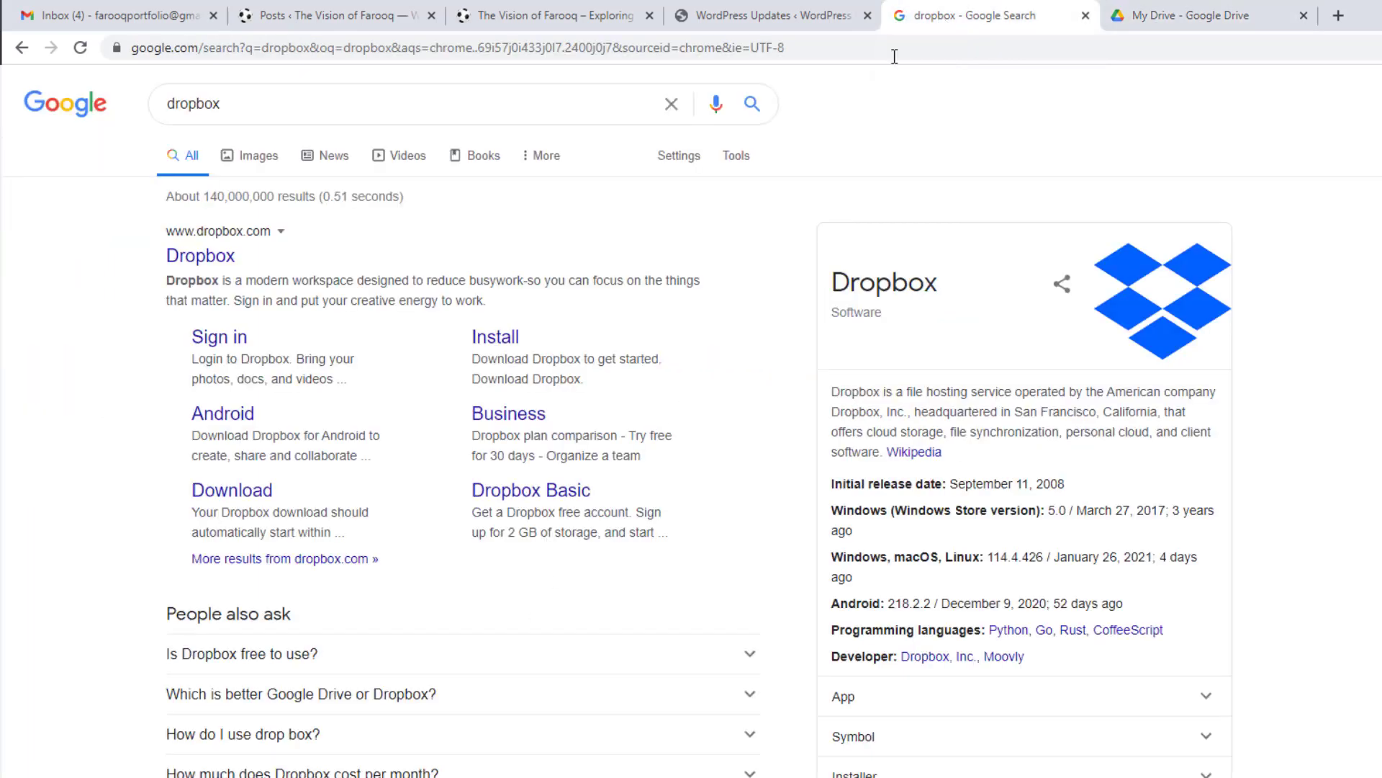
pyautogui.click(202, 261)
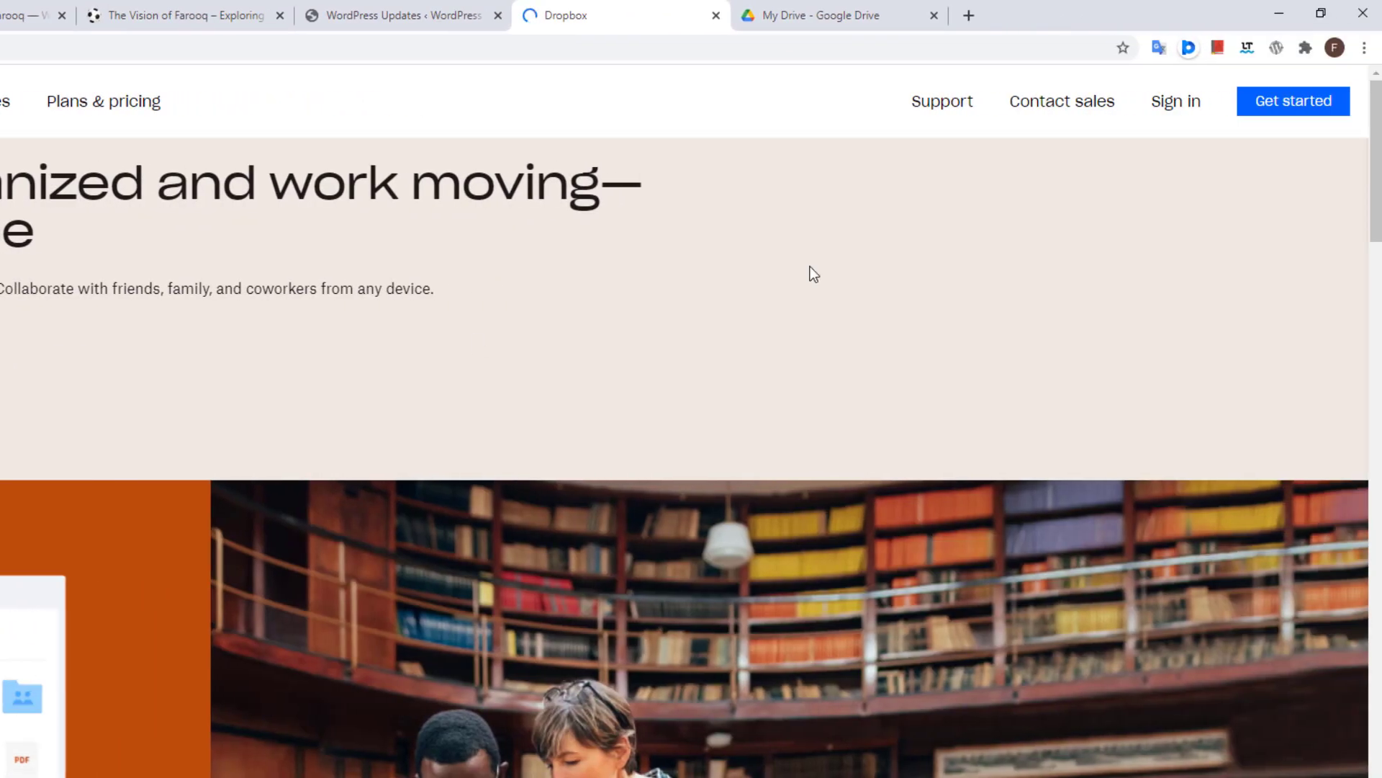
pyautogui.click(1311, 108)
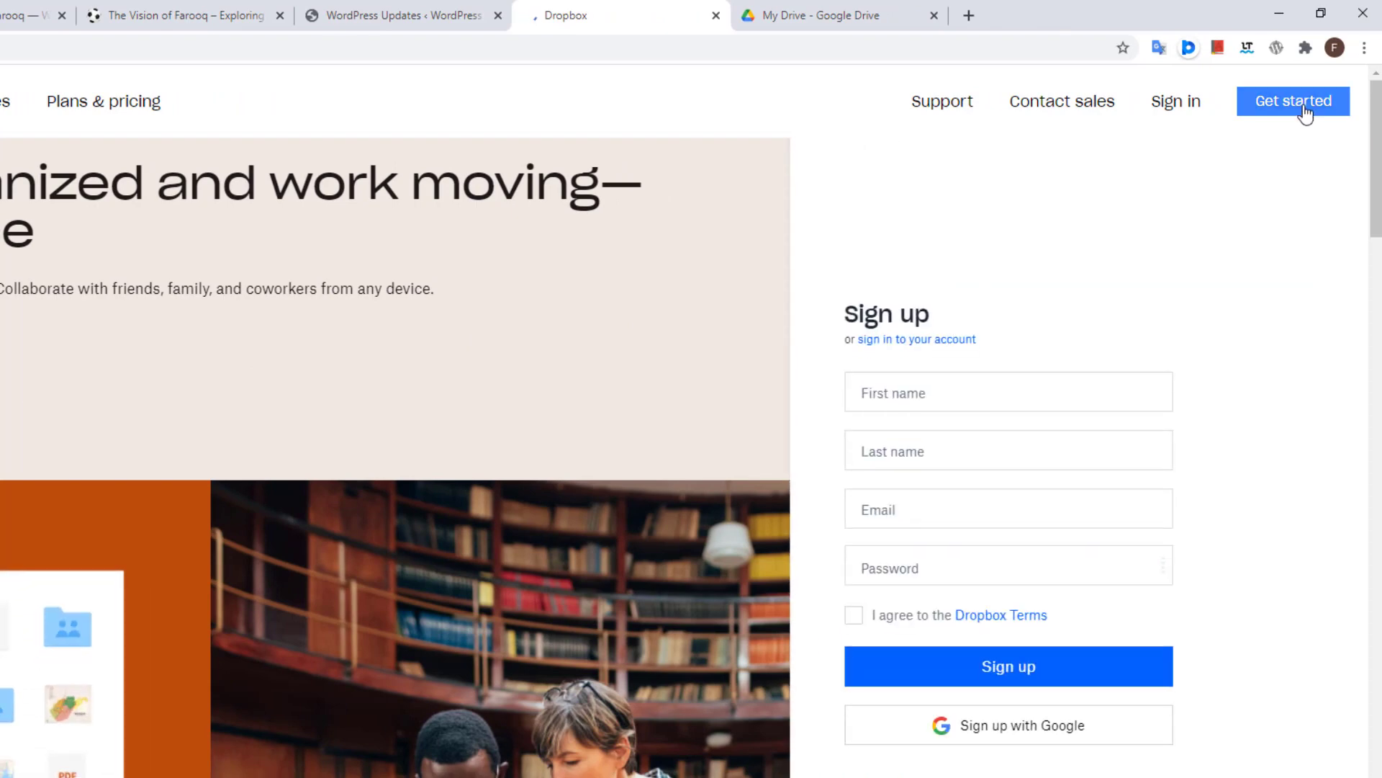
pyautogui.click(1018, 742)
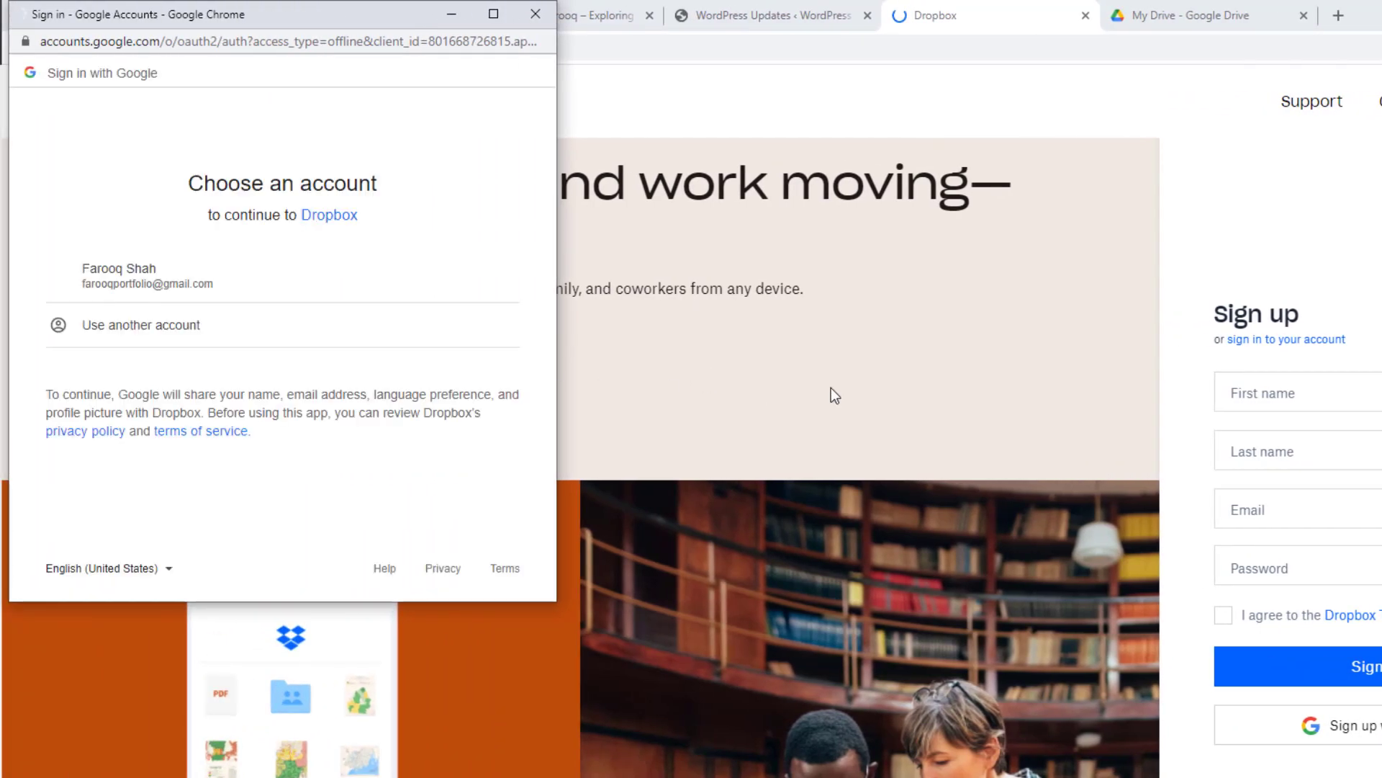
pyautogui.click(127, 271)
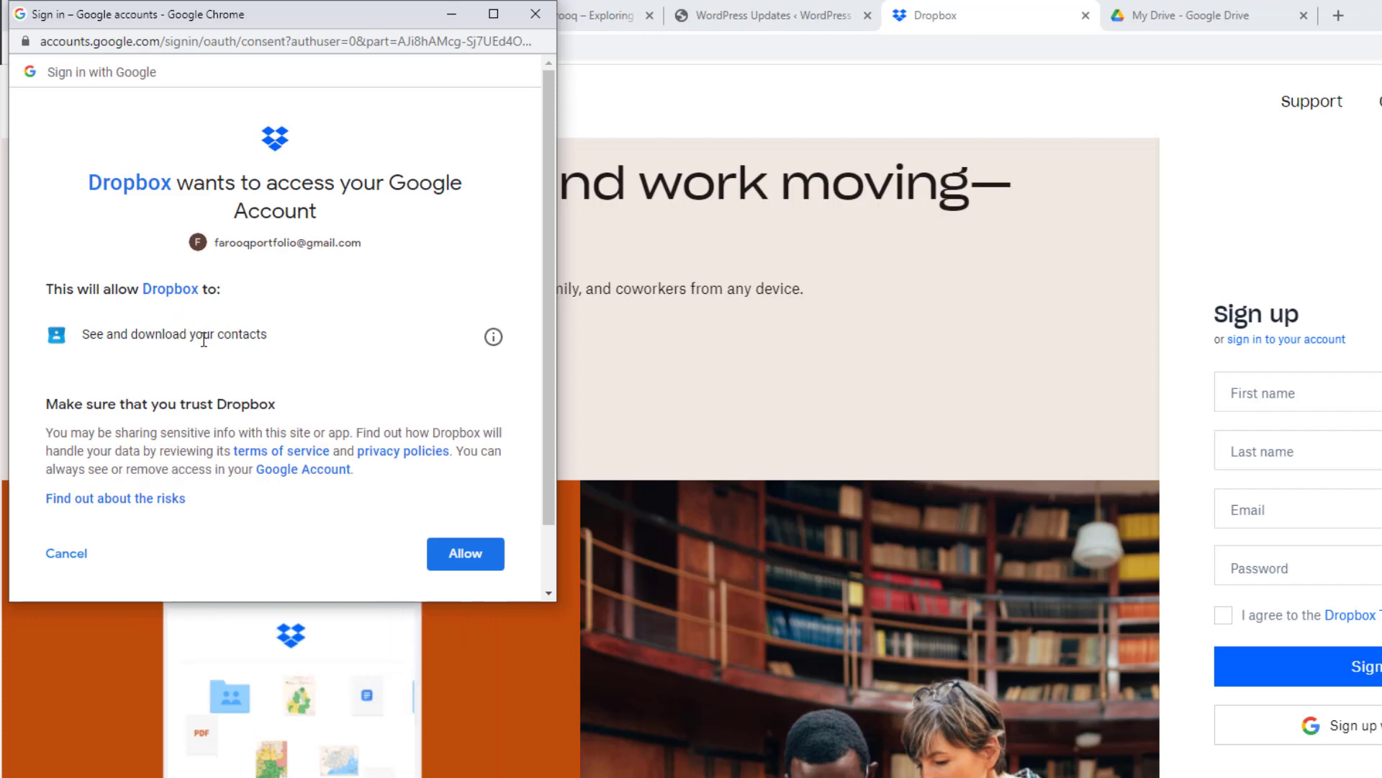
pyautogui.click(462, 556)
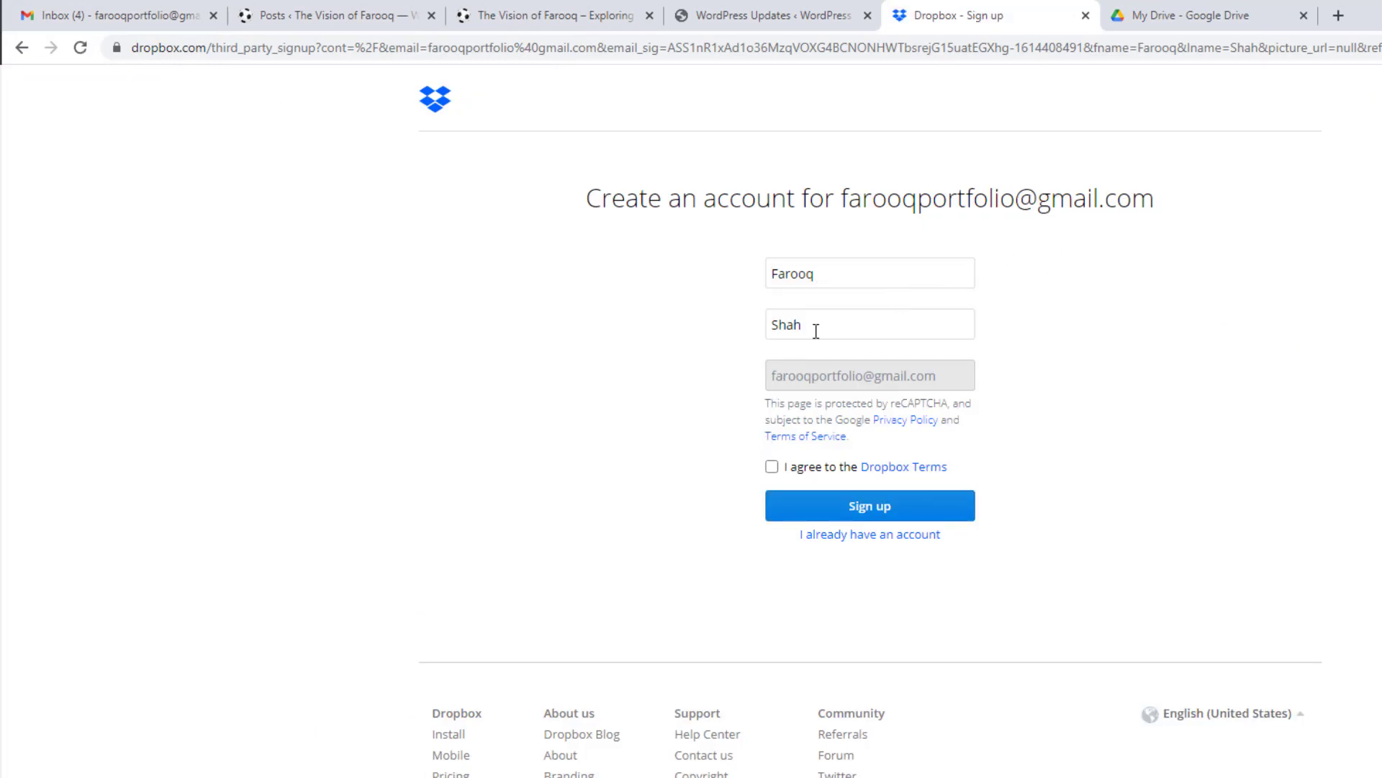
pyautogui.click(773, 468)
pyautogui.click(857, 511)
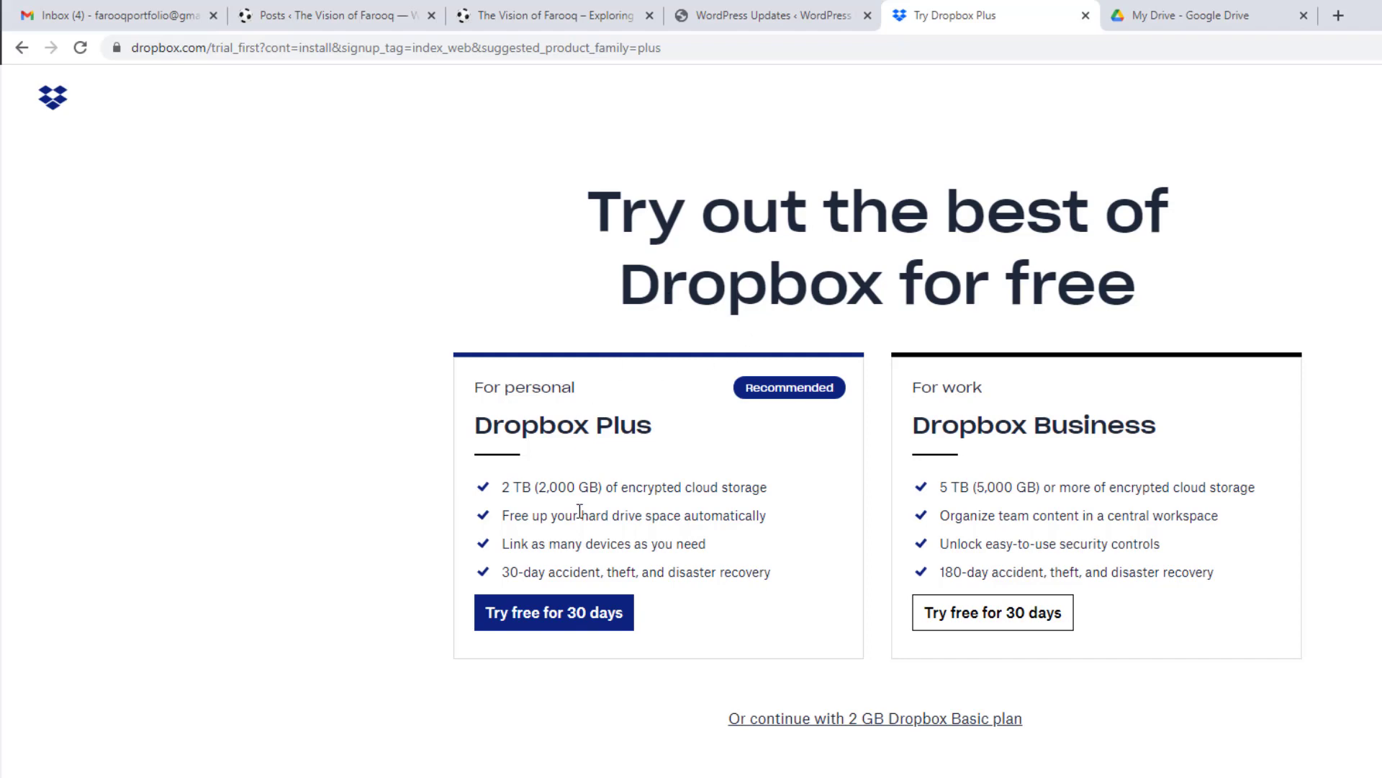
# Step: Choose the free 2 GB Basic plan and save DropboxInstaller.exe into Downloads
pyautogui.click(893, 730)
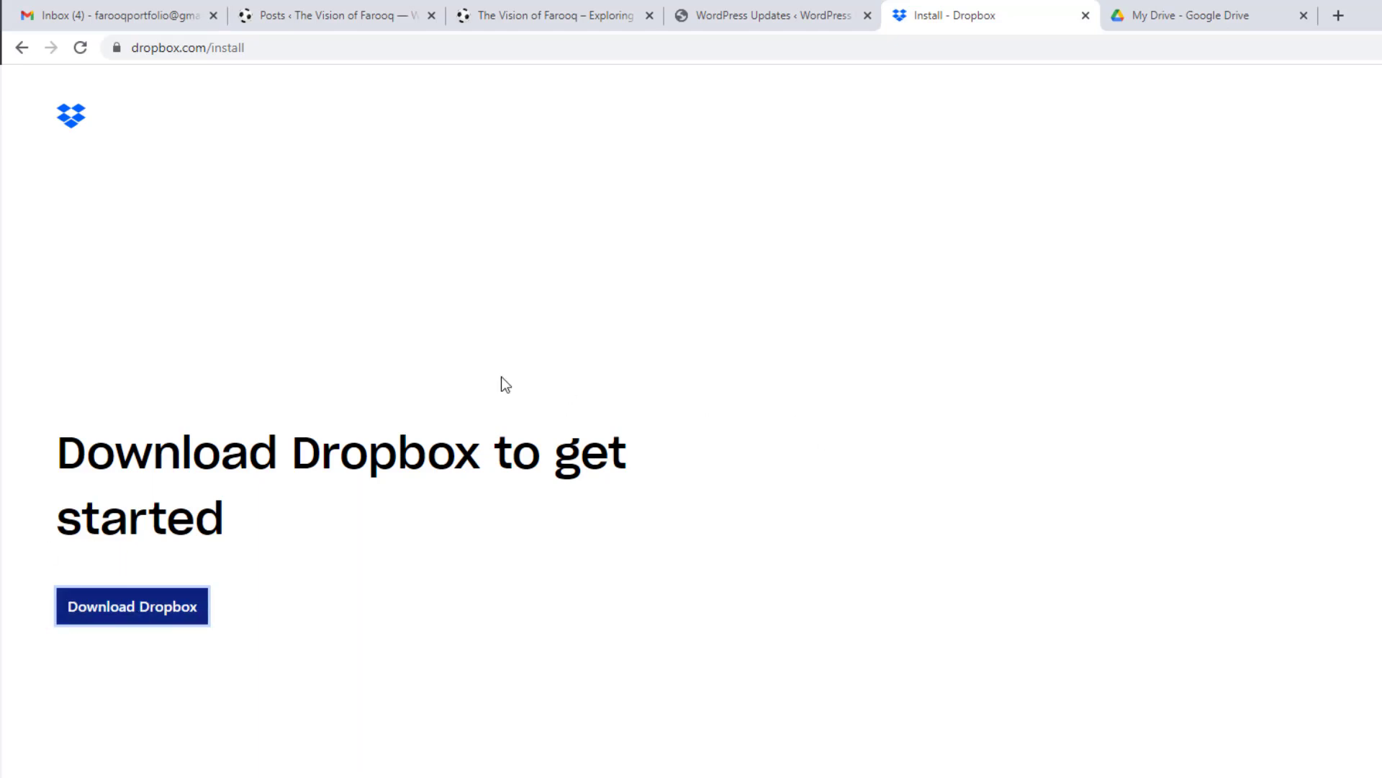
pyautogui.click(157, 606)
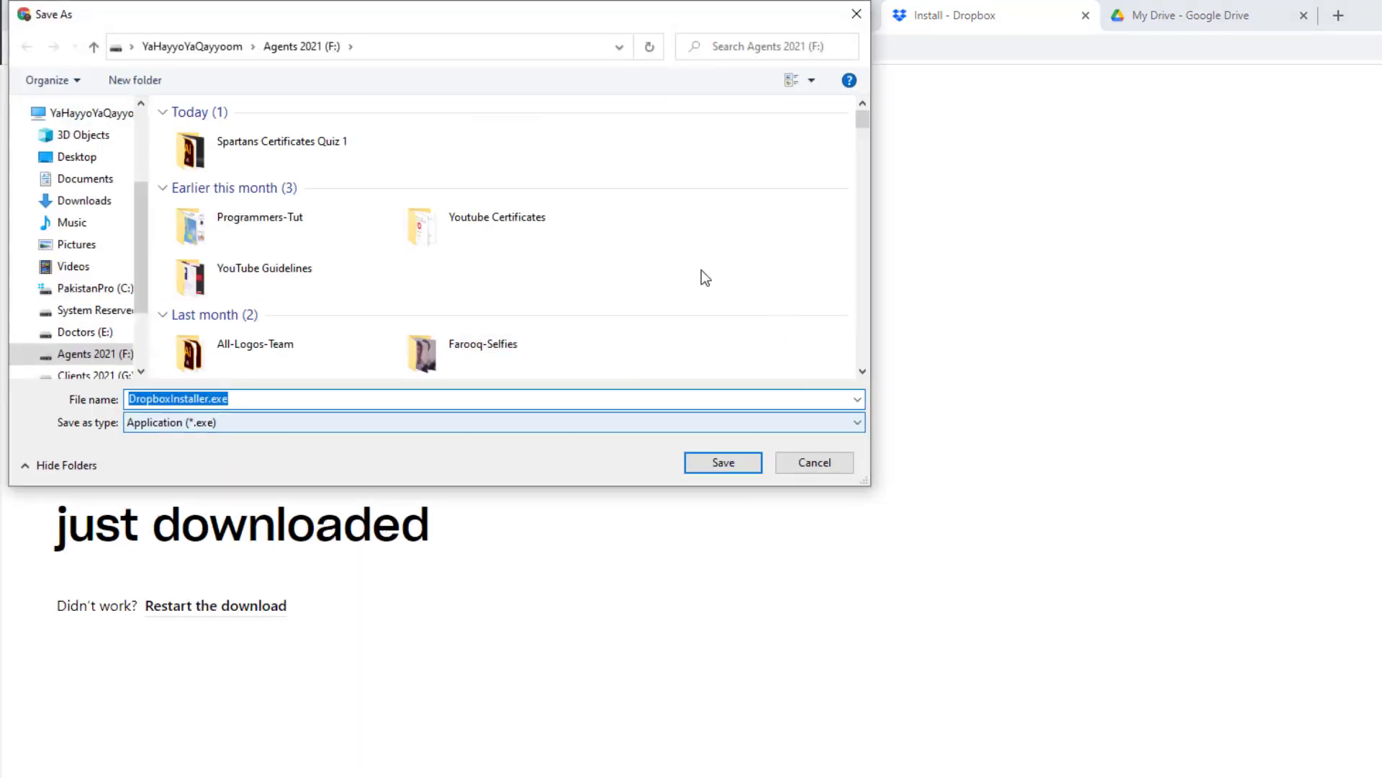
pyautogui.click(84, 202)
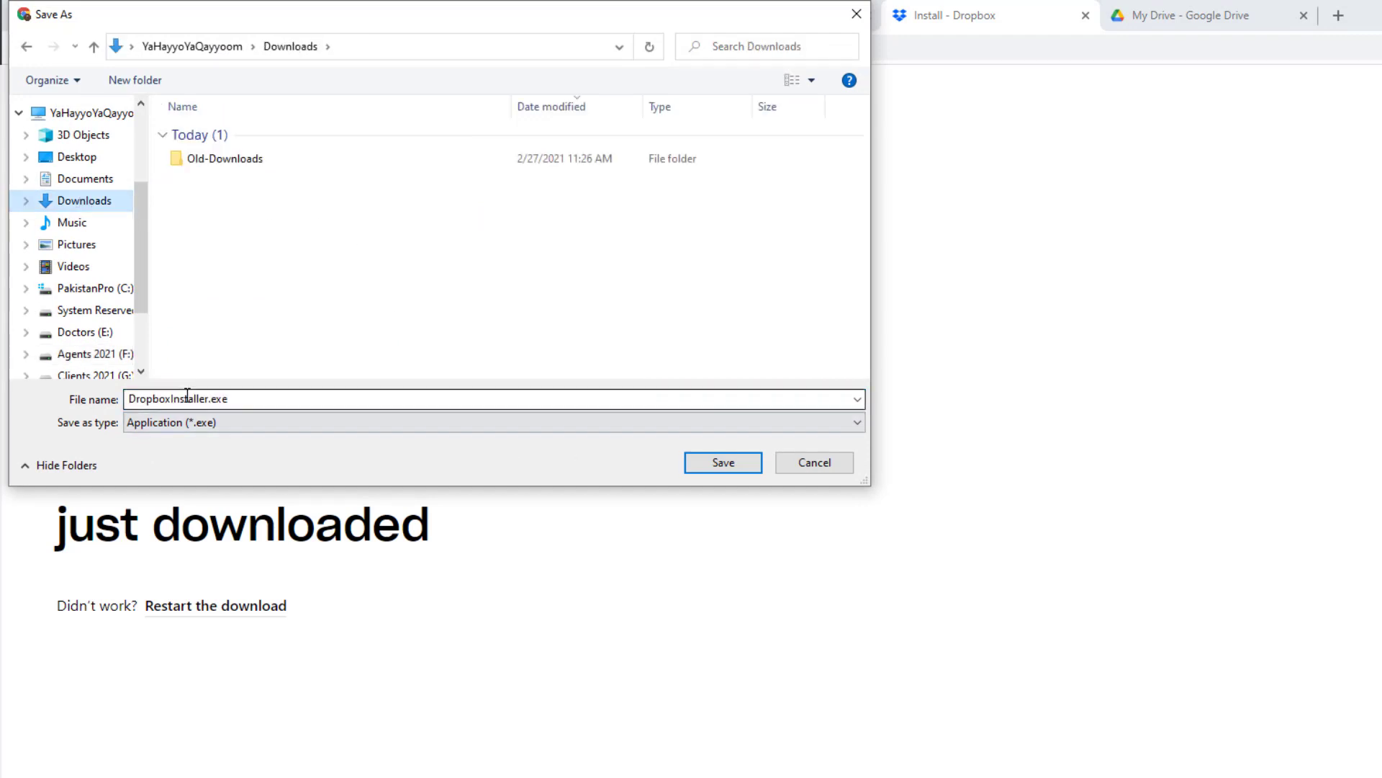
pyautogui.click(703, 465)
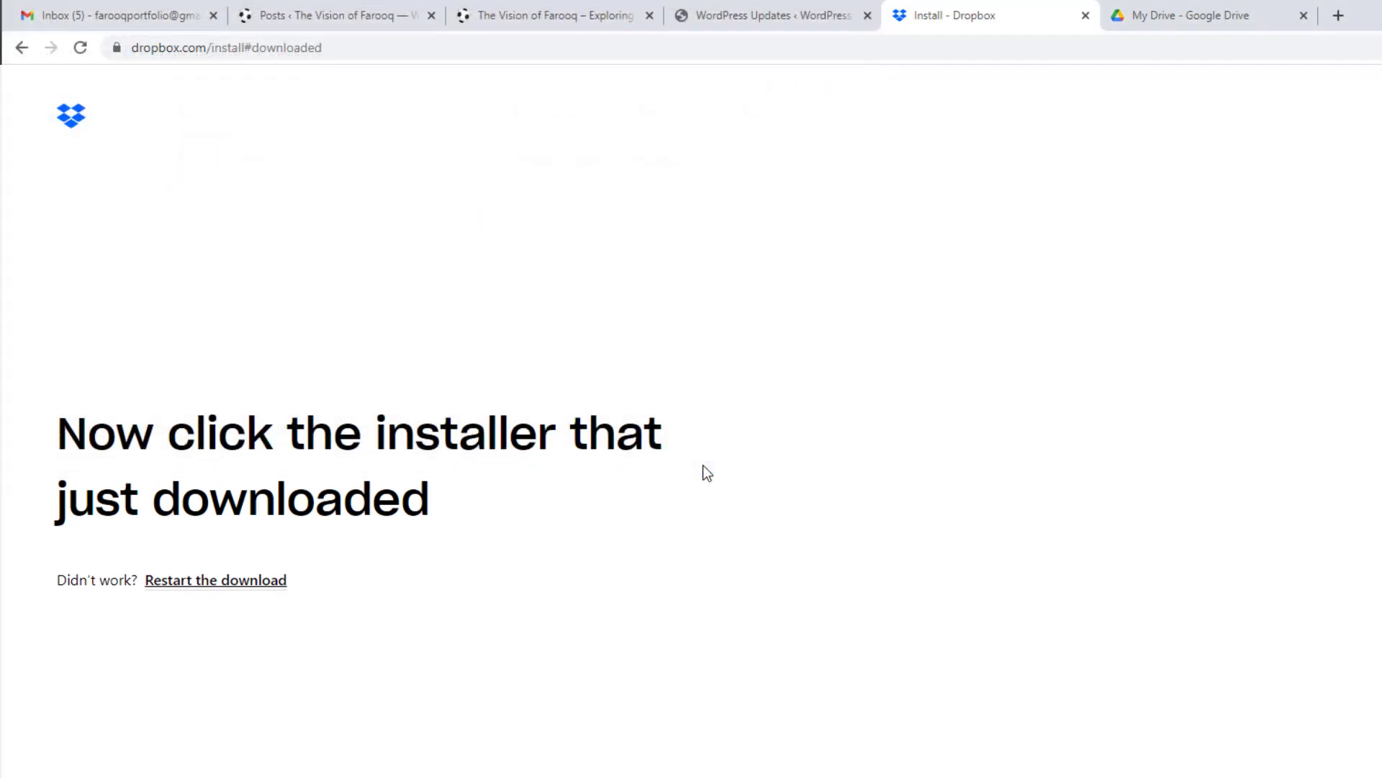
pyautogui.click(1169, 4)
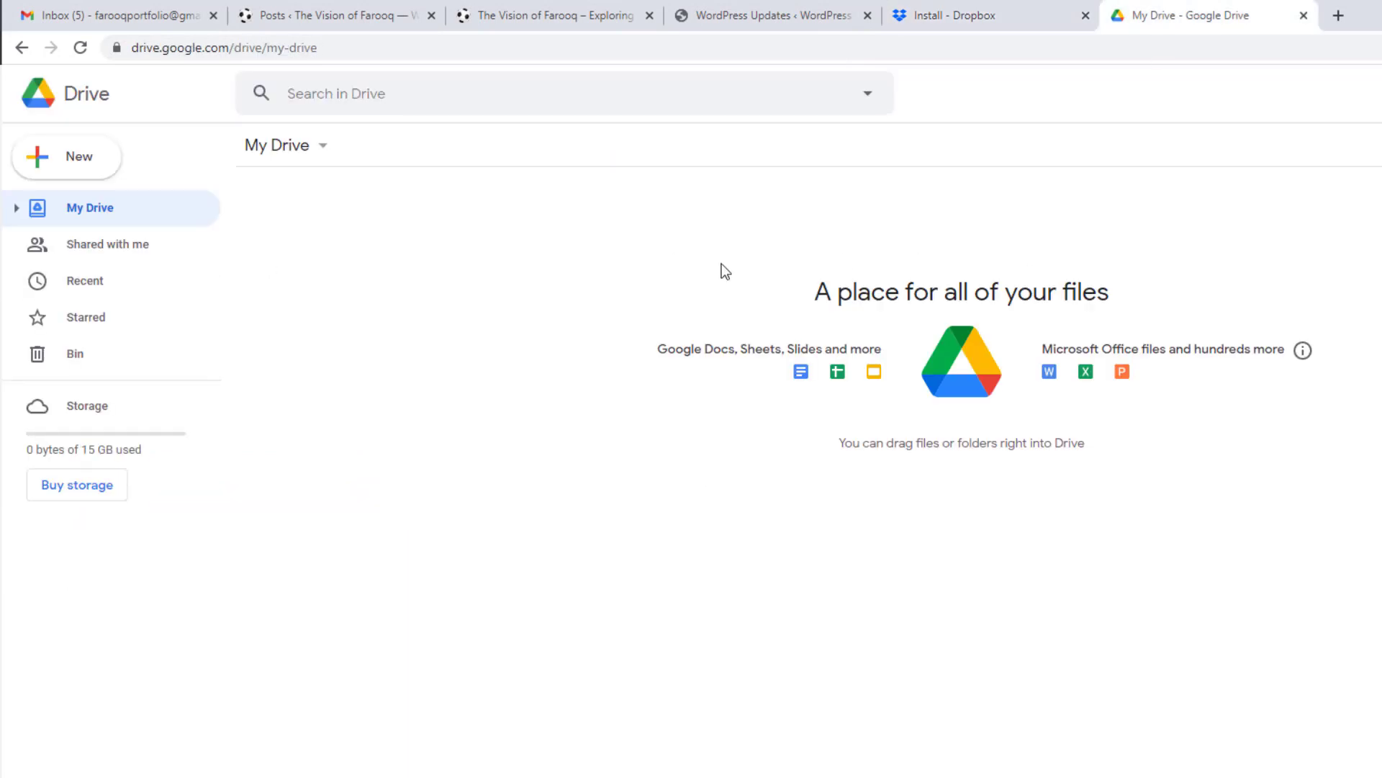
# Step: Look over Google Drive's New and More options without creating anything, then return to WordPress Posts
pyautogui.click(75, 160)
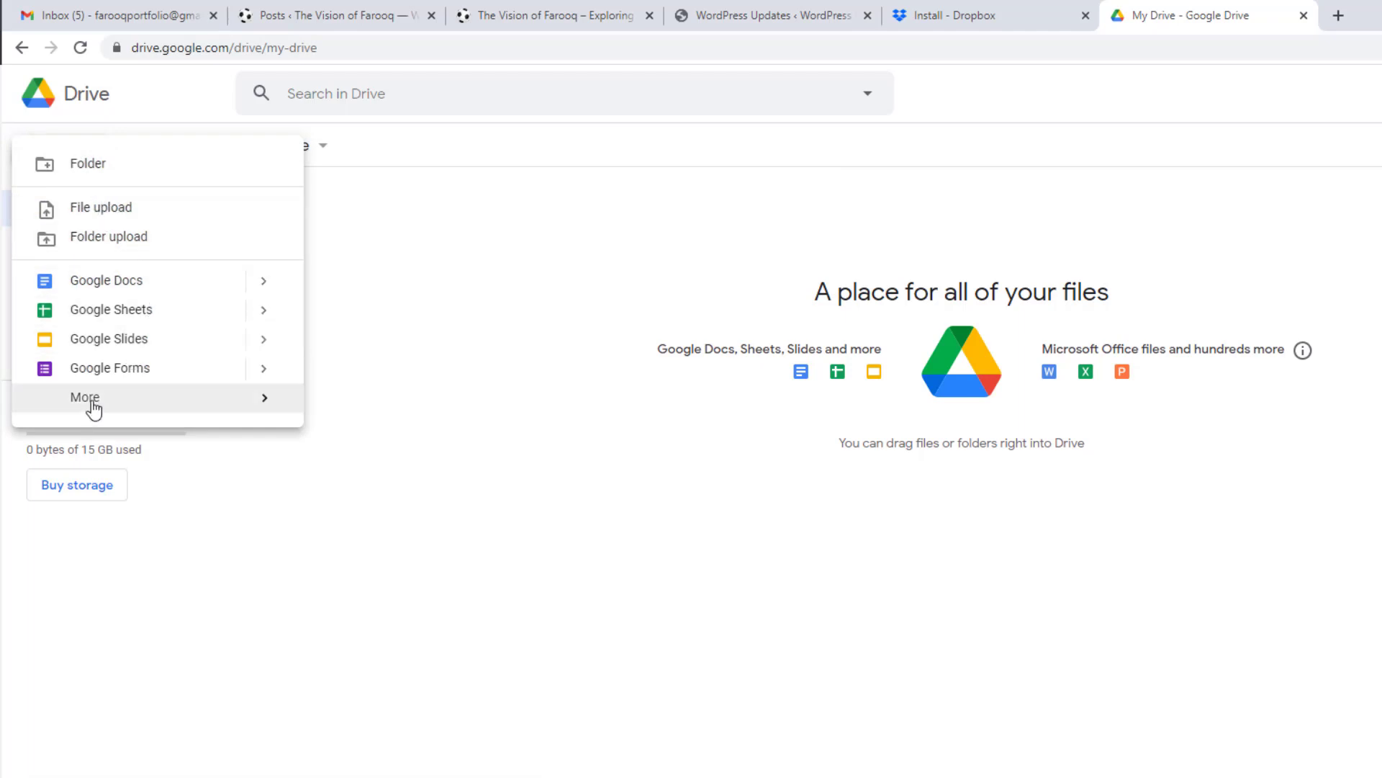
pyautogui.moveTo(93, 408)
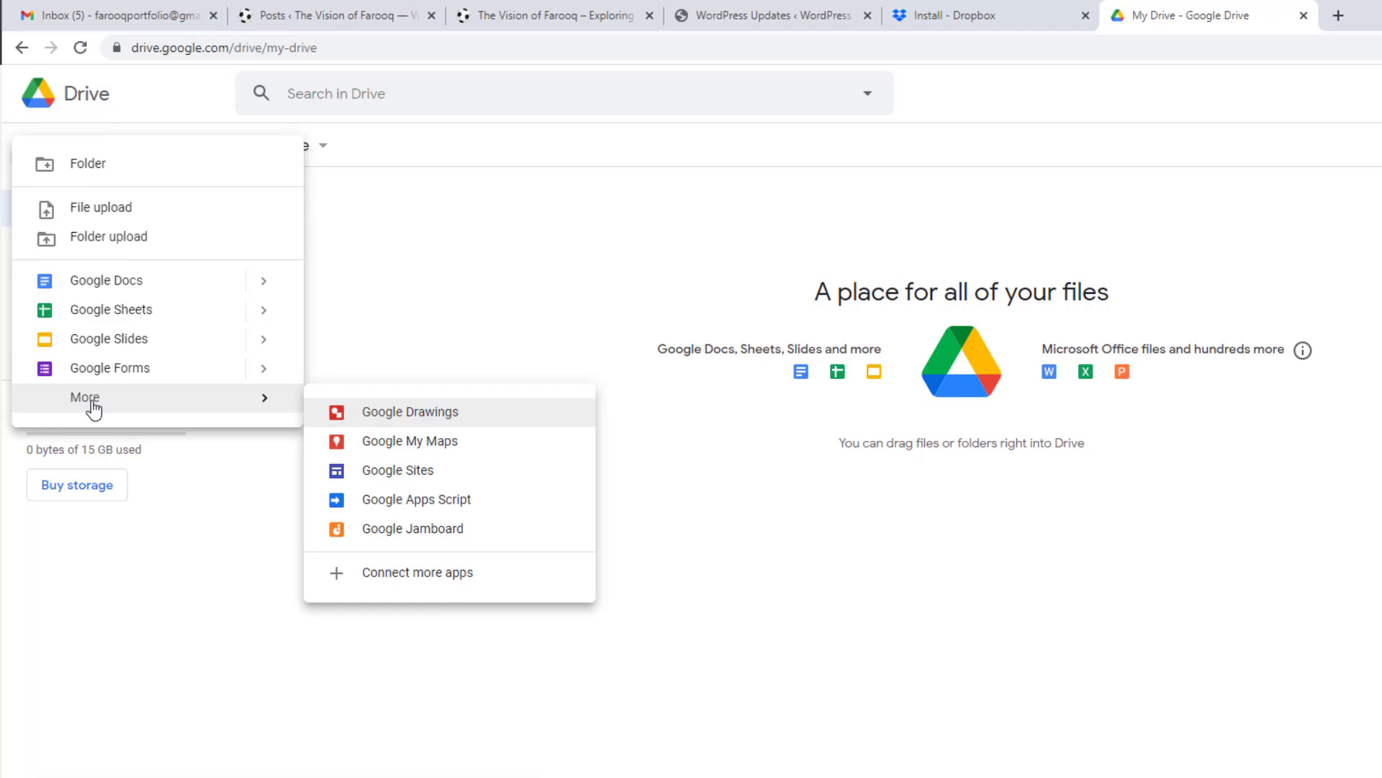
pyautogui.click(642, 276)
pyautogui.click(339, 16)
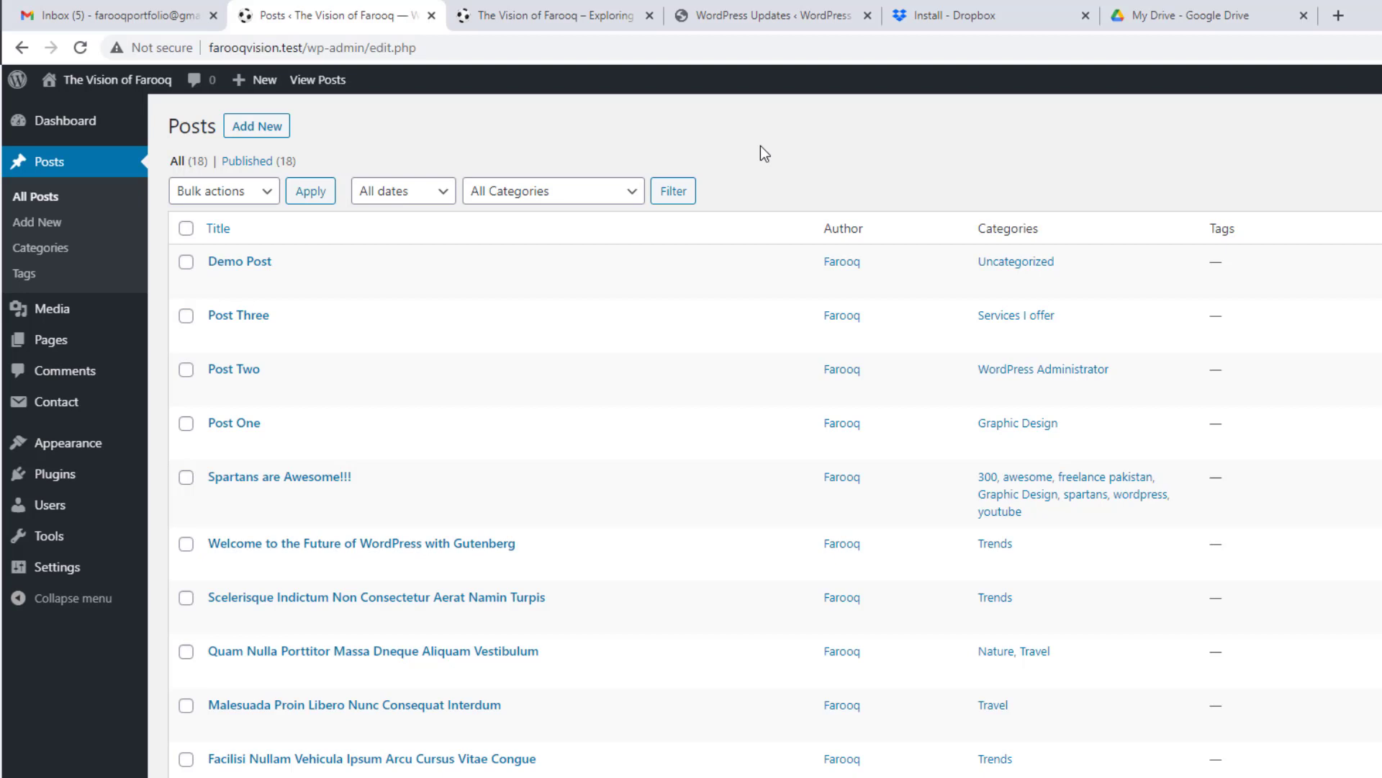
# Step: Search the plugin directory for 'backup' from Plugins > Add New
pyautogui.moveTo(108, 465)
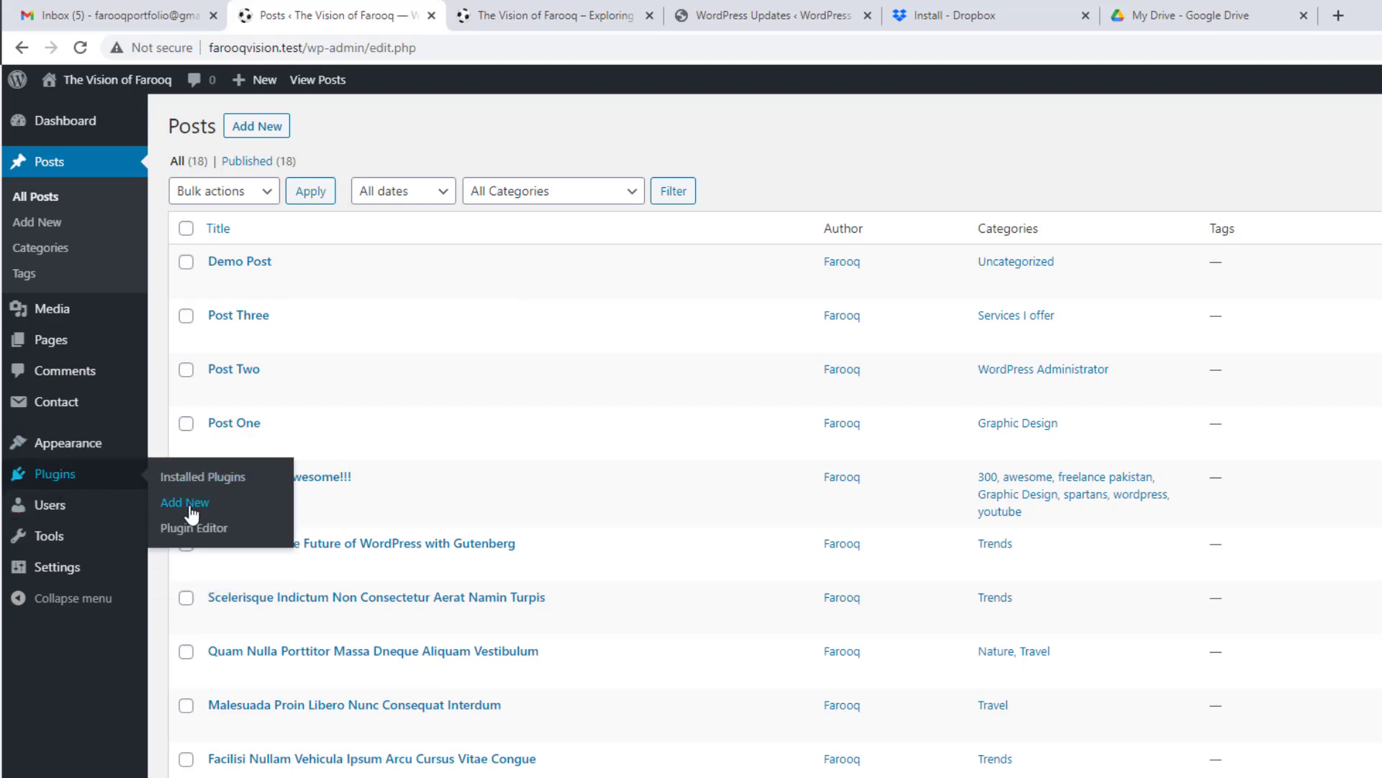
pyautogui.click(189, 507)
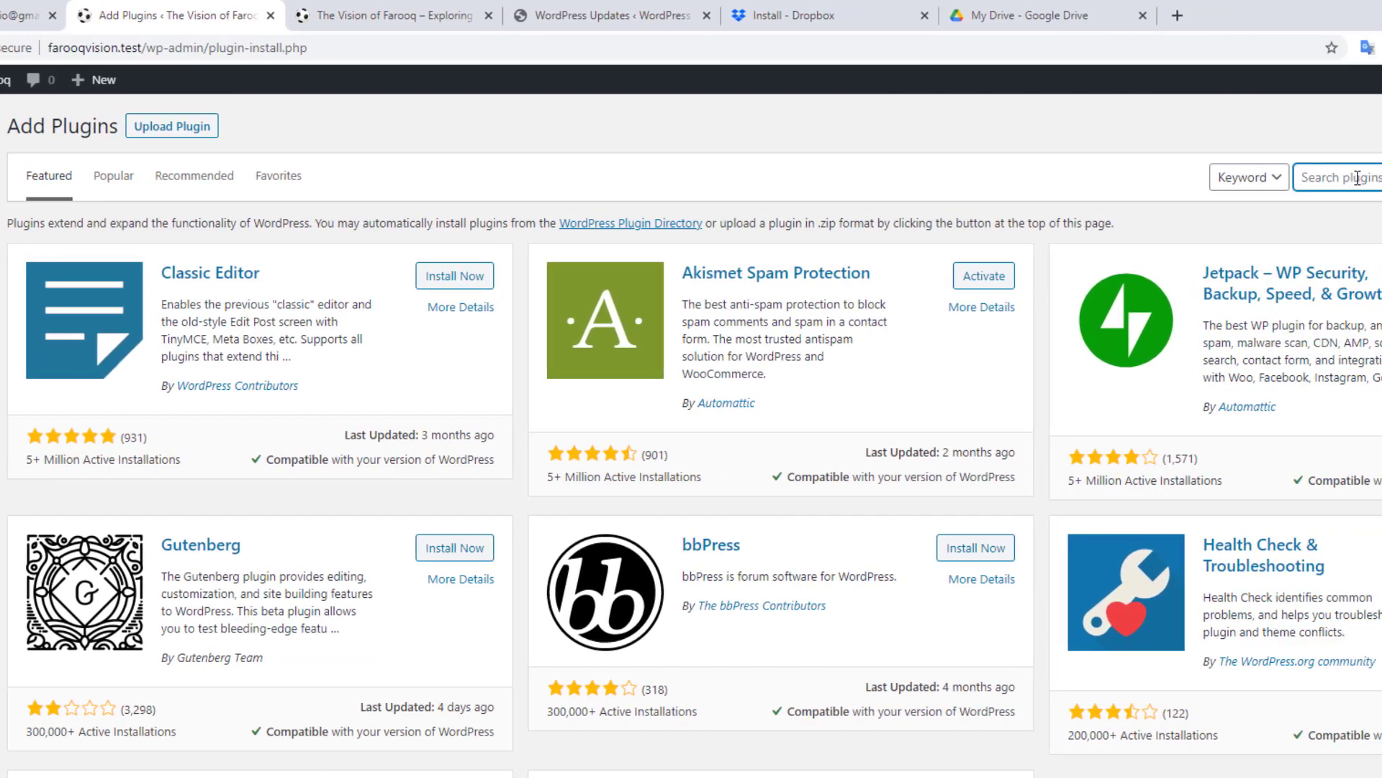
pyautogui.click(1381, 178)
pyautogui.write('backup')
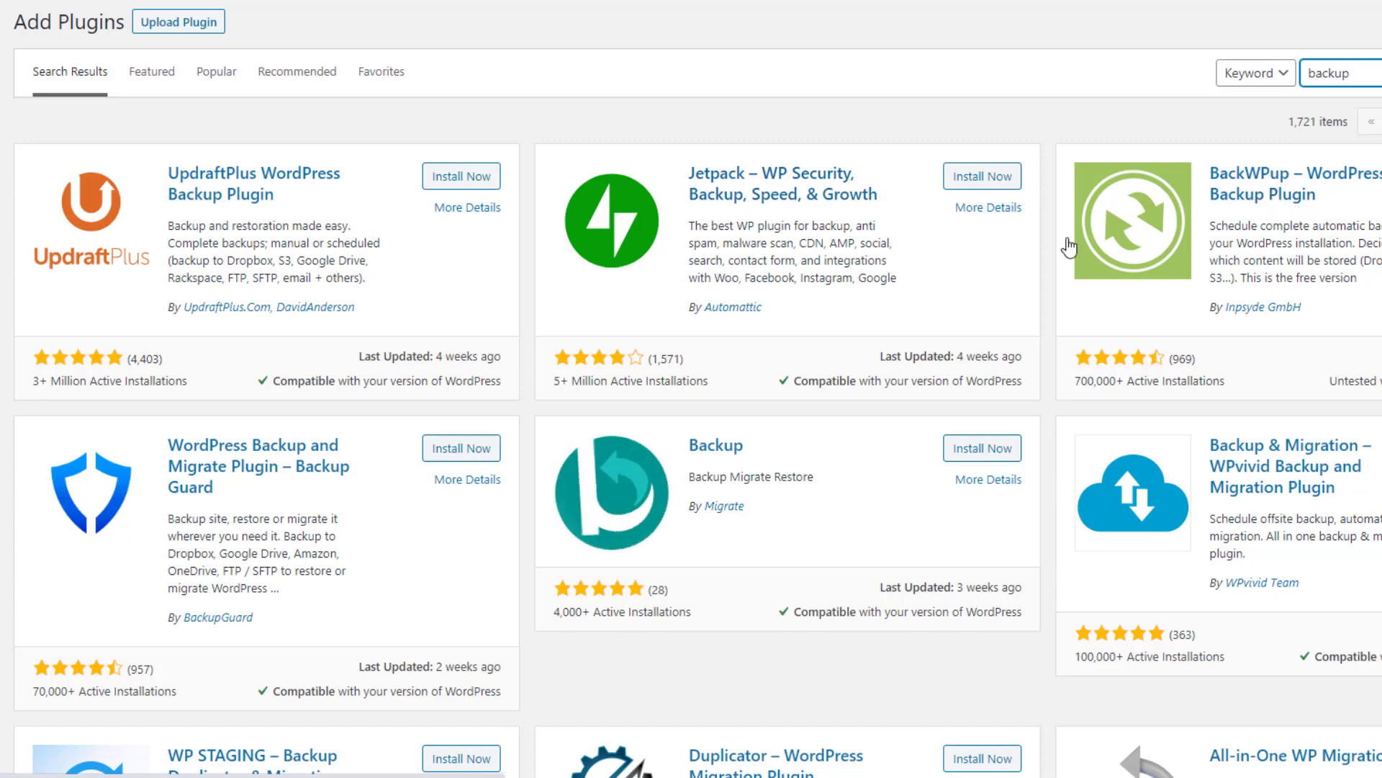
pyautogui.scroll(-1, 351, 450)
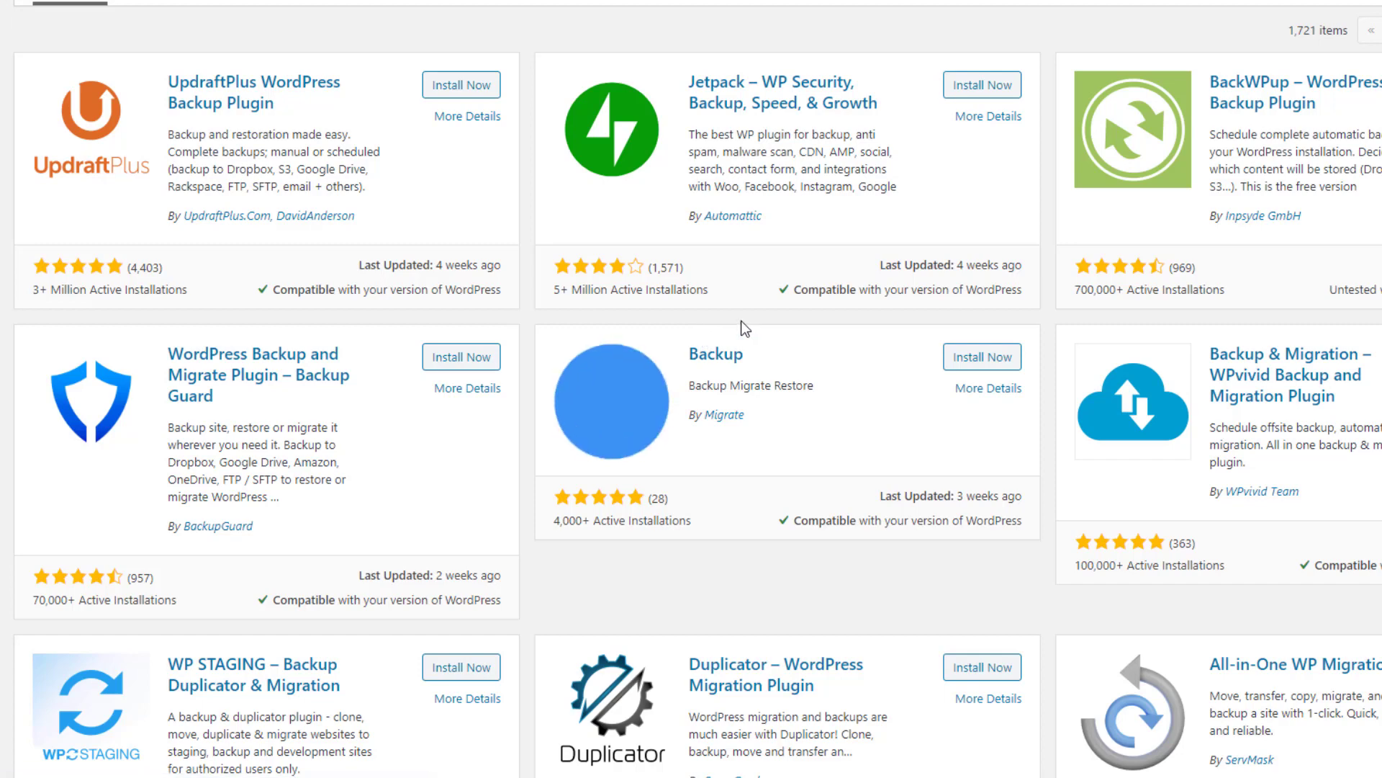
pyautogui.scroll(-2, 741, 321)
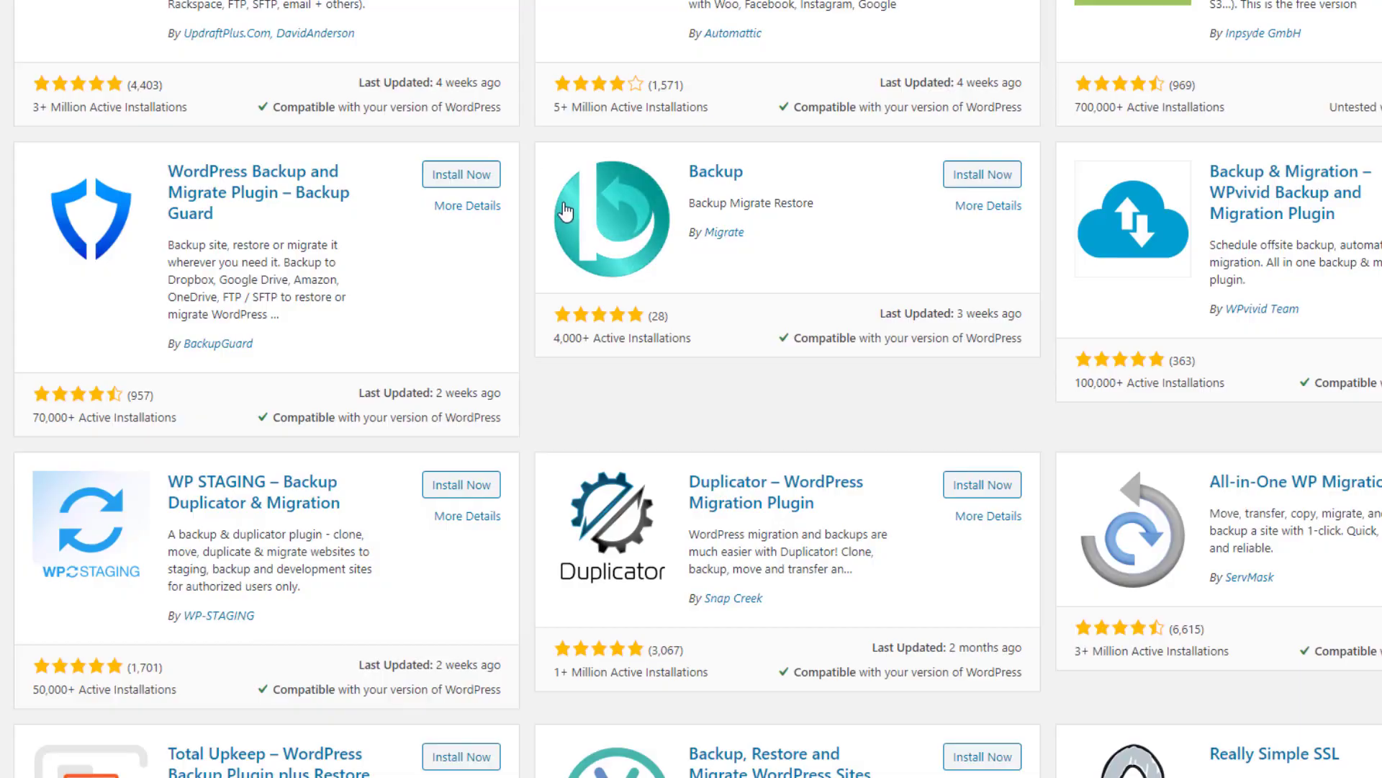
pyautogui.scroll(3, 413, 271)
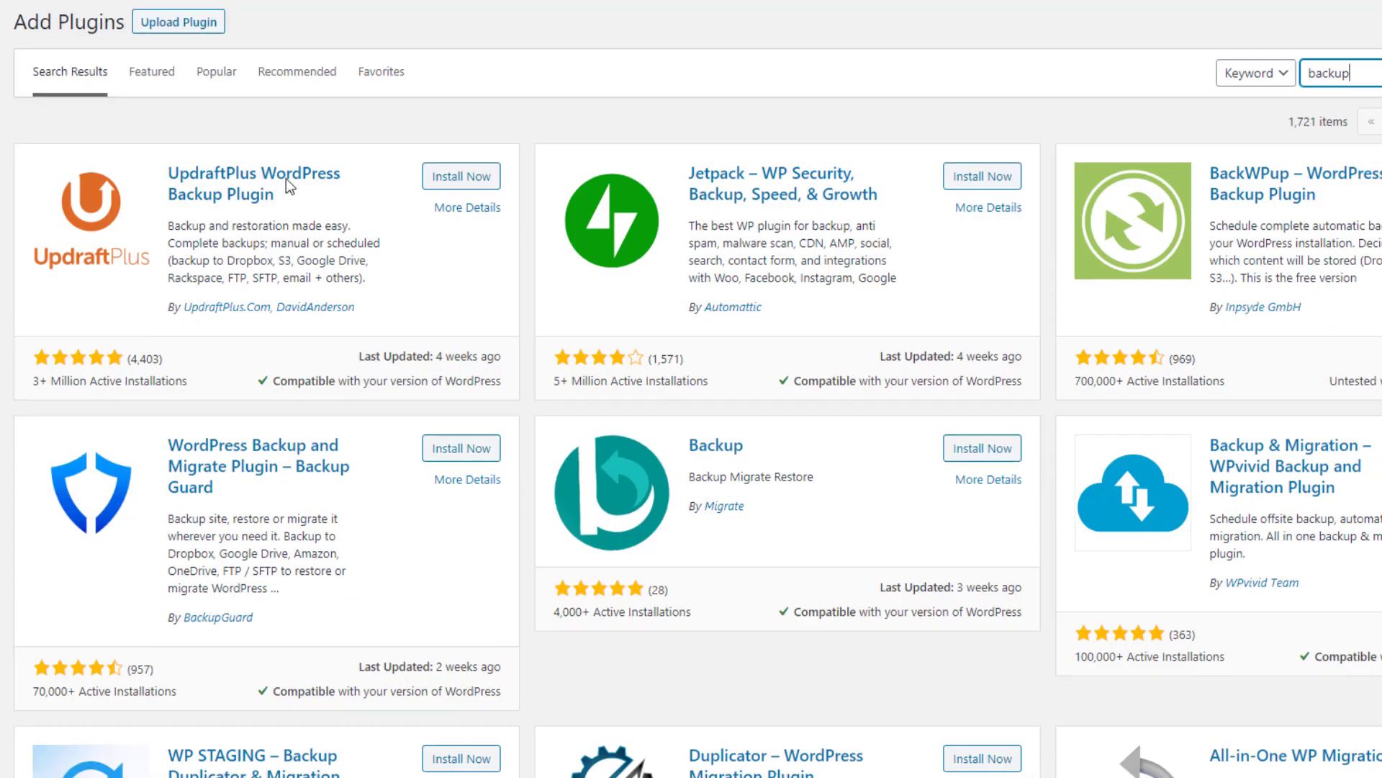
# Step: Start installing the UpdraftPlus WordPress Backup Plugin from the backup search results
pyautogui.click(458, 180)
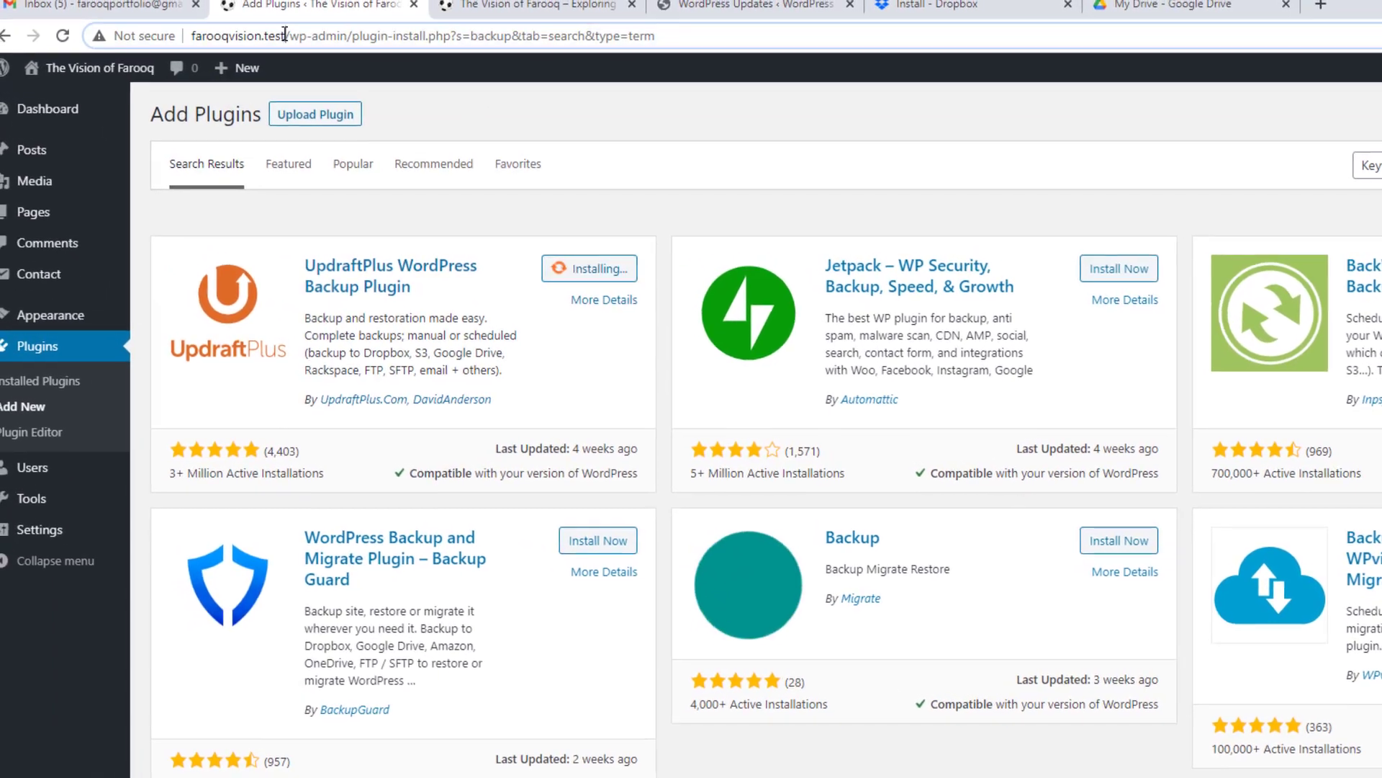
# Step: Select the farooqvision.test domain, then view spartansbackup.test's Update WordPress page reporting an update in progress
pyautogui.doubleClick(188, 36)
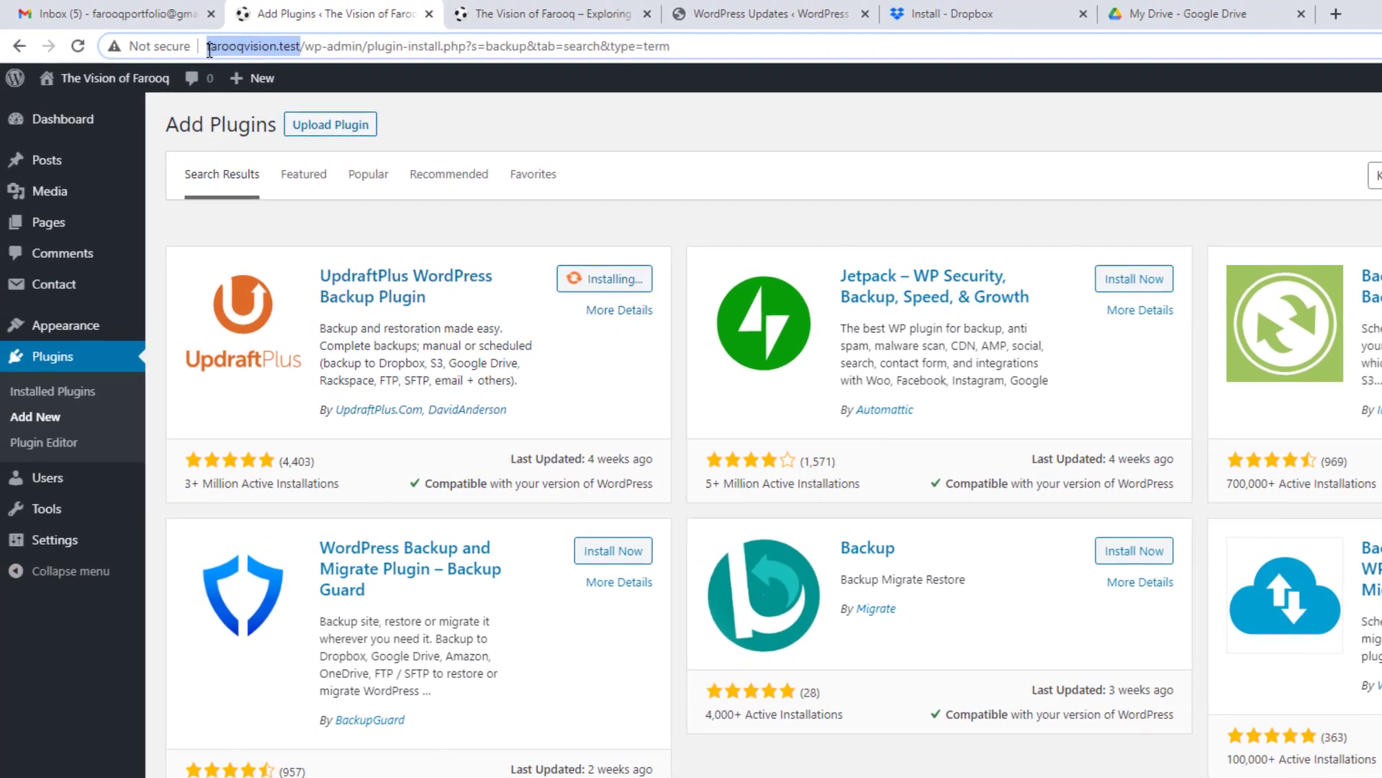
pyautogui.click(729, 13)
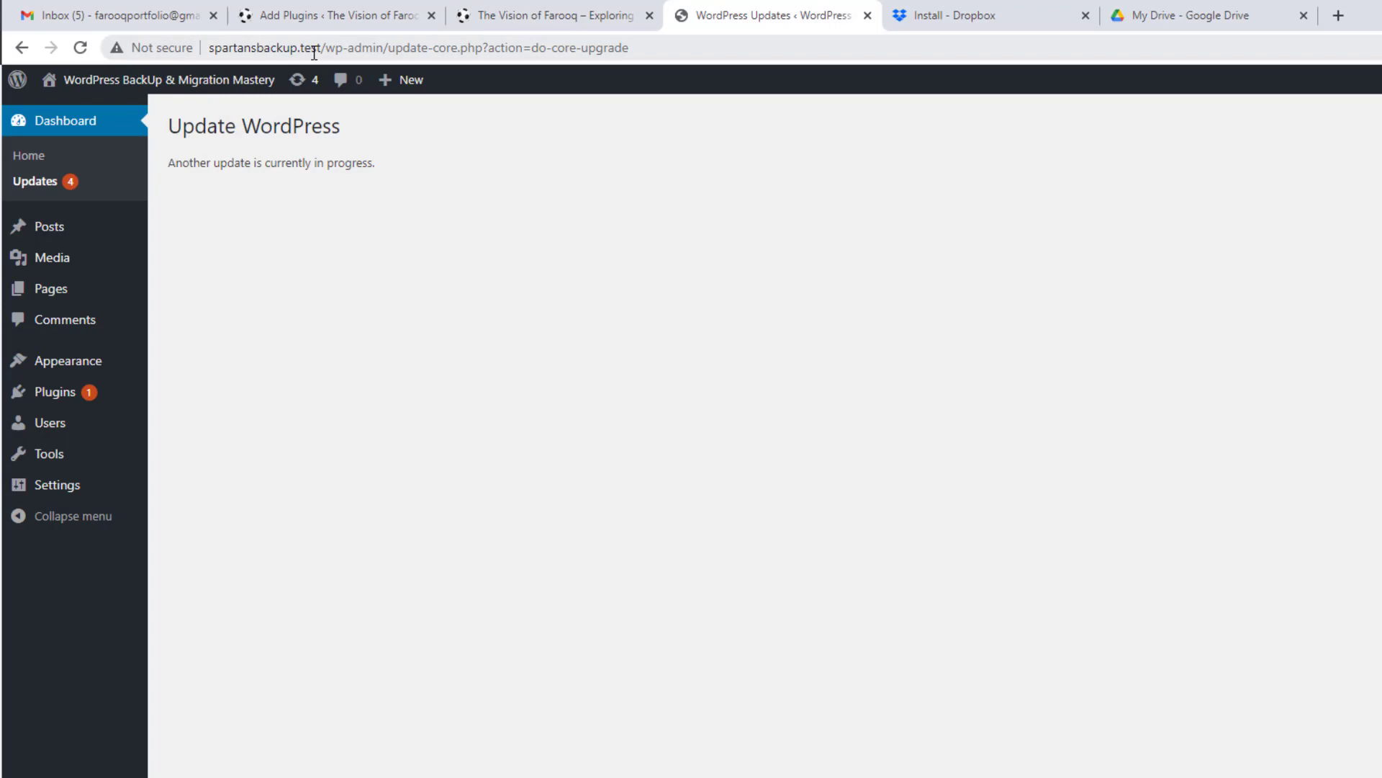
pyautogui.click(387, 10)
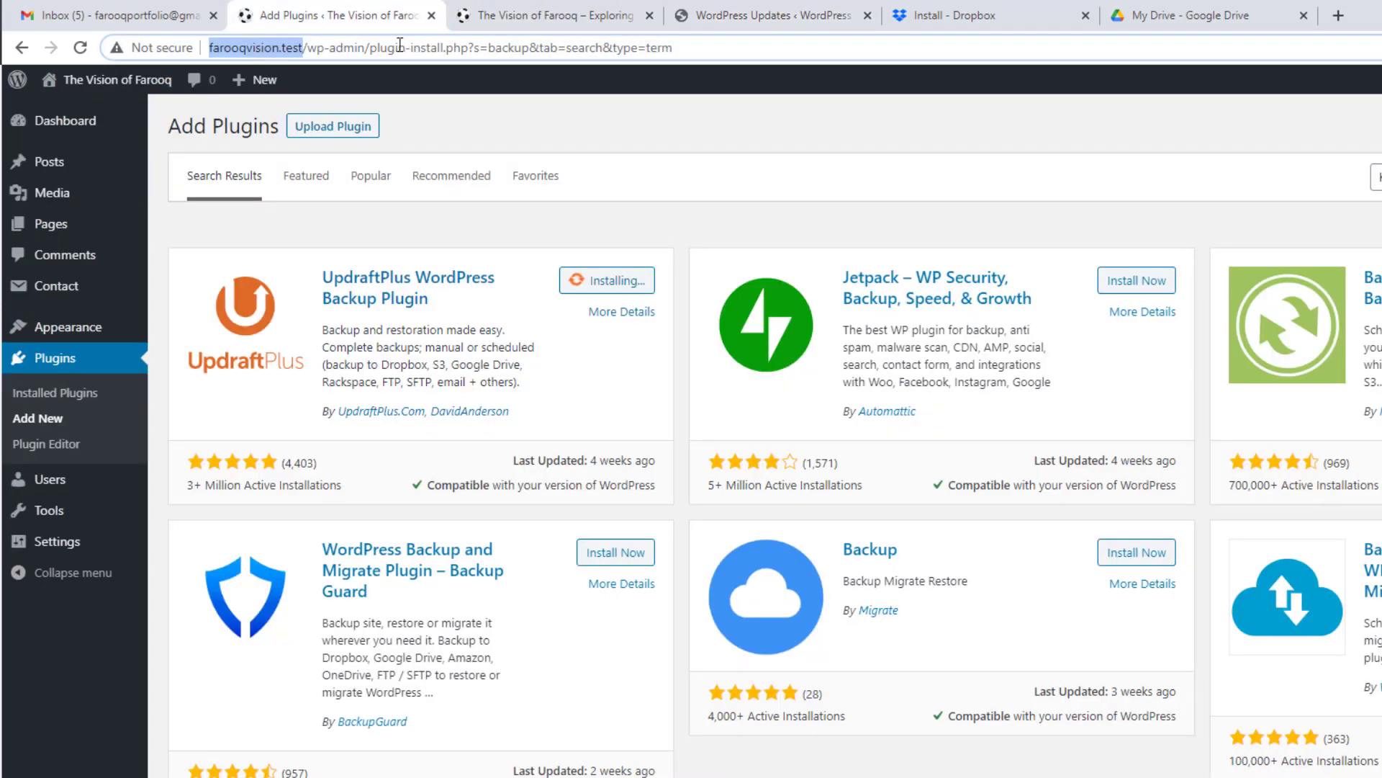
pyautogui.click(769, 9)
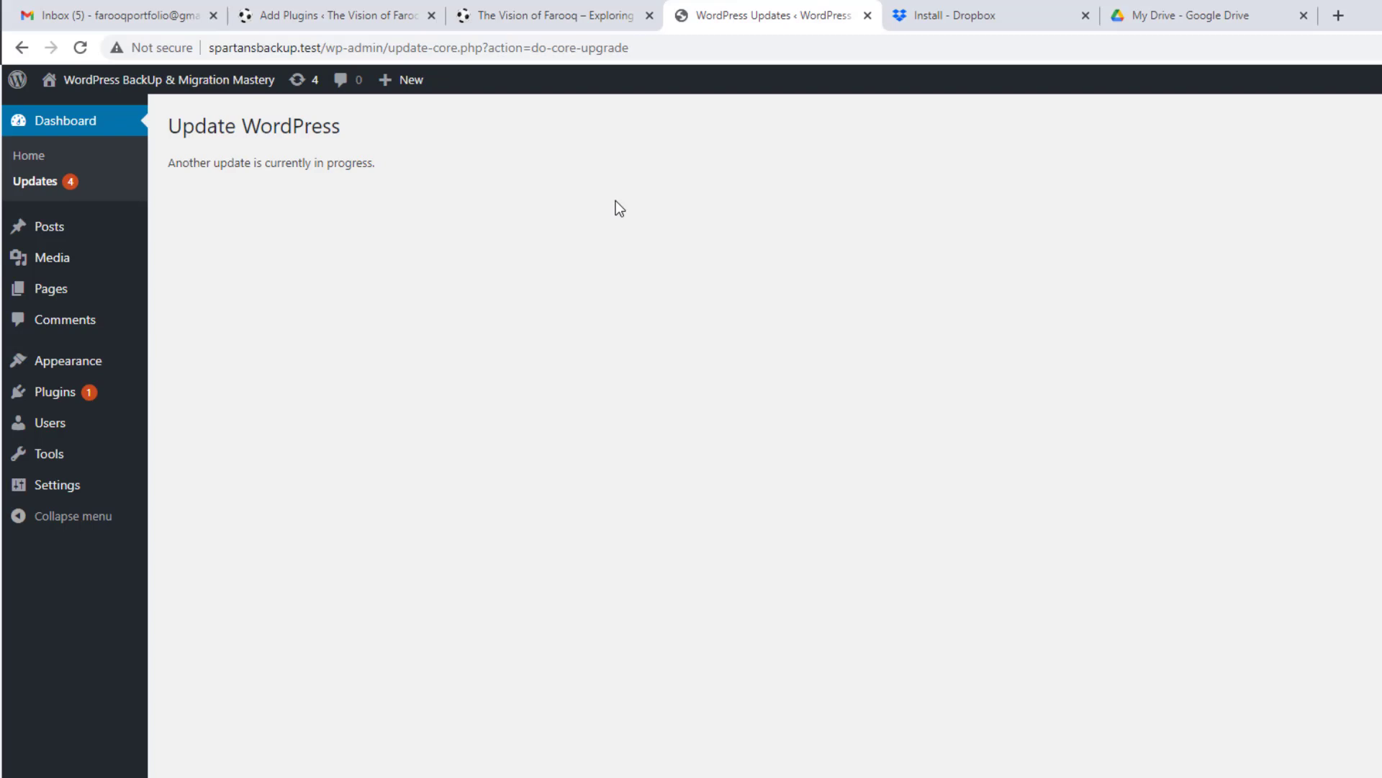
# Step: Reload the backup search results, retry installing UpdraftPlus, and open a blank browser tab
pyautogui.click(318, 13)
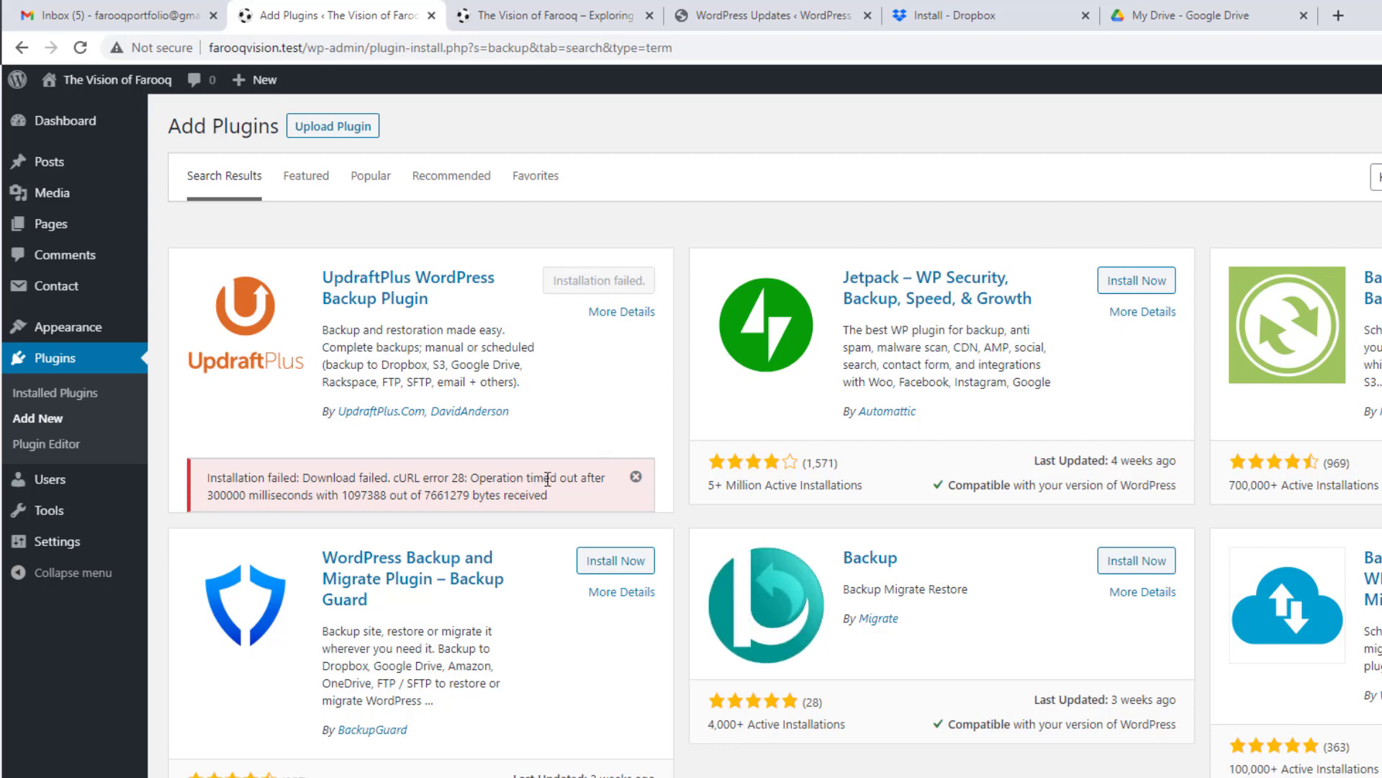
pyautogui.click(82, 48)
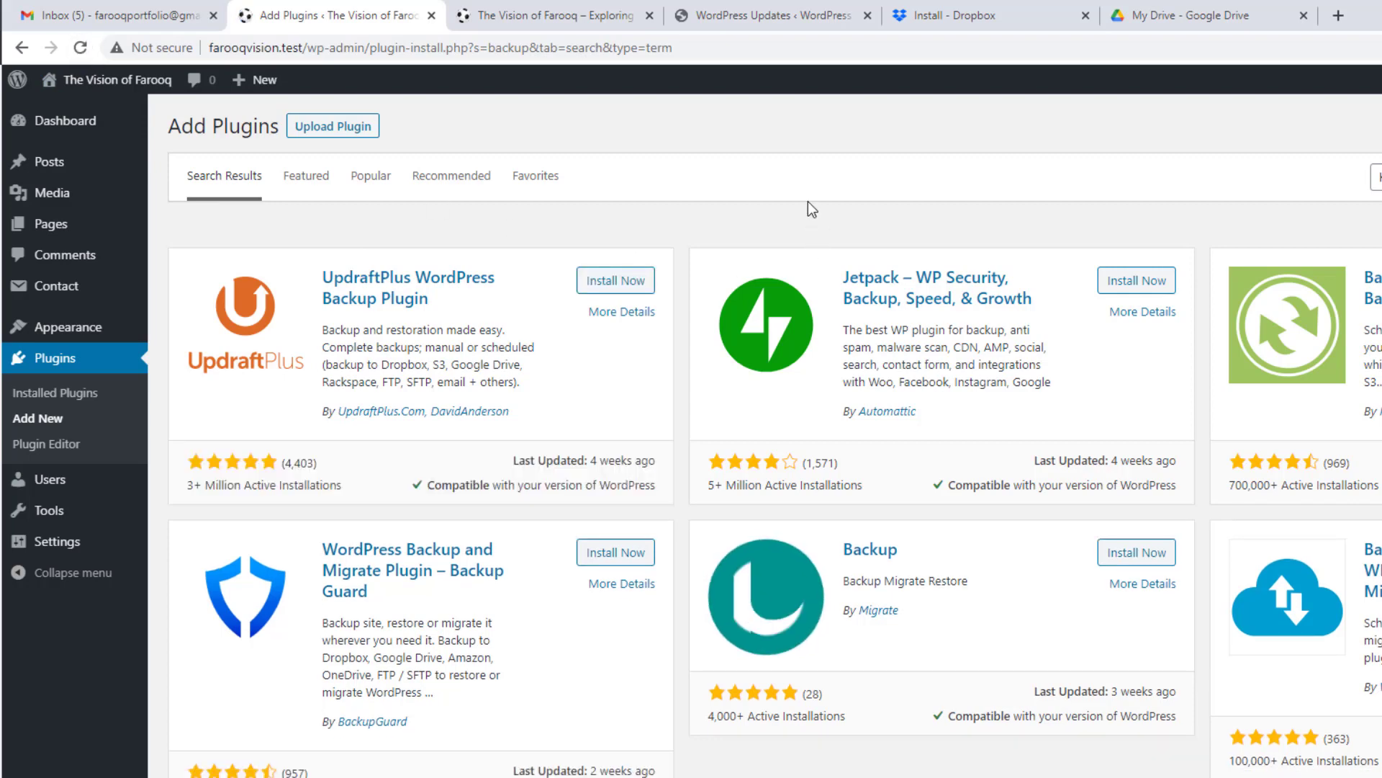
pyautogui.click(616, 280)
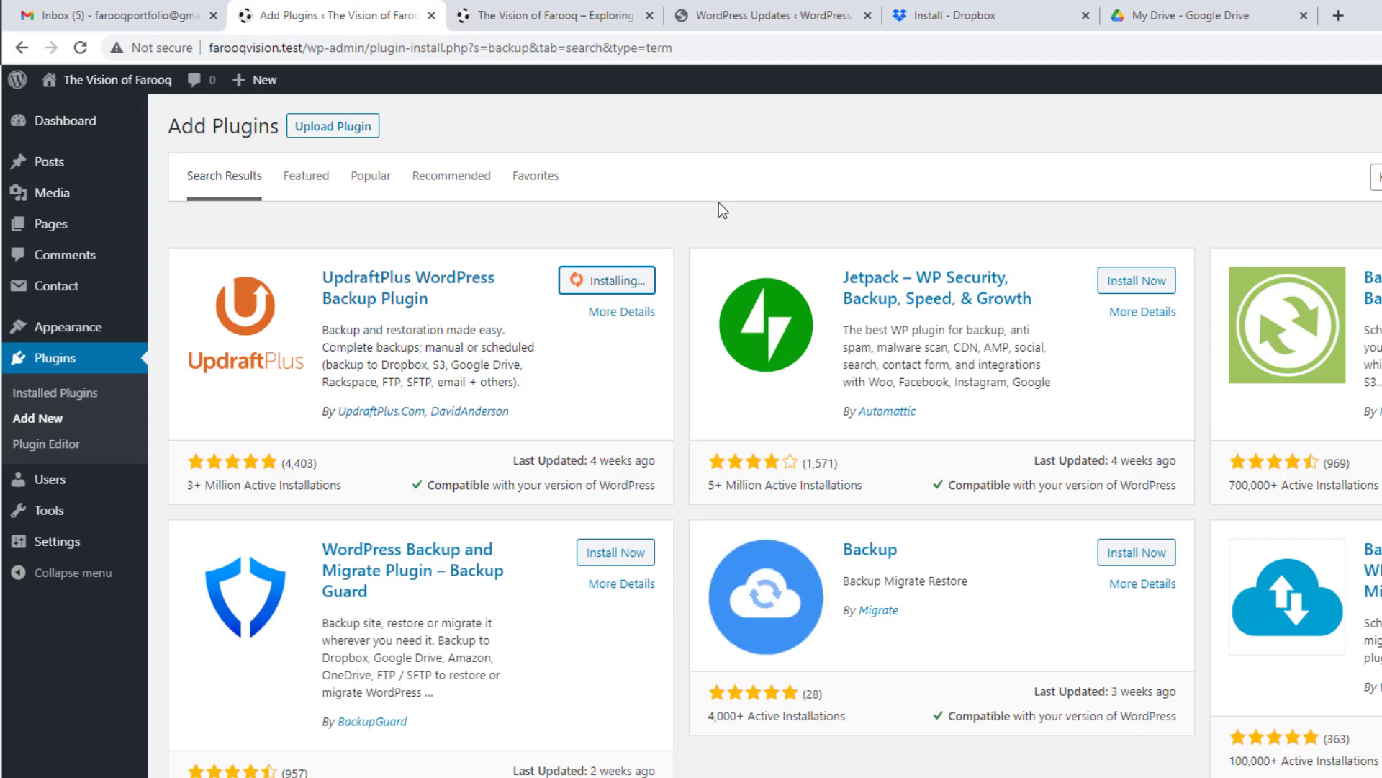
pyautogui.click(1339, 16)
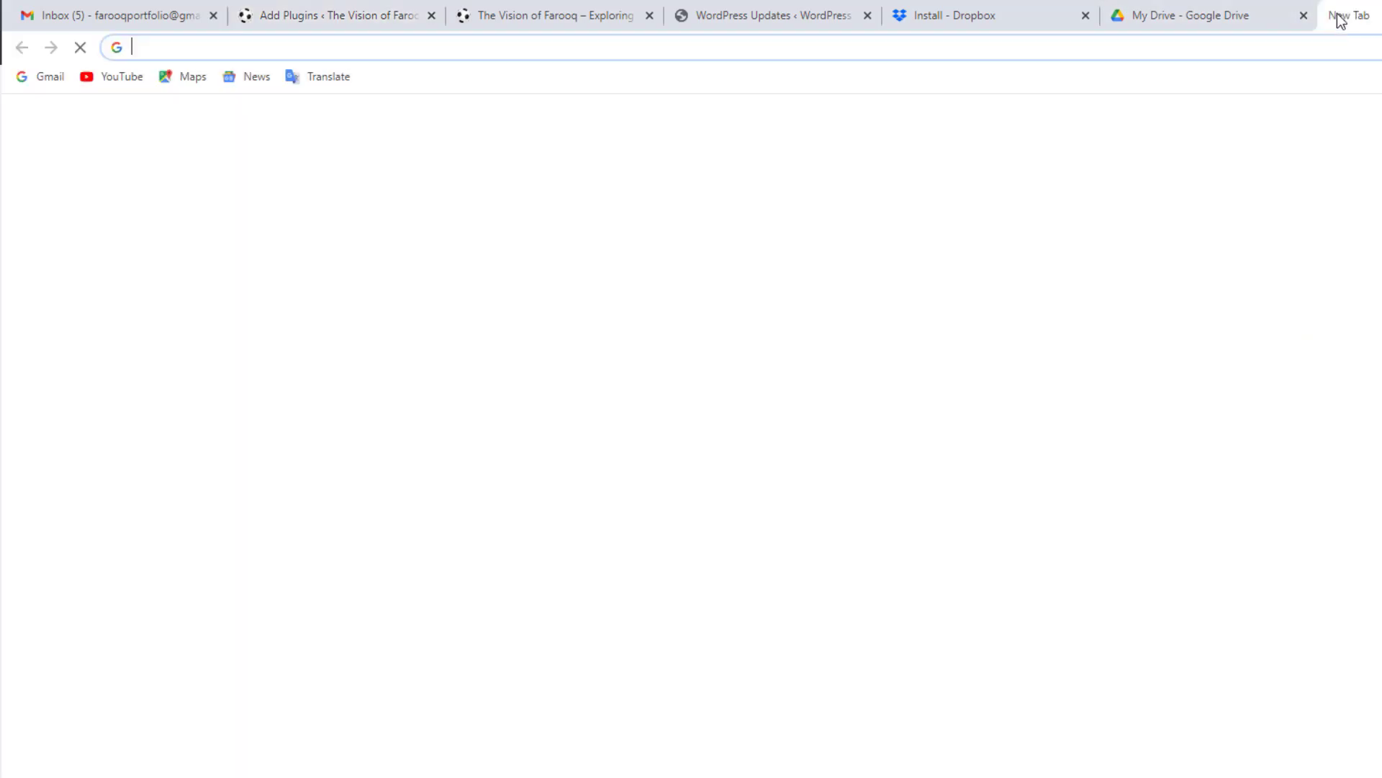
# Step: Search the web for WordPress.org and open its plugins directory
pyautogui.write('wordp')
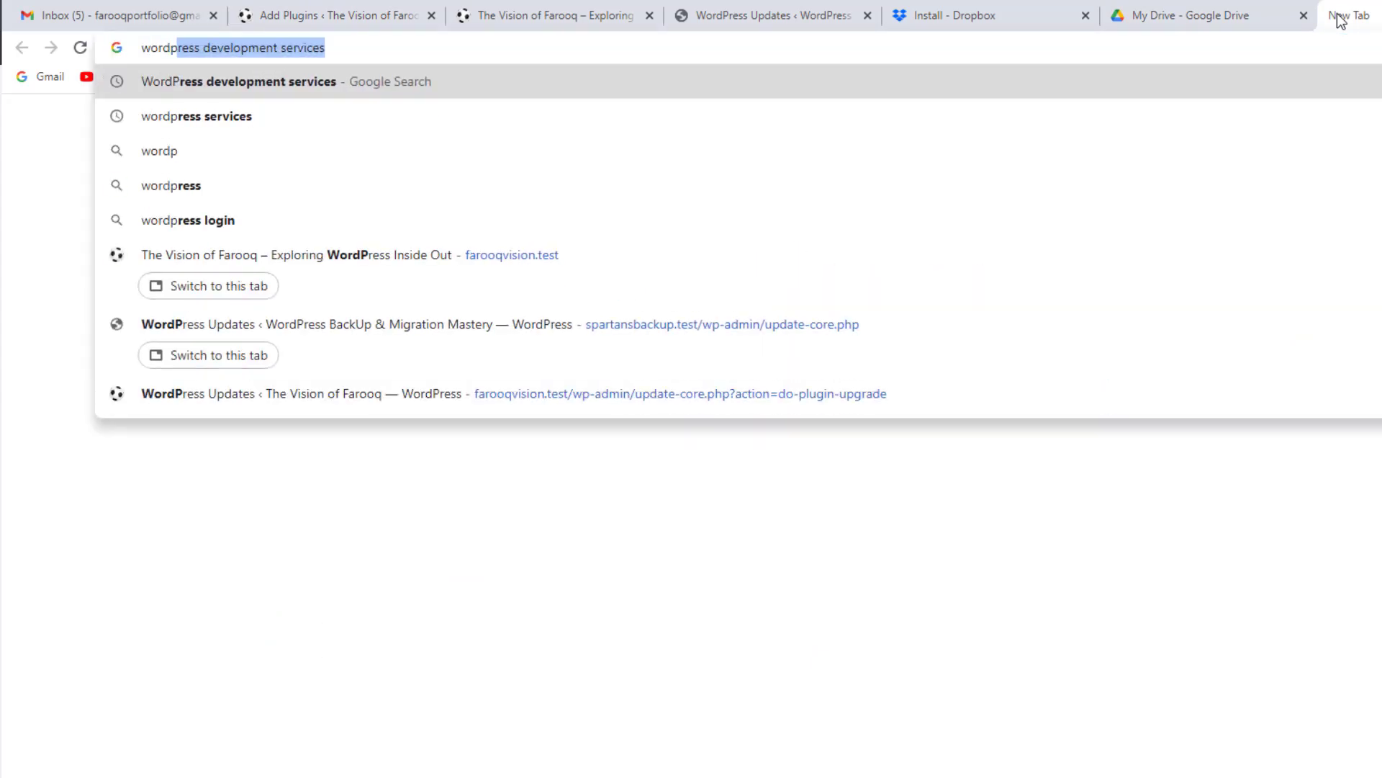
pyautogui.write('ess')
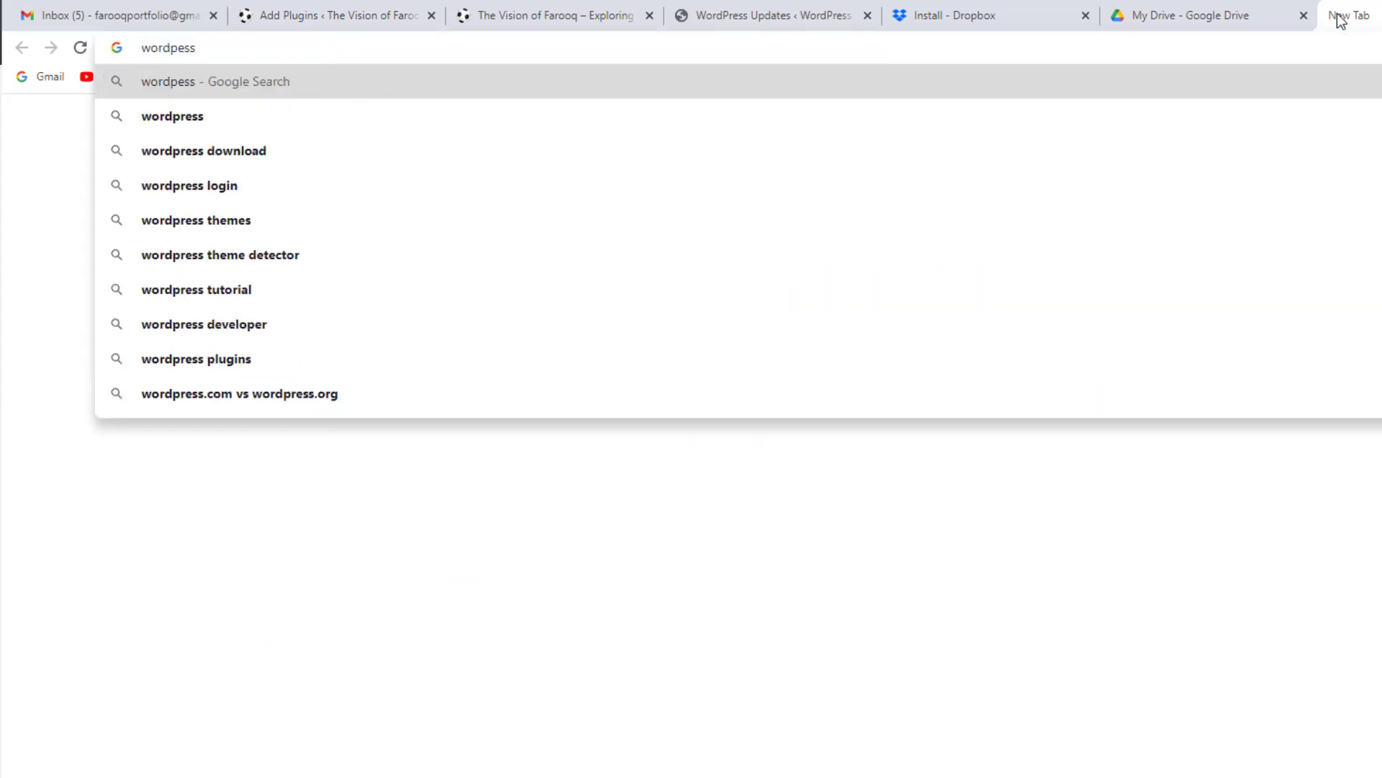
pyautogui.write(' org')
pyautogui.press('Return')
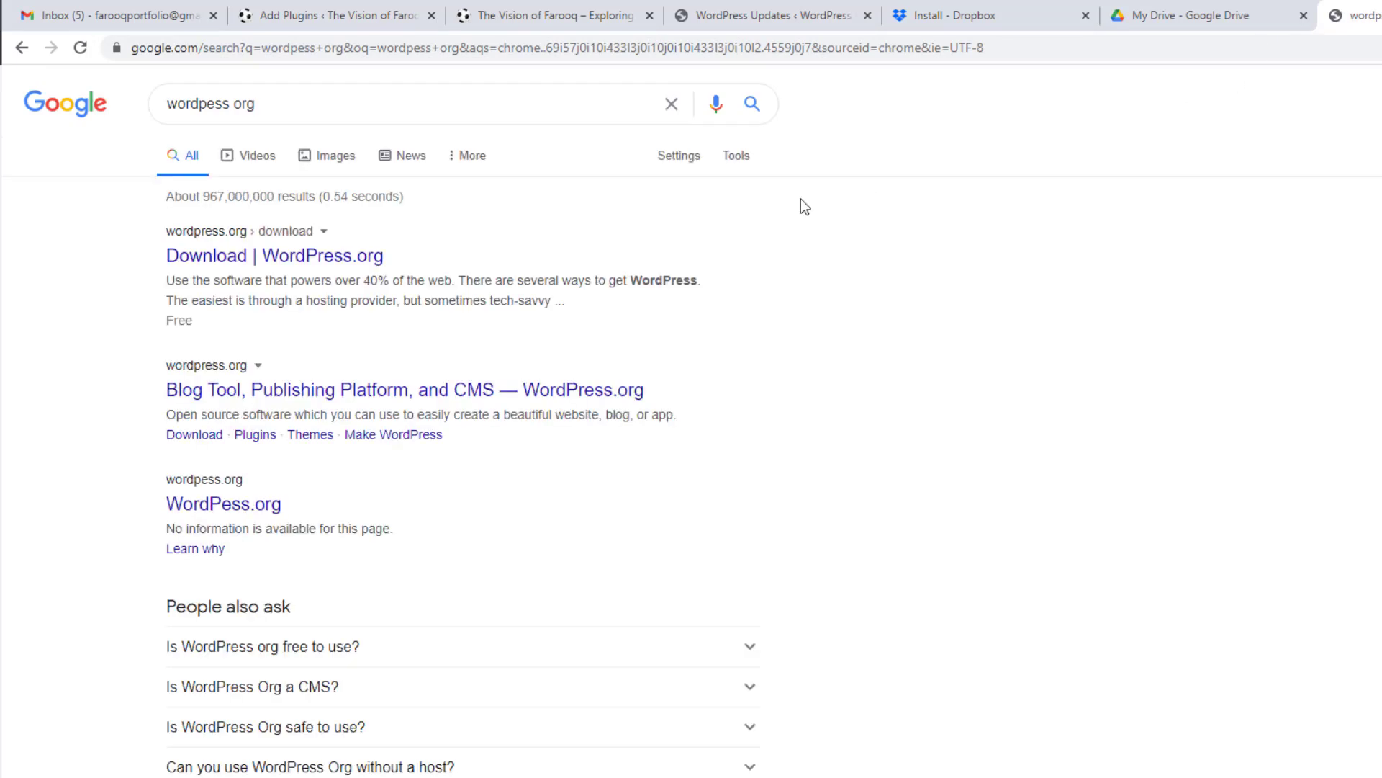
pyautogui.click(276, 258)
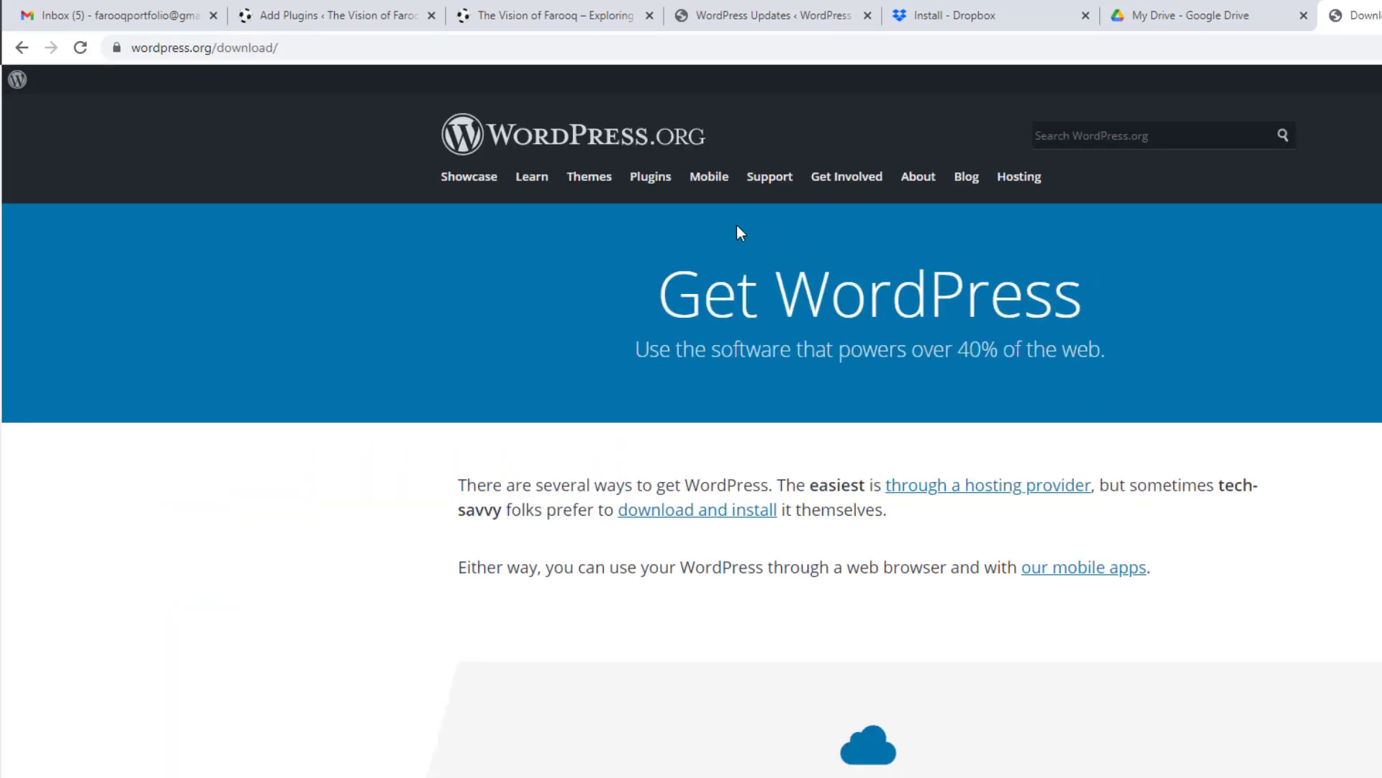
pyautogui.click(661, 189)
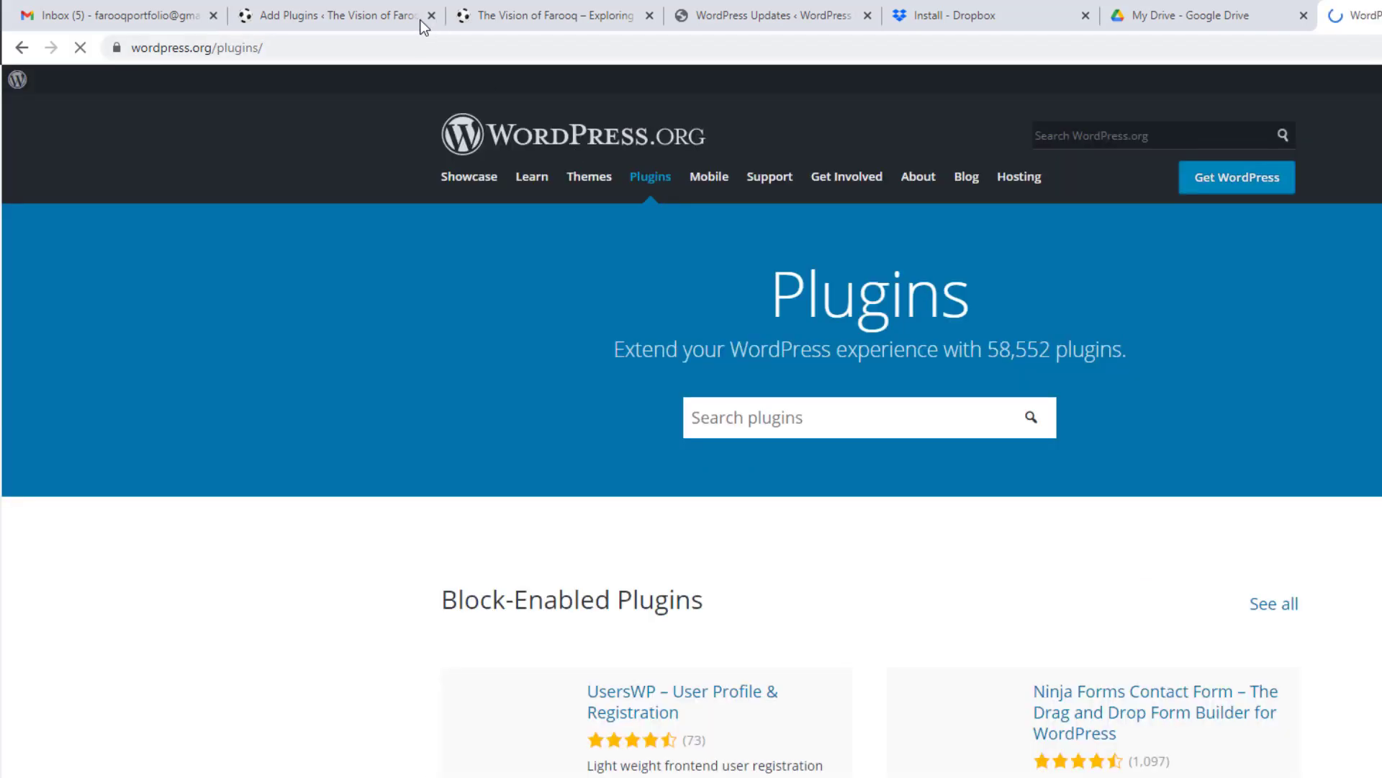
# Step: Check the UpdraftPlus install progress, then search the WordPress.org plugin directory for 'updraft'
pyautogui.click(403, 16)
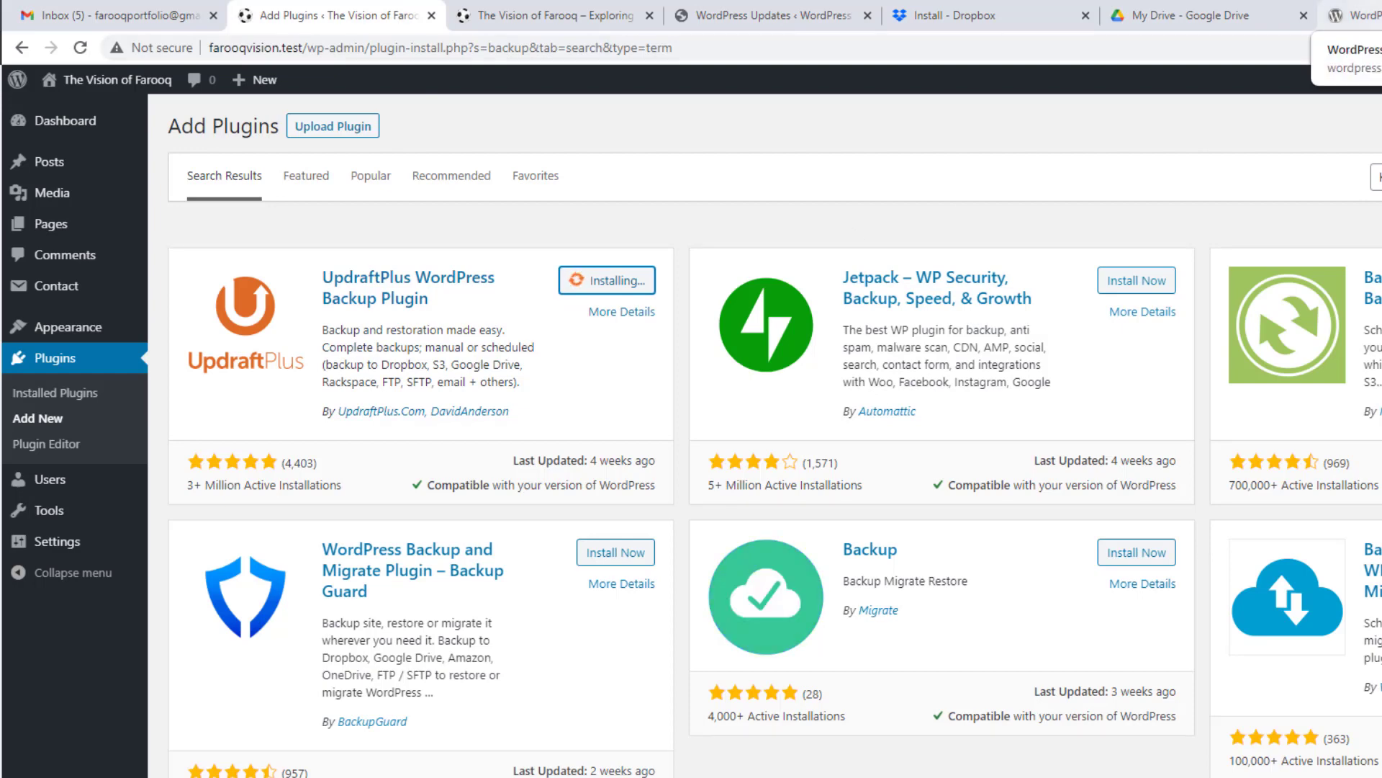
pyautogui.click(1354, 15)
pyautogui.click(922, 418)
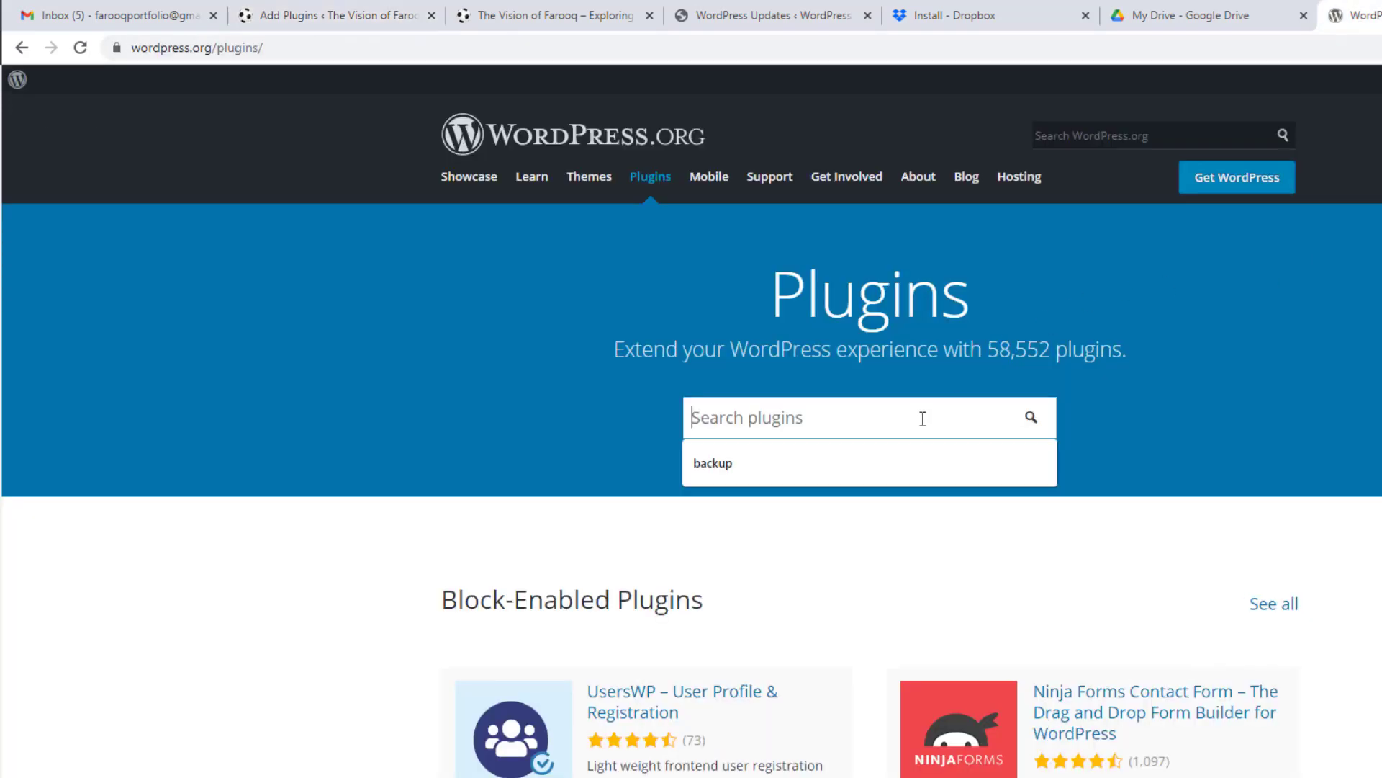
pyautogui.write('updrafty')
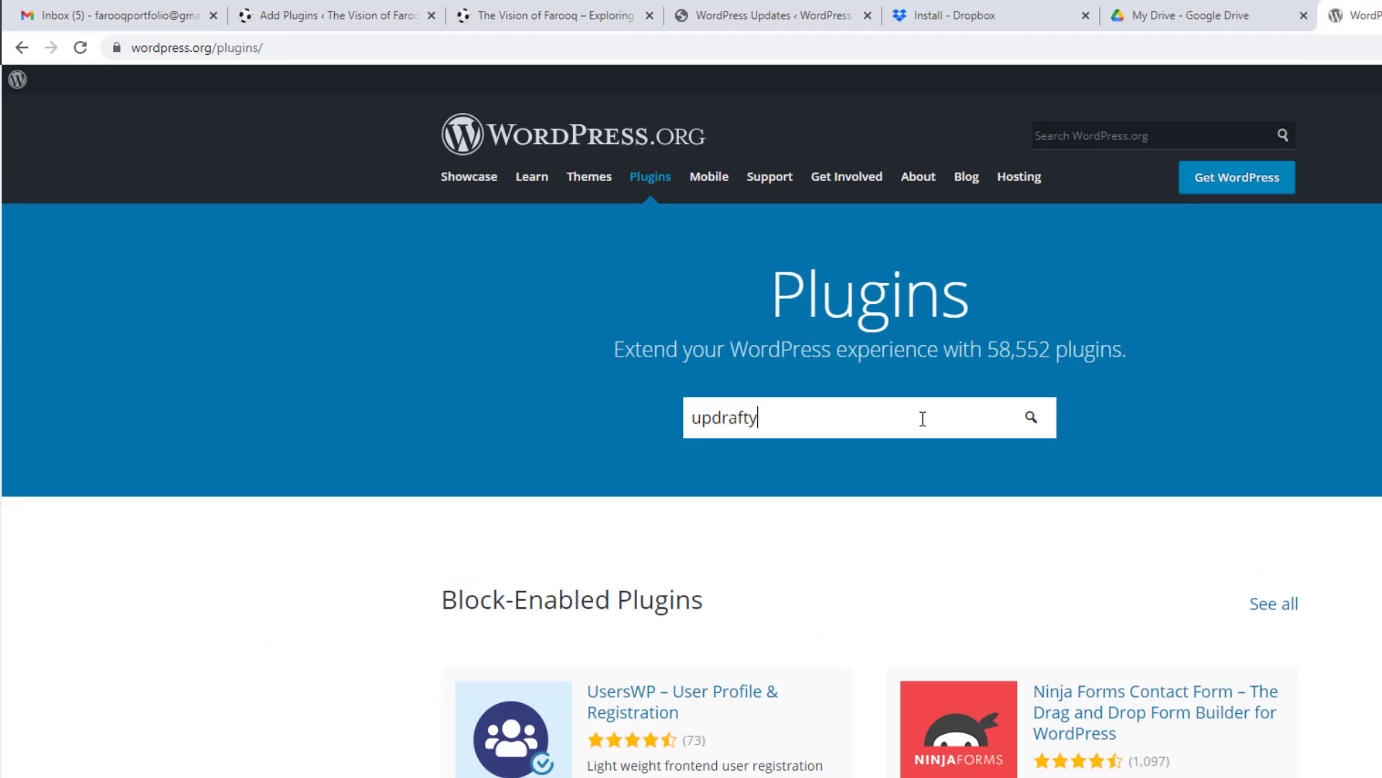
pyautogui.press('BackSpace')
pyautogui.press('Return')
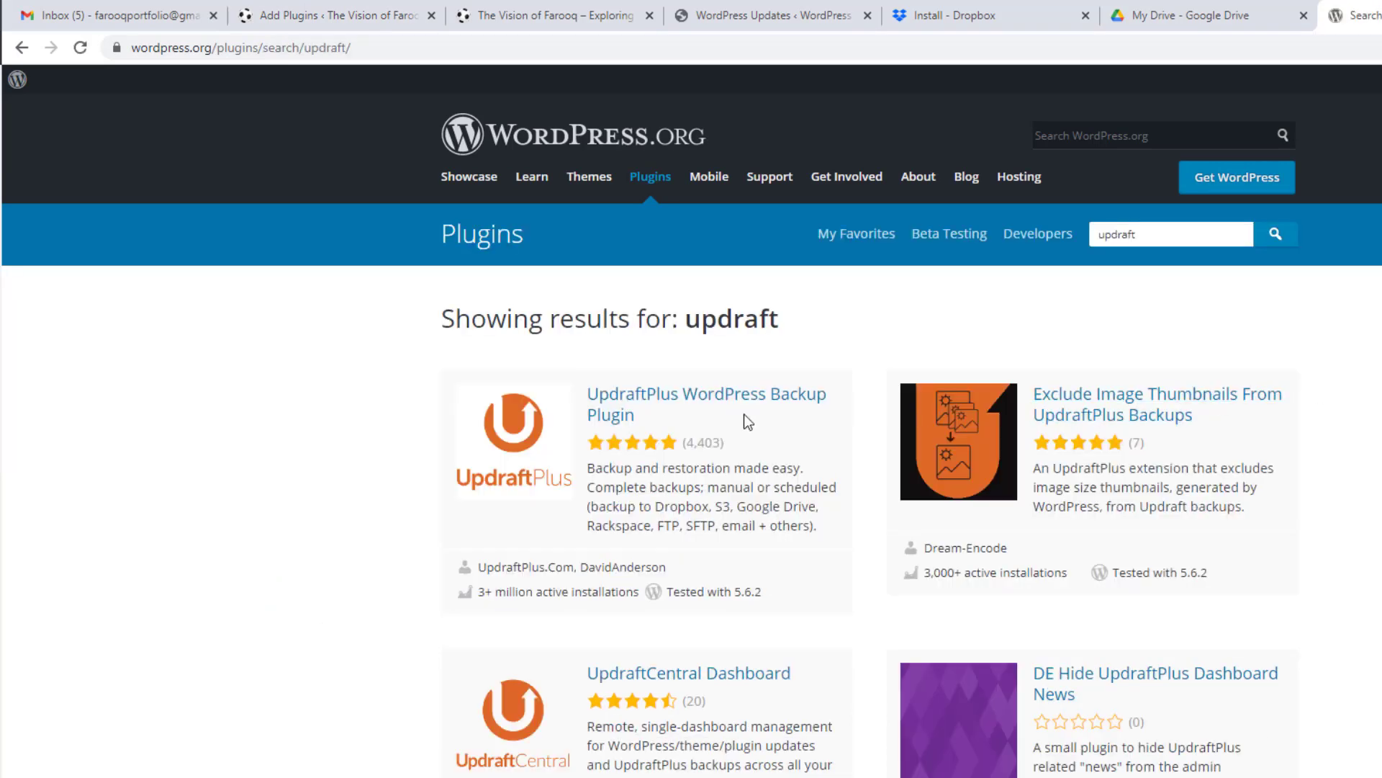
# Step: Save updraftplus.1.16.47.zip into Downloads from the plugin page, then return to Add Plugins
pyautogui.click(669, 401)
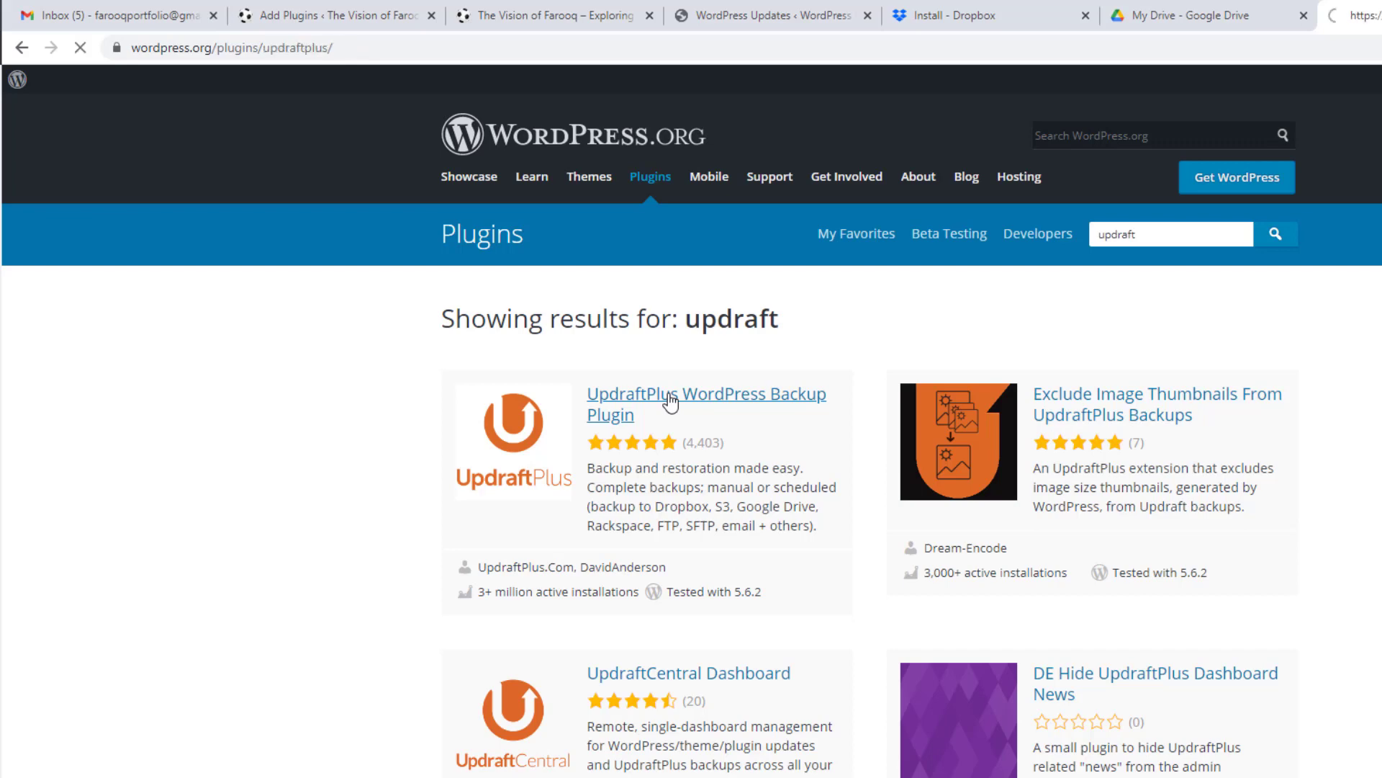
pyautogui.click(1251, 610)
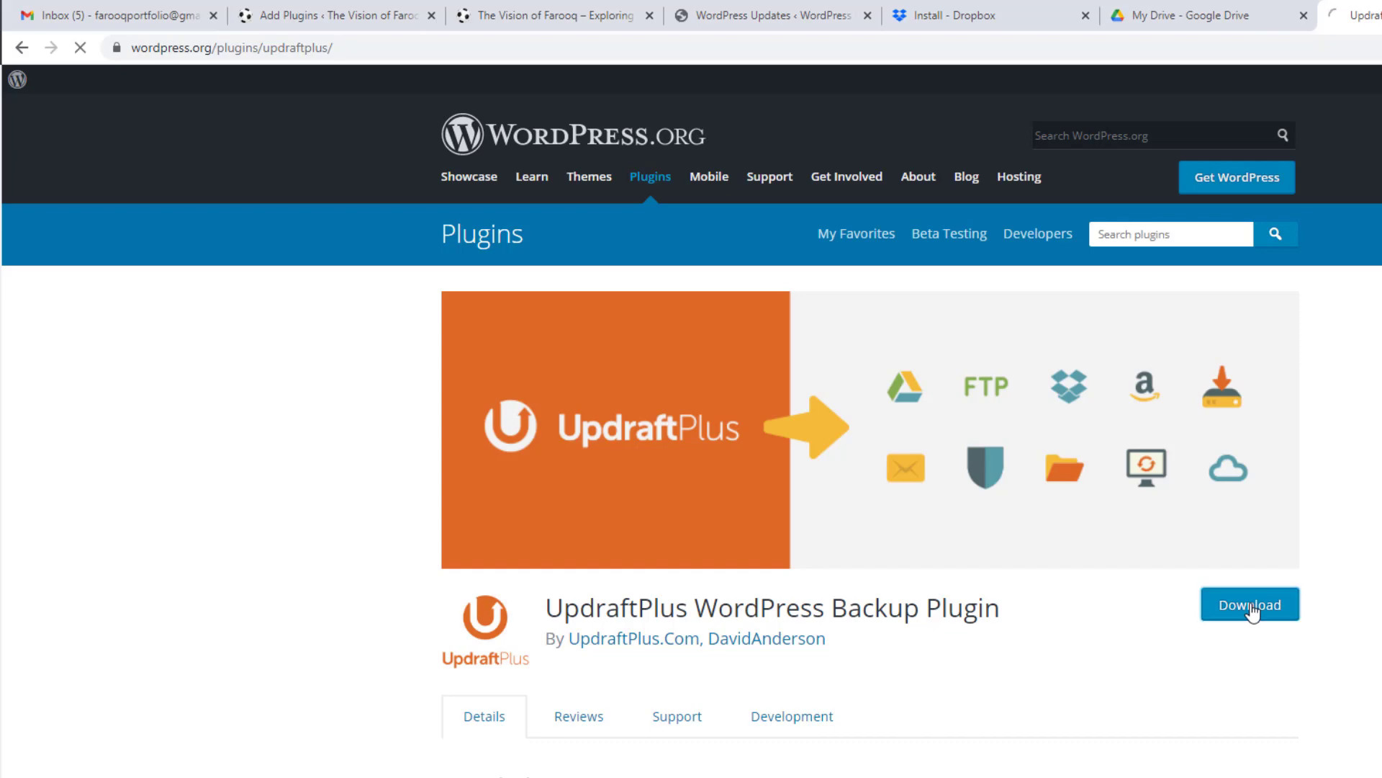
pyautogui.scroll(-2, 1251, 607)
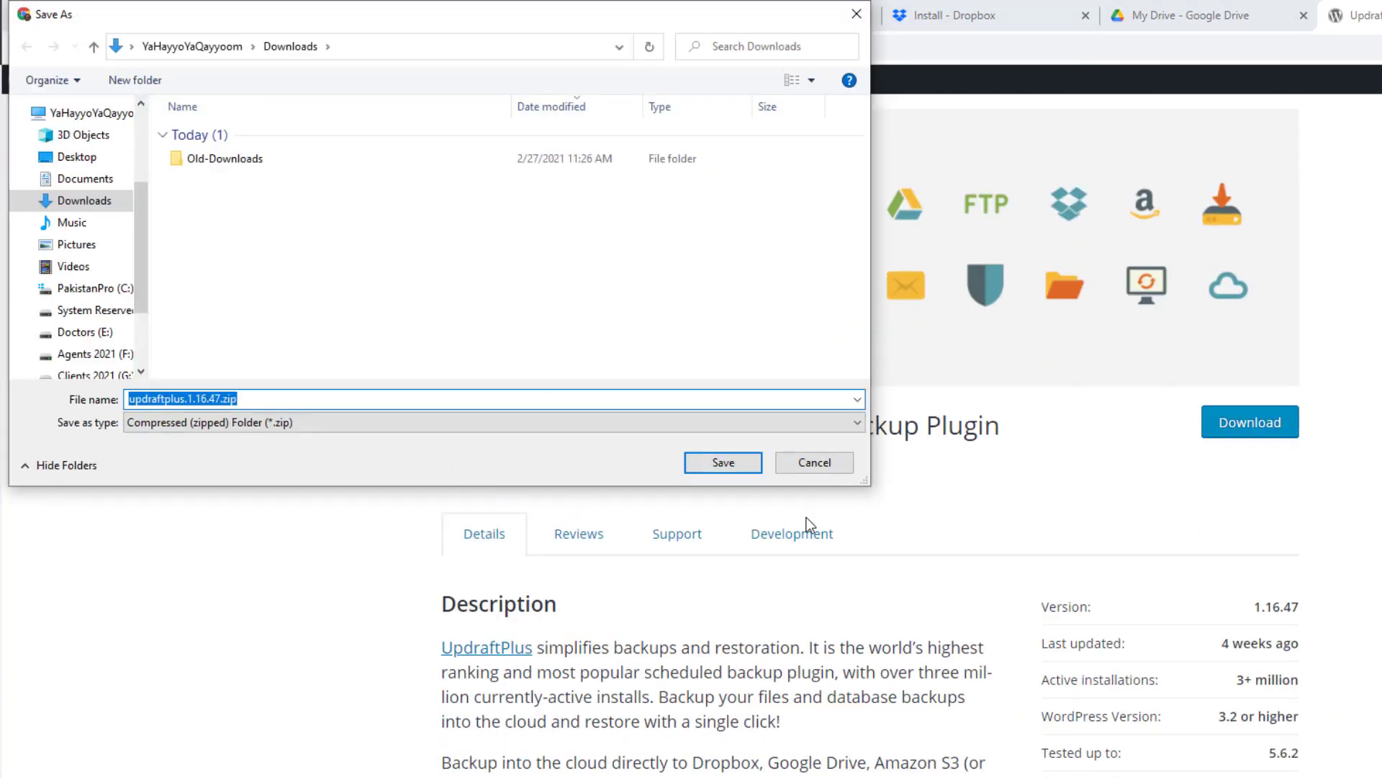
pyautogui.click(720, 462)
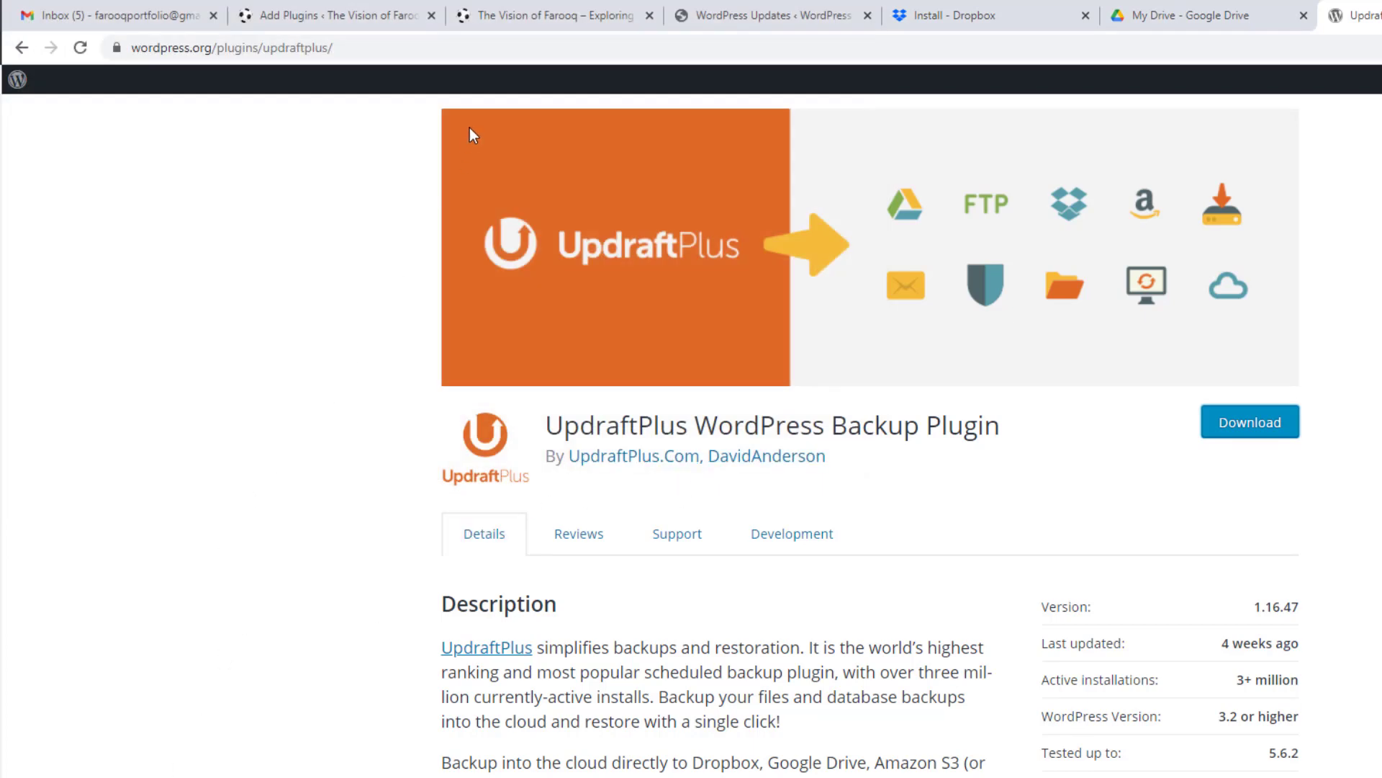
pyautogui.click(371, 12)
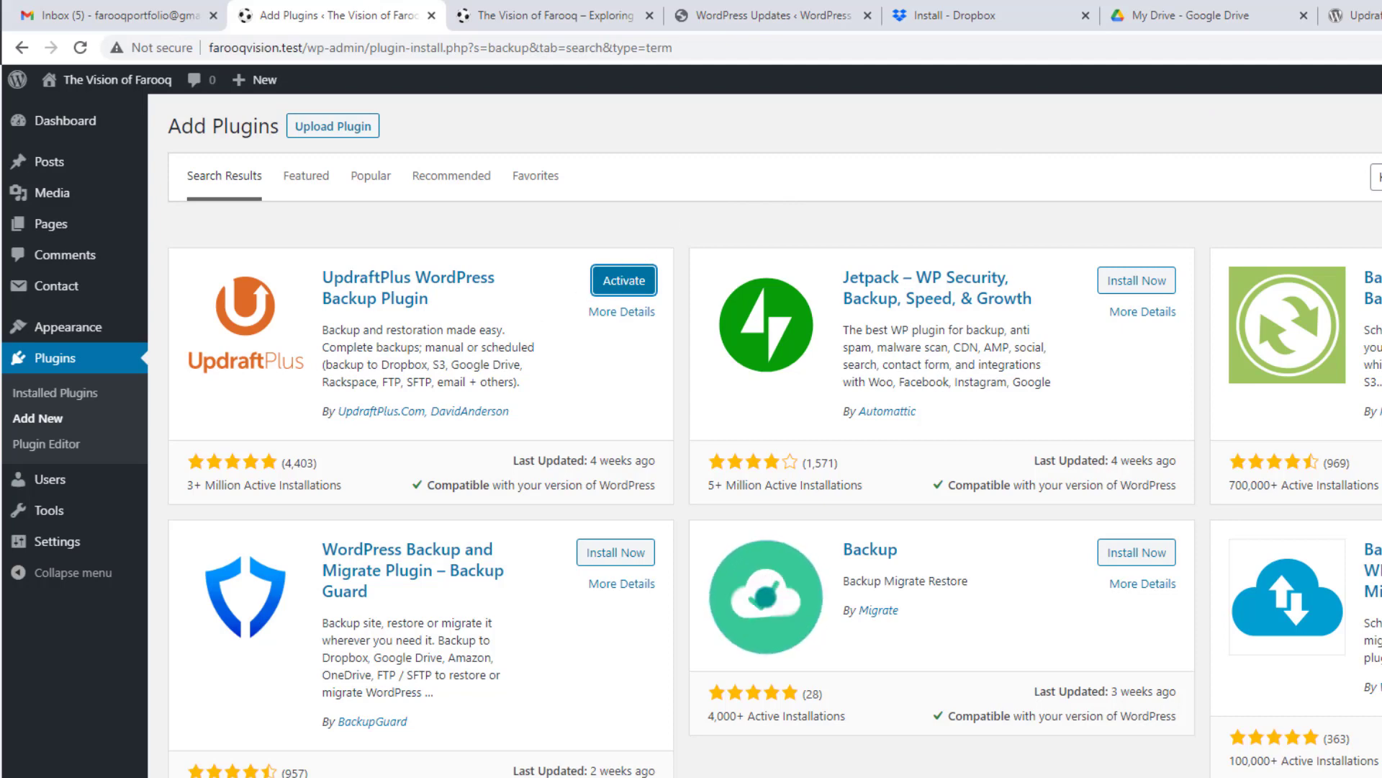
# Step: Activate UpdraftPlus, dismiss its welcome message, and open its Backup/Restore page
pyautogui.click(618, 282)
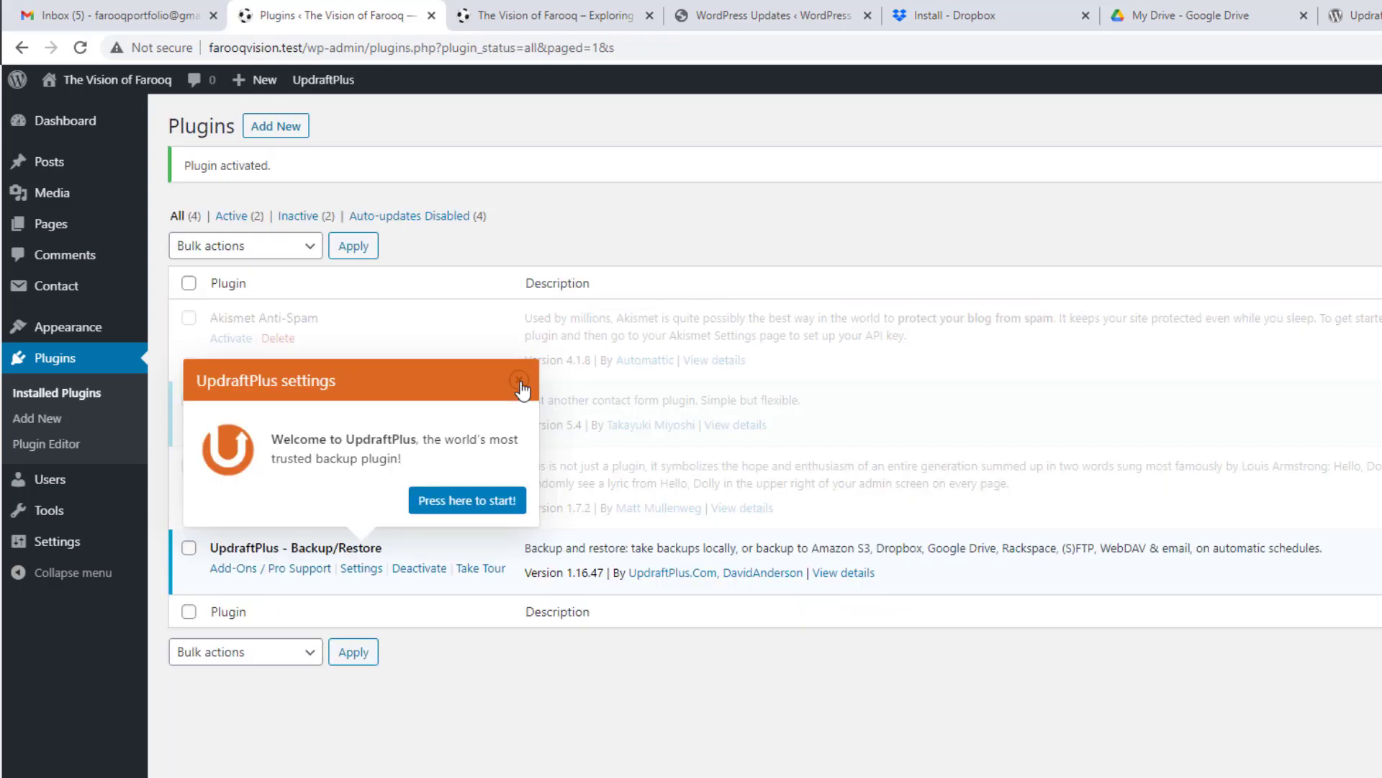
pyautogui.tripleClick(520, 381)
pyautogui.click(575, 336)
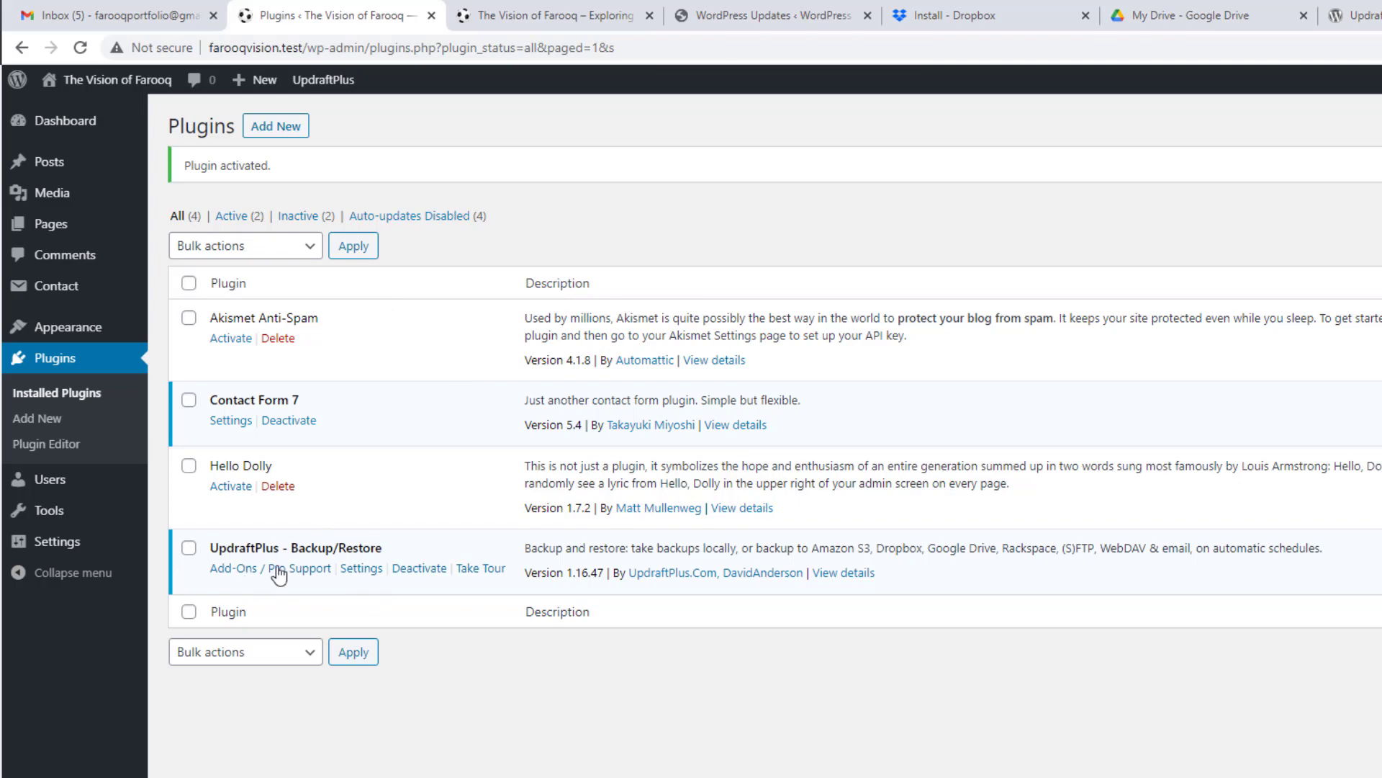
pyautogui.click(363, 573)
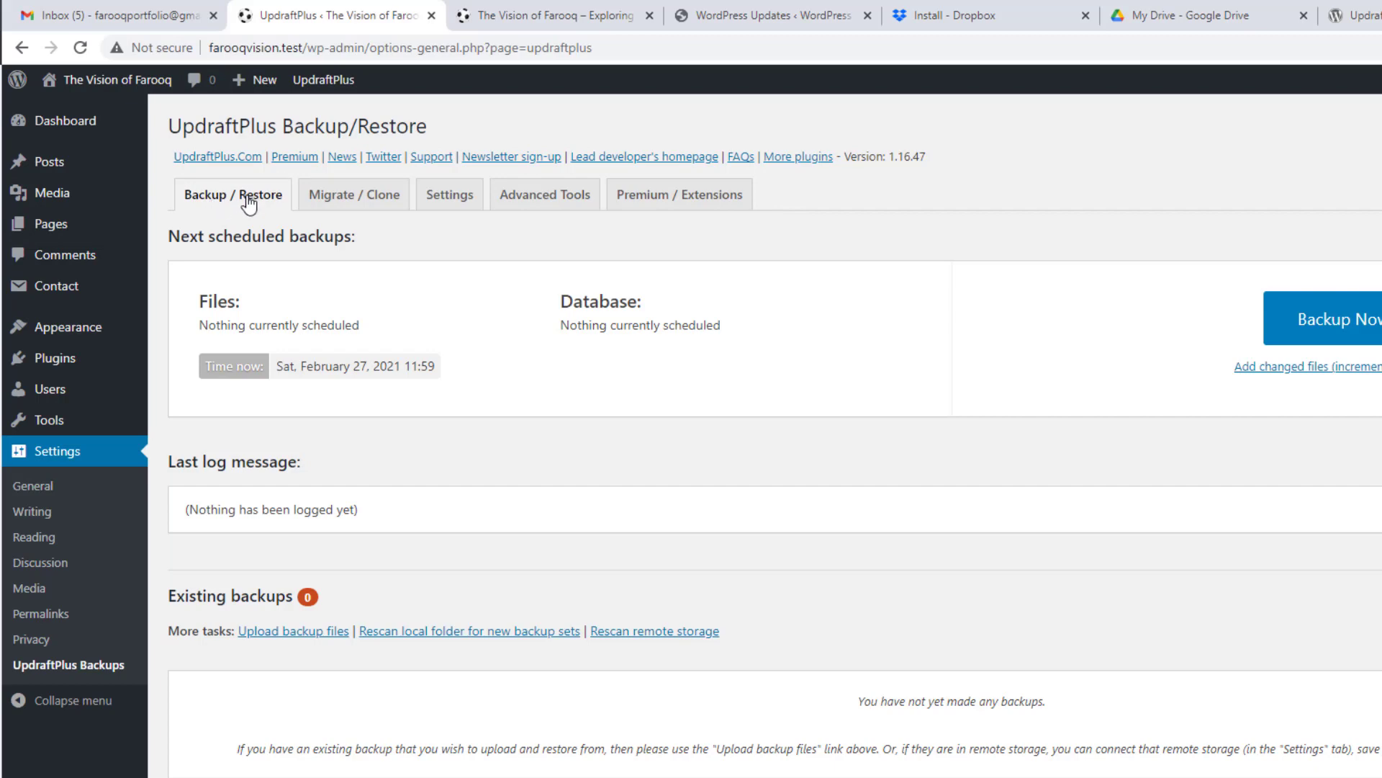
pyautogui.click(221, 203)
pyautogui.moveTo(170, 596); pyautogui.dragTo(314, 596)
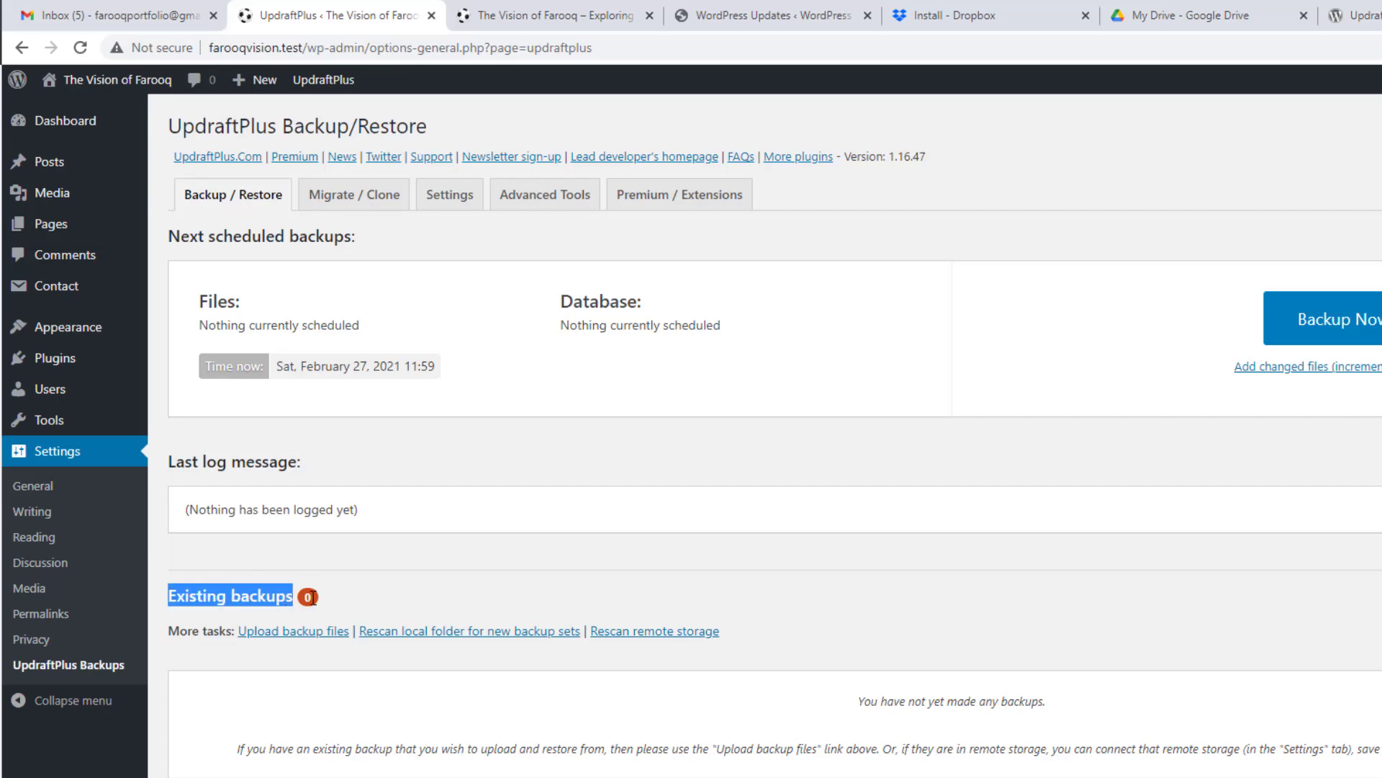
pyautogui.click(528, 563)
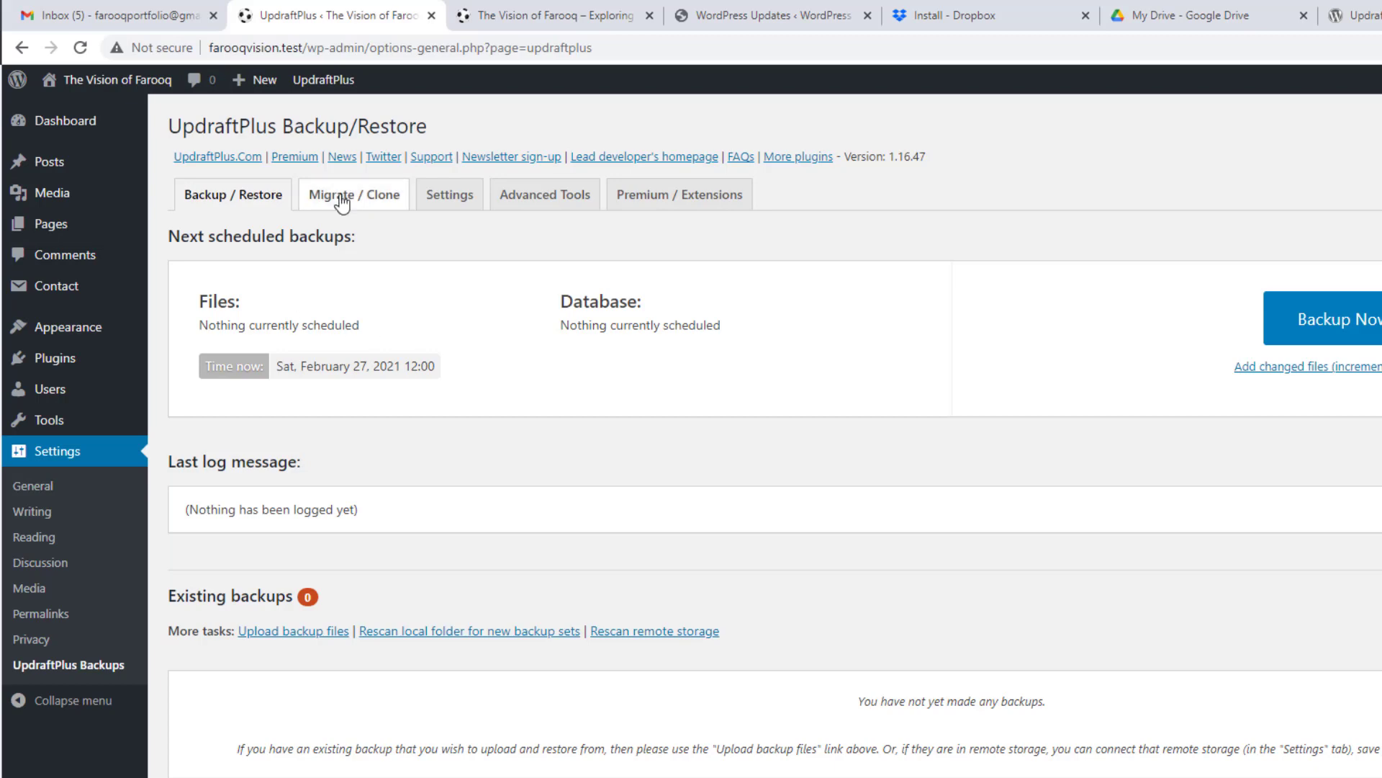
# Step: In UpdraftPlus Settings, keep the Files schedule on Manual with 2 retained backups
pyautogui.click(456, 203)
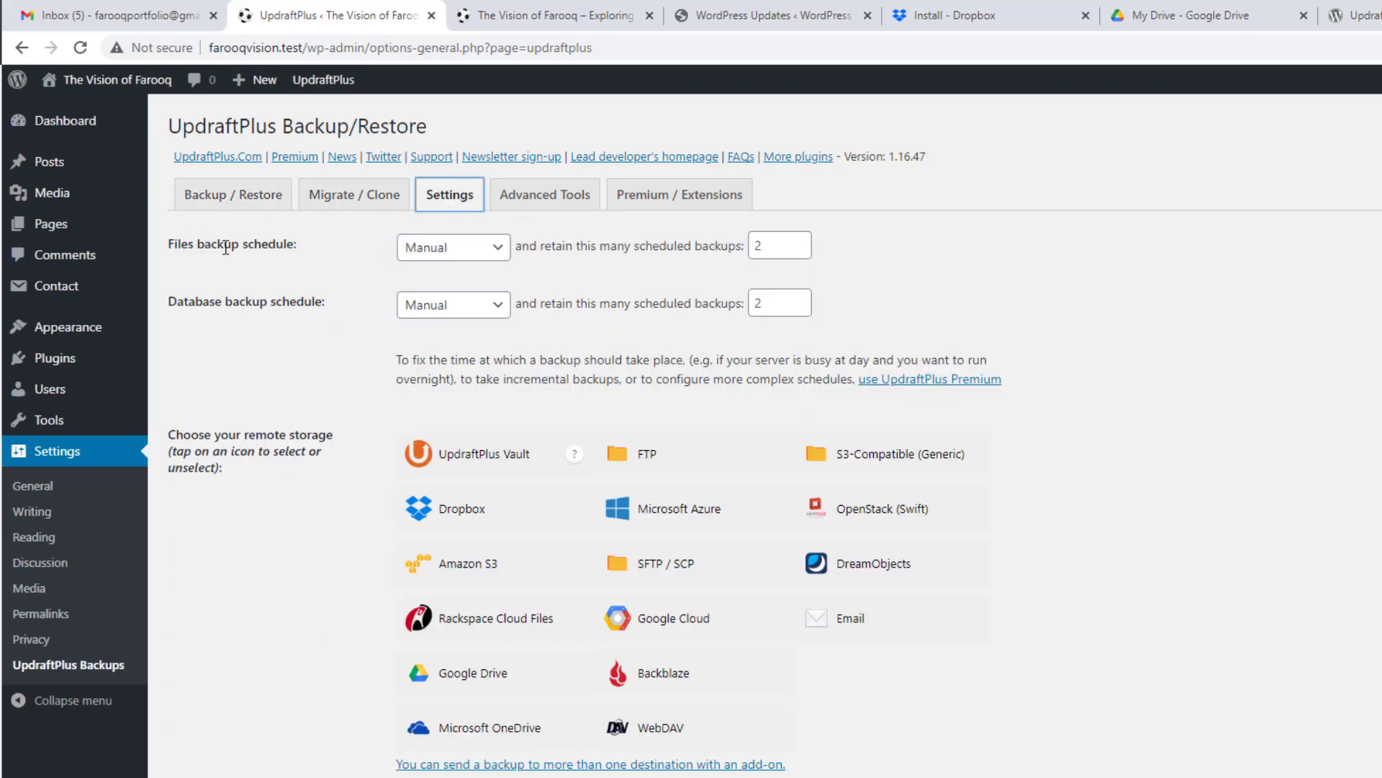
pyautogui.click(470, 250)
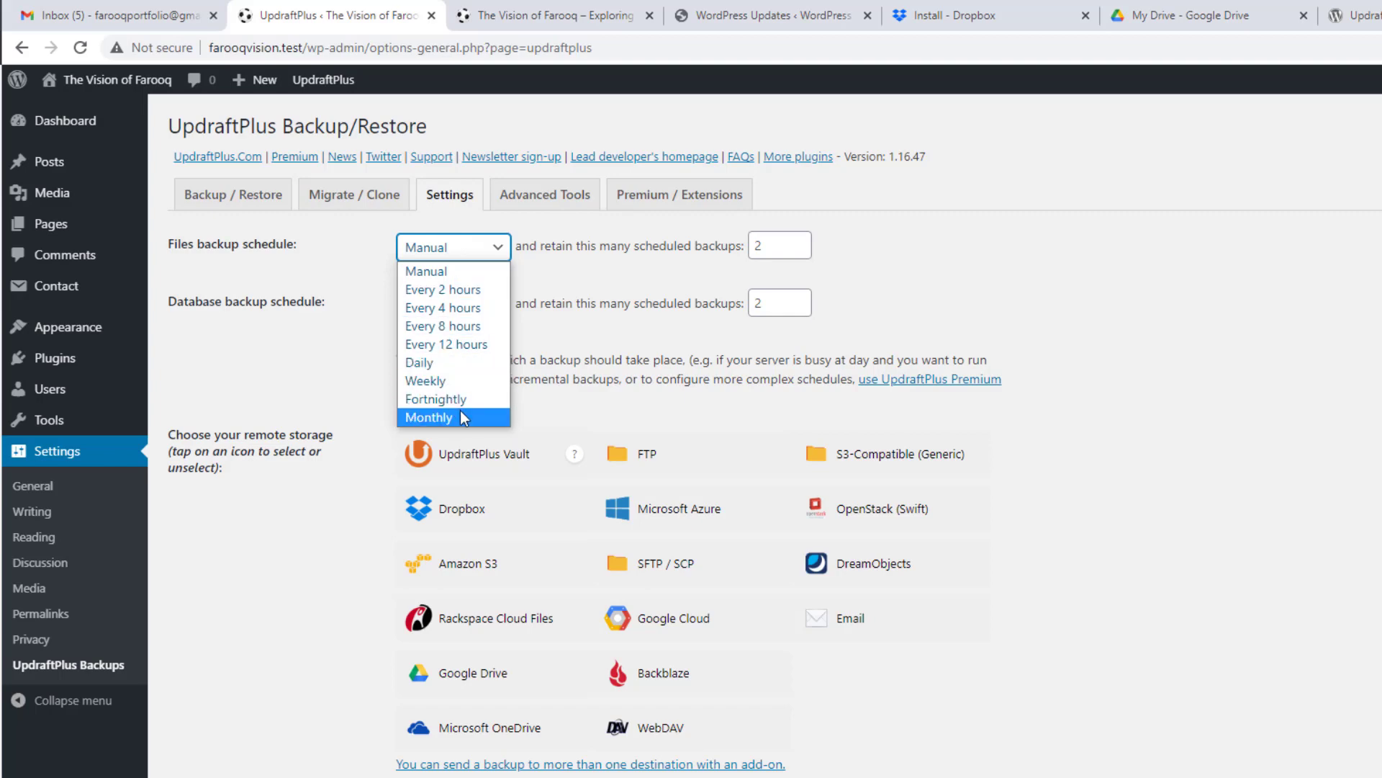
pyautogui.click(357, 252)
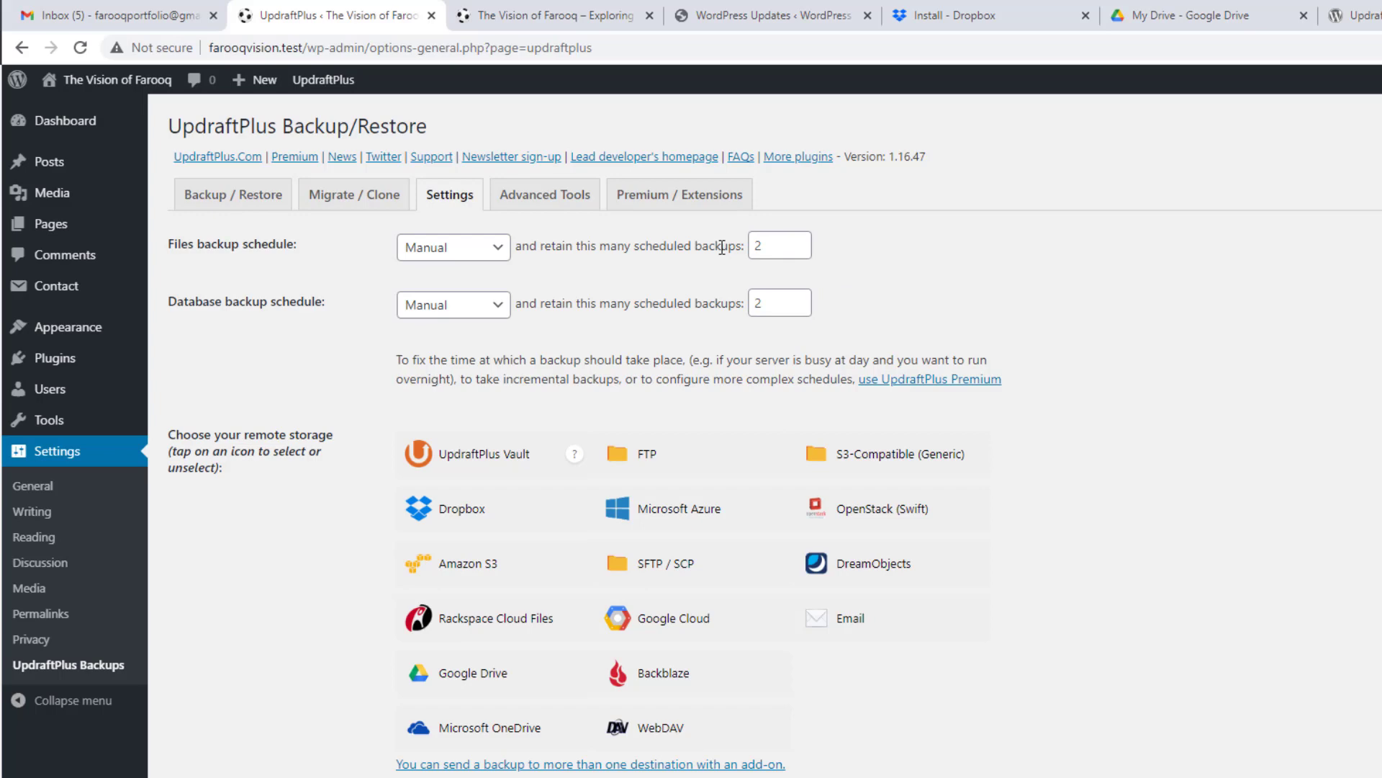
pyautogui.click(800, 248)
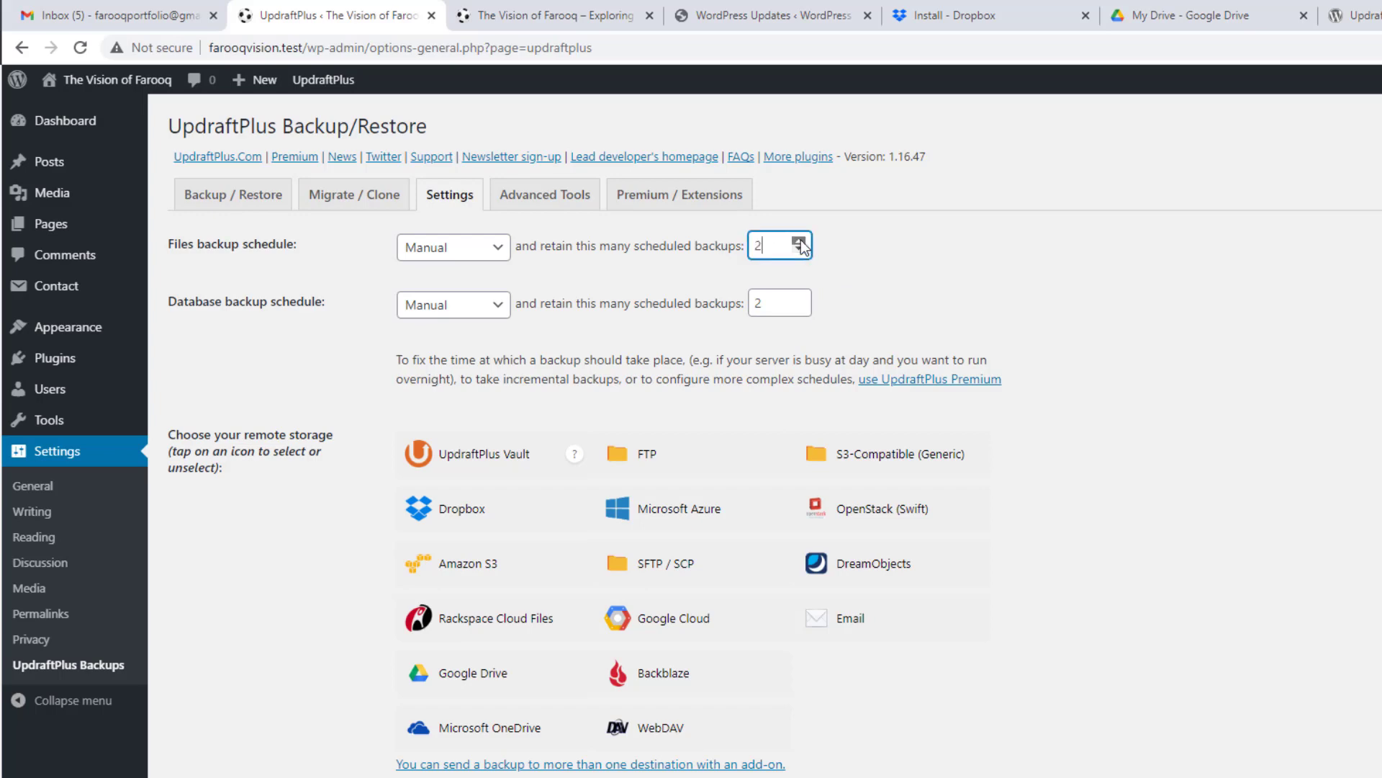
pyautogui.click(799, 244)
pyautogui.click(799, 250)
pyautogui.click(940, 265)
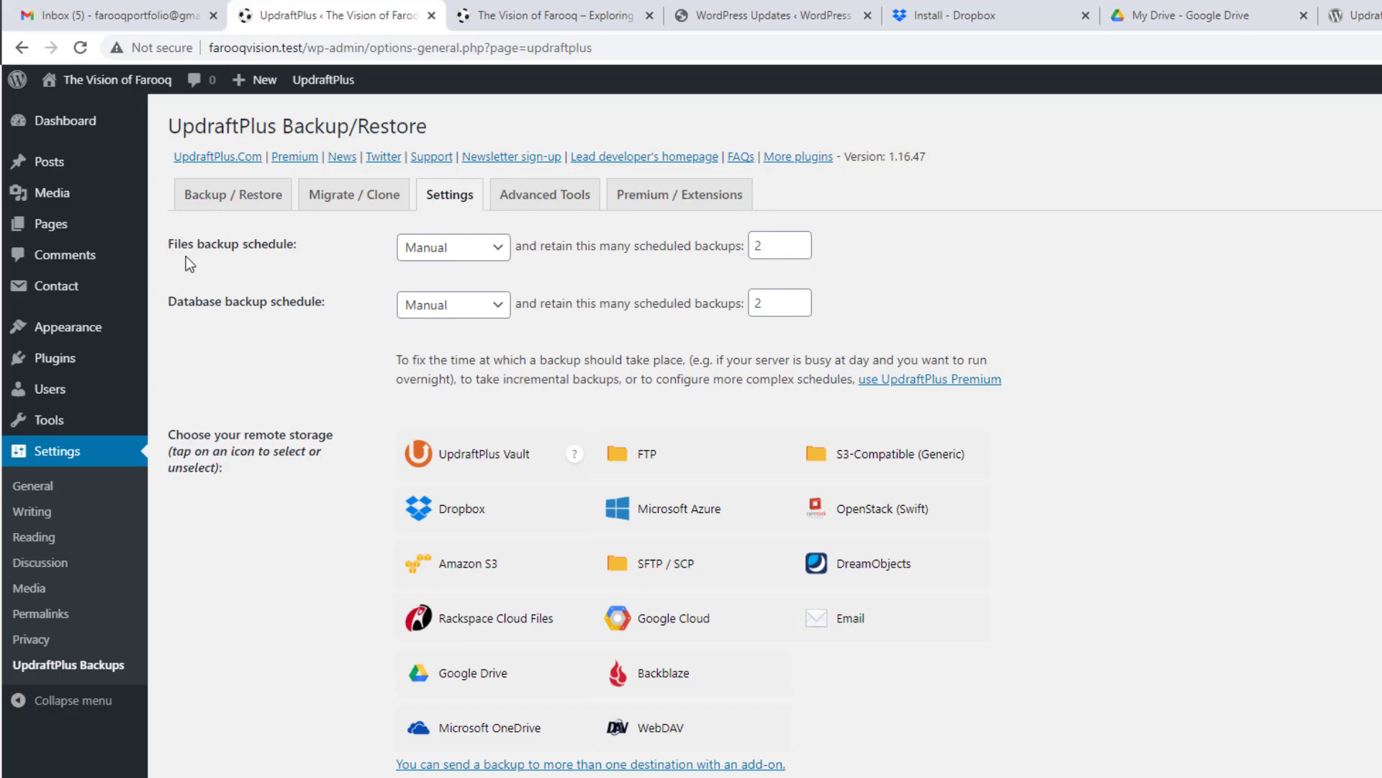
pyautogui.moveTo(207, 262); pyautogui.dragTo(340, 301)
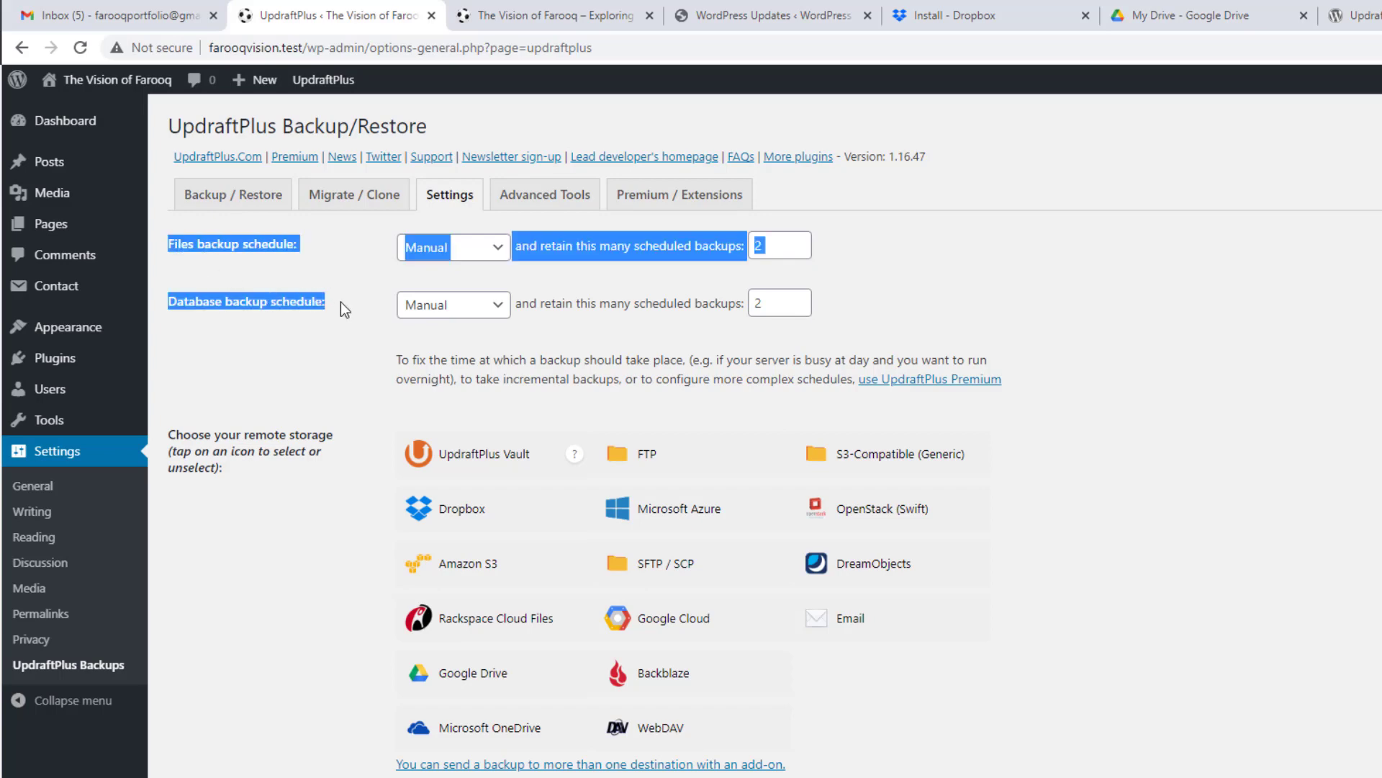
pyautogui.click(340, 301)
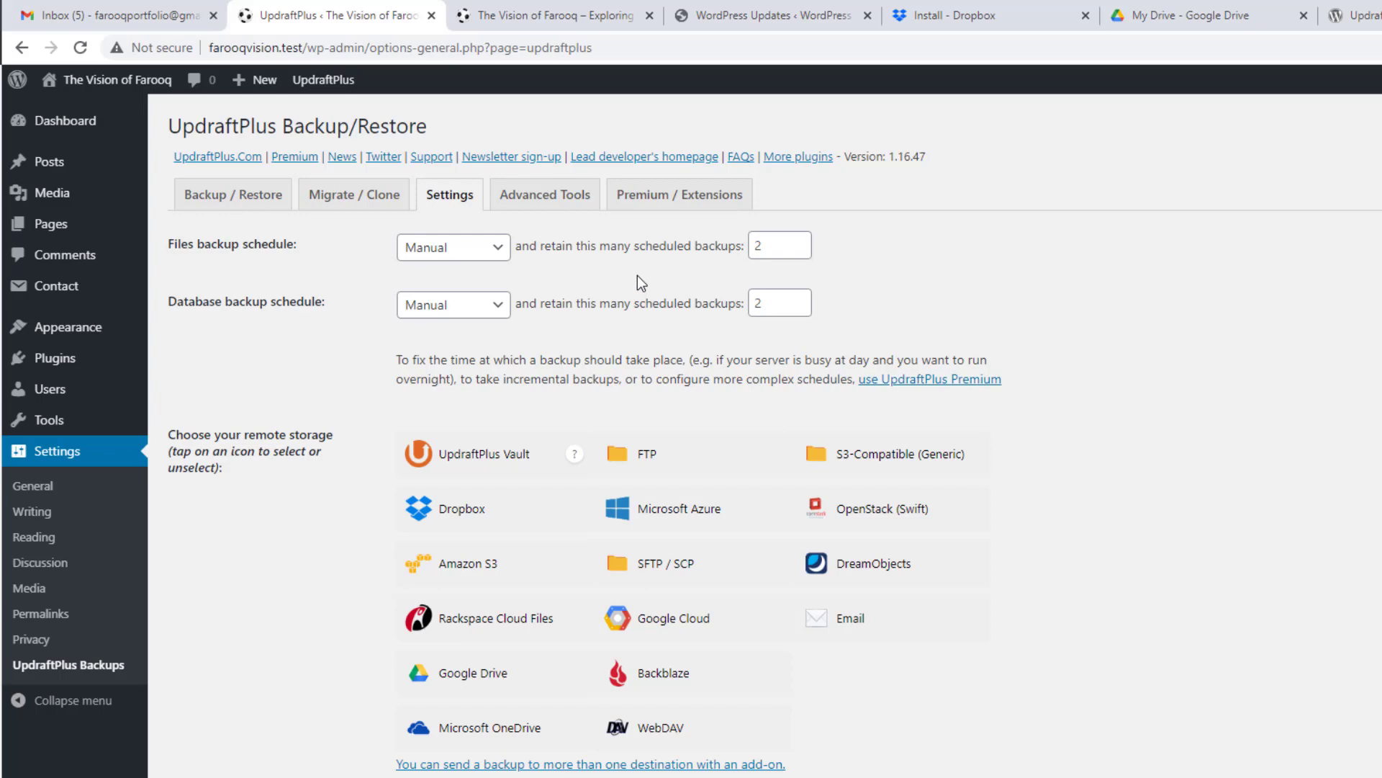
# Step: Highlight the remote storage label, then check the Dropbox installer and Google Drive tabs before returning to UpdraftPlus
pyautogui.moveTo(243, 435); pyautogui.dragTo(333, 431)
pyautogui.click(268, 435)
pyautogui.click(976, 5)
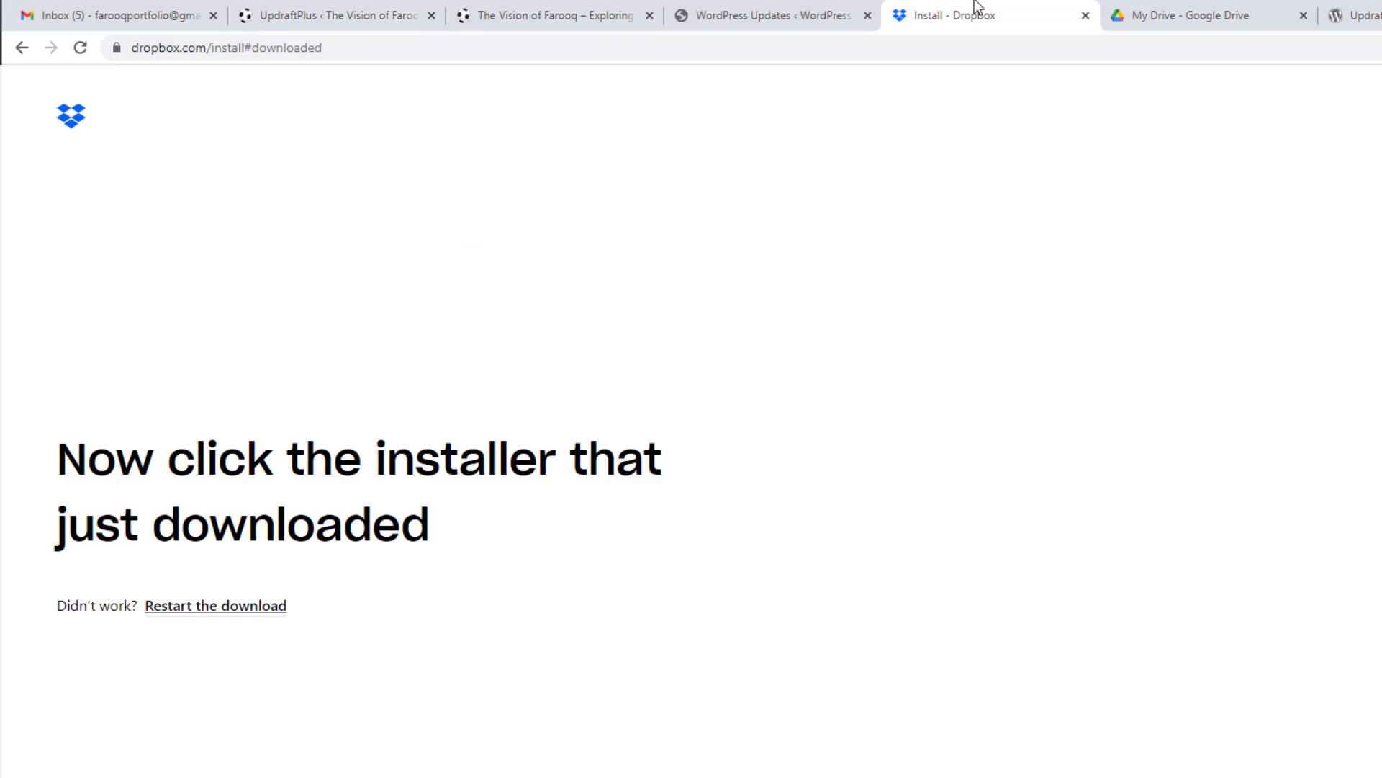
pyautogui.click(1252, 7)
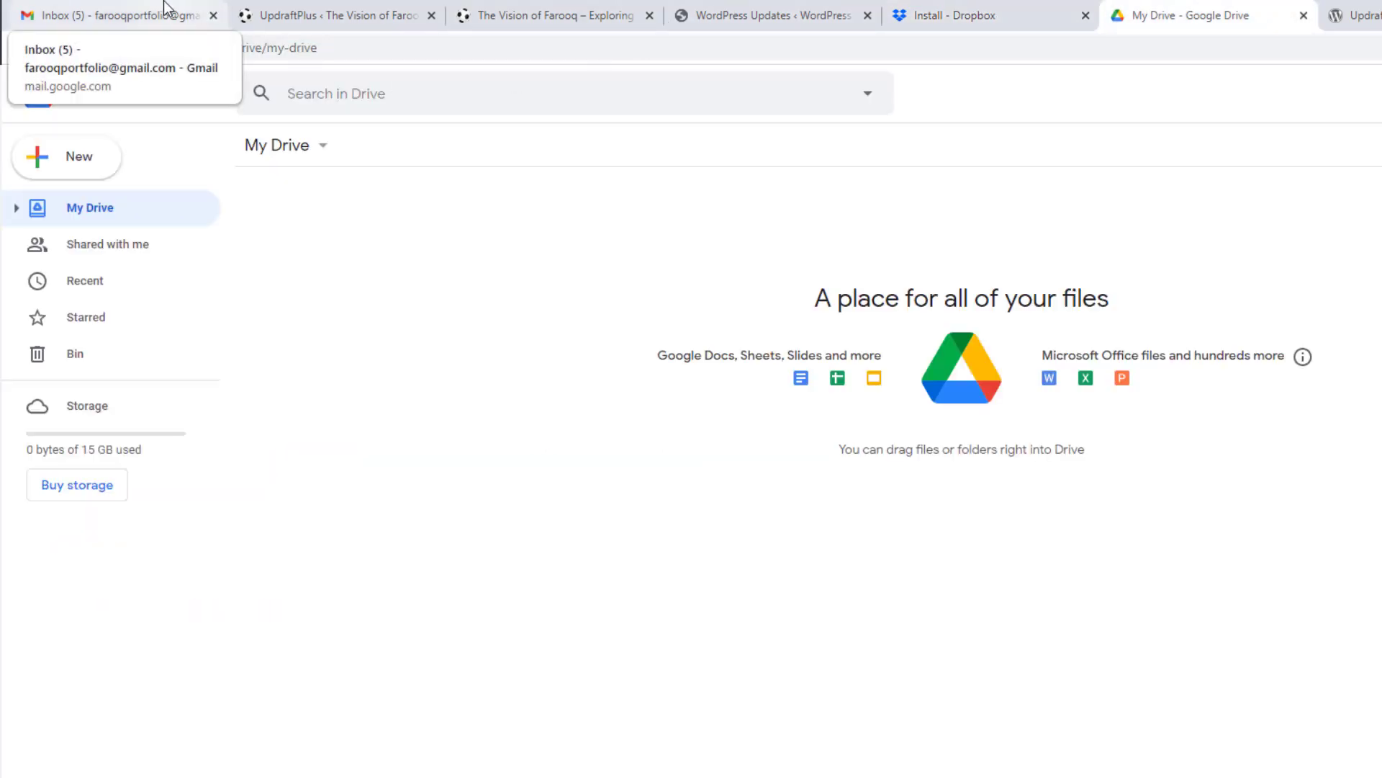
pyautogui.click(291, 1)
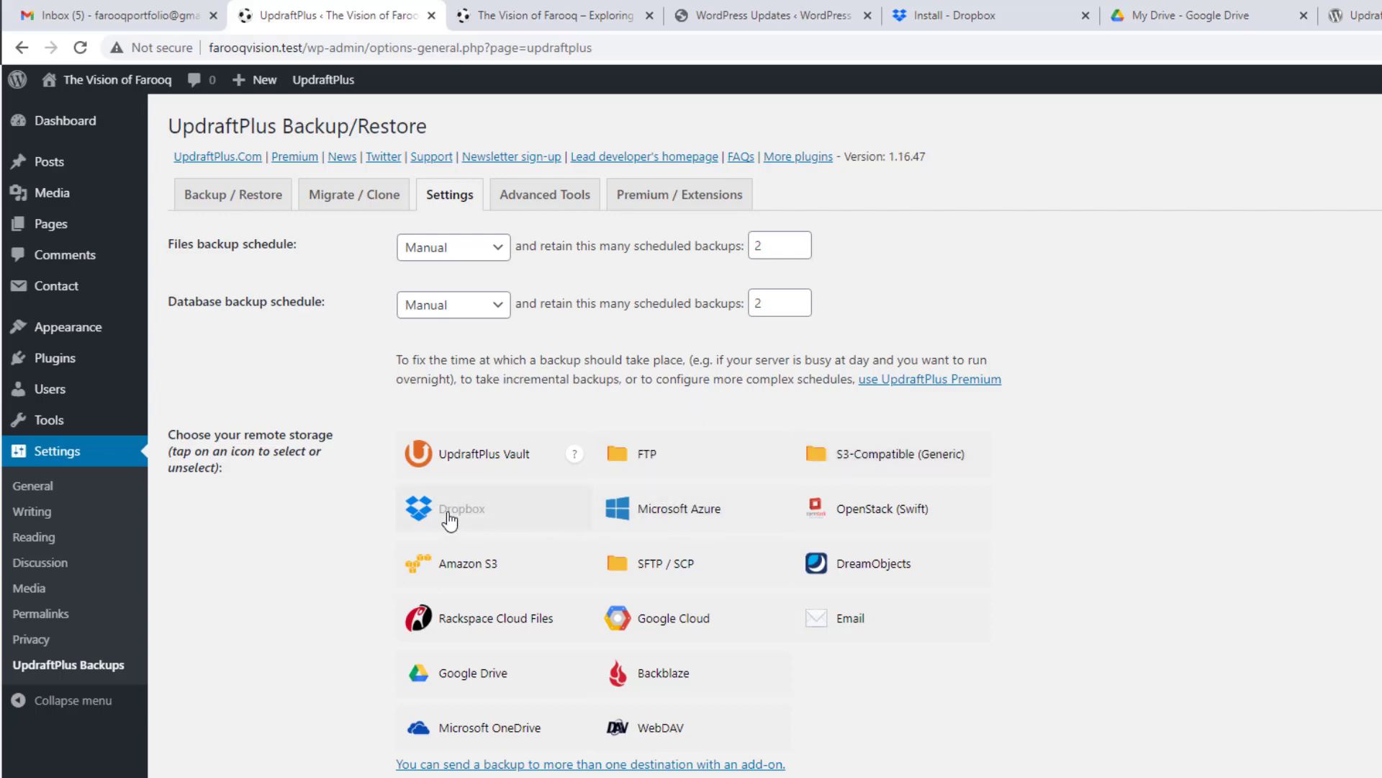
pyautogui.click(979, 7)
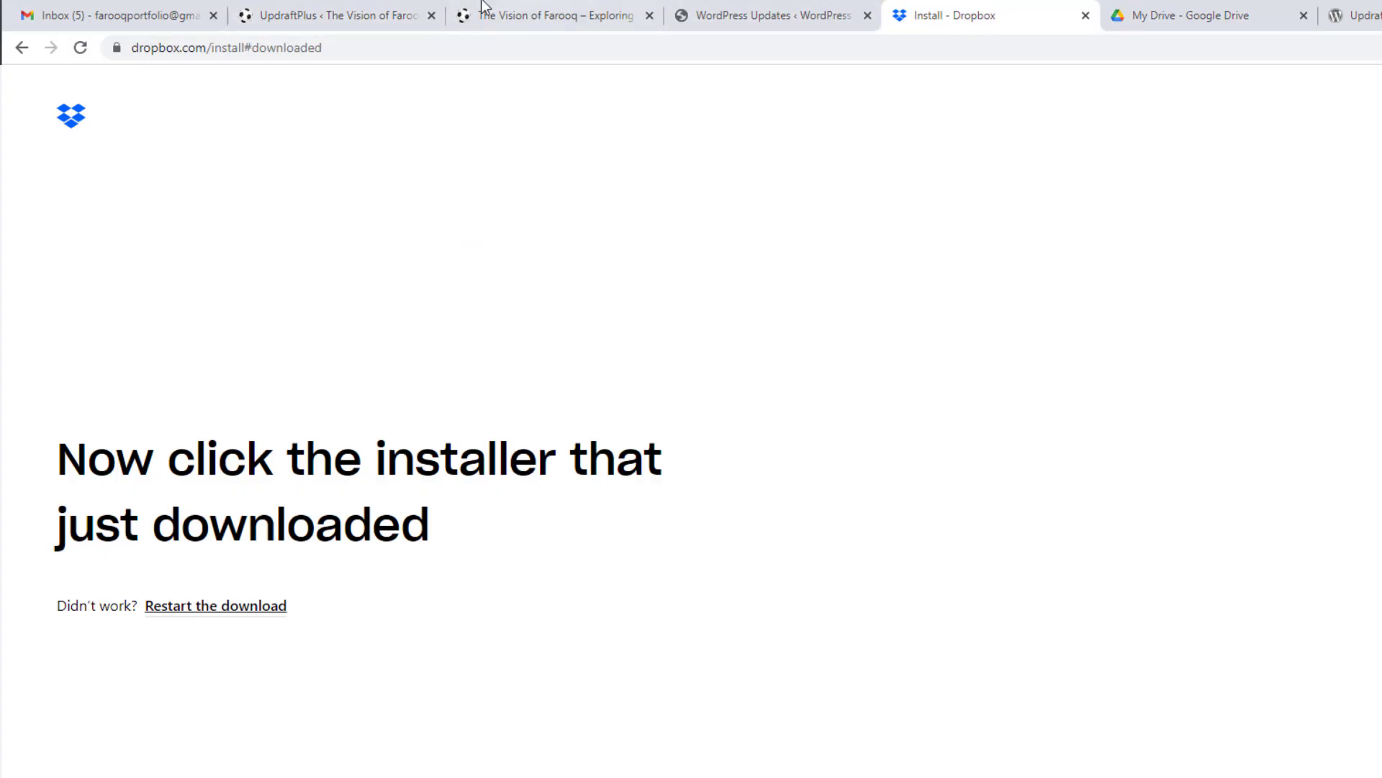
pyautogui.click(378, 10)
# Step: Review the backup* uploads exclusion rule and save it unchanged
pyautogui.scroll(-7, 361, 437)
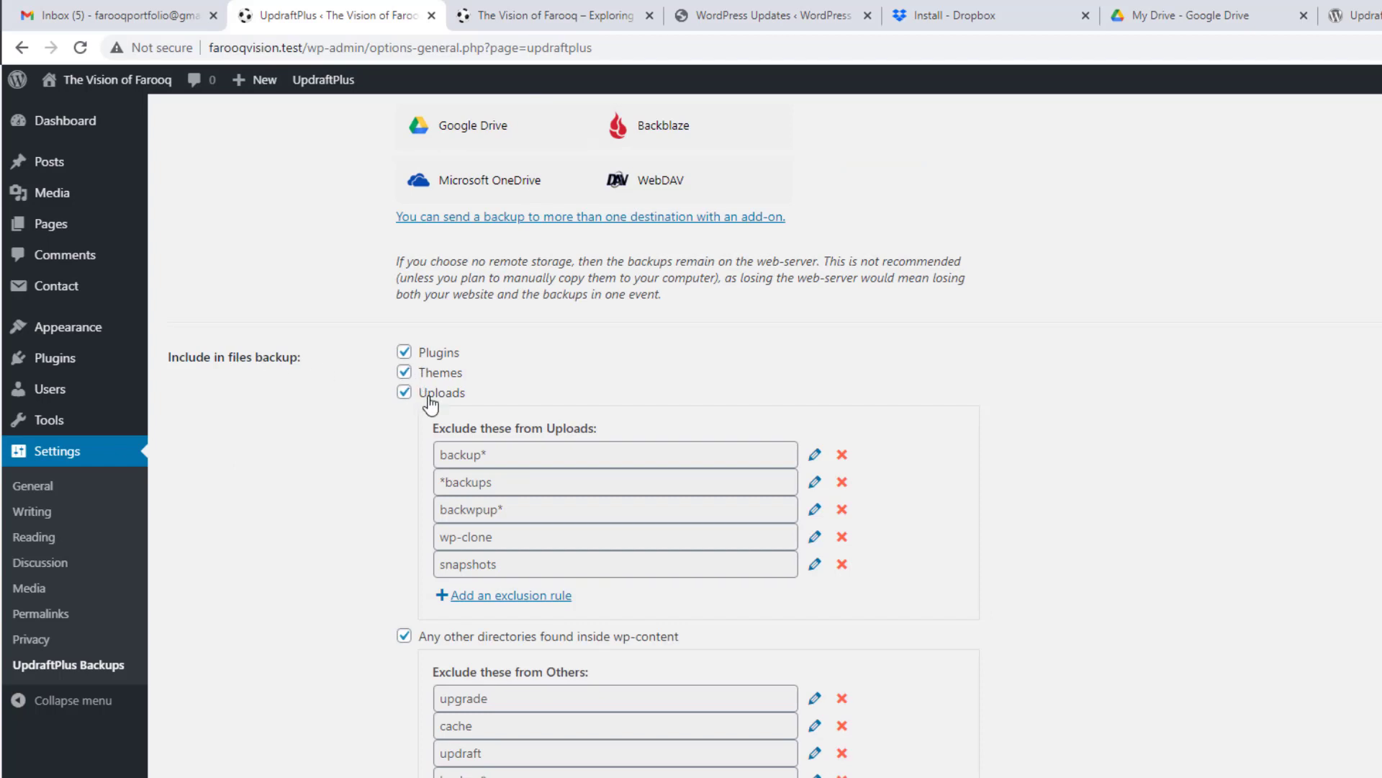
pyautogui.moveTo(65, 193)
pyautogui.click(538, 449)
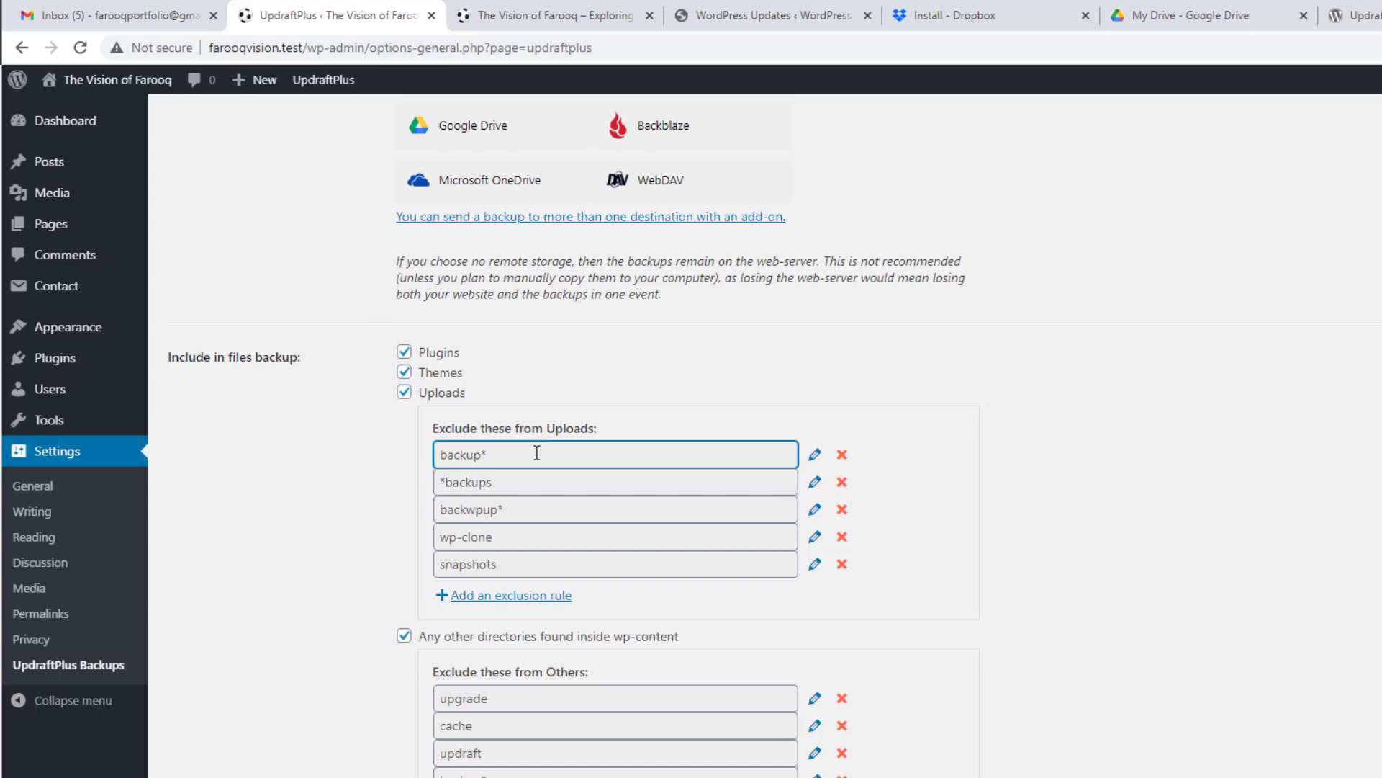
pyautogui.click(815, 456)
pyautogui.scroll(-3, 816, 460)
pyautogui.click(816, 273)
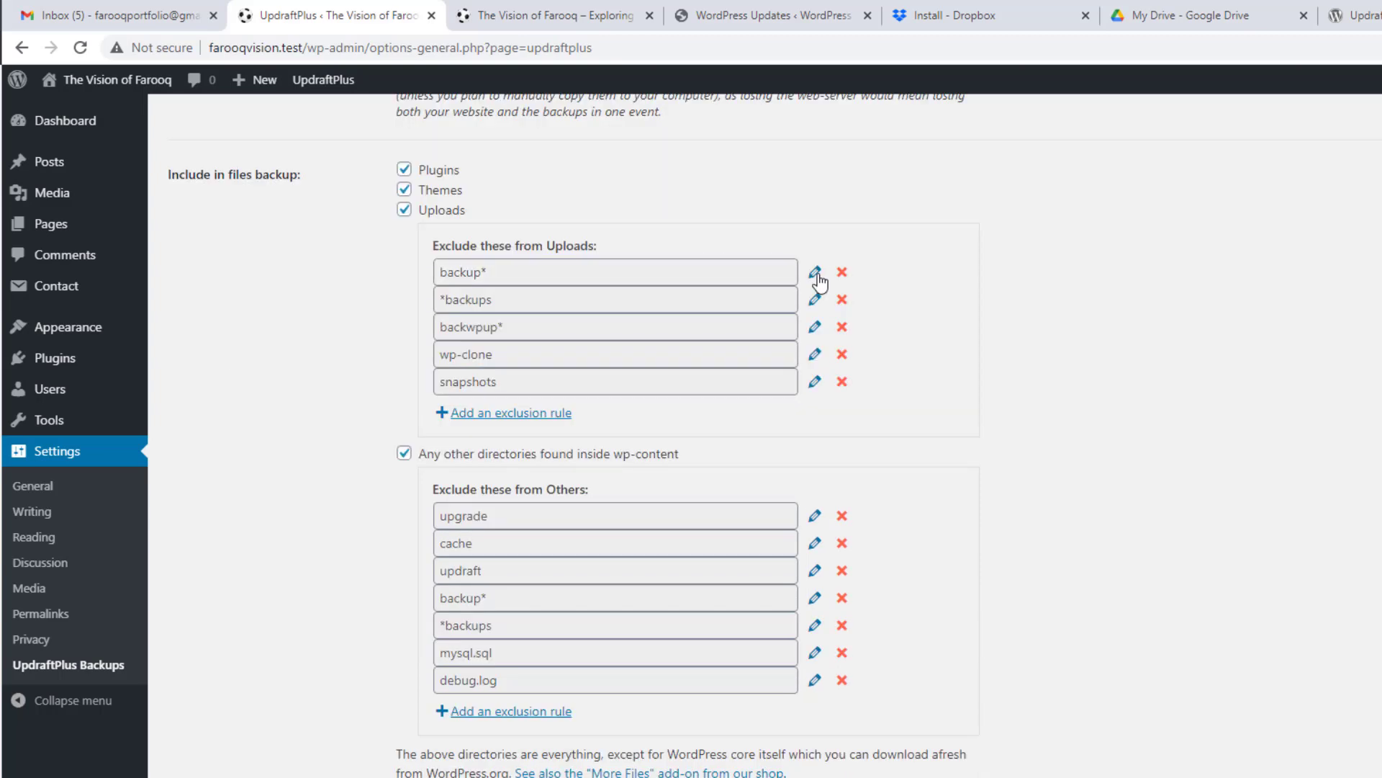
pyautogui.scroll(-7, 923, 317)
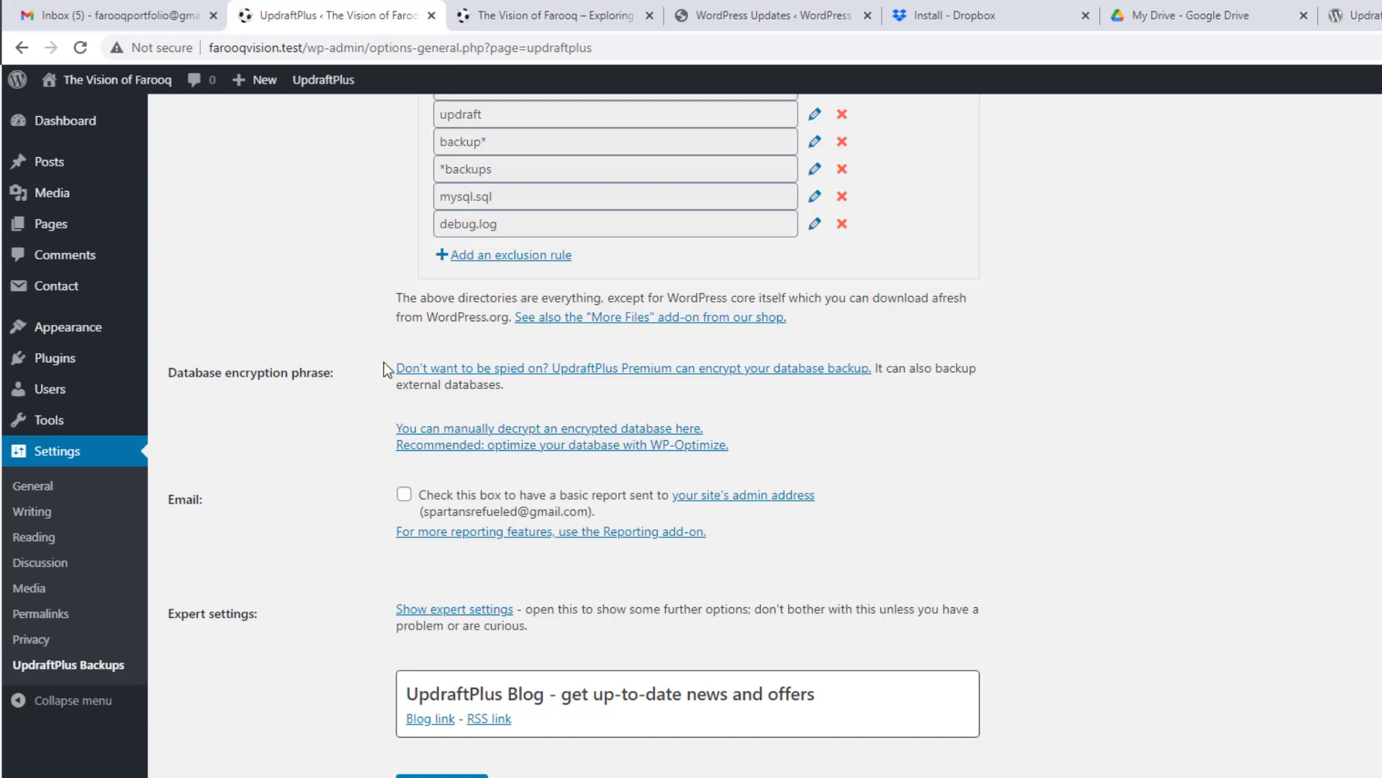
pyautogui.scroll(-2, 378, 365)
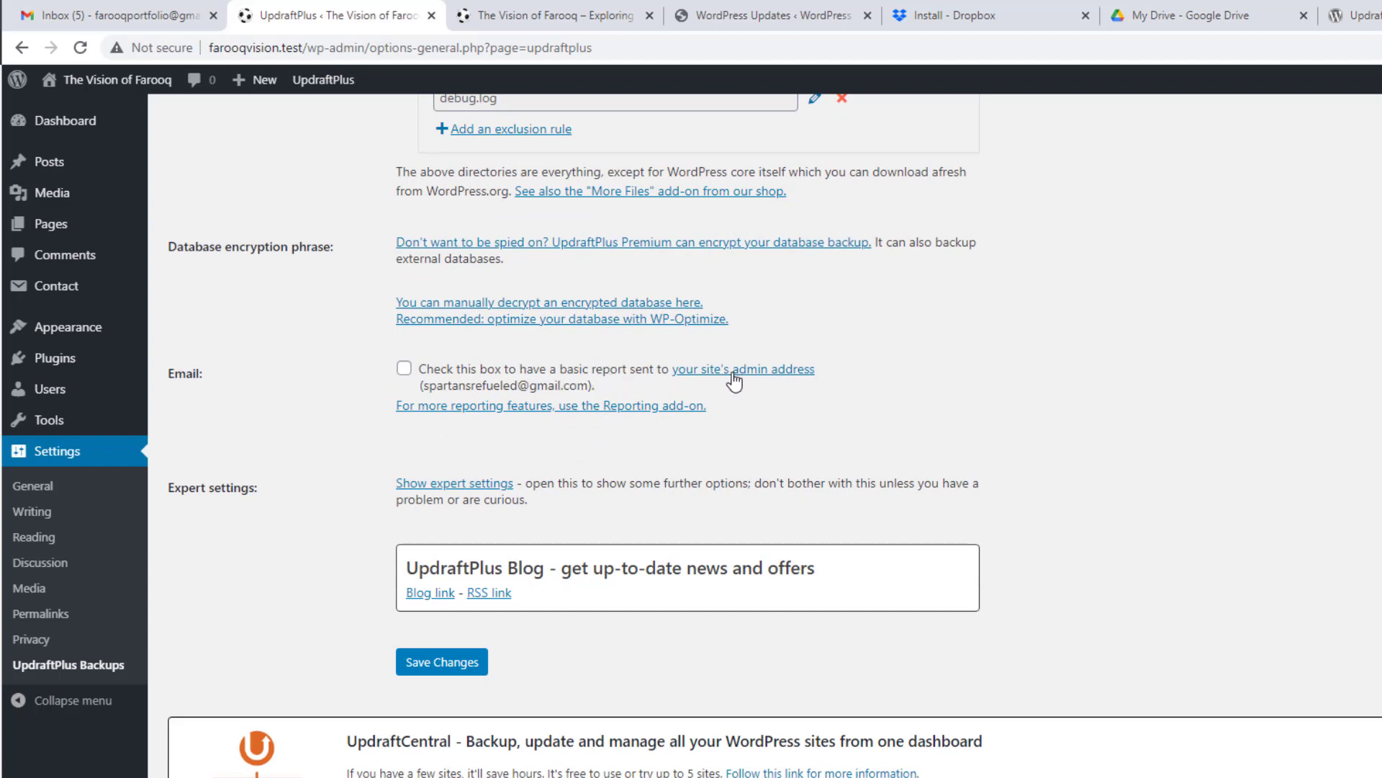
# Step: Open General Settings in a new tab, then reveal UpdraftPlus's expert settings
pyautogui.rightClick(46, 487)
pyautogui.click(78, 504)
pyautogui.hotkey('ctrl', 'Tab')
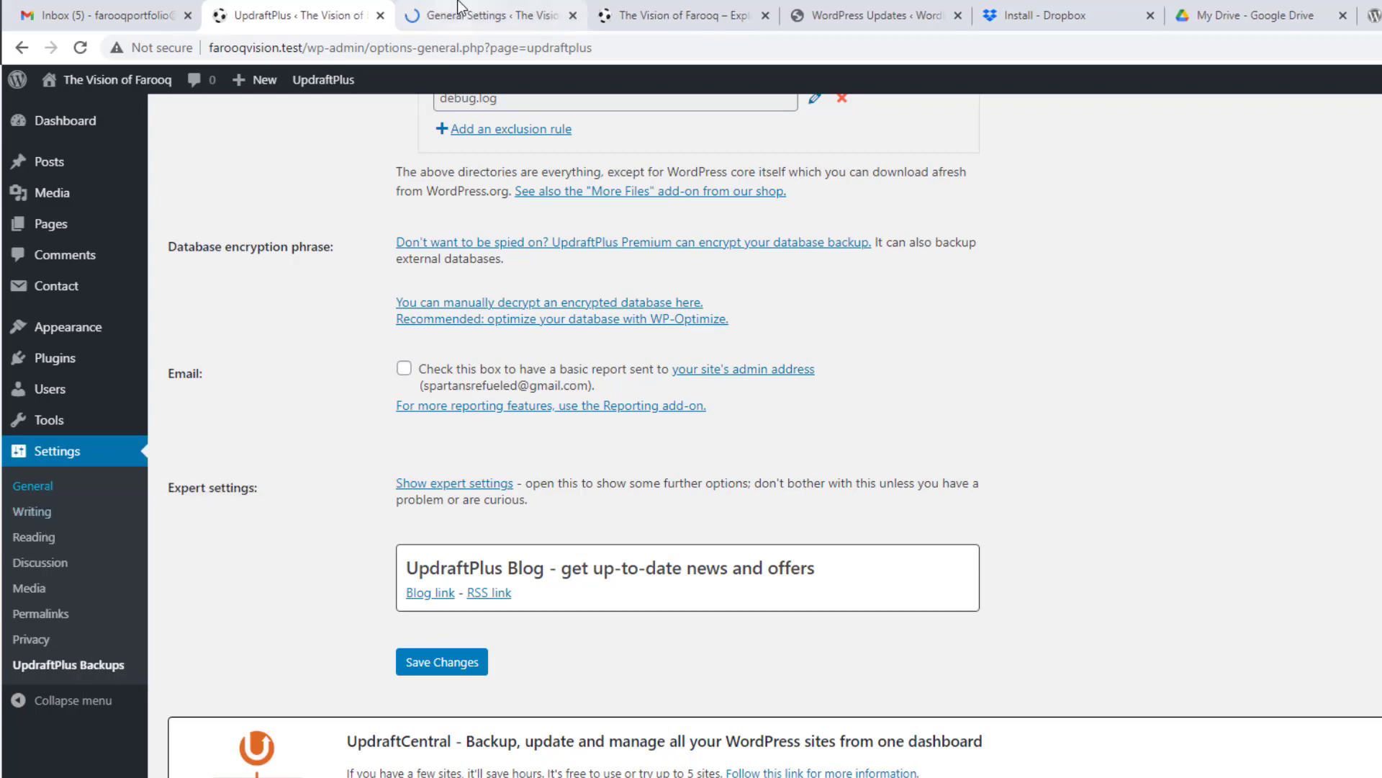
pyautogui.moveTo(574, 417); pyautogui.dragTo(290, 430)
pyautogui.click(344, 10)
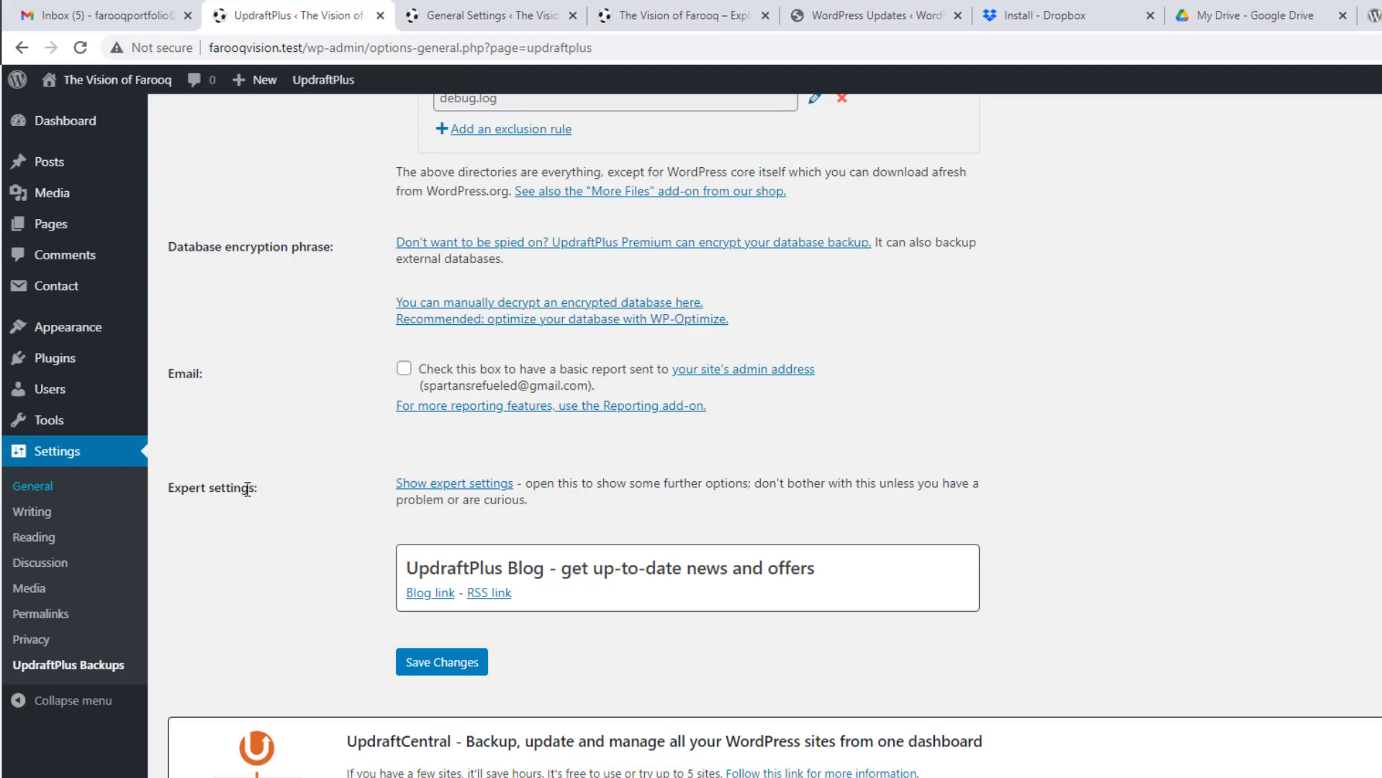
pyautogui.click(465, 484)
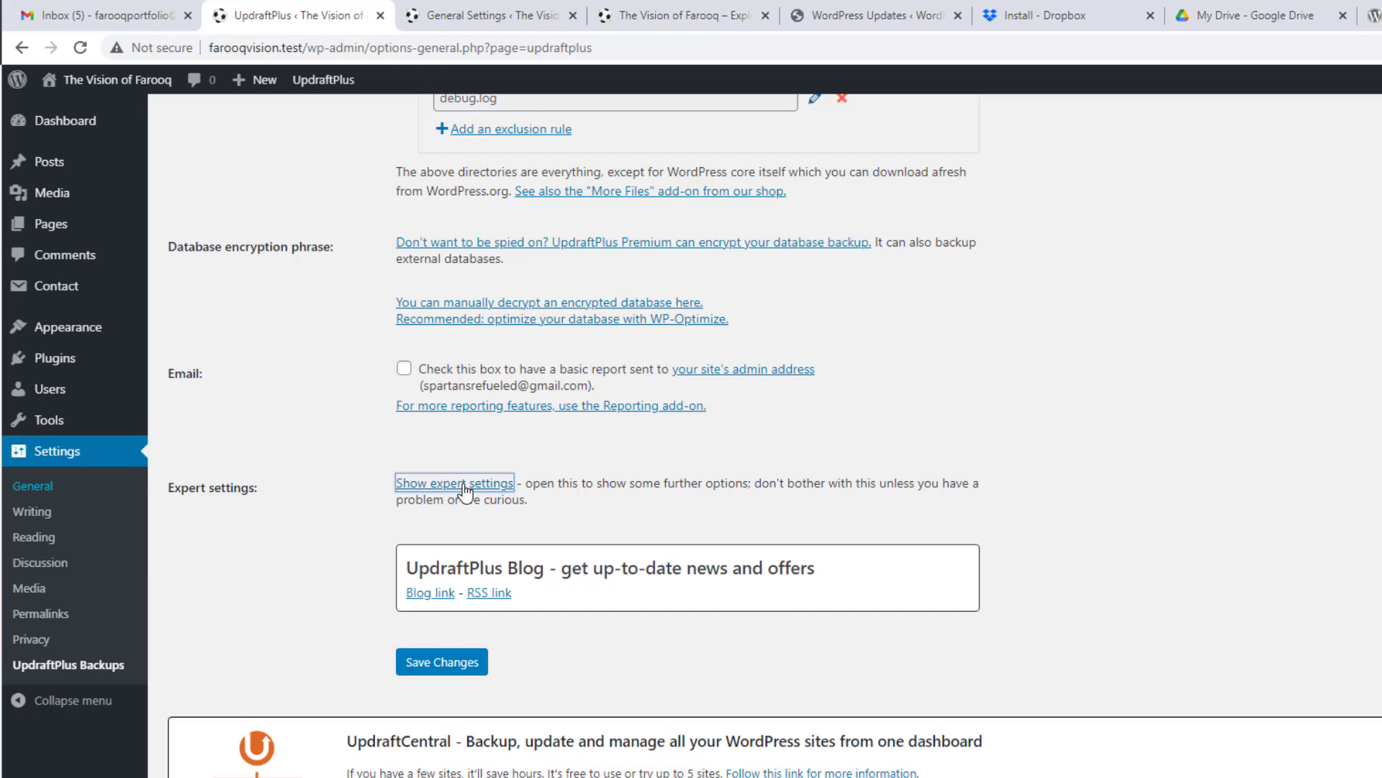
pyautogui.scroll(-2, 600, 517)
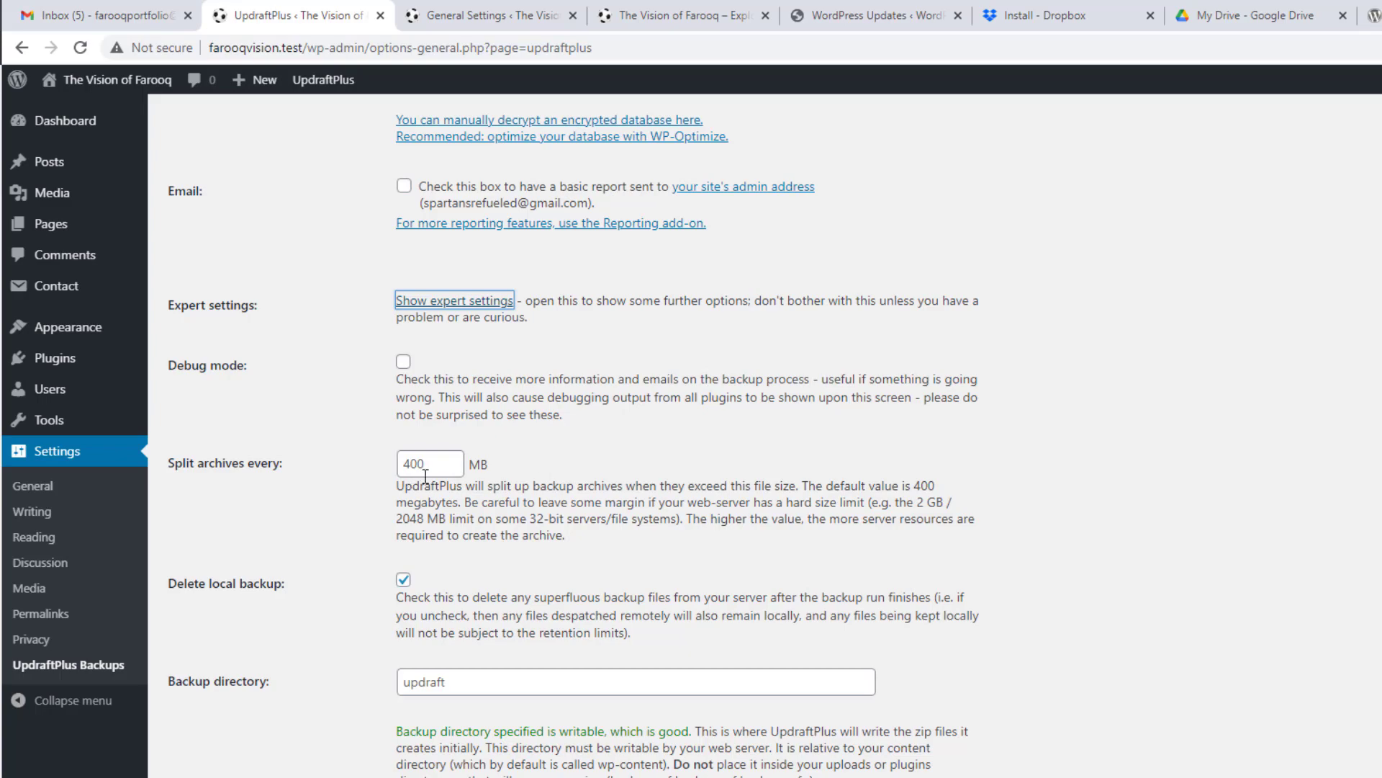
pyautogui.scroll(-10, 985, 415)
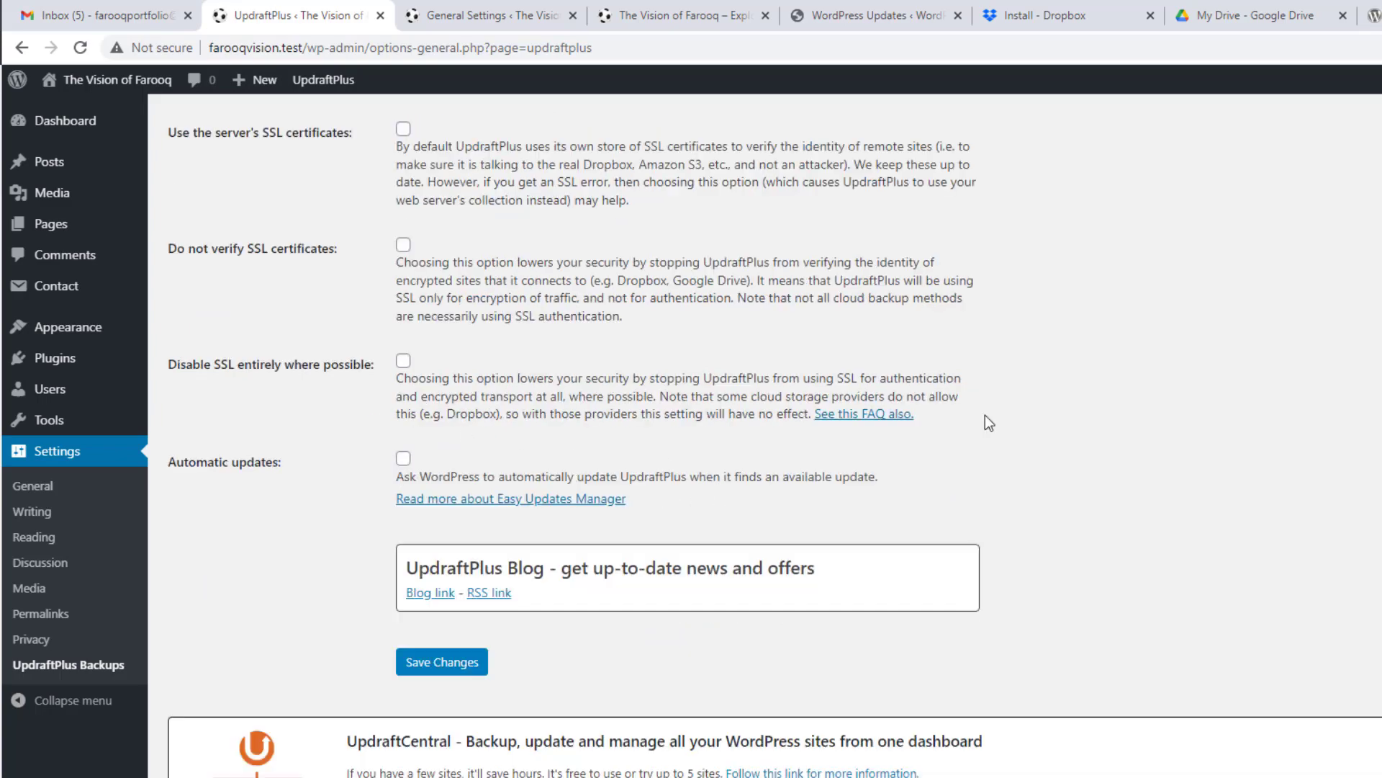
pyautogui.scroll(11, 985, 415)
pyautogui.scroll(15, 985, 415)
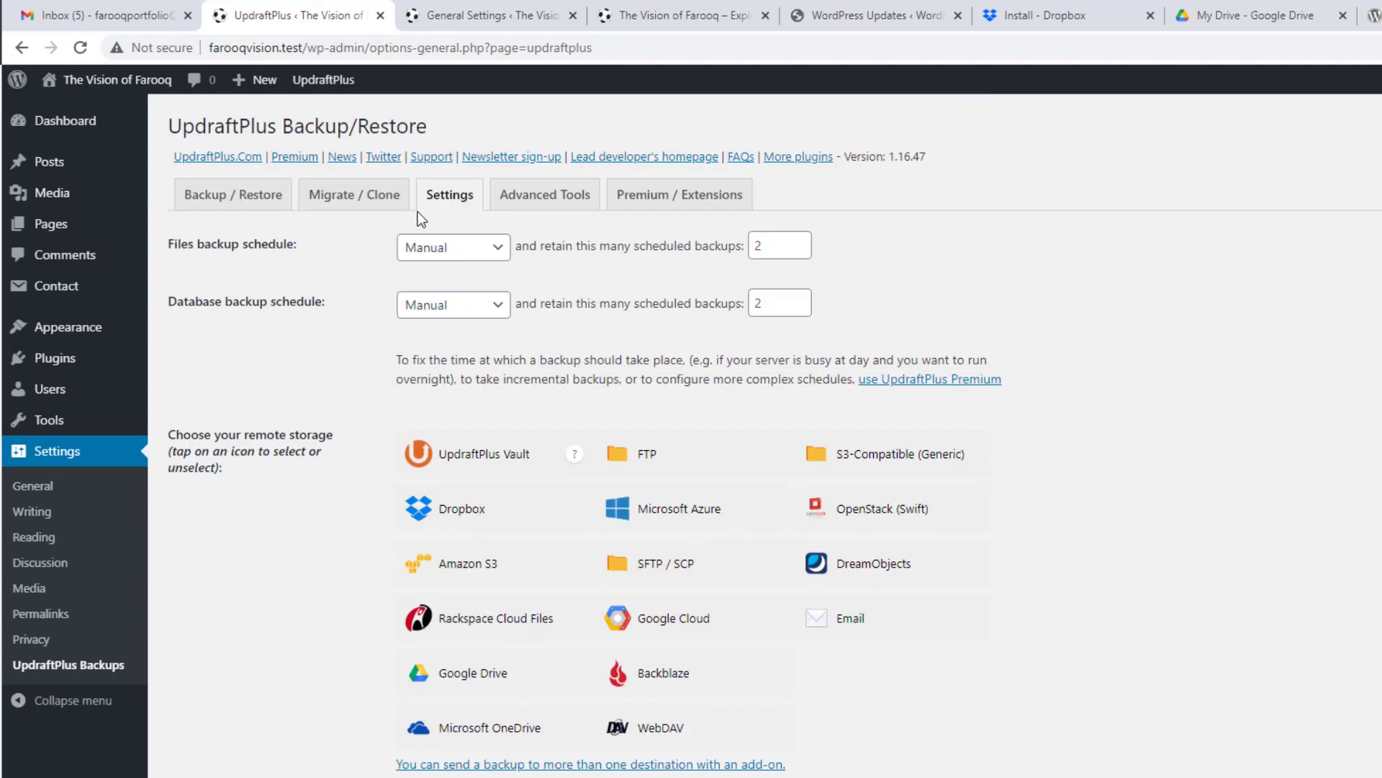
# Step: Review UpdraftPlus Advanced Tools site information: web server details, ABSPATH location and the wp_ table prefix
pyautogui.click(569, 196)
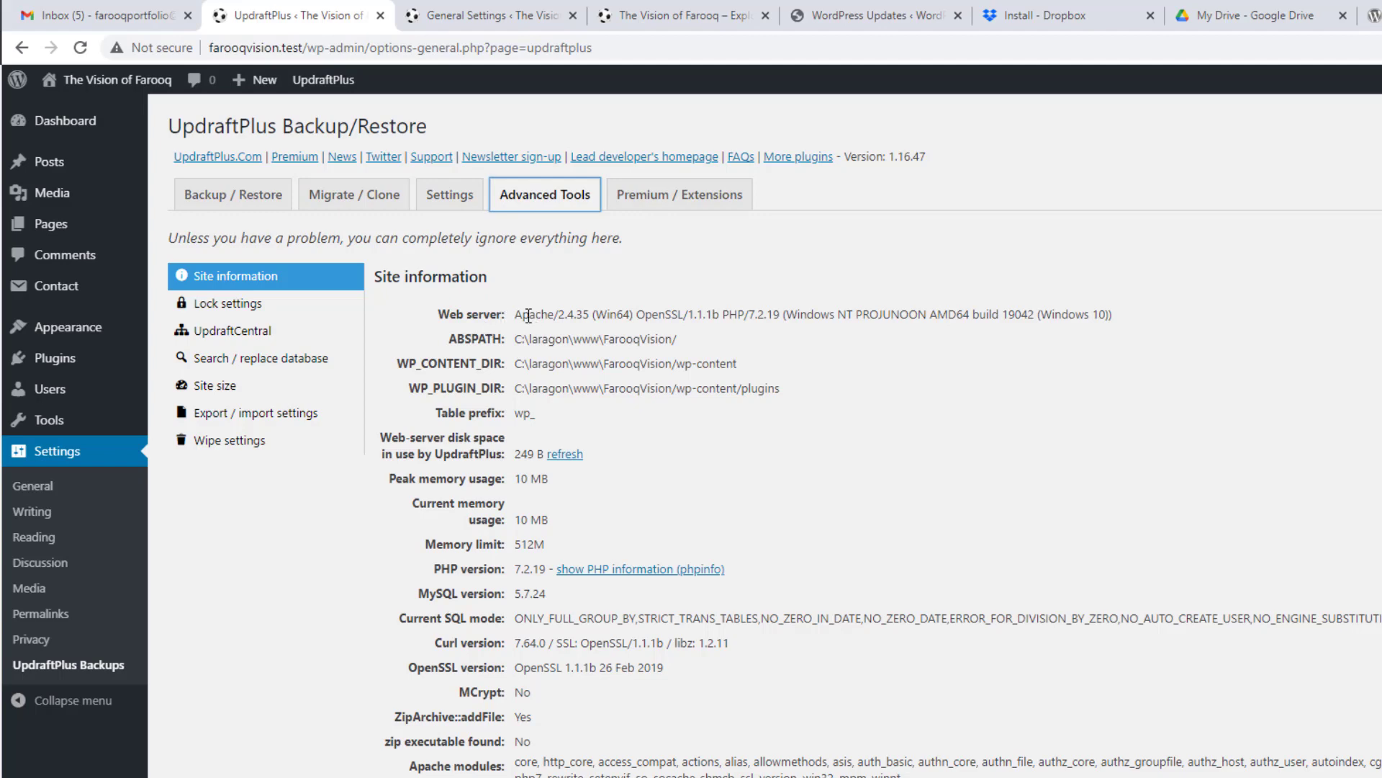
pyautogui.moveTo(530, 316); pyautogui.dragTo(1129, 312)
pyautogui.click(1129, 312)
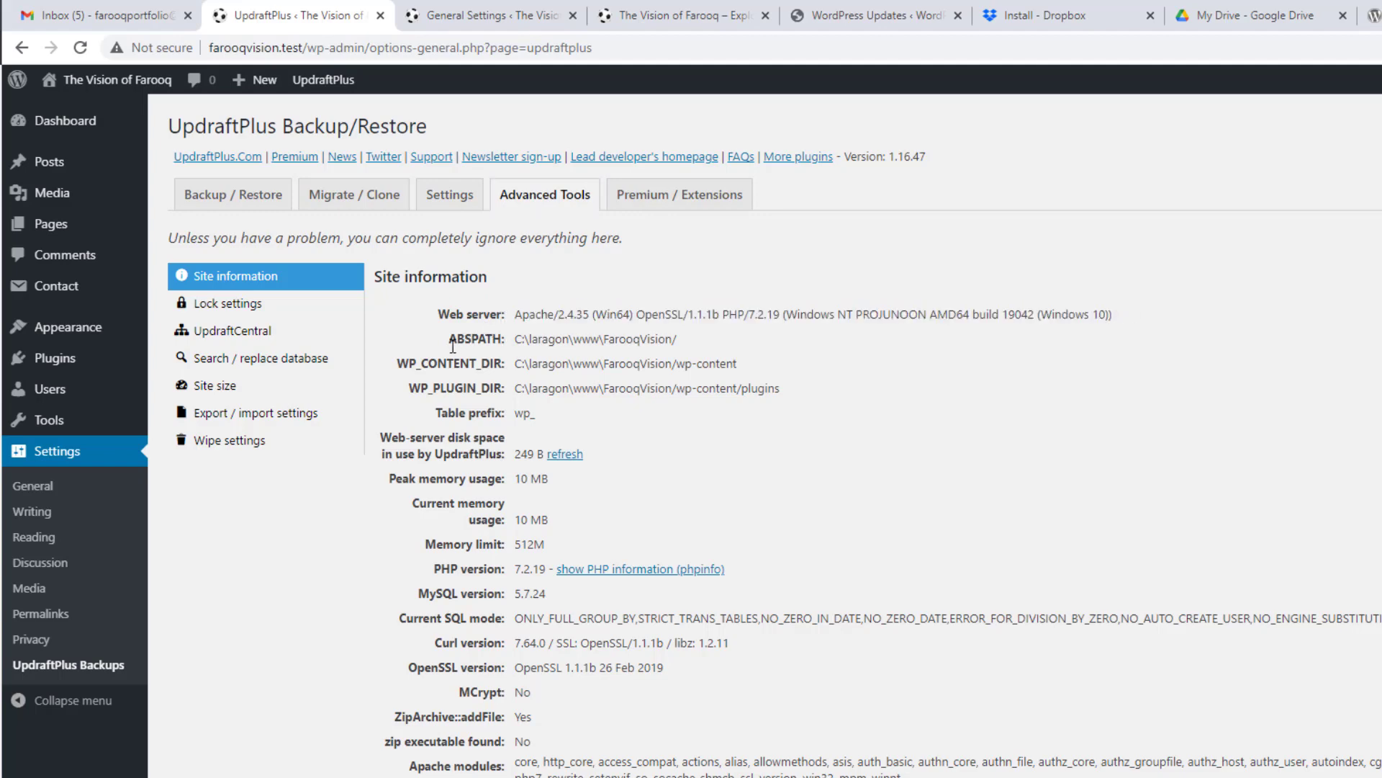
pyautogui.moveTo(494, 340); pyautogui.dragTo(692, 341)
pyautogui.click(692, 342)
pyautogui.scroll(-1, 471, 358)
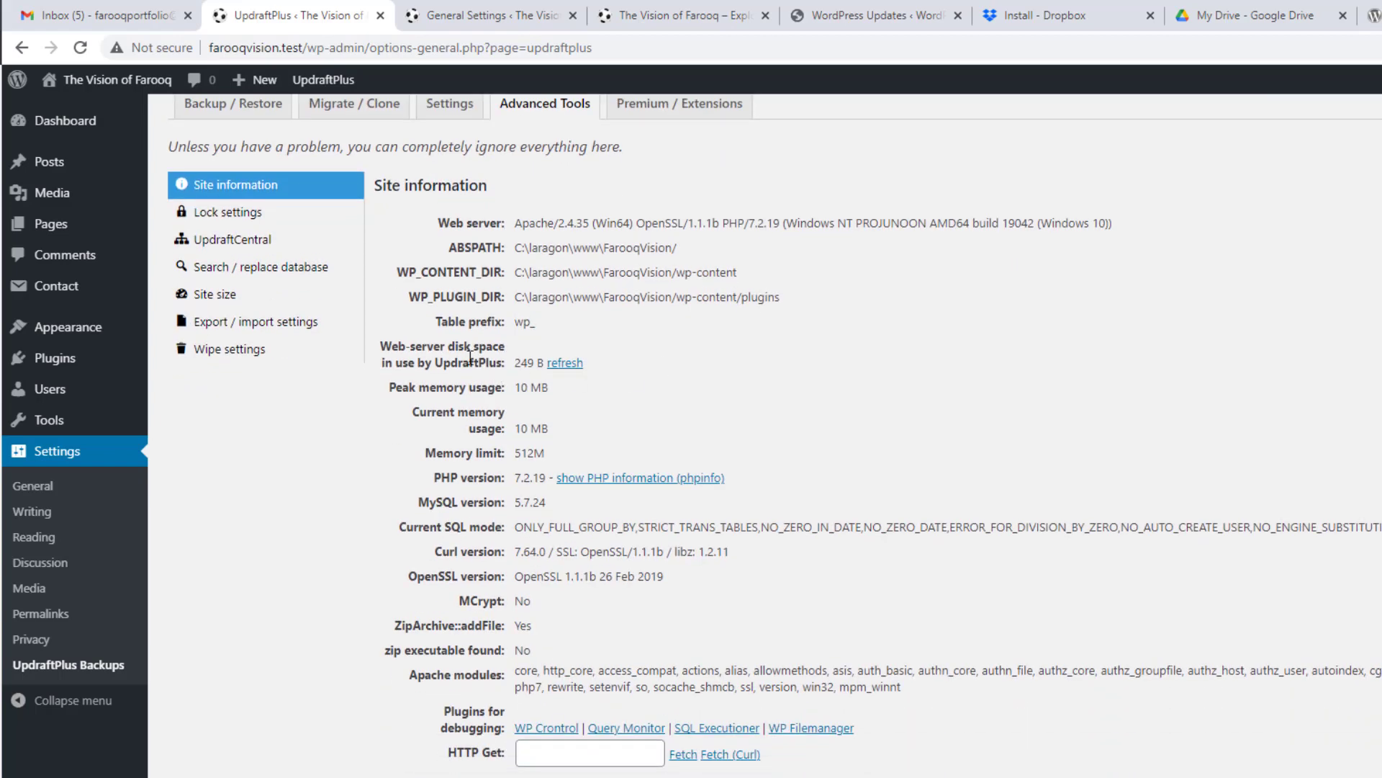
pyautogui.moveTo(535, 322); pyautogui.dragTo(516, 322)
pyautogui.scroll(-1, 491, 388)
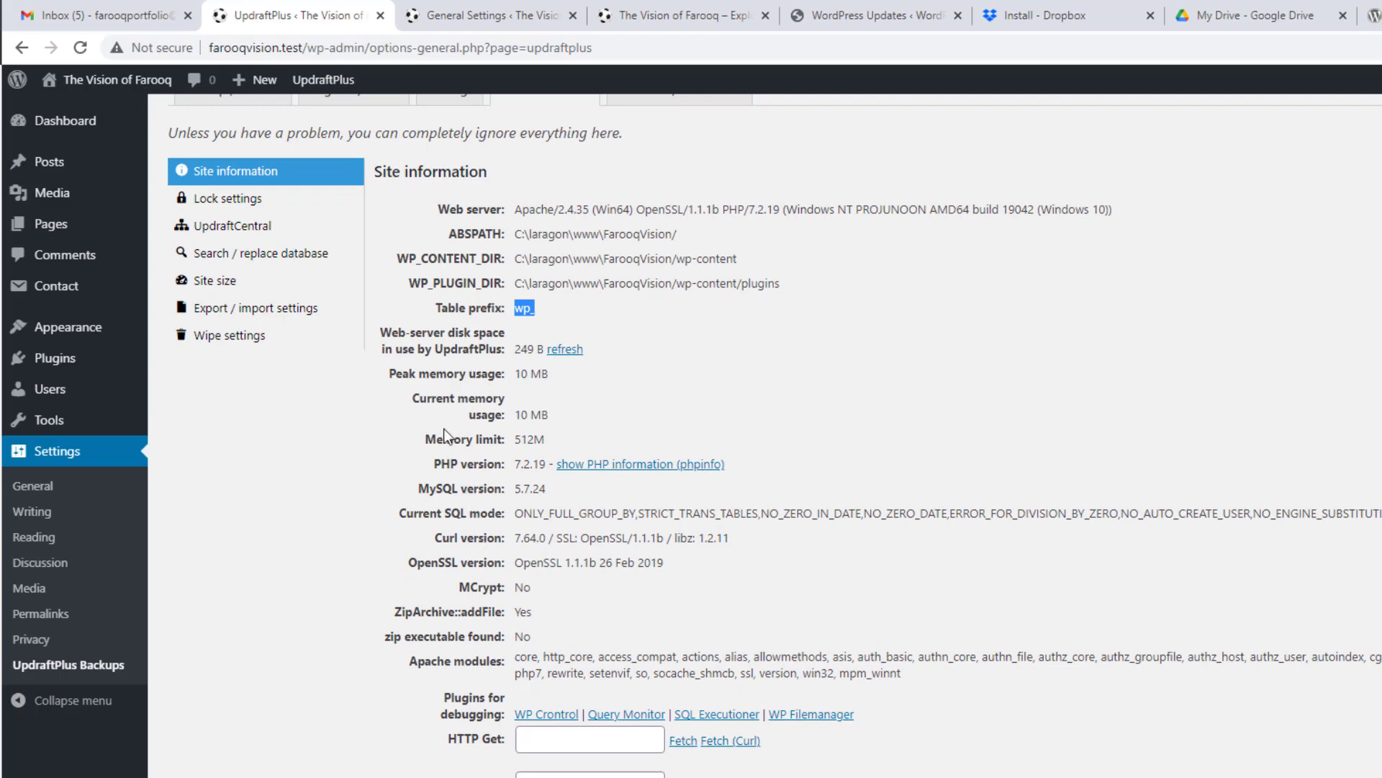
# Step: Look through Lock settings, UpdraftCentral, Search / replace, Wipe and Export / import, ending on Premium / Extensions
pyautogui.click(227, 205)
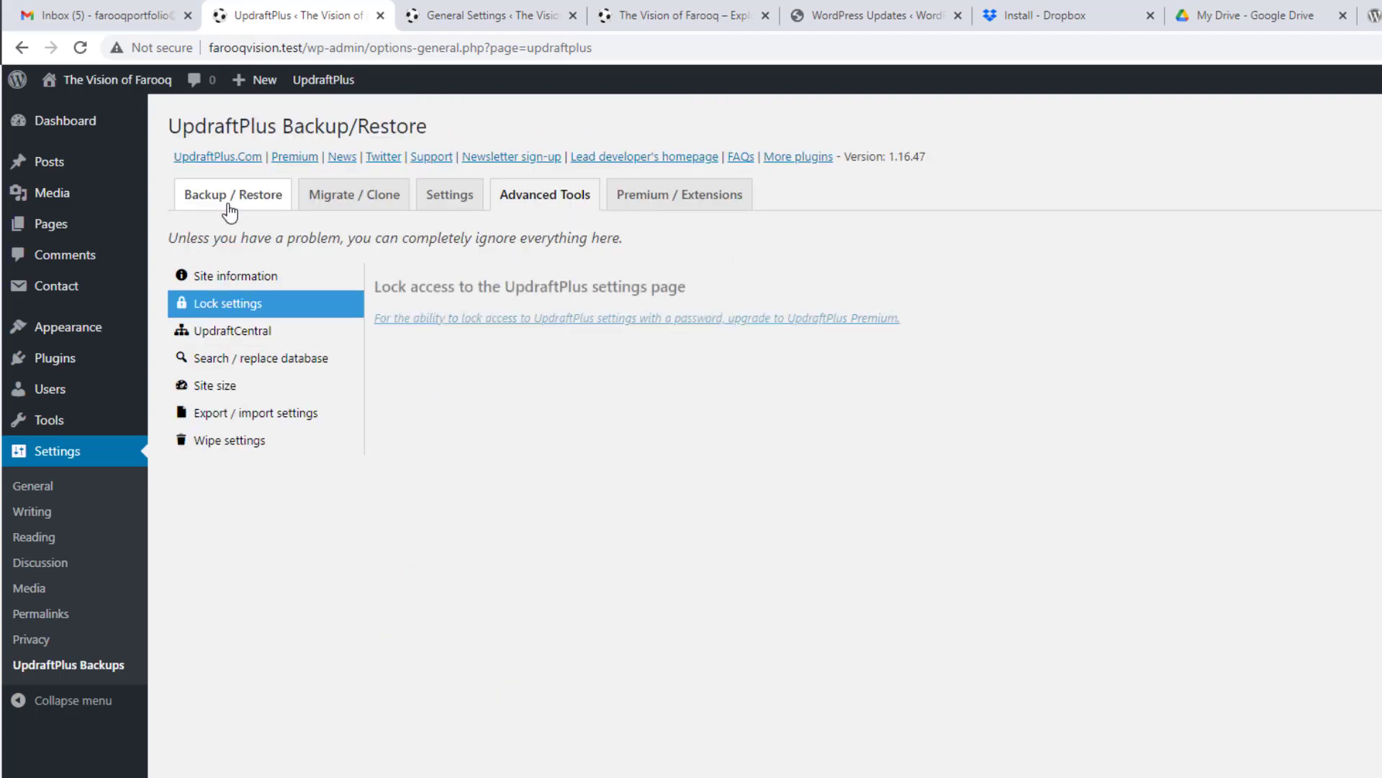
pyautogui.click(238, 339)
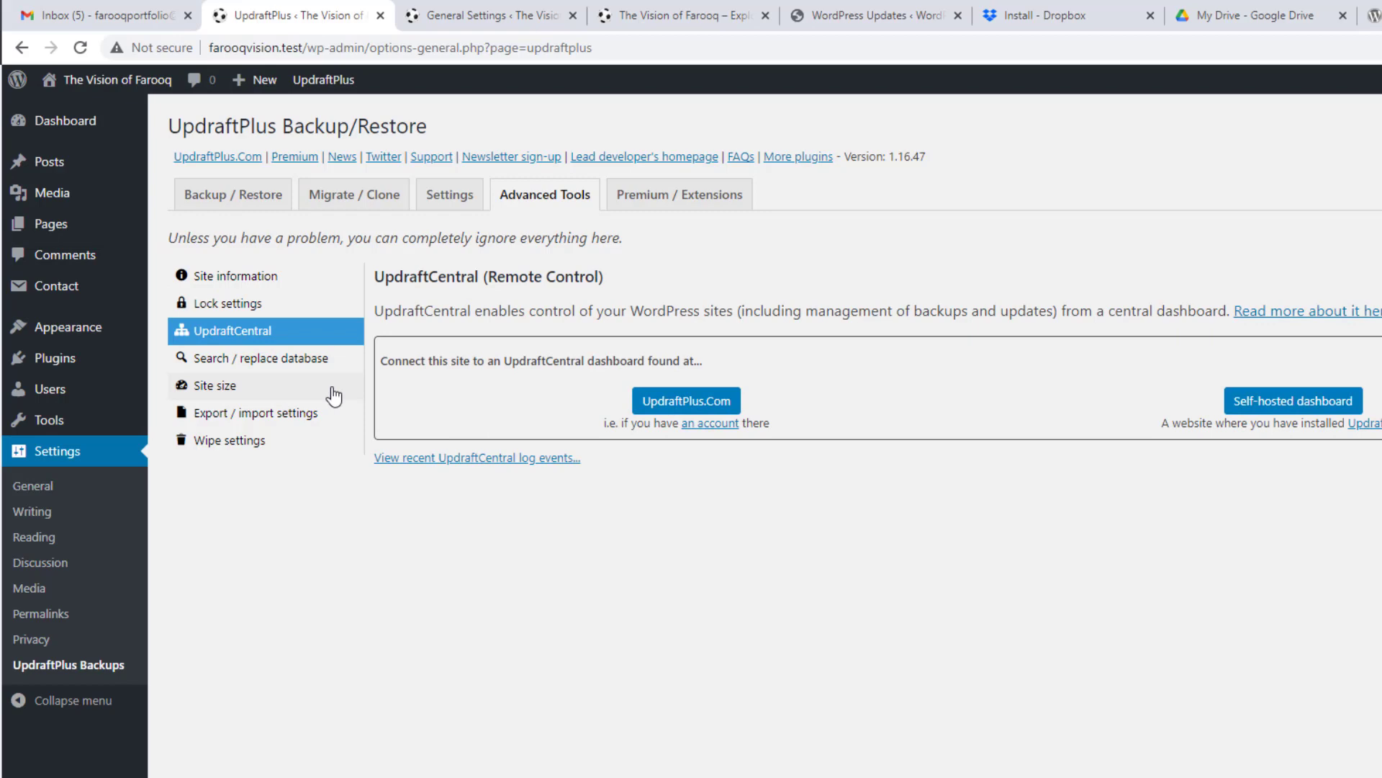
pyautogui.click(266, 364)
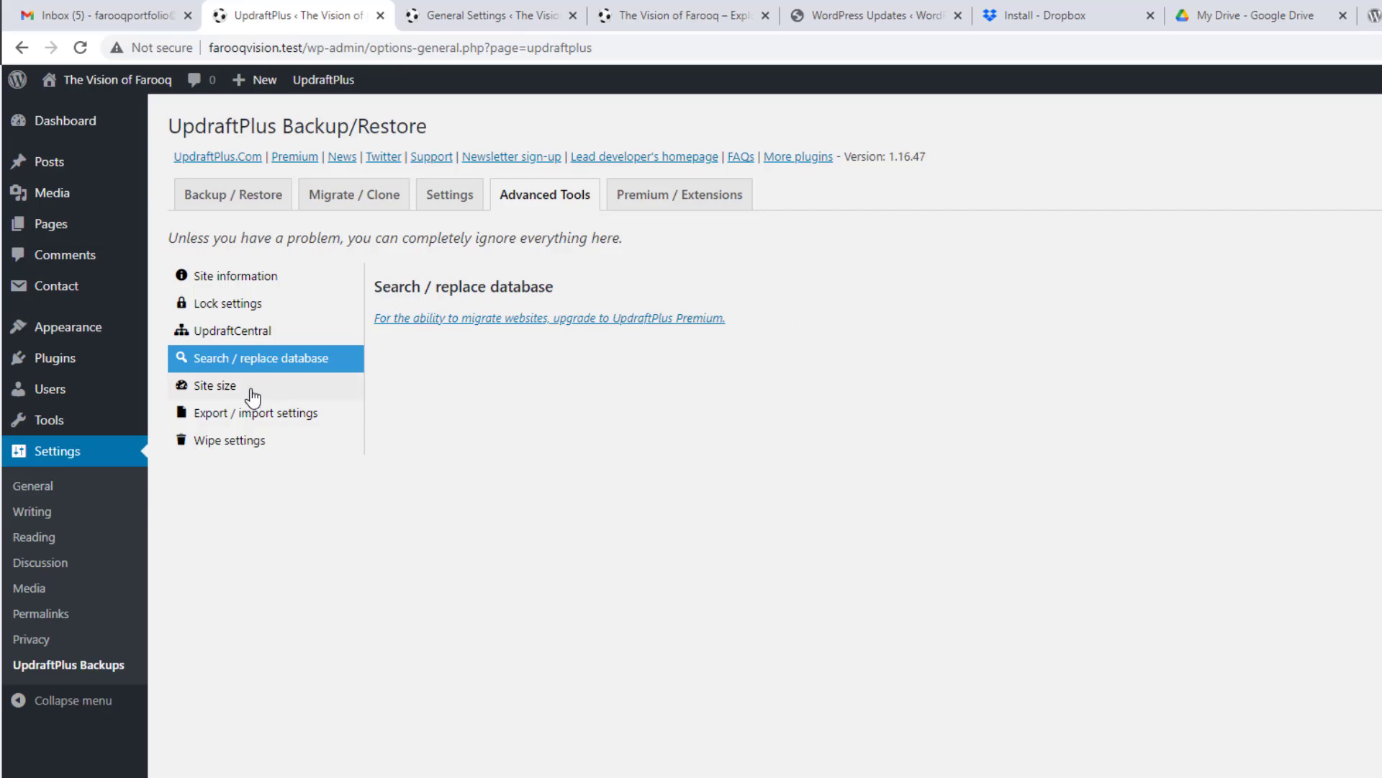
pyautogui.click(236, 448)
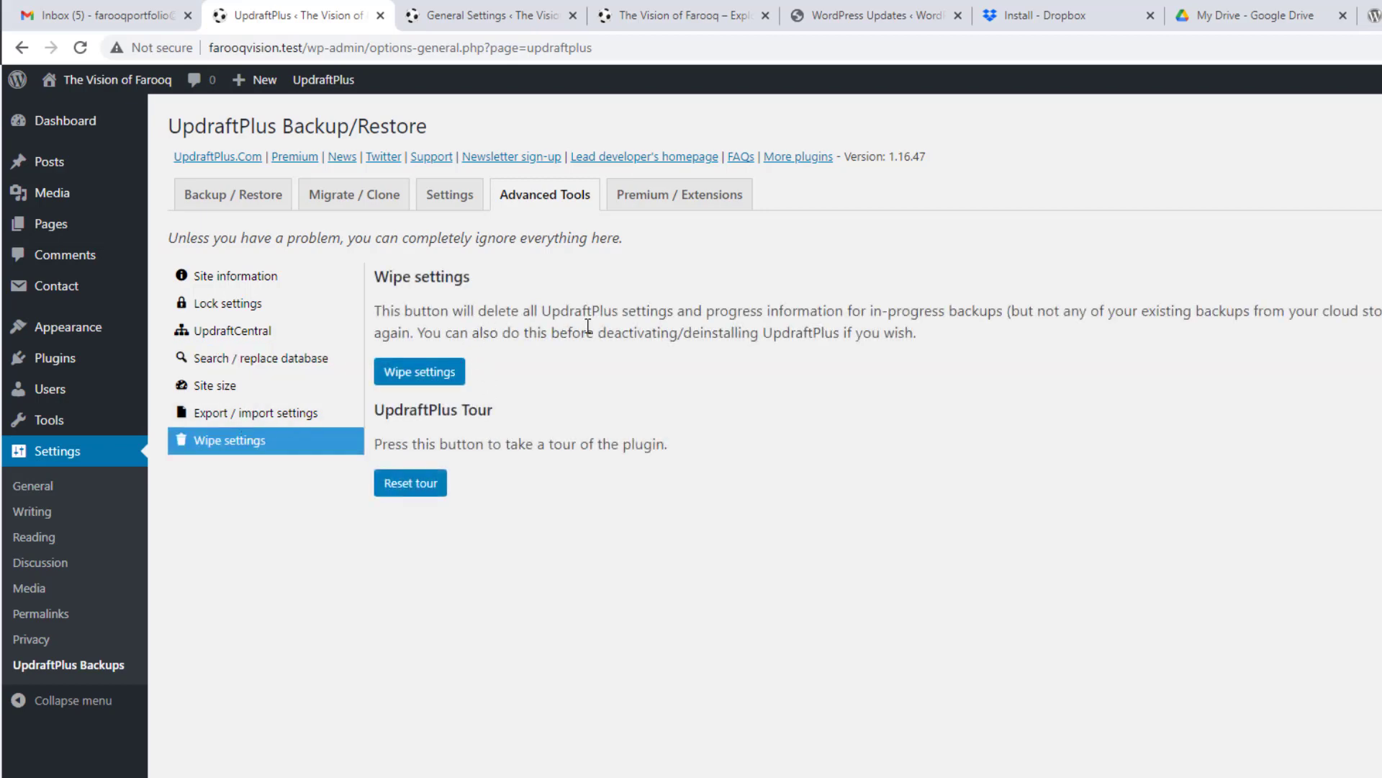
pyautogui.click(247, 422)
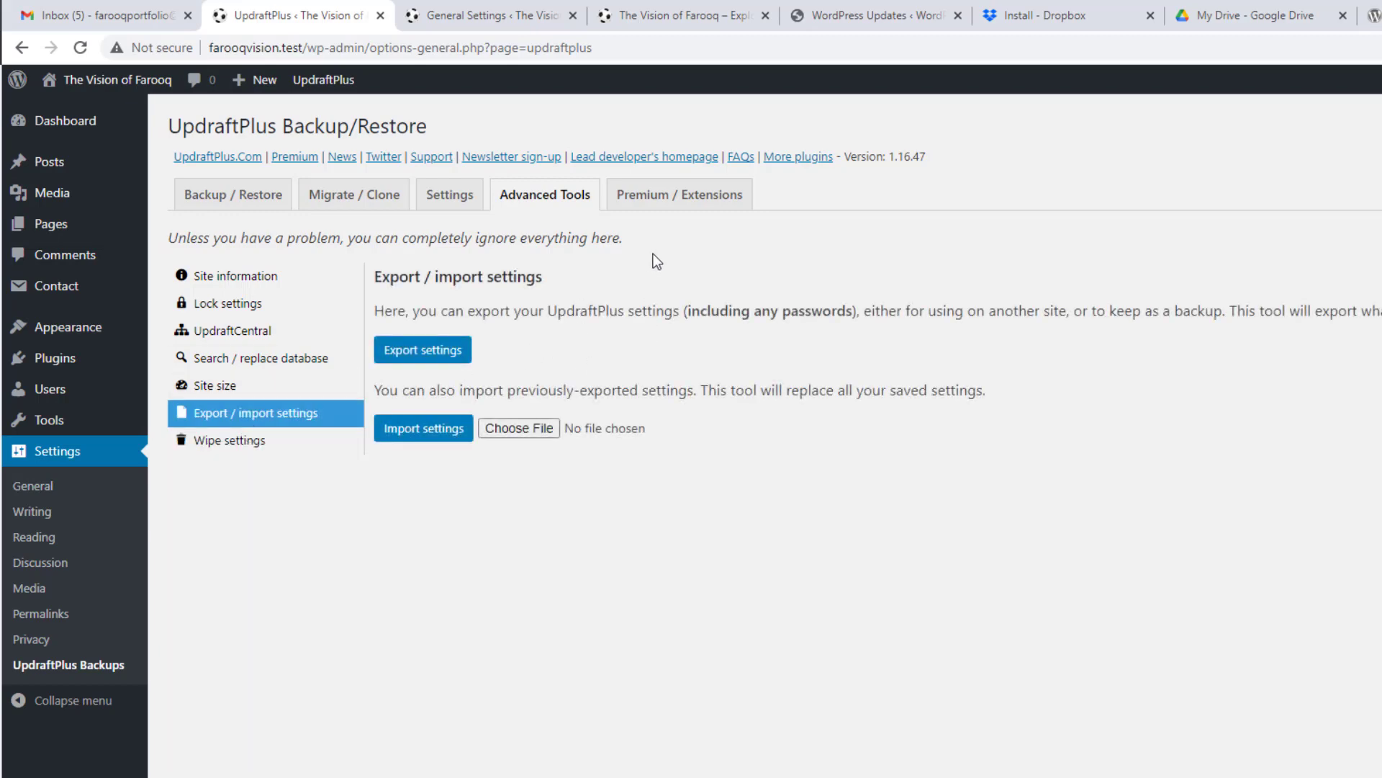
pyautogui.click(654, 196)
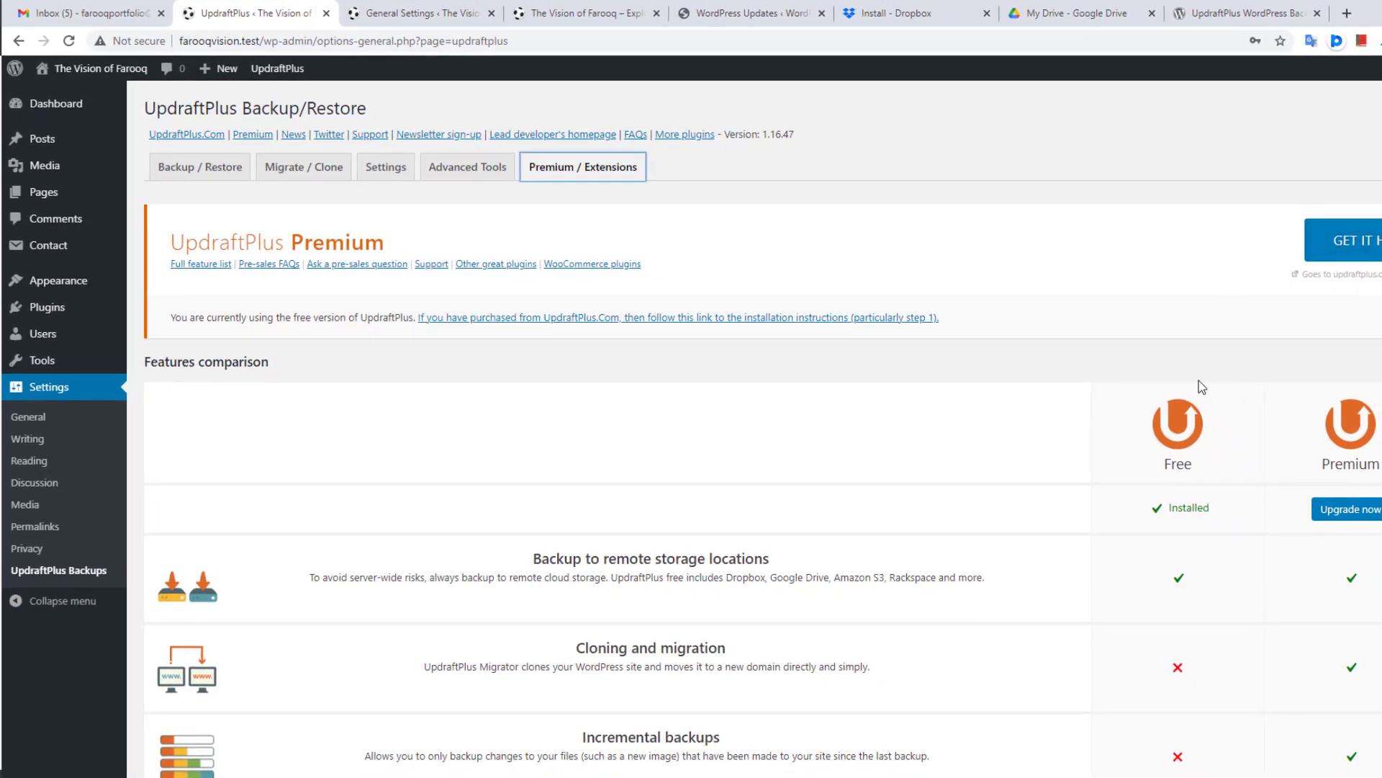
pyautogui.scroll(-2, 1173, 411)
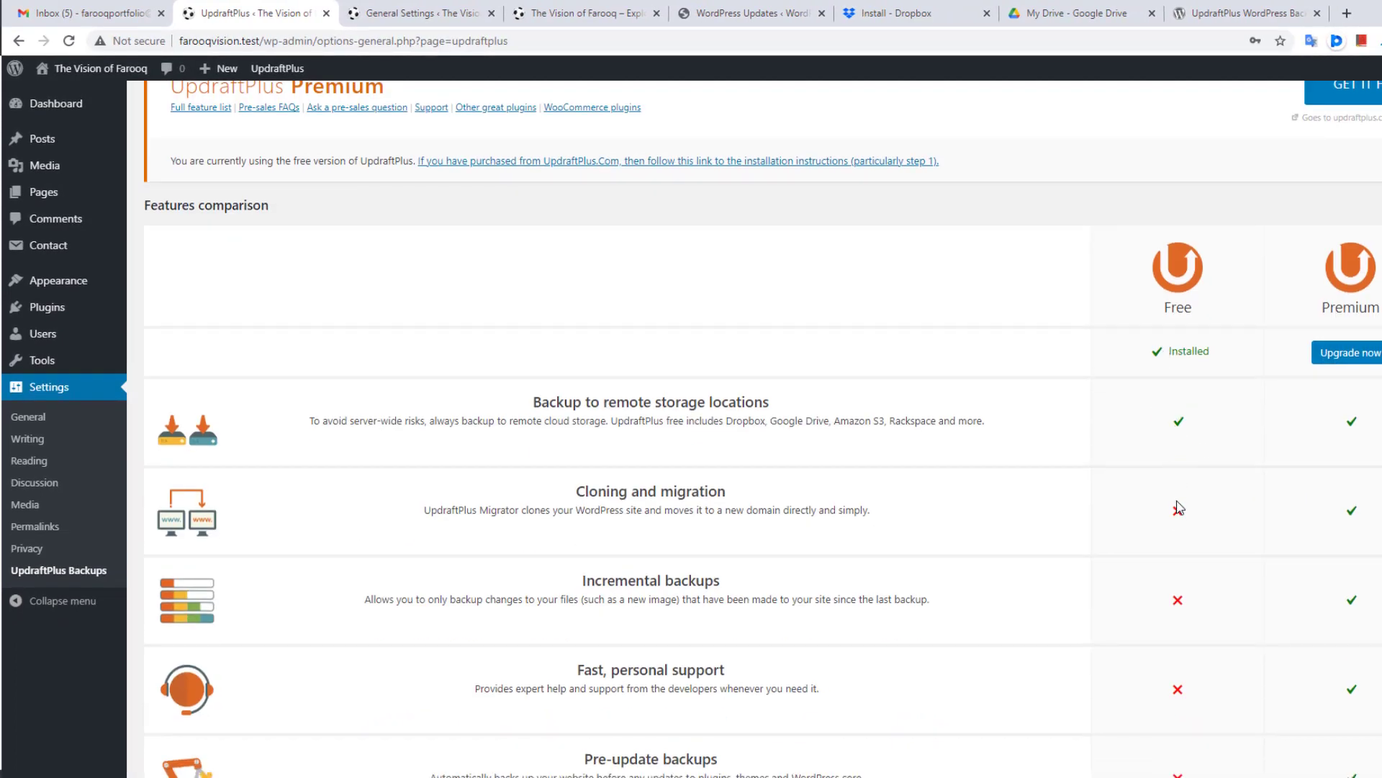
pyautogui.moveTo(573, 493); pyautogui.dragTo(784, 505)
pyautogui.click(781, 502)
pyautogui.scroll(-1, 780, 499)
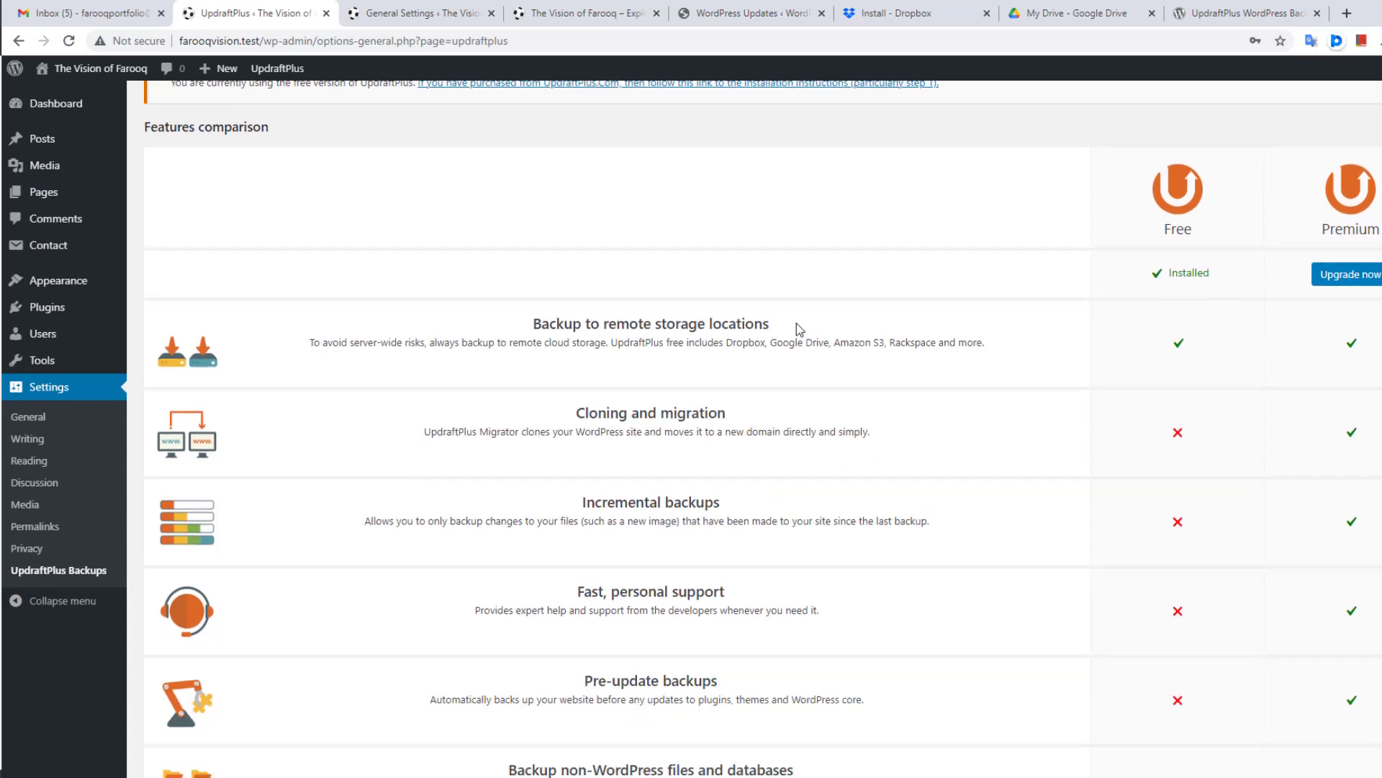
pyautogui.scroll(-1, 797, 329)
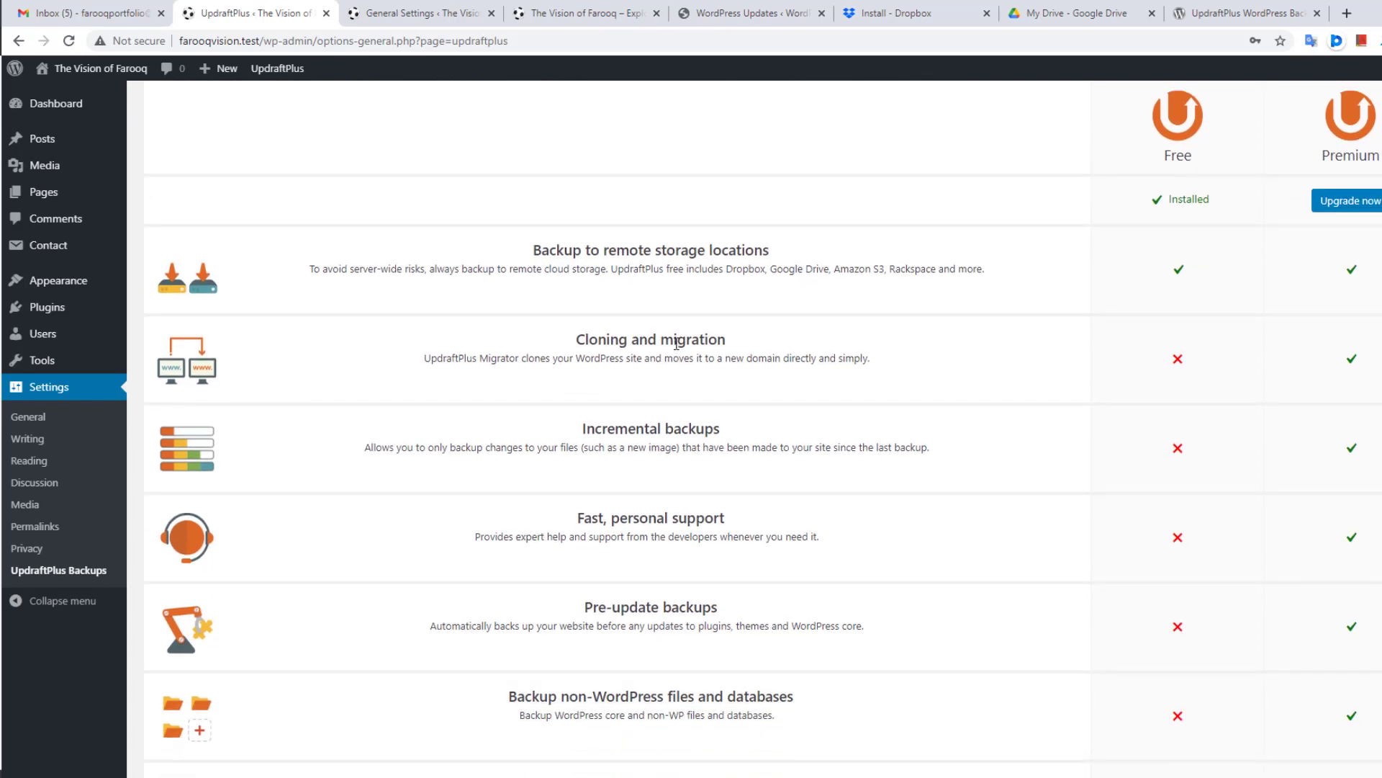
pyautogui.scroll(4, 676, 346)
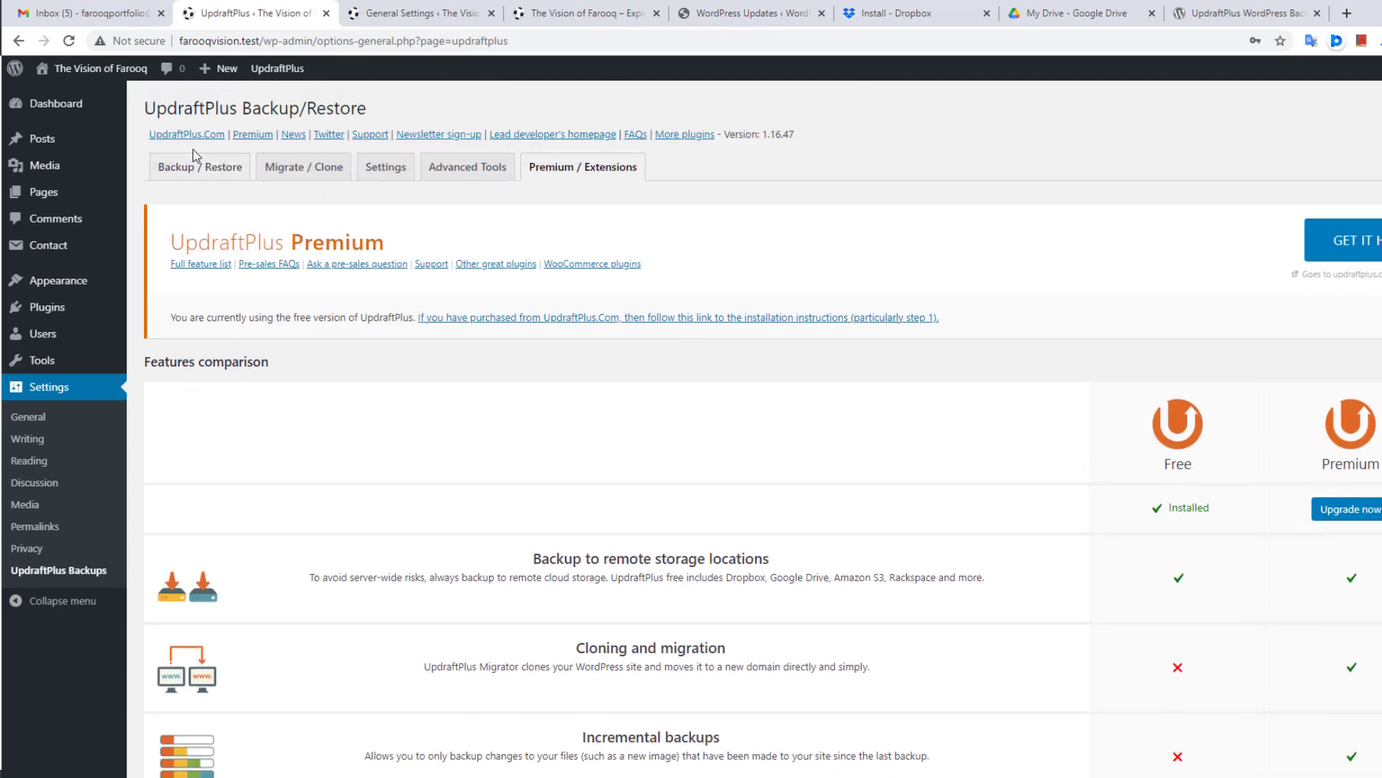
# Step: Run Backup Now from Backup / Restore to back up the database and files
pyautogui.click(201, 168)
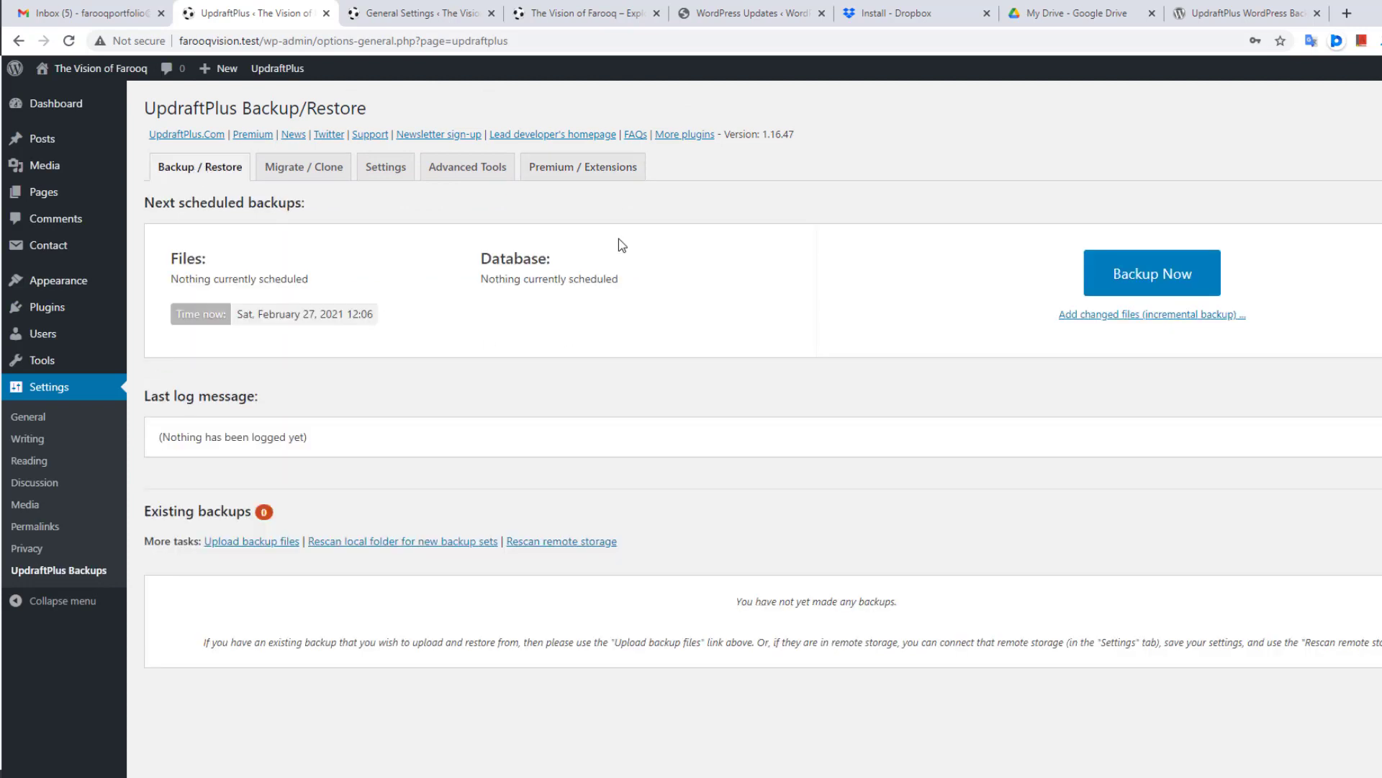
pyautogui.click(1143, 277)
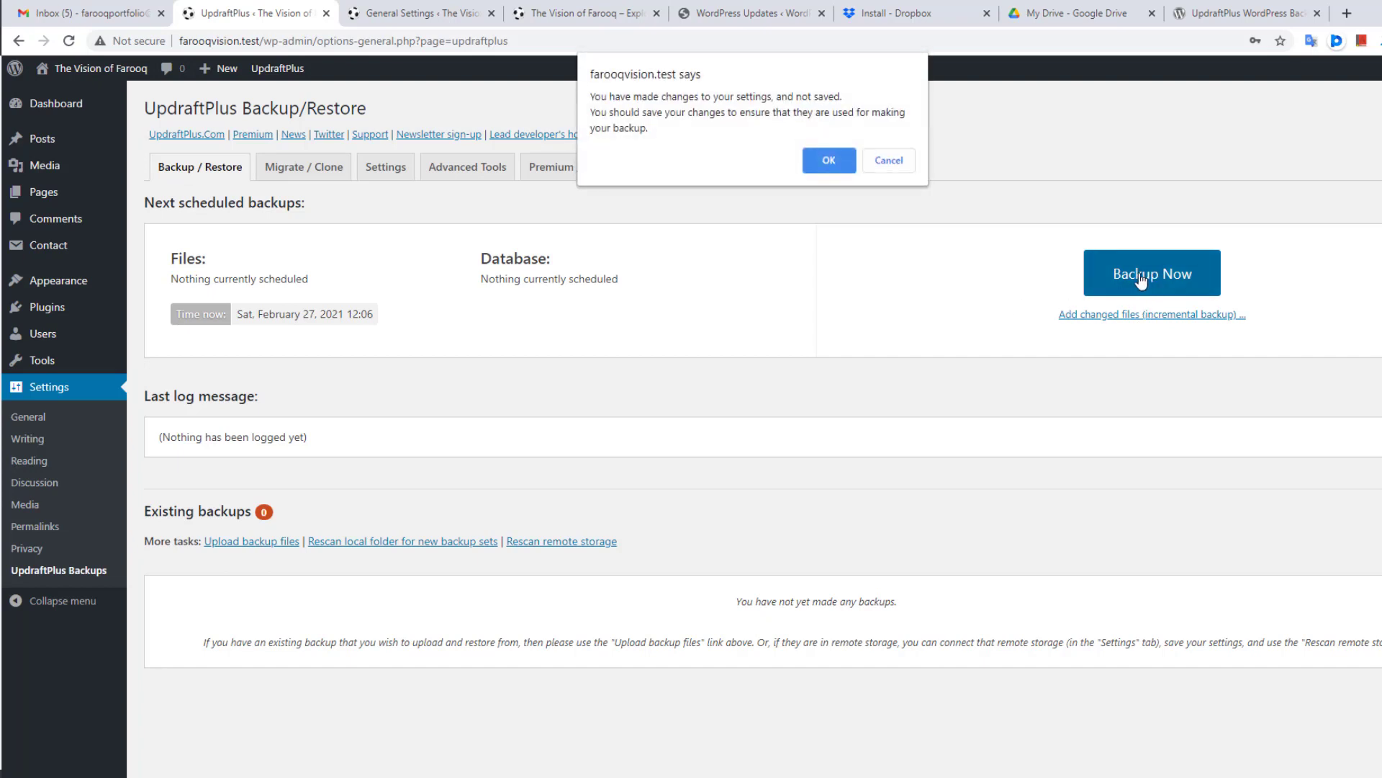
pyautogui.click(820, 160)
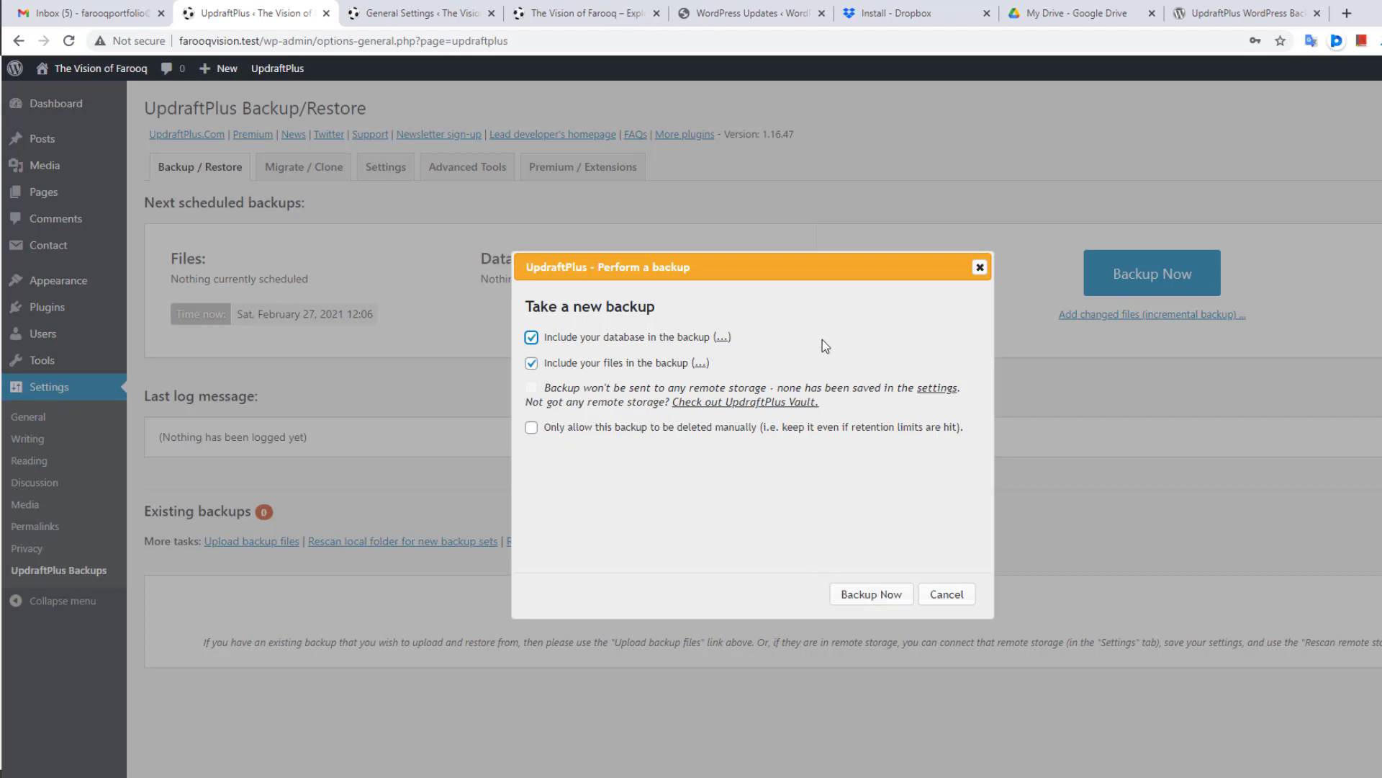
pyautogui.click(865, 593)
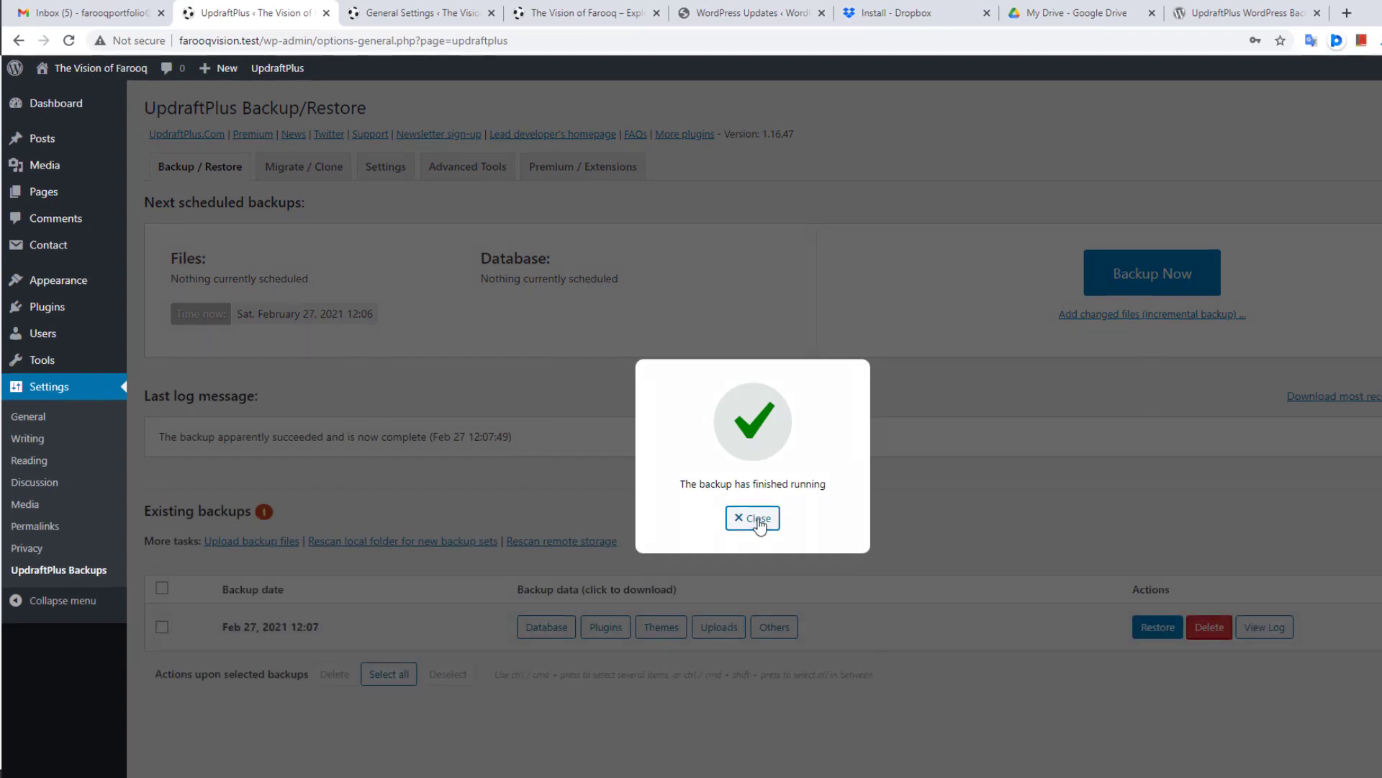
# Step: Close the backup-finished notice and tick the Feb 27, 2021 12:07 backup row
pyautogui.click(759, 520)
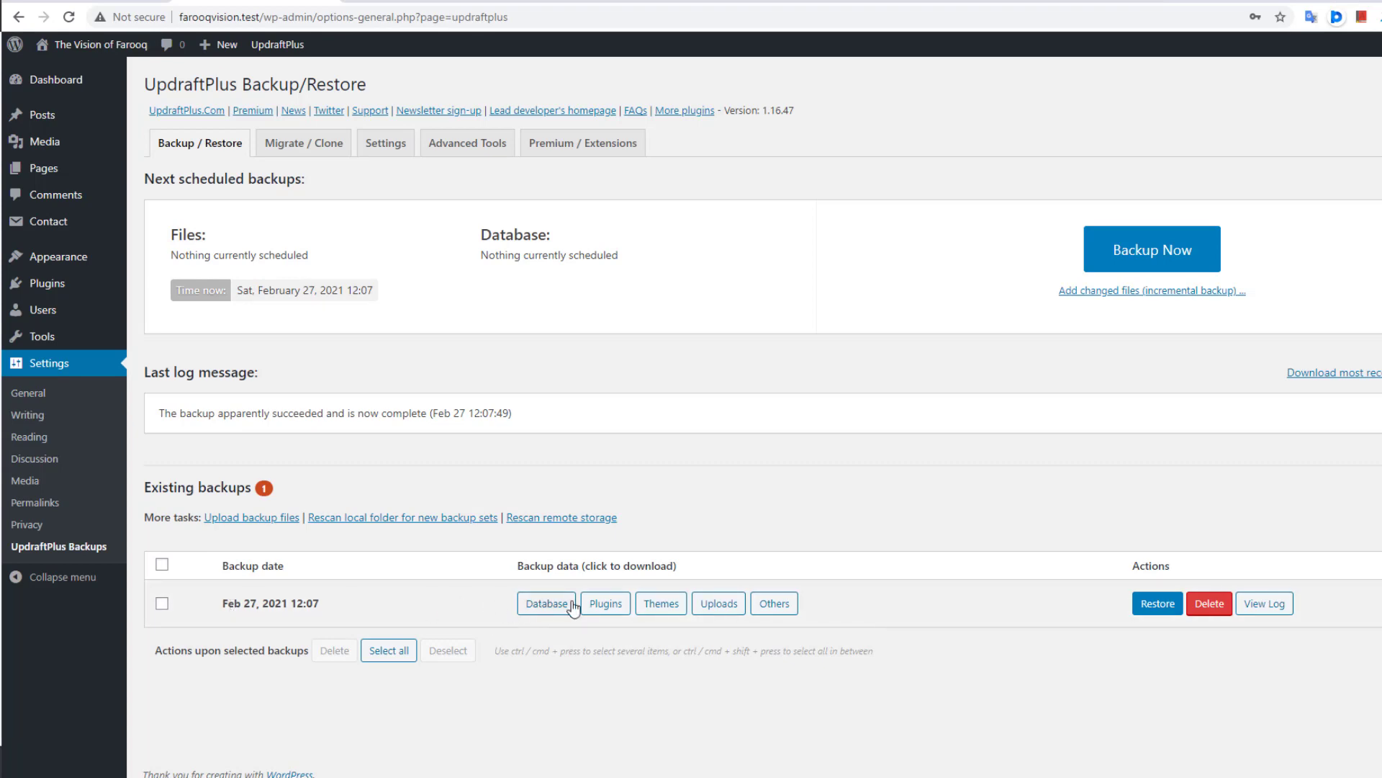
pyautogui.click(162, 605)
# Step: Generate download panels for the backup's Database, Themes, Uploads and Others archives
pyautogui.click(547, 603)
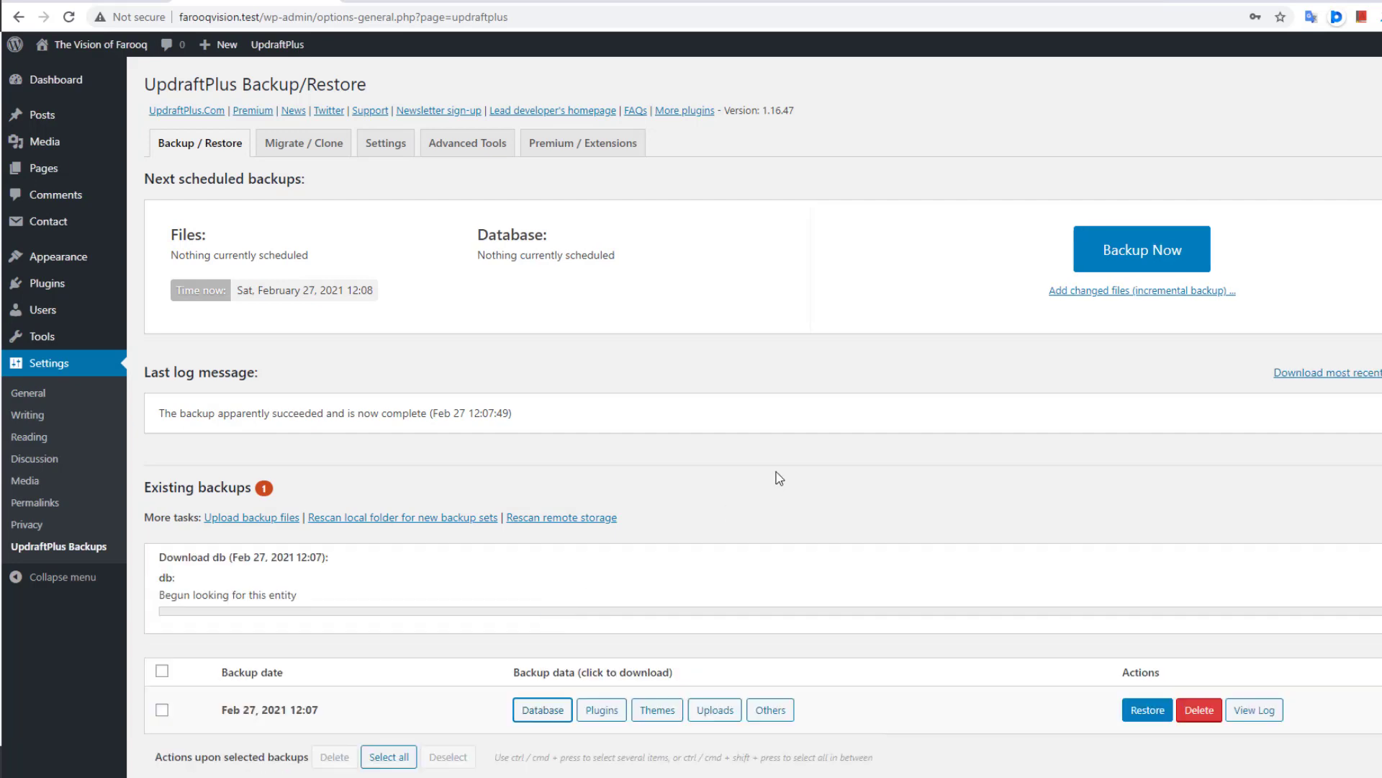
pyautogui.scroll(-1, 776, 472)
pyautogui.scroll(-2, 716, 643)
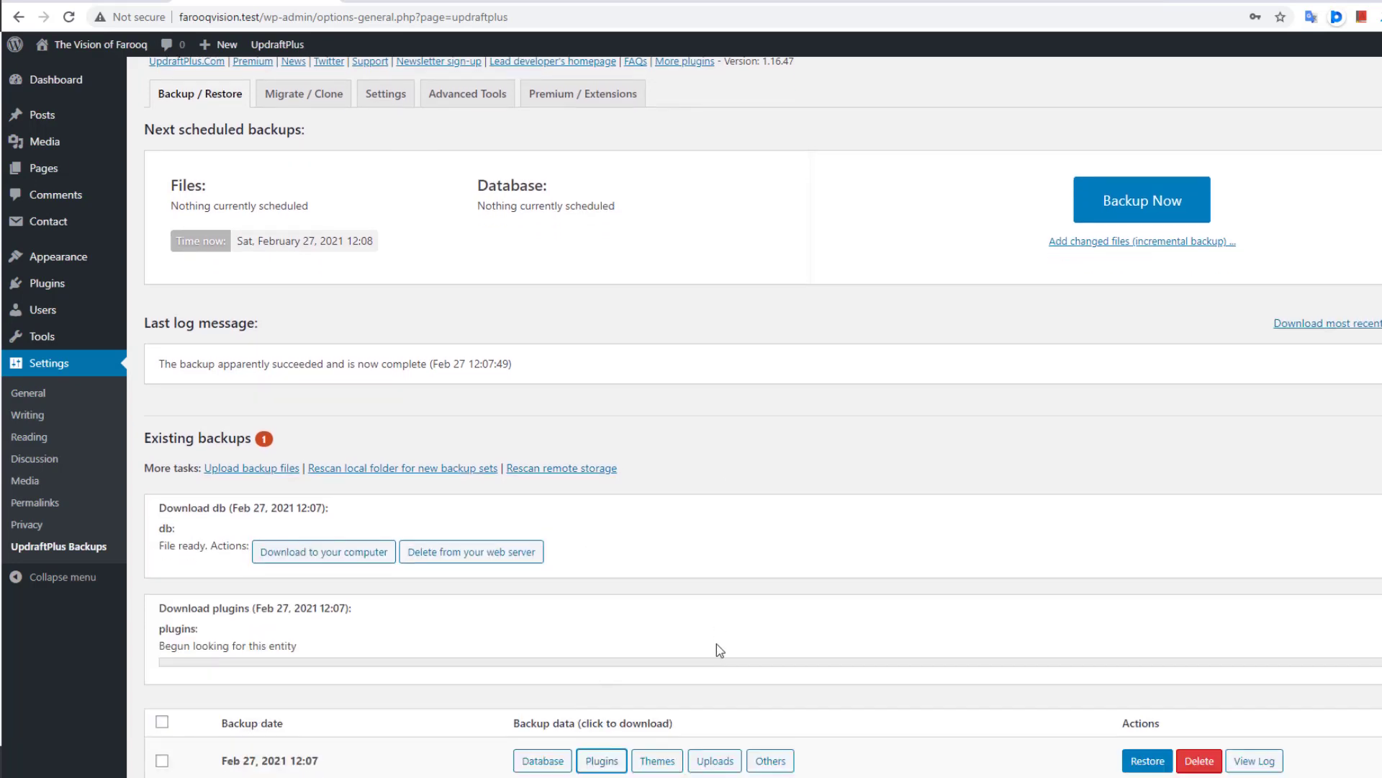
pyautogui.click(657, 746)
pyautogui.scroll(-1, 805, 588)
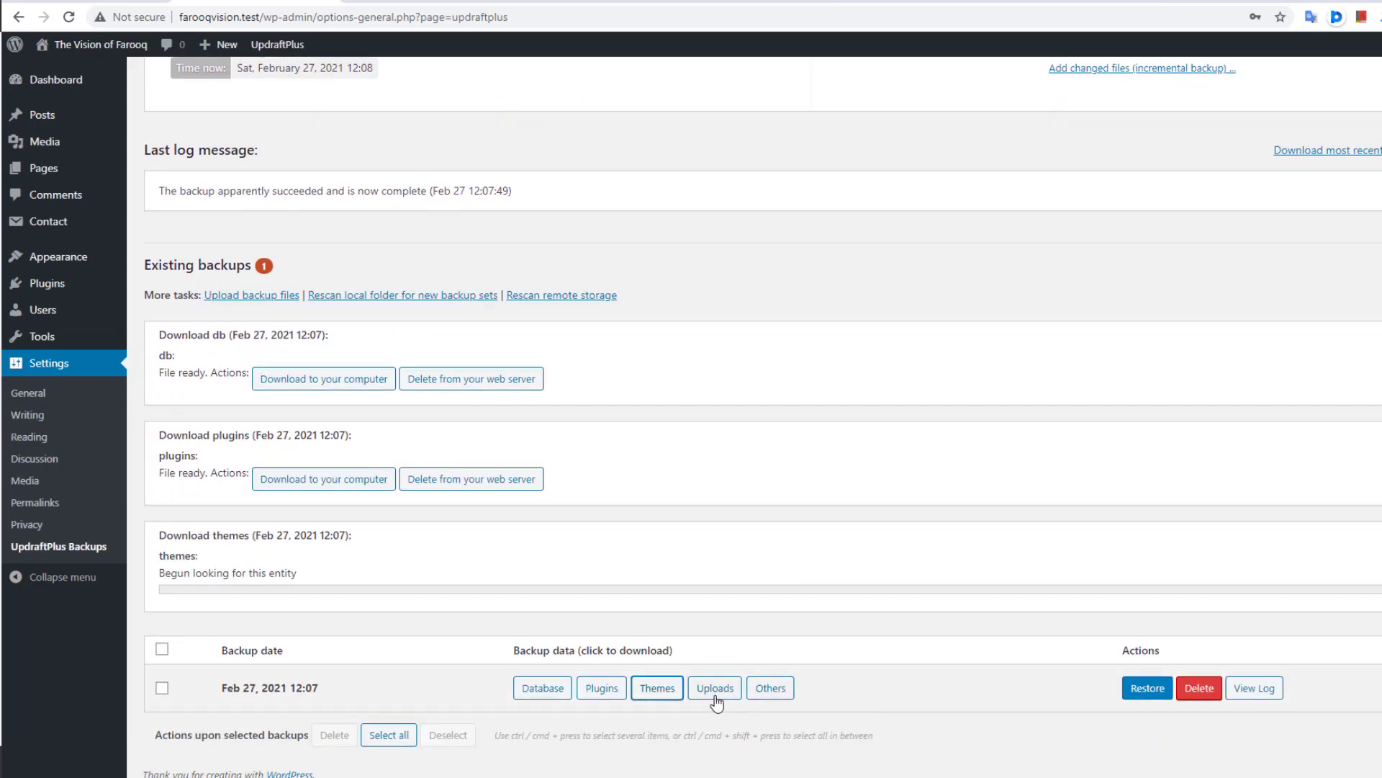
pyautogui.click(715, 691)
pyautogui.click(770, 690)
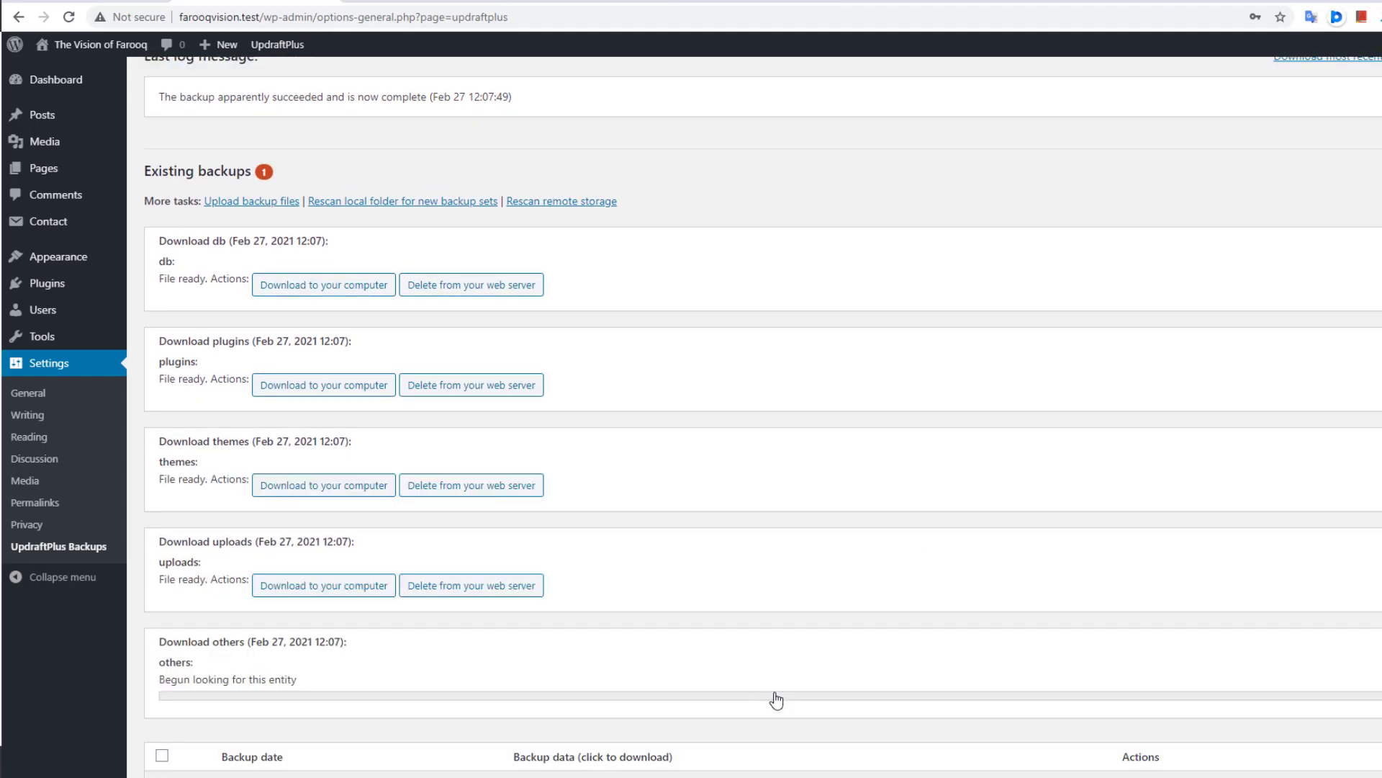
pyautogui.scroll(-1, 831, 569)
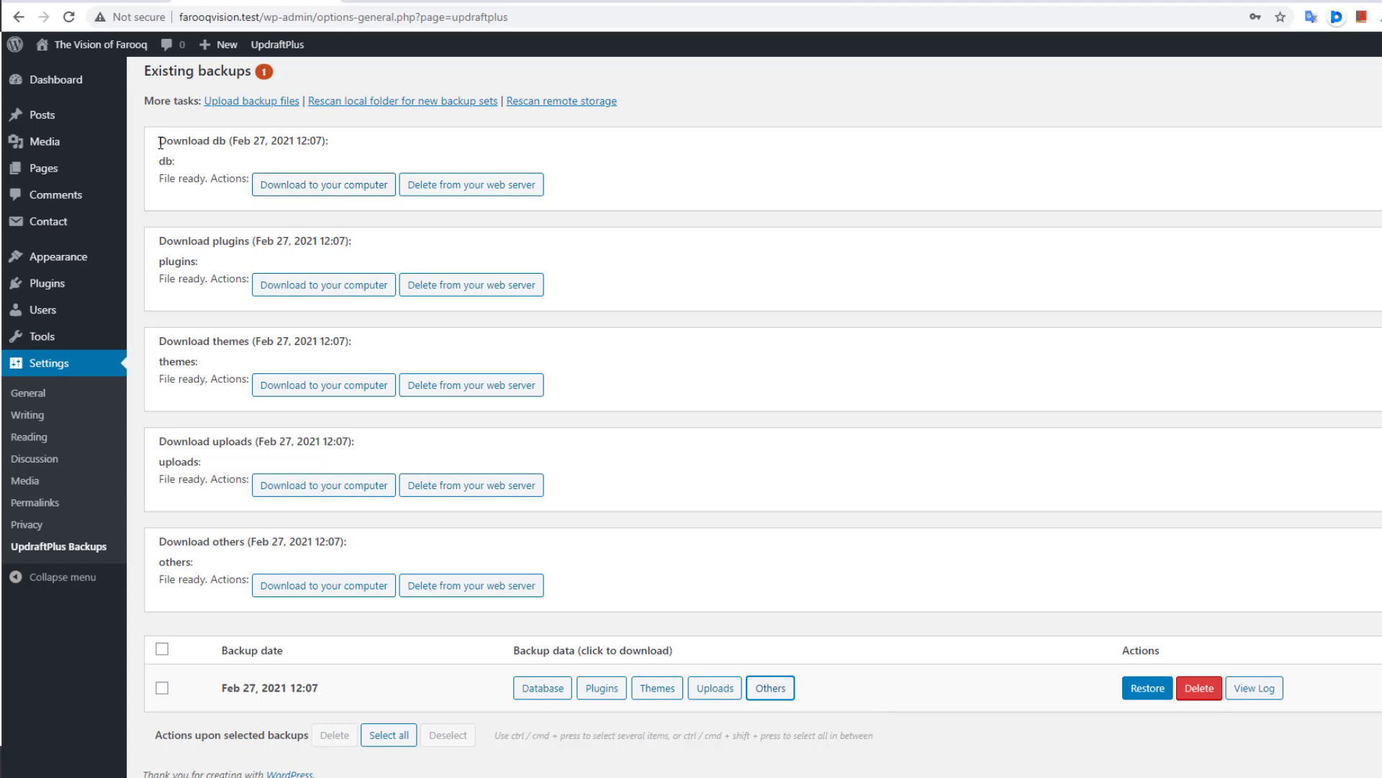
pyautogui.moveTo(160, 143); pyautogui.dragTo(225, 145)
pyautogui.click(220, 150)
# Step: Create a FarooqVisionBackUp folder in Downloads and save the database archive into it
pyautogui.click(324, 189)
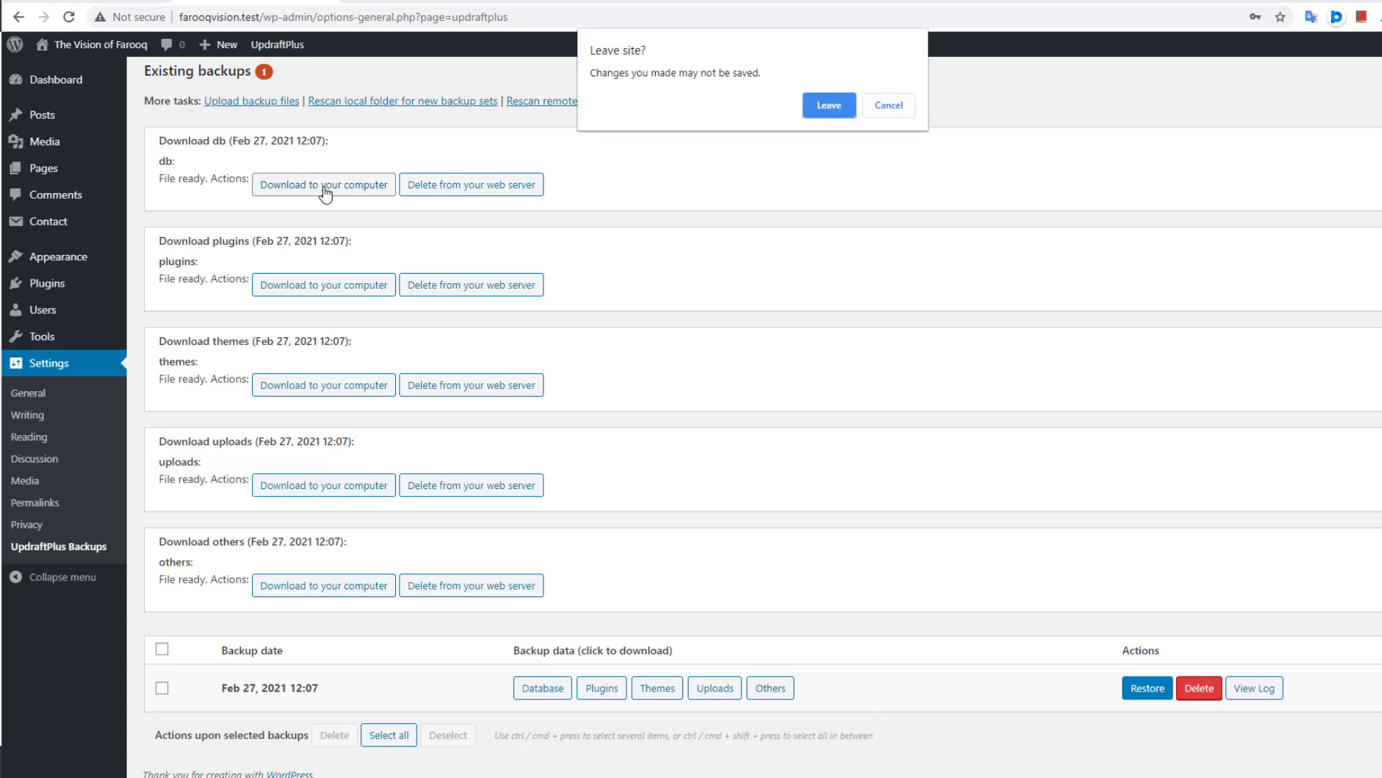
pyautogui.click(829, 107)
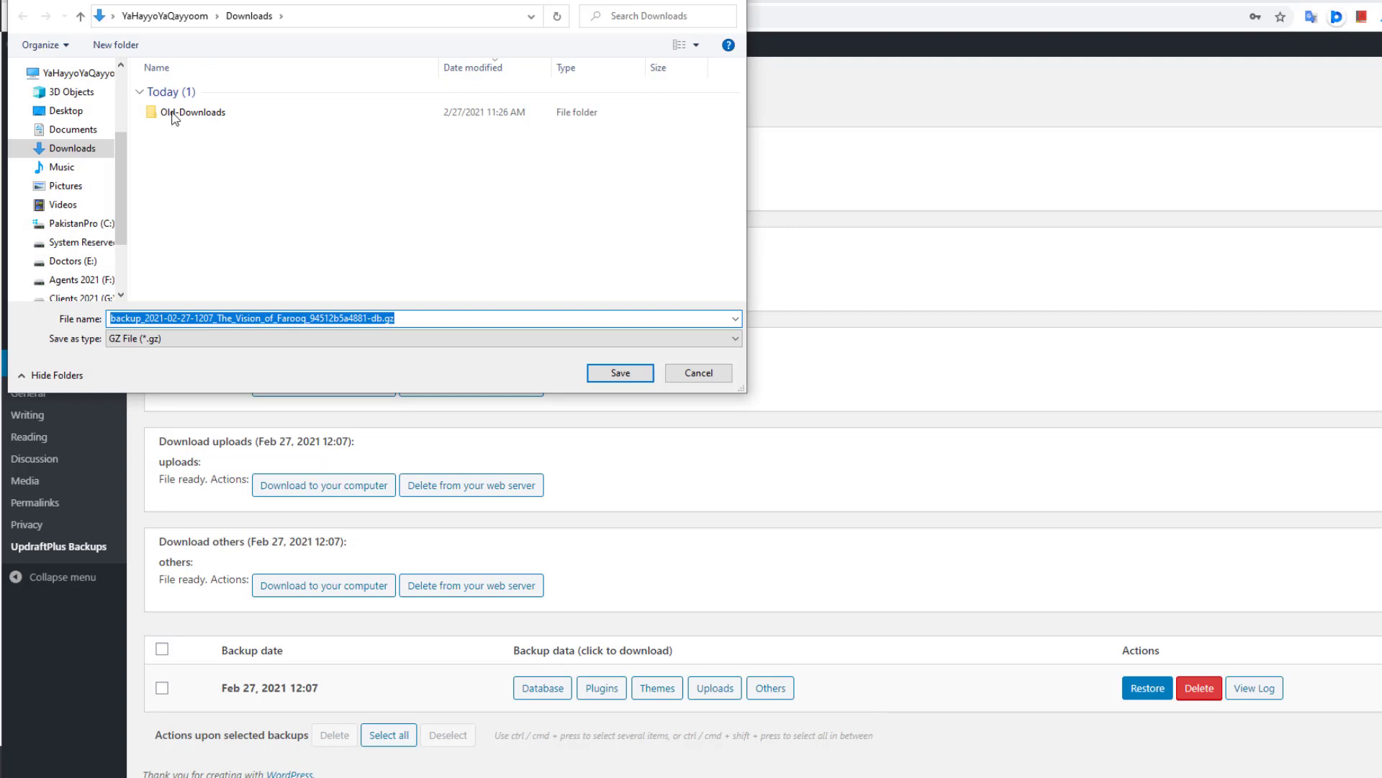
pyautogui.click(116, 45)
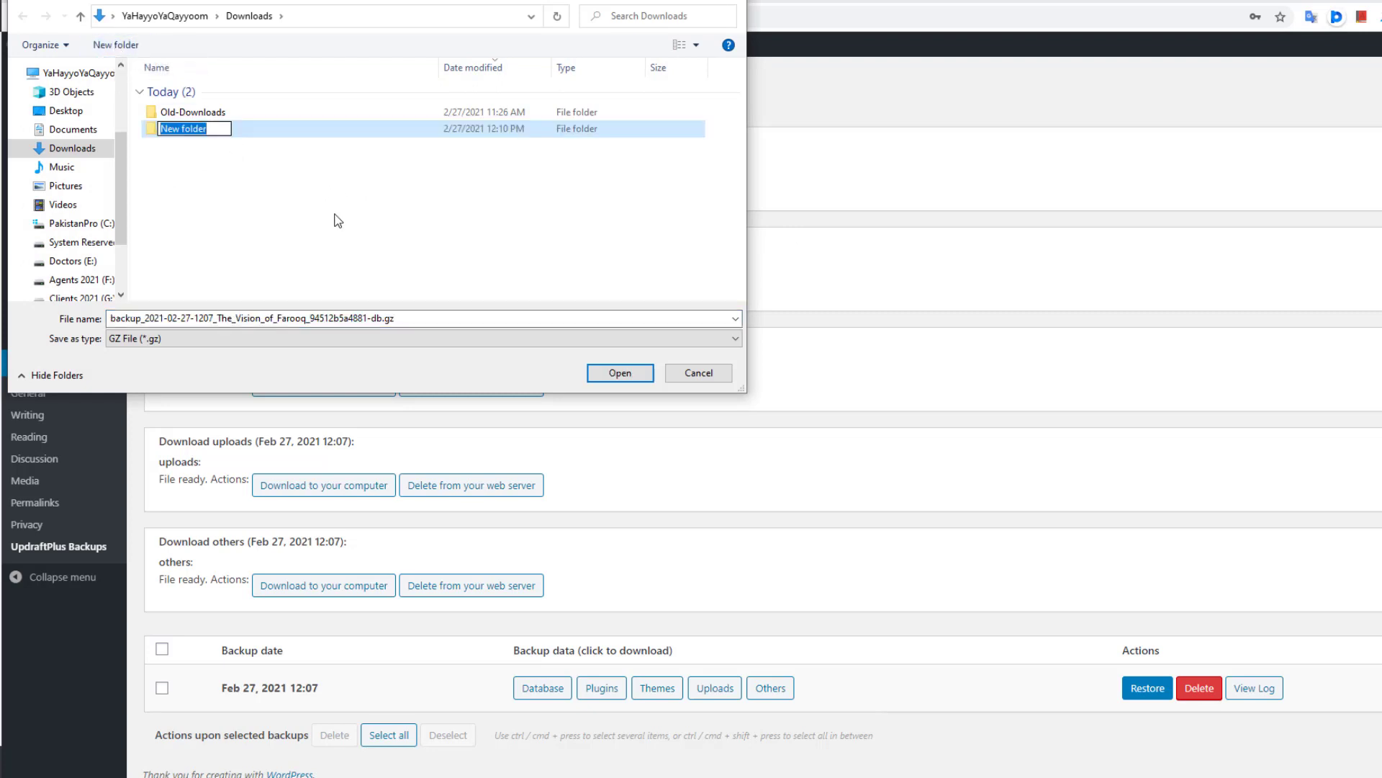
pyautogui.write('Farooq')
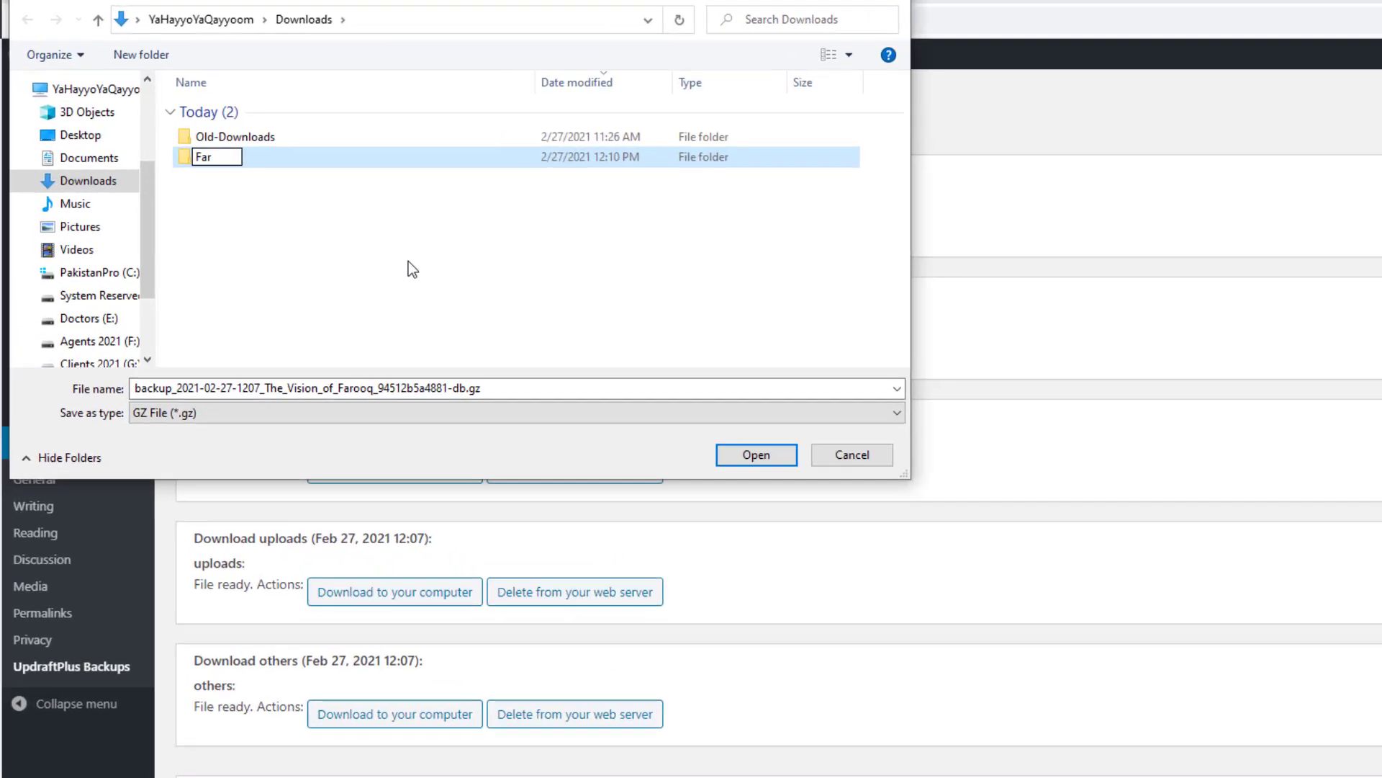
pyautogui.write('Vision')
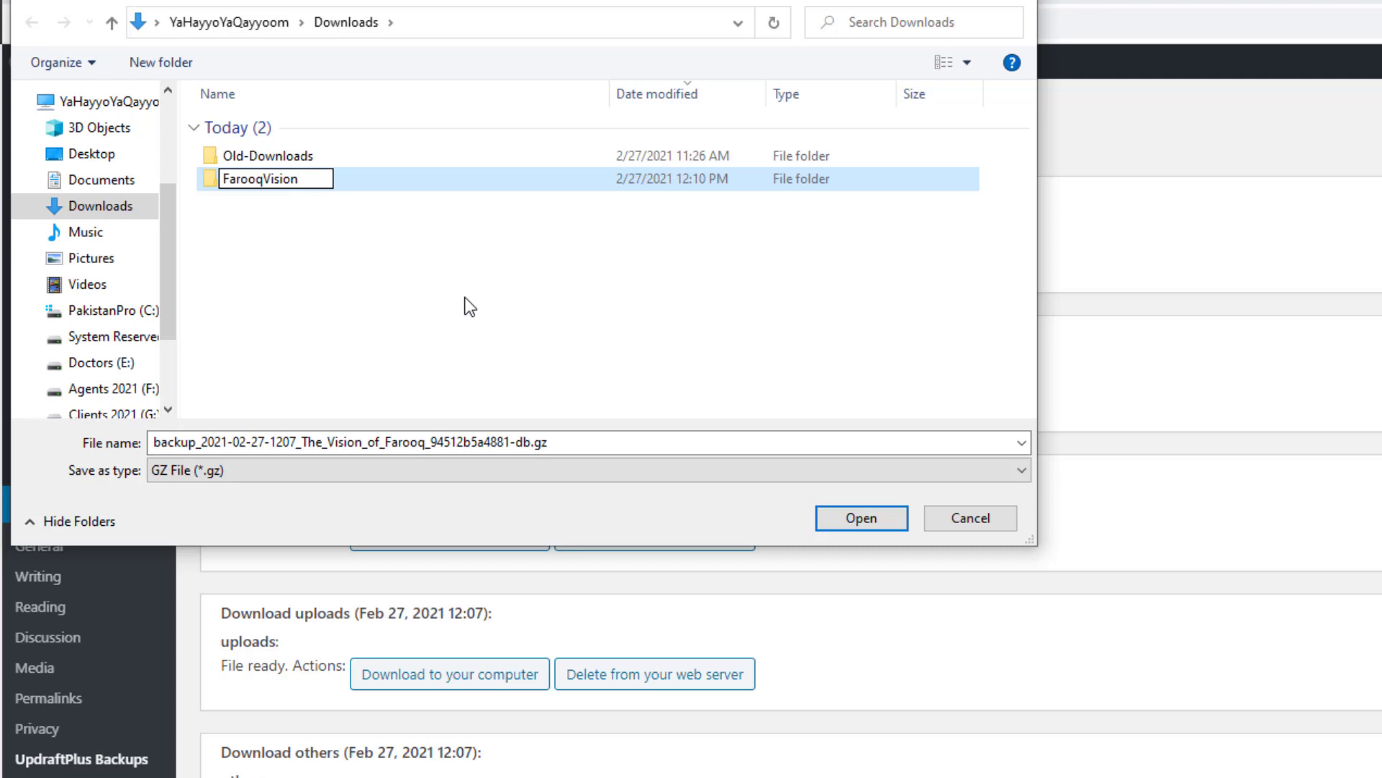
pyautogui.write('BackUp')
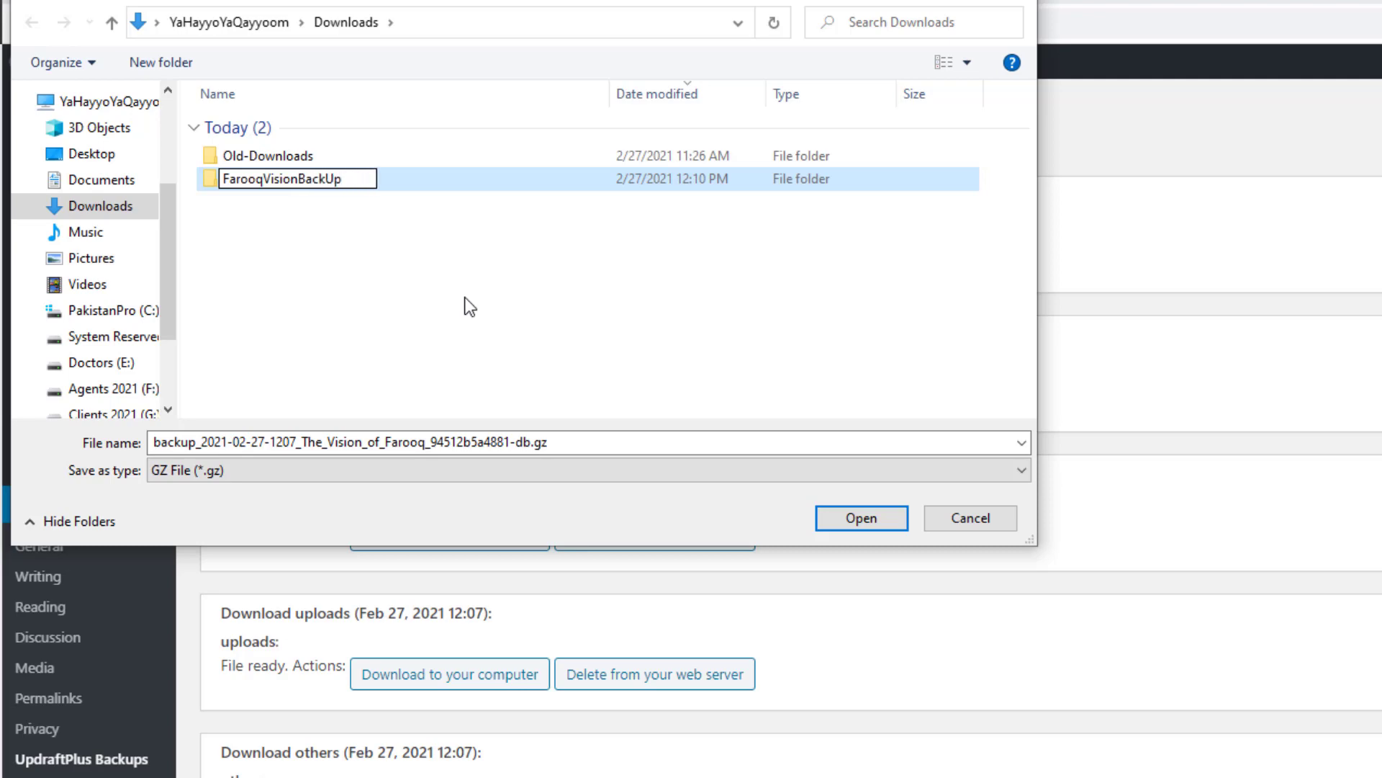
pyautogui.click(457, 295)
pyautogui.doubleClick(308, 179)
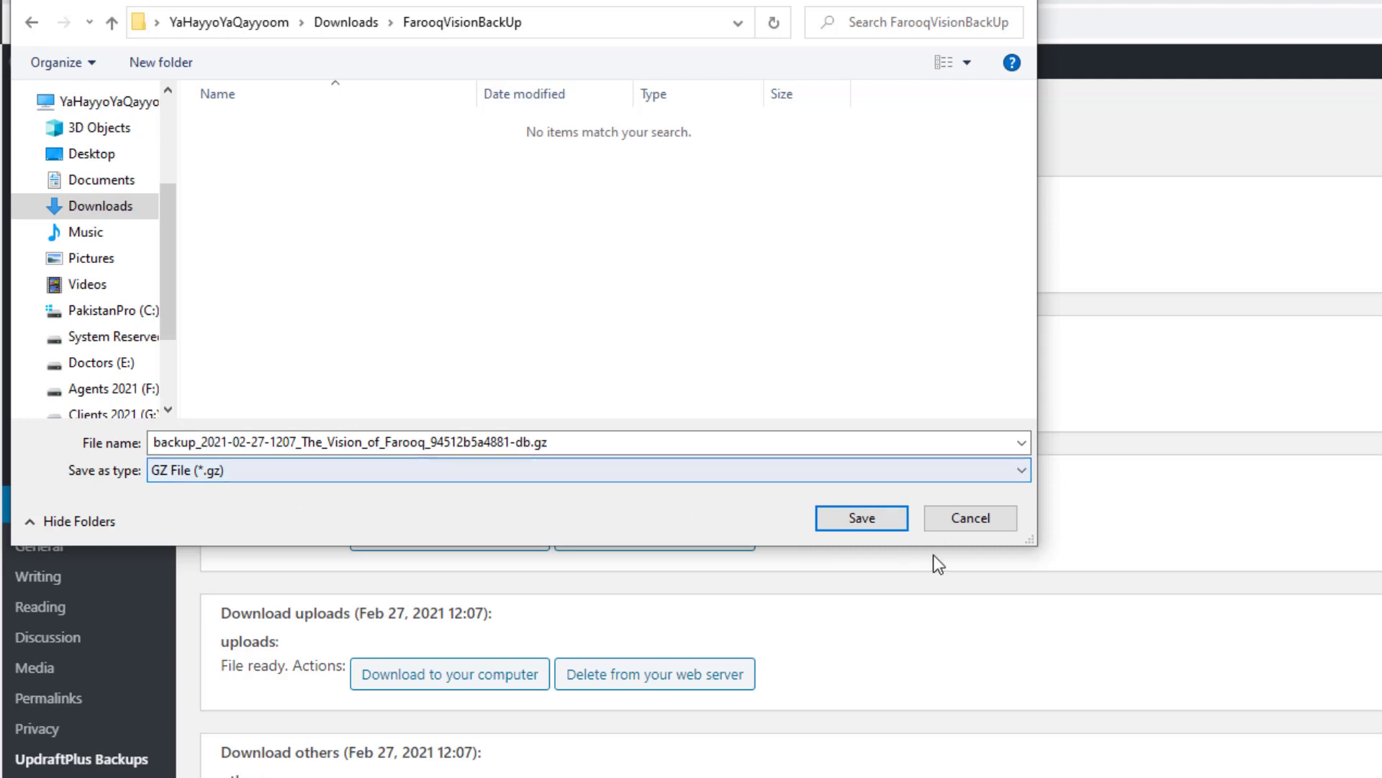
pyautogui.click(860, 524)
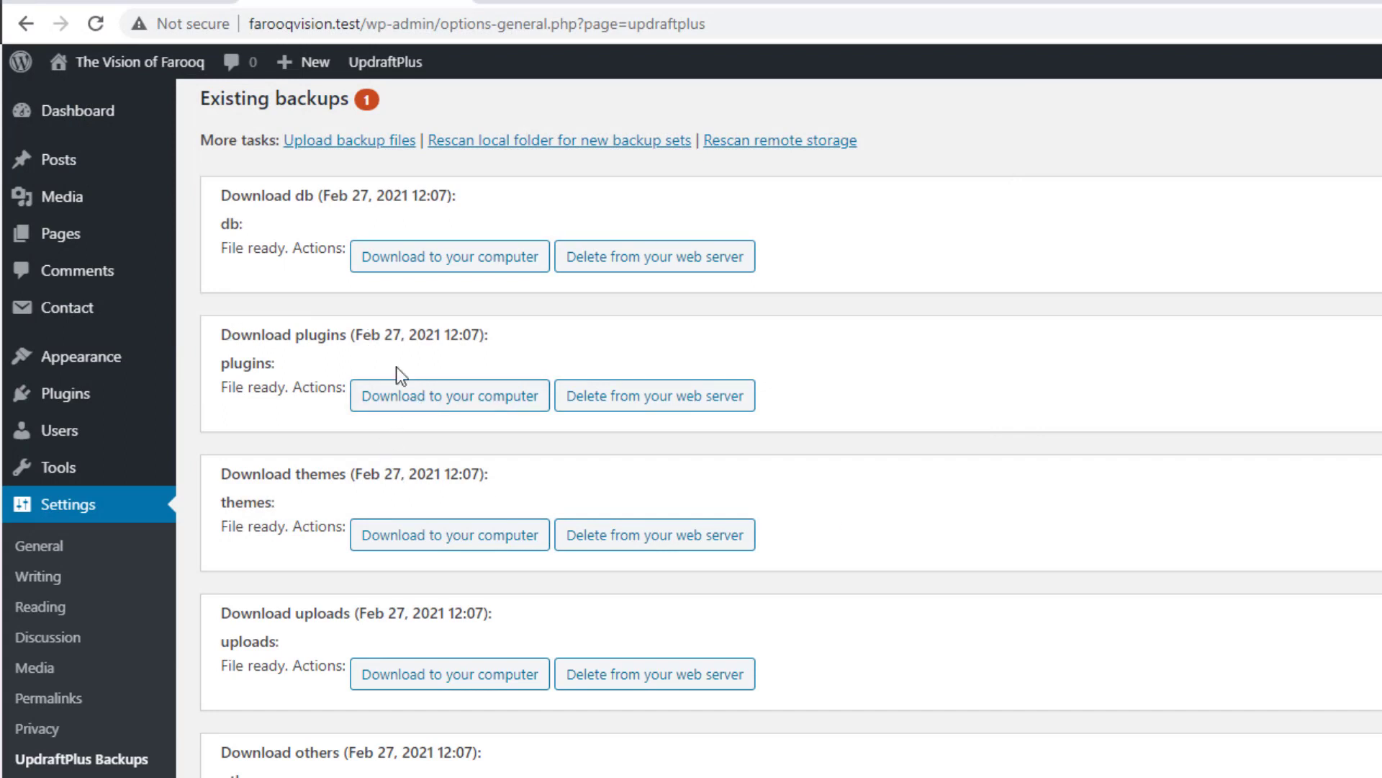
# Step: Download the plugins, themes, uploads and others archives into FarooqVisionBackUp
pyautogui.click(446, 397)
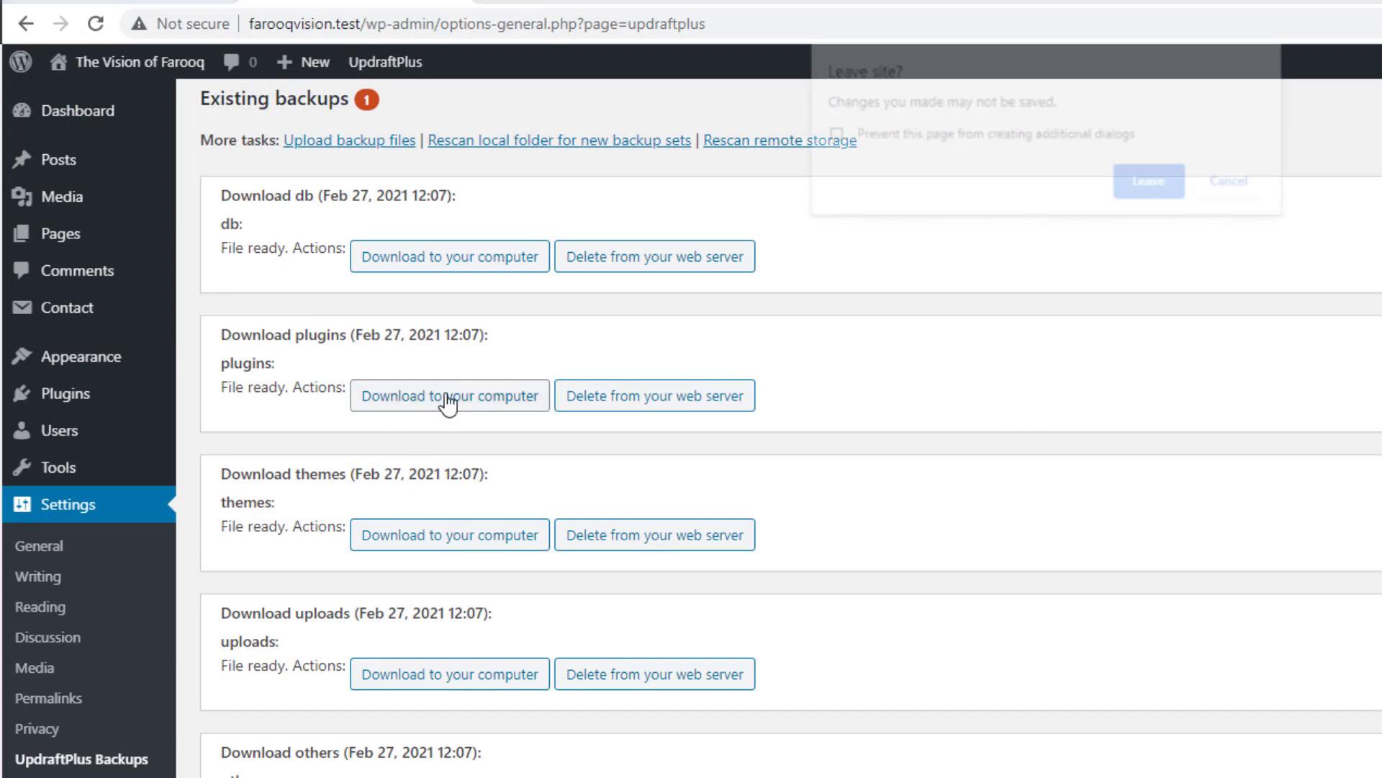
pyautogui.click(1150, 183)
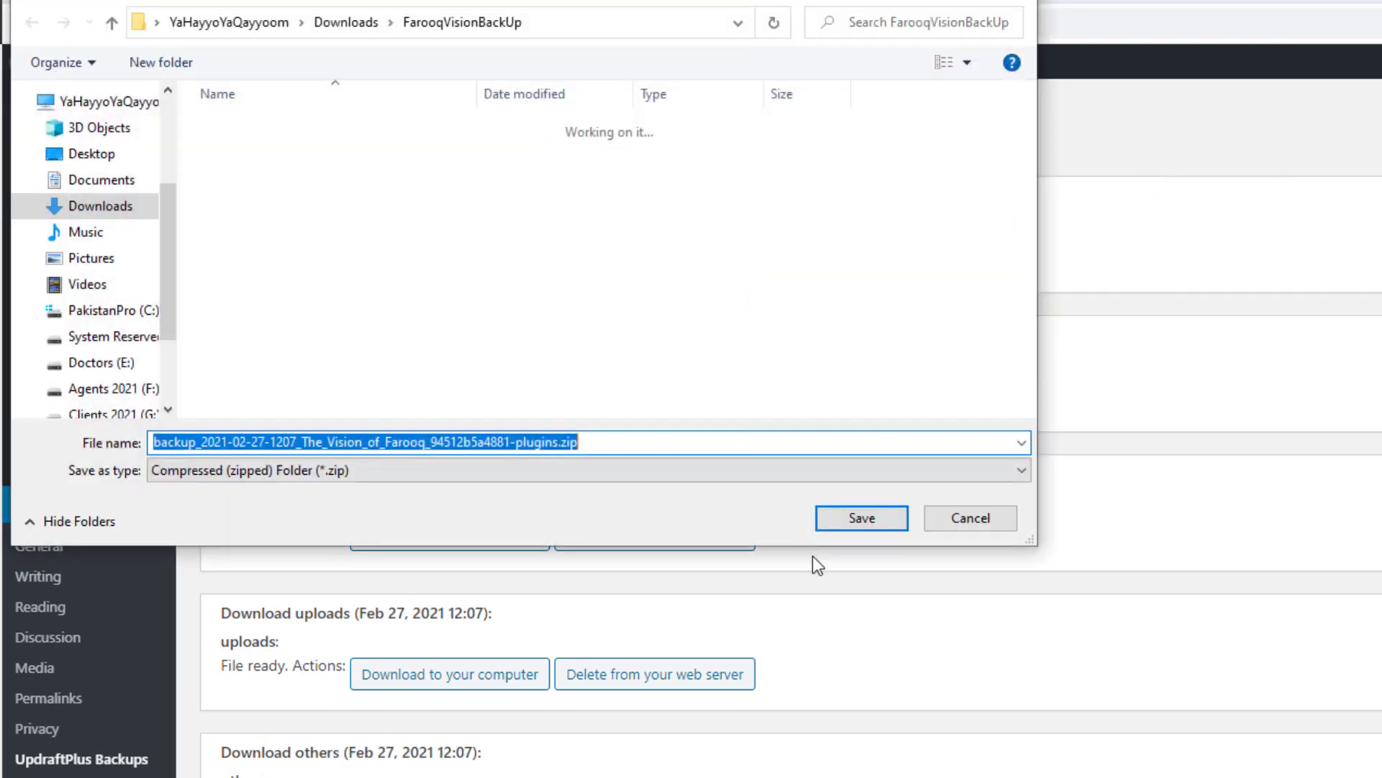
pyautogui.click(858, 512)
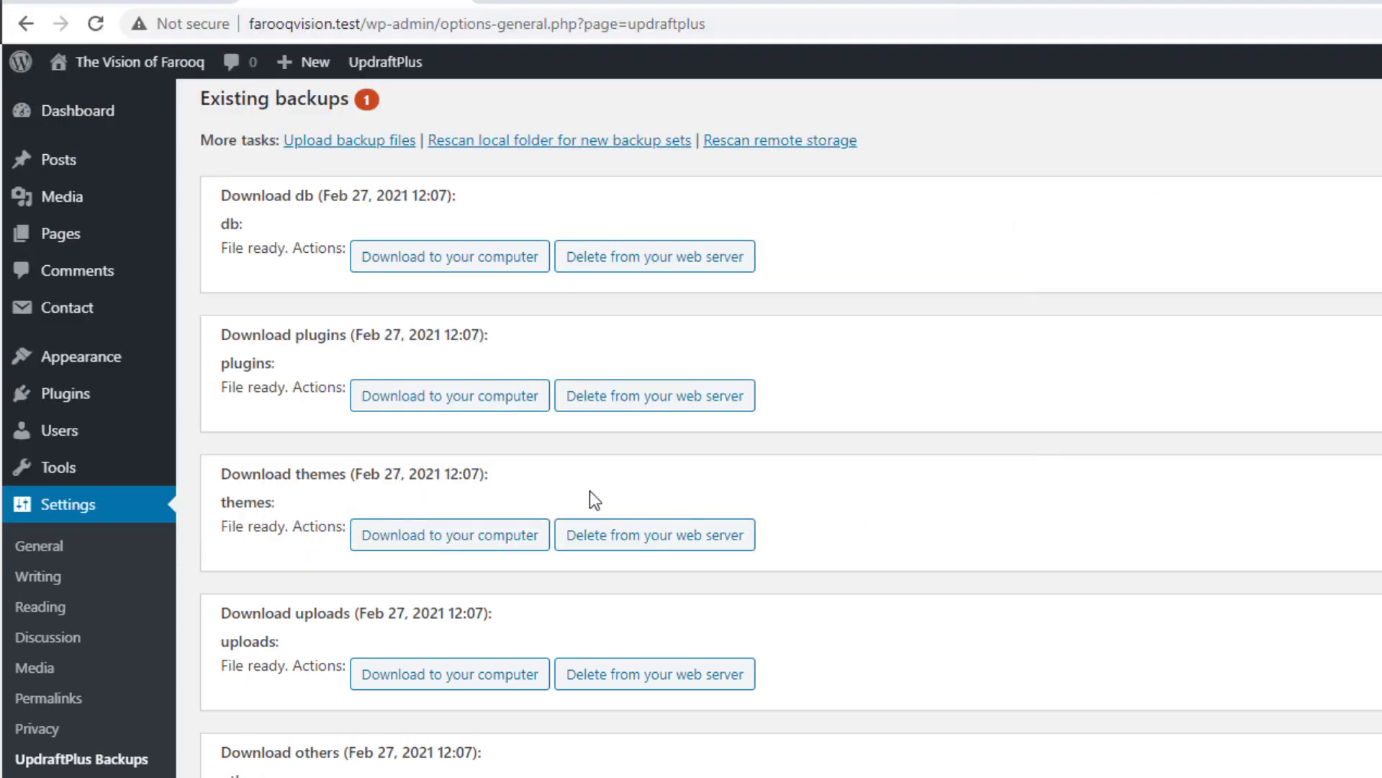
pyautogui.click(464, 549)
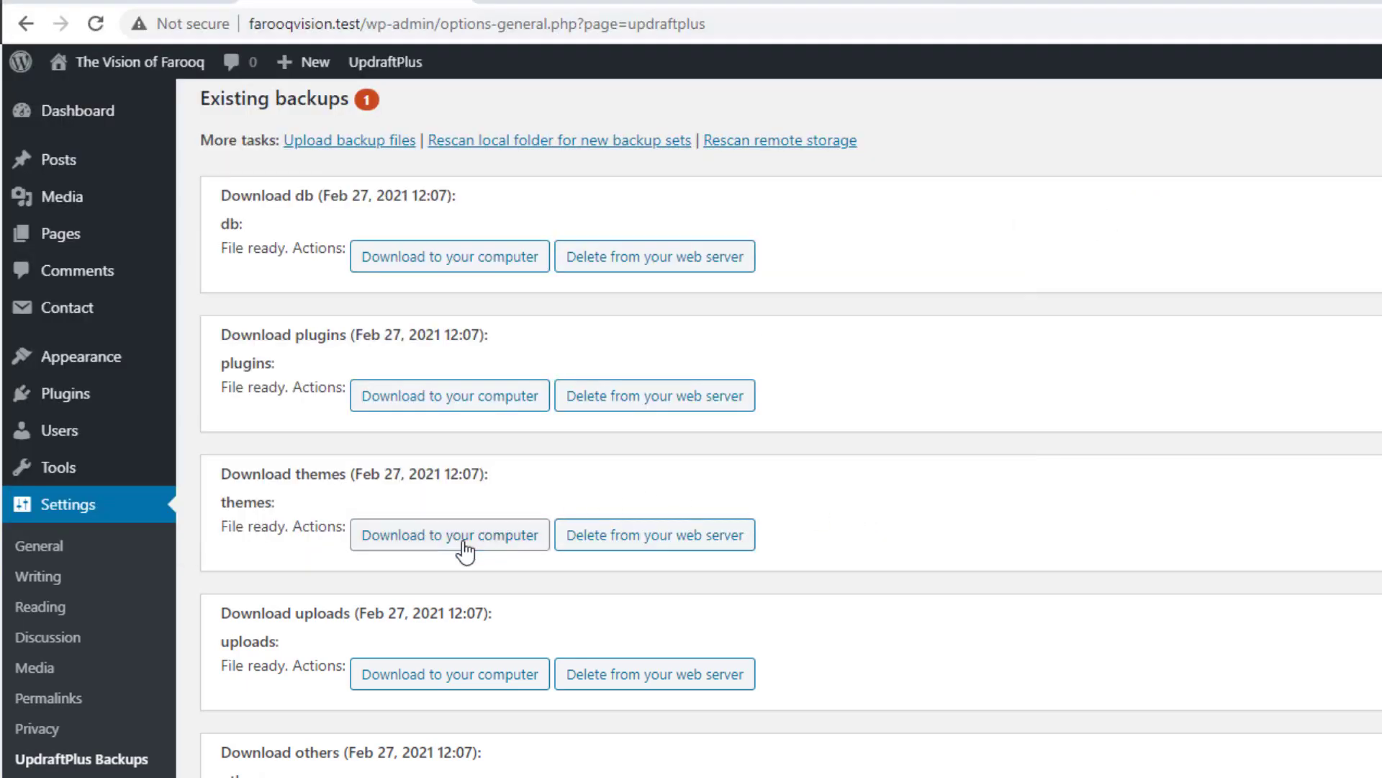
pyautogui.click(1163, 183)
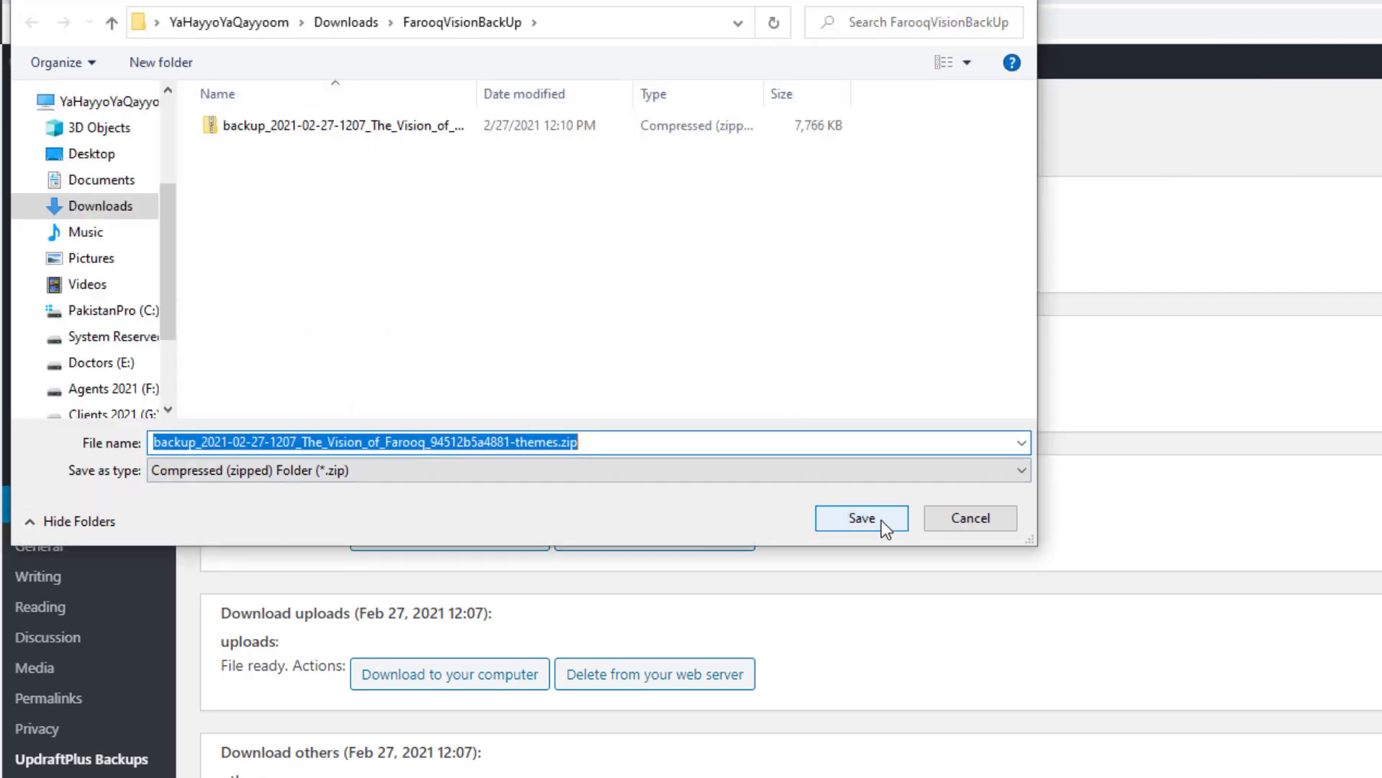
pyautogui.click(881, 520)
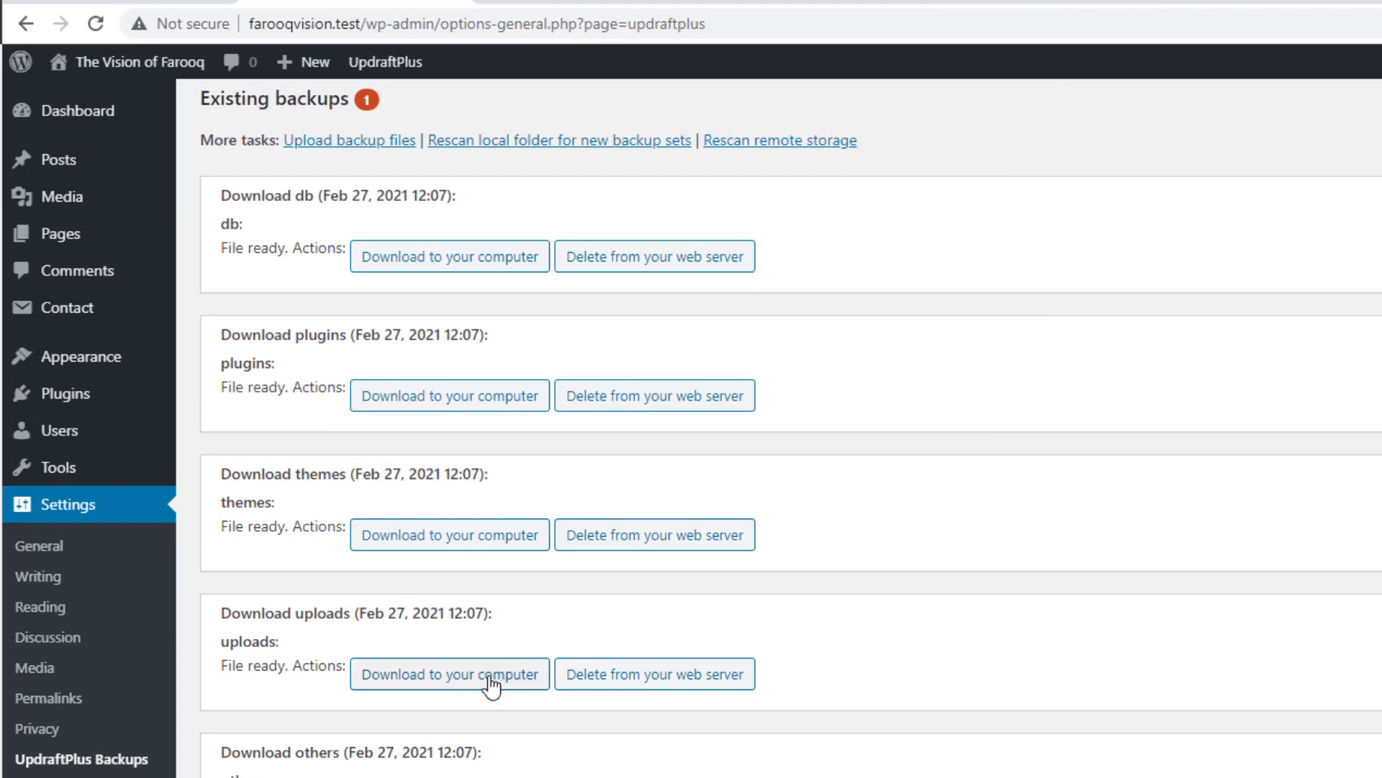
pyautogui.click(490, 683)
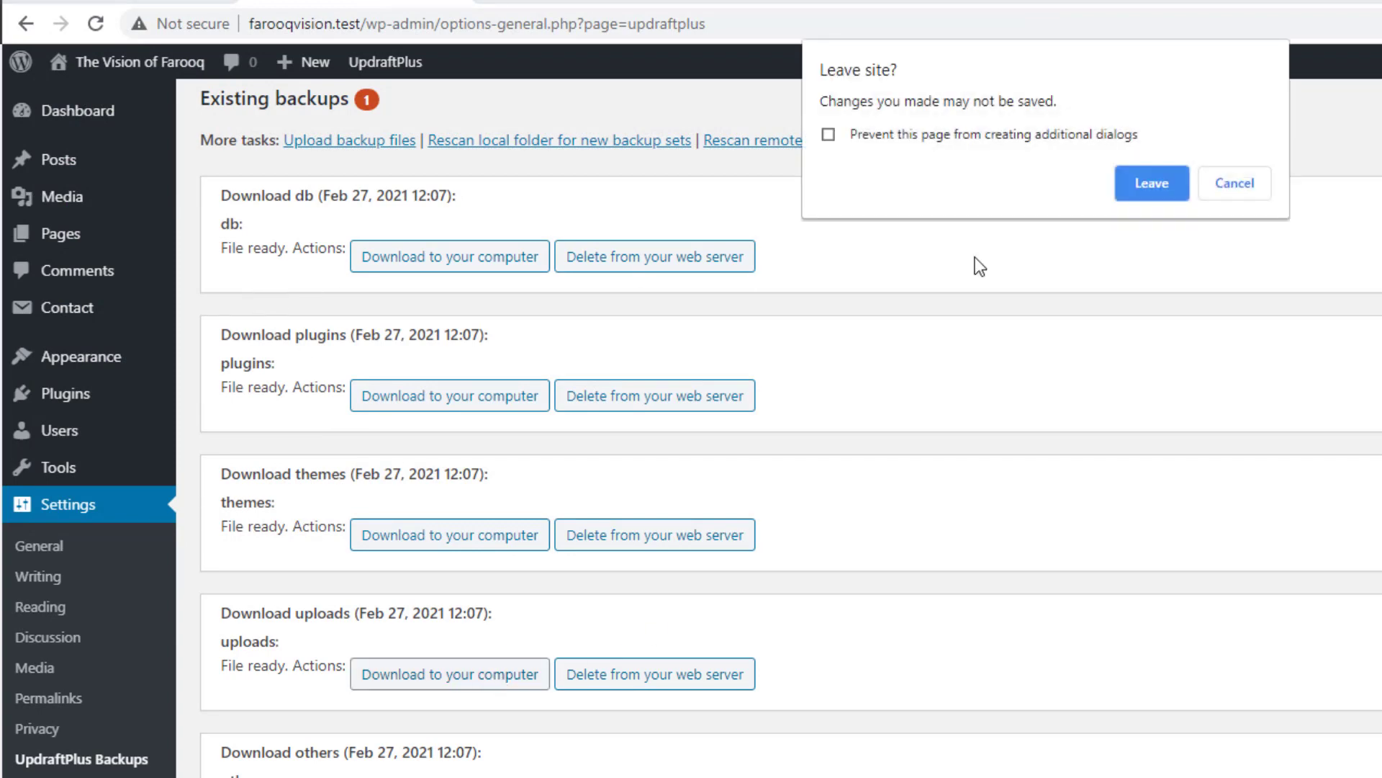
pyautogui.click(1155, 183)
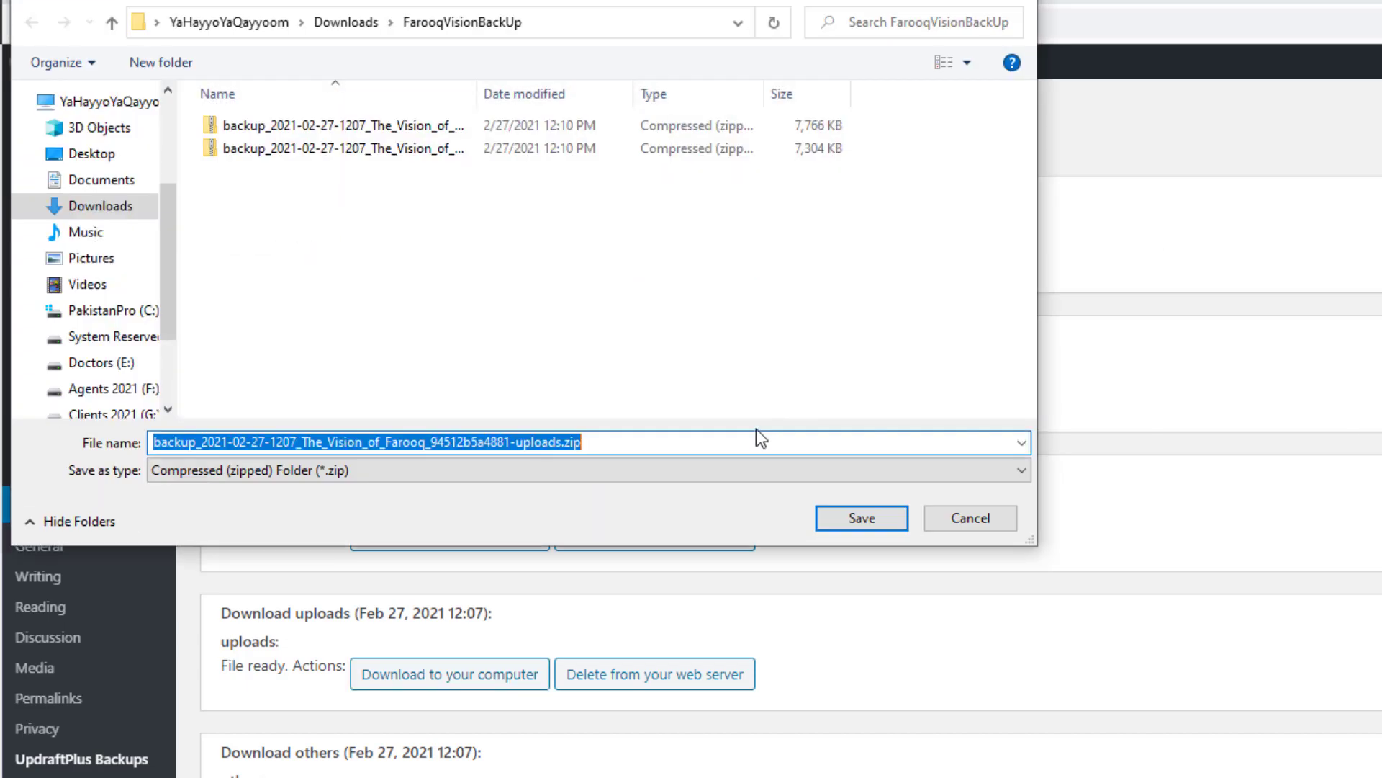
pyautogui.click(860, 516)
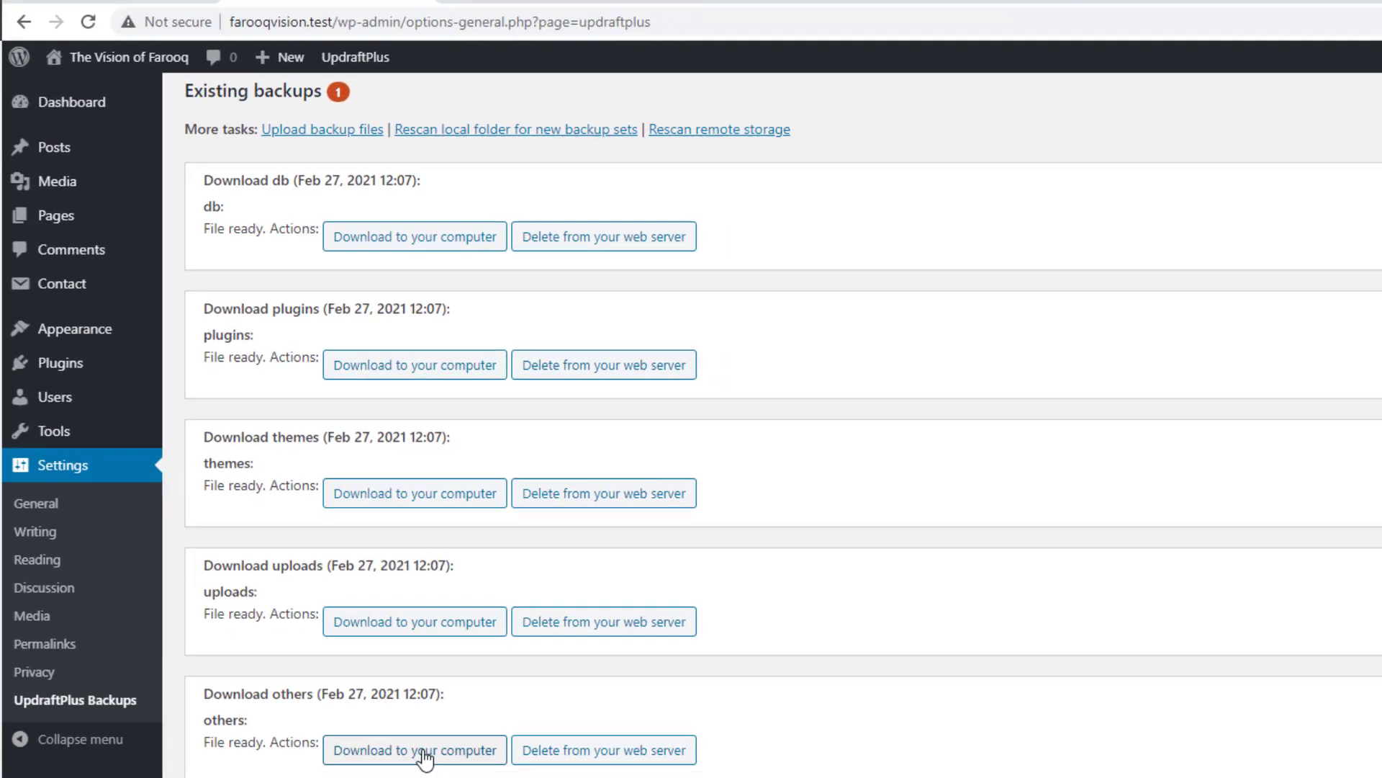
pyautogui.click(425, 751)
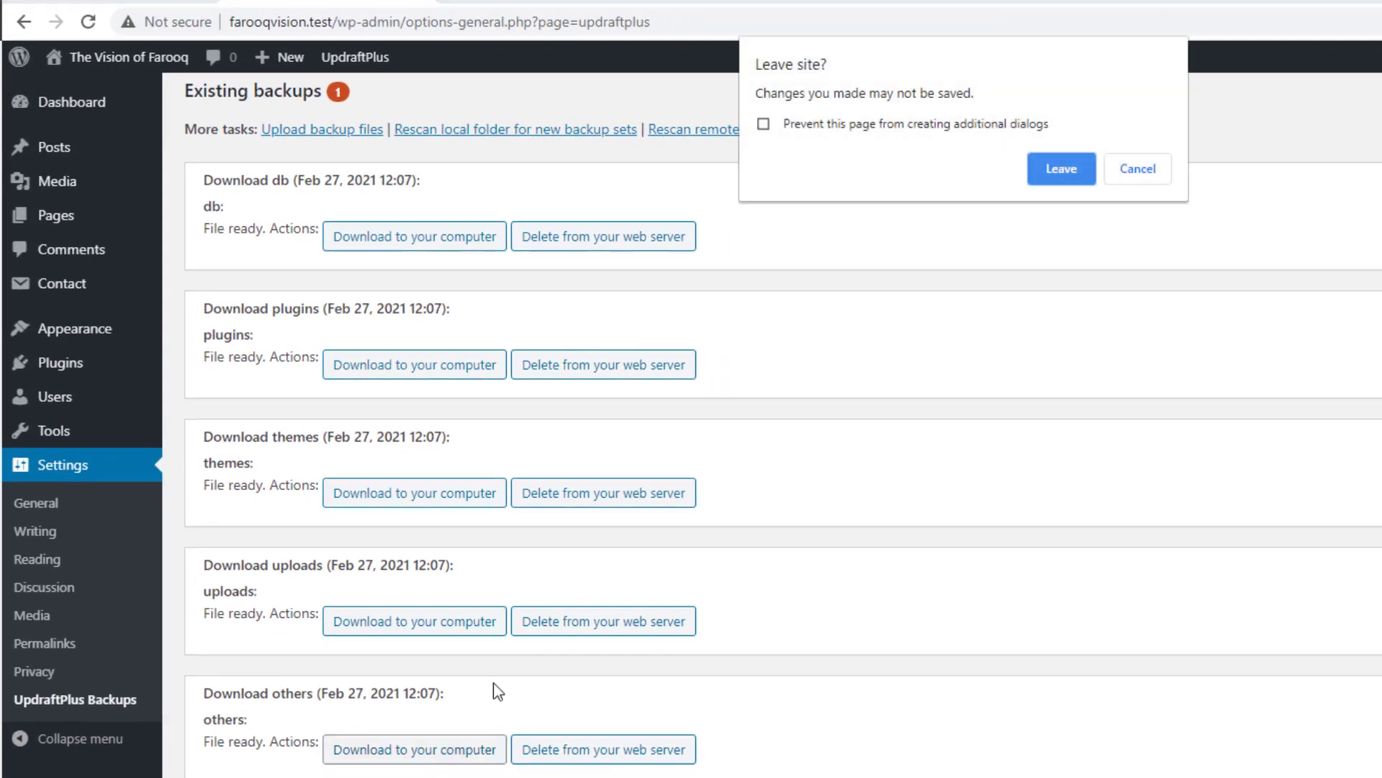
pyautogui.click(1064, 172)
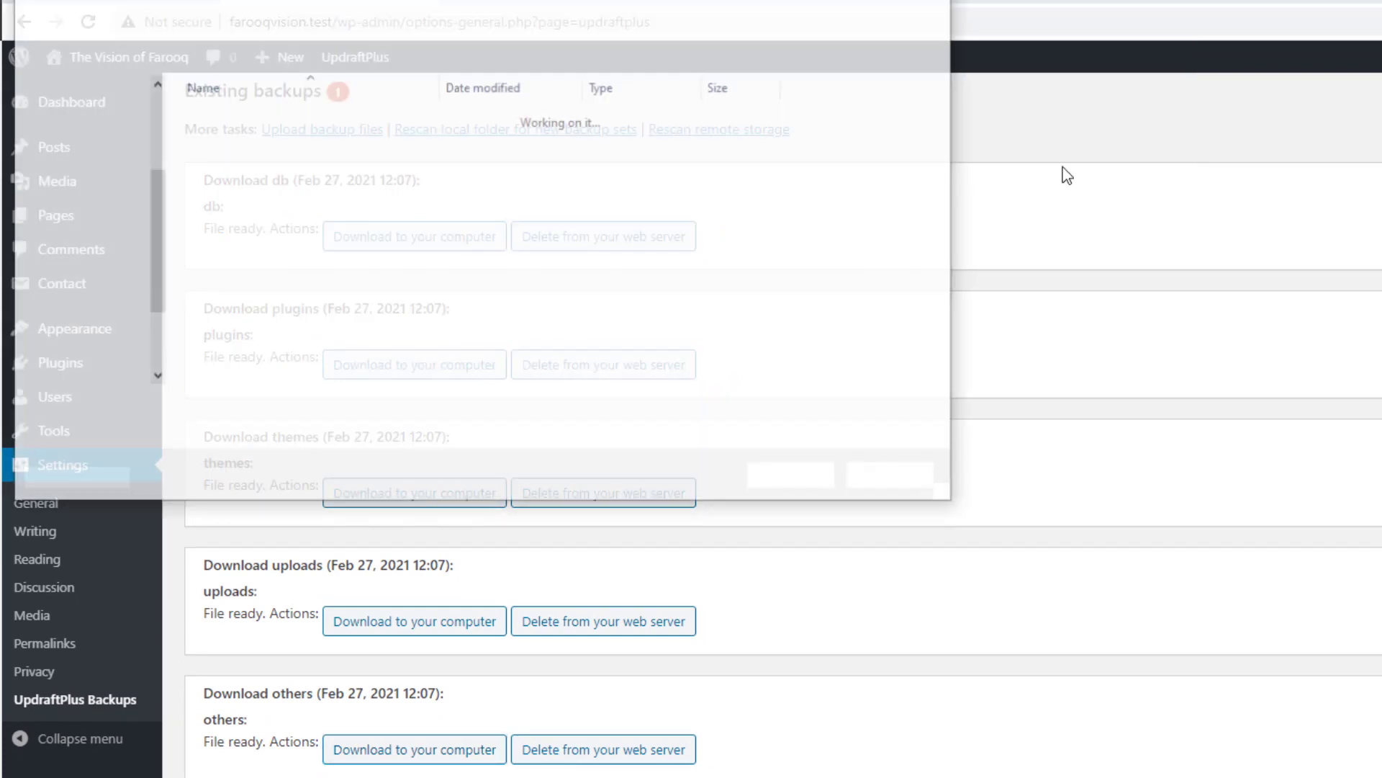
pyautogui.click(821, 478)
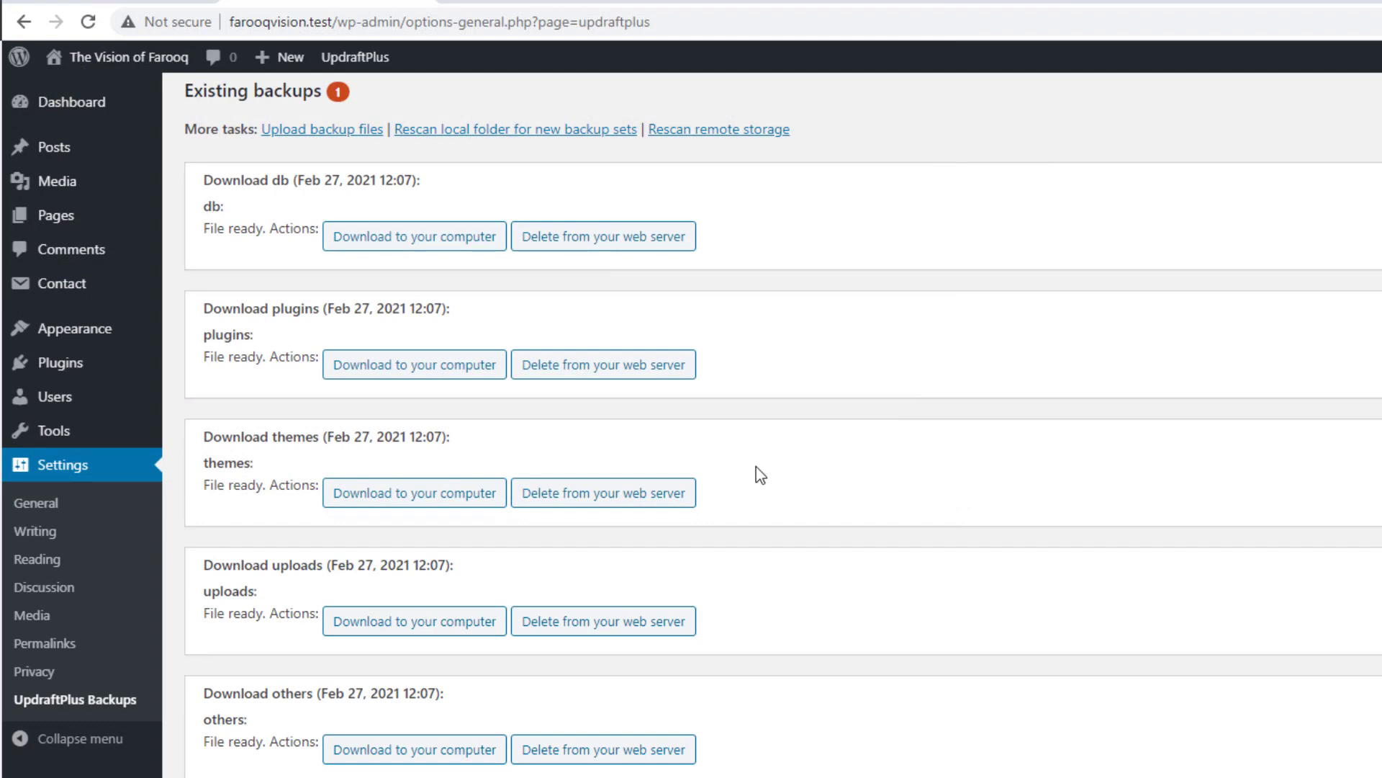
# Step: Reload the UpdraftPlus page to show the Backup/Restore overview with the Feb 27 backup
pyautogui.click(89, 25)
pyautogui.click(1029, 168)
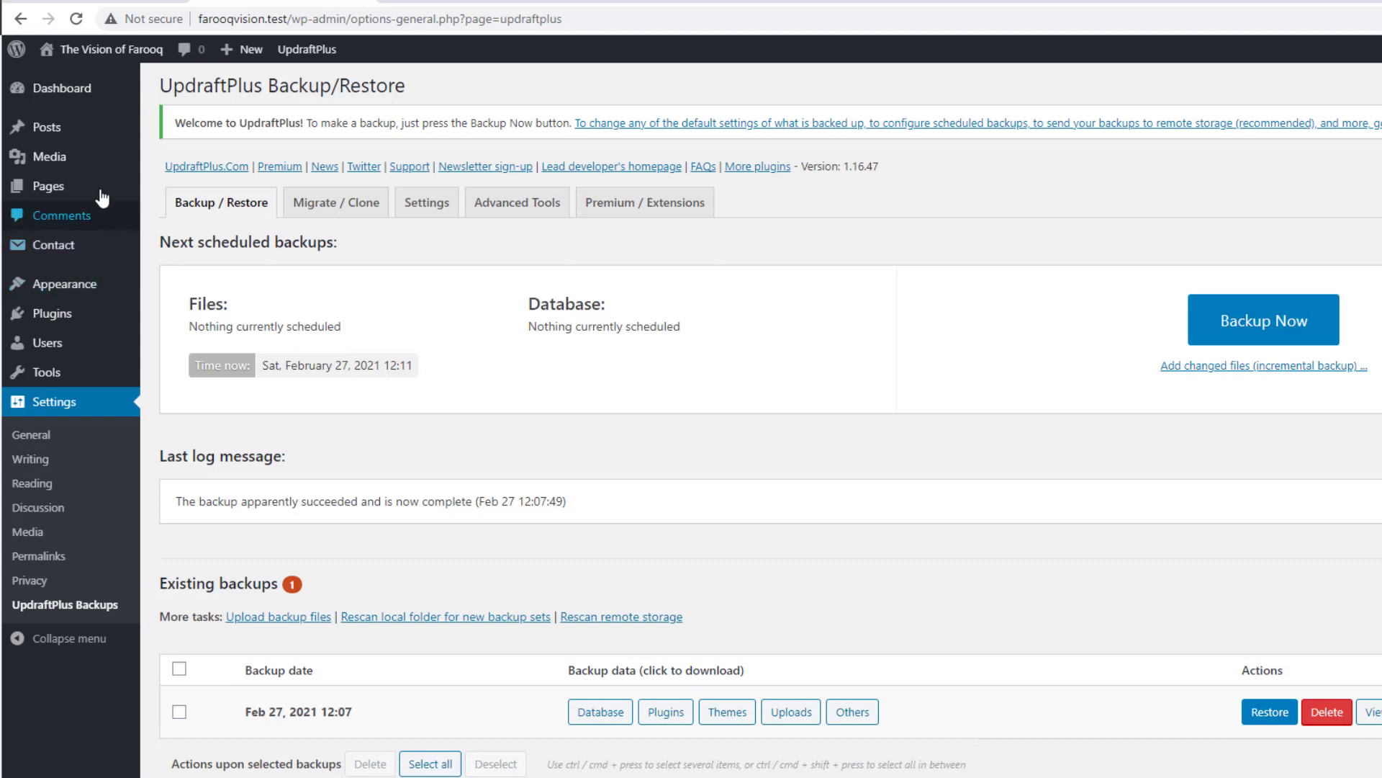
pyautogui.moveTo(46, 185)
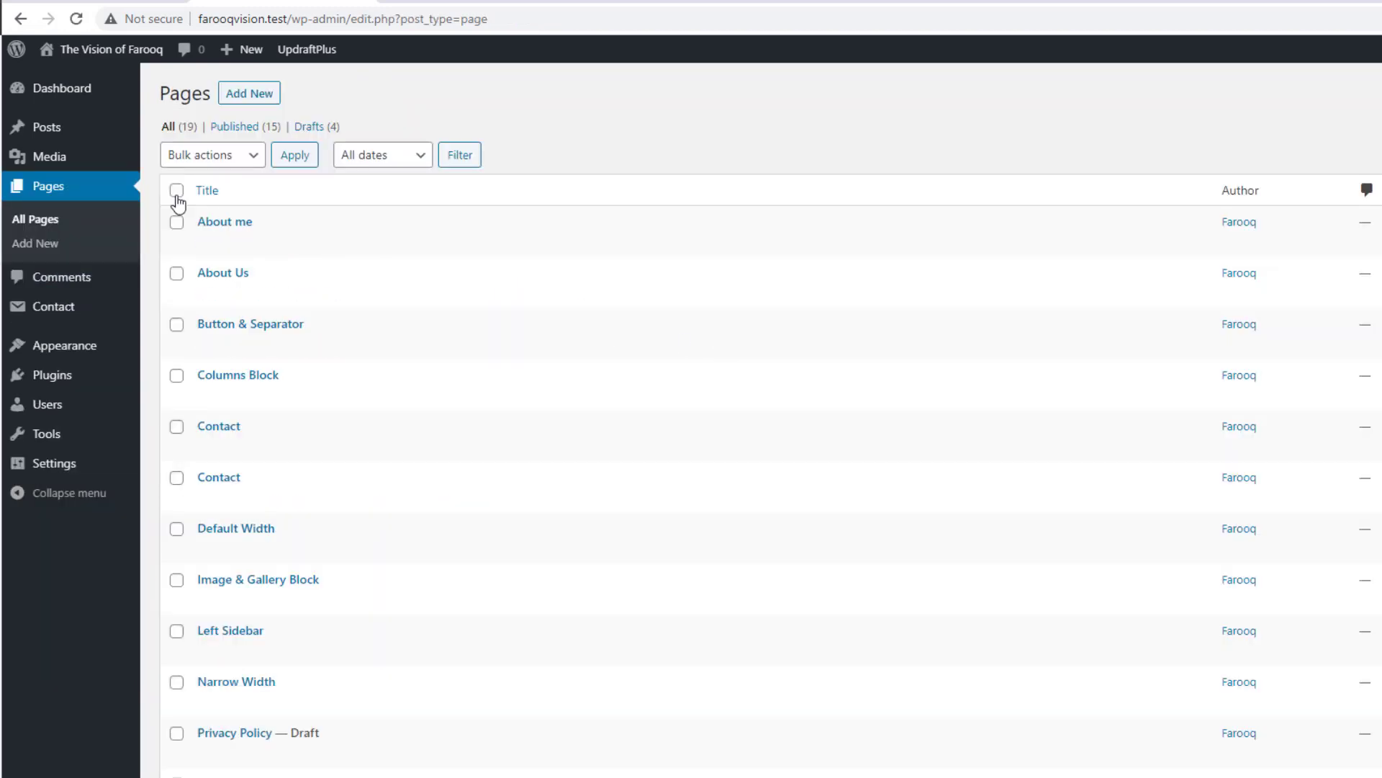
# Step: Bulk-trash all 19 pages, then empty the pages Trash
pyautogui.click(176, 192)
pyautogui.click(228, 157)
pyautogui.click(218, 212)
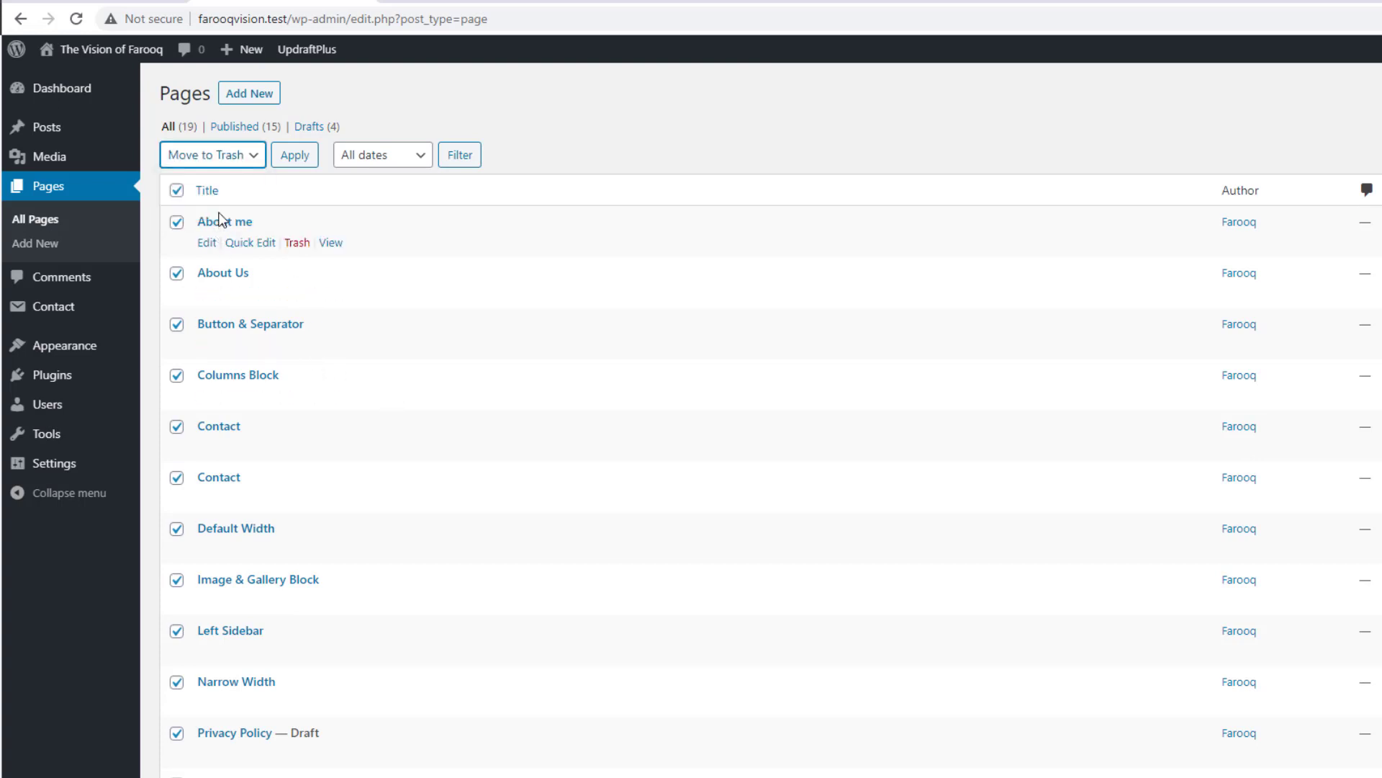
pyautogui.click(299, 158)
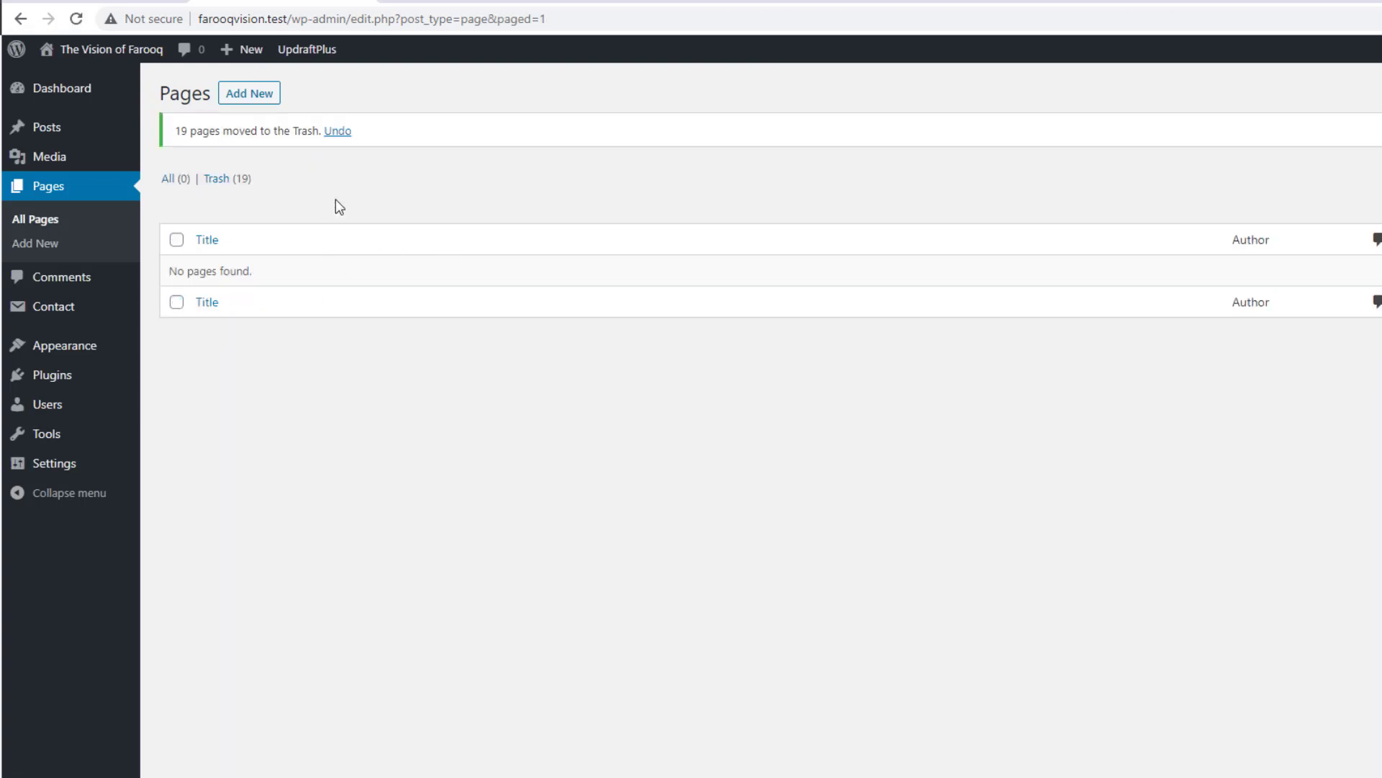
pyautogui.click(223, 180)
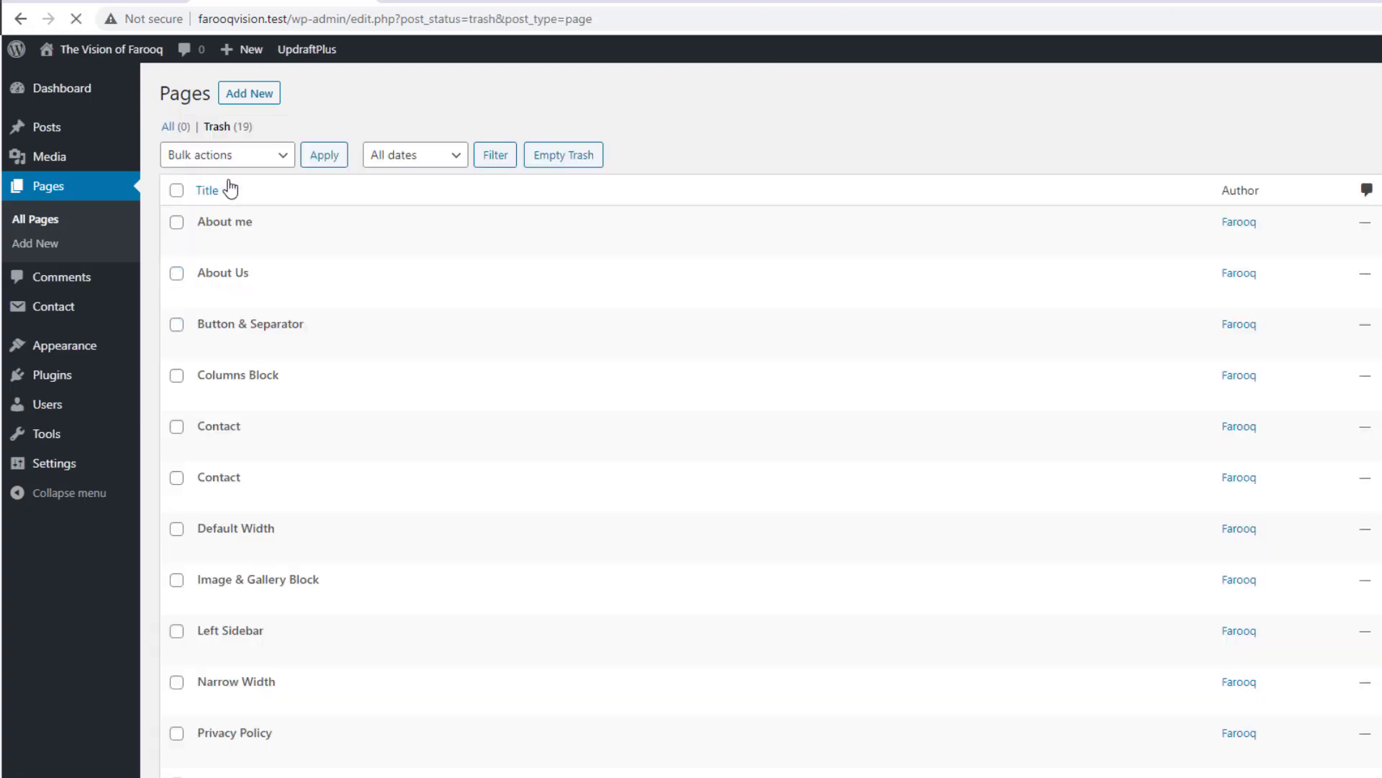
pyautogui.click(564, 168)
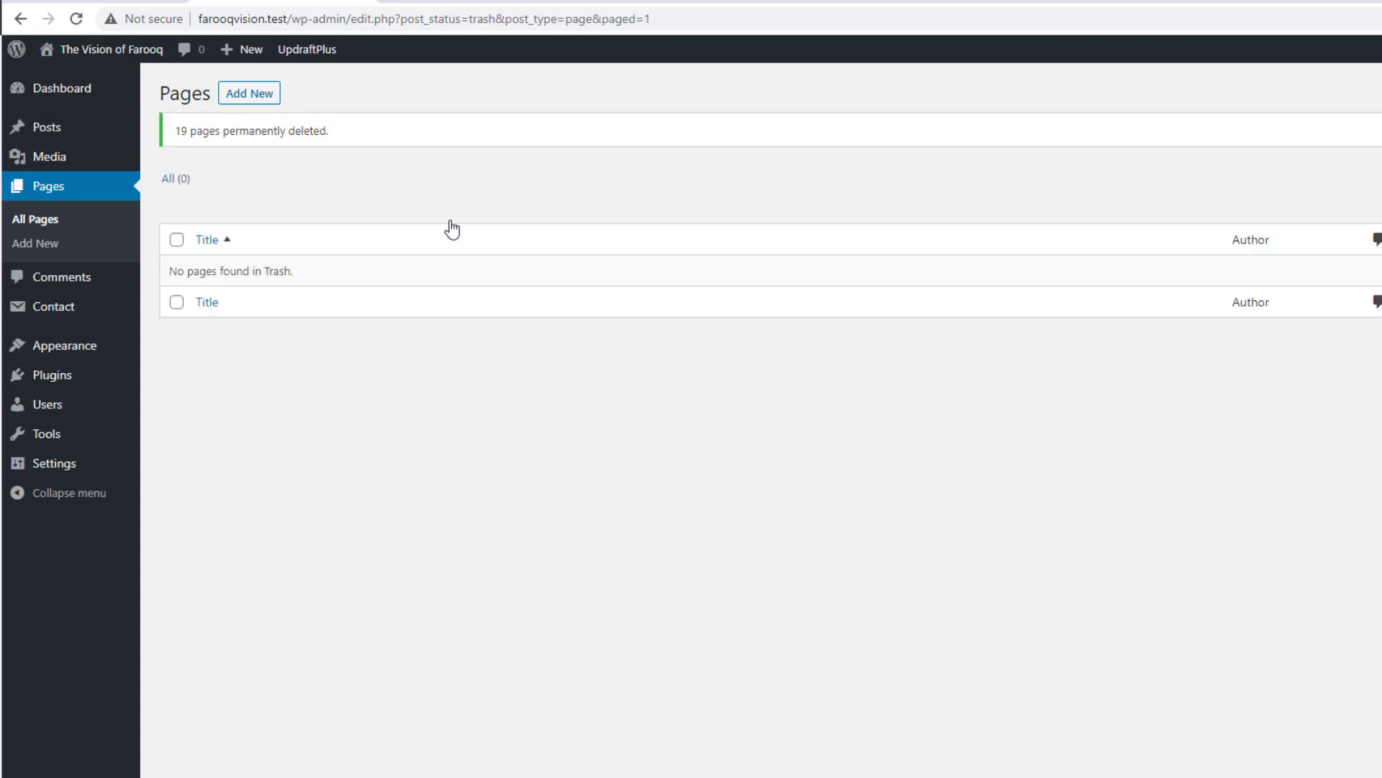
# Step: Permanently delete the first batch of 20 files in Media Library
pyautogui.moveTo(40, 160)
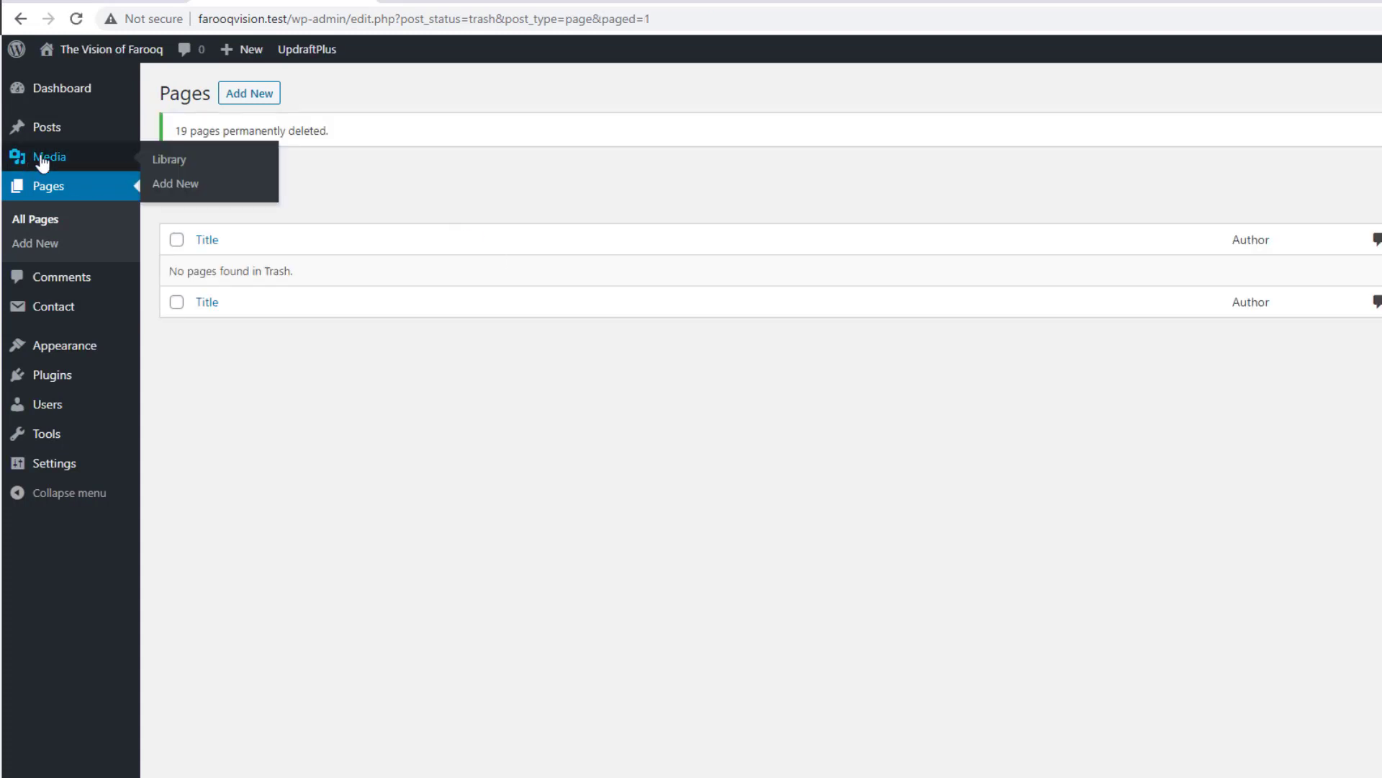
pyautogui.click(177, 167)
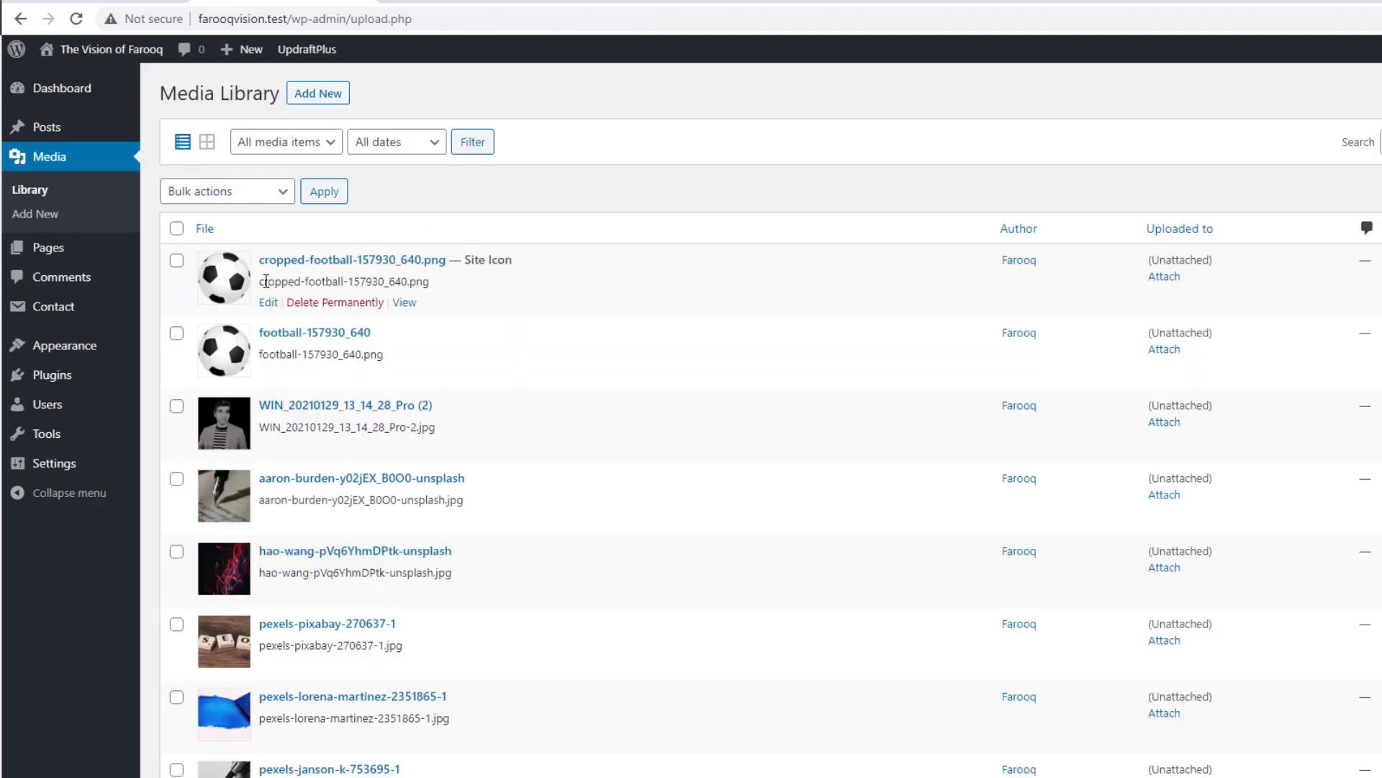
pyautogui.click(177, 229)
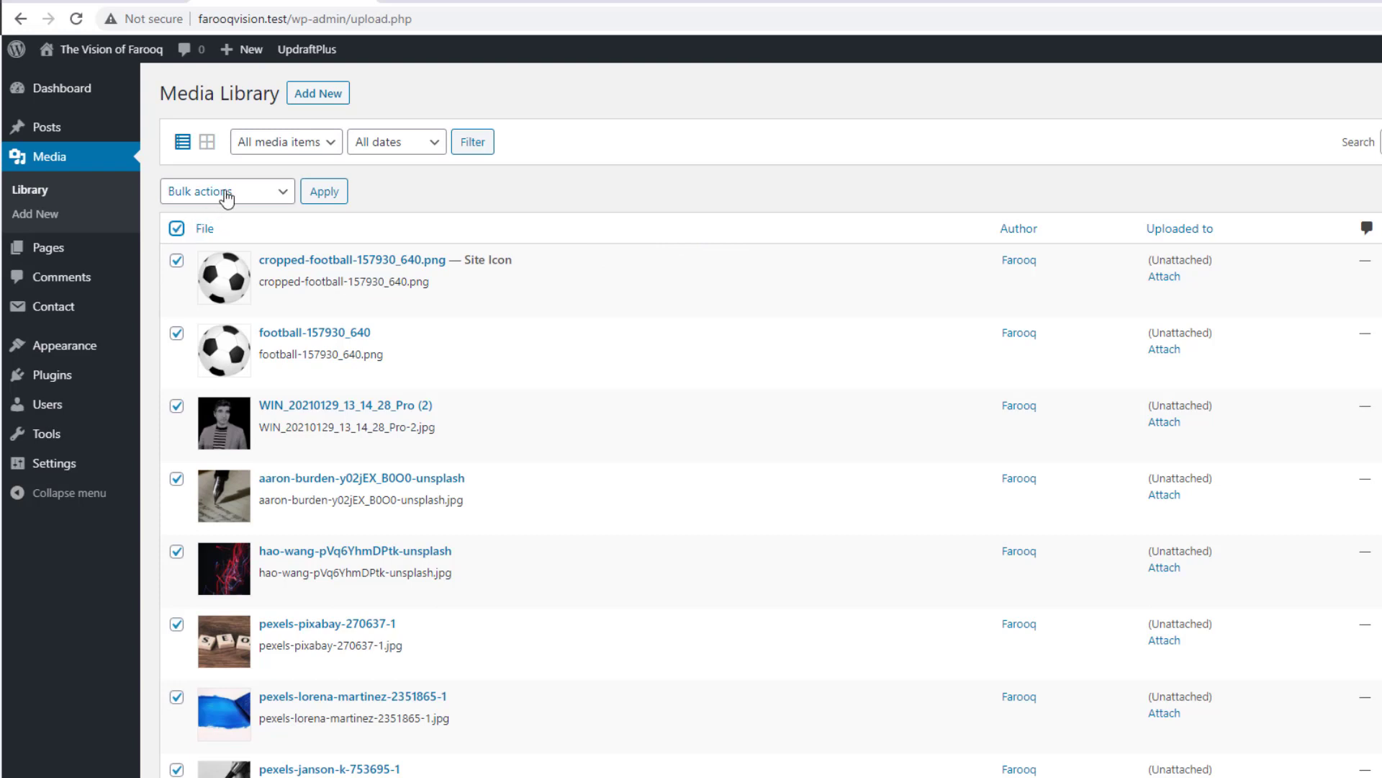
pyautogui.click(267, 191)
pyautogui.click(228, 229)
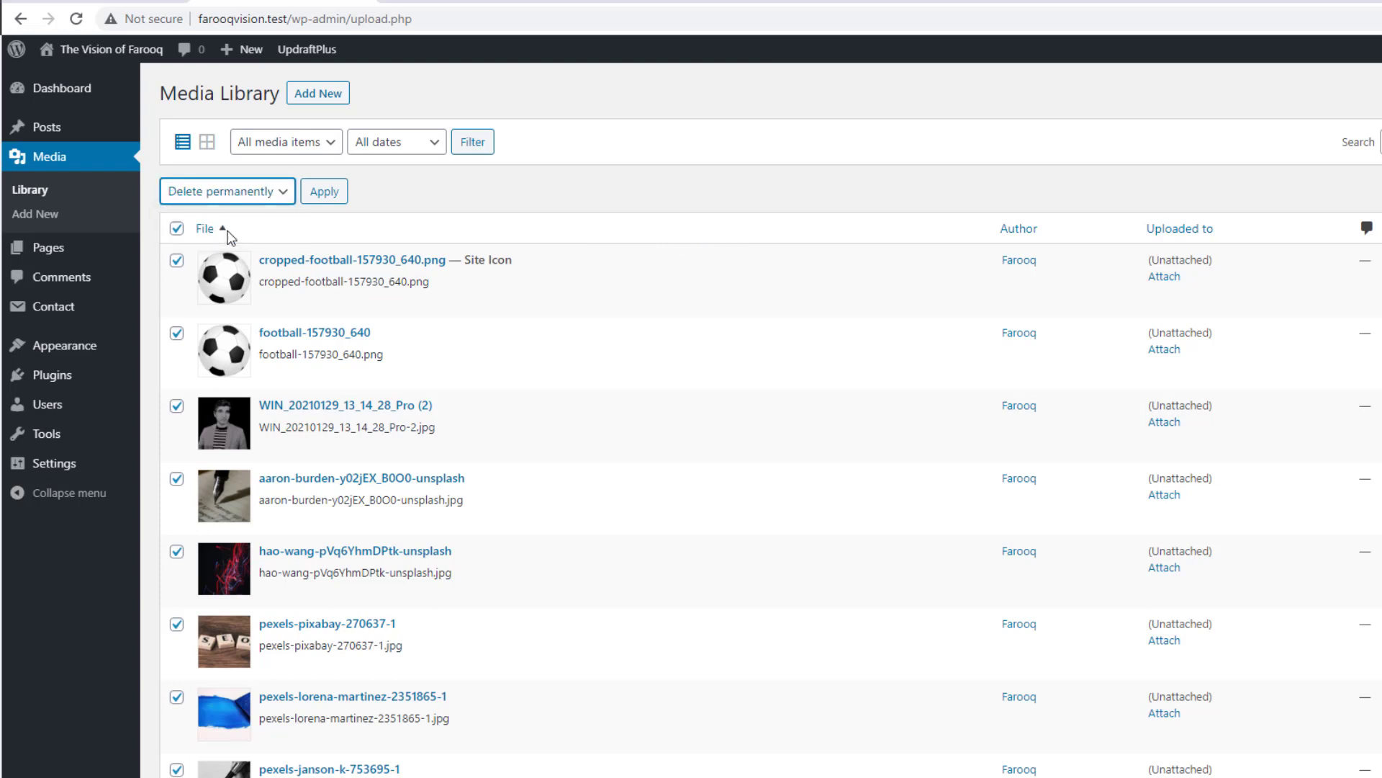
pyautogui.click(326, 191)
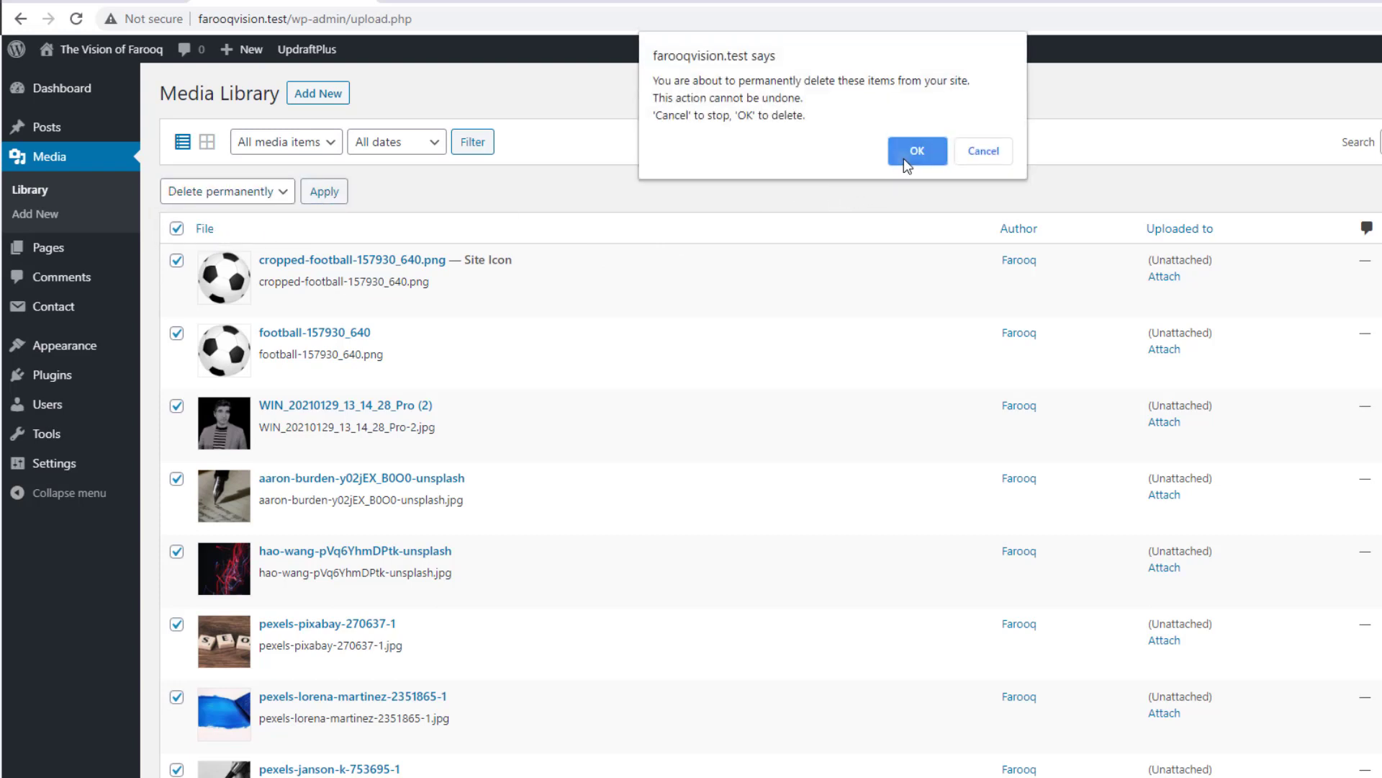
pyautogui.click(905, 159)
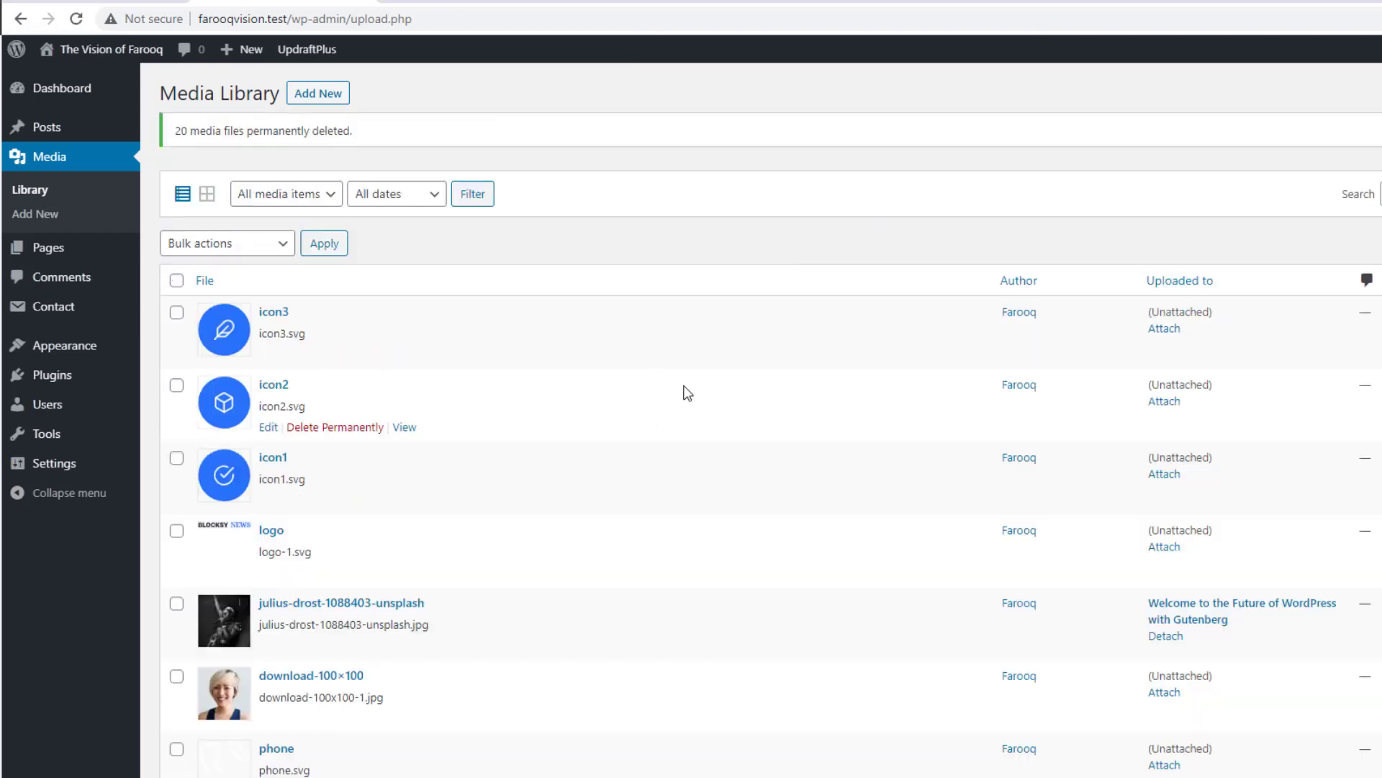
# Step: Permanently delete the next batch of 20 media files
pyautogui.scroll(-3, 524, 323)
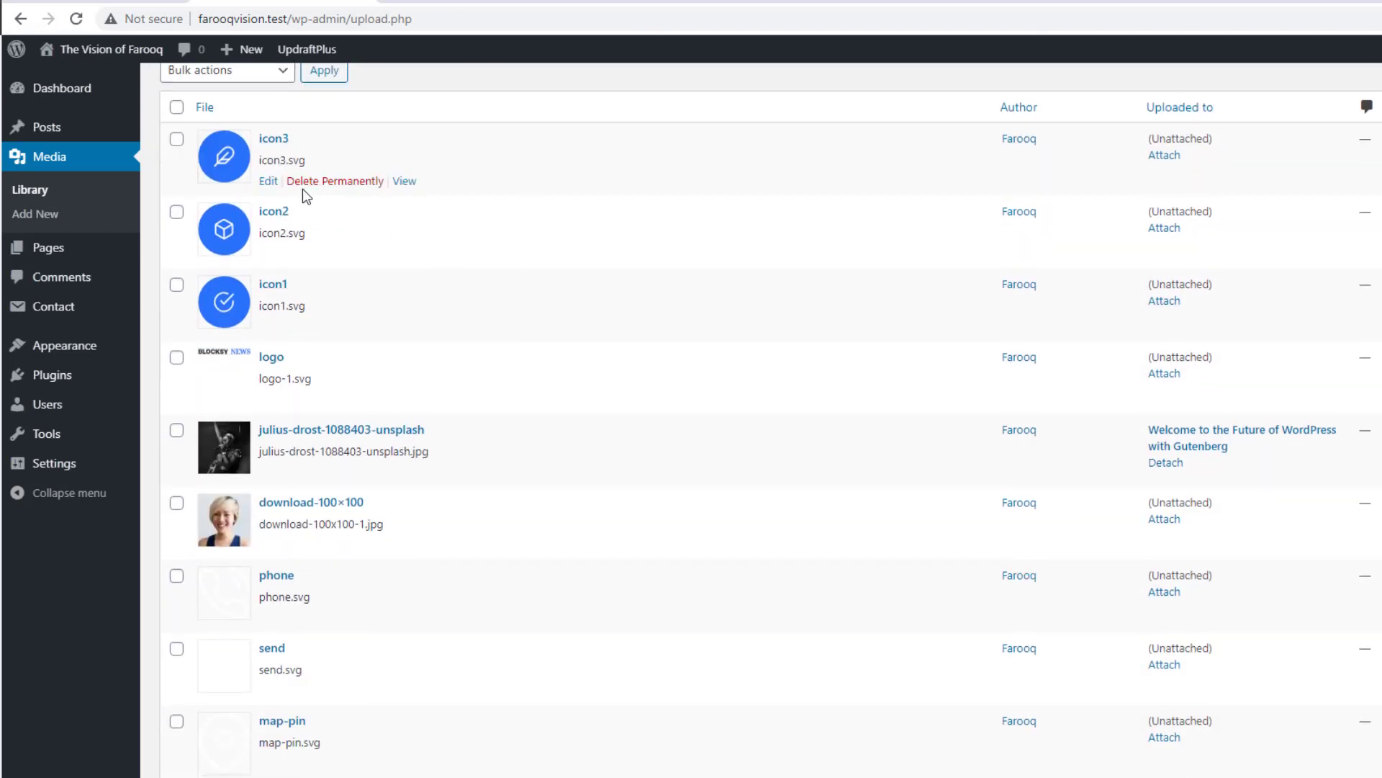
pyautogui.click(178, 108)
pyautogui.click(223, 70)
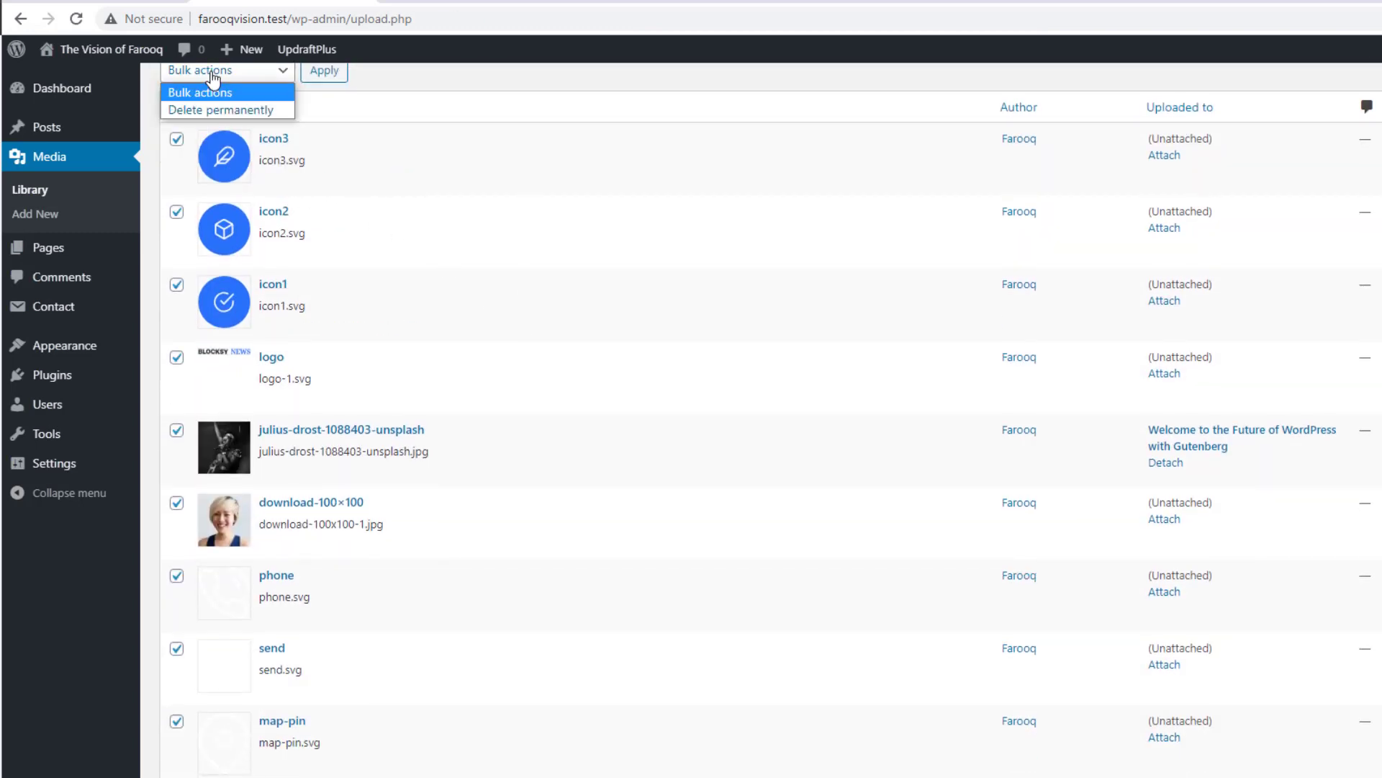
pyautogui.click(213, 110)
pyautogui.click(324, 70)
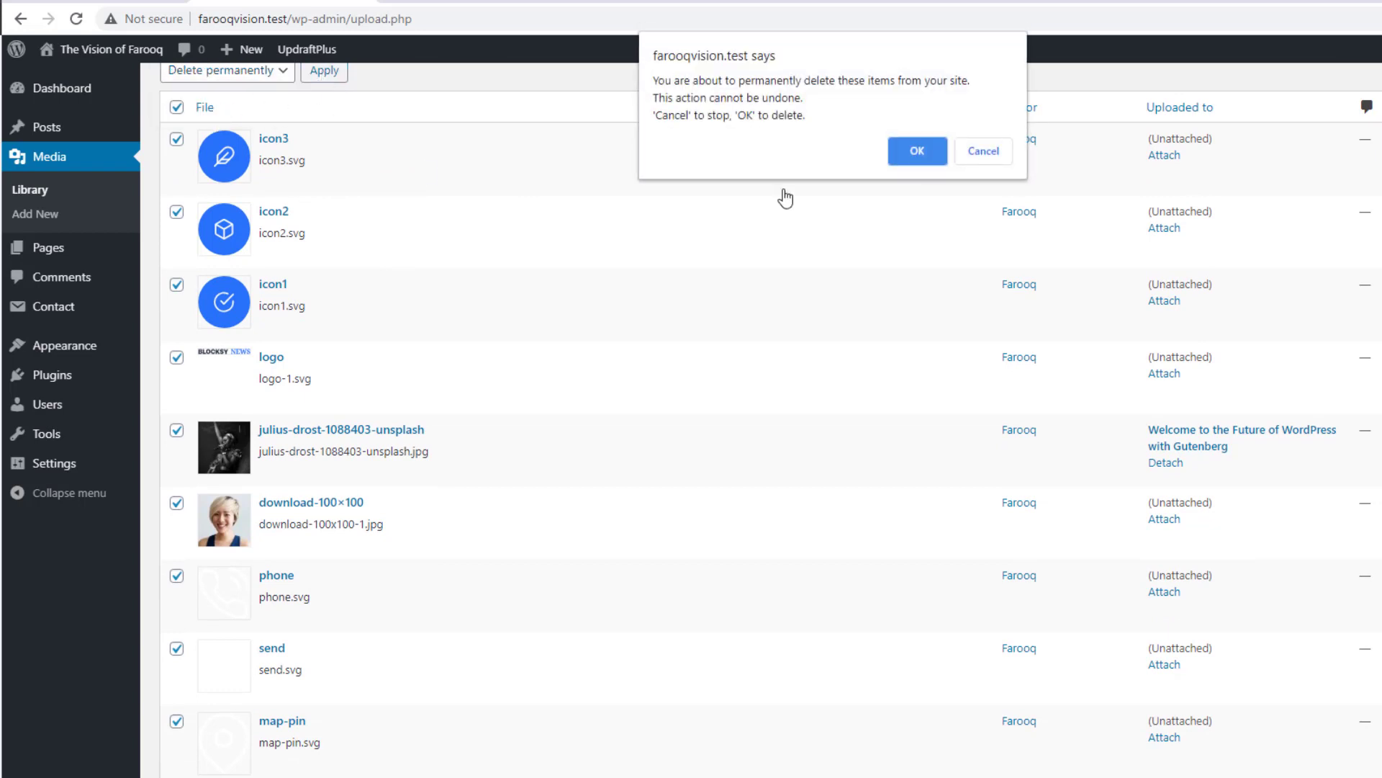
pyautogui.click(918, 144)
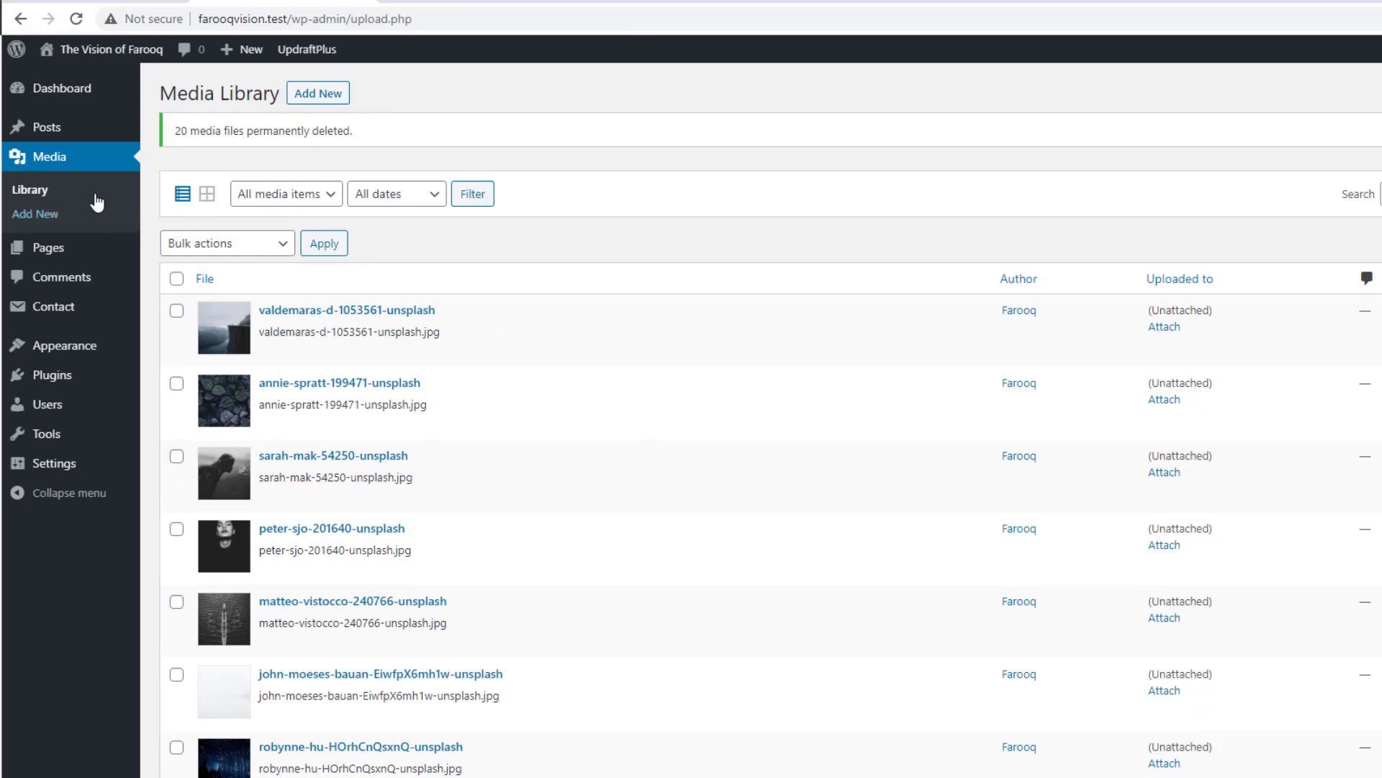
# Step: Bulk-trash all 18 posts, then empty the posts Trash
pyautogui.click(172, 130)
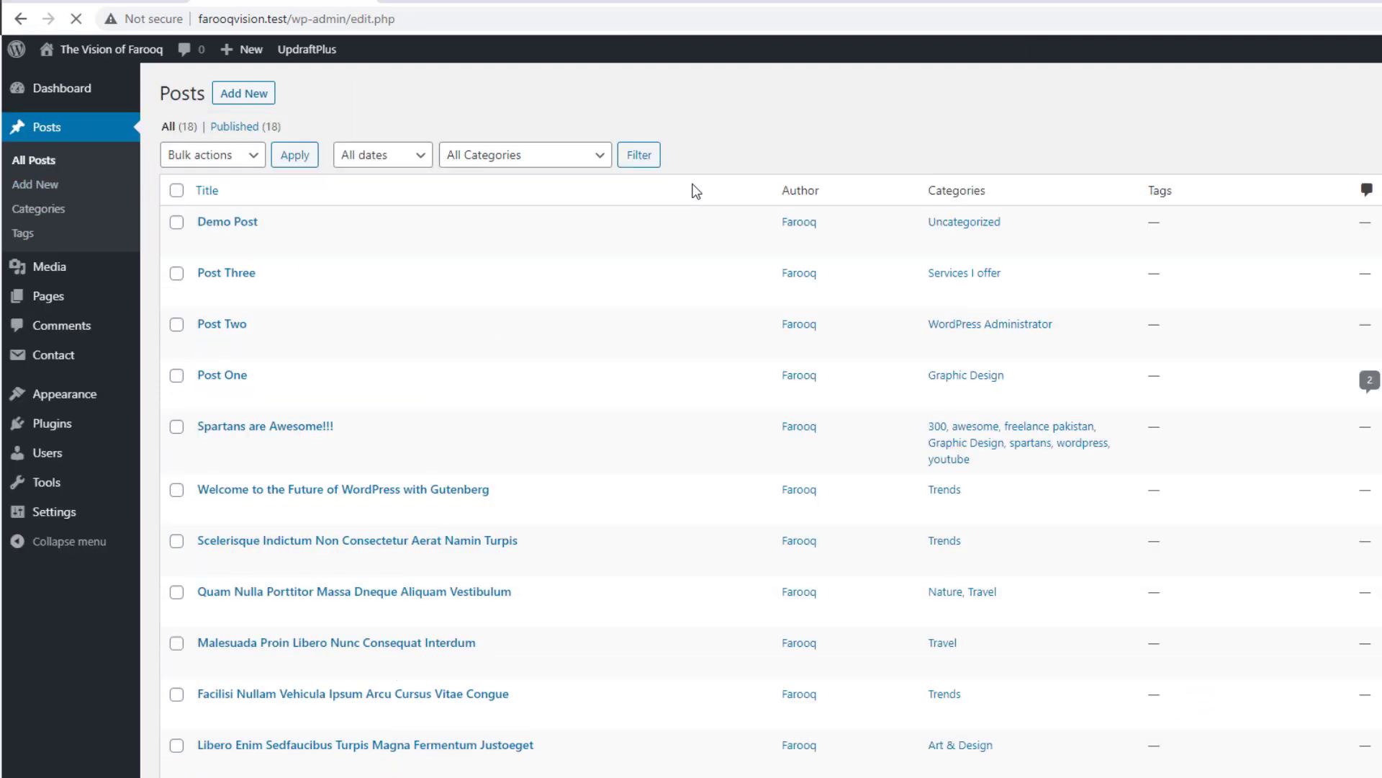
pyautogui.click(176, 190)
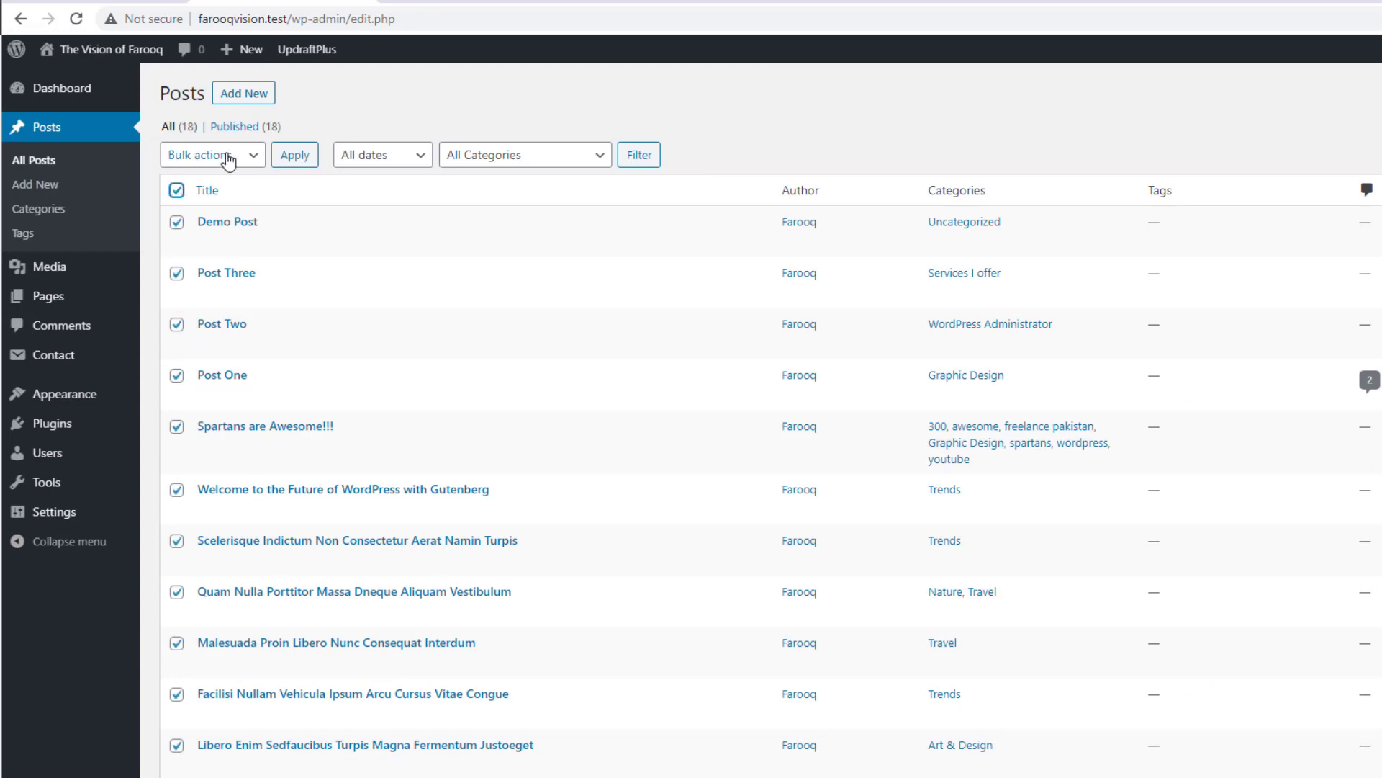
pyautogui.click(213, 155)
pyautogui.click(226, 206)
pyautogui.click(285, 167)
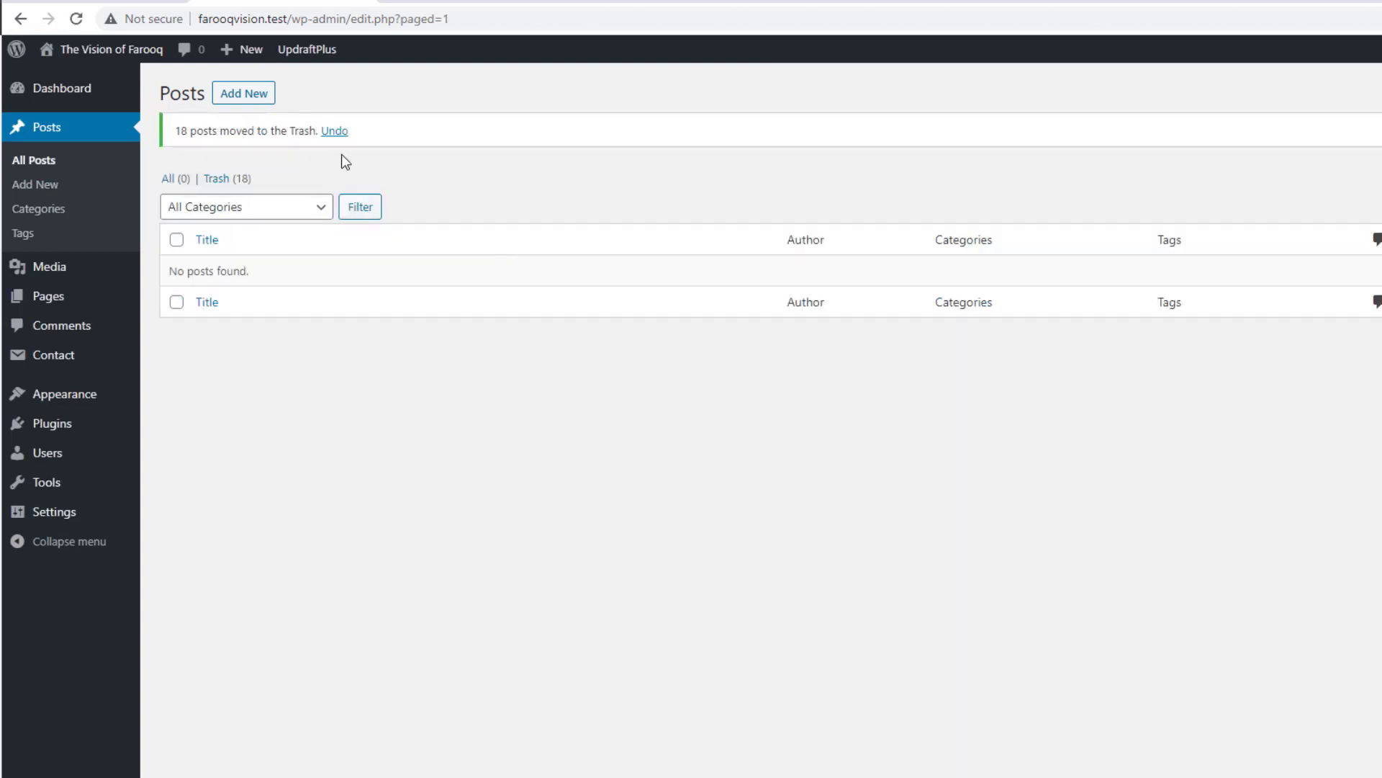
pyautogui.click(218, 179)
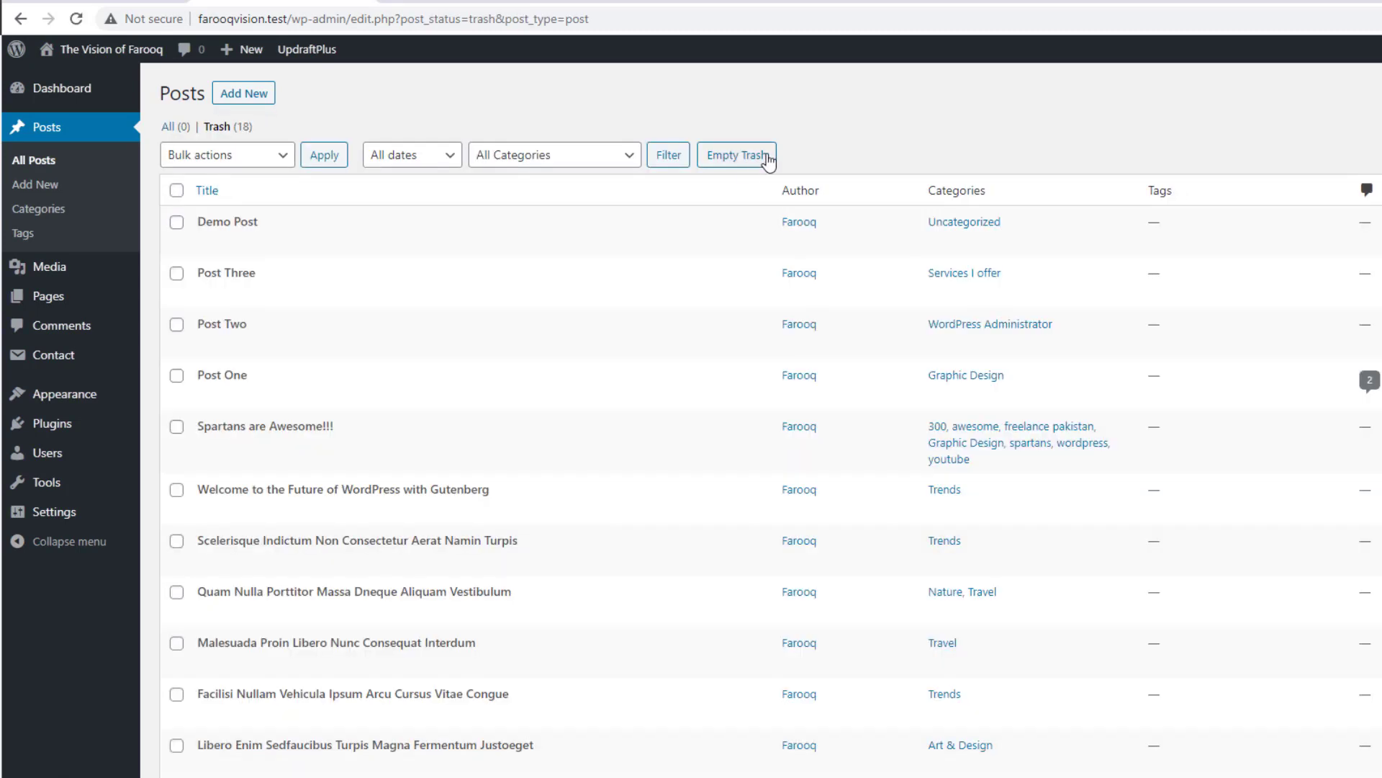
pyautogui.click(738, 155)
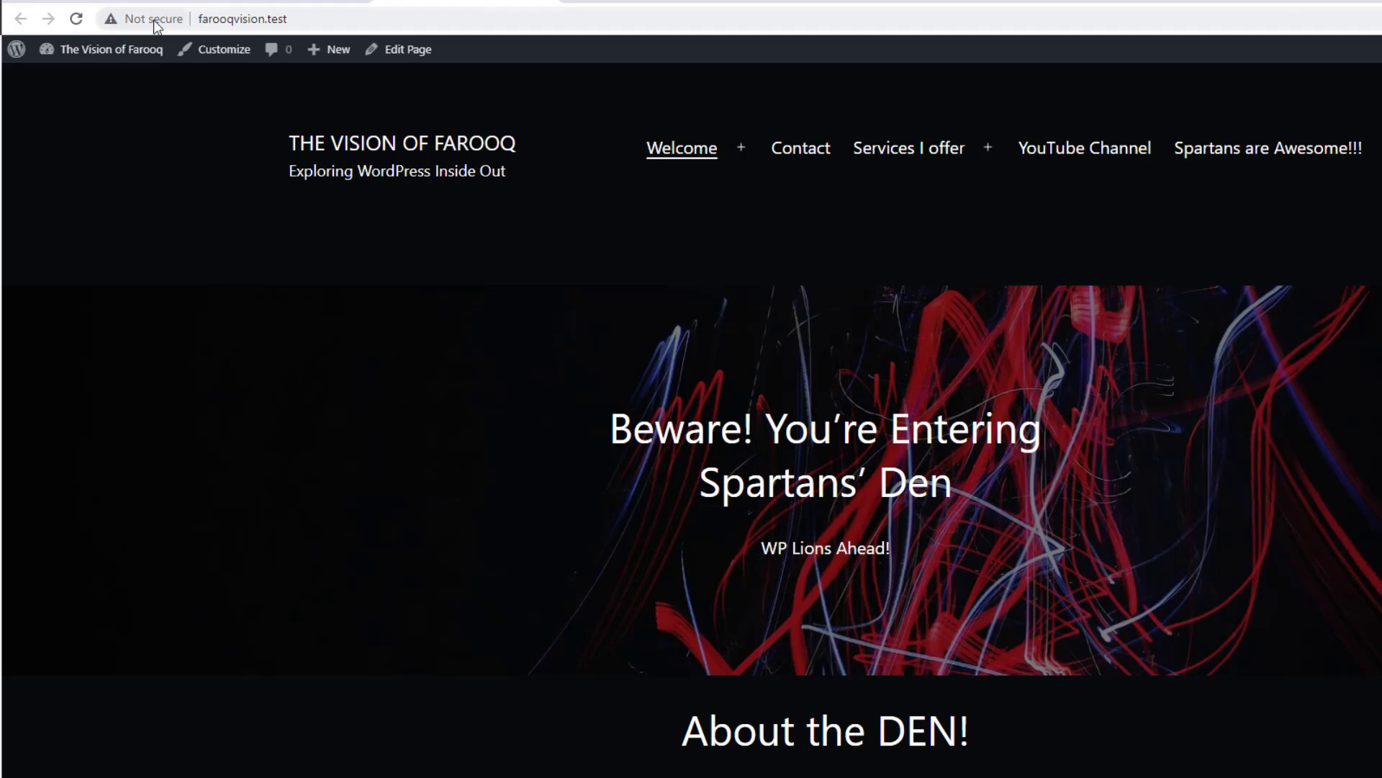
# Step: Reload the homepage to confirm it shows "Nothing here", then go to Installed Plugins
pyautogui.click(75, 19)
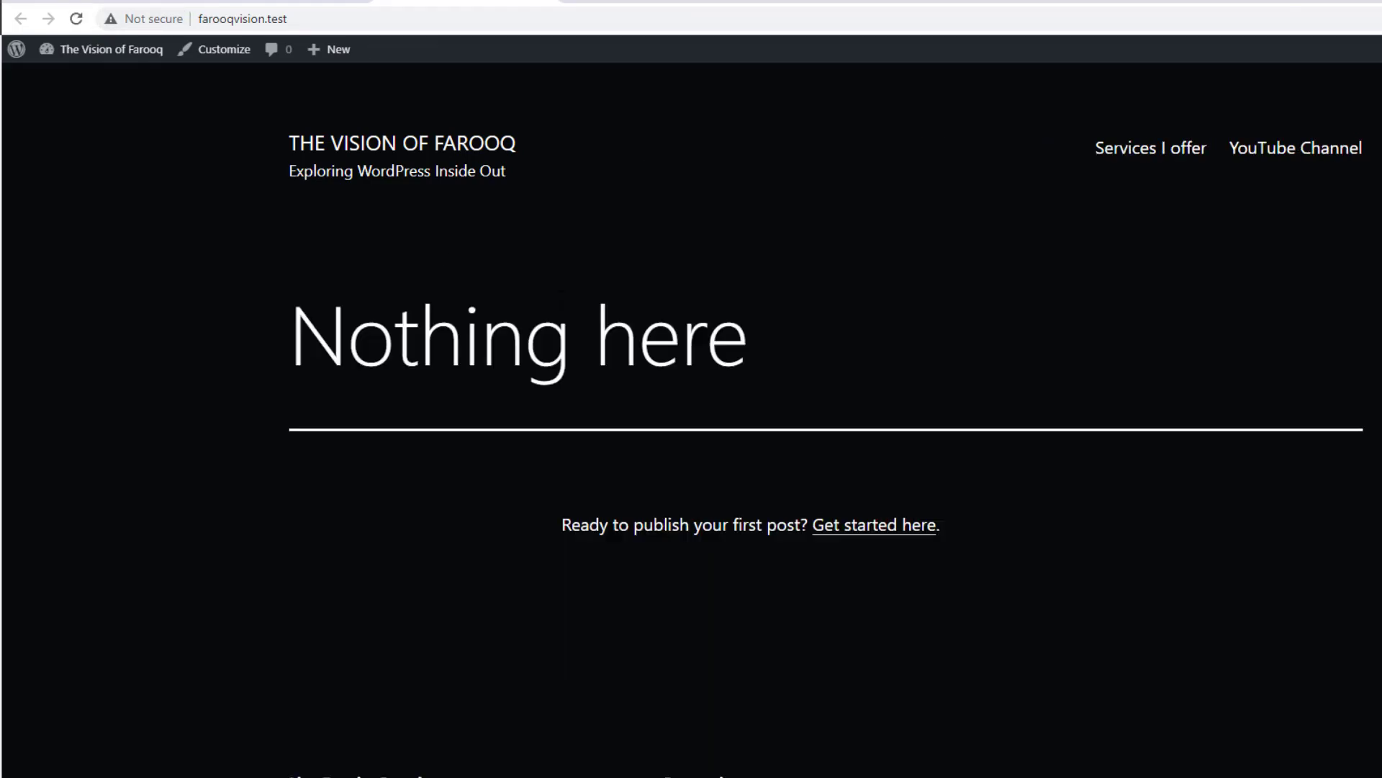
pyautogui.scroll(-4, 1011, 265)
pyautogui.scroll(4, 1012, 268)
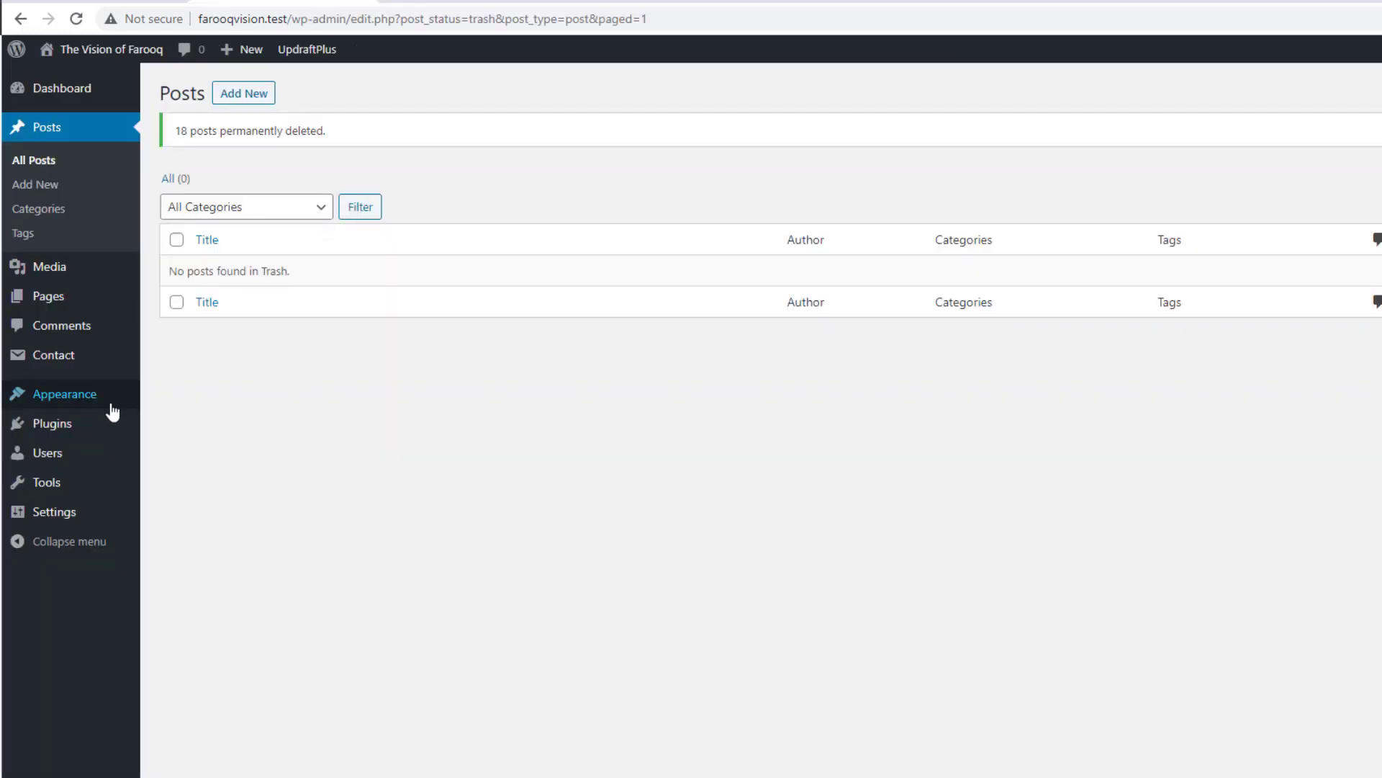
pyautogui.moveTo(88, 431)
pyautogui.click(217, 432)
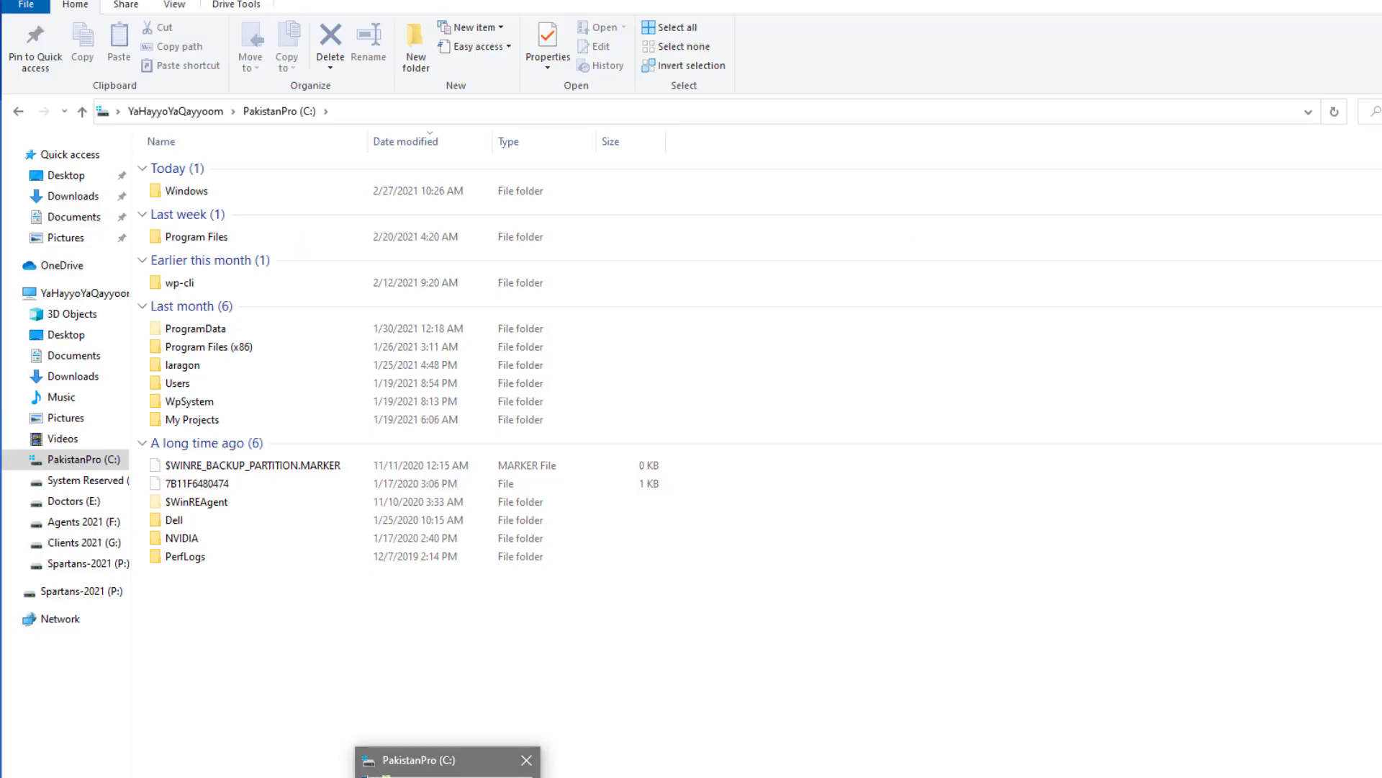
# Step: Browse to laragon\www\FarooqVision\wp-content\updraft and widen the Name column to show the full archive names
pyautogui.click(461, 773)
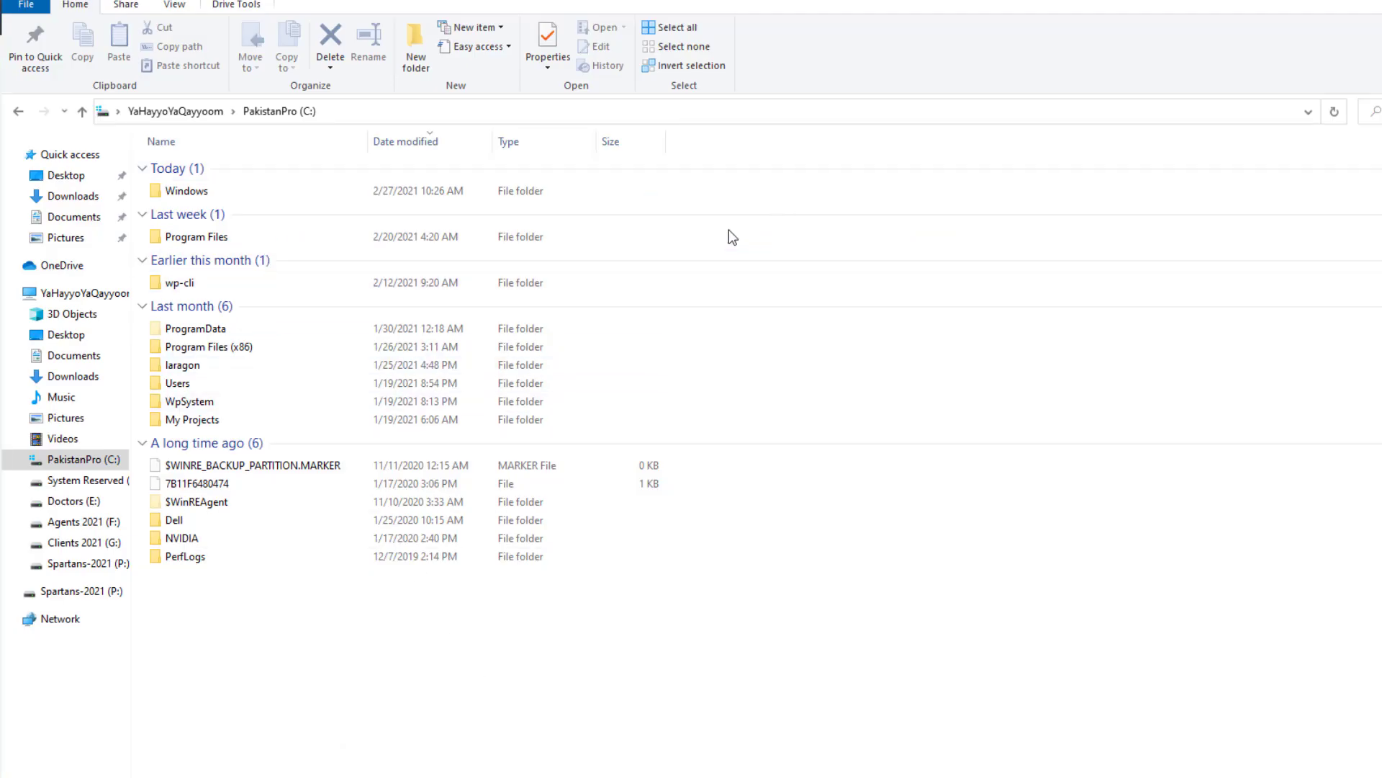
pyautogui.doubleClick(188, 367)
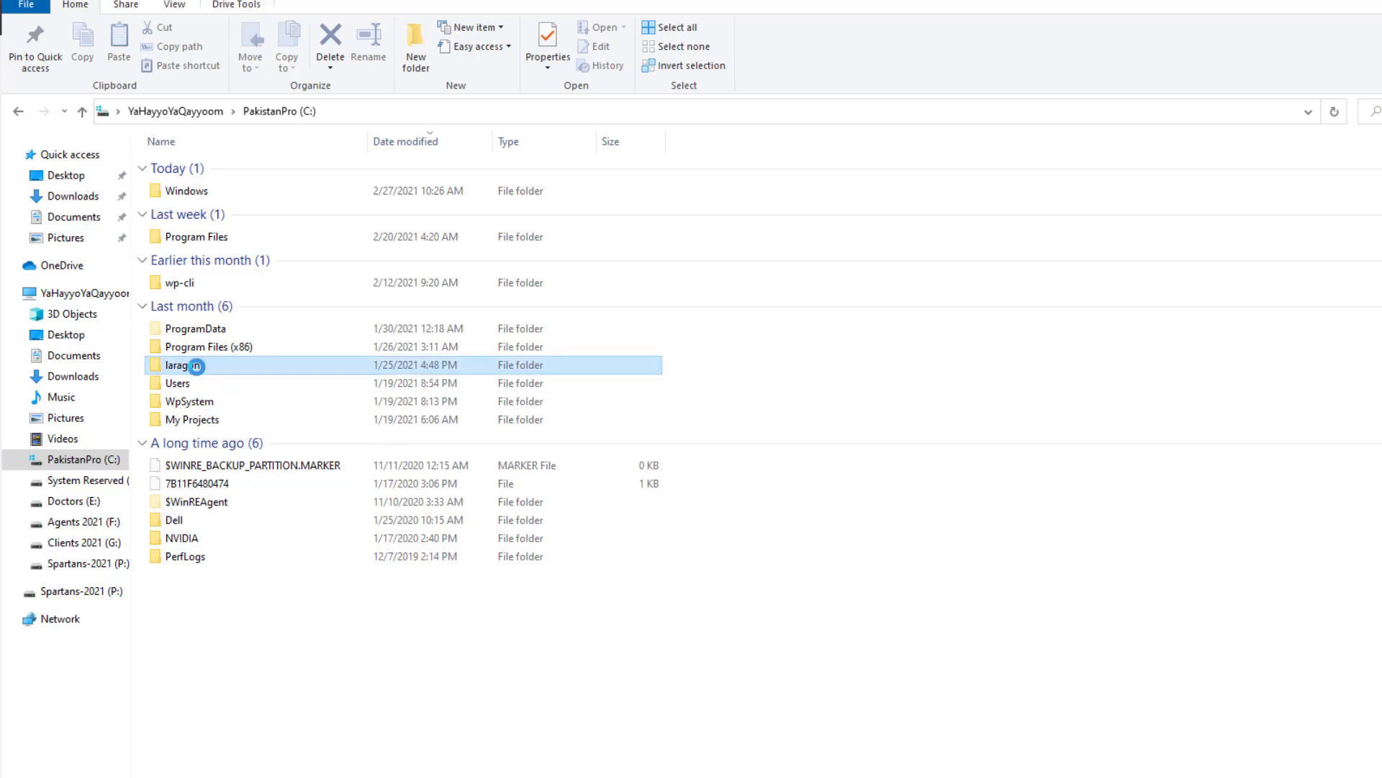
pyautogui.doubleClick(175, 258)
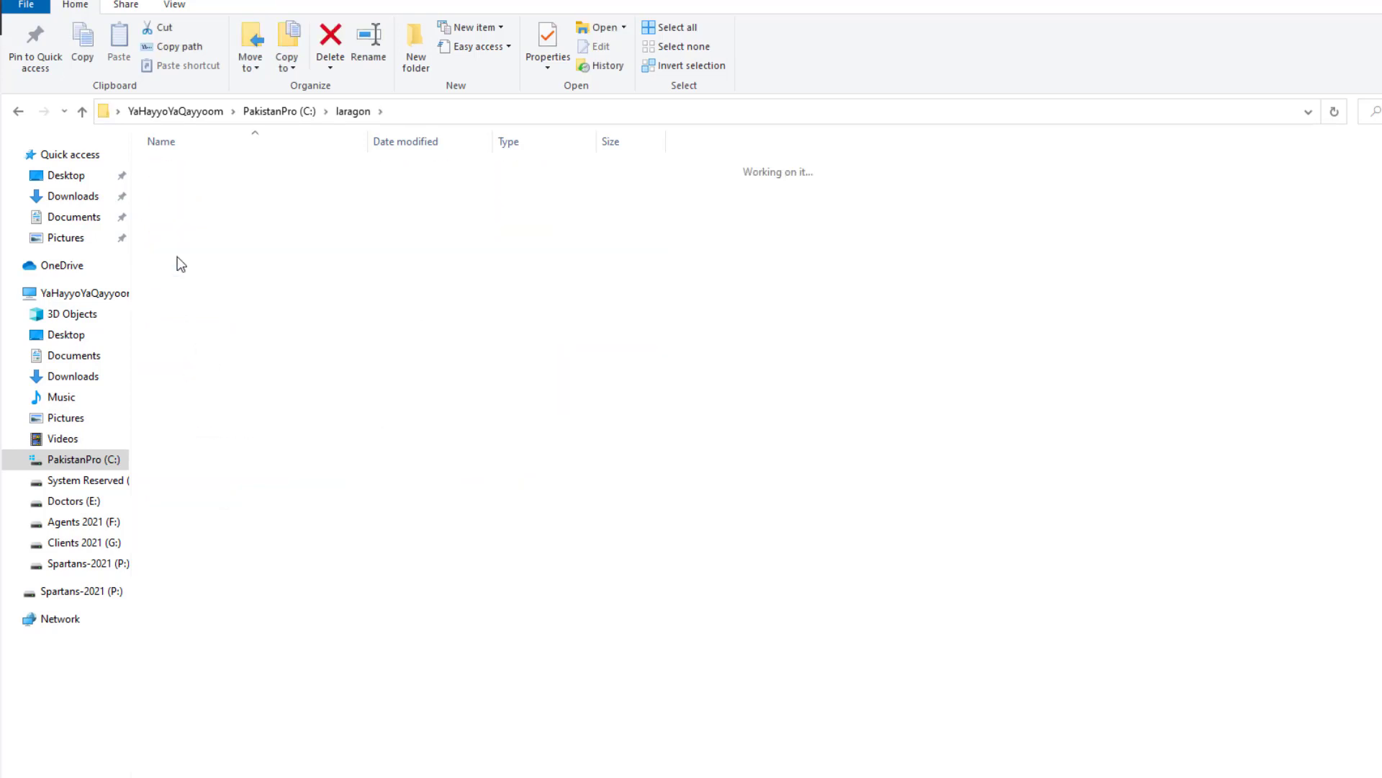
pyautogui.doubleClick(202, 169)
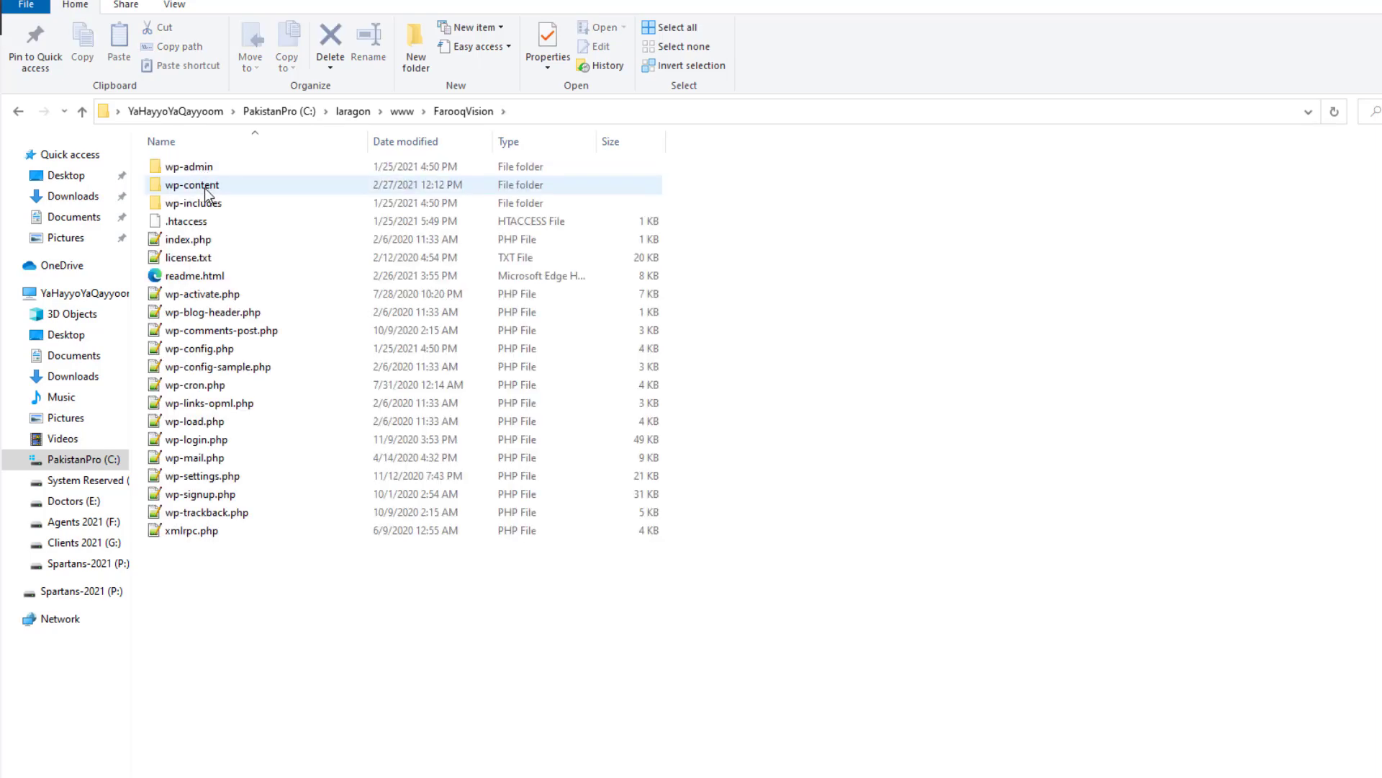
pyautogui.doubleClick(204, 186)
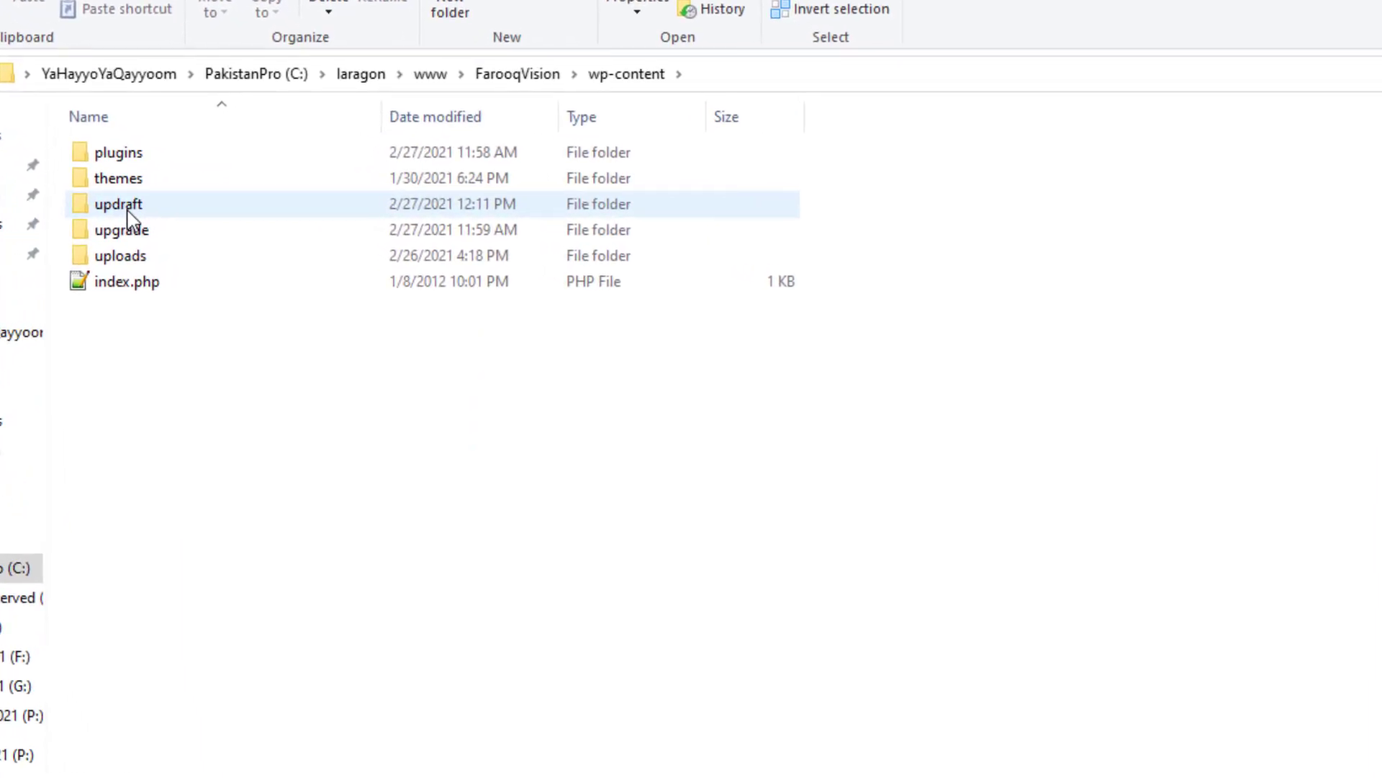
pyautogui.doubleClick(127, 209)
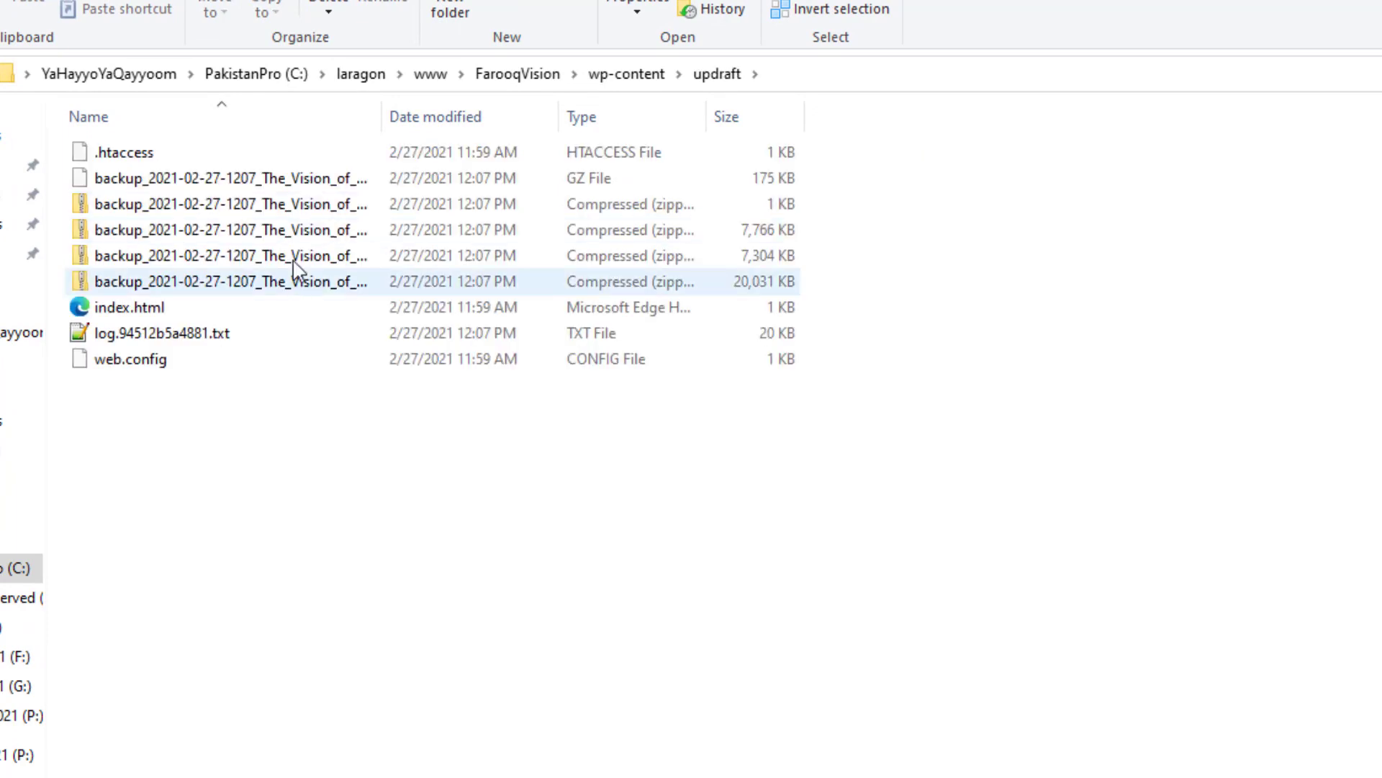
pyautogui.moveTo(382, 117); pyautogui.dragTo(729, 154)
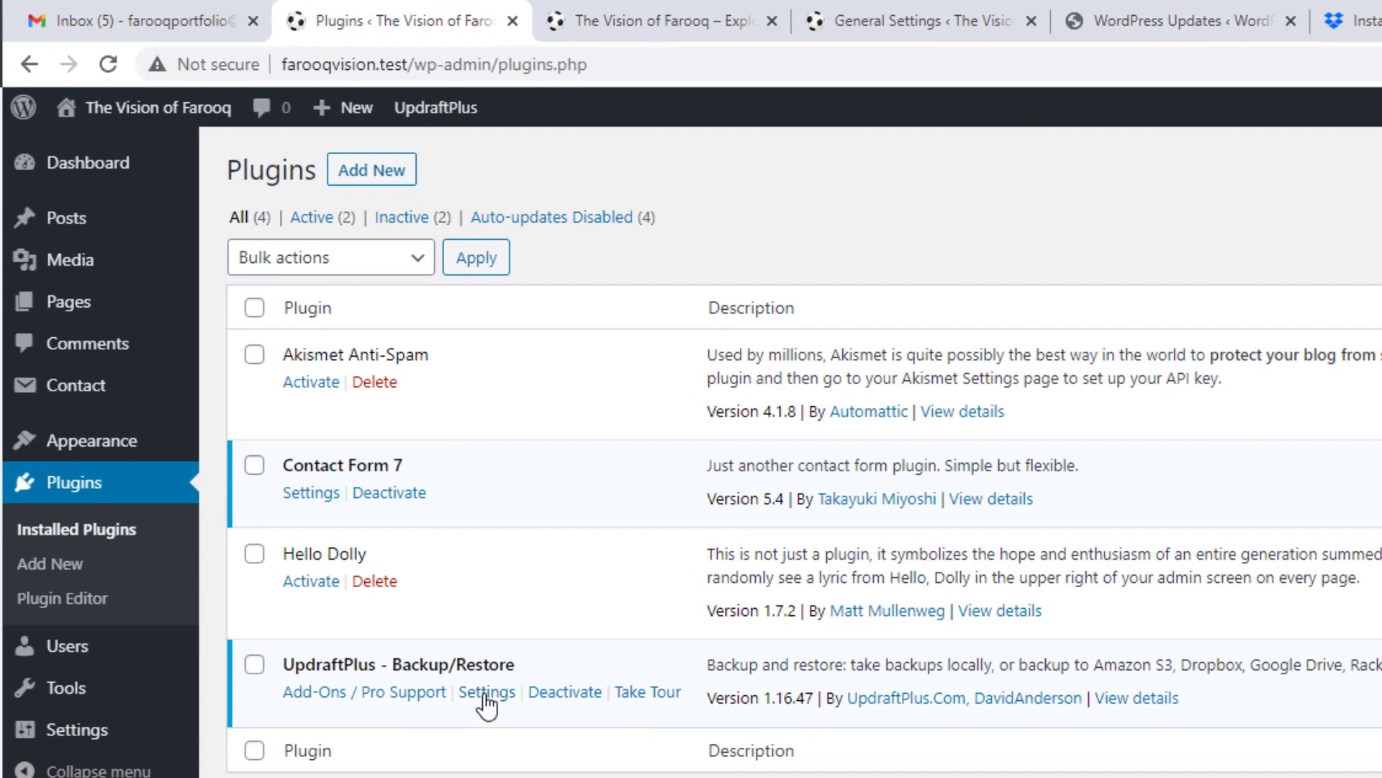
# Step: In UpdraftPlus settings, select the Feb 27, 2021 12:07 backup and start a restore
pyautogui.click(486, 692)
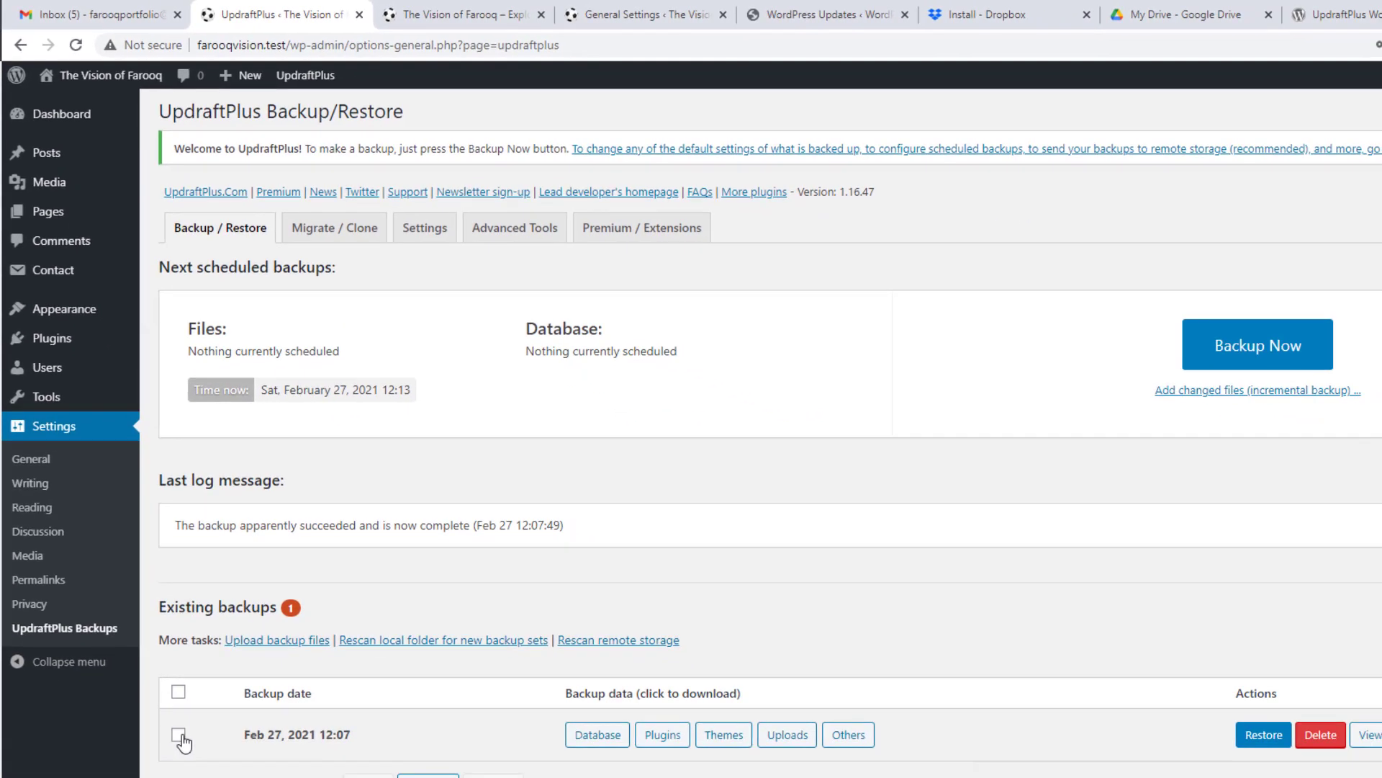
pyautogui.click(179, 735)
pyautogui.click(1262, 742)
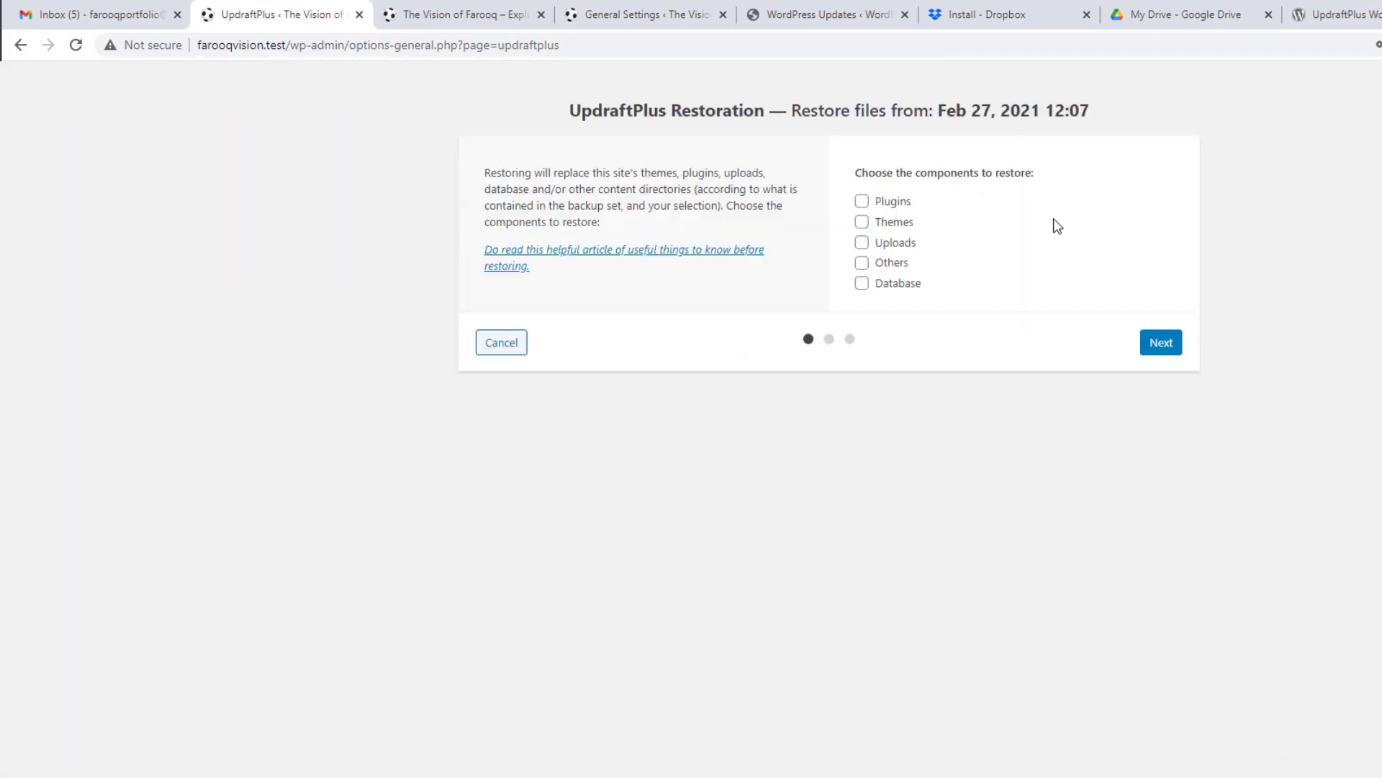
# Step: Include plugins, themes, uploads, others and database, then prepare the backup files for restoring
pyautogui.click(862, 202)
pyautogui.click(862, 222)
pyautogui.click(862, 242)
pyautogui.click(861, 262)
pyautogui.click(862, 283)
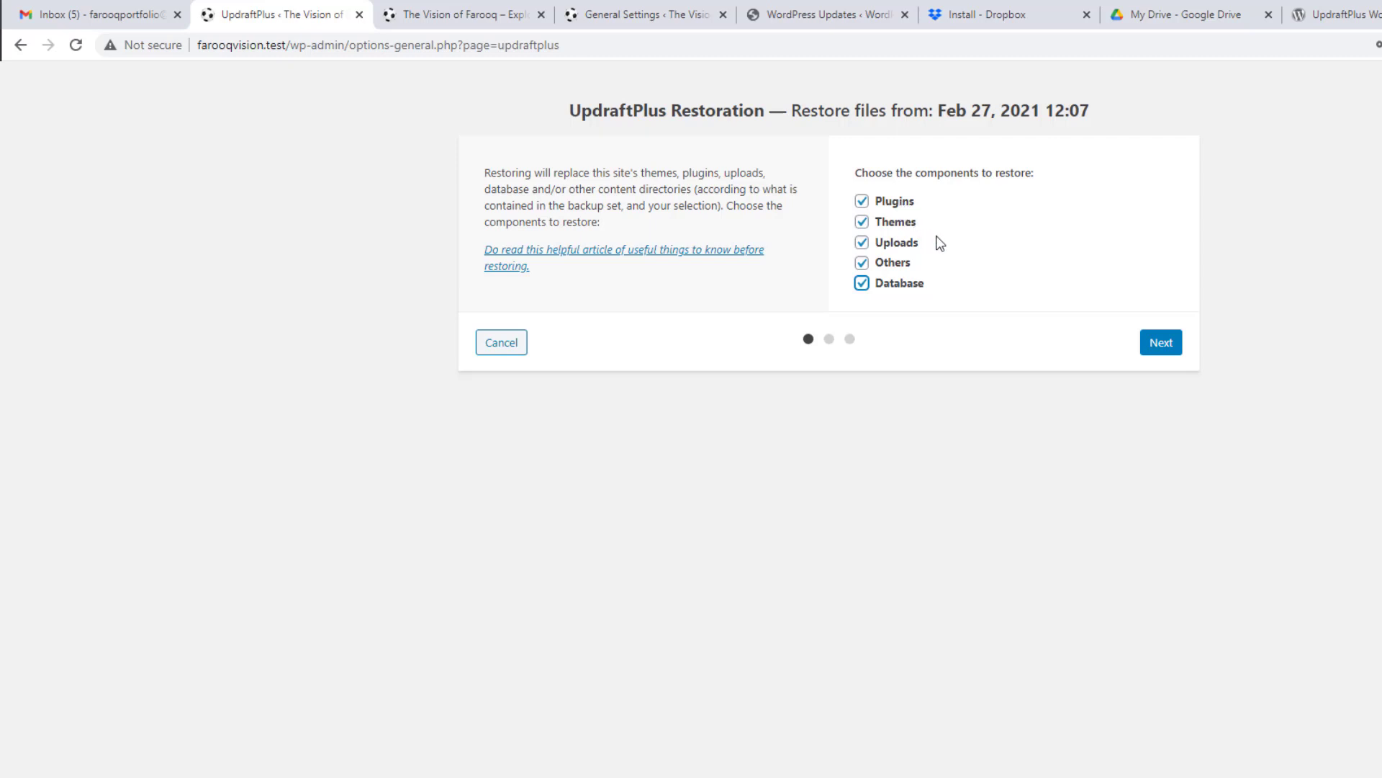
pyautogui.click(1161, 343)
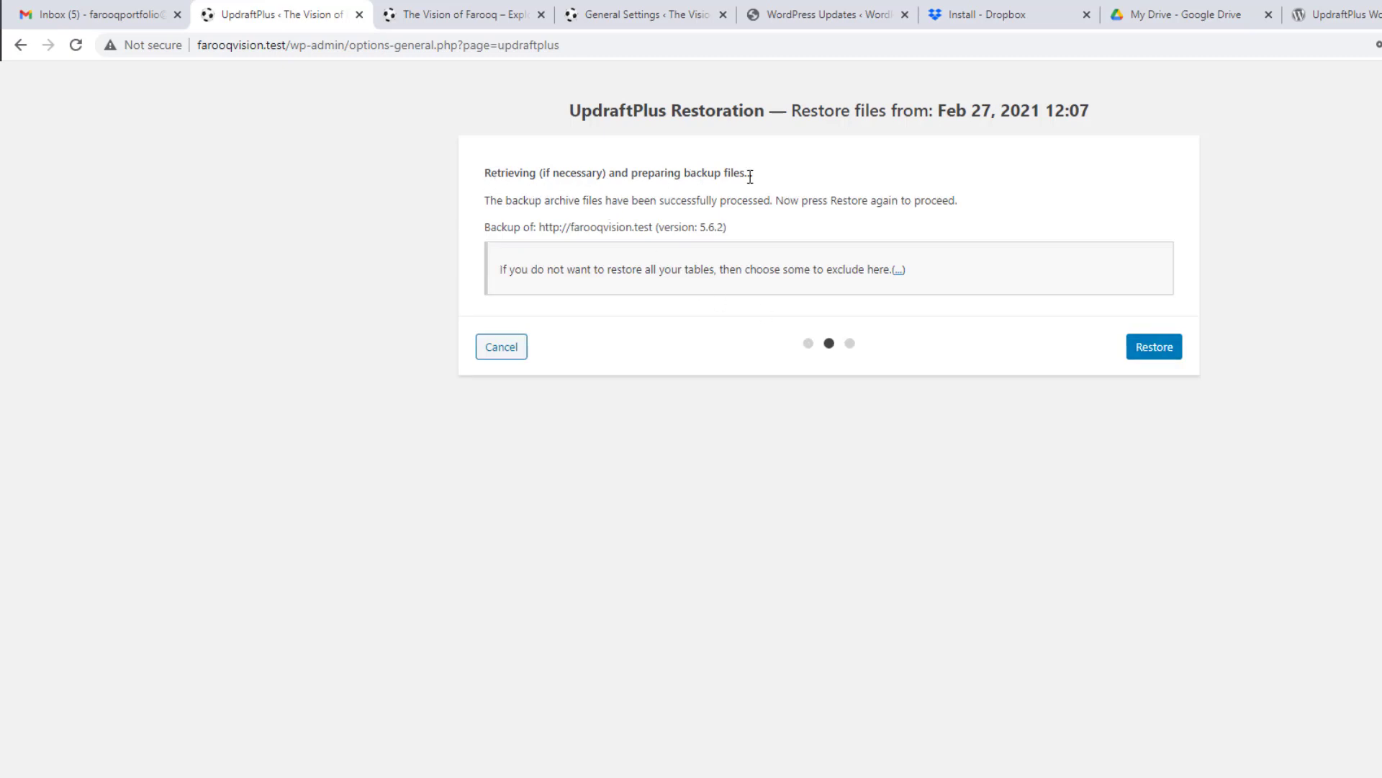
# Step: Run the restore of all five components and return to UpdraftPlus configuration once it succeeds
pyautogui.click(1145, 353)
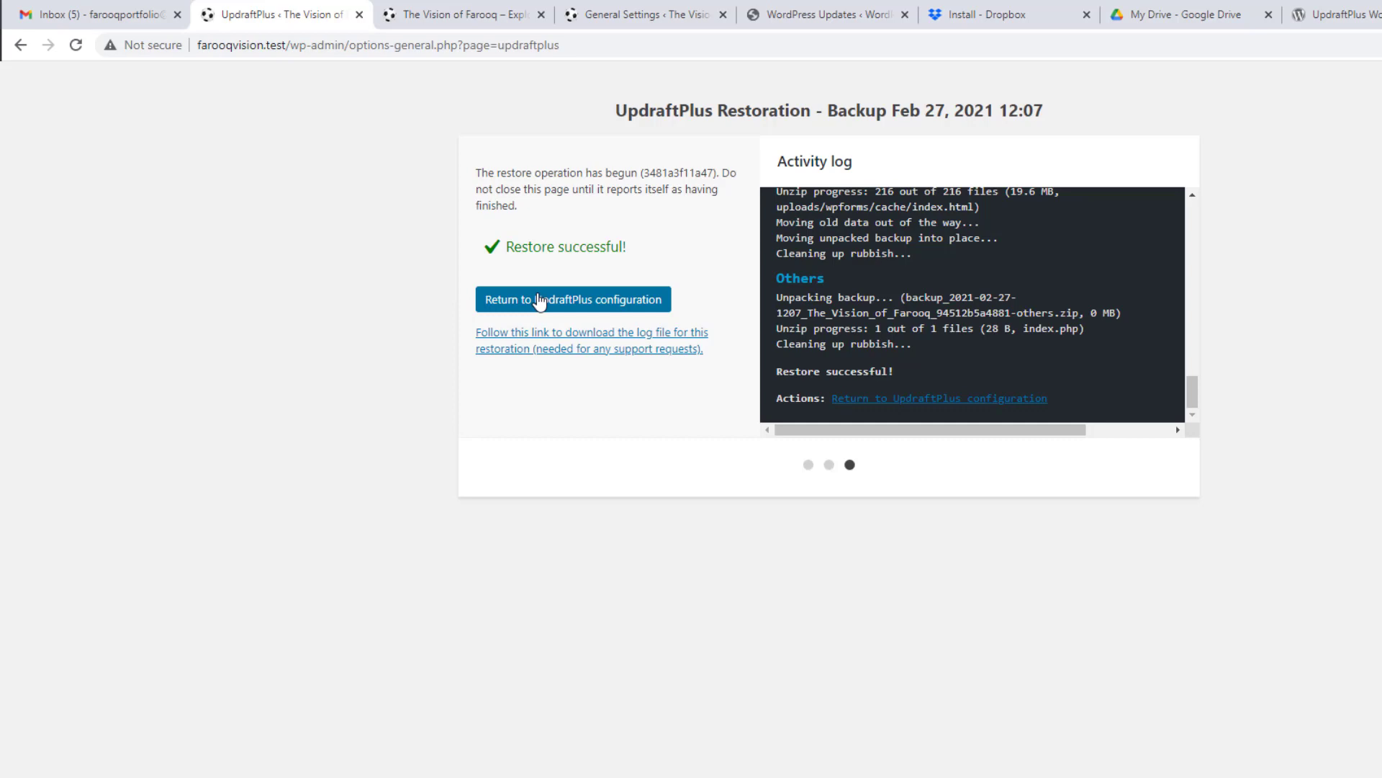
pyautogui.click(539, 301)
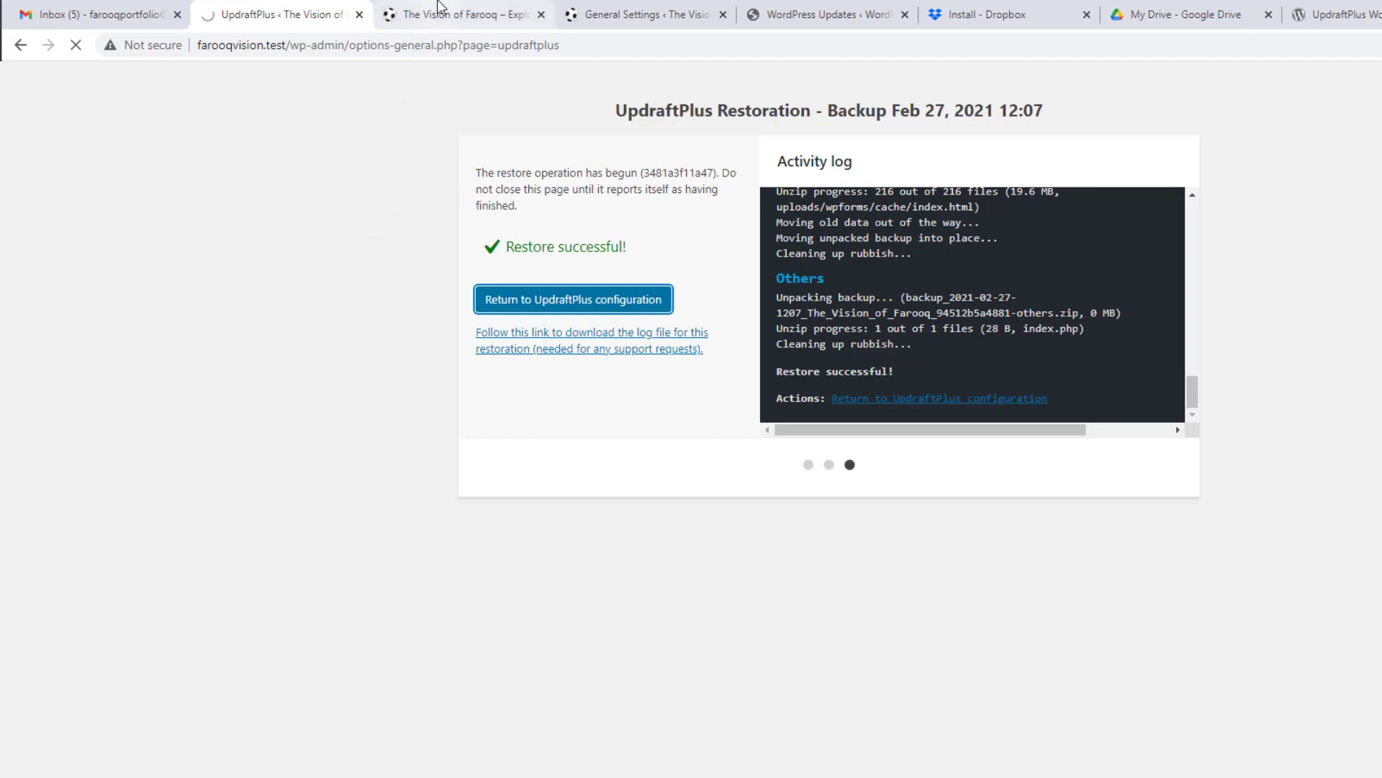
# Step: Reload the site's front page and scroll through it to verify the restored menu and Spartans' Den content
pyautogui.click(440, 10)
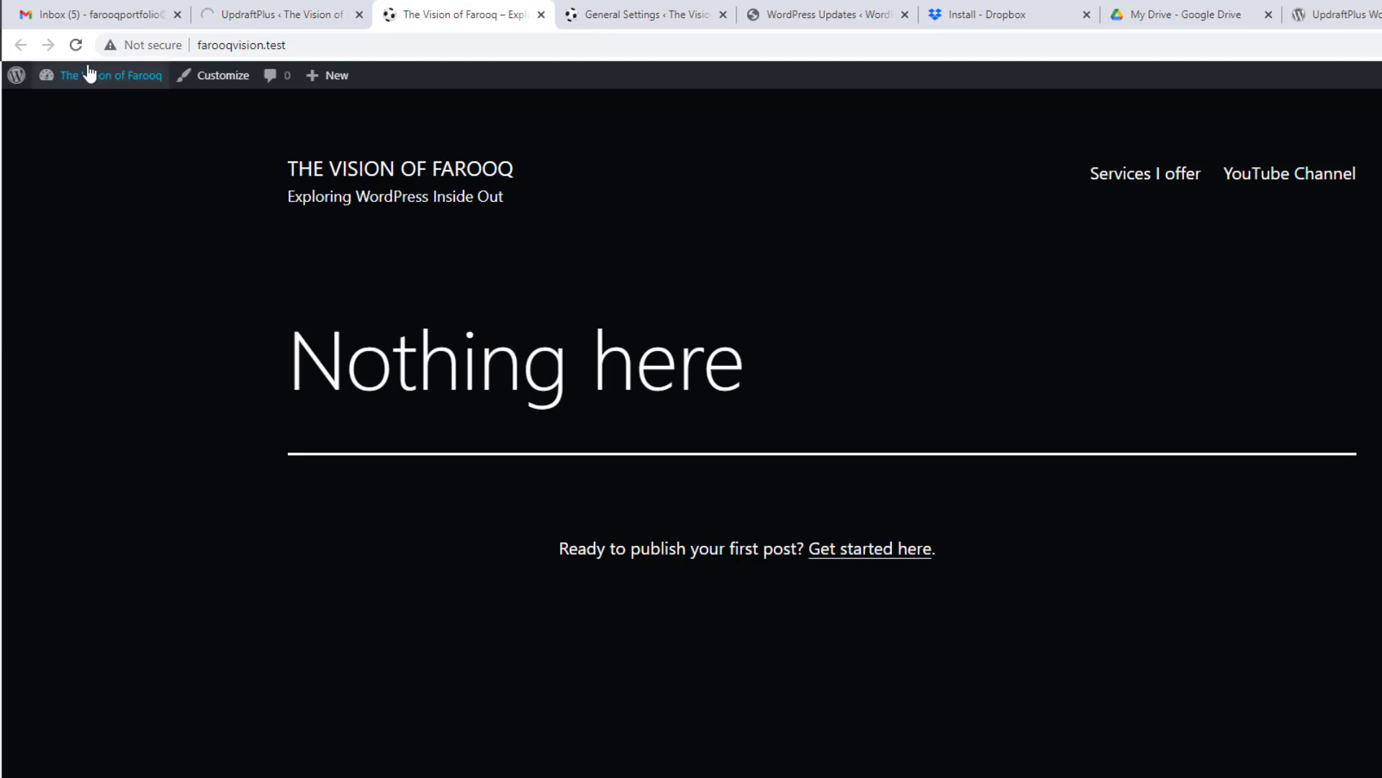
pyautogui.click(76, 45)
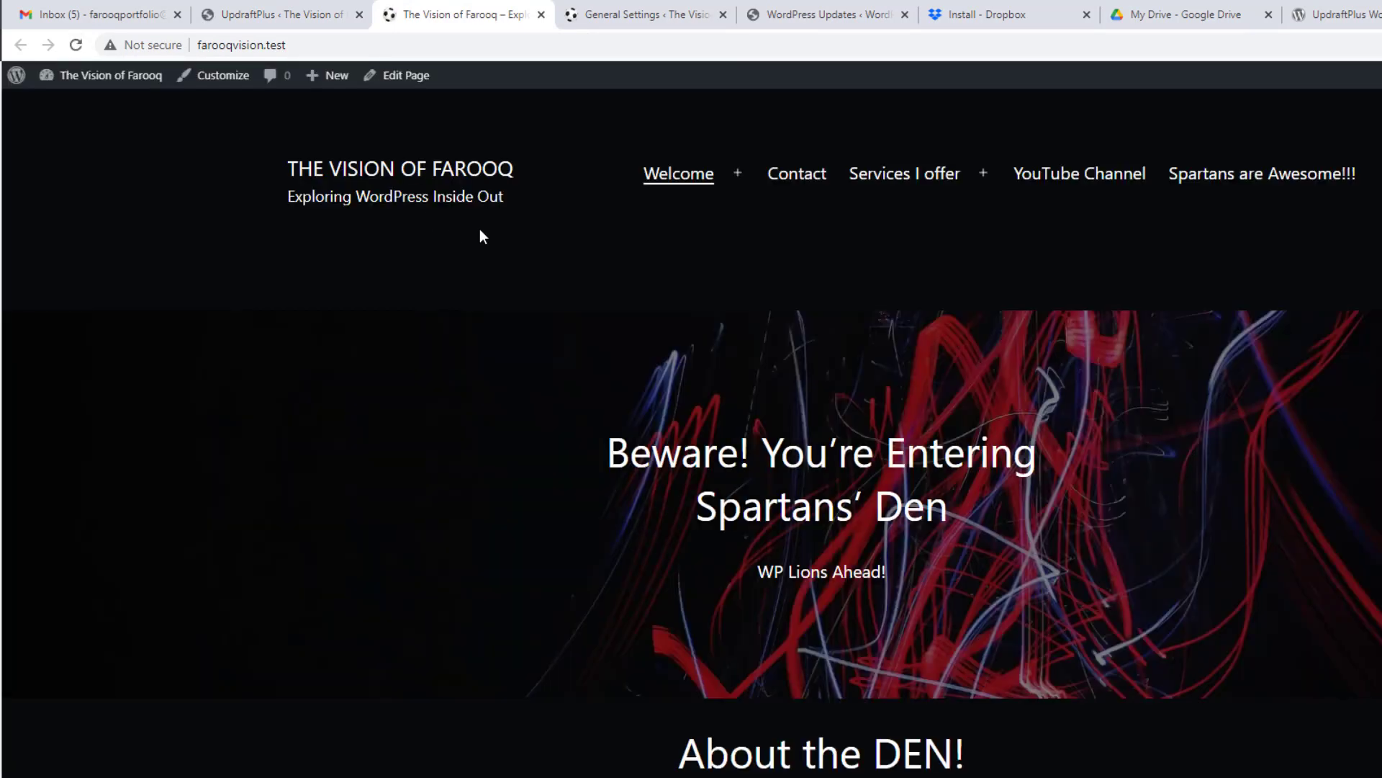
pyautogui.scroll(-5, 703, 281)
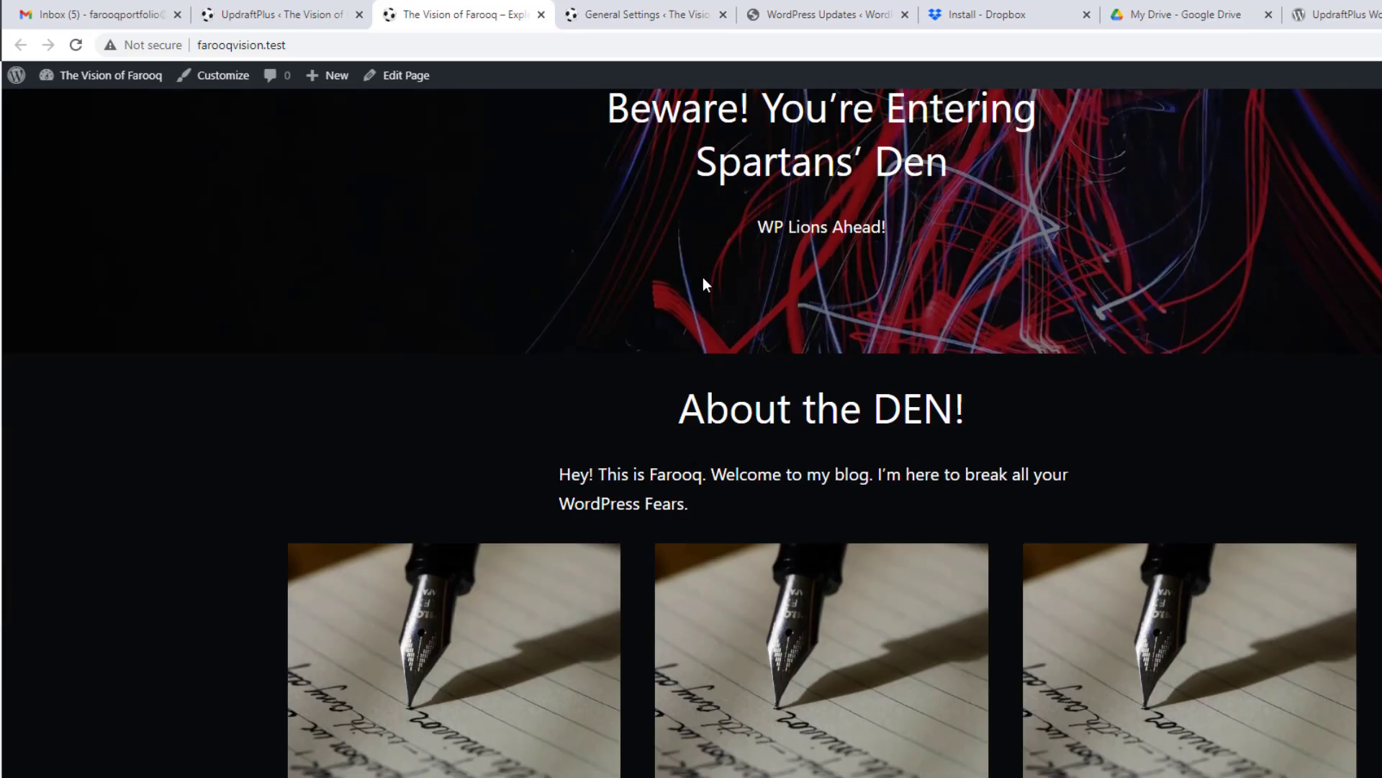
pyautogui.scroll(5, 703, 281)
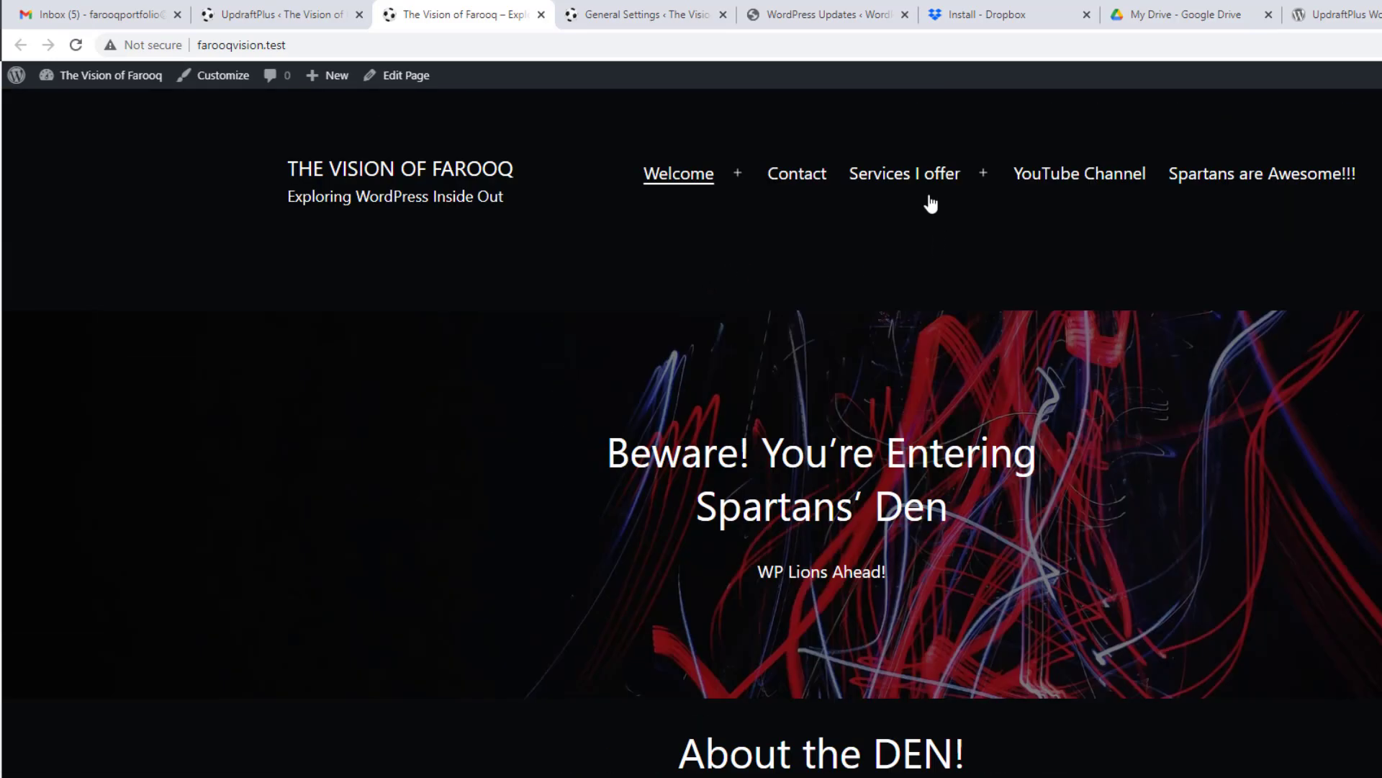
pyautogui.scroll(-4, 571, 369)
pyautogui.scroll(2, 571, 369)
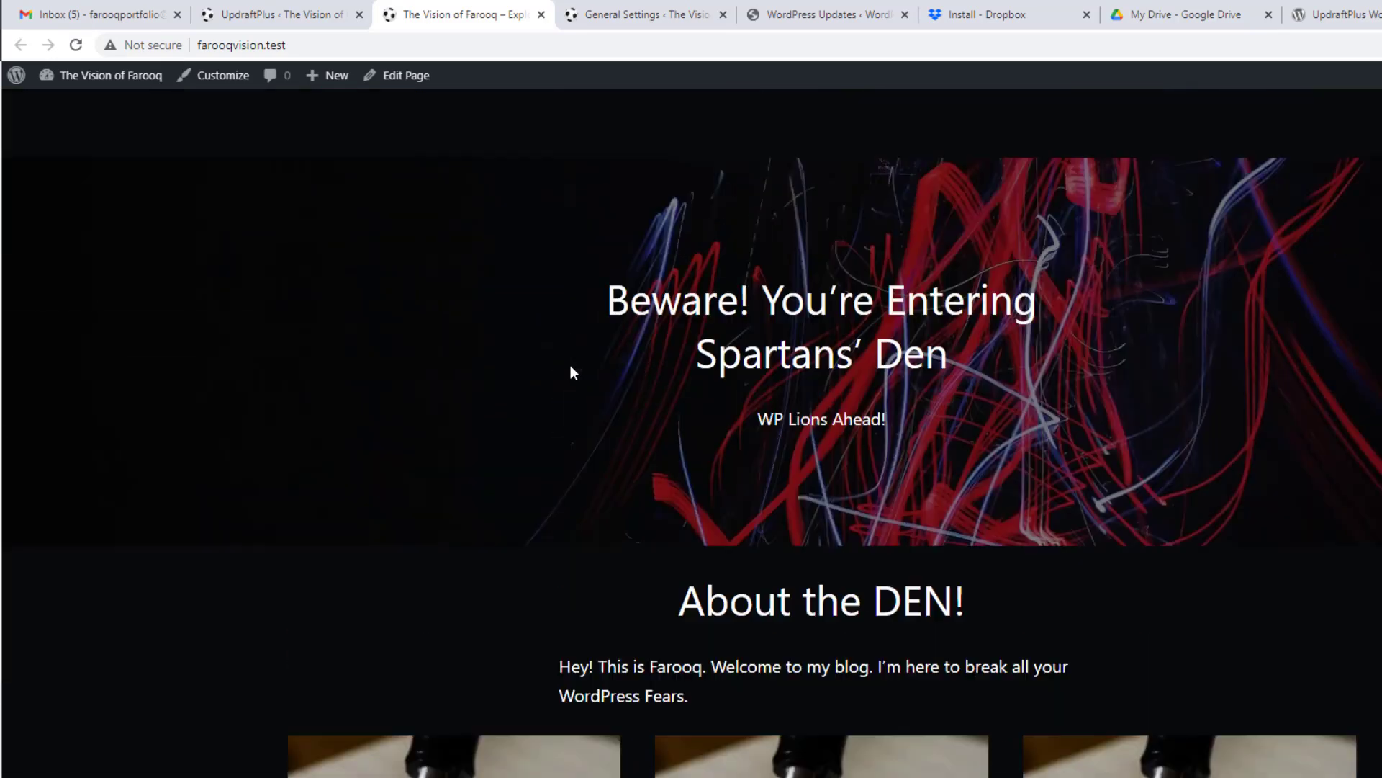
pyautogui.scroll(2, 571, 369)
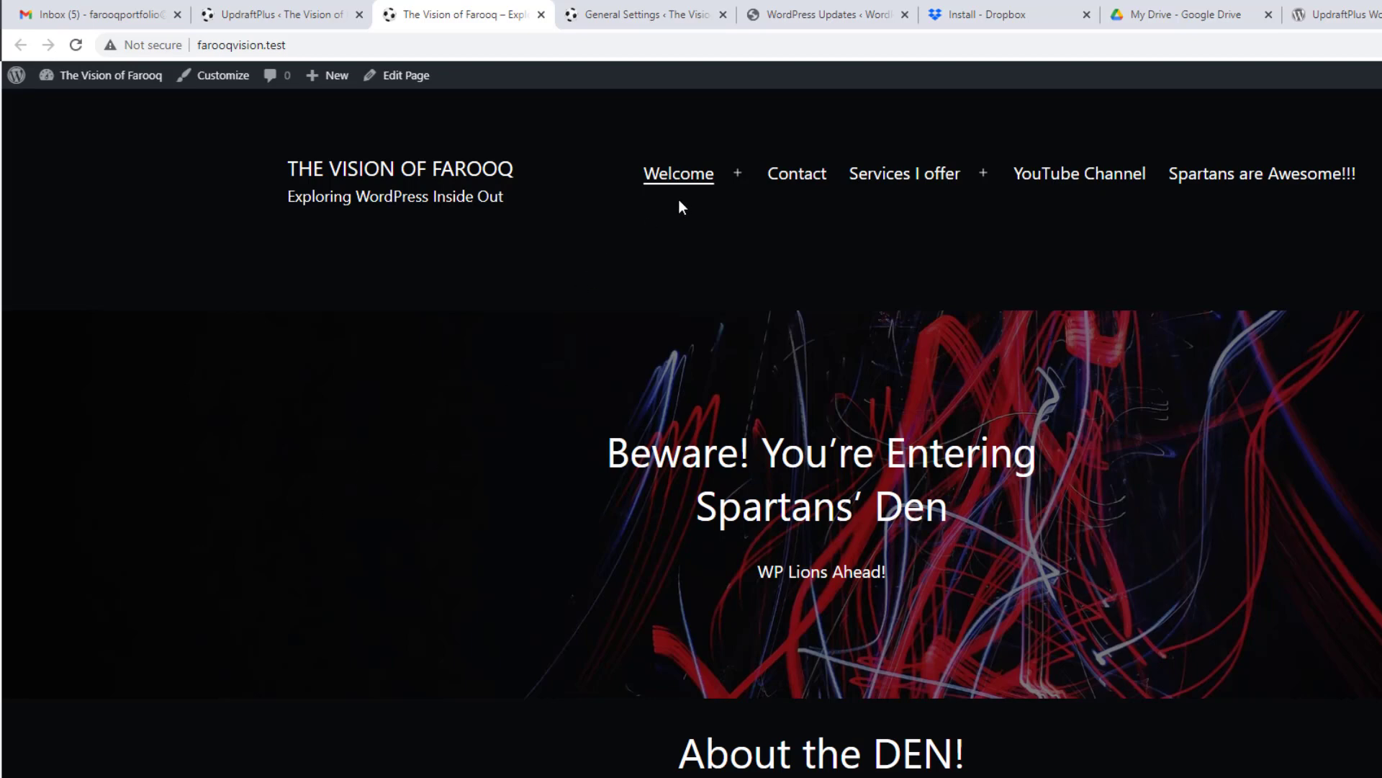
pyautogui.click(259, 13)
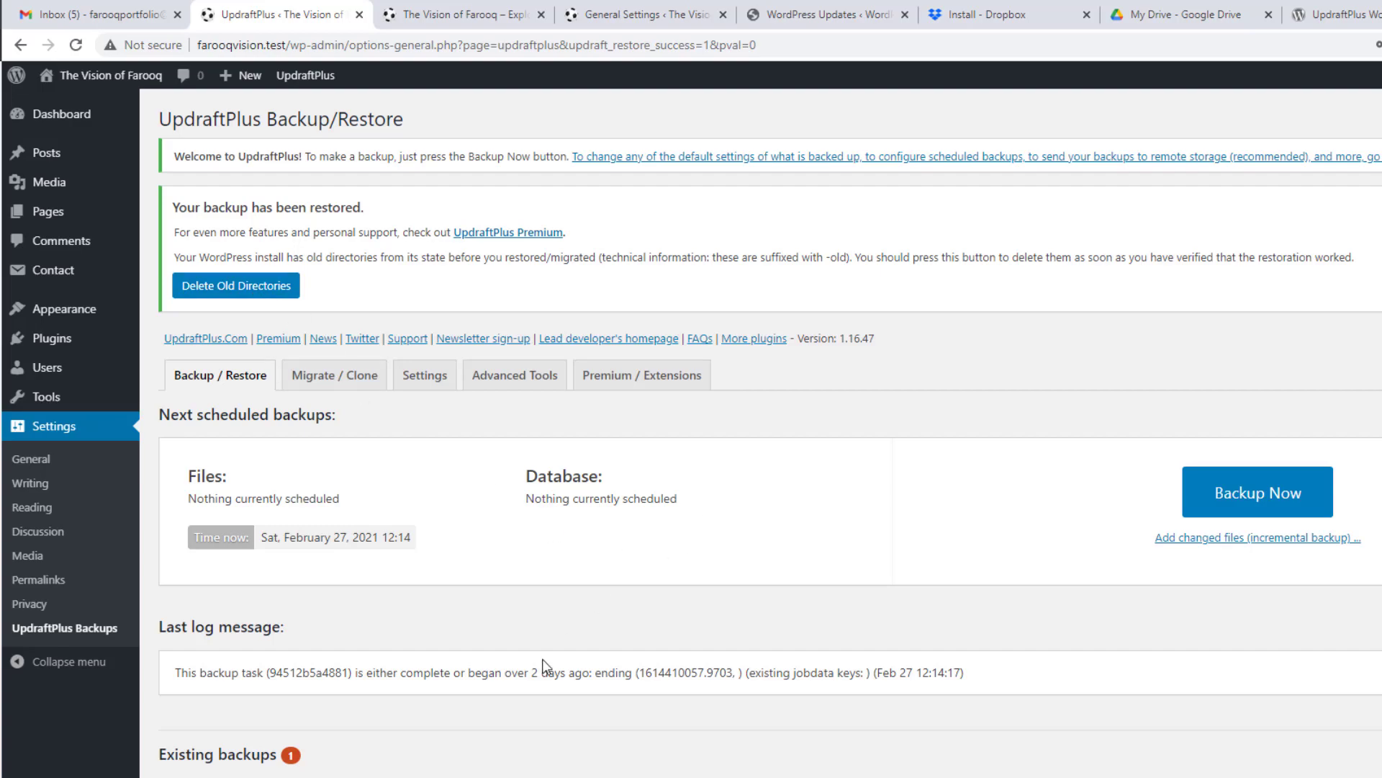
# Step: Check the plugins-old, themes-old and uploads-old folders in Explorer, then delete the old directories in UpdraftPlus
pyautogui.click(454, 776)
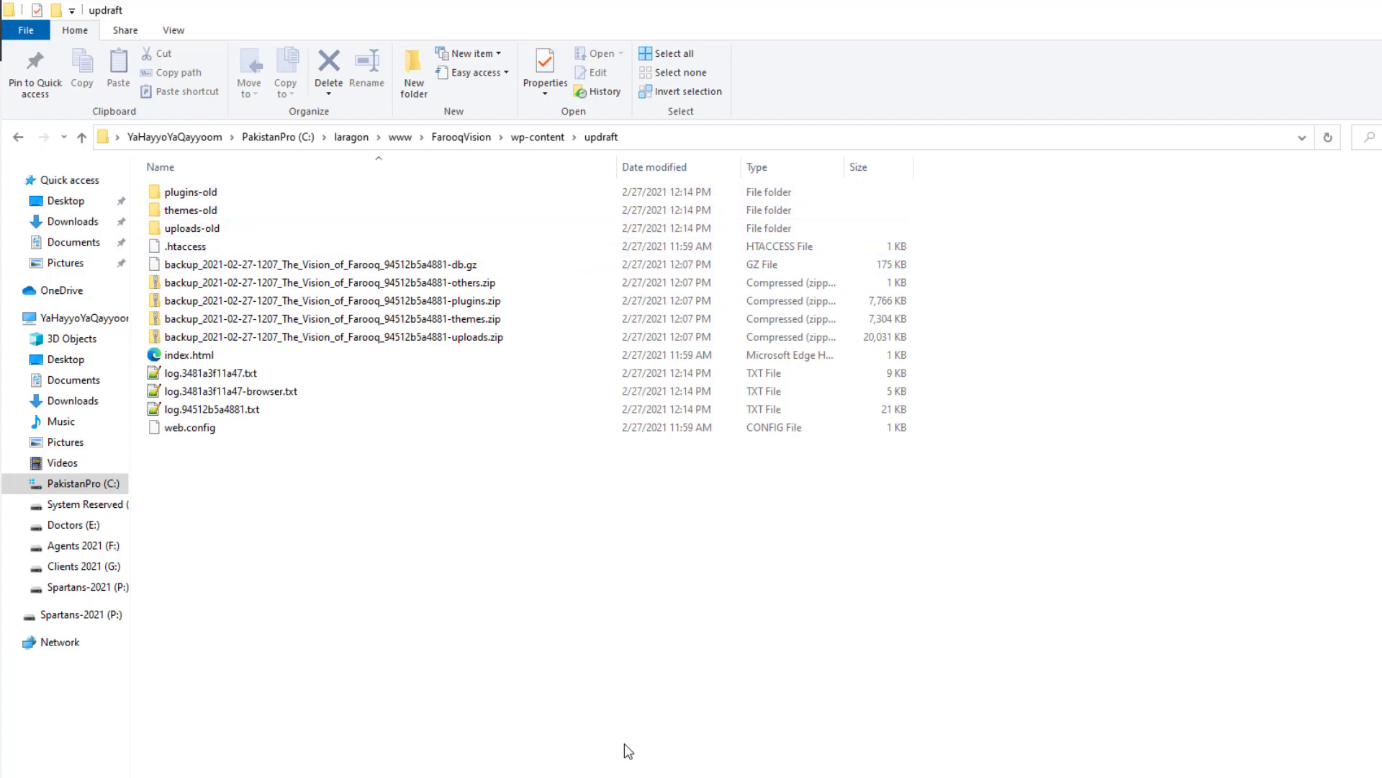
pyautogui.click(574, 776)
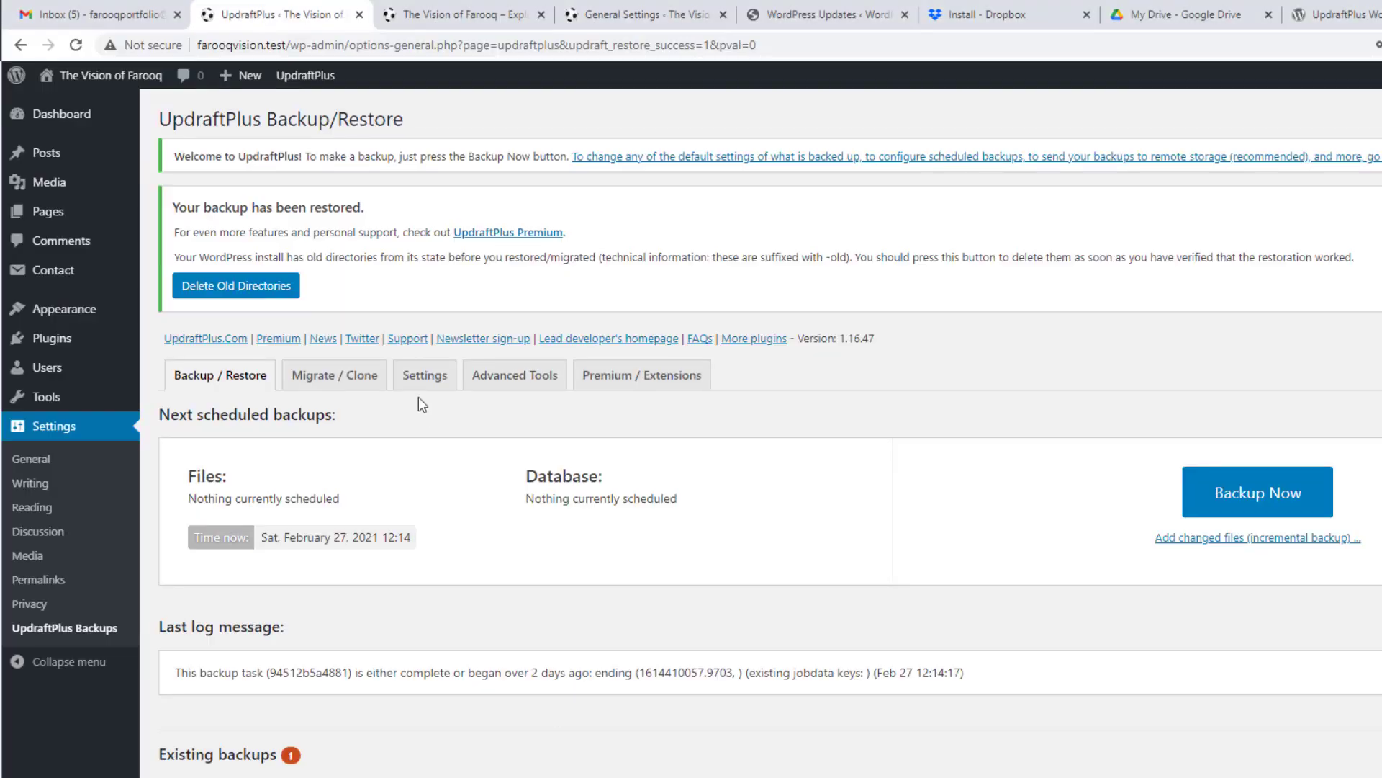
pyautogui.click(231, 286)
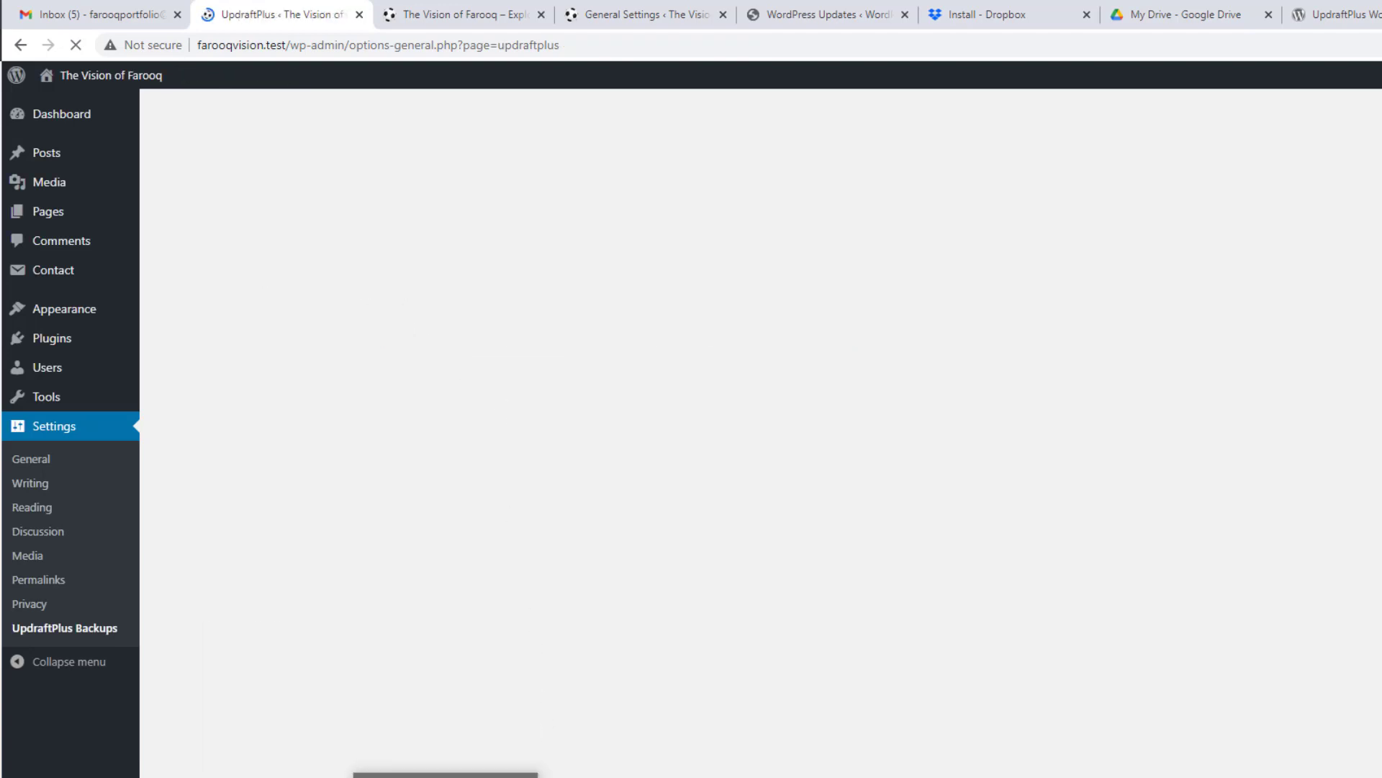
# Step: Verify in Explorer that the -old folders are gone, then go back to UpdraftPlus configuration
pyautogui.click(445, 775)
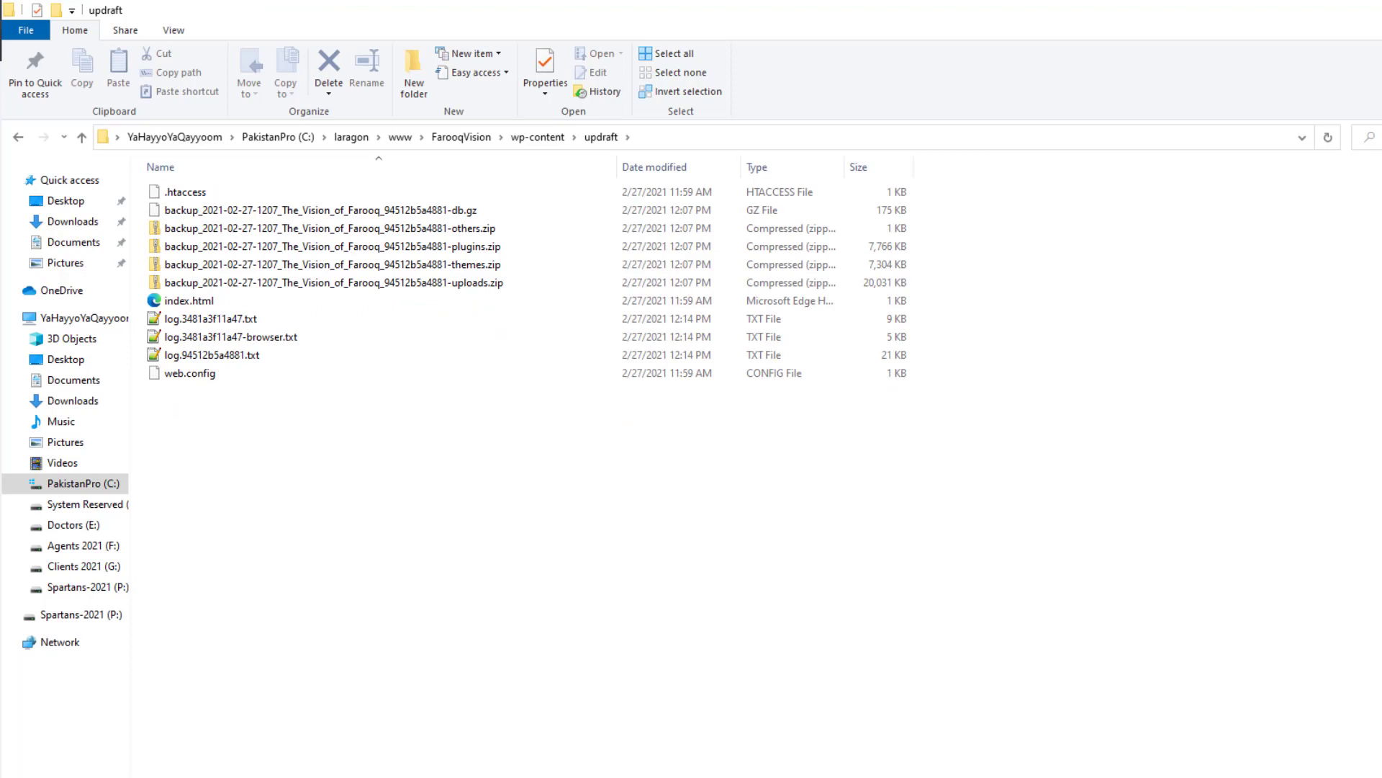
pyautogui.click(526, 770)
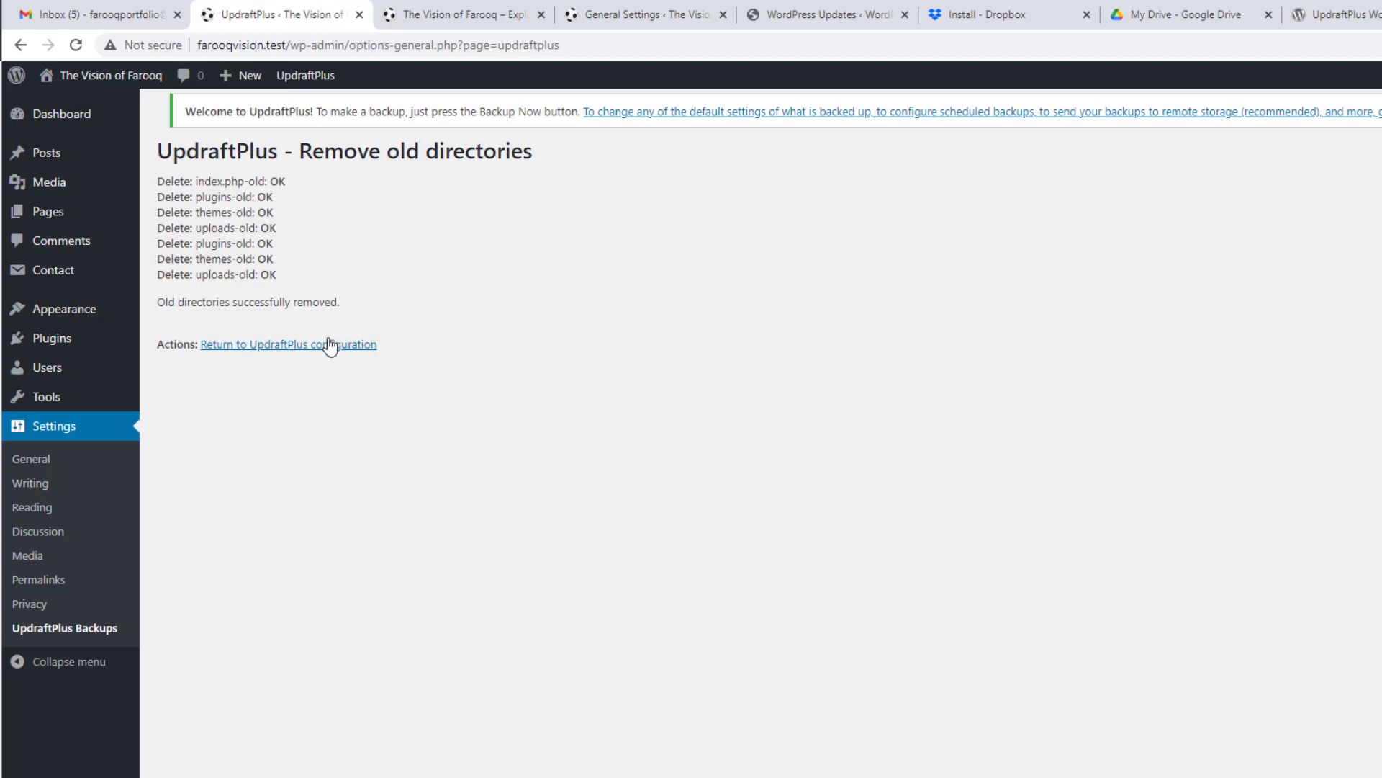
pyautogui.click(292, 346)
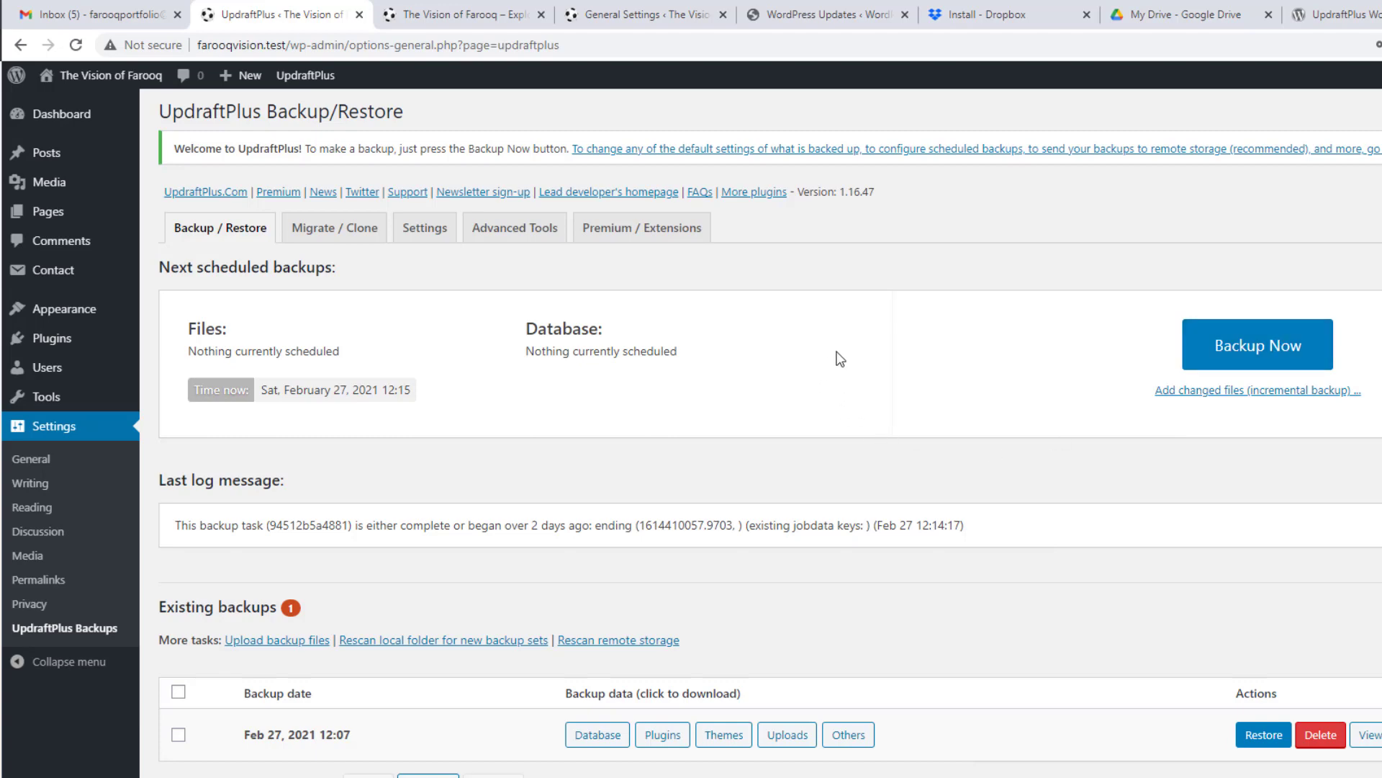
pyautogui.moveTo(88, 311)
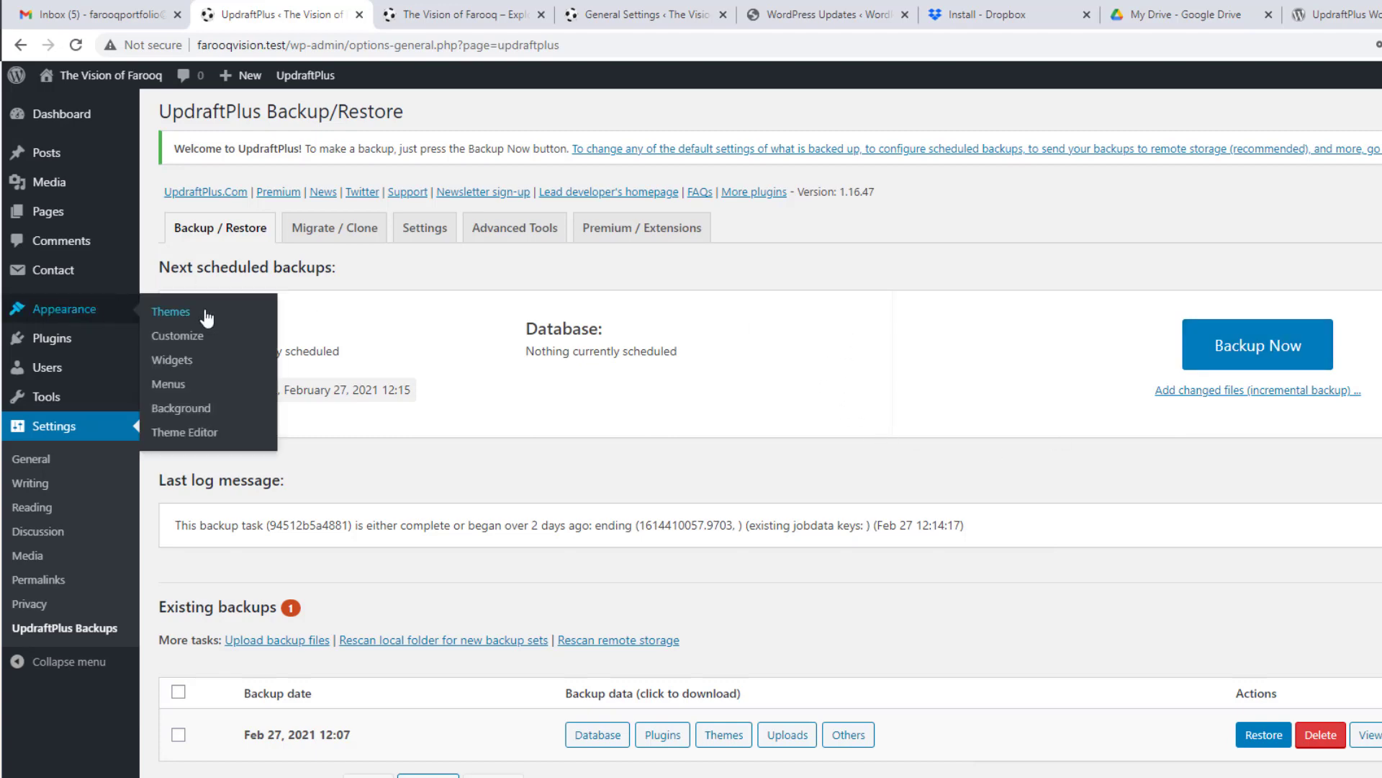
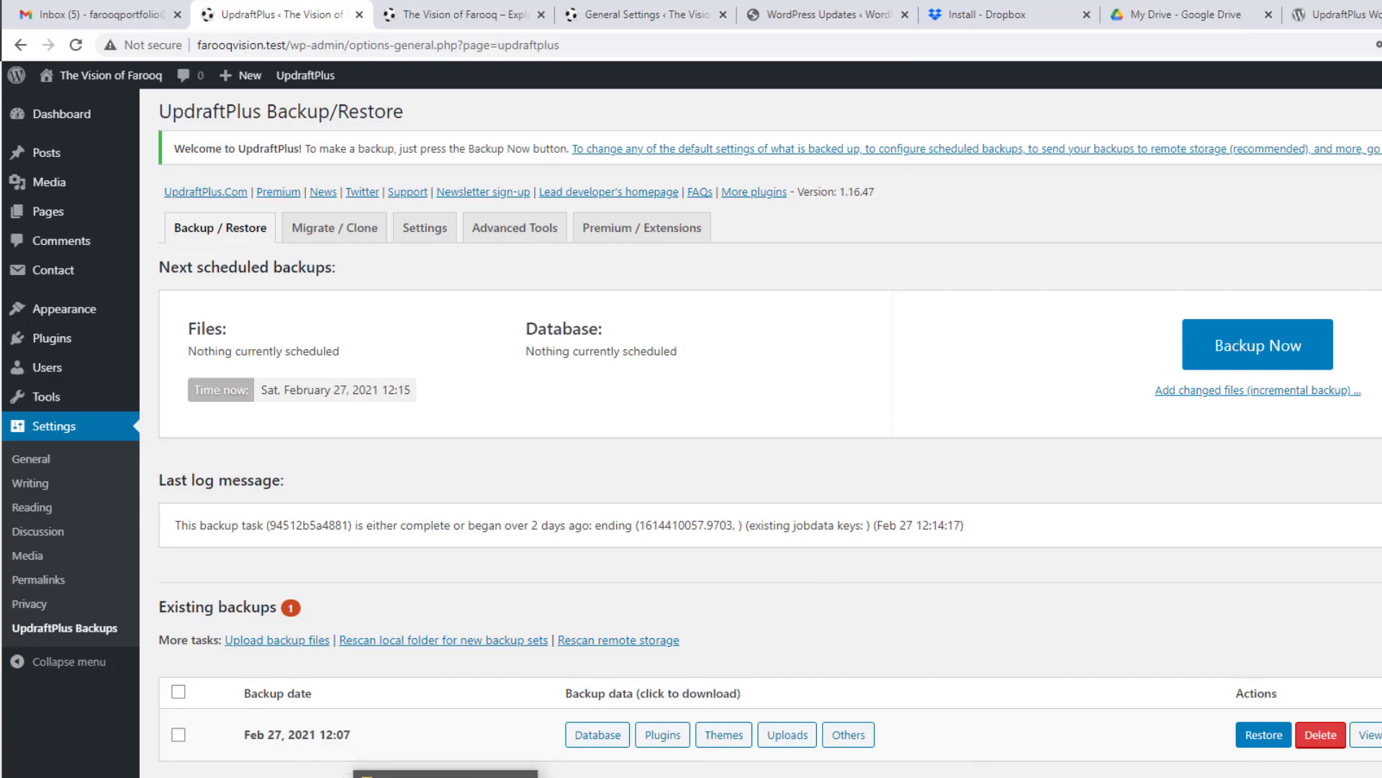
# Step: Bring up the File Explorer window showing the wp-content/updraft backup archives
pyautogui.click(461, 776)
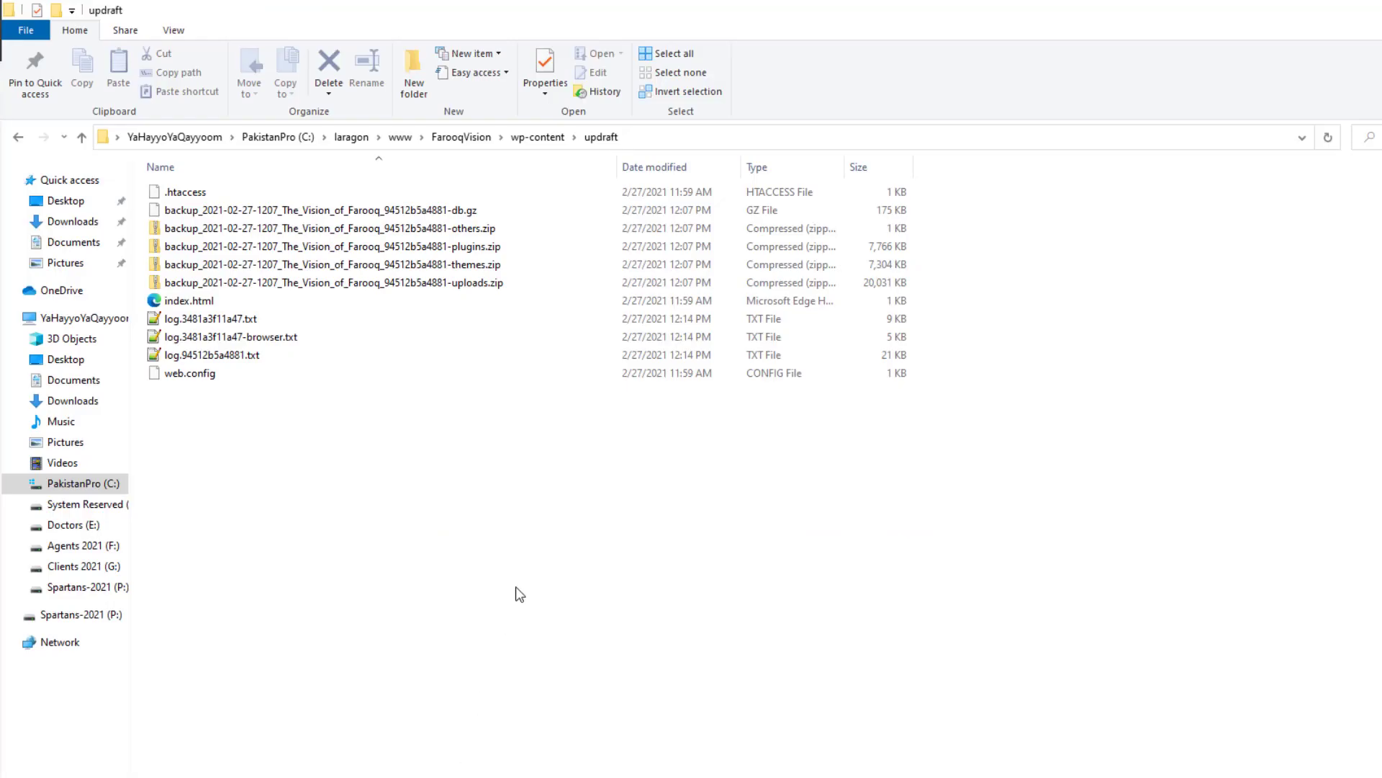
# Step: Open Downloads and inspect the FarooqVisionBackUp folder dated 2/27/2021, then return to the browser
pyautogui.click(75, 221)
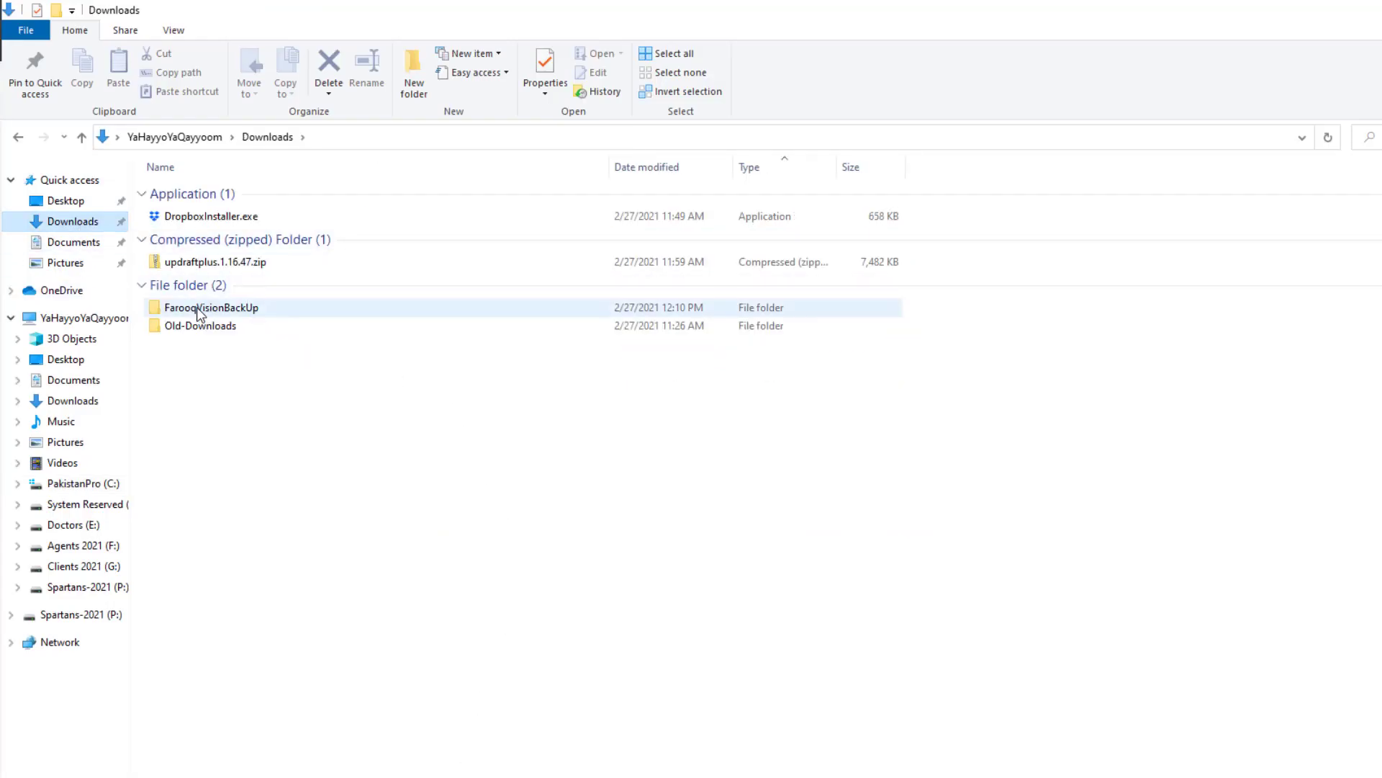
pyautogui.moveTo(199, 311)
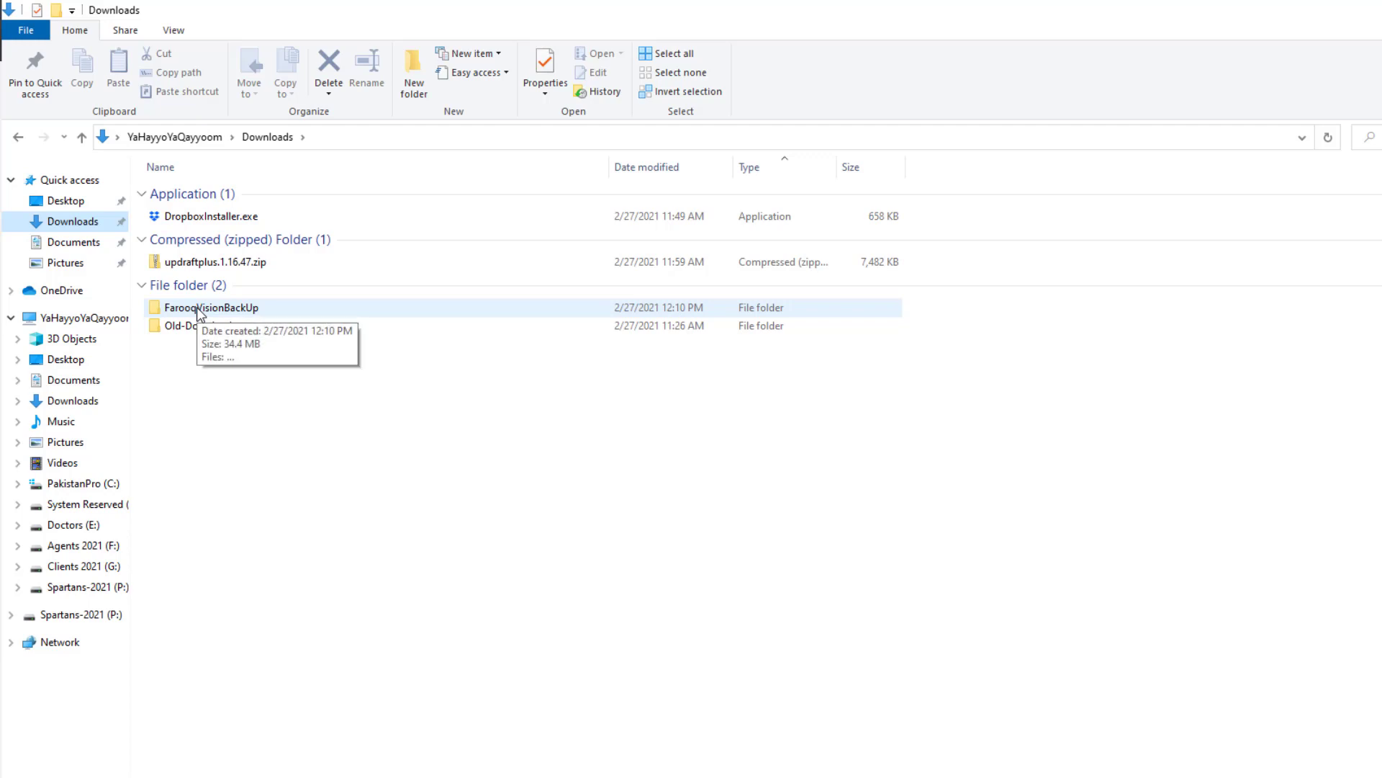
pyautogui.rightClick(198, 308)
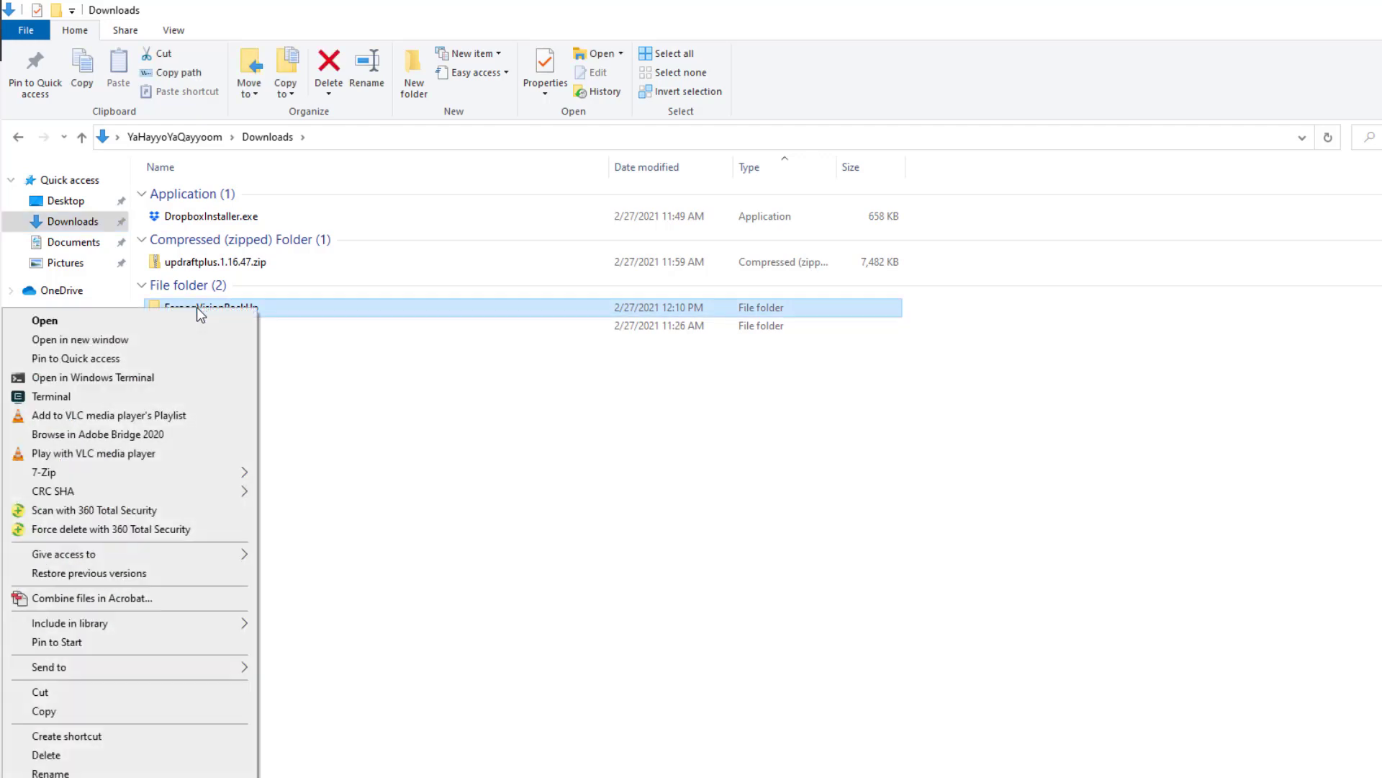
pyautogui.click(408, 450)
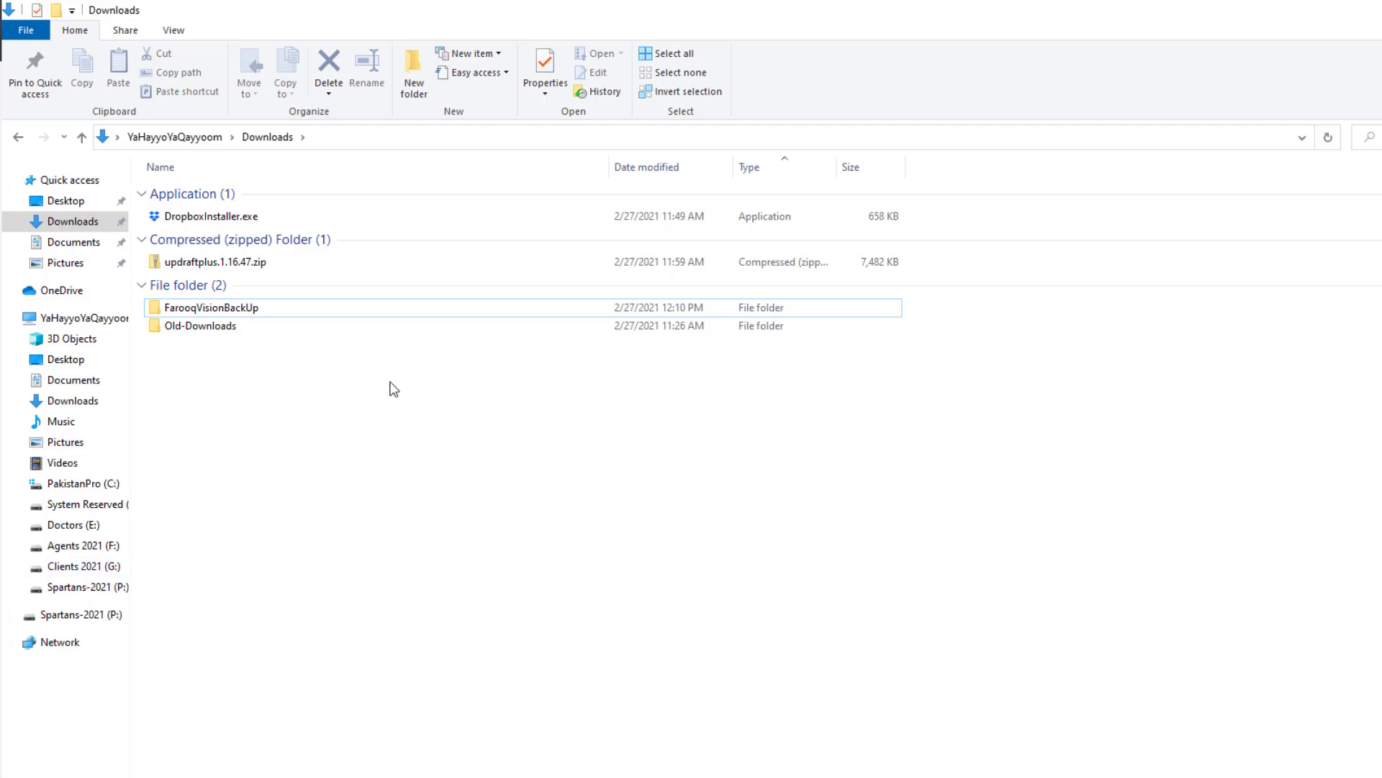
pyautogui.click(234, 308)
pyautogui.click(581, 475)
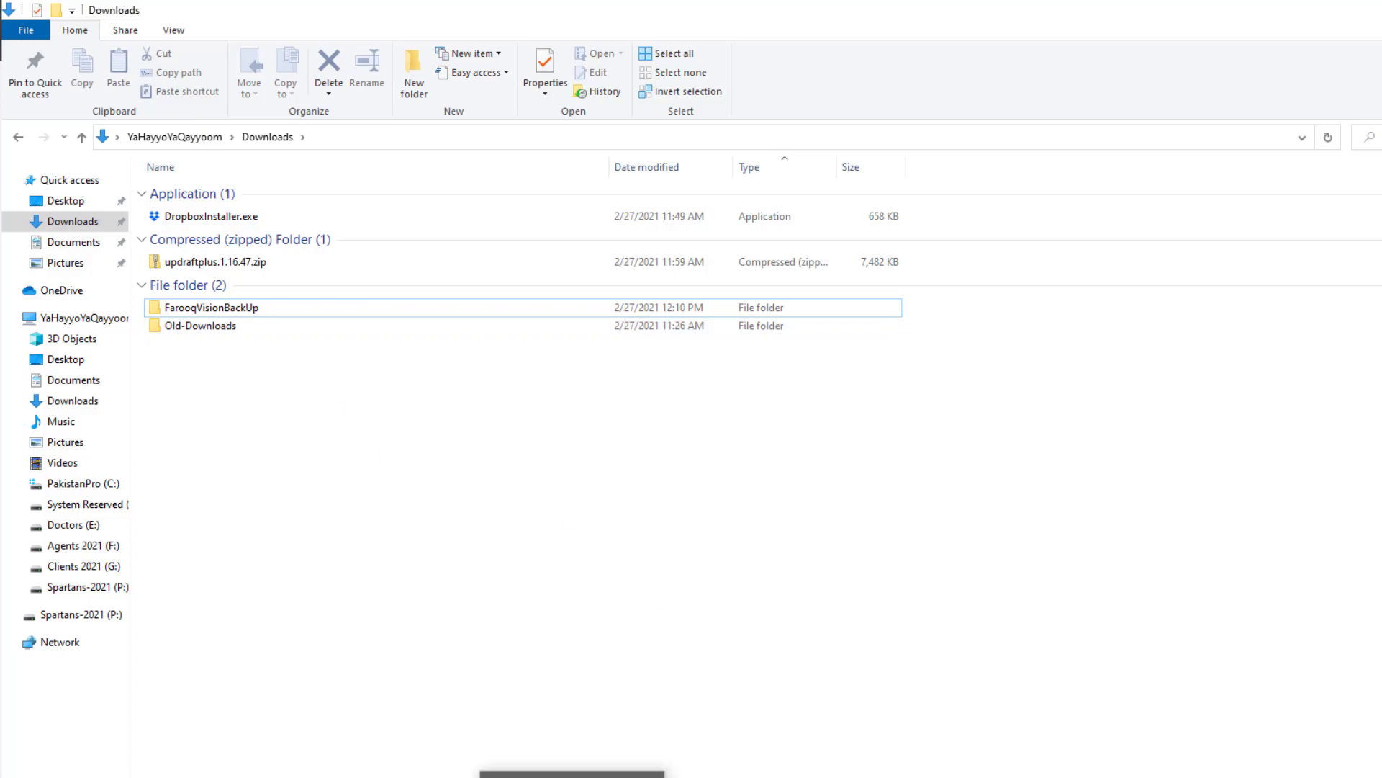
pyautogui.click(573, 775)
# Step: Glance at Gmail's compose window and the Dropbox install tab, then return to the UpdraftPlus tab
pyautogui.click(94, 10)
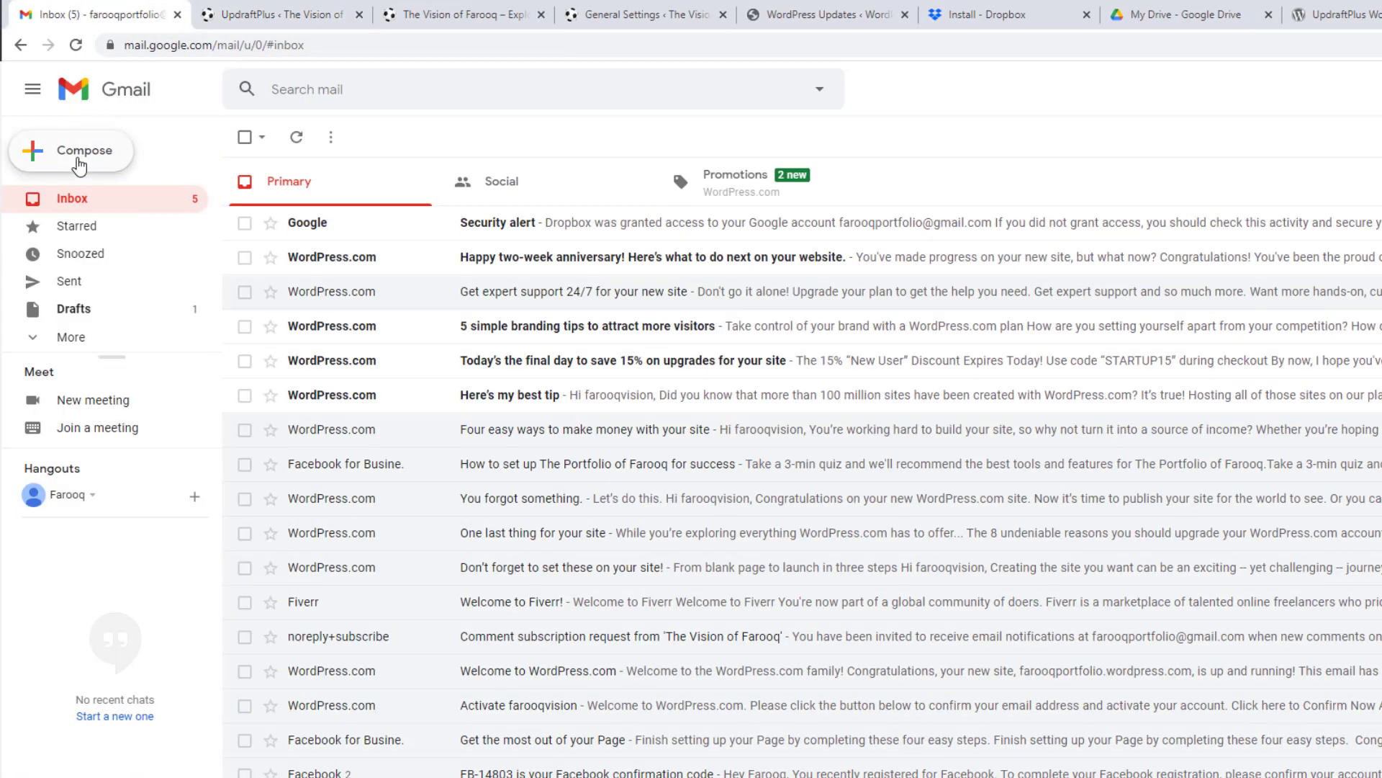
pyautogui.click(80, 151)
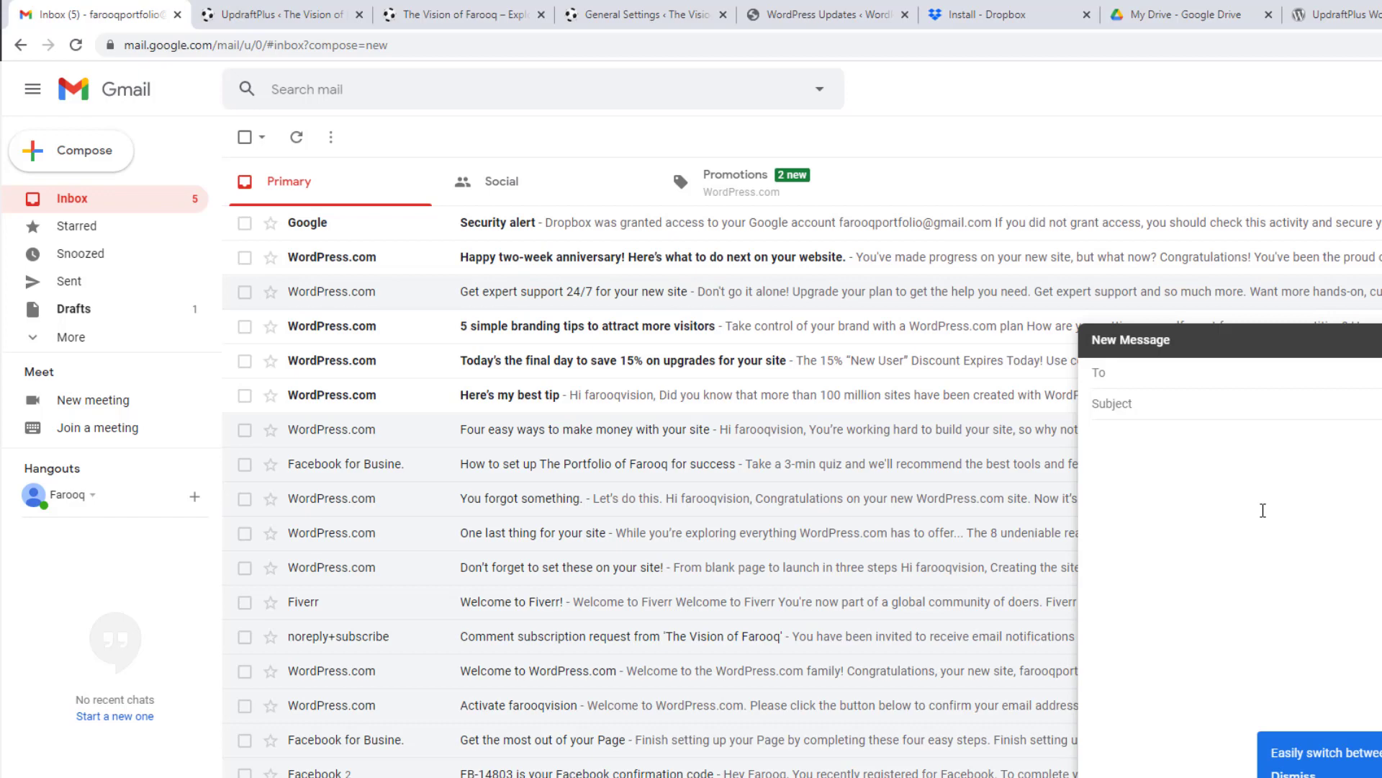
pyautogui.press('Escape')
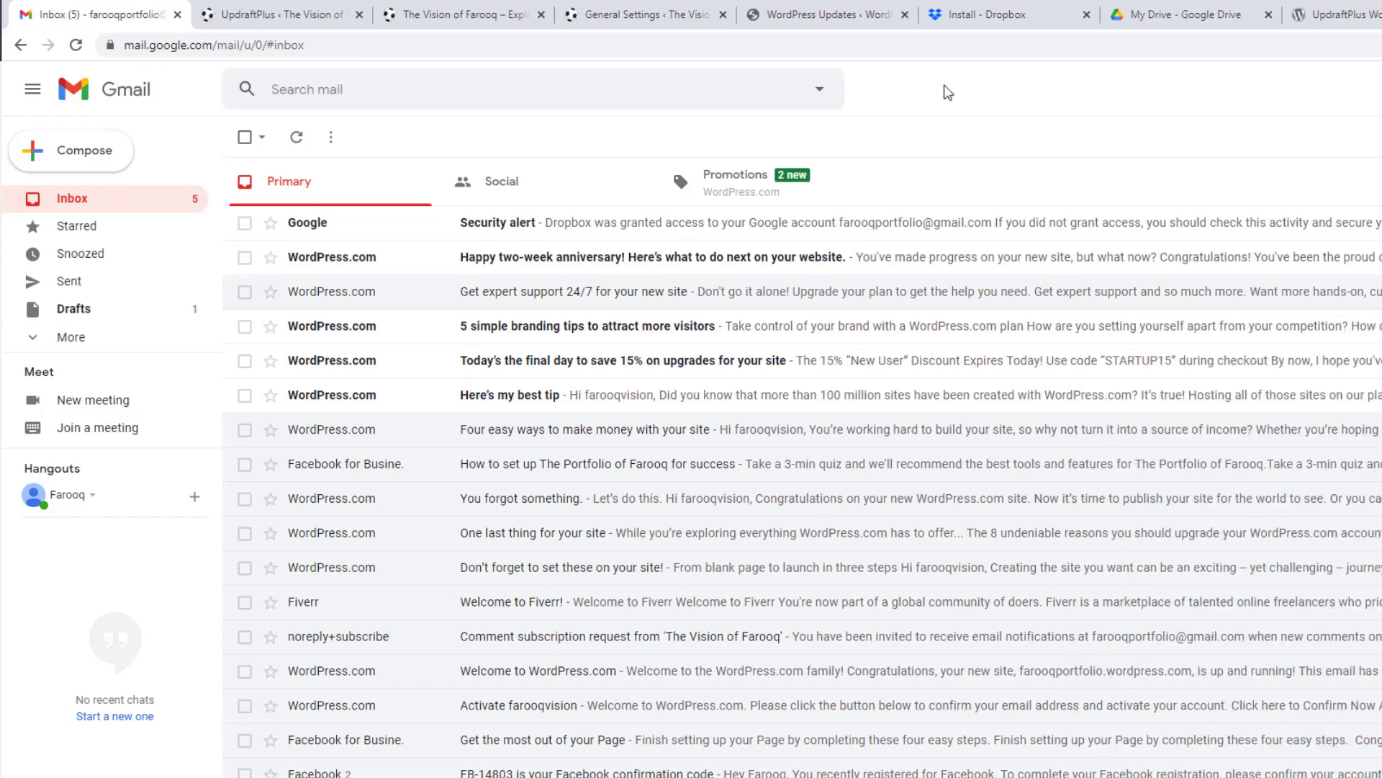
pyautogui.click(1005, 8)
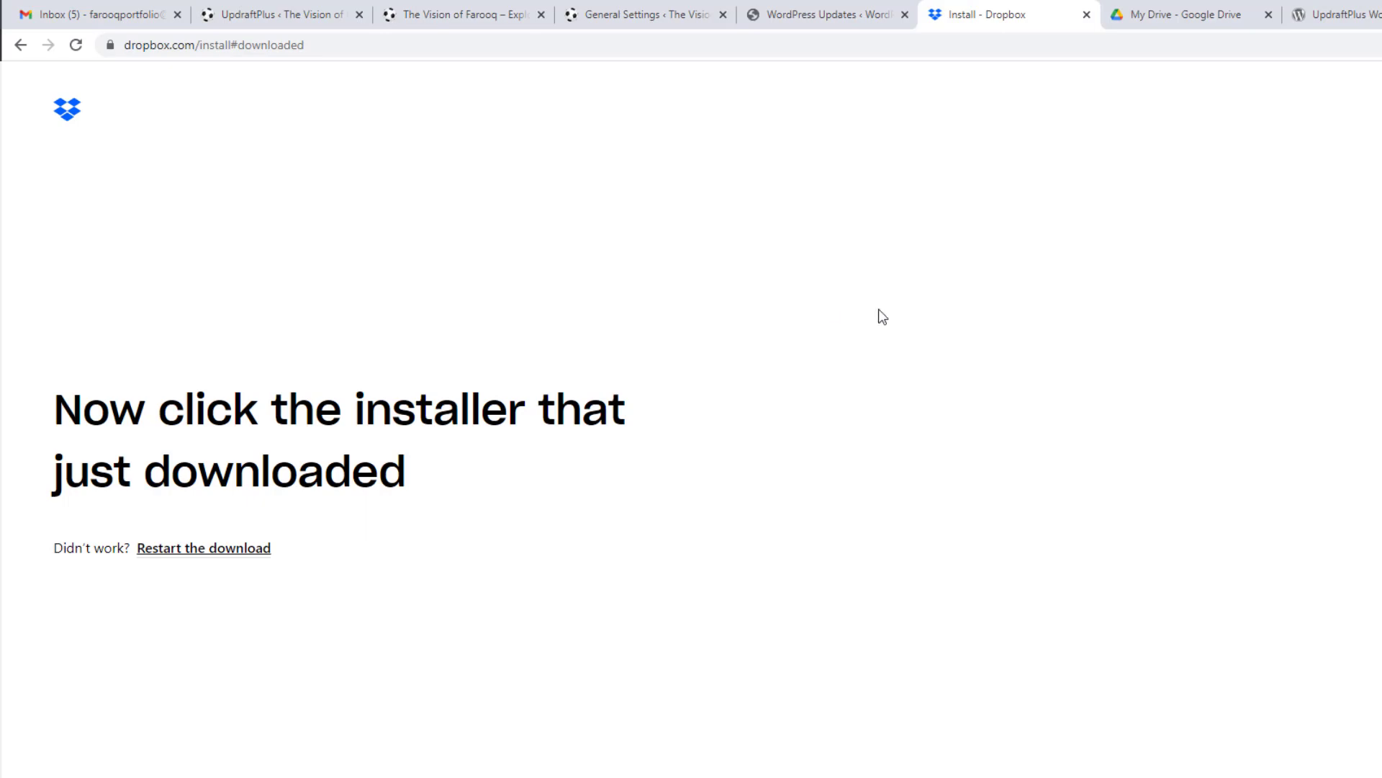
pyautogui.click(301, 5)
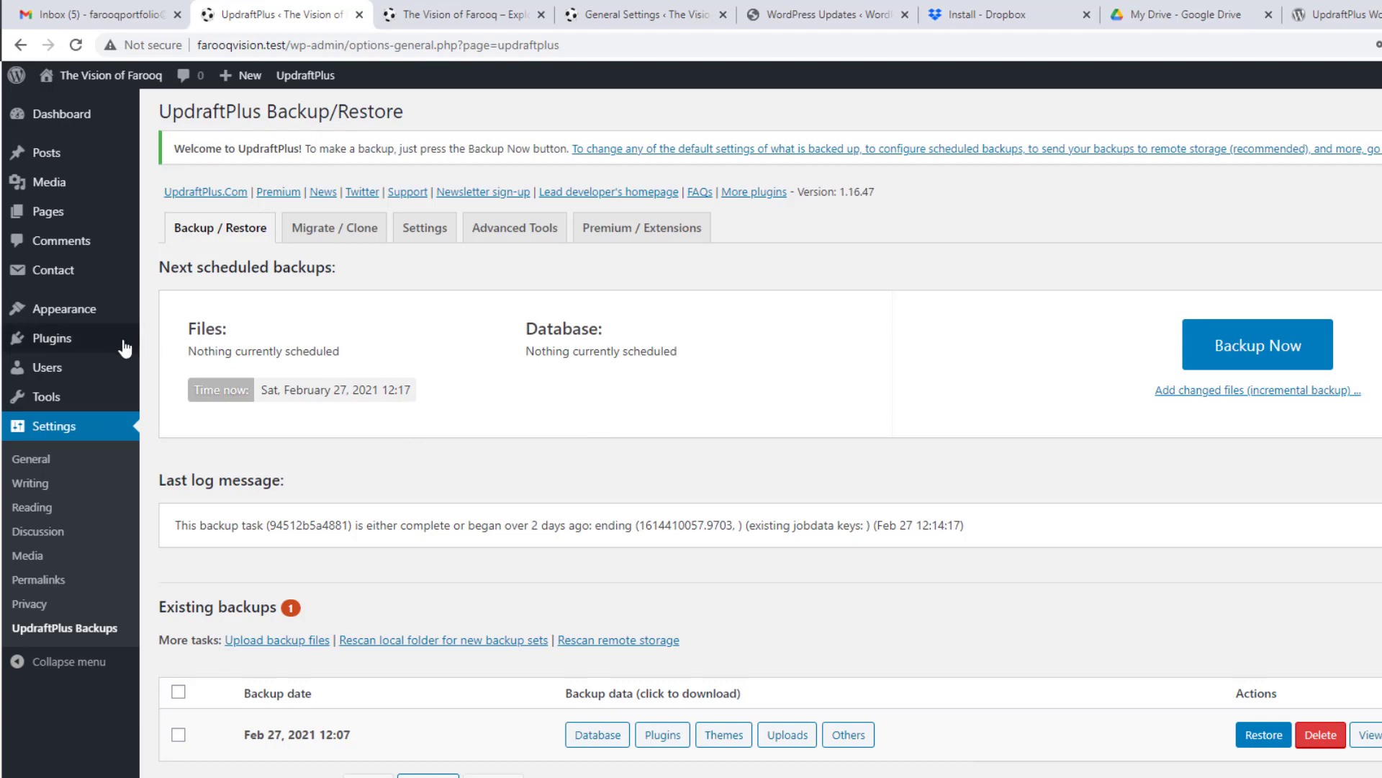
# Step: From Plugins > Add New, search 'wp rese', then install and activate WP Reset
pyautogui.moveTo(59, 351)
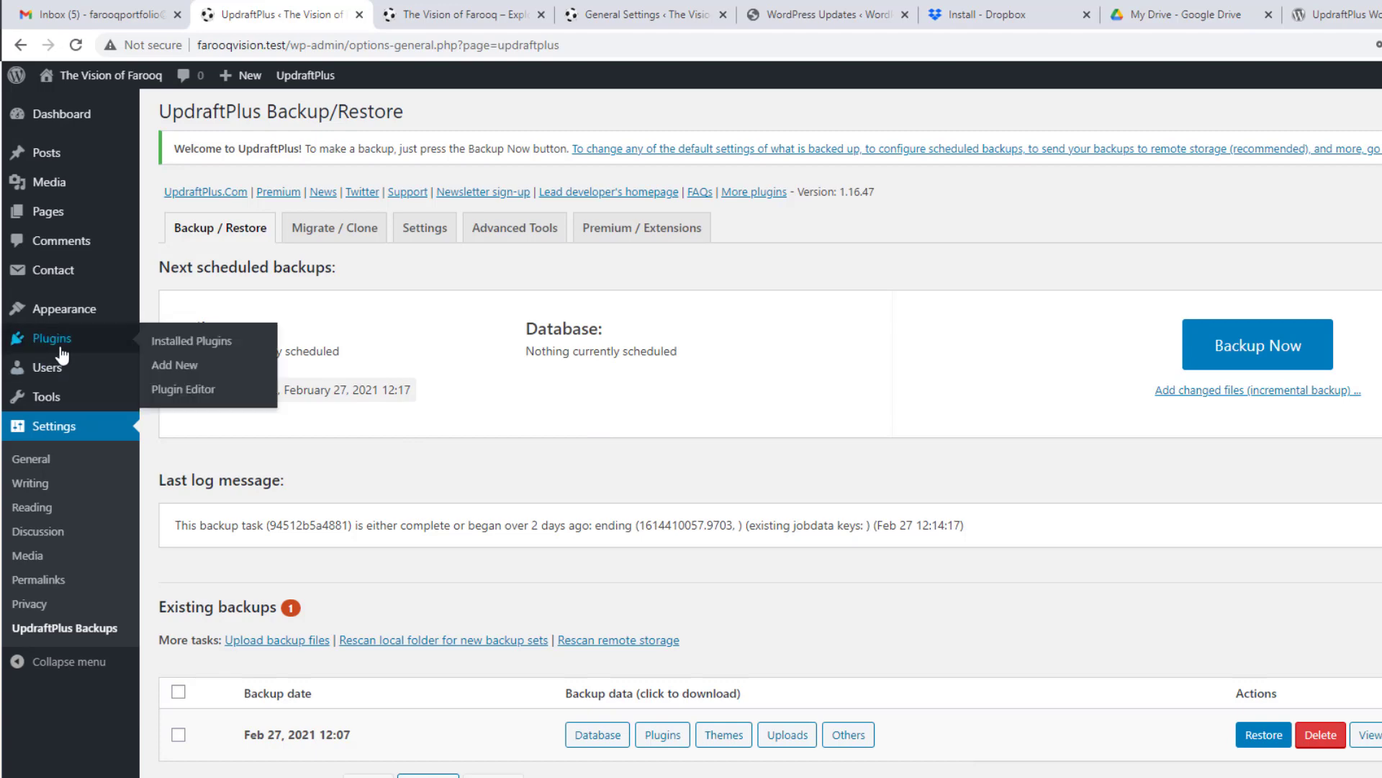
pyautogui.click(175, 365)
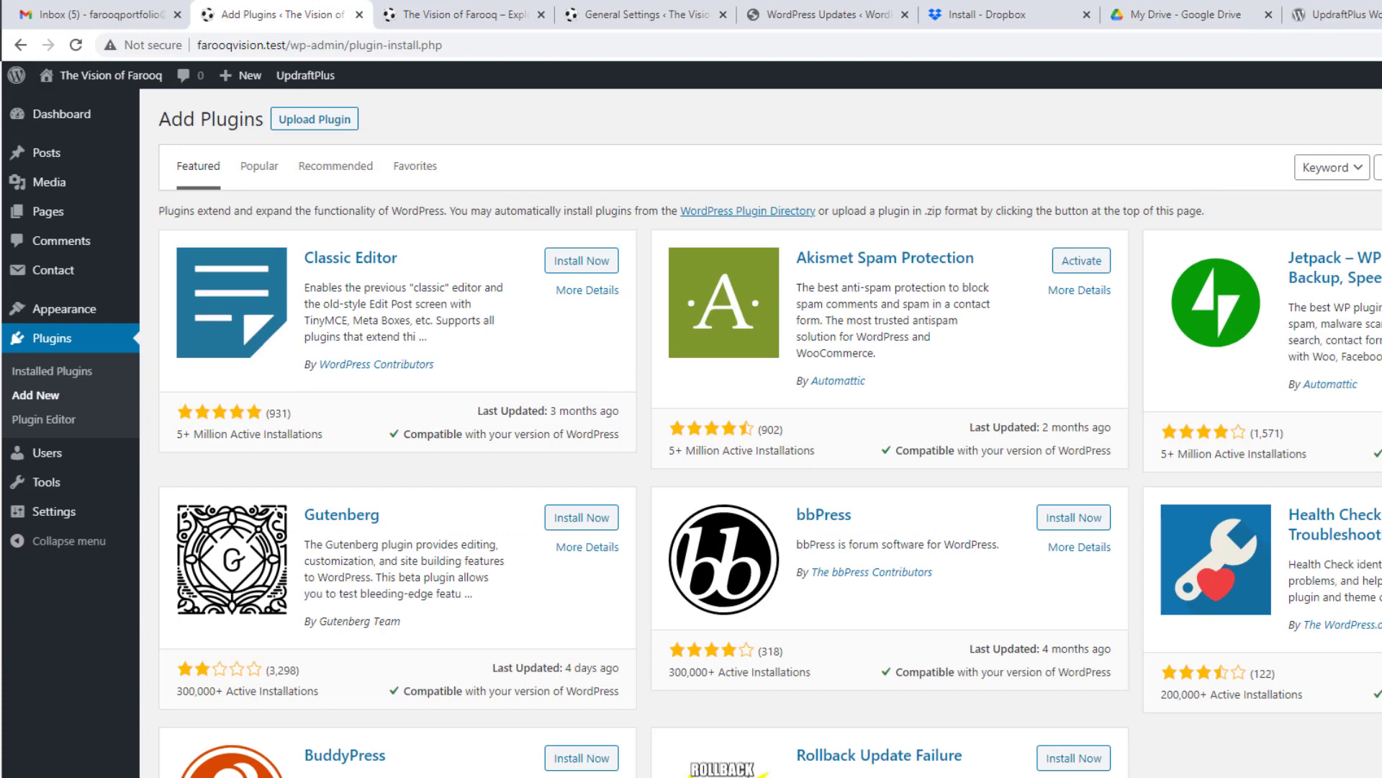
pyautogui.click(1379, 170)
pyautogui.write('wp reset')
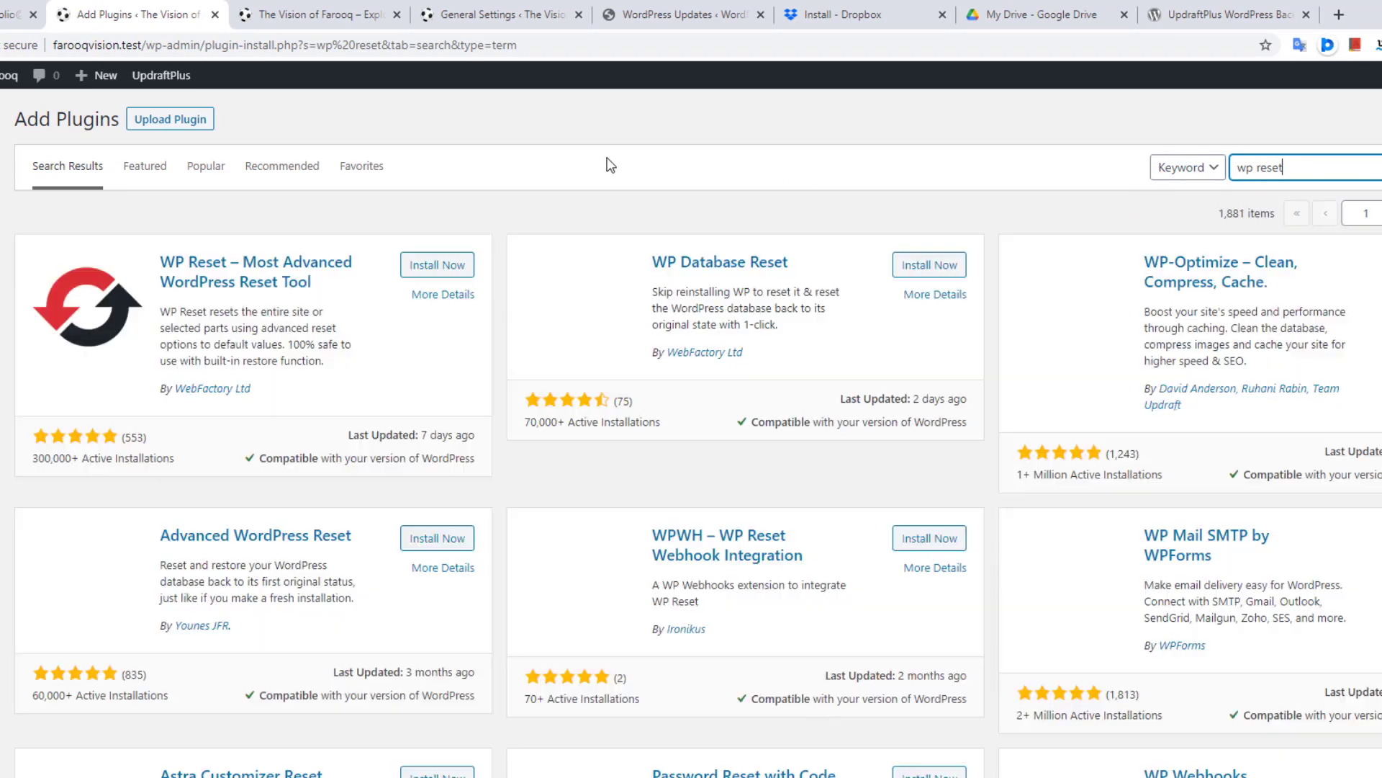
pyautogui.click(427, 267)
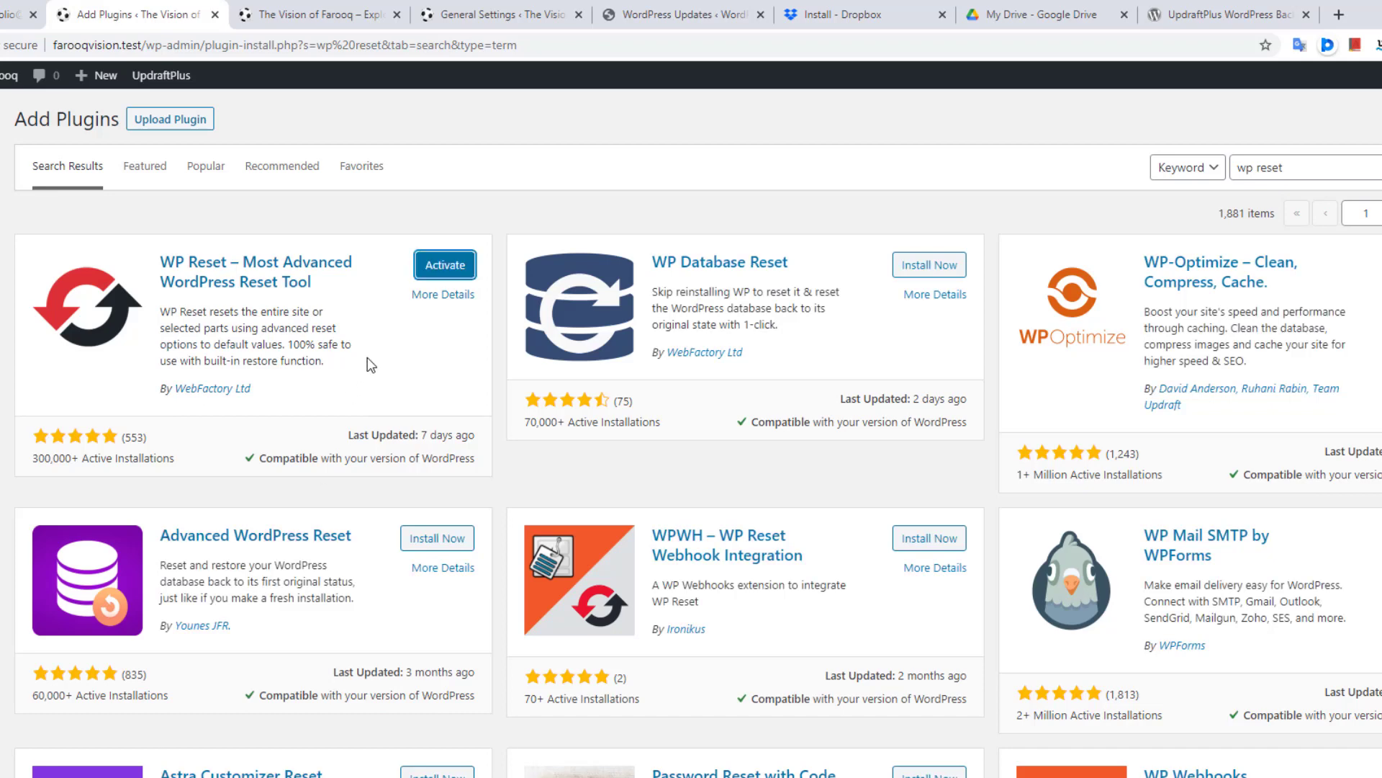
pyautogui.click(449, 268)
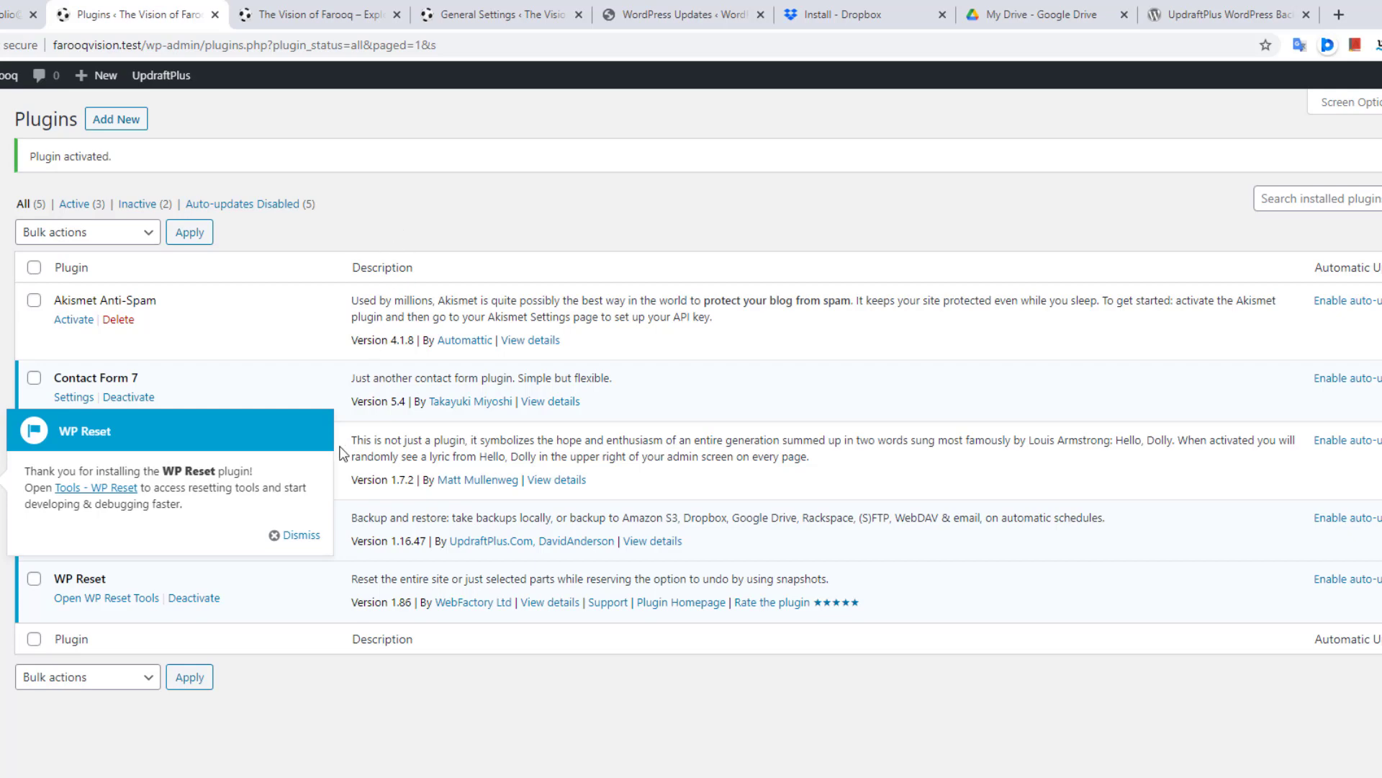
# Step: Dismiss the welcome notice, then in Tools > WP Reset enter 'reset' and request Site Reset
pyautogui.click(295, 537)
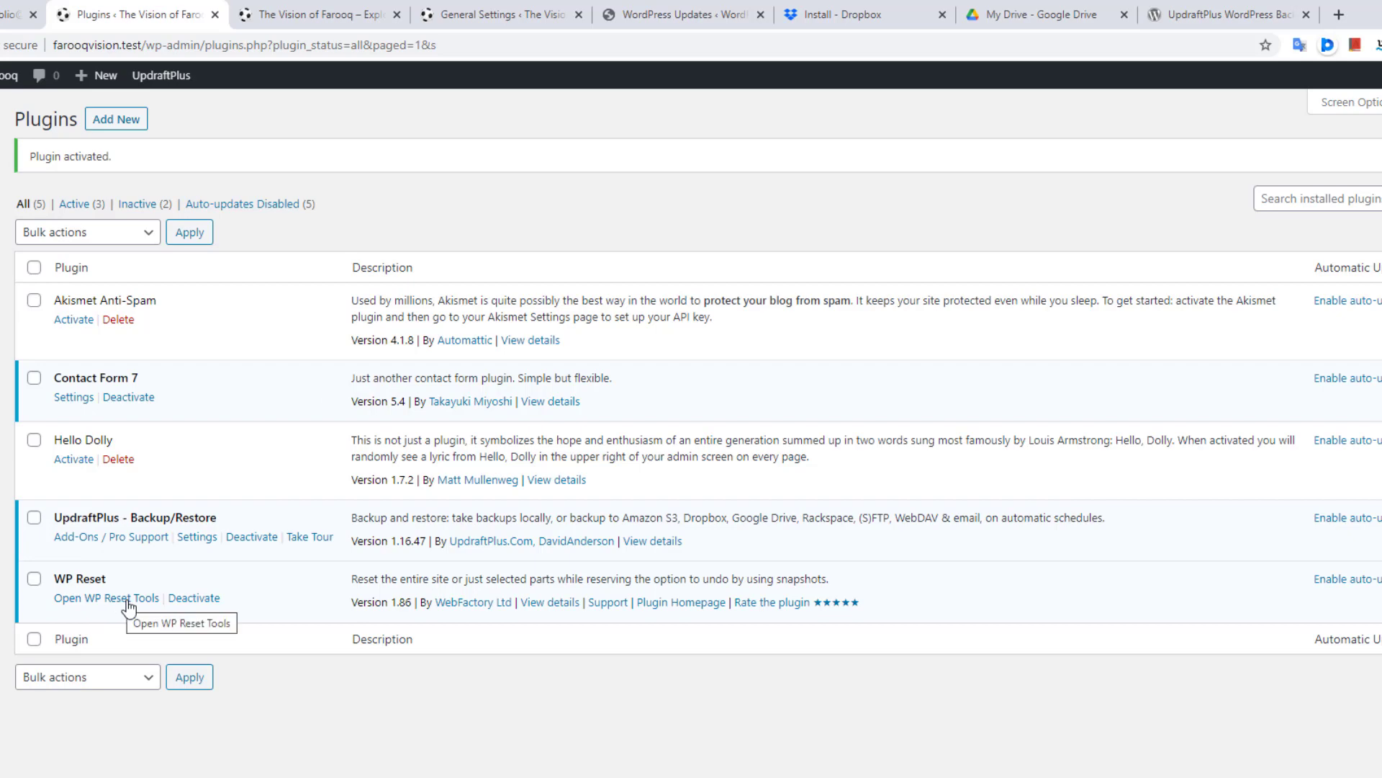
pyautogui.moveTo(28, 470)
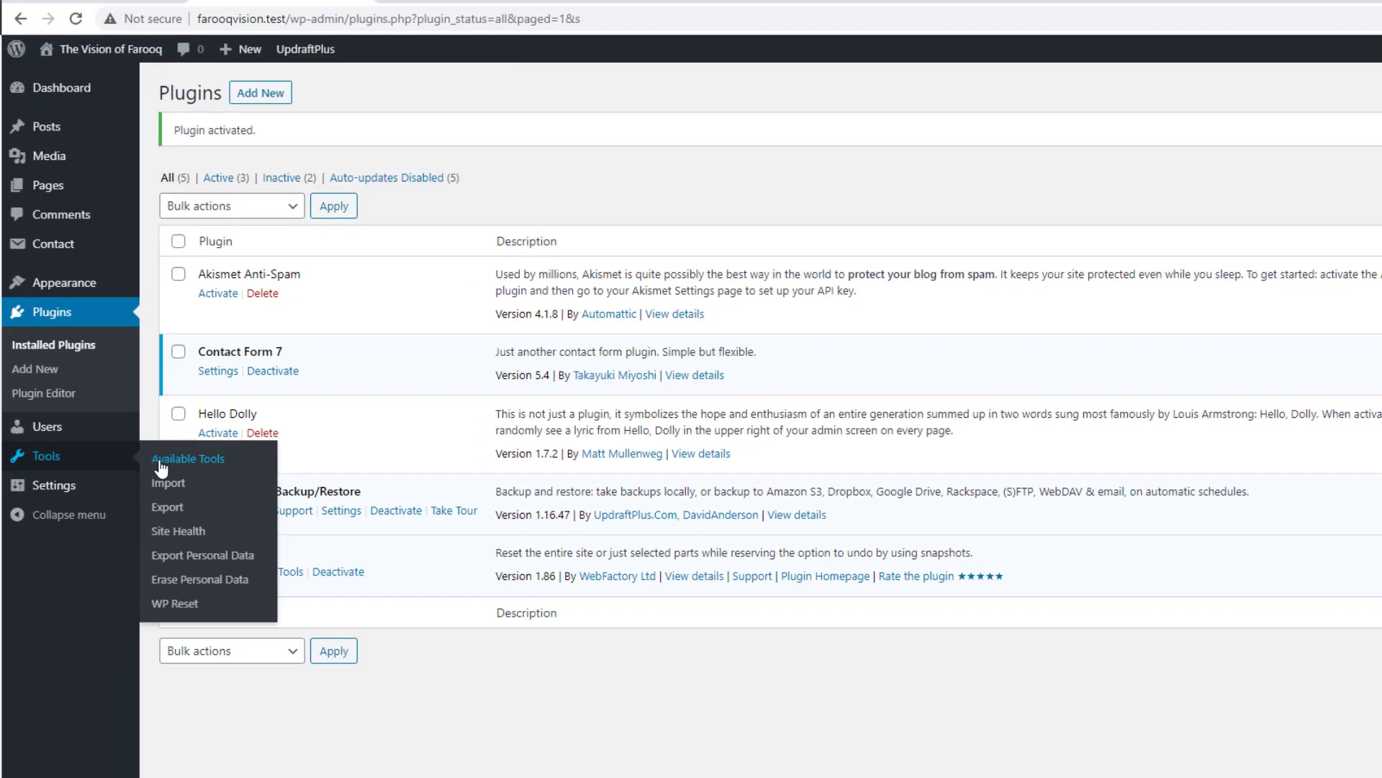
pyautogui.click(186, 609)
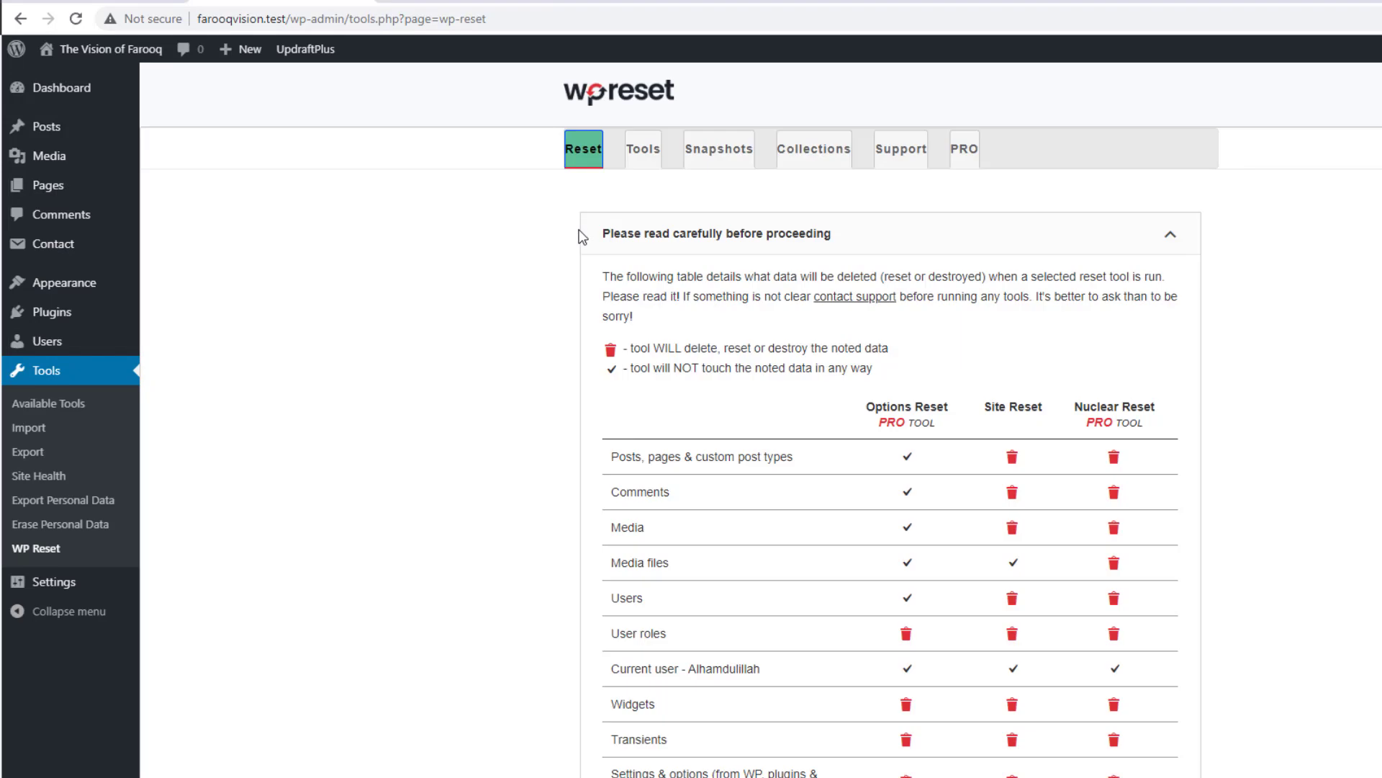
pyautogui.scroll(-1, 603, 314)
pyautogui.scroll(-15, 604, 314)
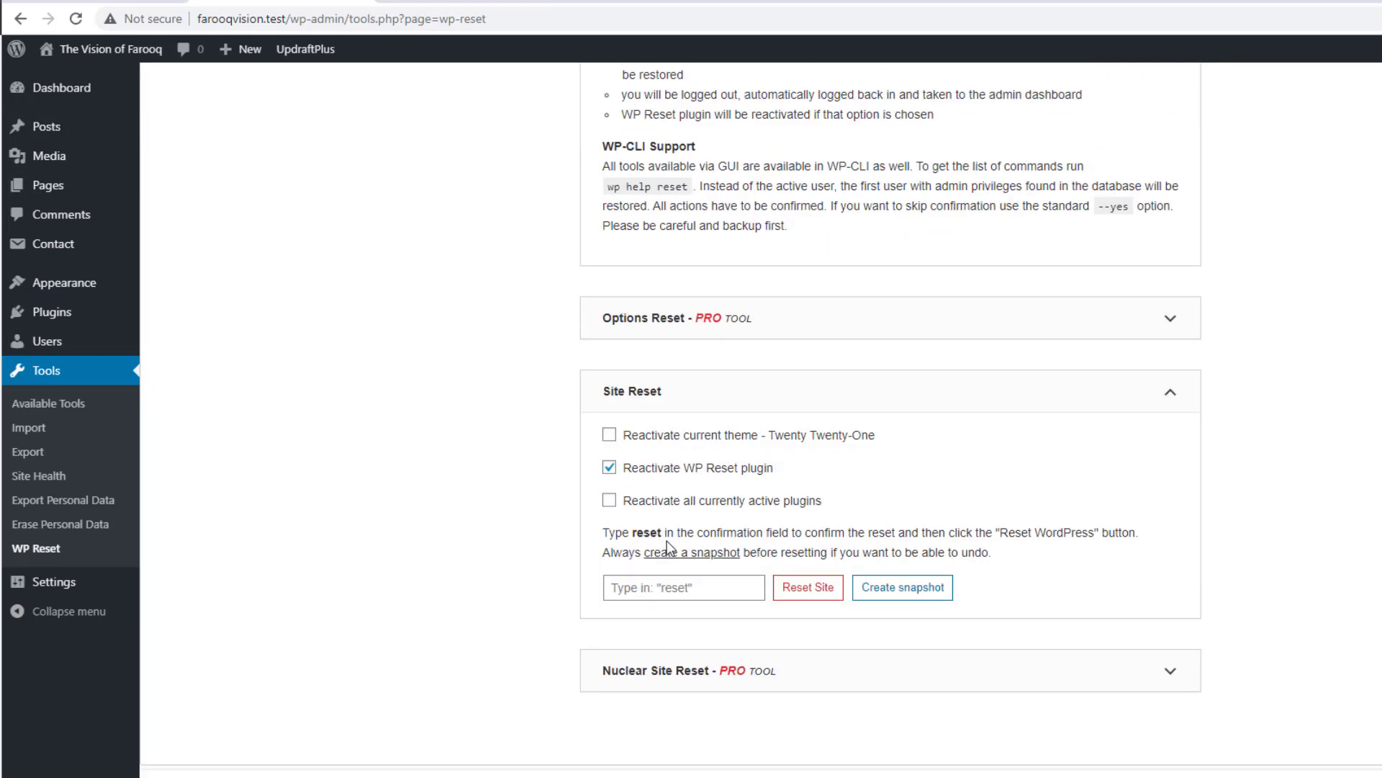
pyautogui.click(667, 585)
pyautogui.write('reset')
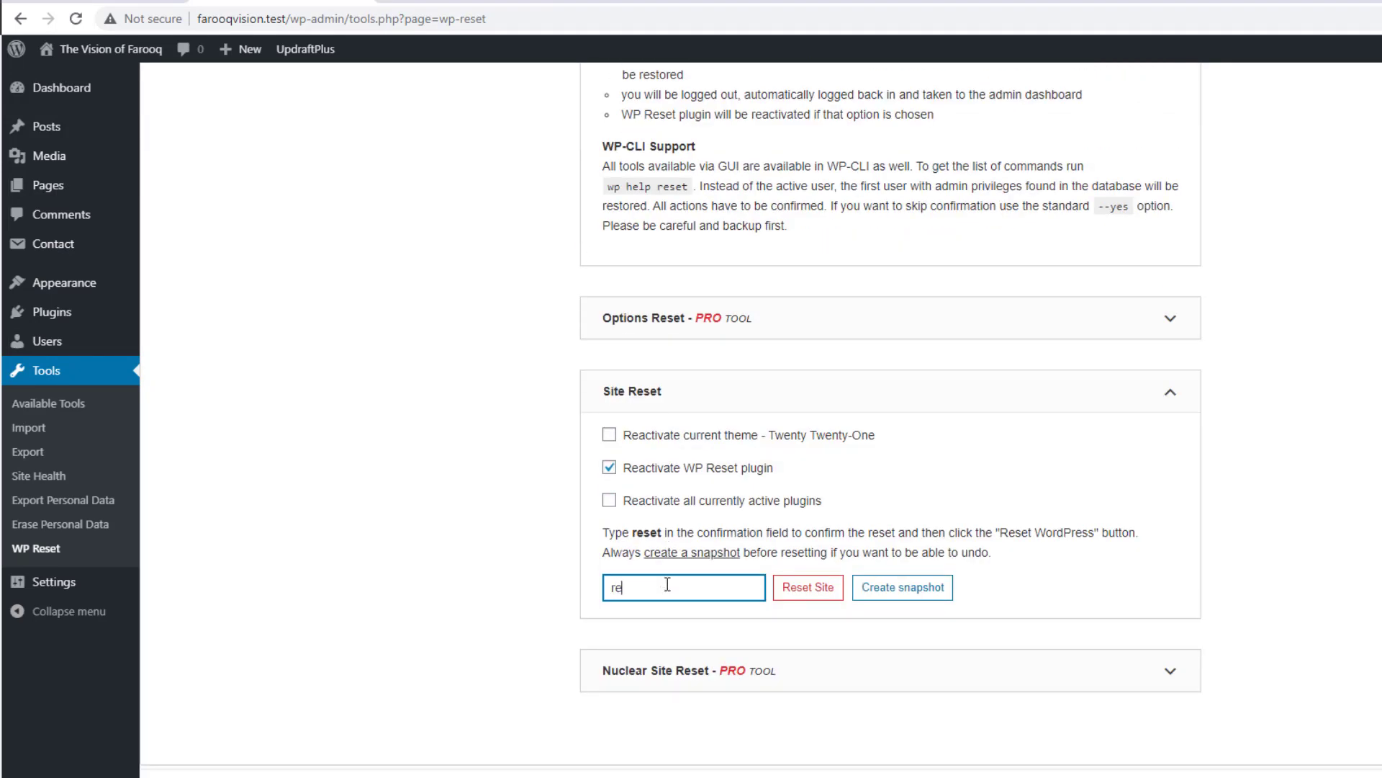
pyautogui.click(813, 587)
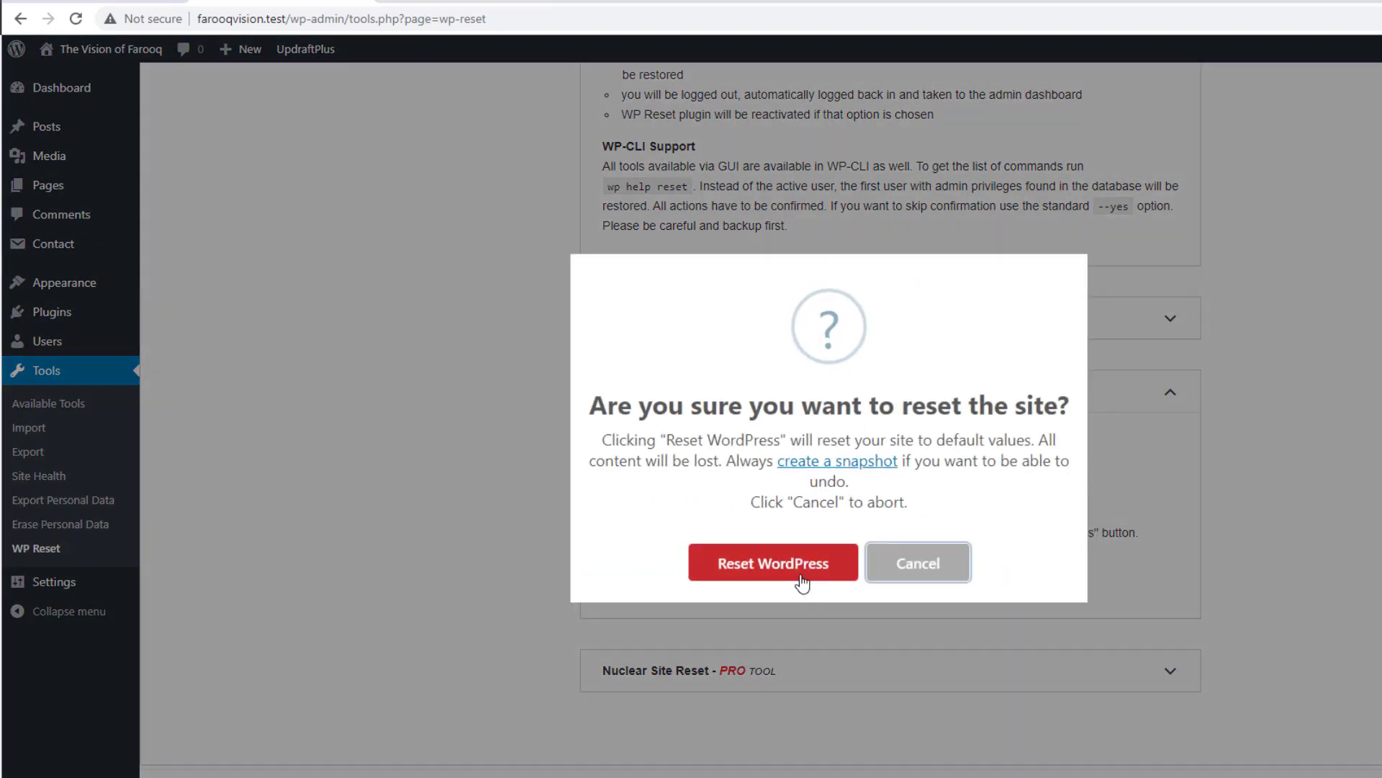
# Step: Confirm the WordPress reset, dismiss the rating prompt, and reload the front end to check it
pyautogui.click(754, 569)
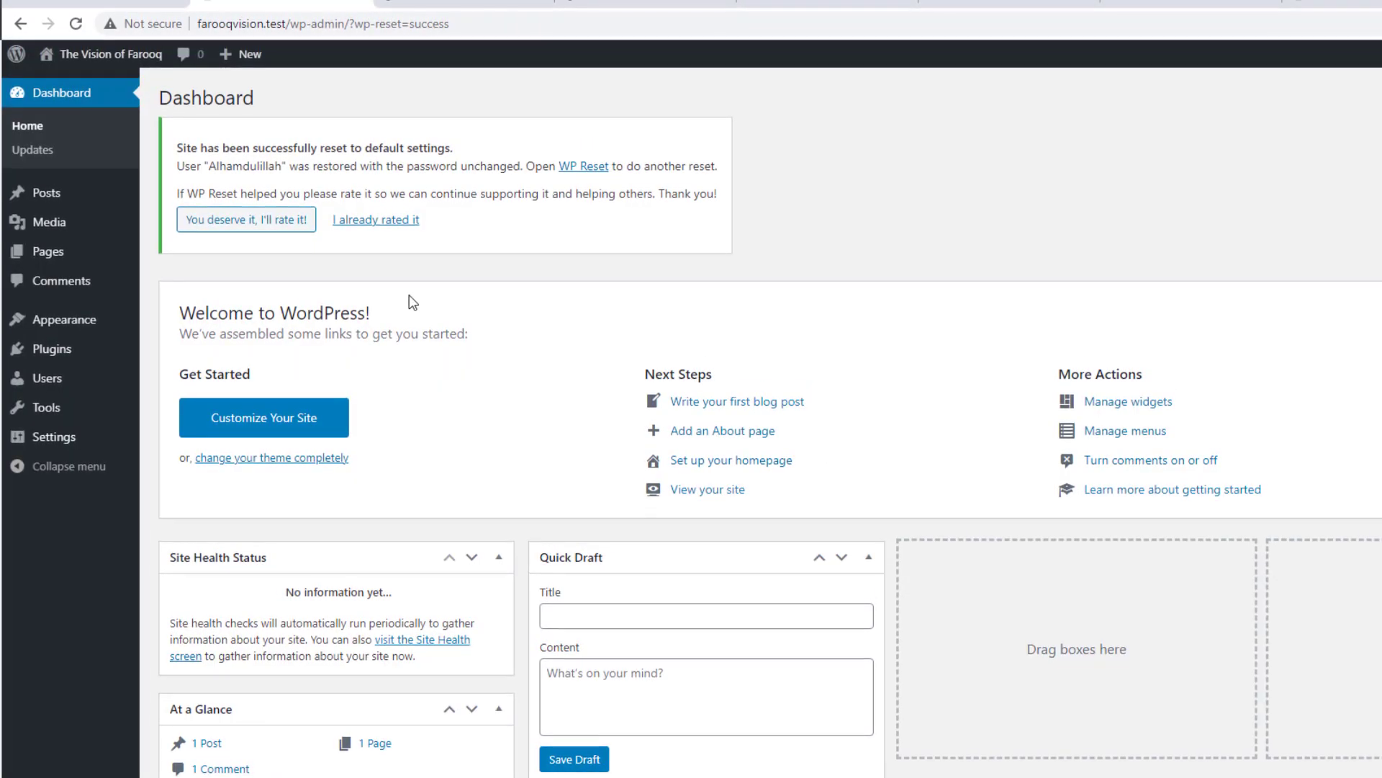
pyautogui.click(378, 223)
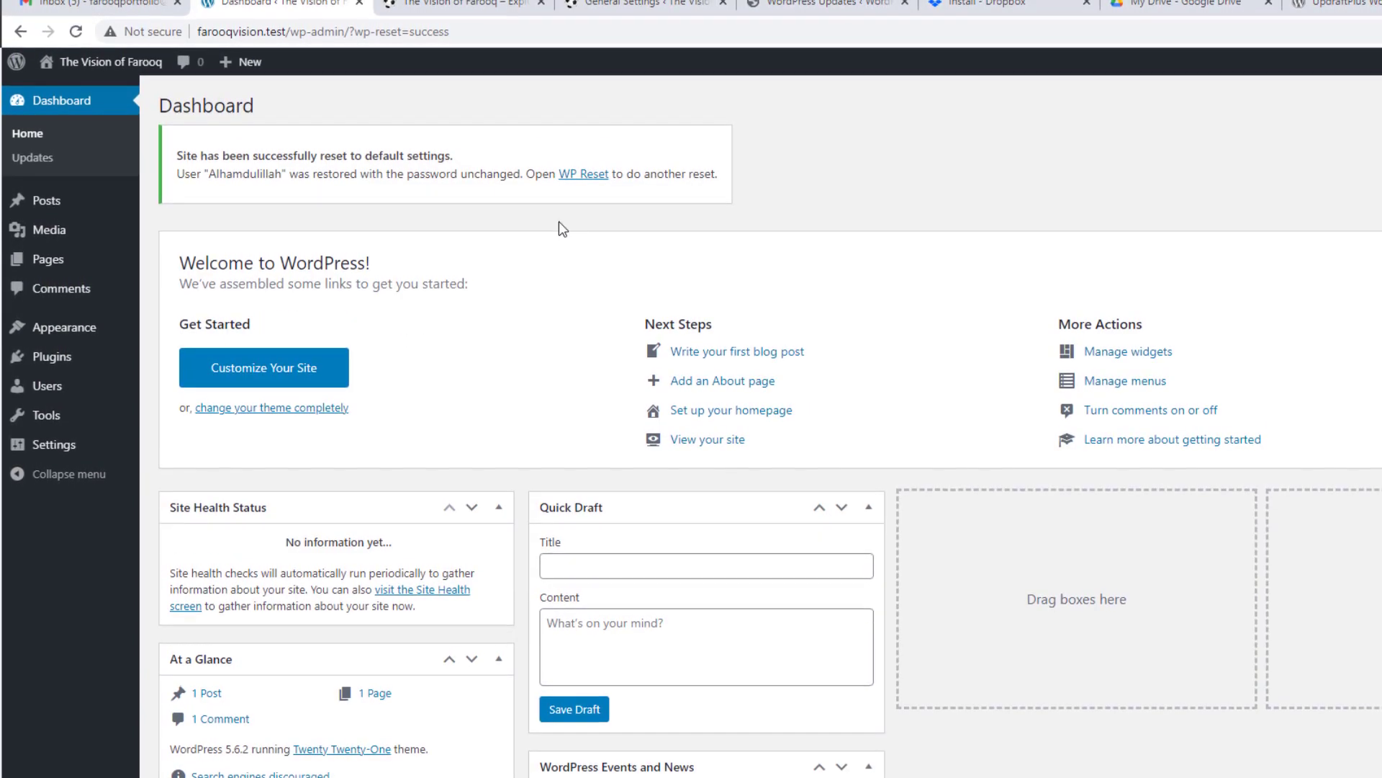
pyautogui.click(452, 3)
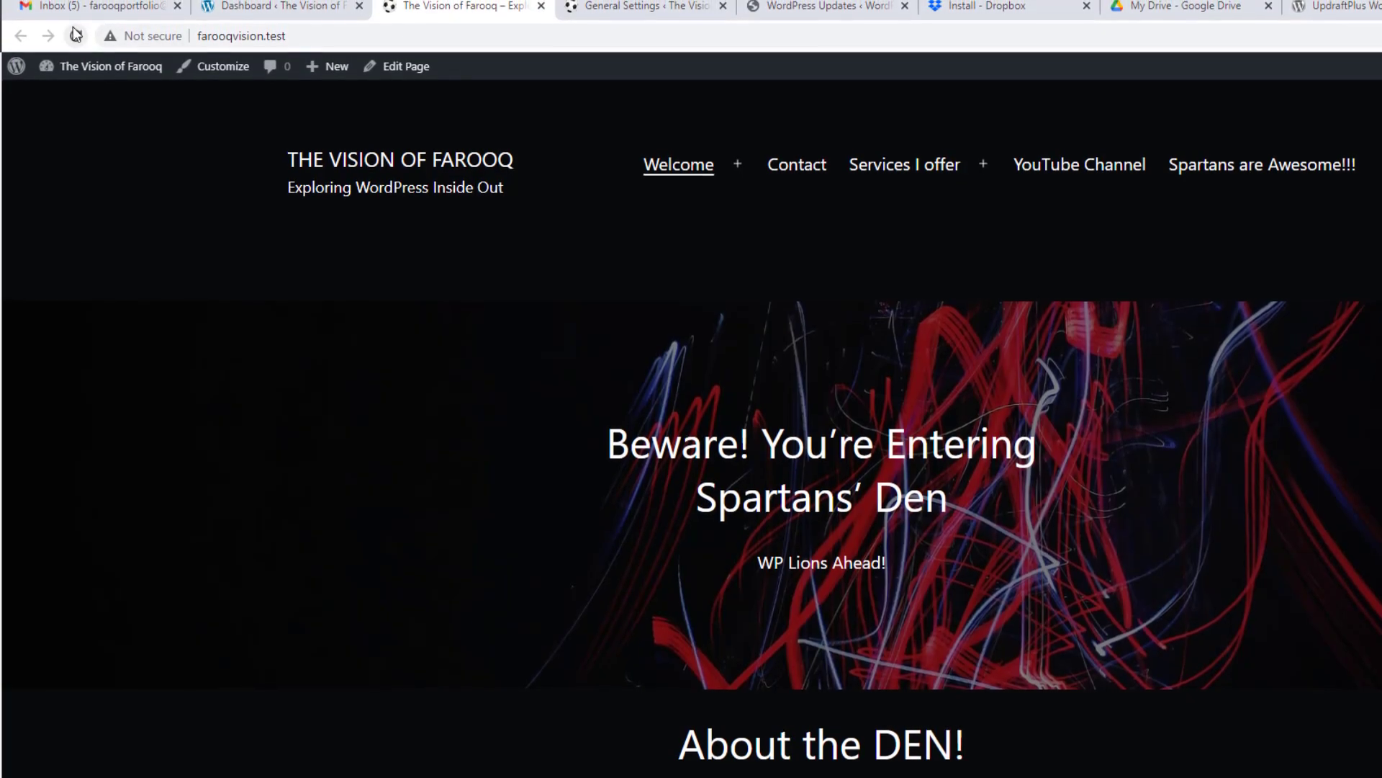
pyautogui.press('F5')
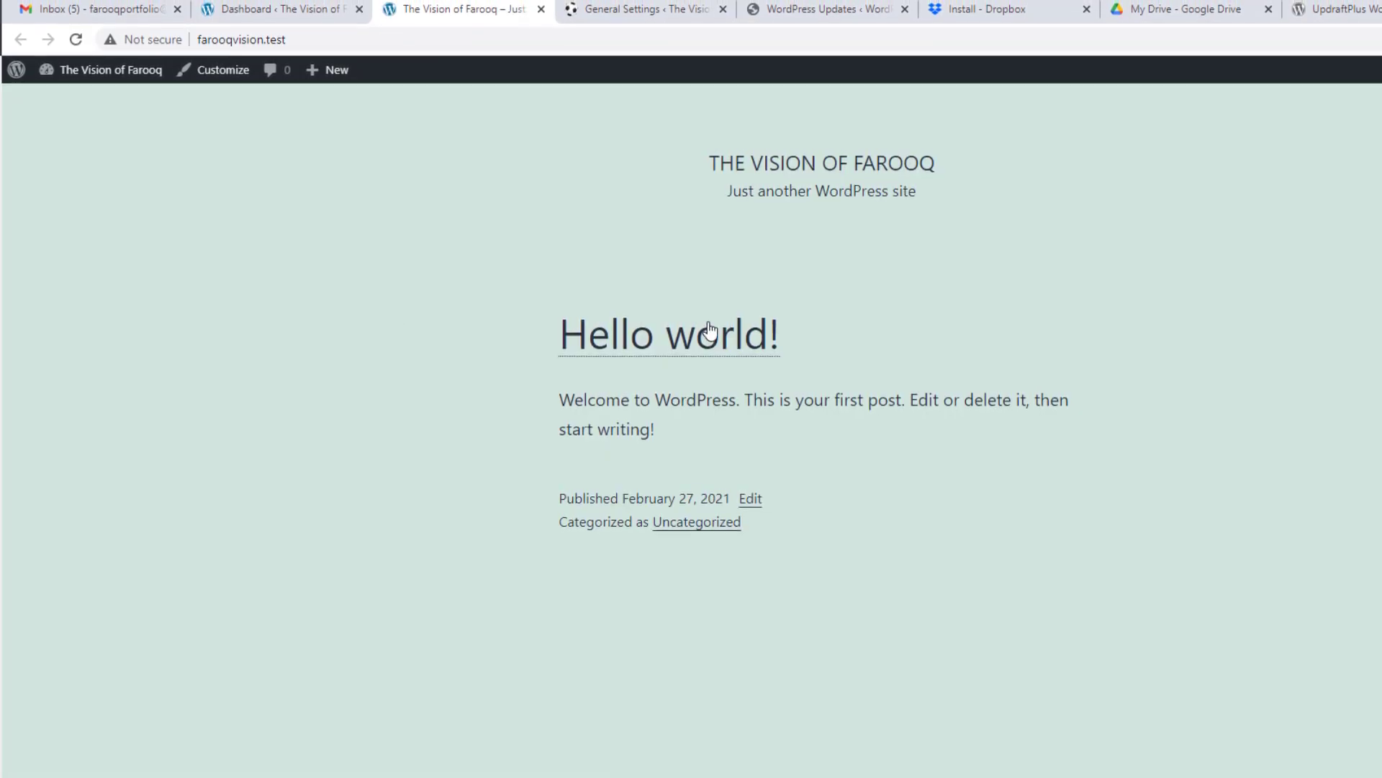
# Step: Return to the dashboard and open Plugins > Installed Plugins
pyautogui.click(237, 10)
pyautogui.moveTo(99, 364)
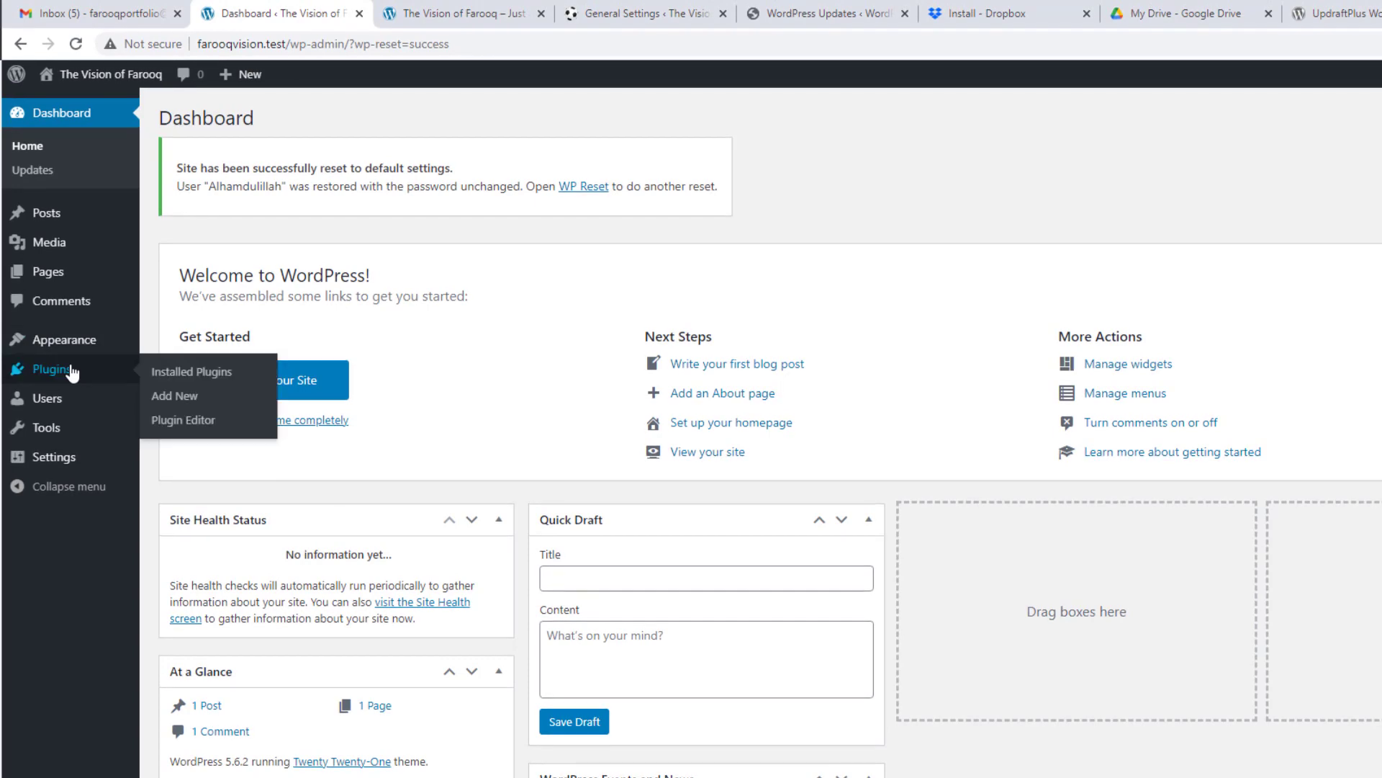
pyautogui.click(257, 377)
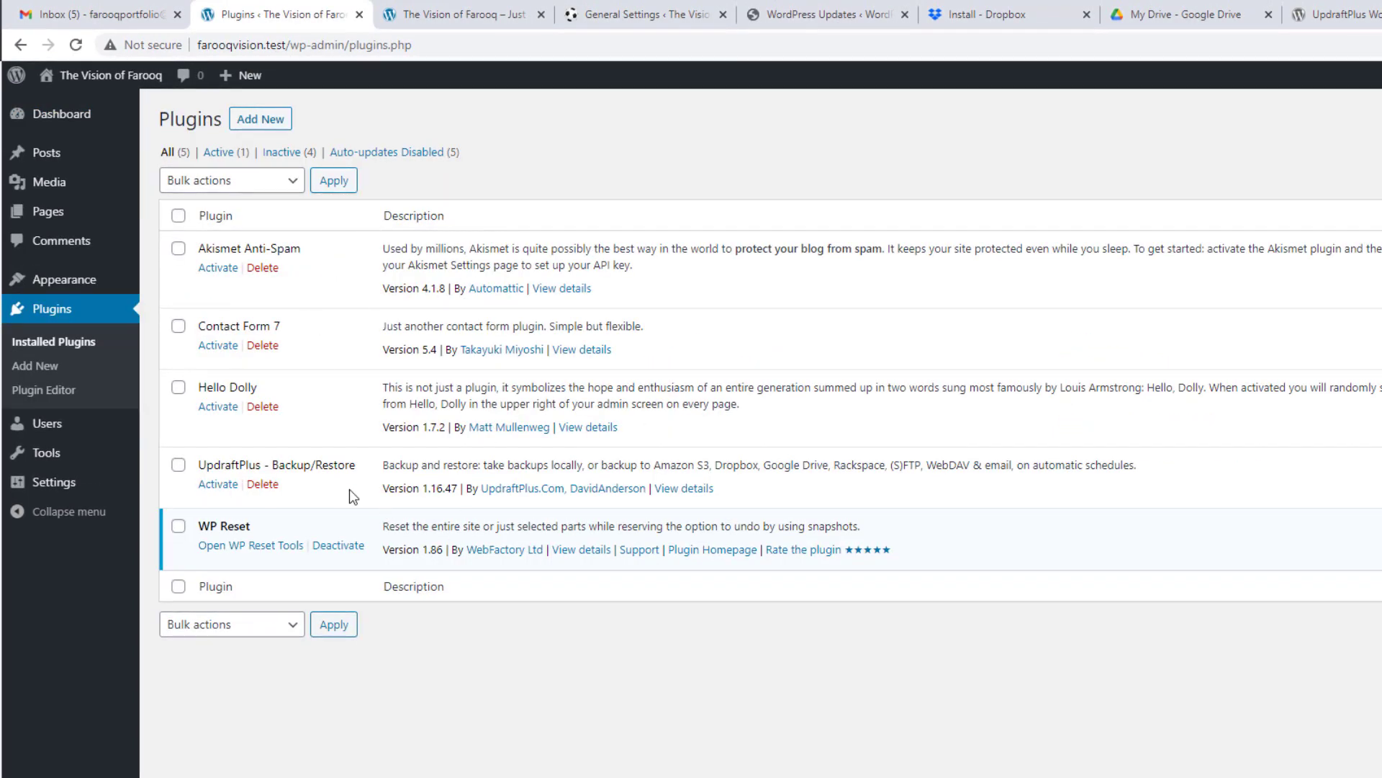
# Step: Browse to C:\laragon\www\FarooqVision\wp-content\updraft to view the backups, then return to Plugins
pyautogui.click(443, 777)
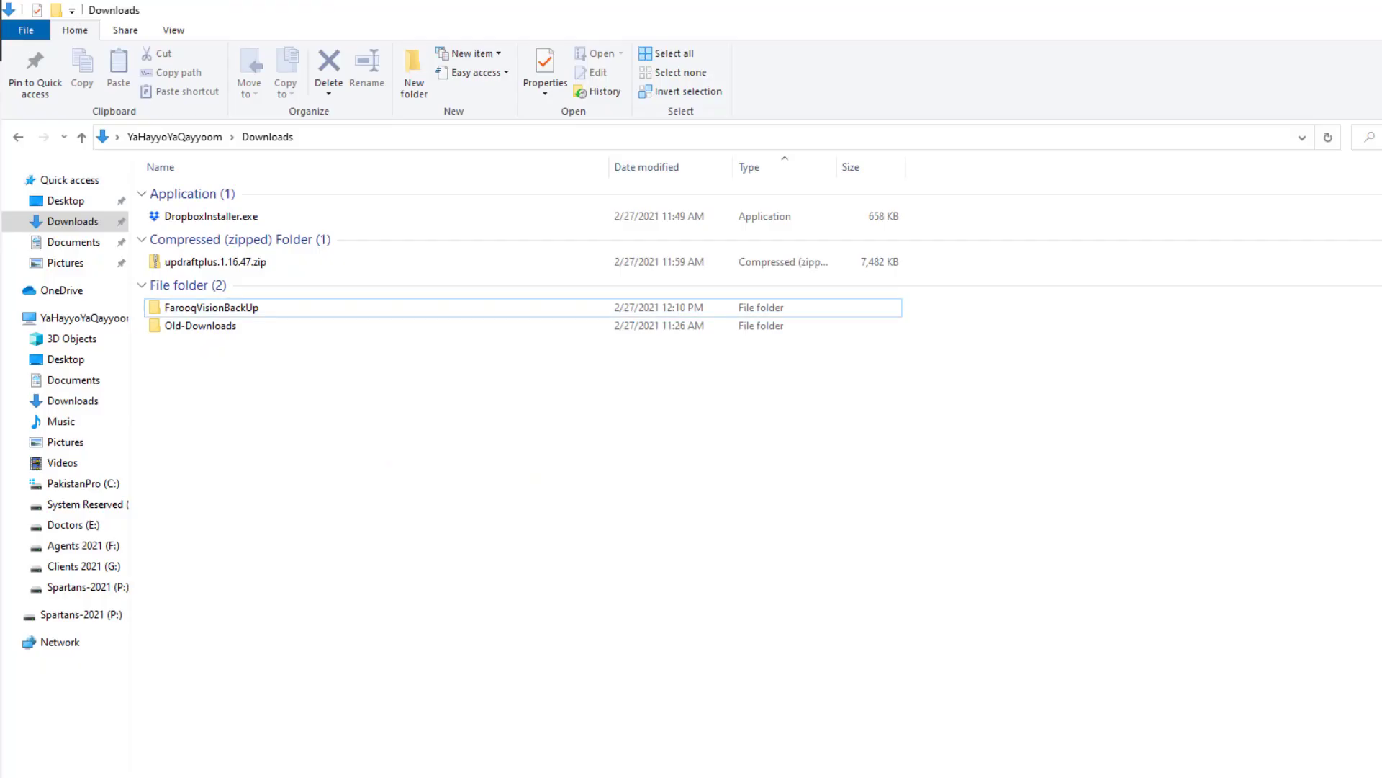
pyautogui.click(109, 484)
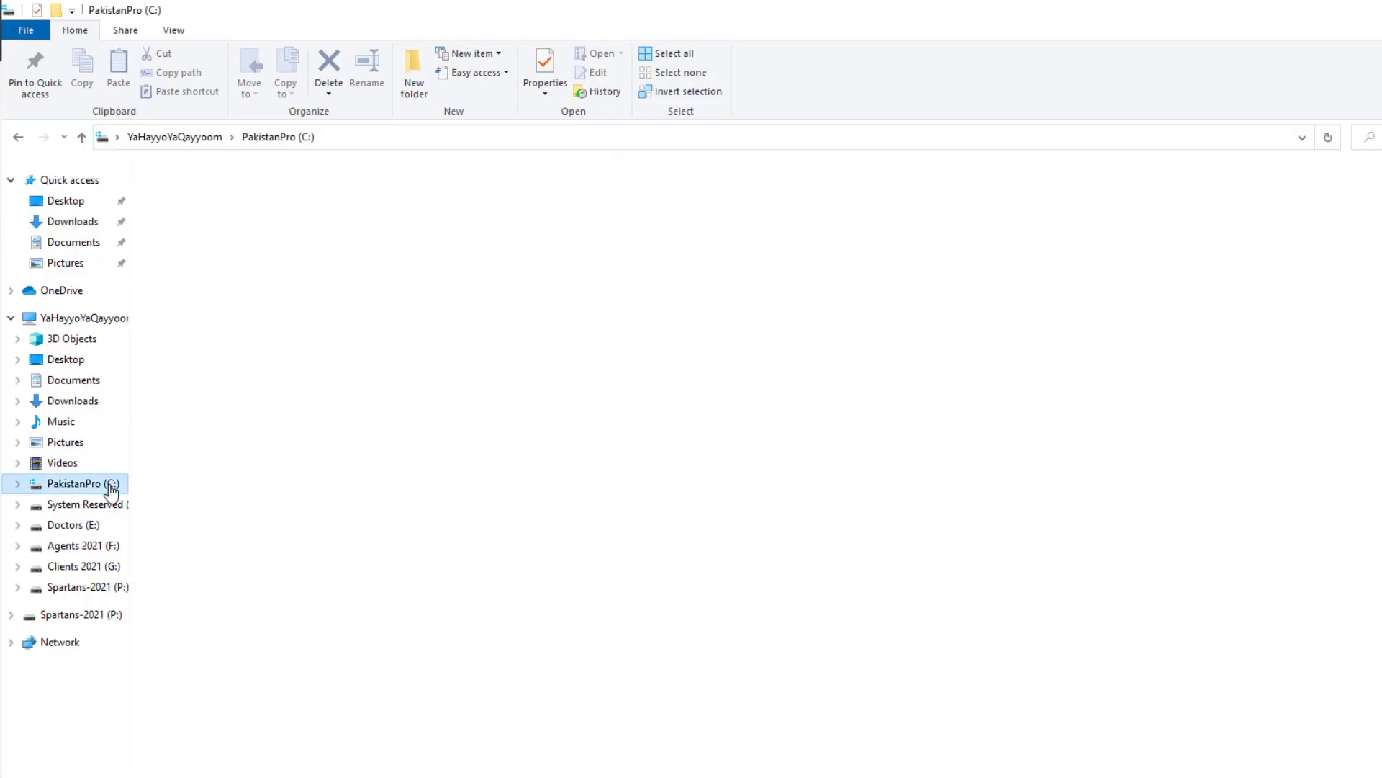
pyautogui.doubleClick(195, 394)
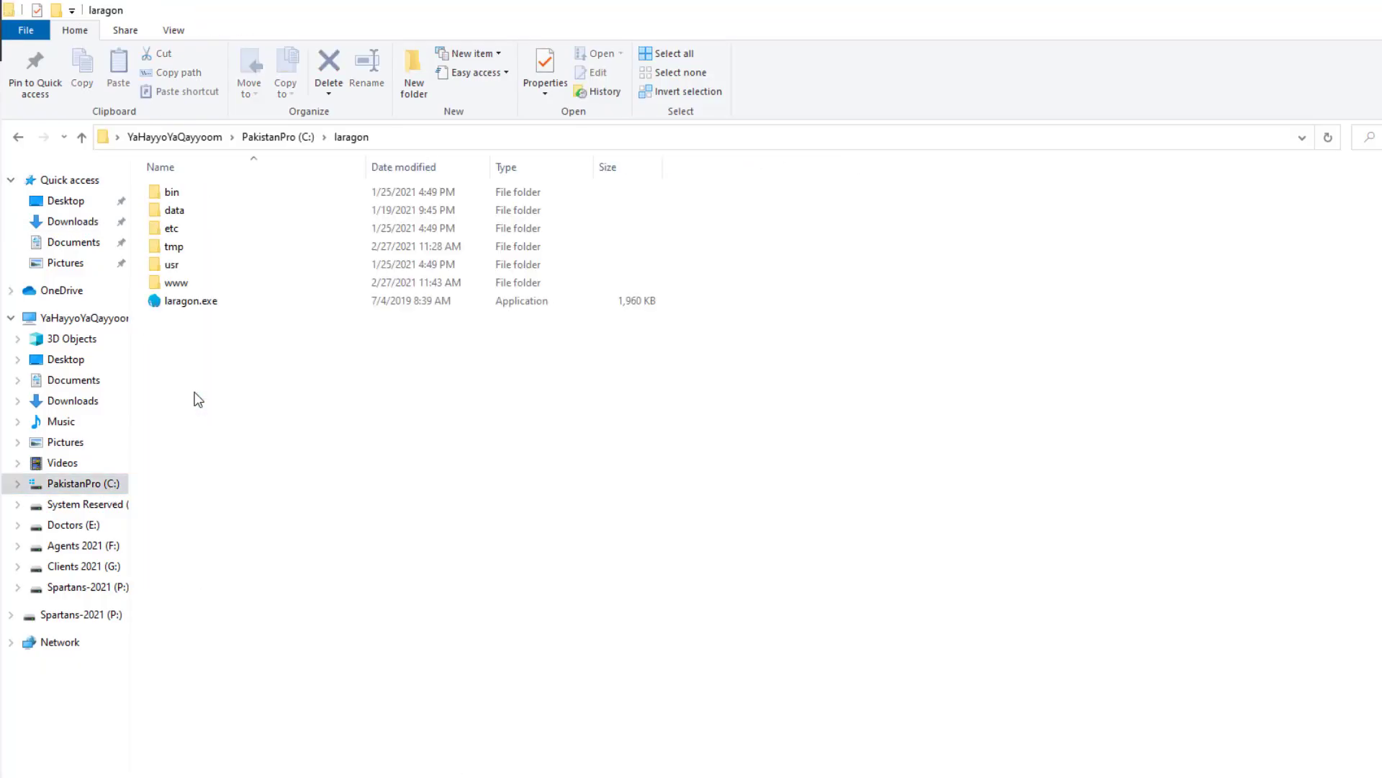
pyautogui.click(185, 286)
pyautogui.doubleClick(185, 287)
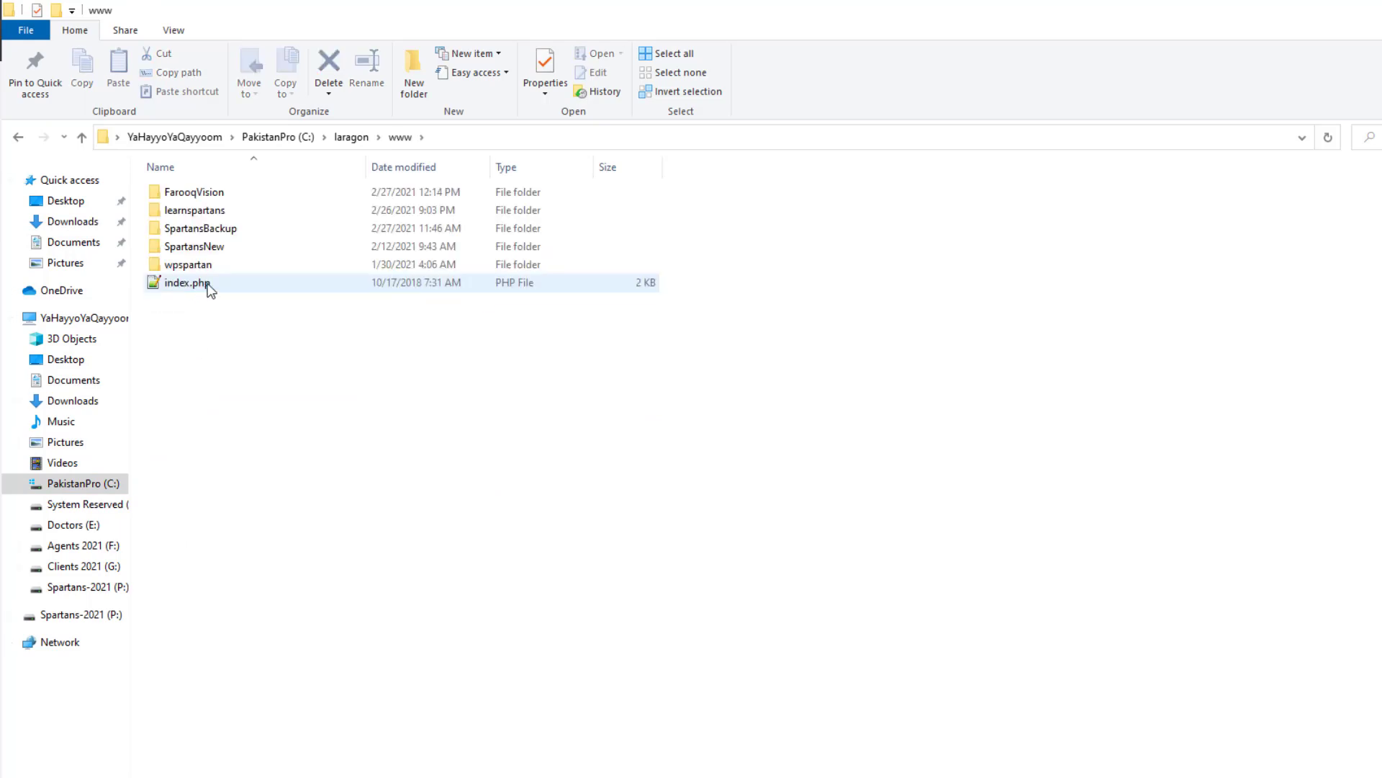
pyautogui.click(208, 199)
pyautogui.doubleClick(209, 195)
pyautogui.click(209, 208)
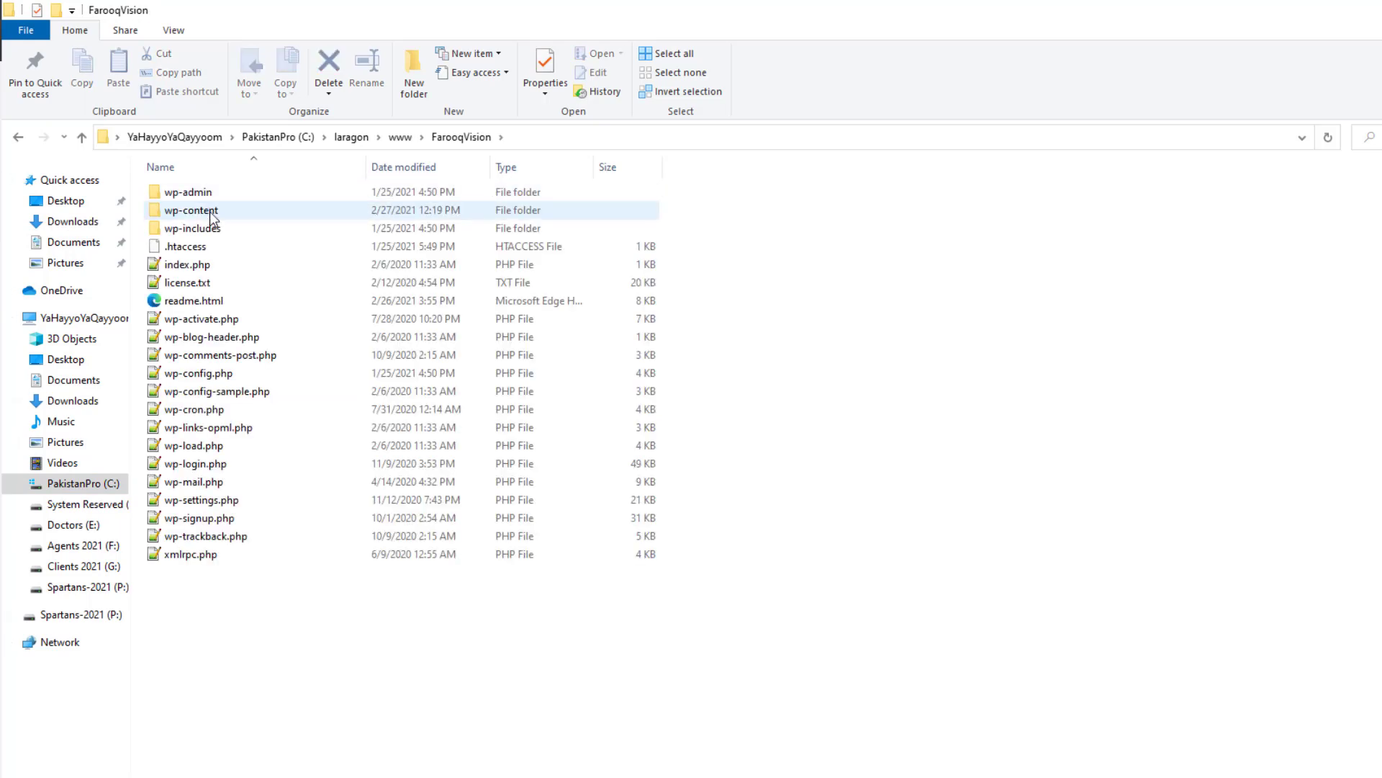
pyautogui.doubleClick(209, 208)
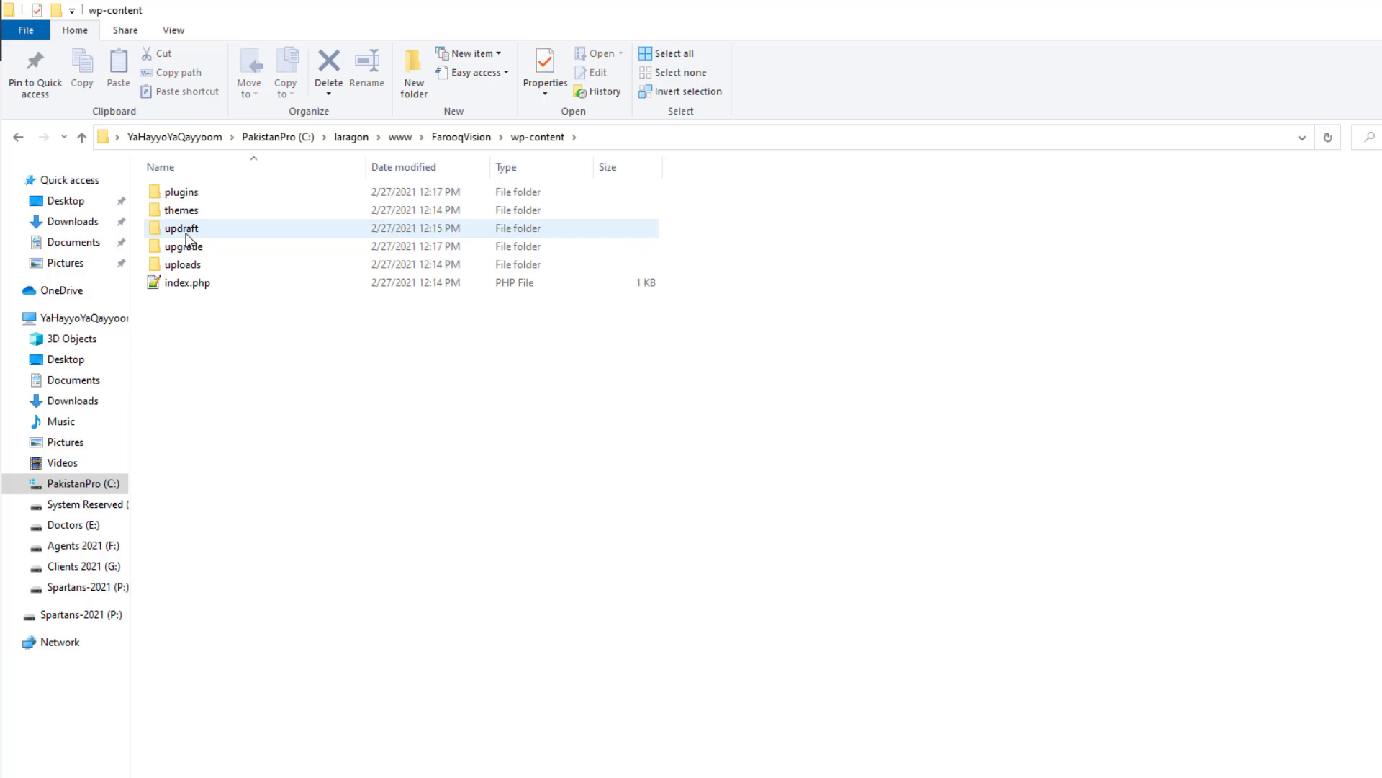
pyautogui.doubleClick(185, 231)
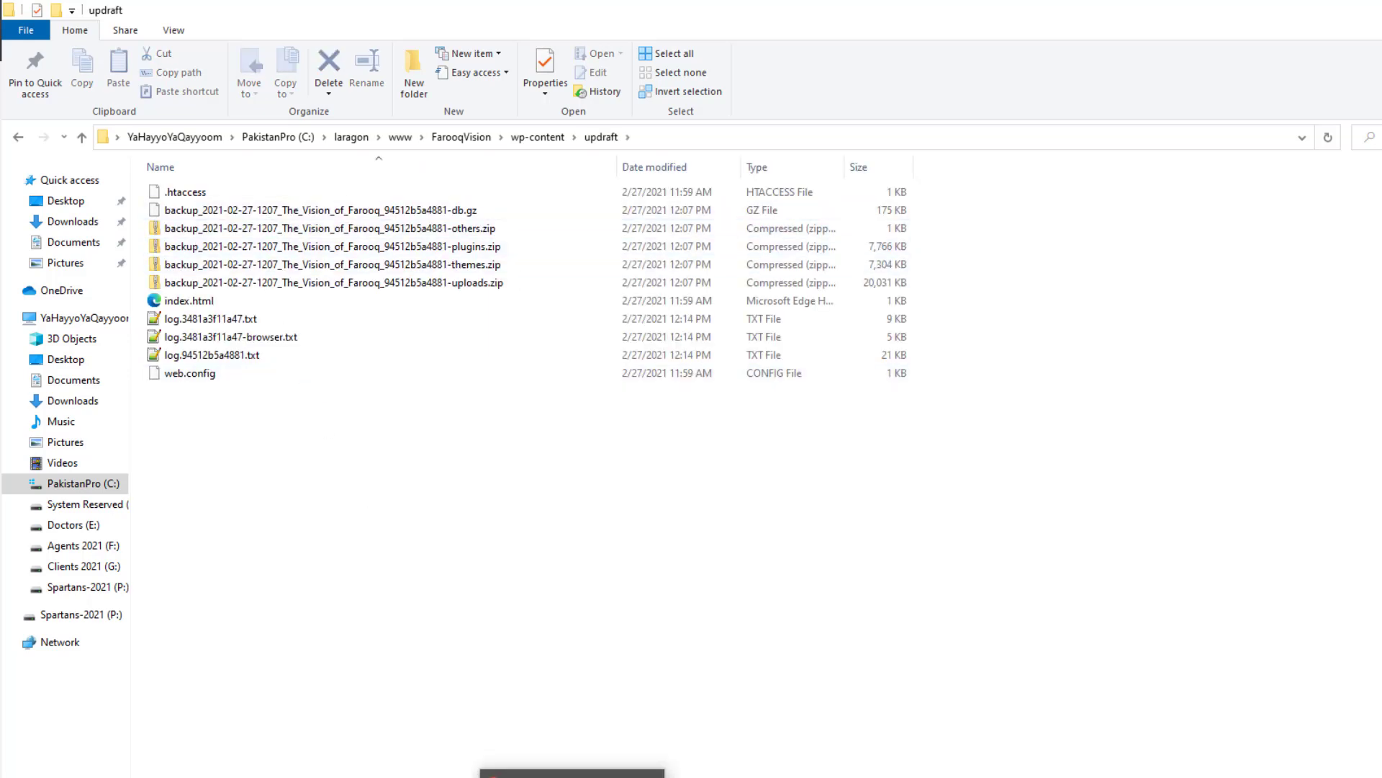
pyautogui.click(573, 777)
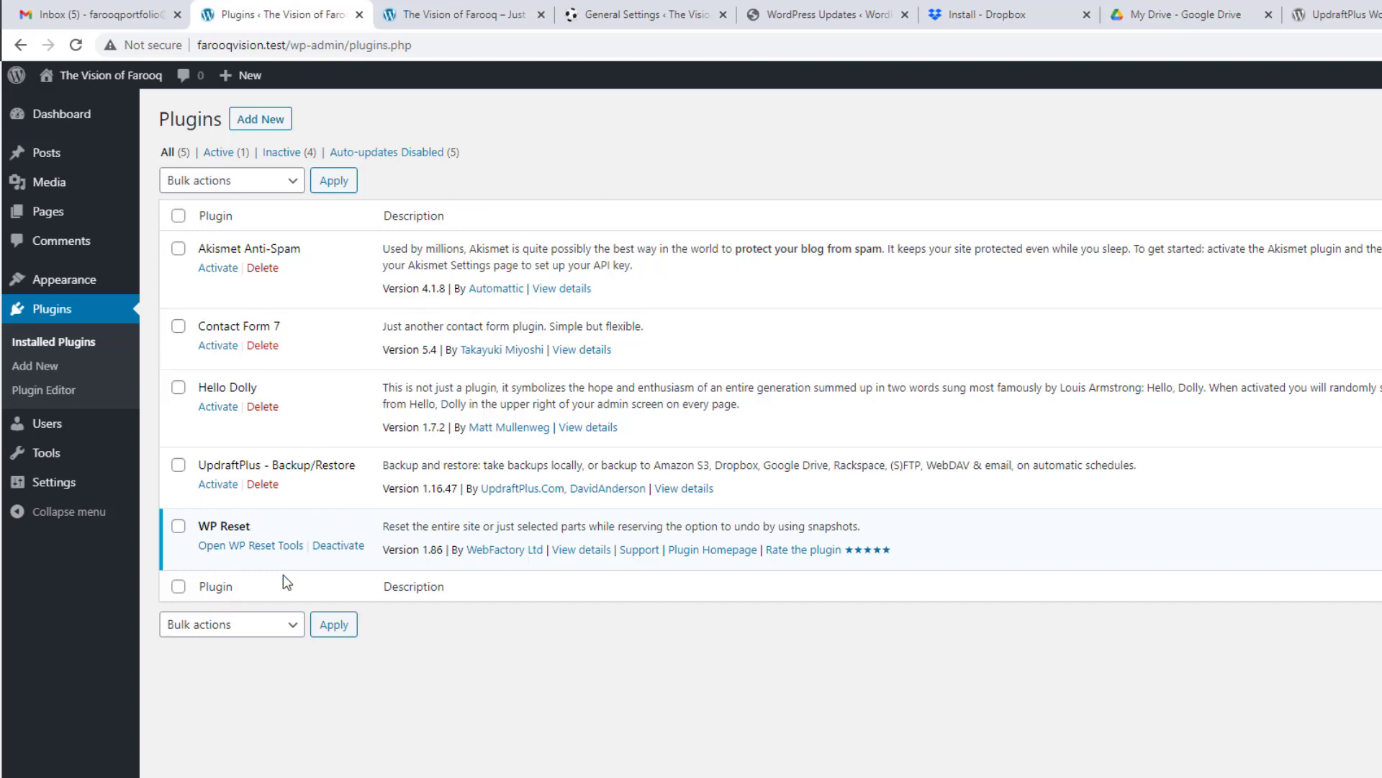
# Step: Deactivate WP Reset, activate UpdraftPlus, close its welcome popup, and open its Settings page
pyautogui.click(339, 546)
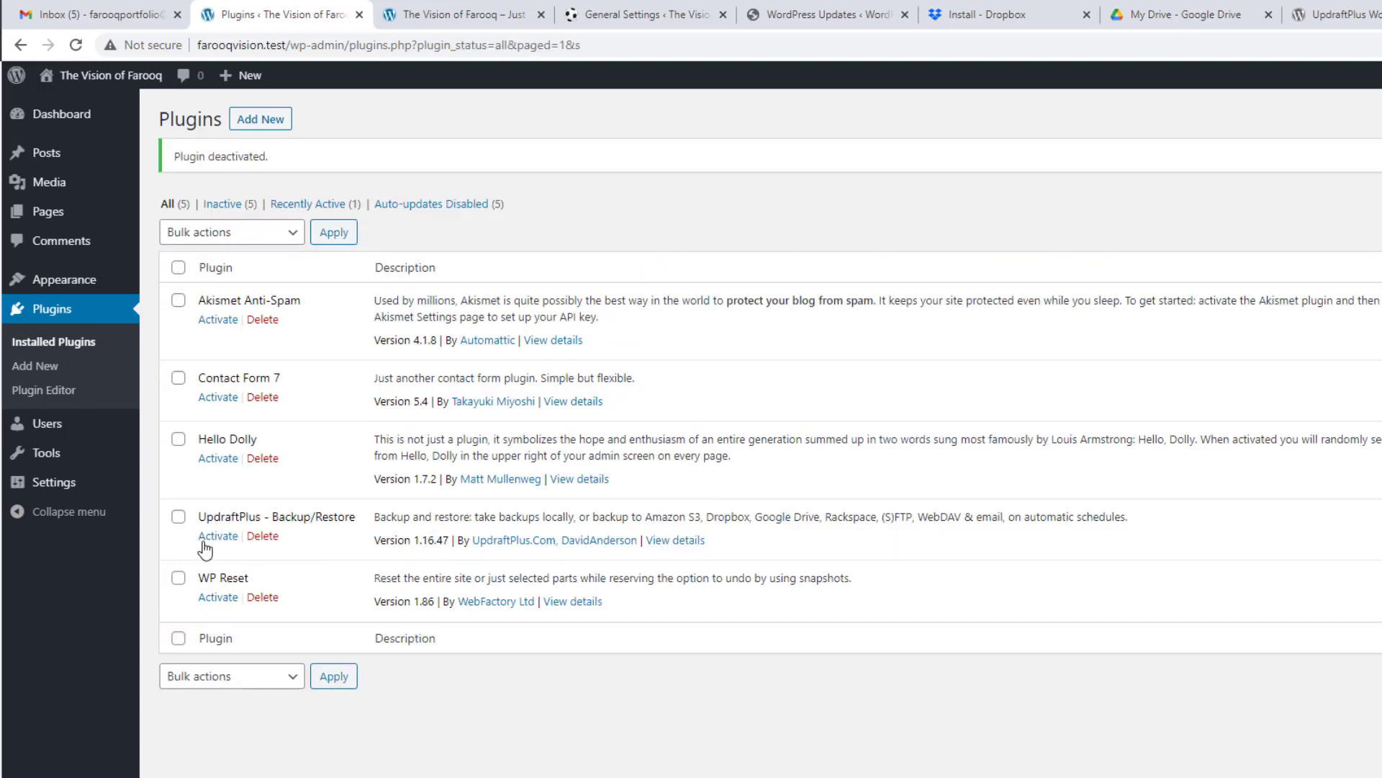
pyautogui.click(209, 540)
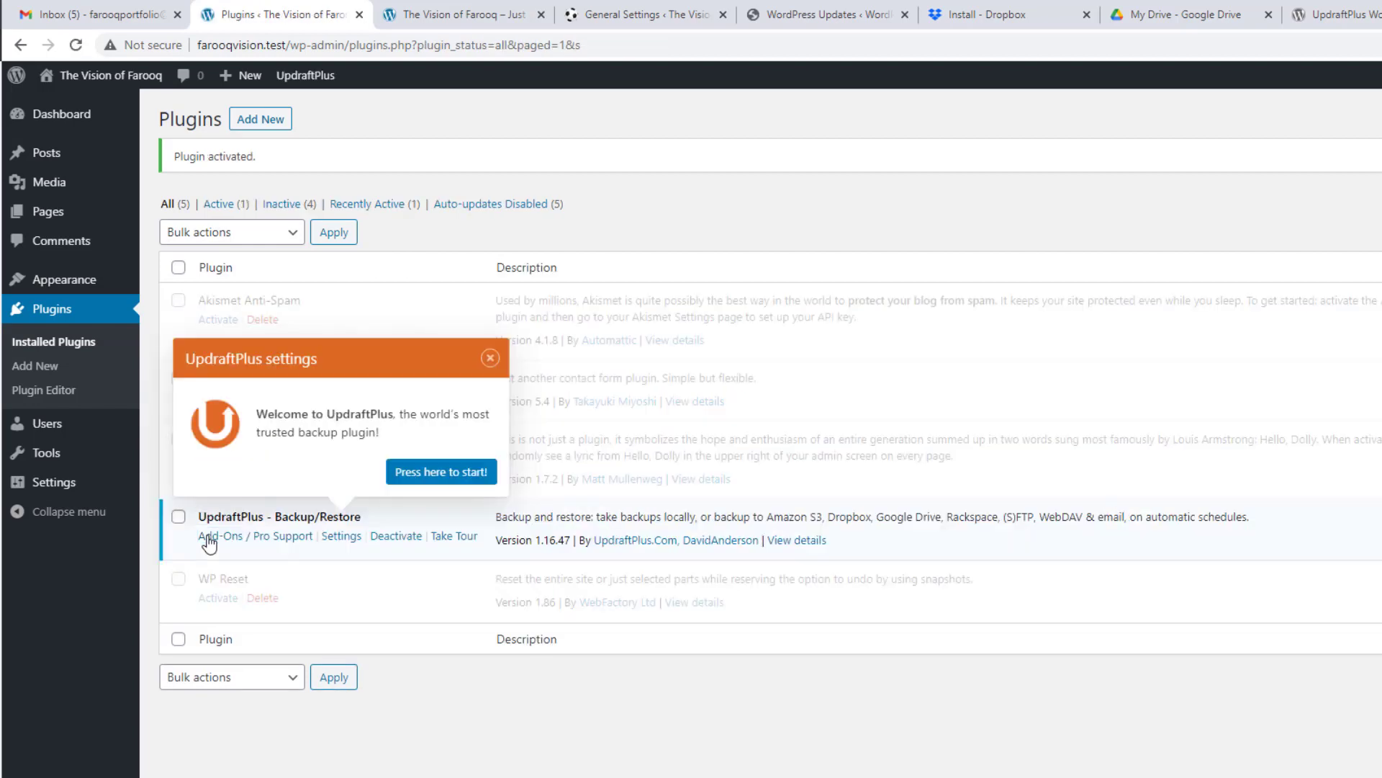
pyautogui.click(490, 358)
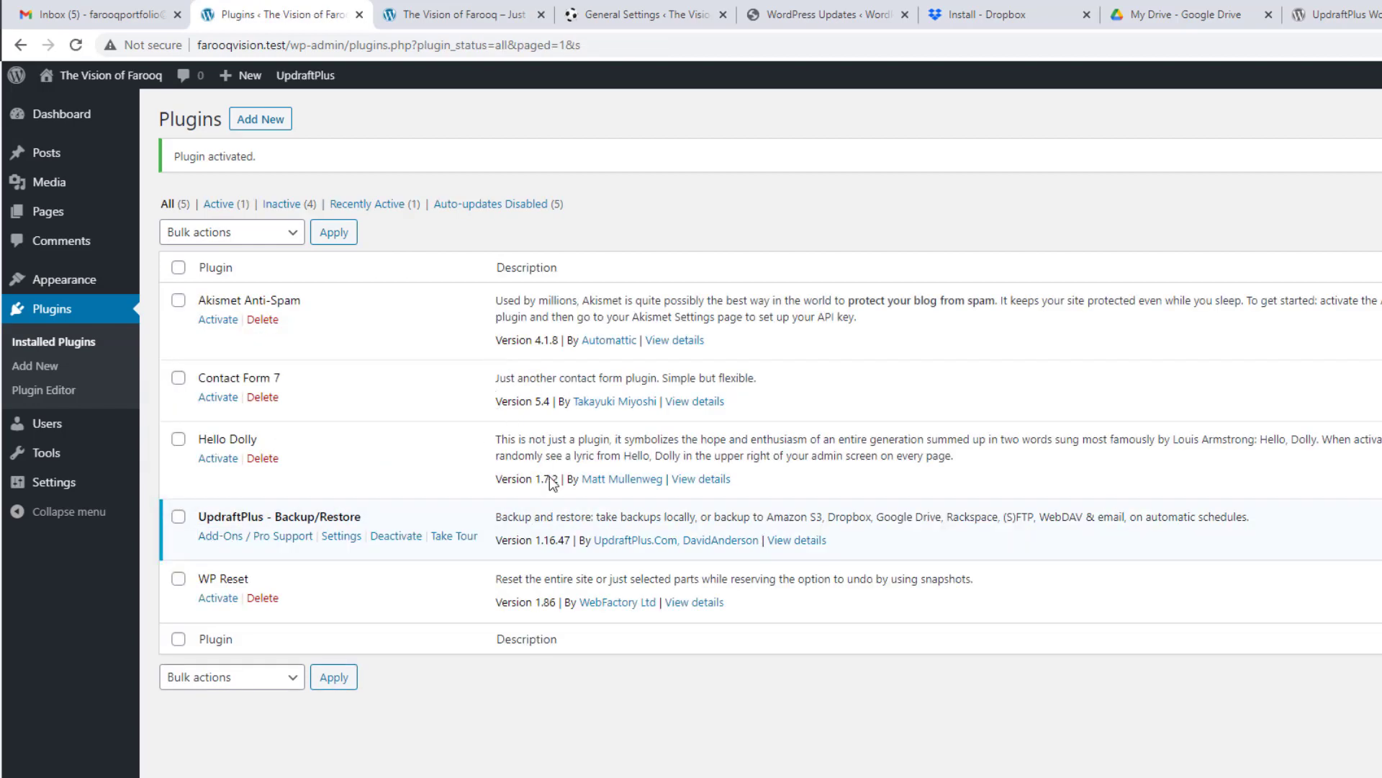
pyautogui.click(341, 535)
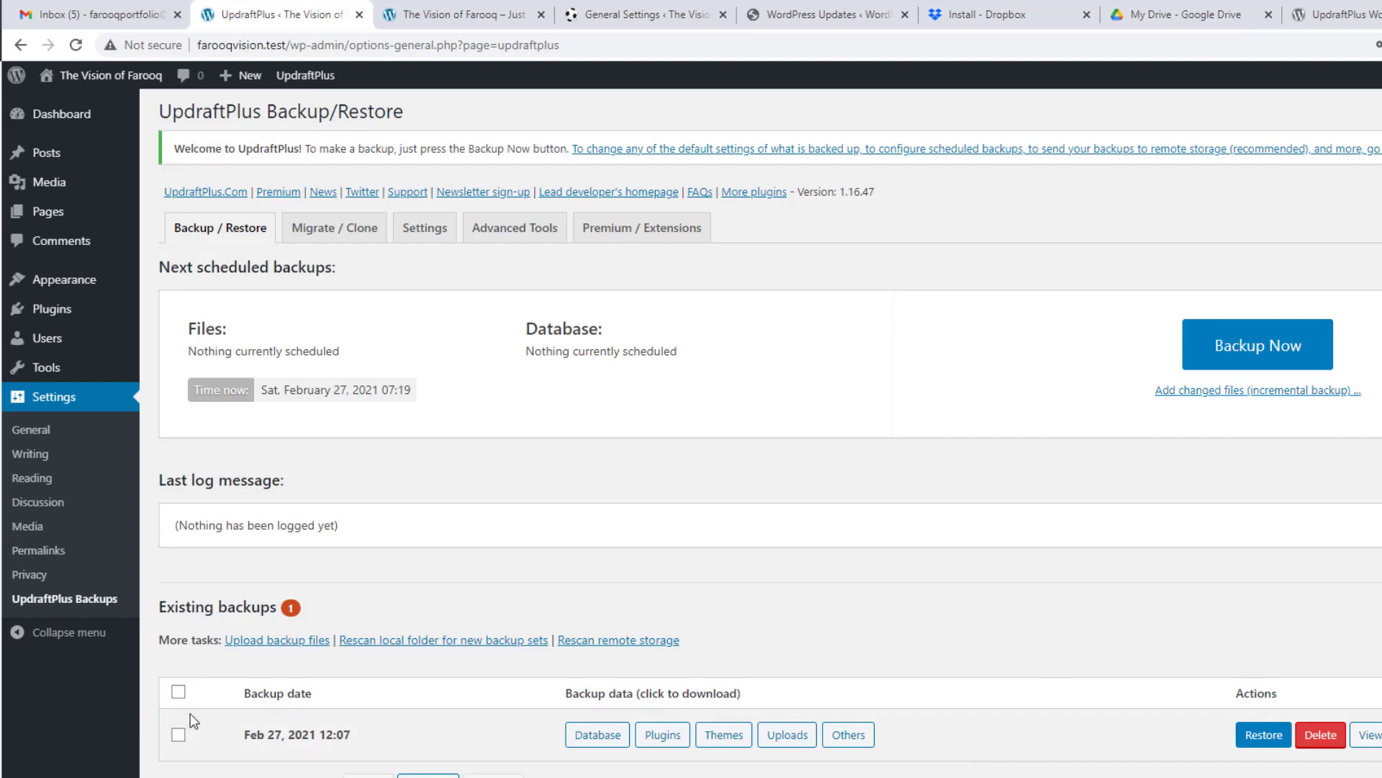
# Step: Select the Feb 27, 2021 12:07 backup for restore with Plugins, Themes, Uploads, Others and Database
pyautogui.click(179, 736)
pyautogui.click(1263, 734)
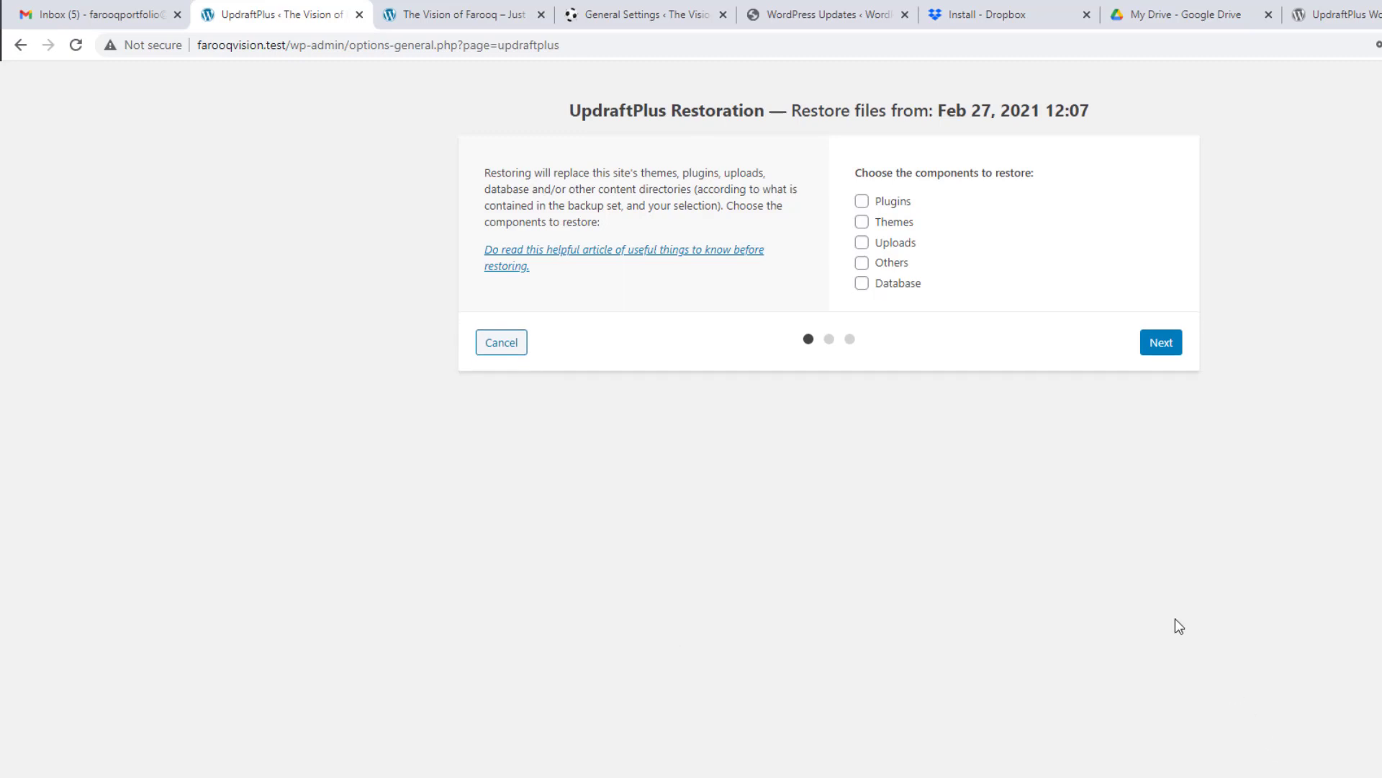
pyautogui.click(861, 201)
pyautogui.click(862, 222)
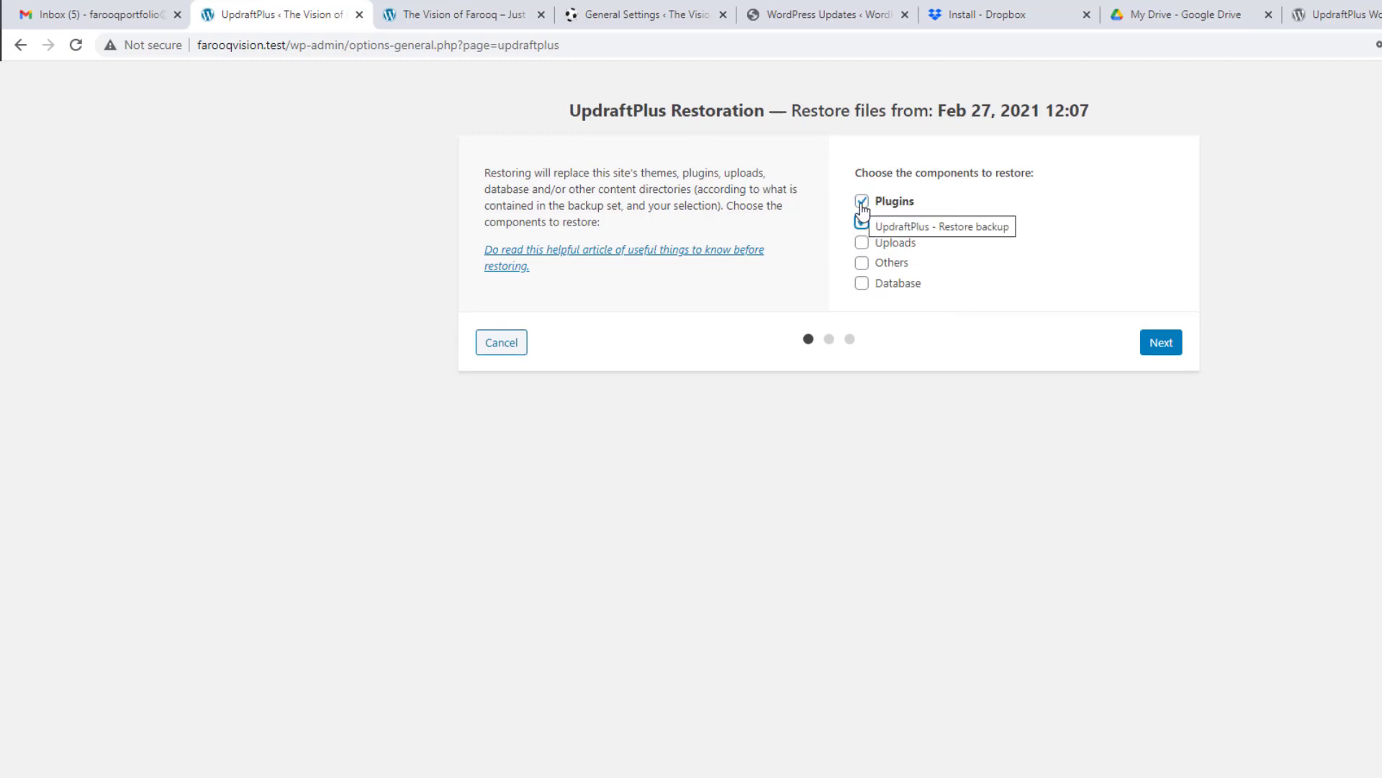
pyautogui.click(861, 243)
pyautogui.click(862, 263)
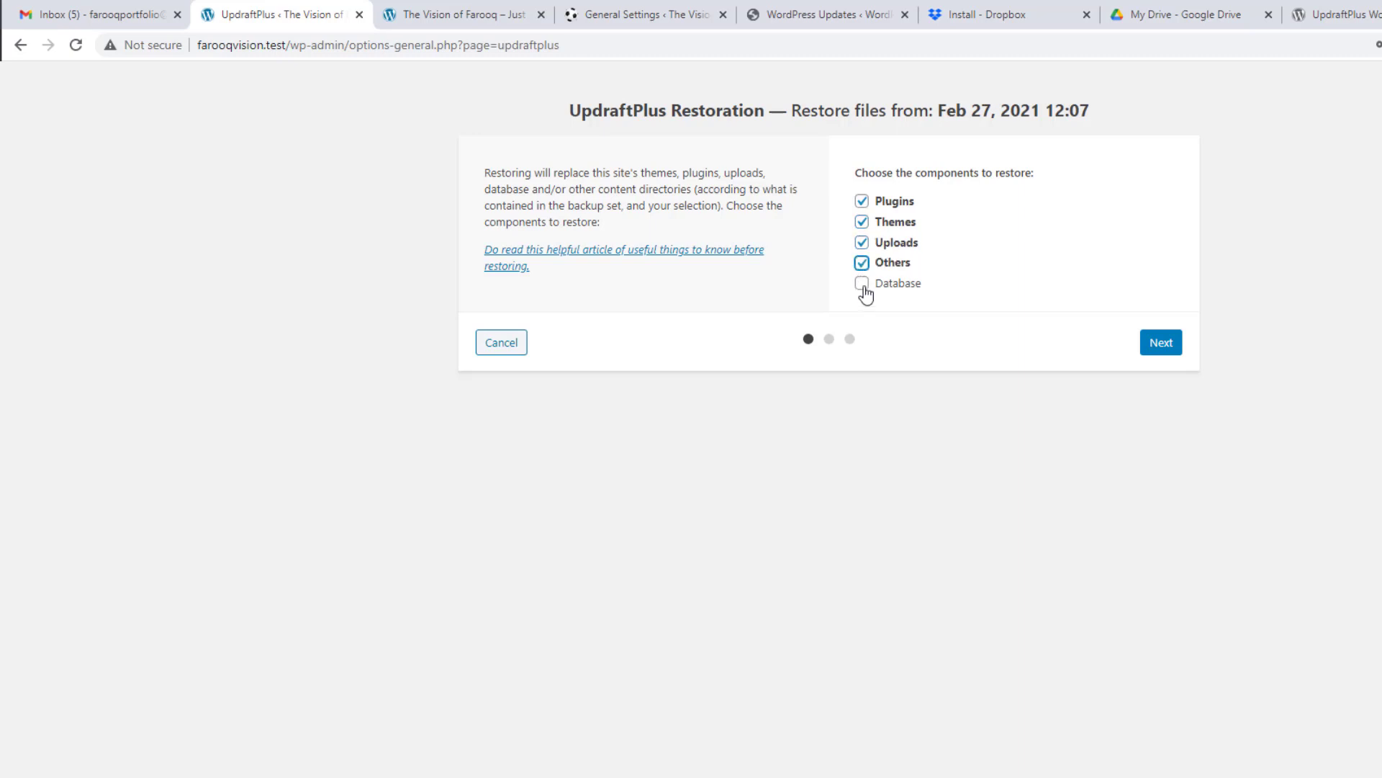
pyautogui.click(862, 284)
# Step: Run the restore and monitor its progress until it reports success
pyautogui.click(1154, 350)
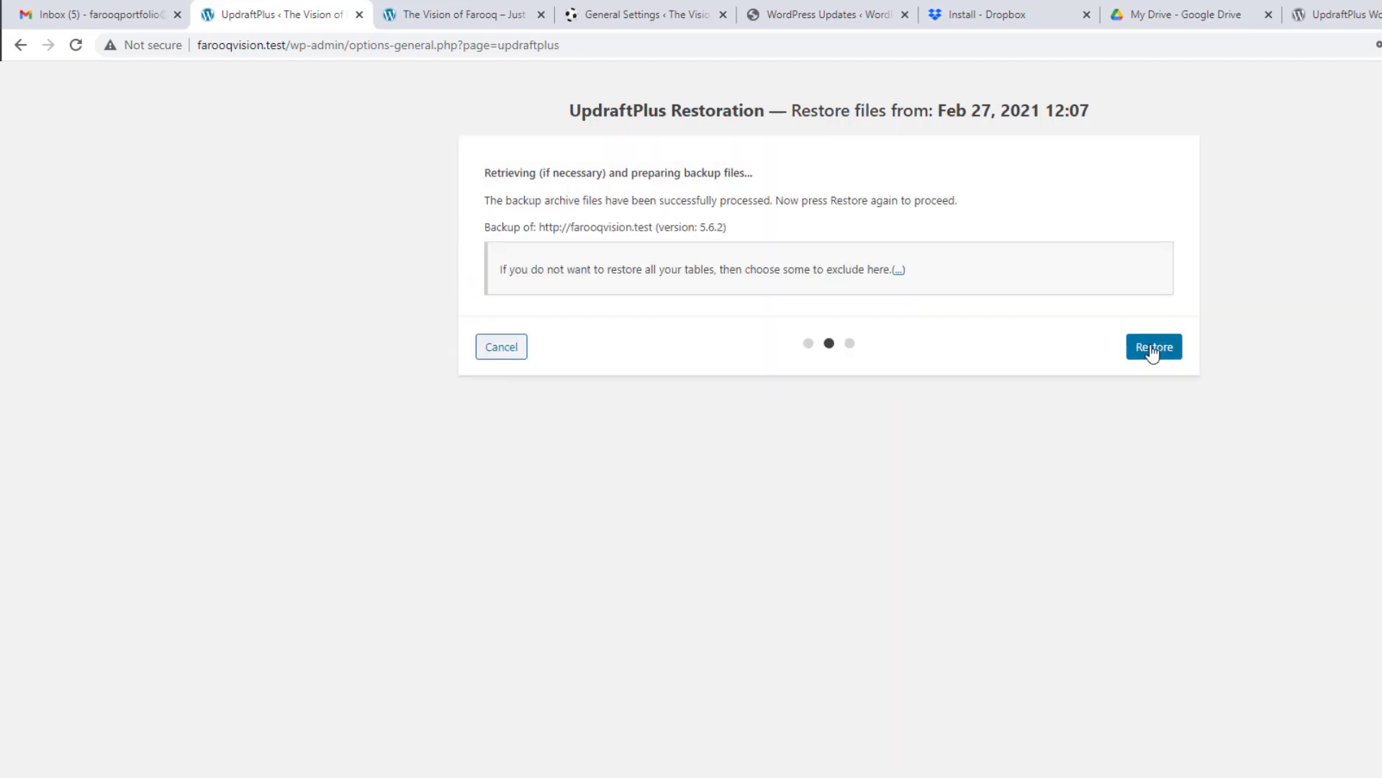
pyautogui.click(1150, 349)
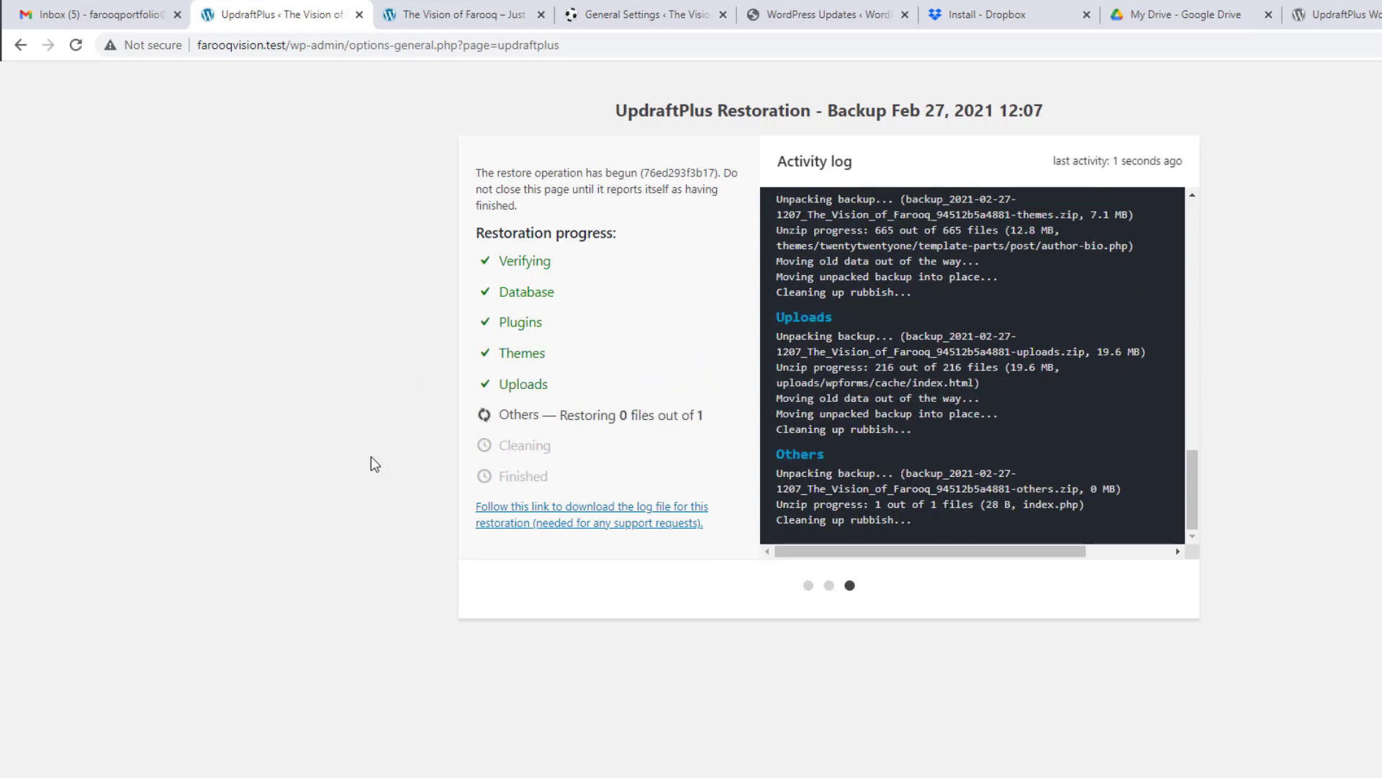
pyautogui.hotkey('ctrl', 'Tab')
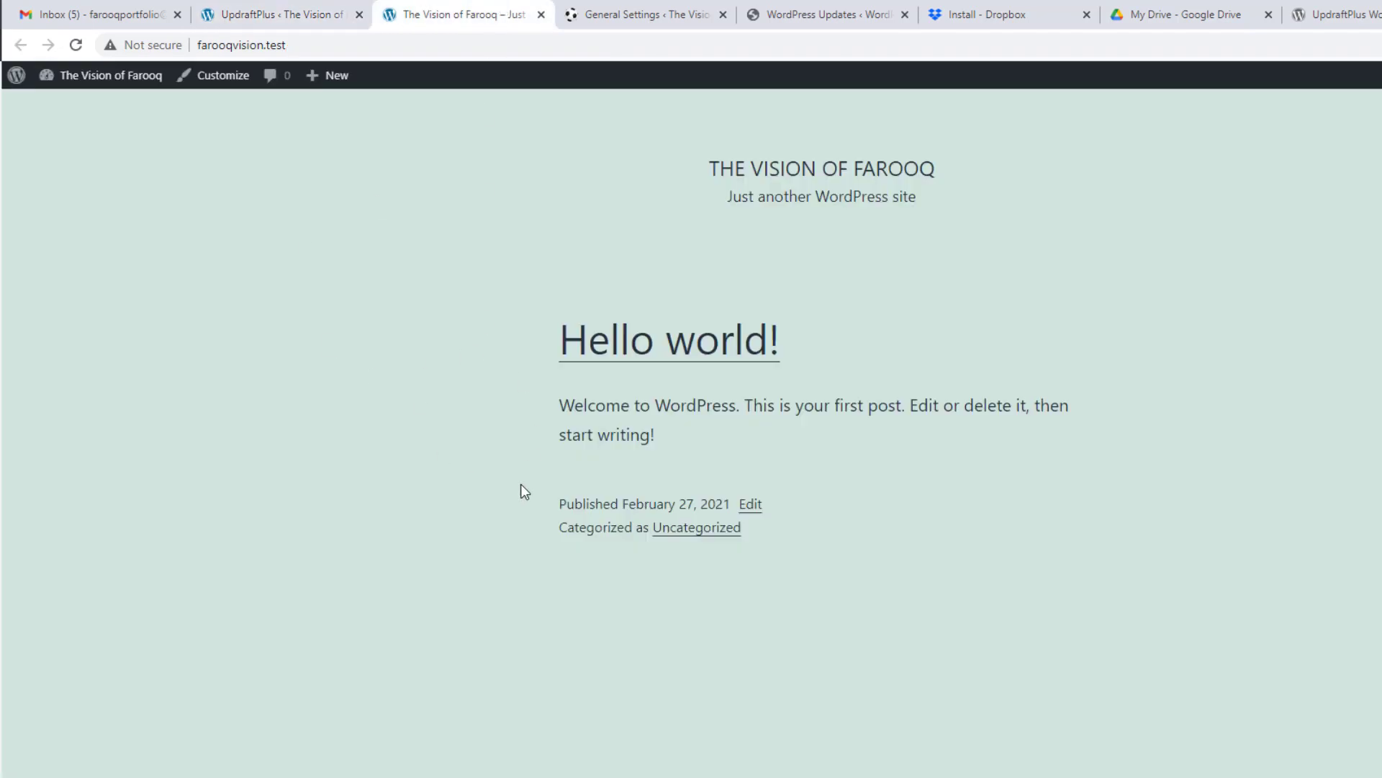
pyautogui.click(280, 16)
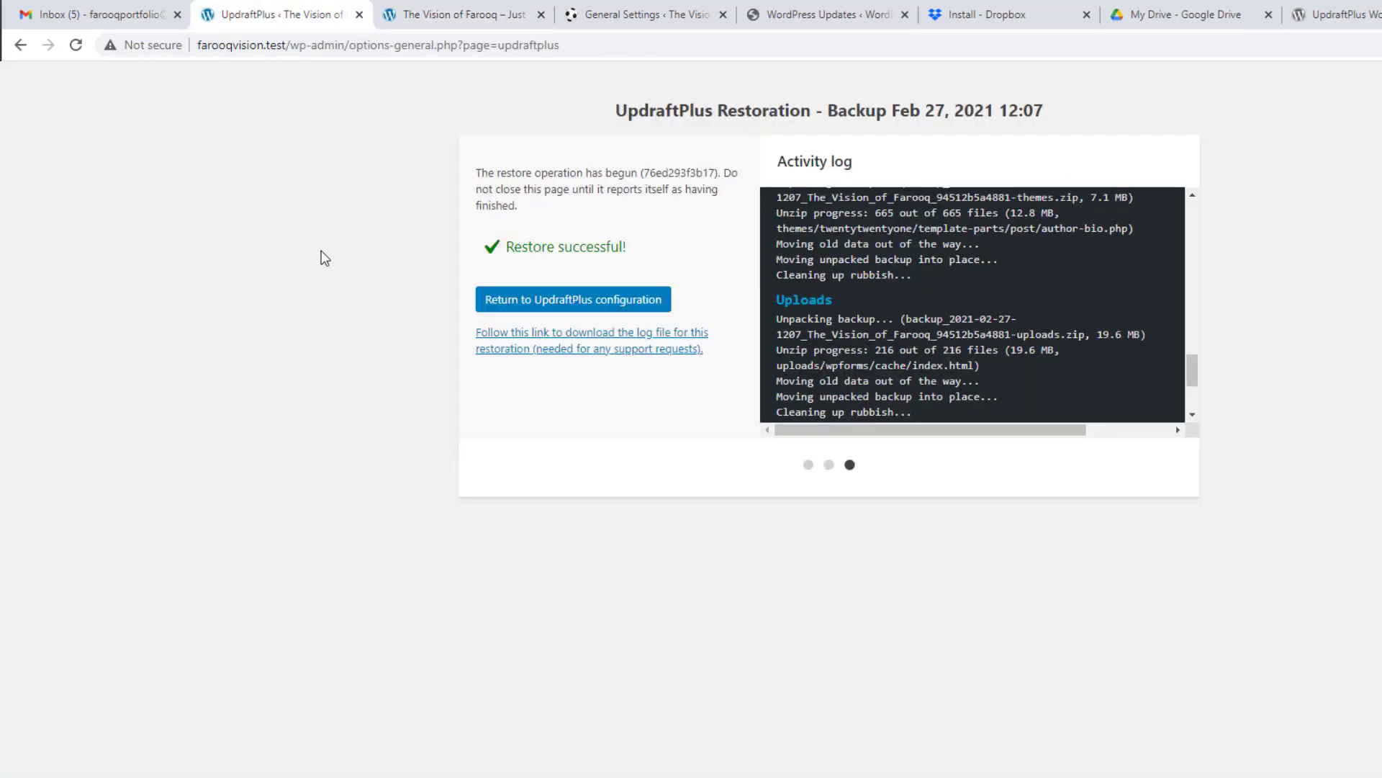
# Step: Reload the site's front page and scroll it to confirm the restored content
pyautogui.click(453, 14)
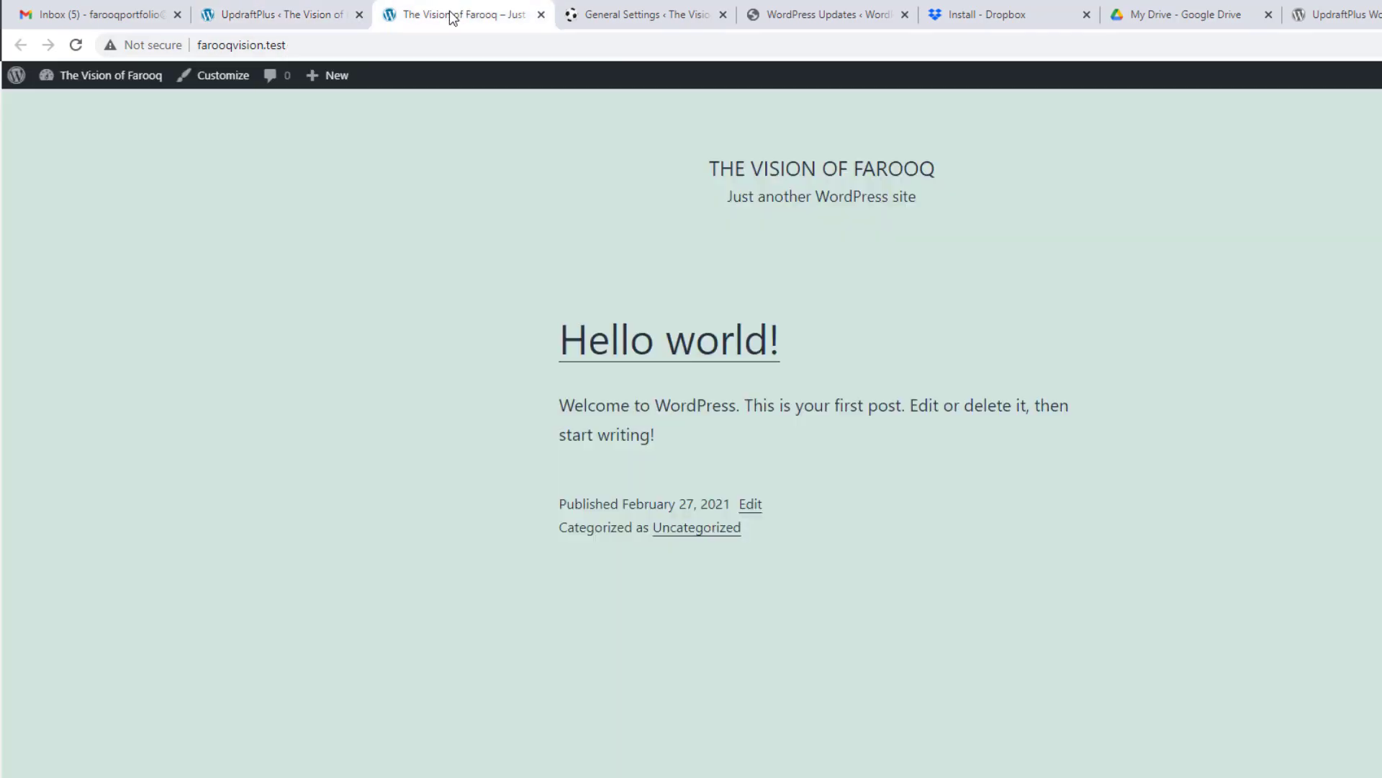
pyautogui.click(77, 45)
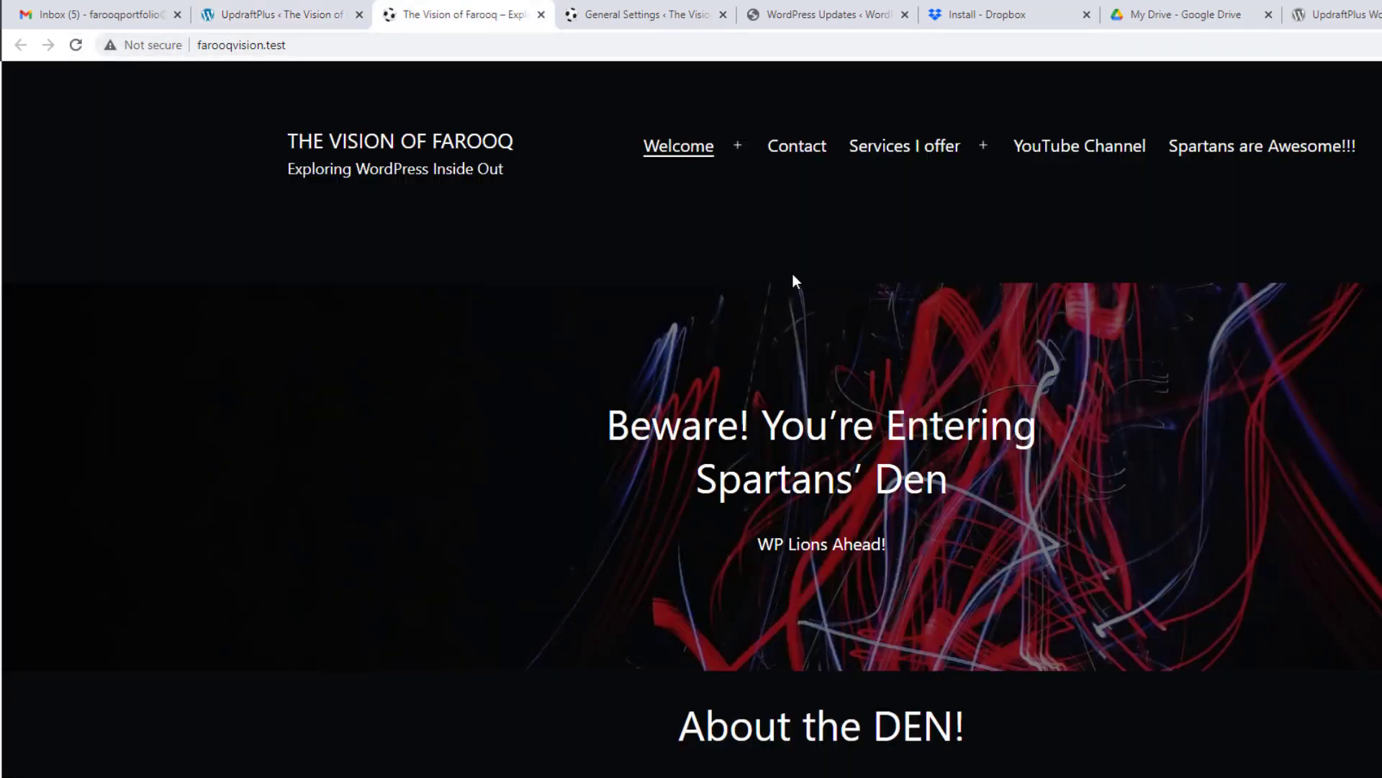
pyautogui.scroll(-8, 793, 274)
pyautogui.scroll(8, 792, 274)
# Step: Return to UpdraftPlus configuration and log back in using the saved credentials
pyautogui.click(327, 15)
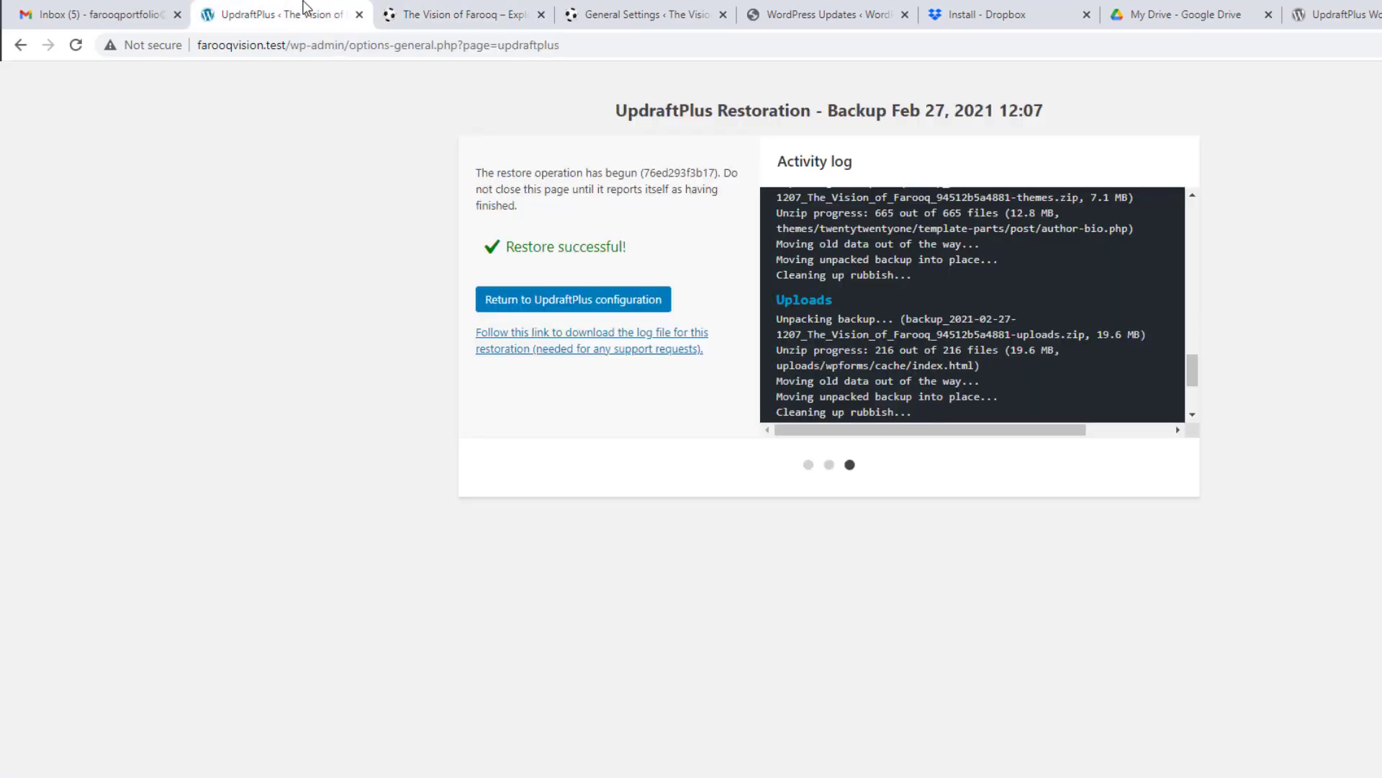
pyautogui.click(543, 301)
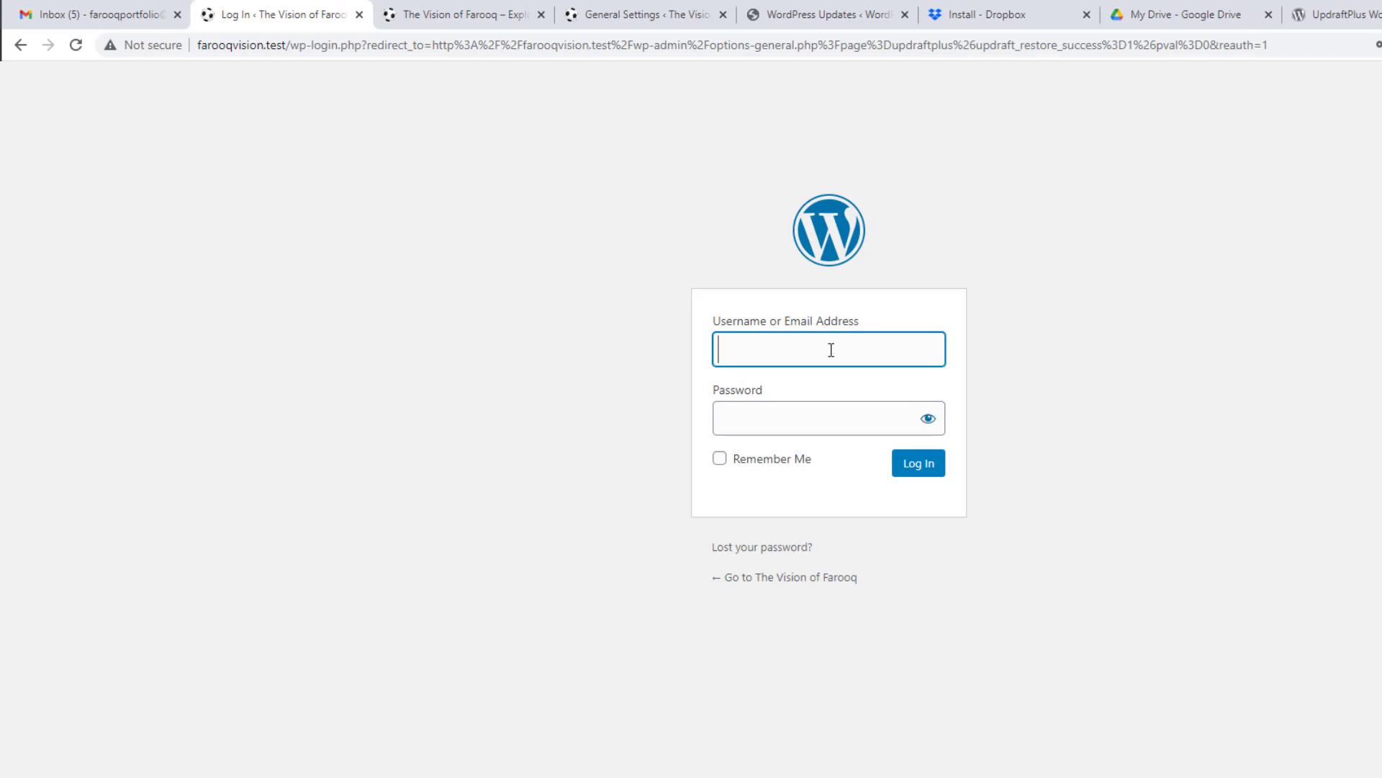
pyautogui.click(831, 350)
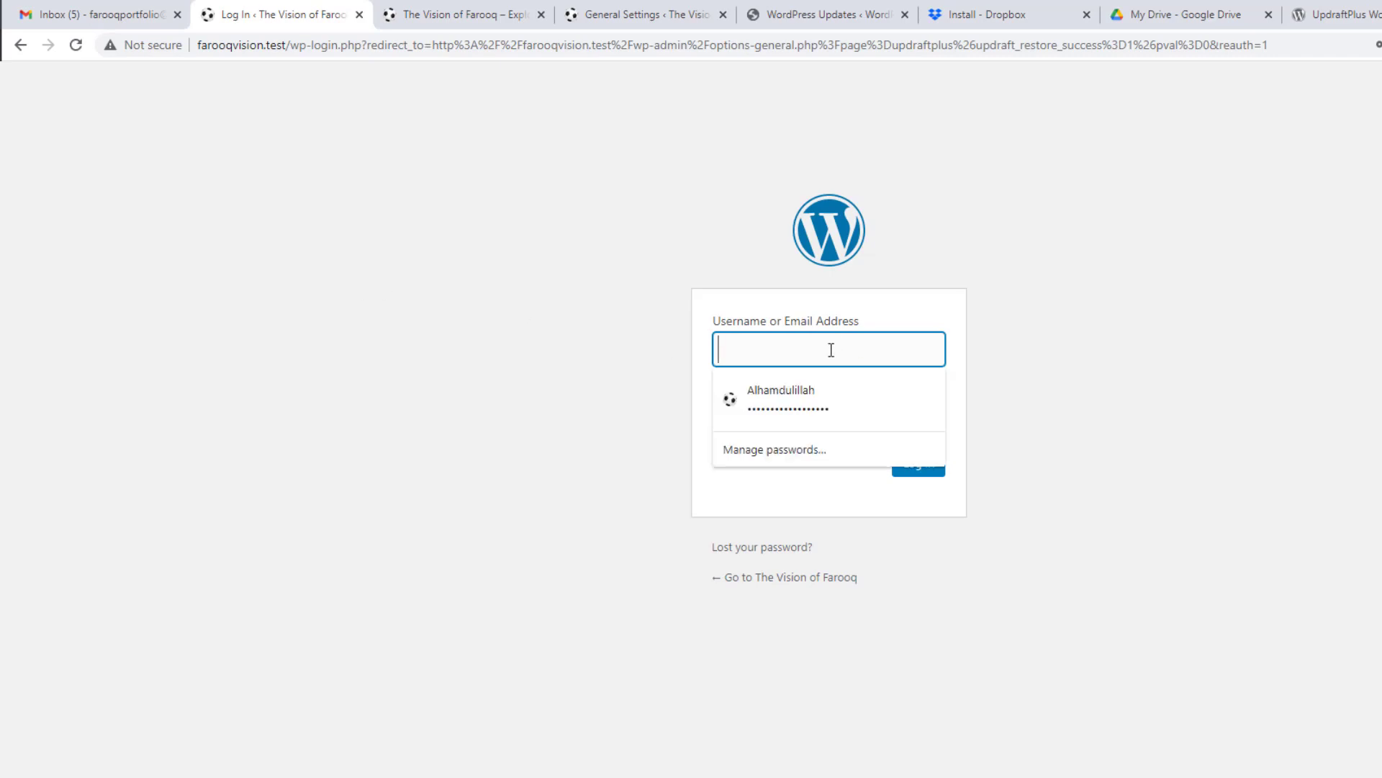
pyautogui.click(815, 391)
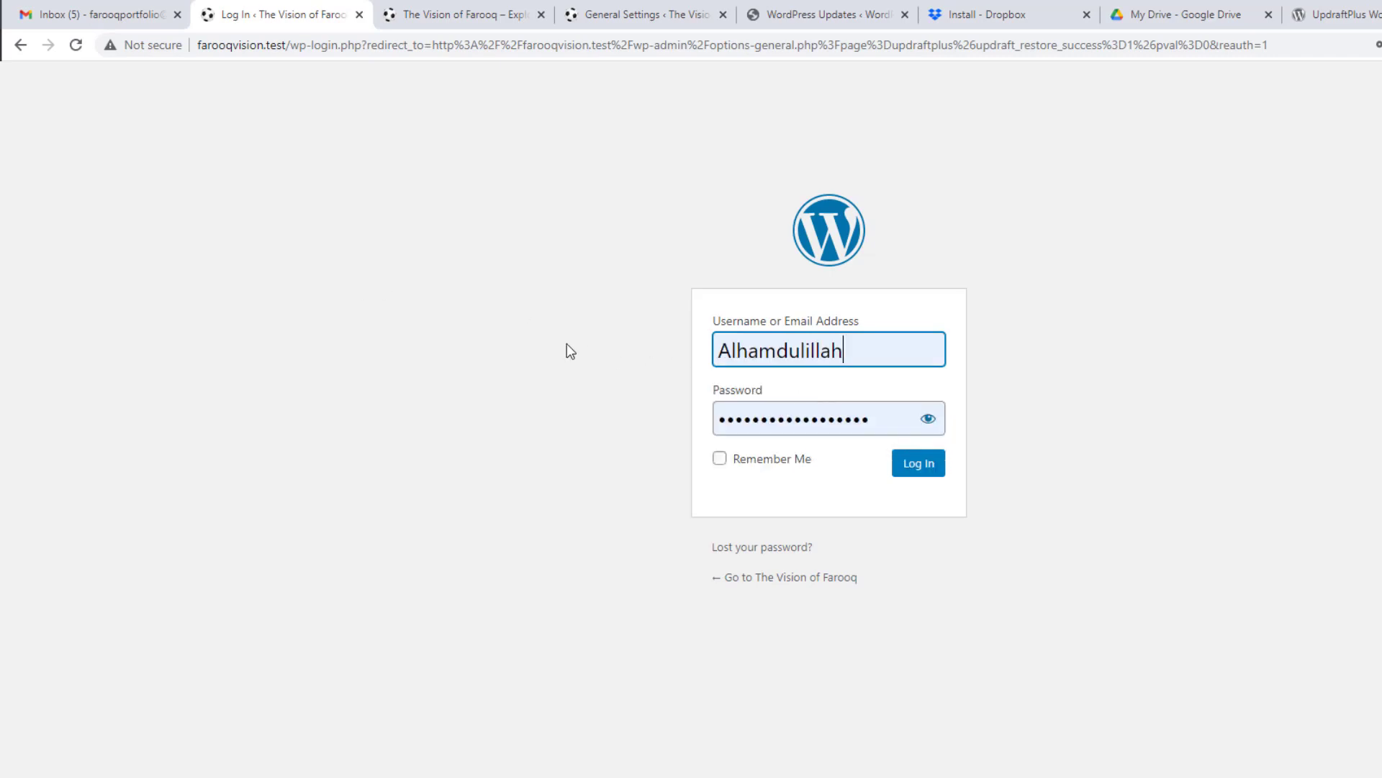
pyautogui.click(923, 466)
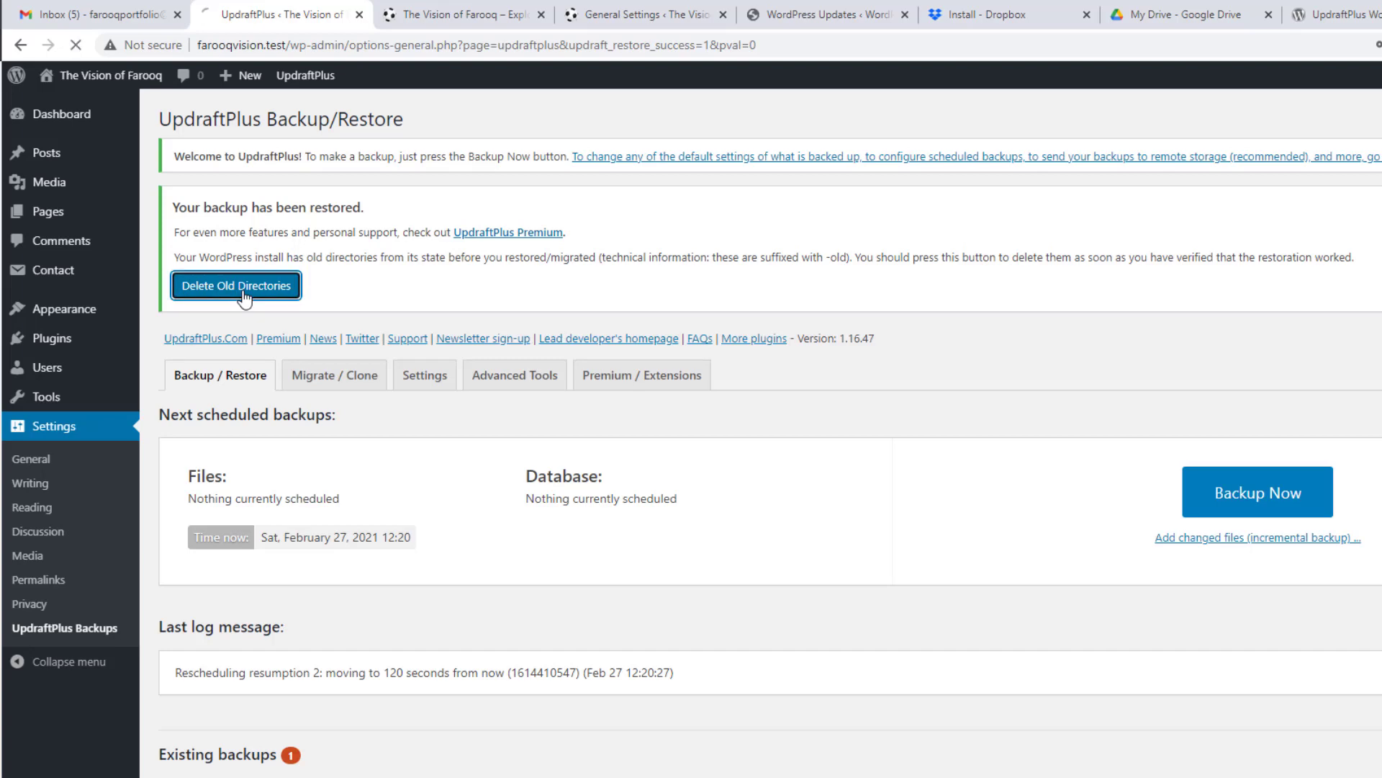
# Step: Delete UpdraftPlus's old pre-restore directories and check the updraft folder in File Explorer
pyautogui.click(244, 292)
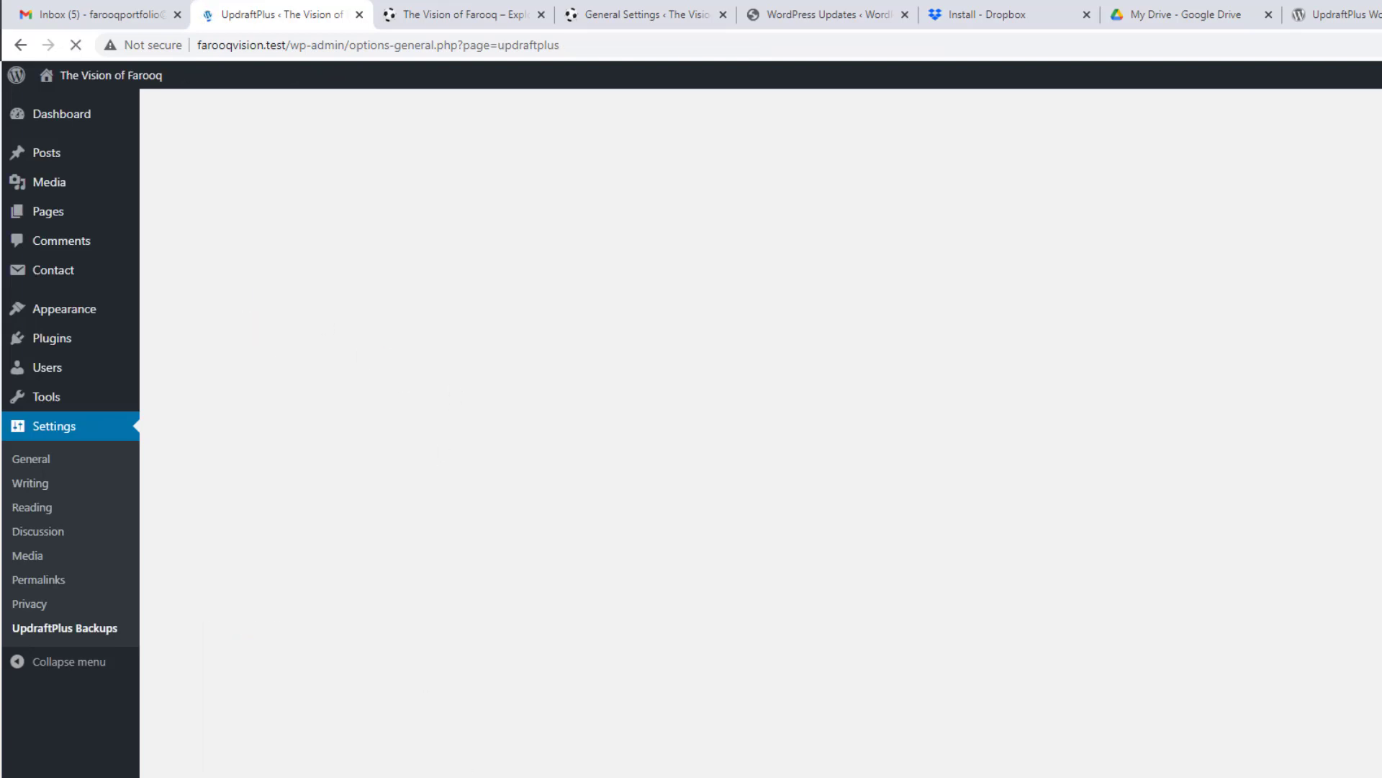
pyautogui.click(447, 775)
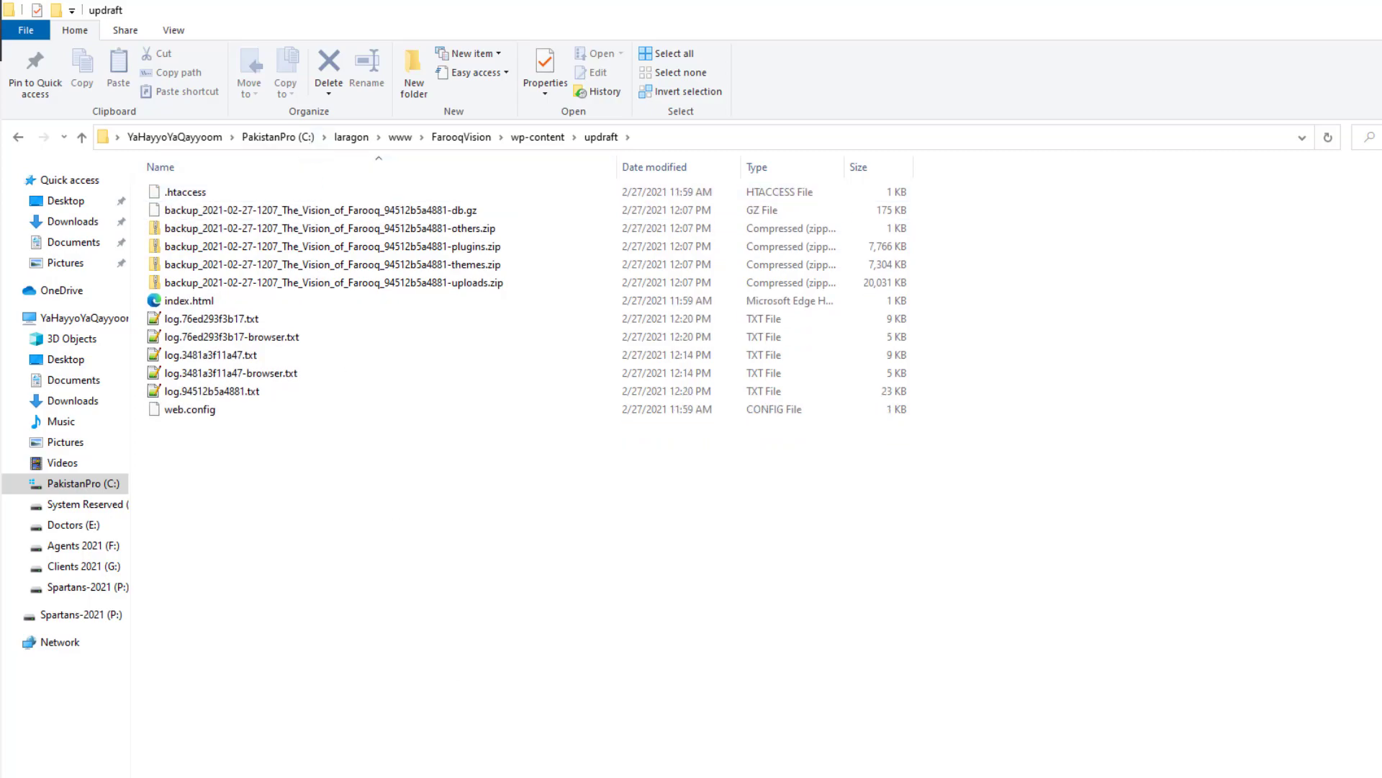
pyautogui.click(569, 775)
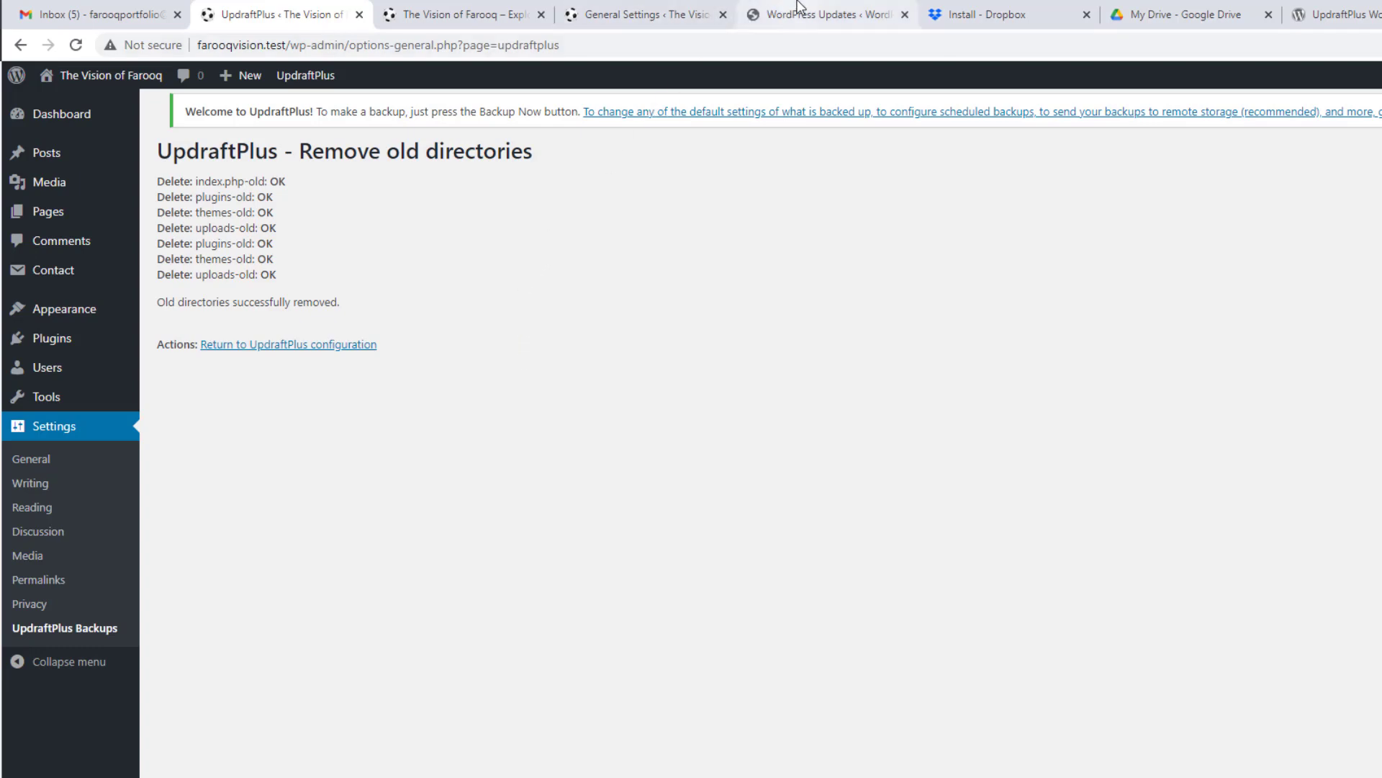
# Step: Move through the General Settings and Vision of Farooq tabs to the spartansbackup.test WordPress Updates page
pyautogui.click(594, 18)
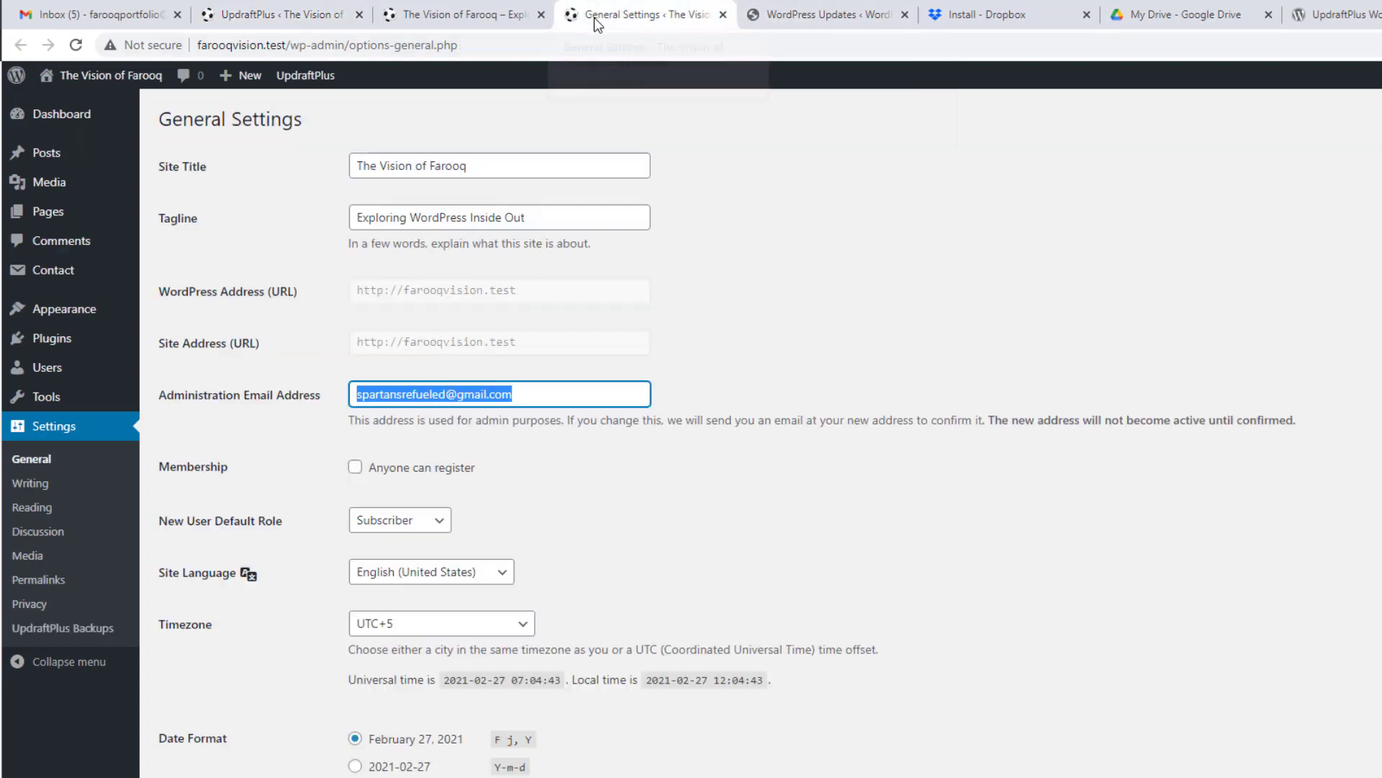
pyautogui.click(475, 14)
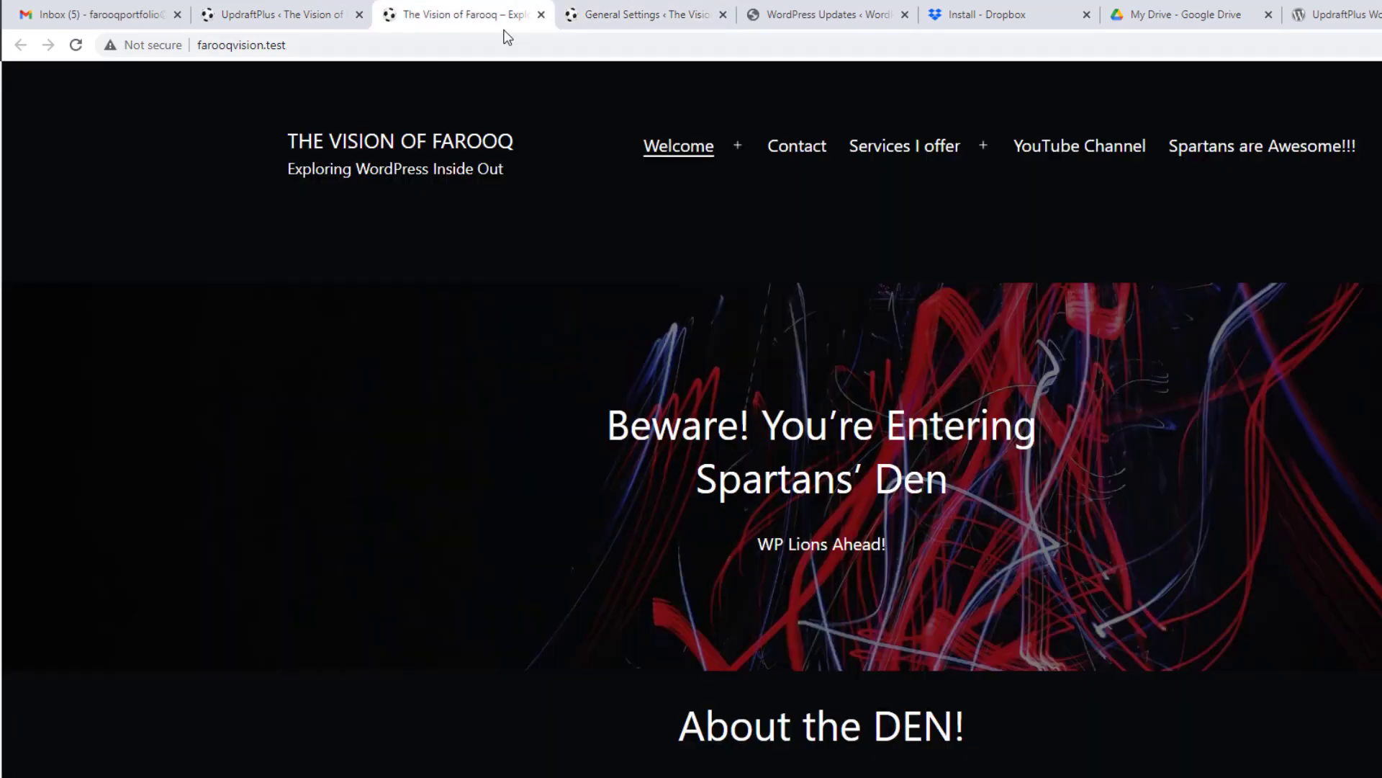
pyautogui.click(763, 9)
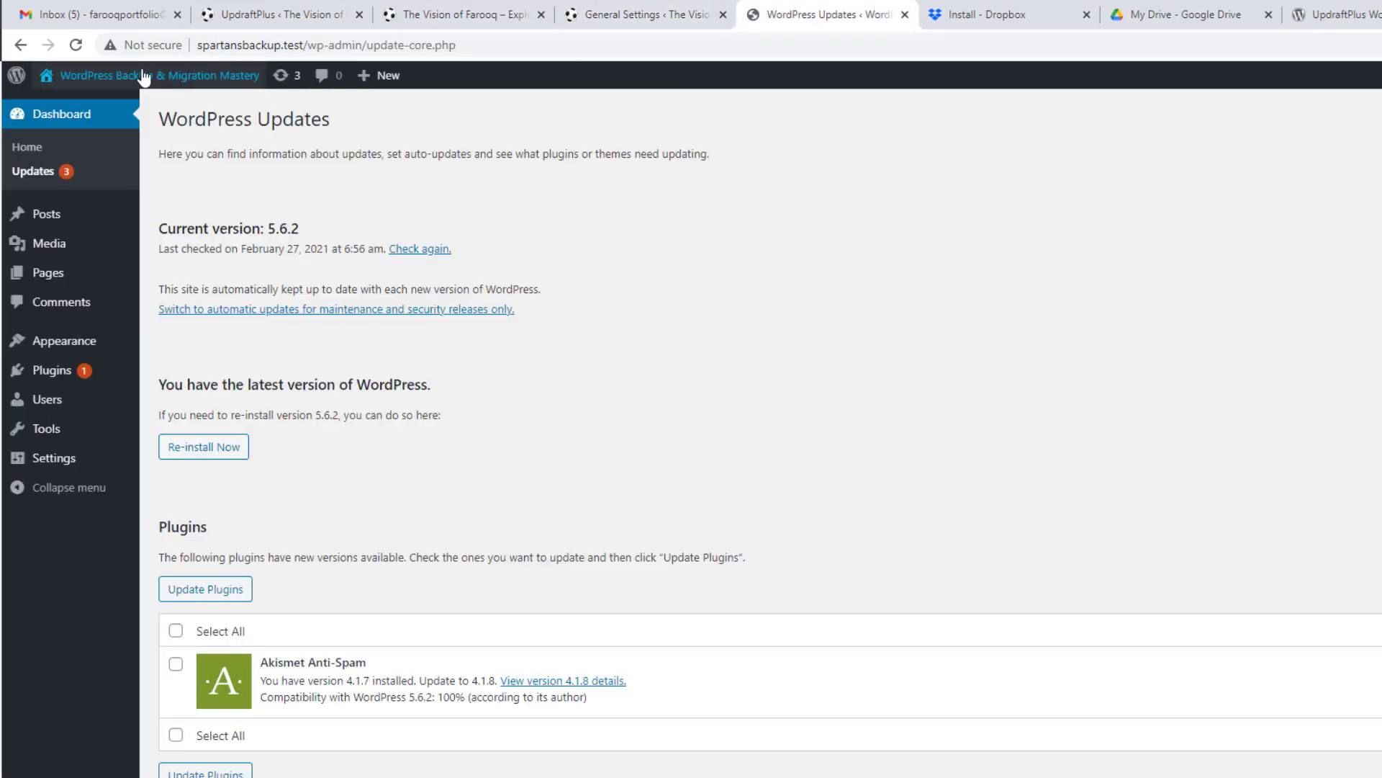
# Step: Visit the spartansbackup.test front page and compare it with the Vision of Farooq homepage
pyautogui.moveTo(136, 78)
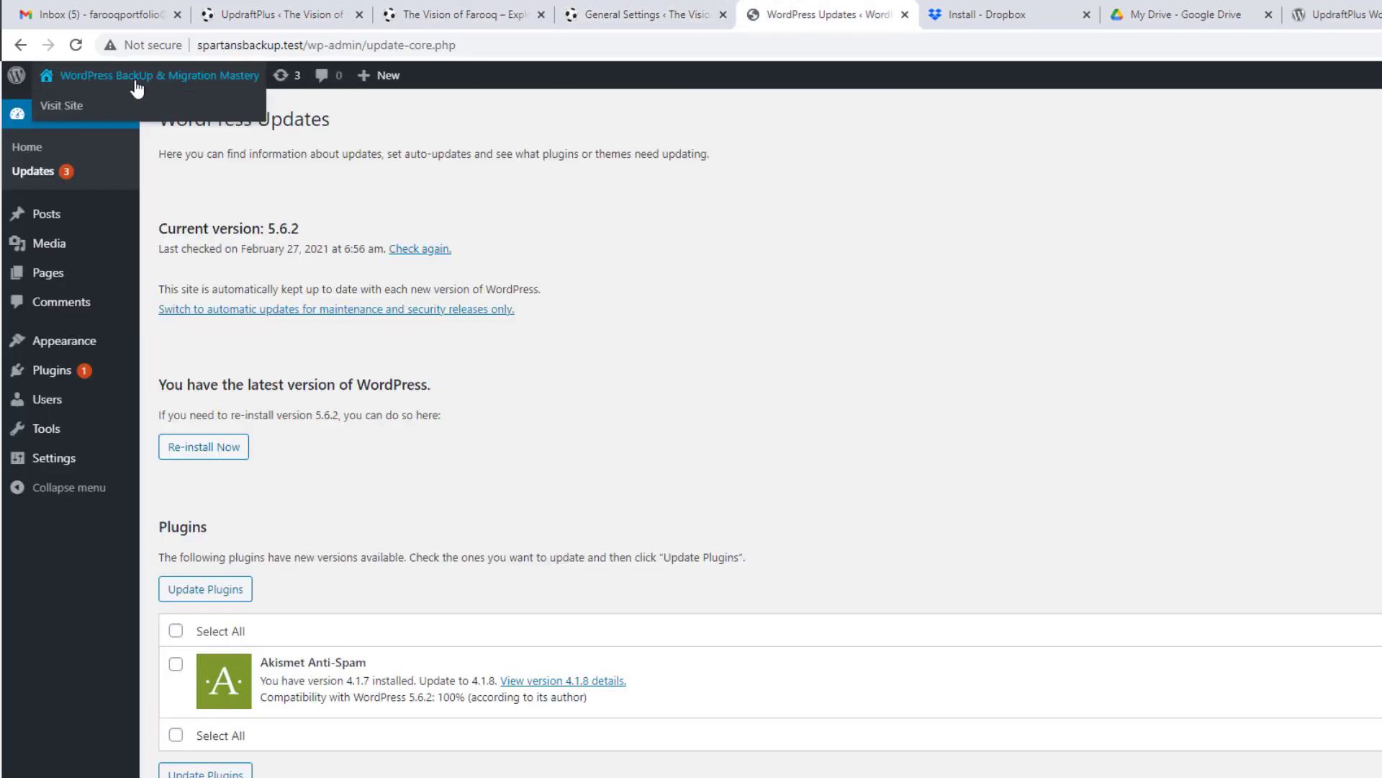
pyautogui.click(84, 107)
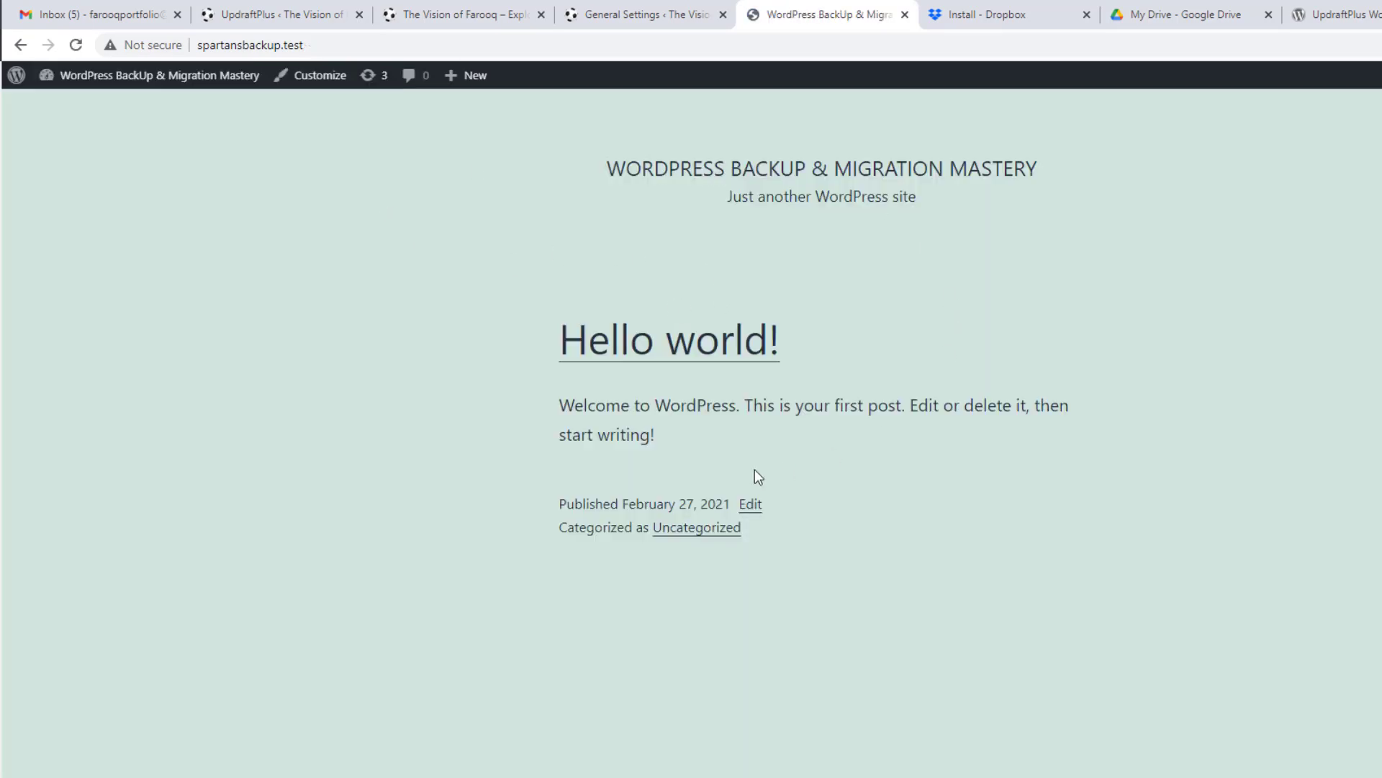
pyautogui.click(472, 13)
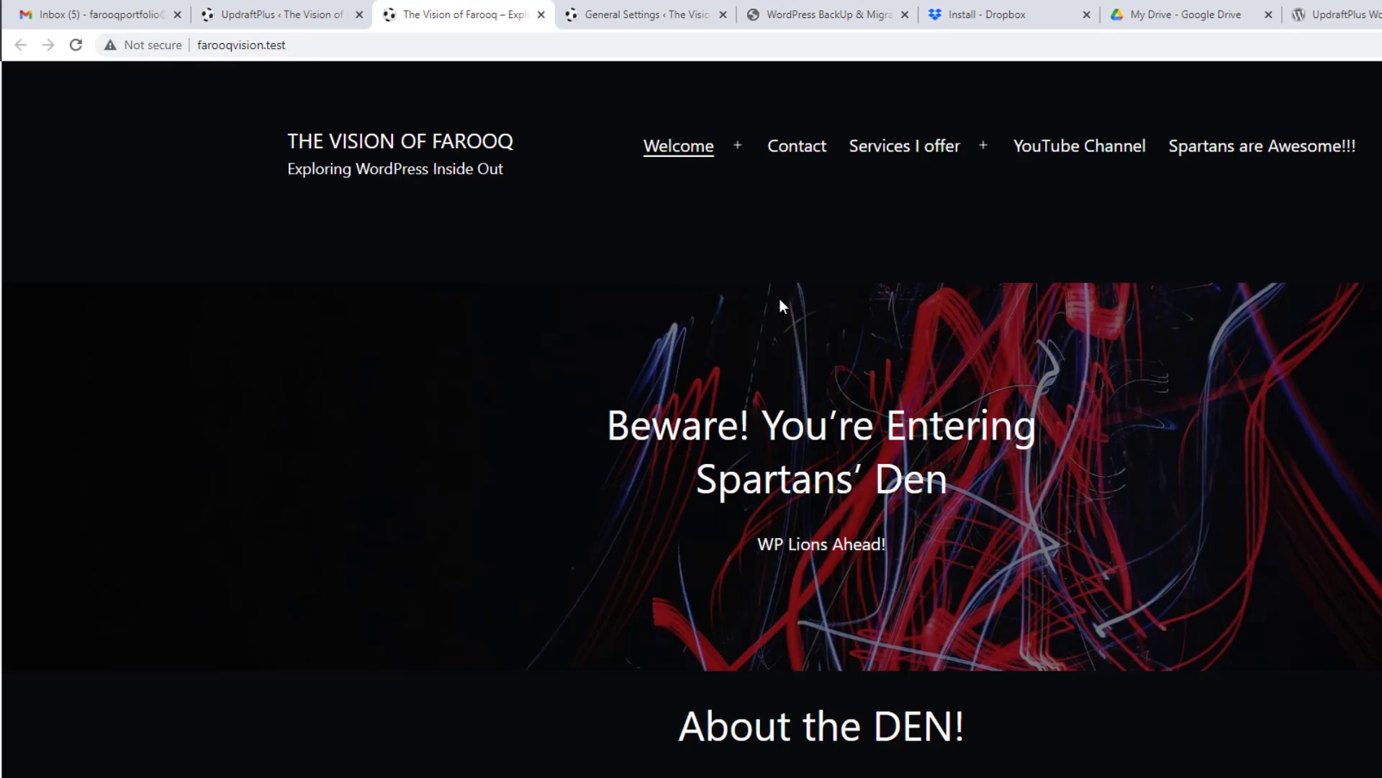
pyautogui.click(792, 10)
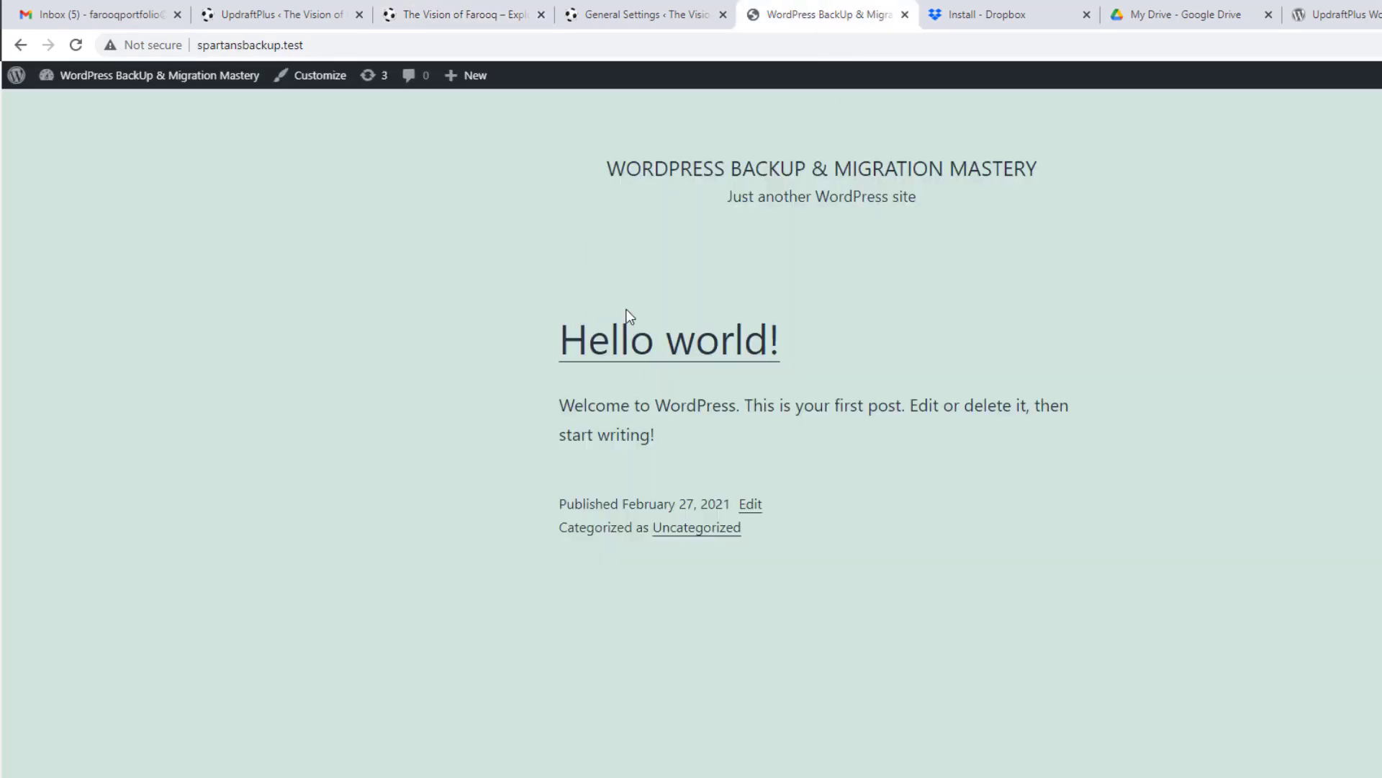
# Step: Go to the spartansbackup.test dashboard and open Plugins > Add New
pyautogui.moveTo(157, 77)
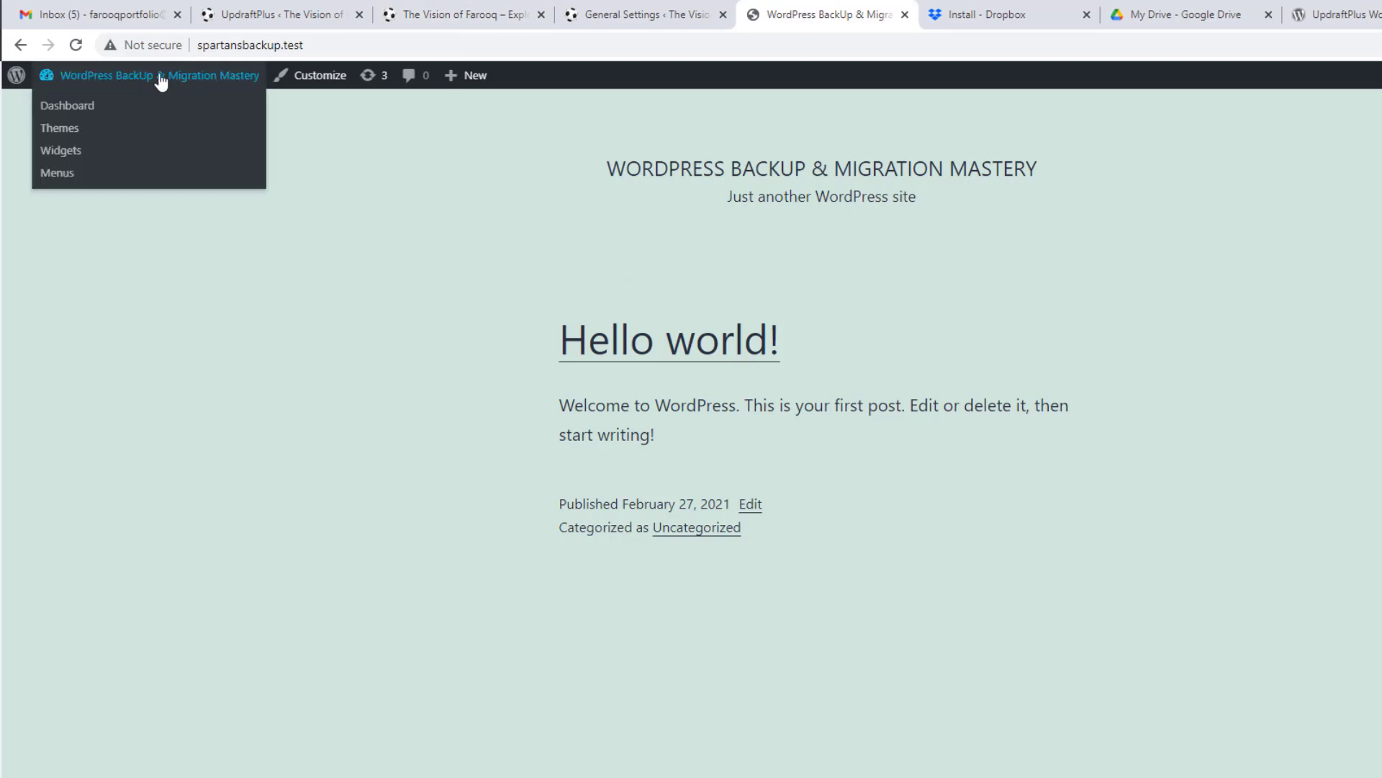
pyautogui.click(105, 106)
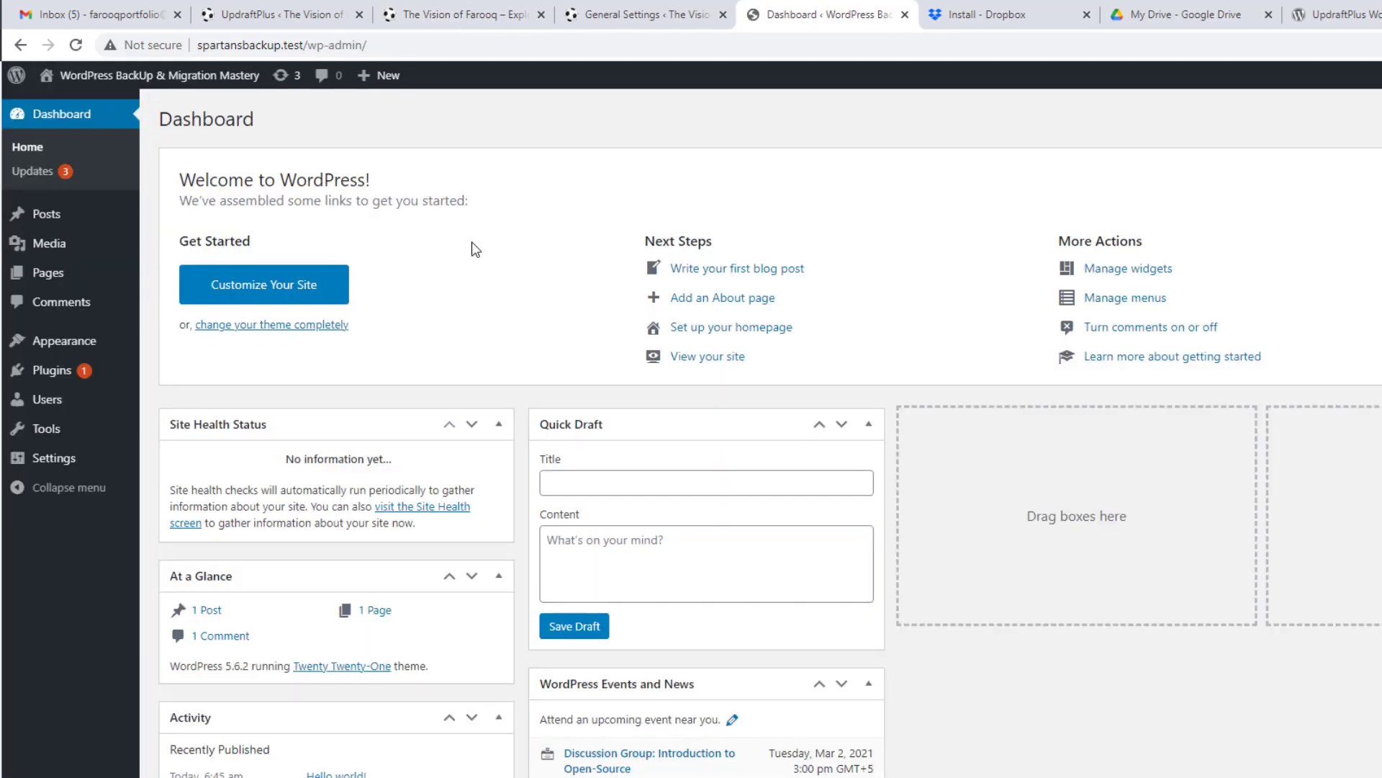
pyautogui.moveTo(112, 373)
pyautogui.click(192, 403)
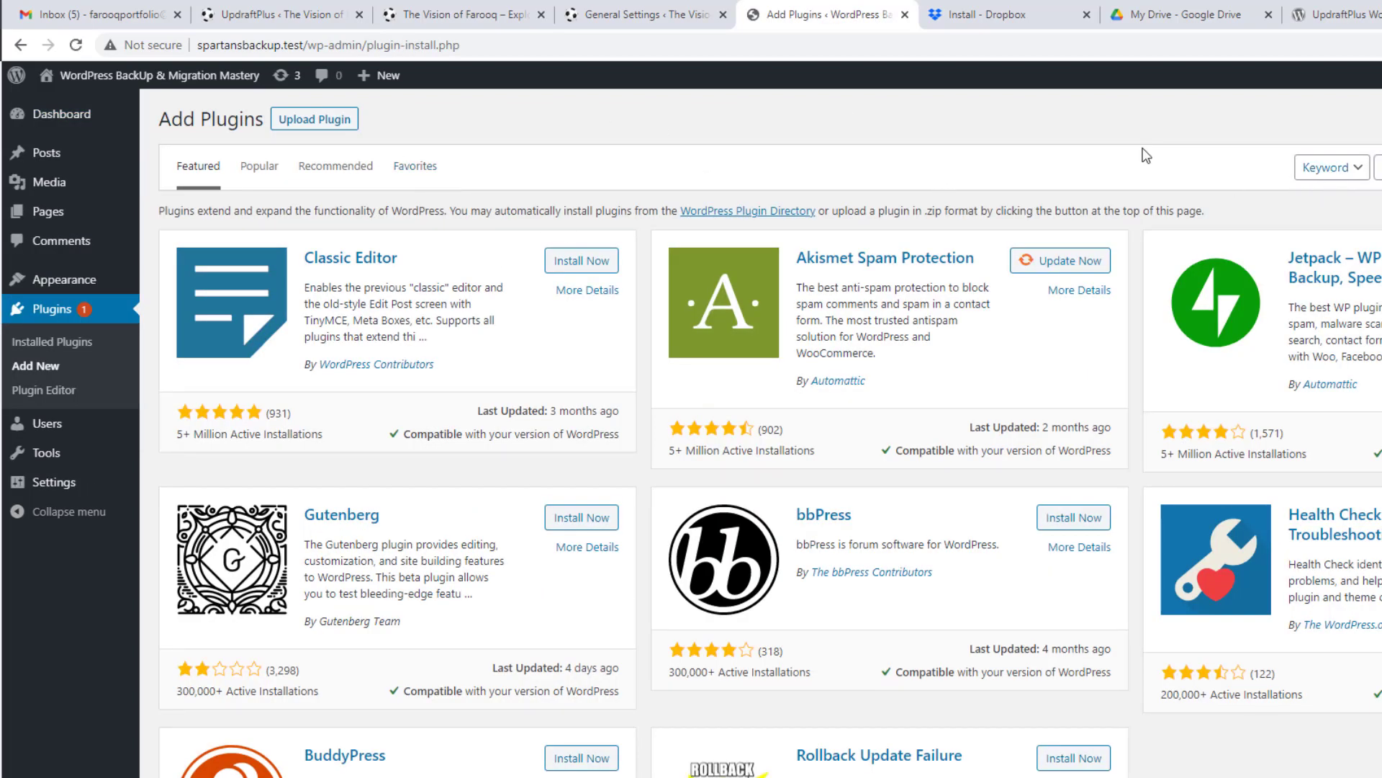
# Step: Search the plugin directory for 'updraft' and install the UpdraftPlus WordPress Backup Plugin
pyautogui.click(511, 14)
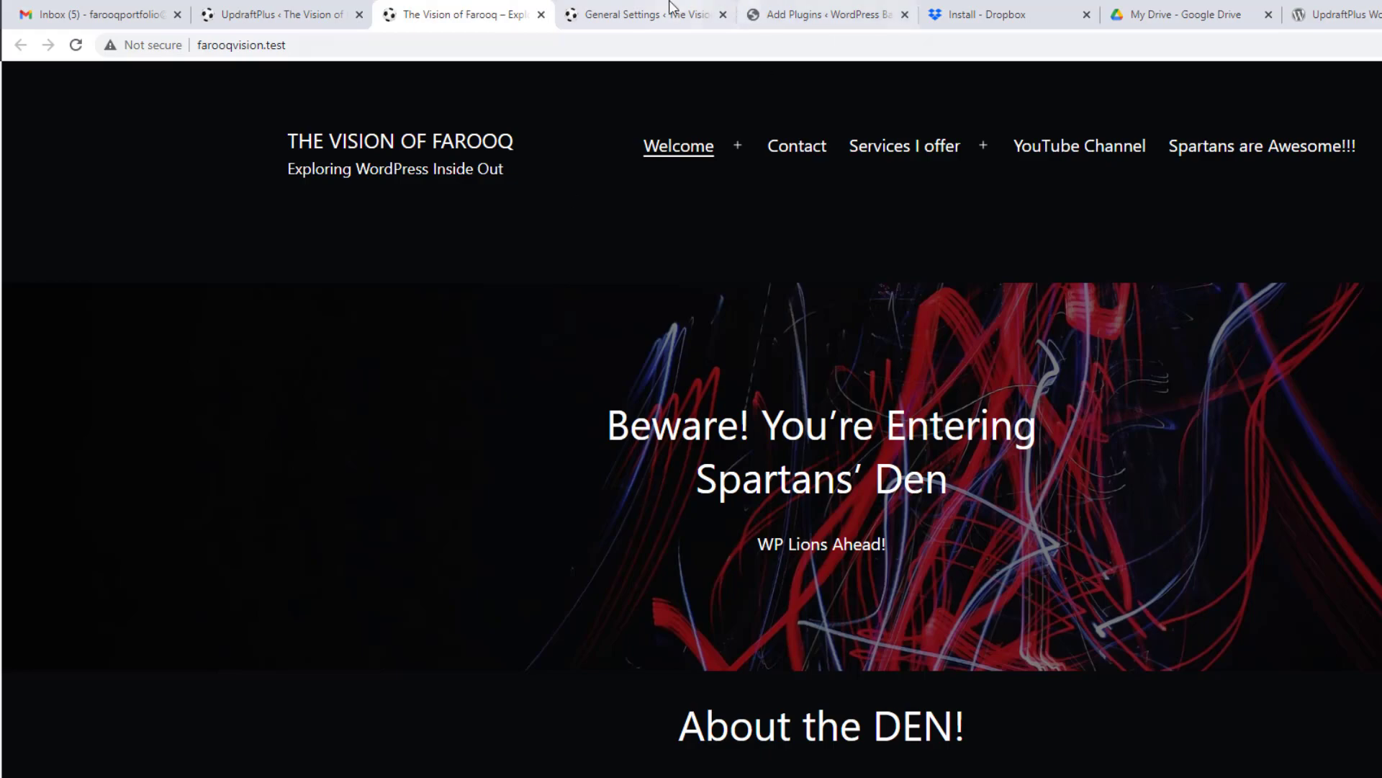
pyautogui.click(799, 15)
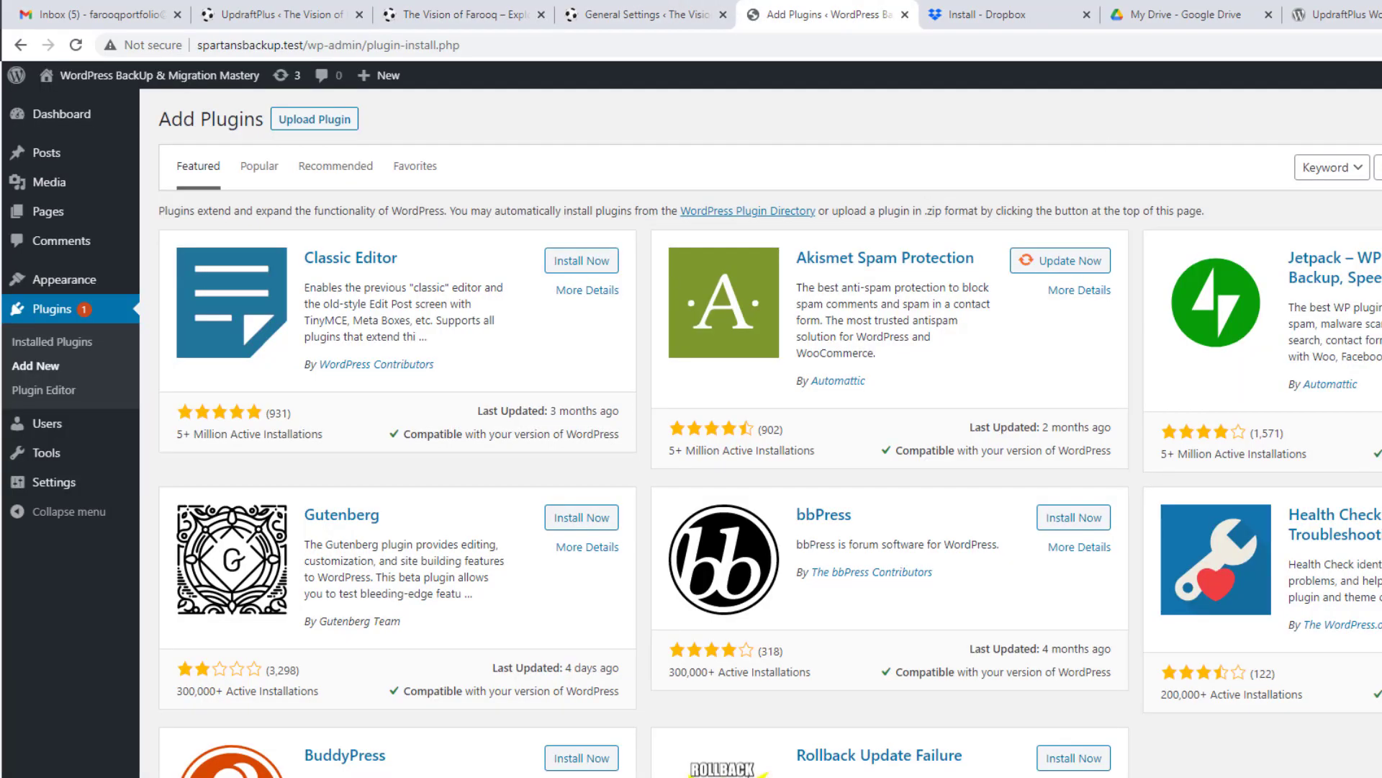
pyautogui.click(1378, 167)
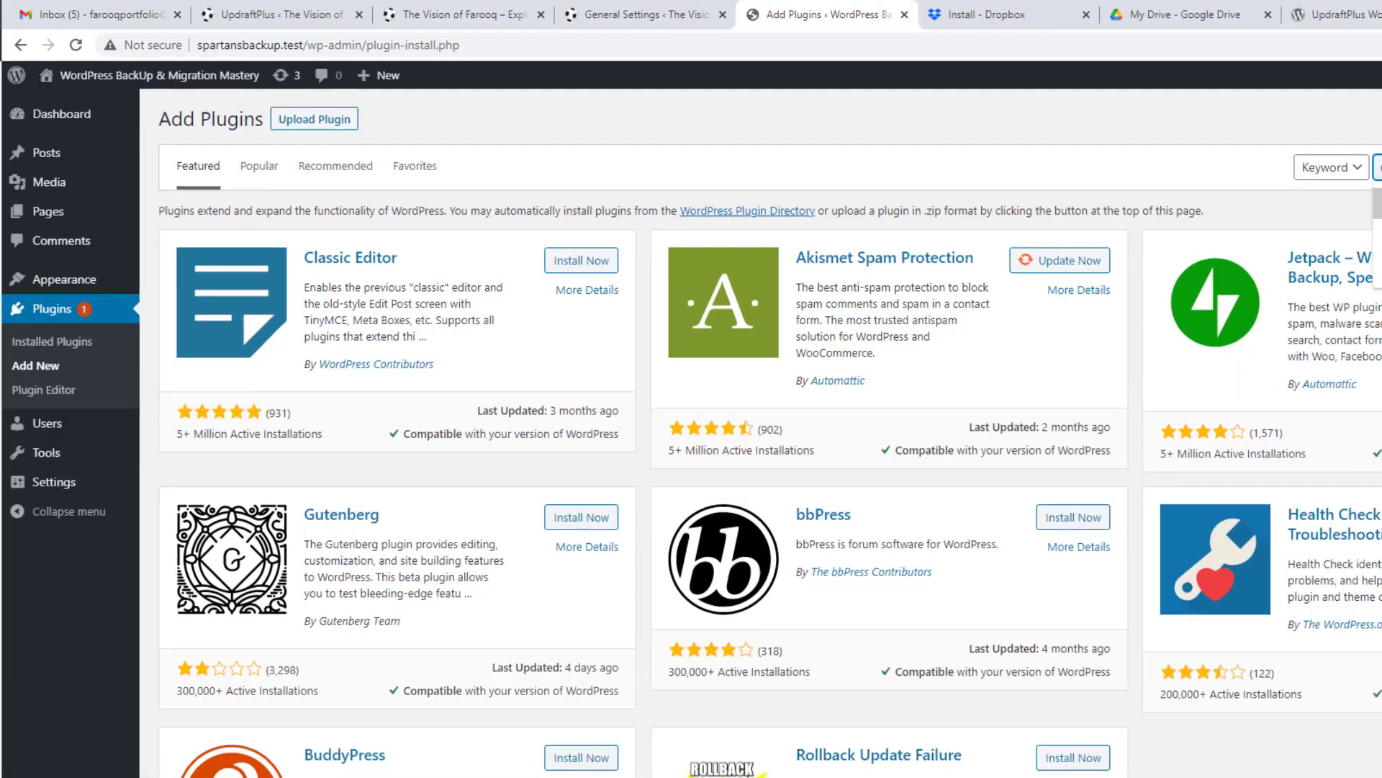
pyautogui.click(1379, 204)
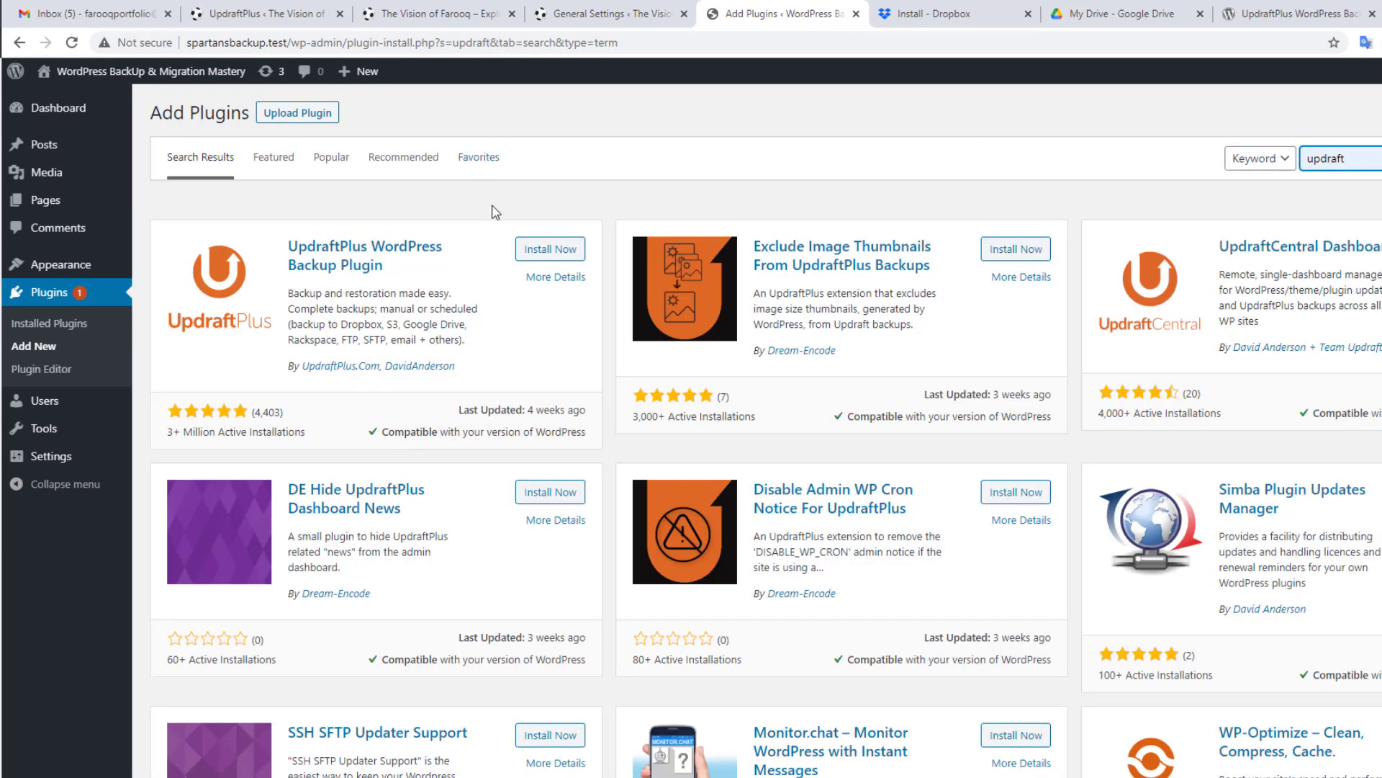
pyautogui.click(544, 252)
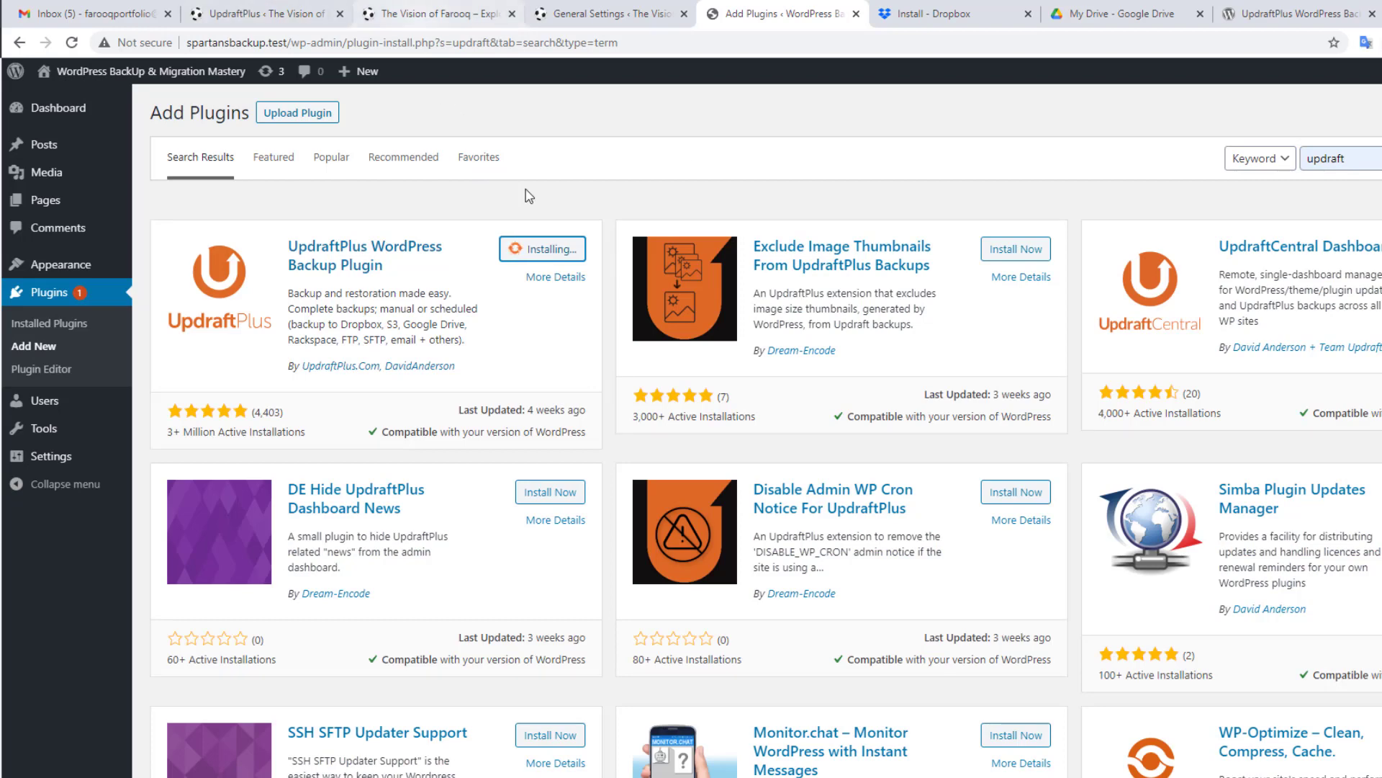
# Step: Check Vision of Farooq's UpdraftPlus page and the install progress, then open the FarooqVisionBackUp folder
pyautogui.click(423, 10)
pyautogui.click(301, 9)
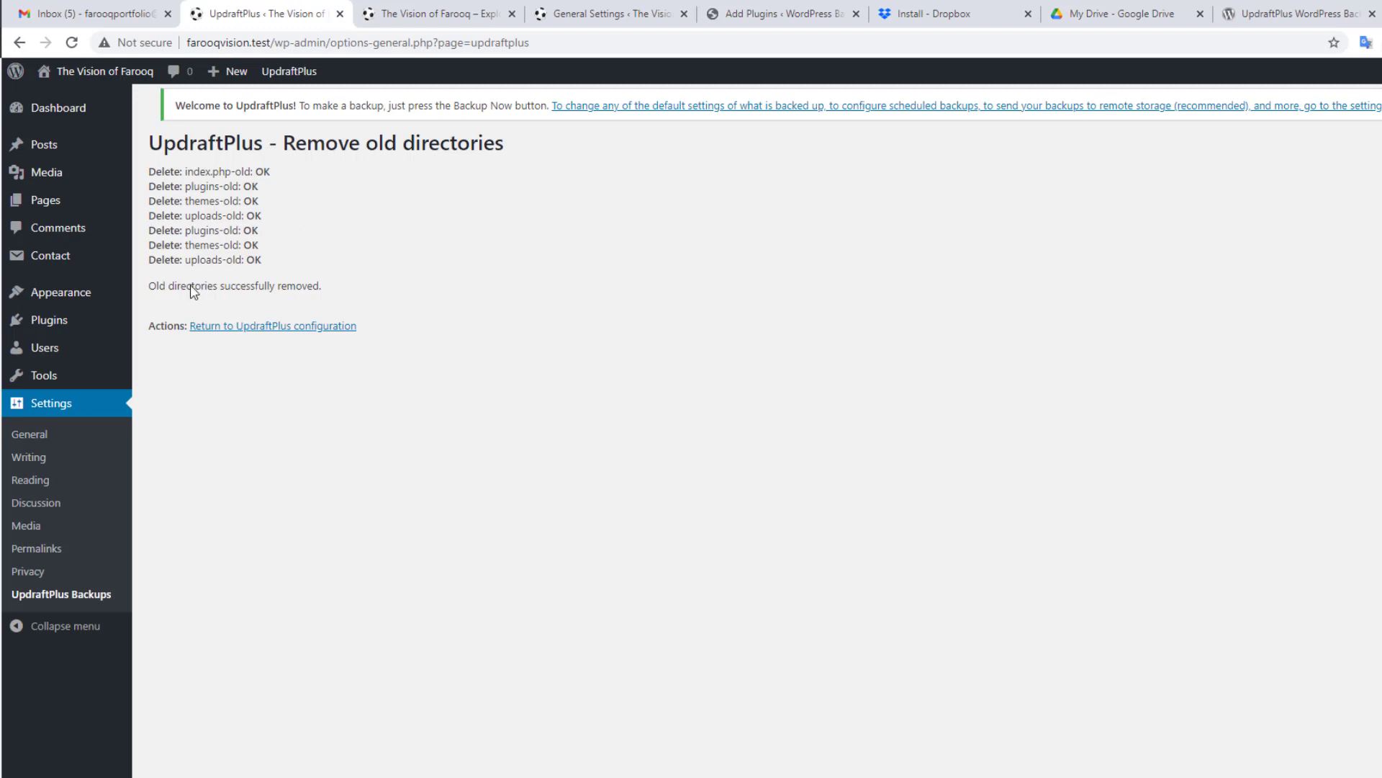
pyautogui.click(264, 329)
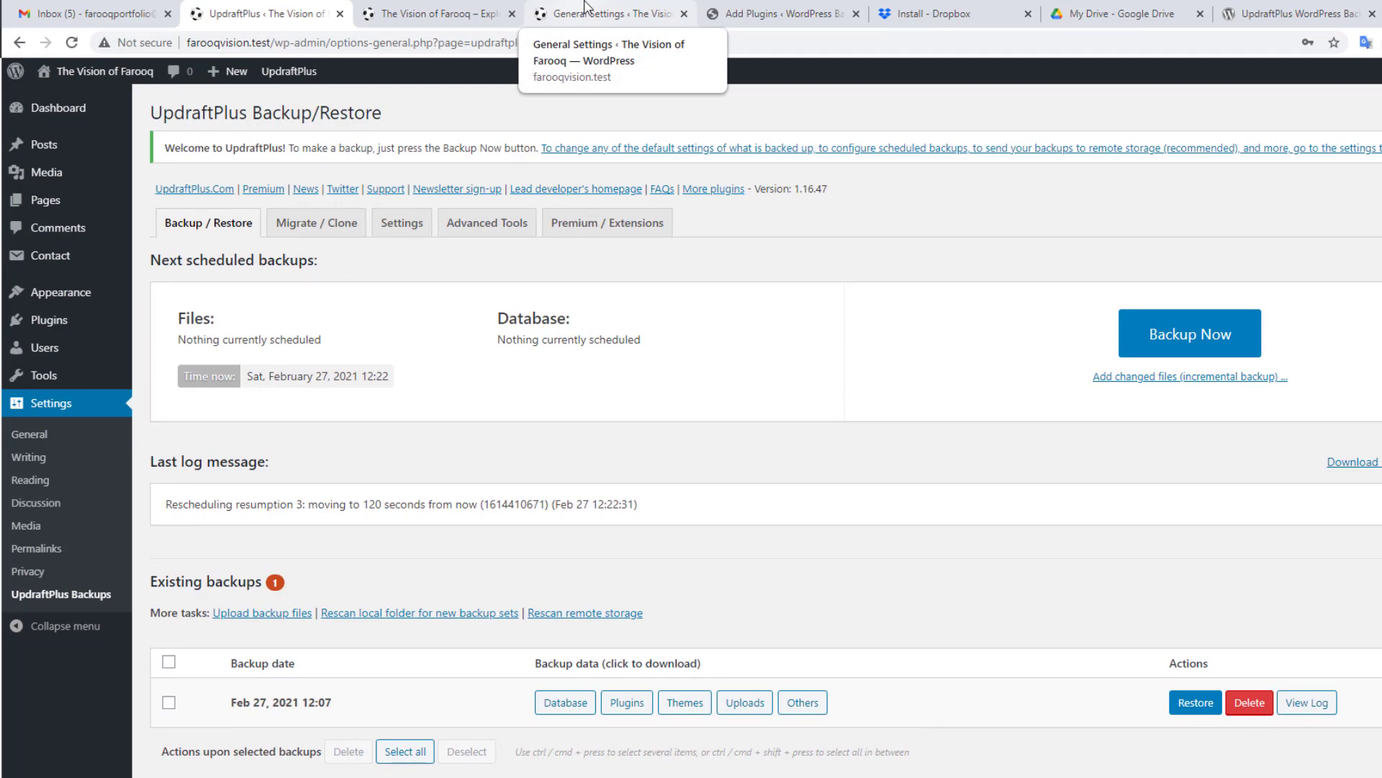
pyautogui.click(745, 12)
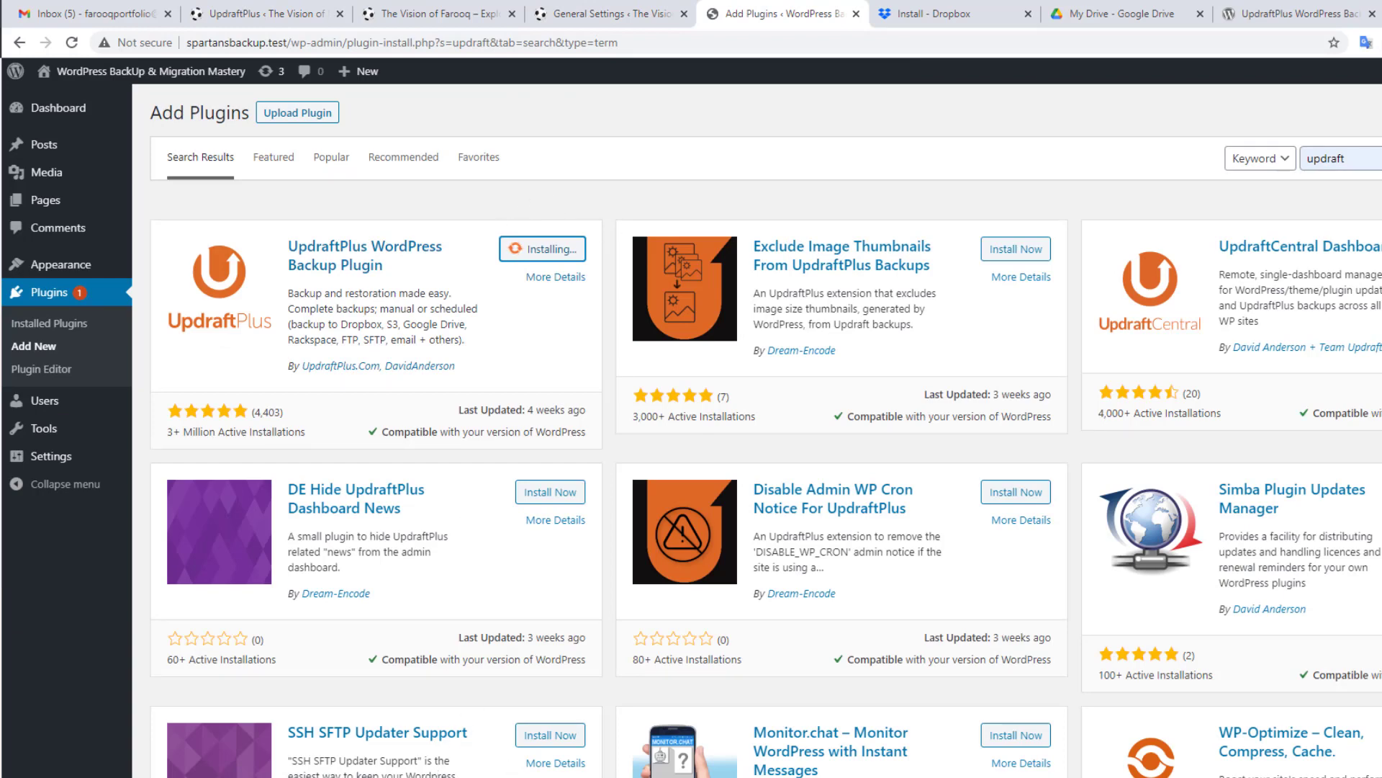
pyautogui.click(413, 774)
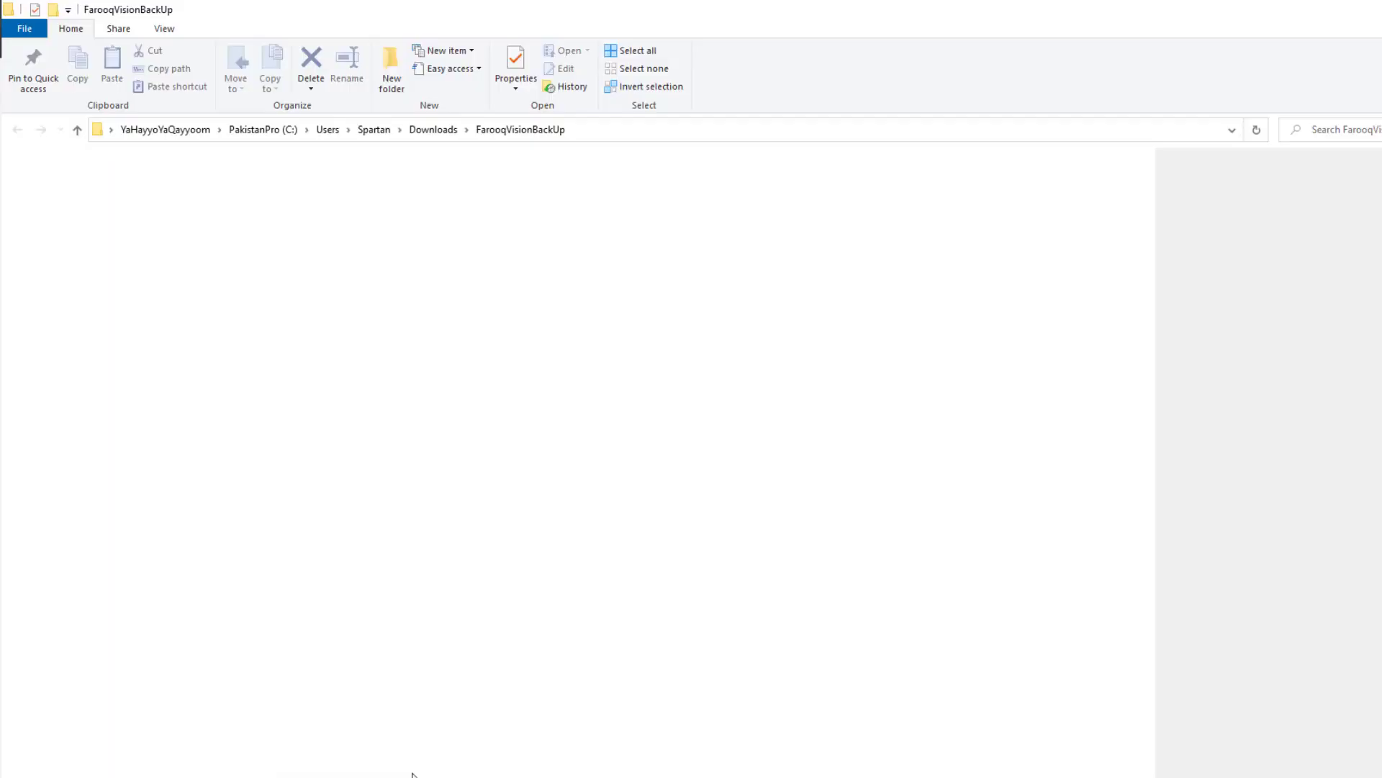
# Step: Widen the Name column to show the five backup file names in full, then return to Add Plugins
pyautogui.click(314, 333)
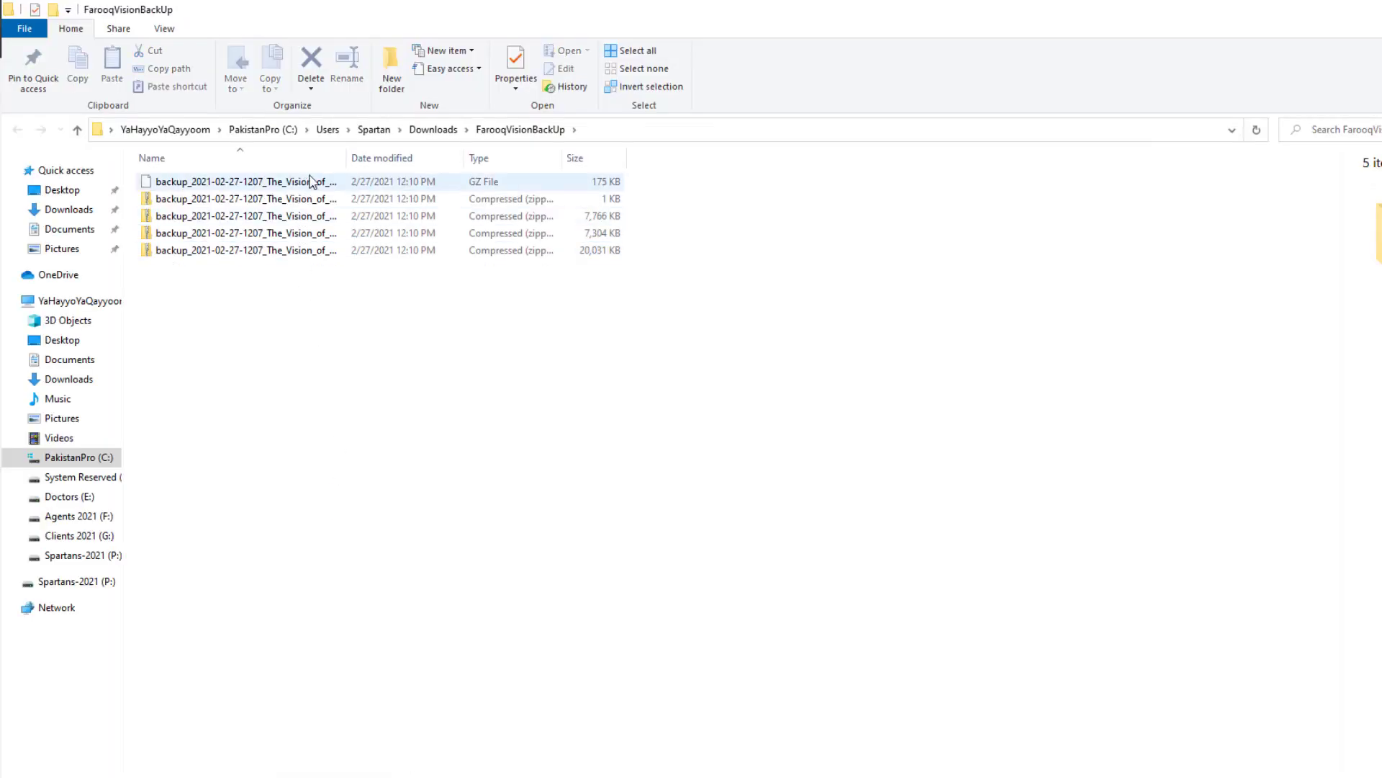
pyautogui.moveTo(345, 158); pyautogui.dragTo(516, 174)
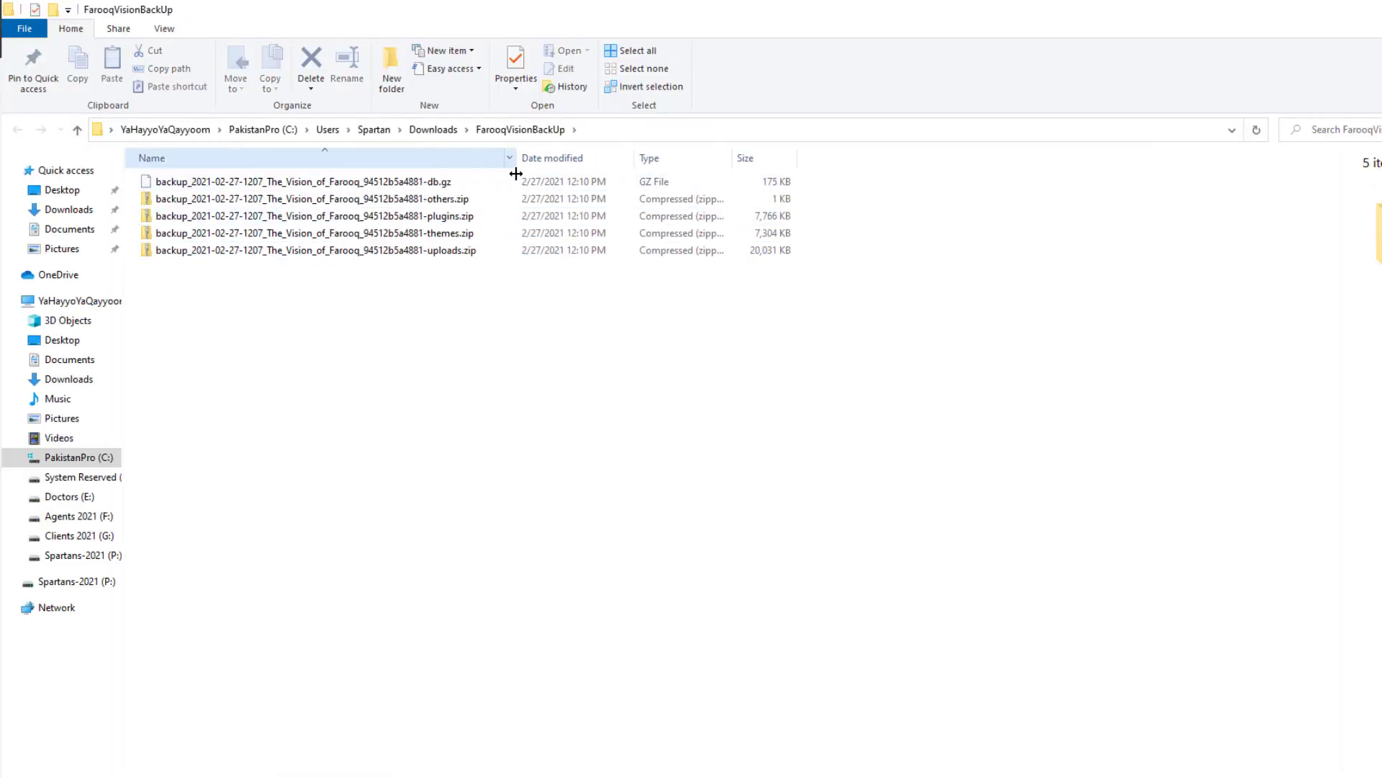
pyautogui.moveTo(497, 319); pyautogui.dragTo(201, 165)
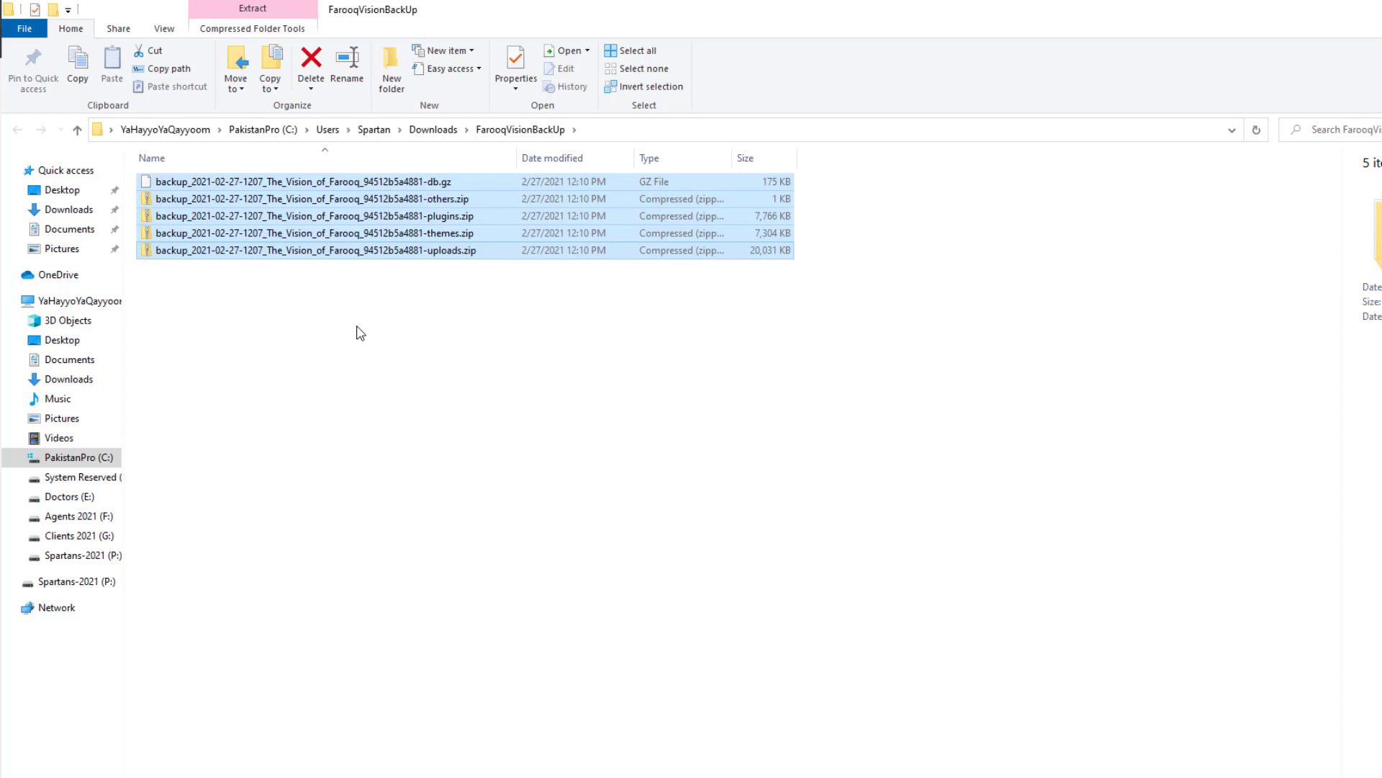
pyautogui.click(362, 333)
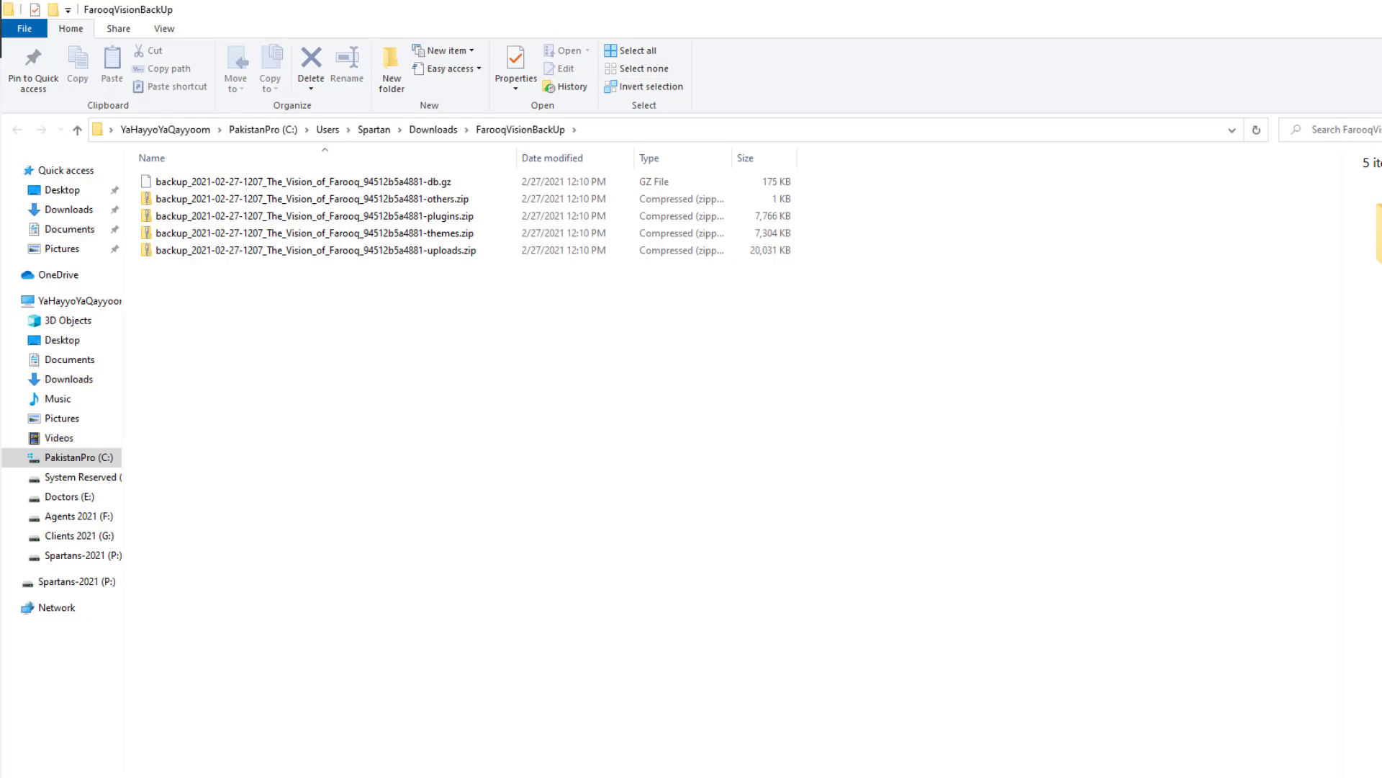
pyautogui.click(536, 733)
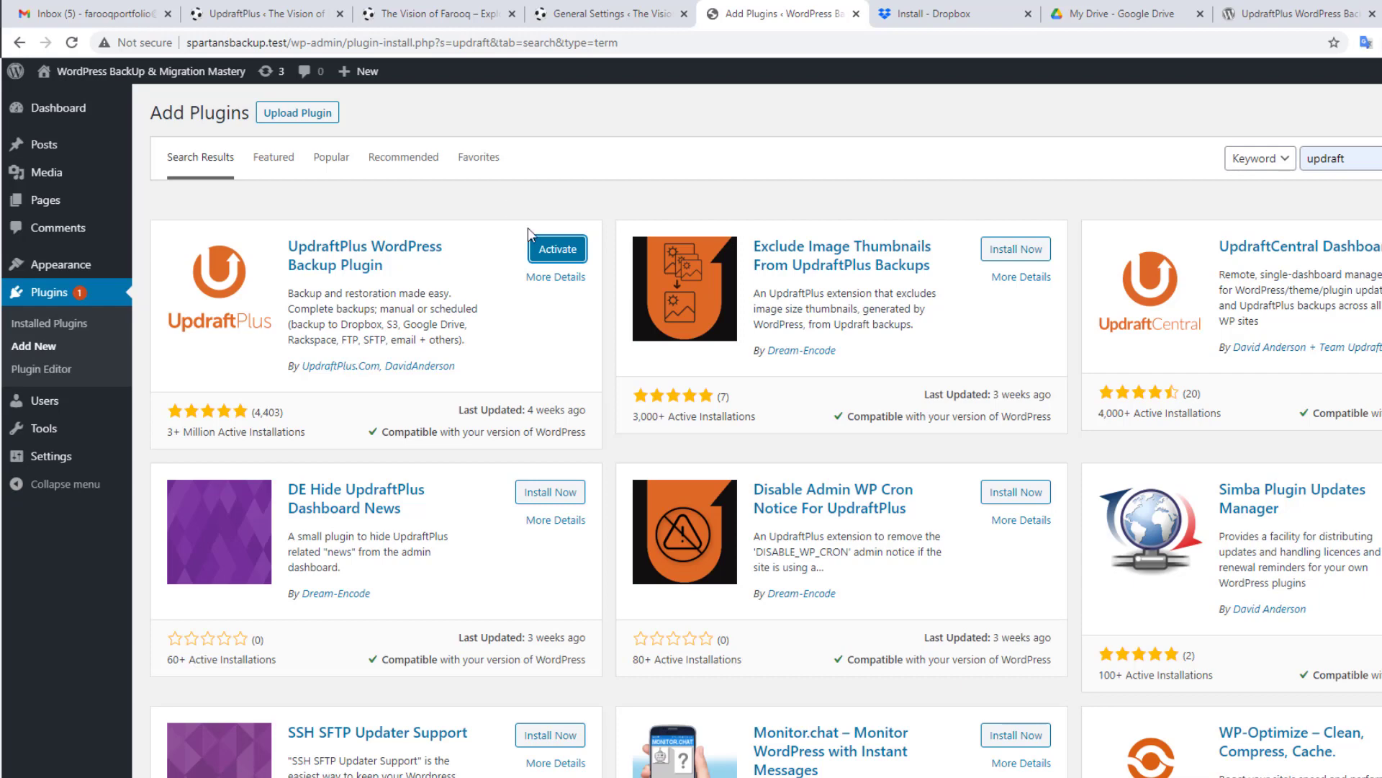
# Step: Activate UpdraftPlus, dismiss its welcome popup, and go to Settings > UpdraftPlus Backups
pyautogui.click(559, 258)
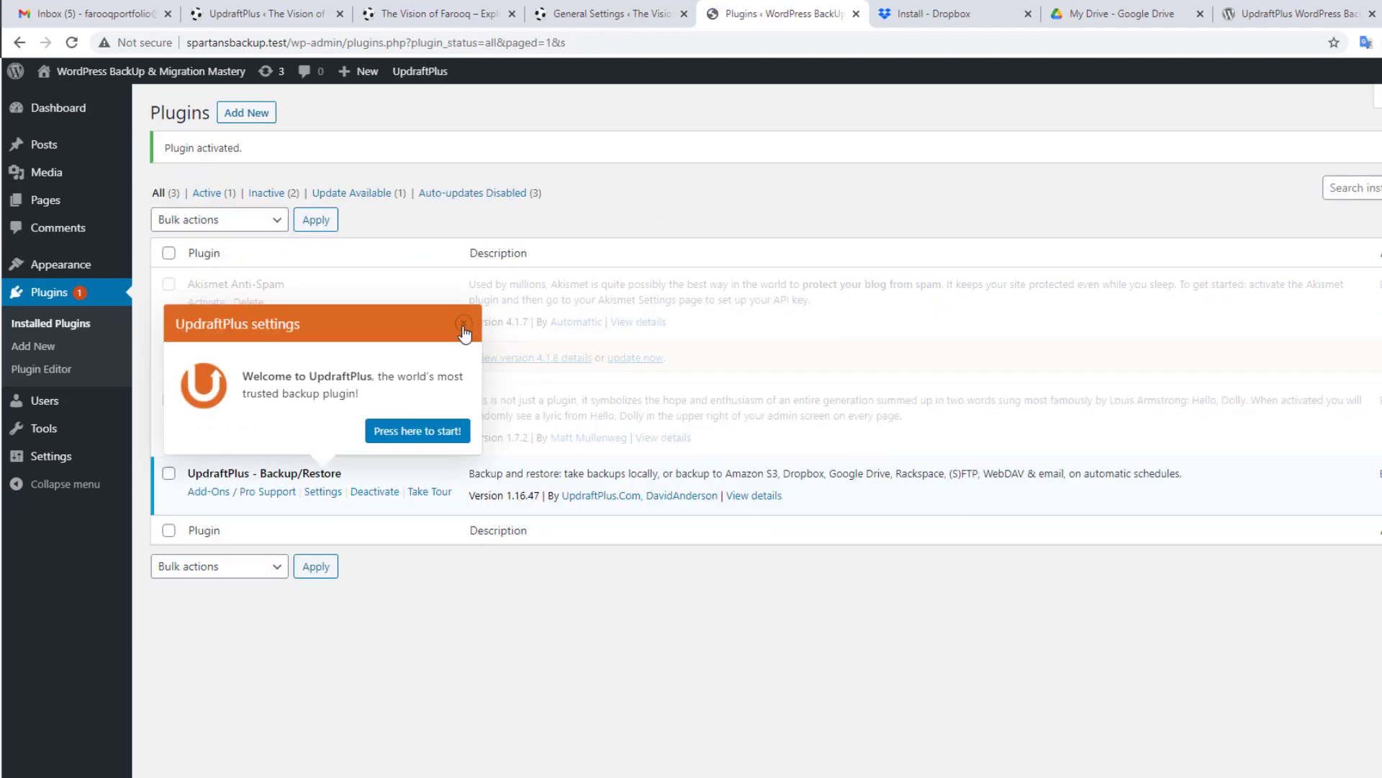
pyautogui.click(462, 326)
pyautogui.moveTo(73, 469)
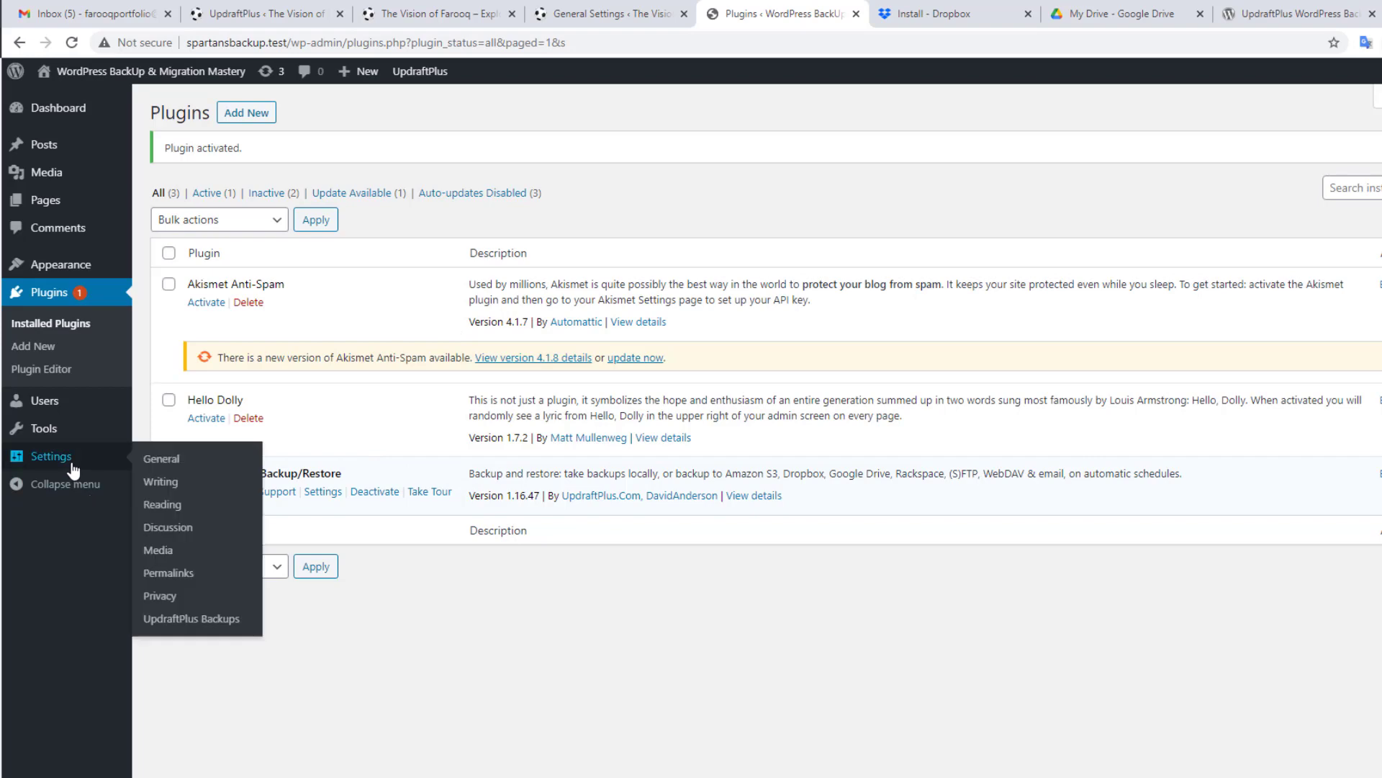
pyautogui.click(191, 621)
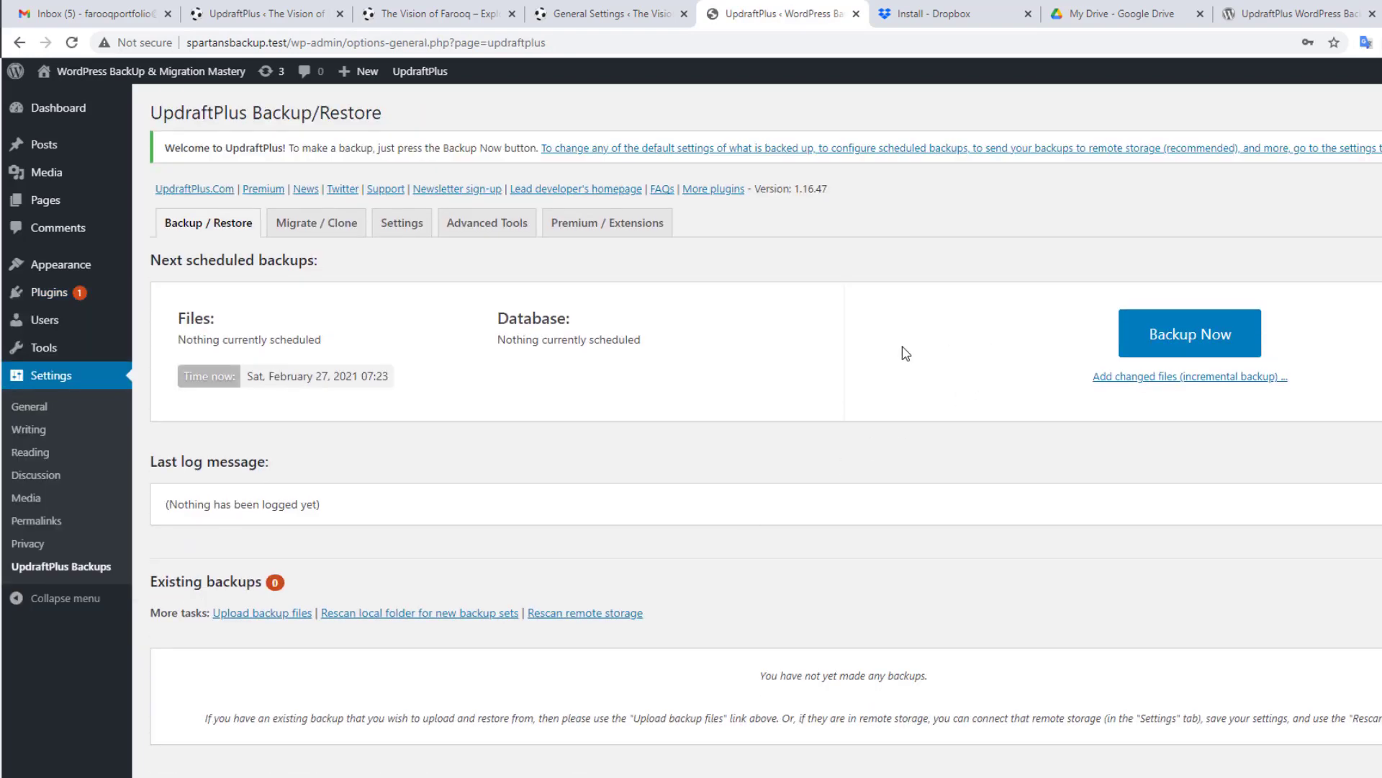
pyautogui.scroll(-1, 821, 418)
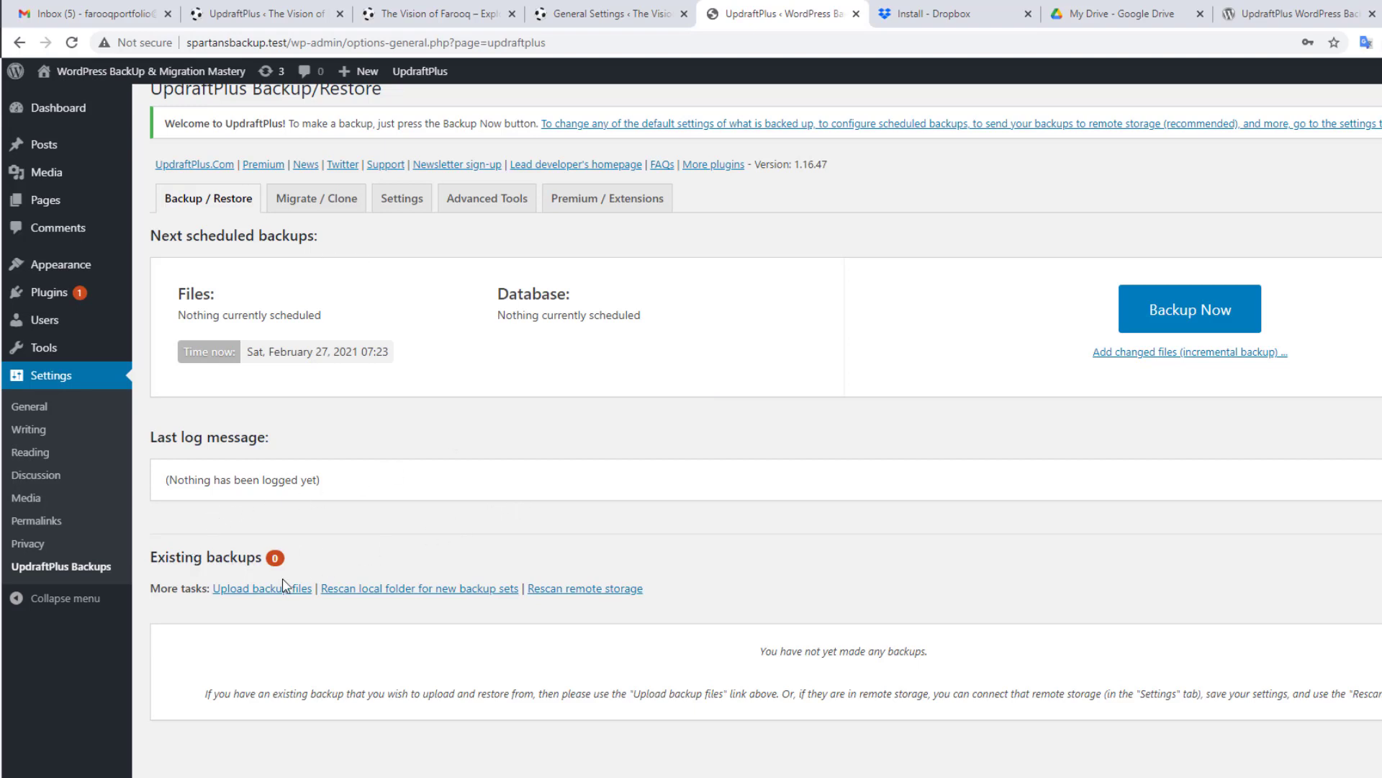
# Step: Drag the five downloaded backup files from Explorer into UpdraftPlus's upload area
pyautogui.click(265, 589)
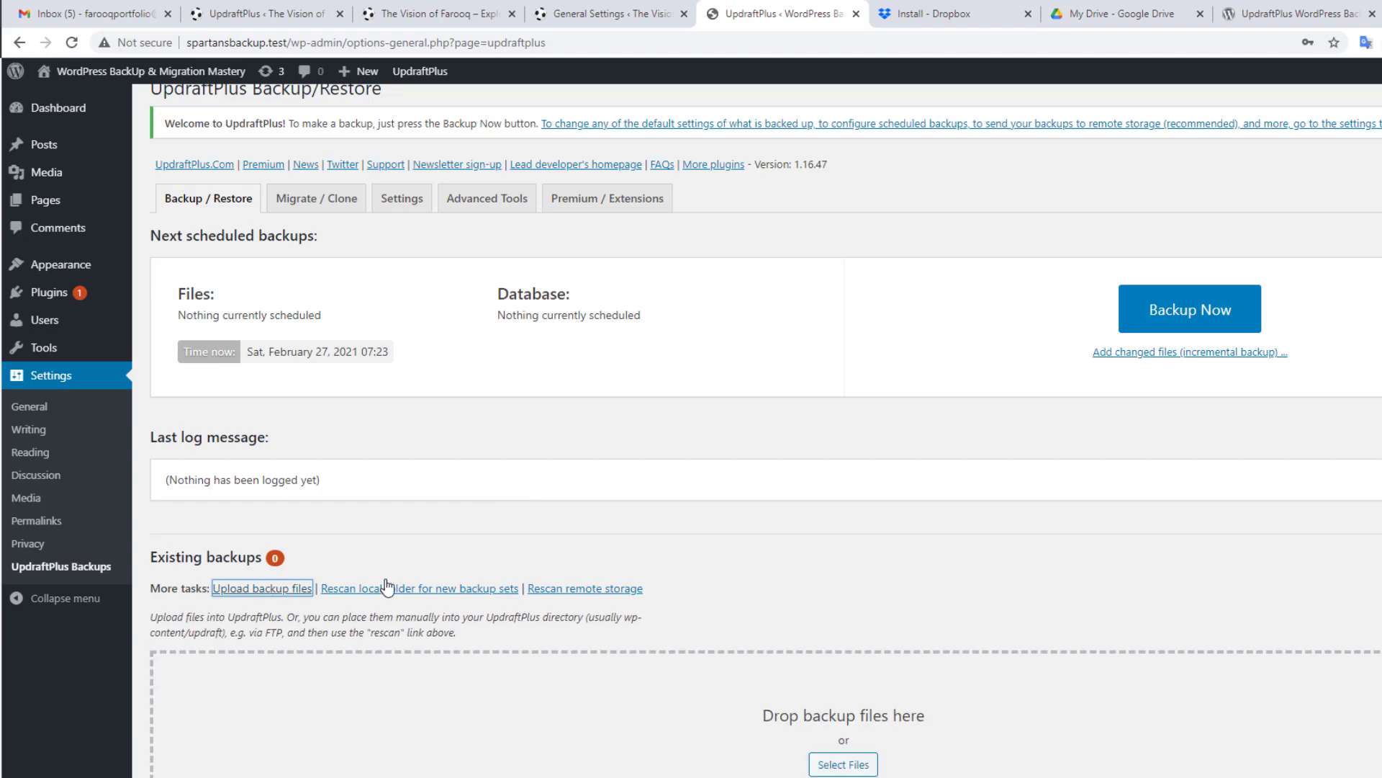
pyautogui.scroll(-3, 818, 440)
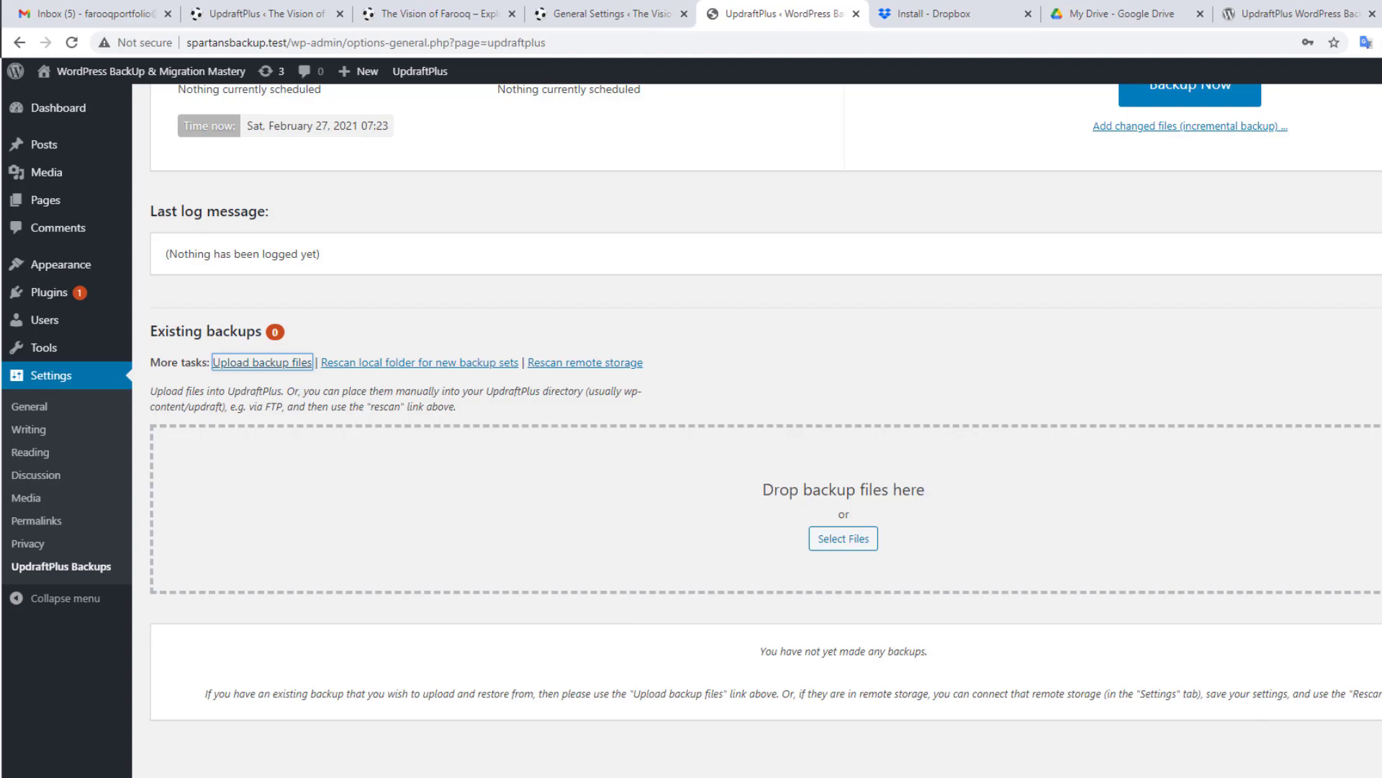
pyautogui.rightClick(356, 771)
pyautogui.click(406, 769)
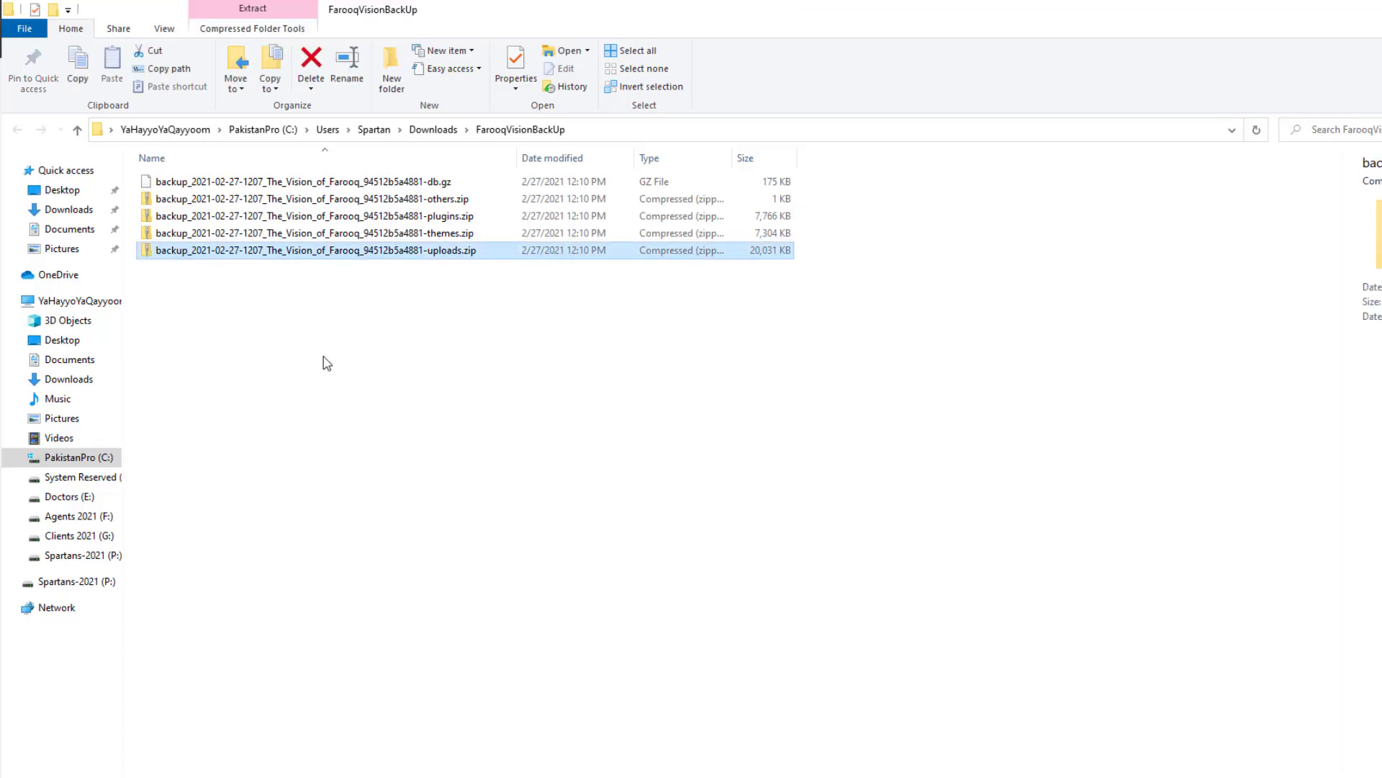
pyautogui.click(327, 362)
pyautogui.moveTo(318, 306); pyautogui.dragTo(272, 170)
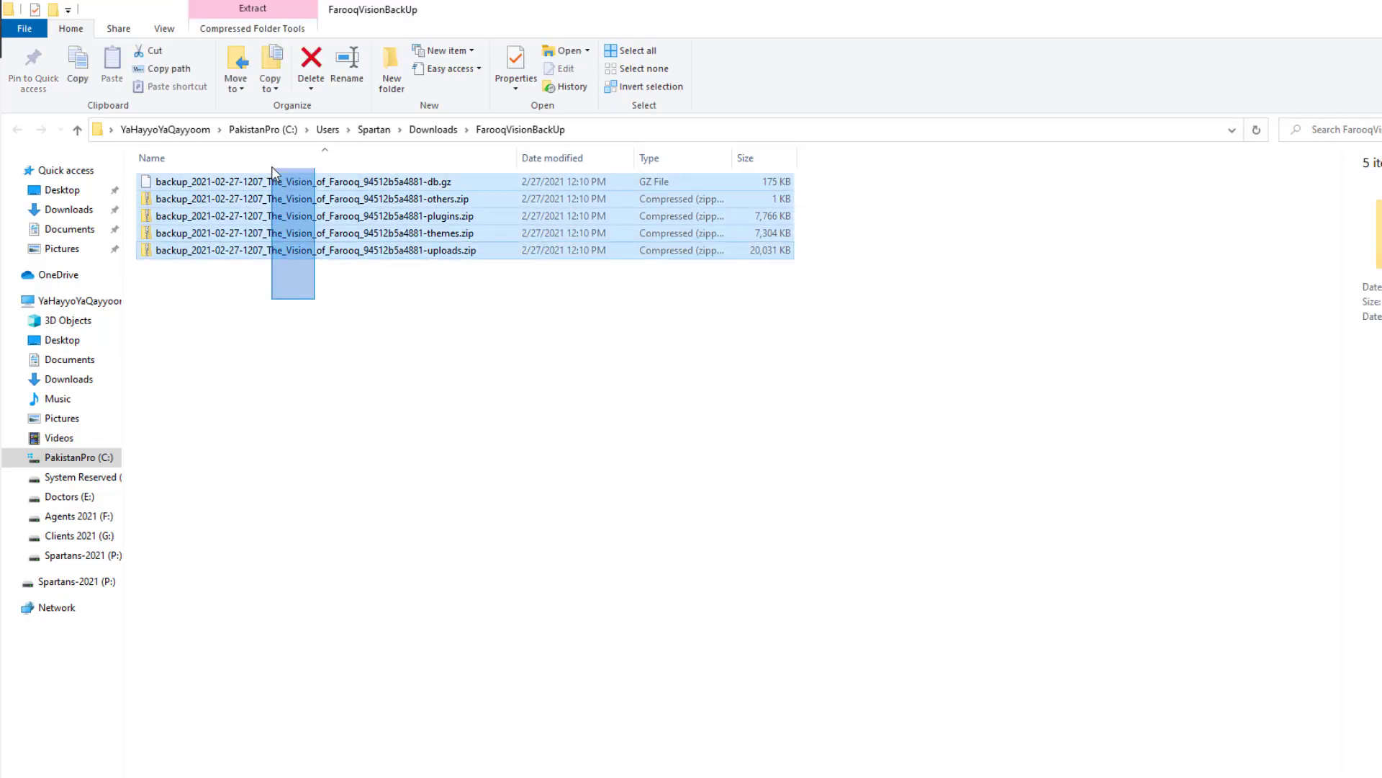
pyautogui.moveTo(295, 252); pyautogui.dragTo(638, 522)
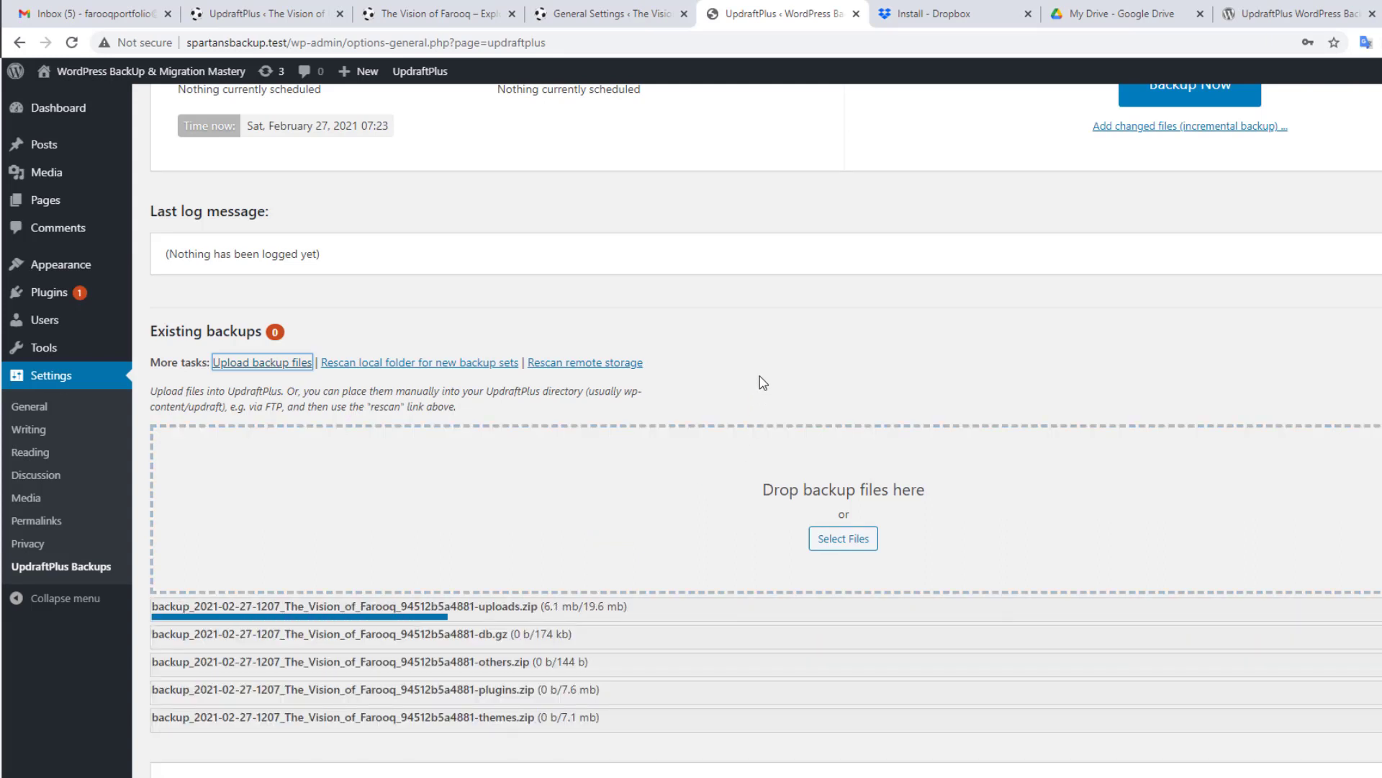
pyautogui.scroll(-1, 764, 352)
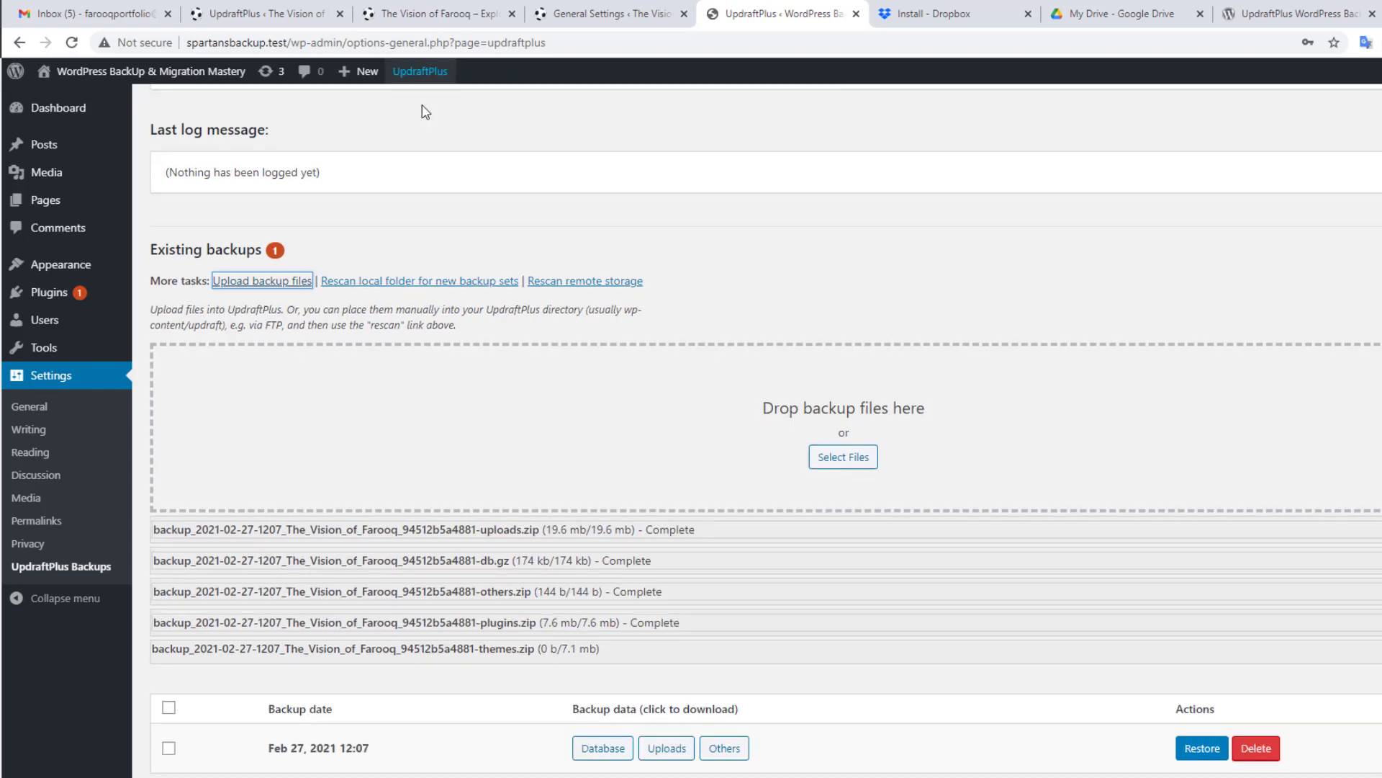
# Step: Glance at the farooqvision.test front page, then select the Feb 27, 2021 12:07 backup
pyautogui.click(409, 6)
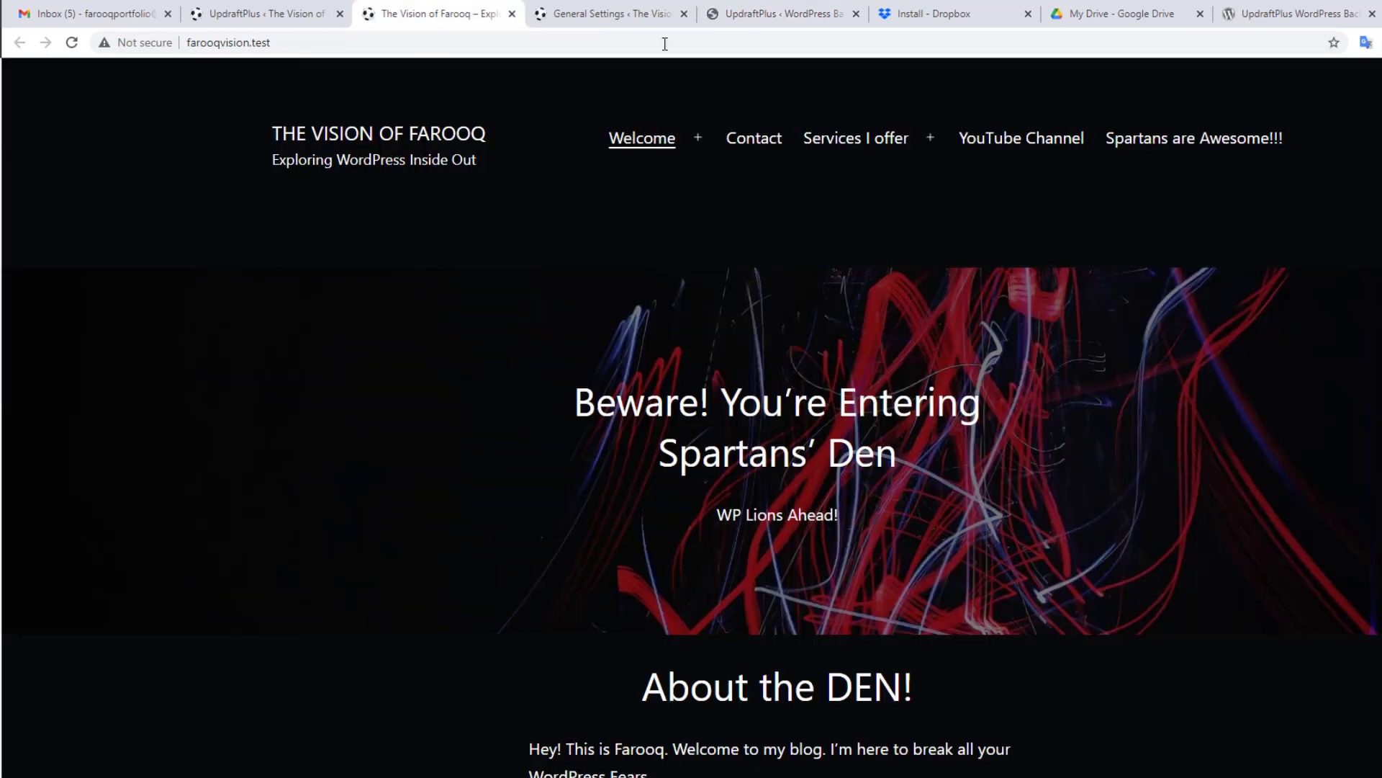
pyautogui.click(814, 11)
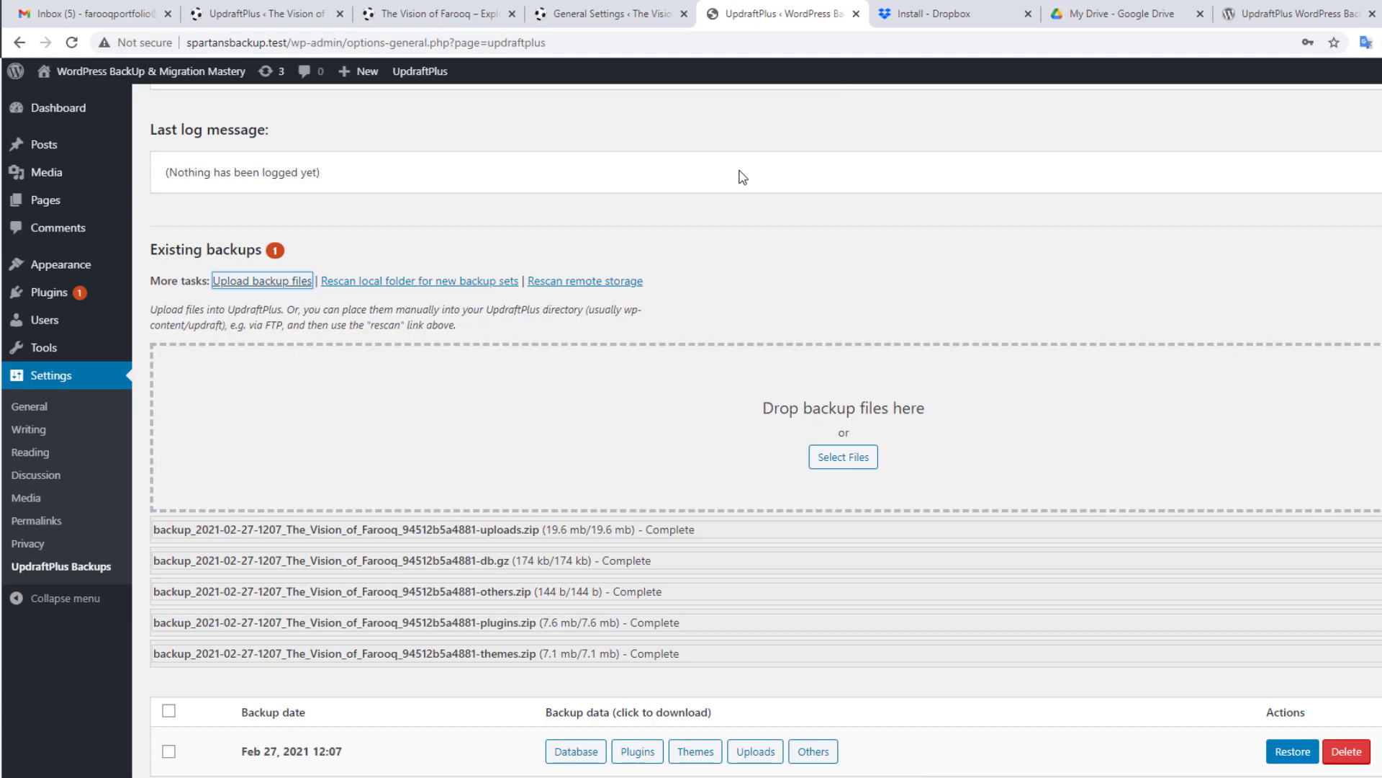
pyautogui.click(432, 11)
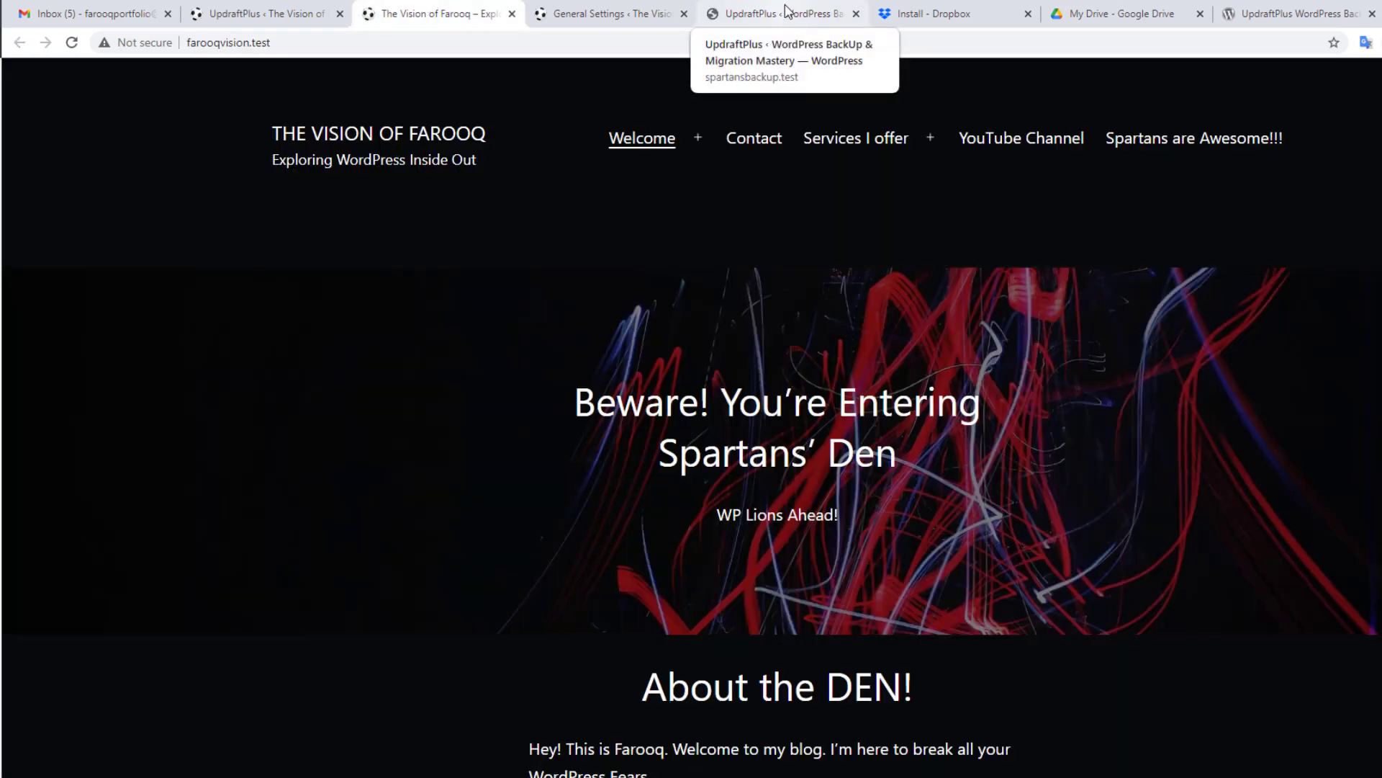
pyautogui.click(786, 11)
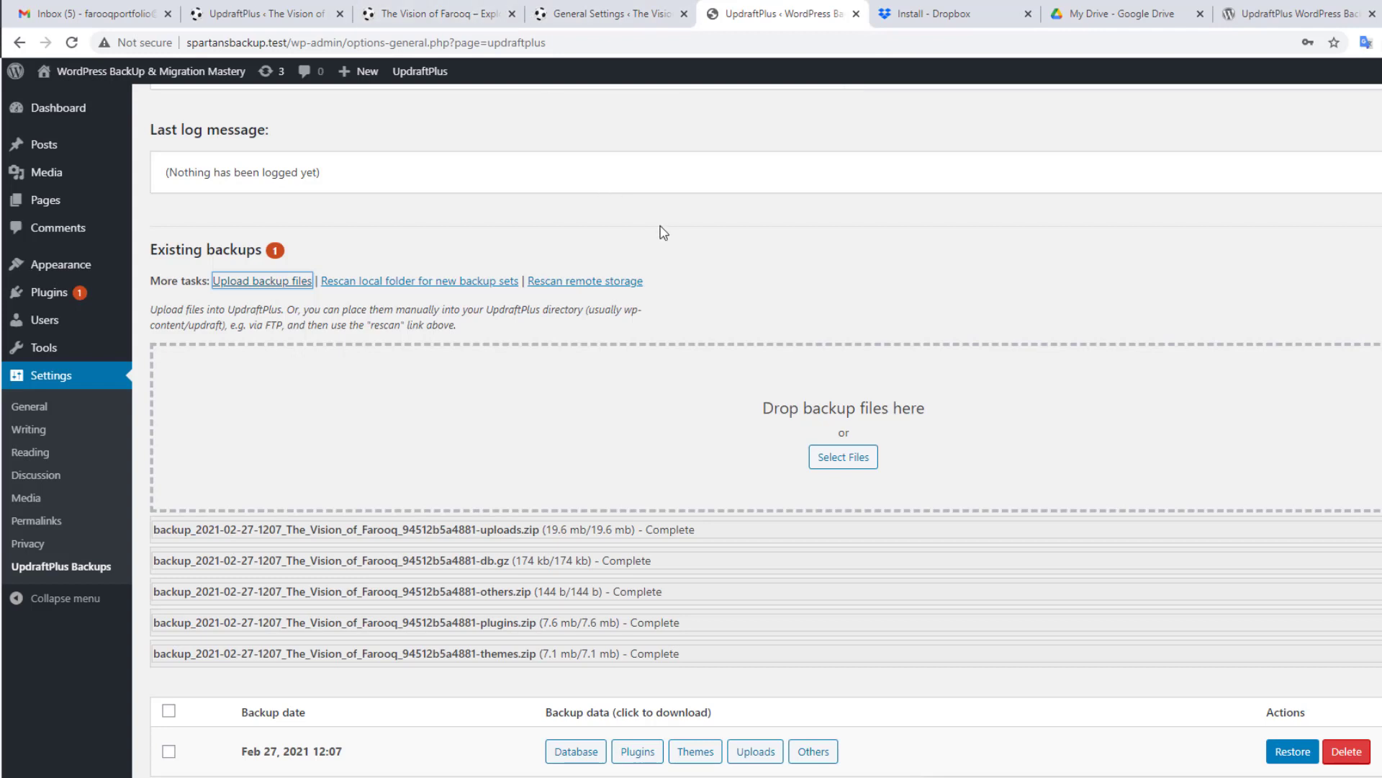
pyautogui.scroll(-1, 669, 252)
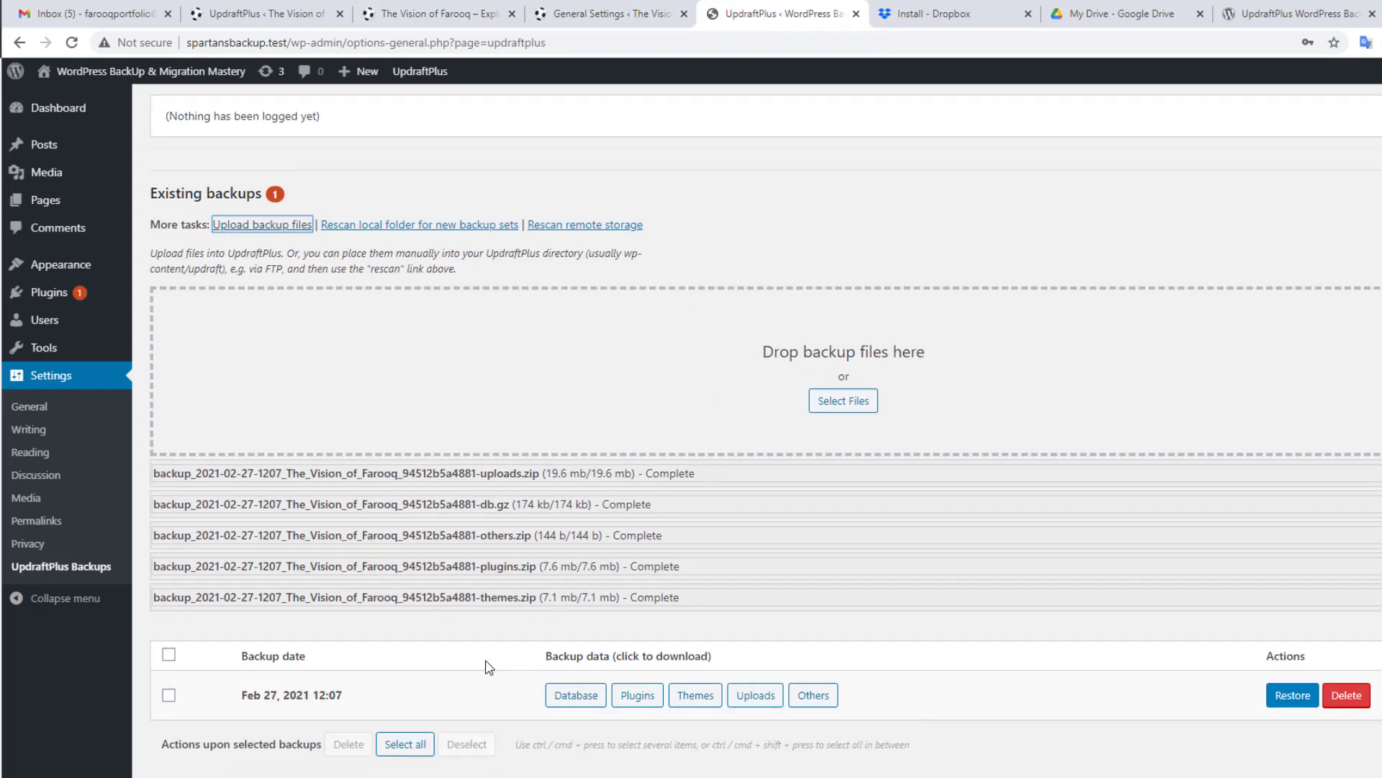
pyautogui.click(168, 696)
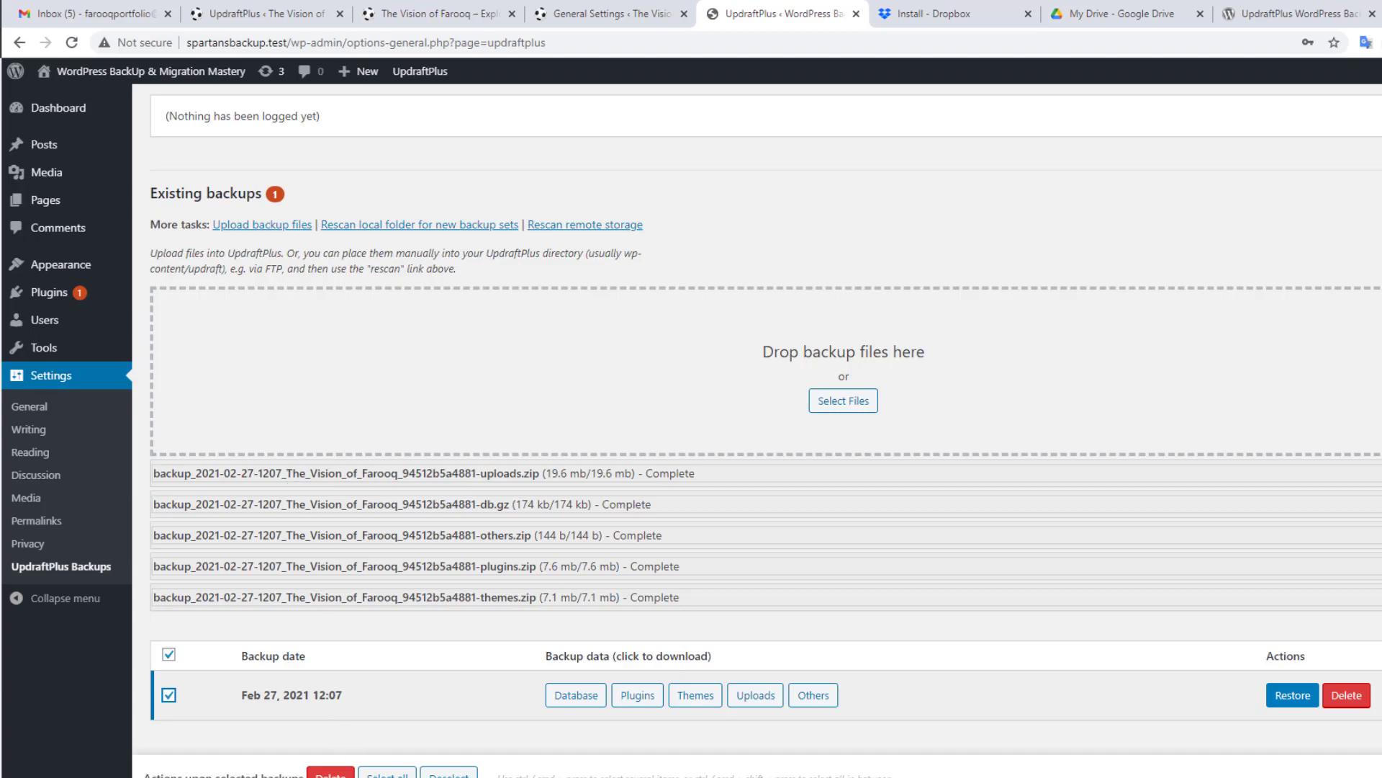
# Step: Open www\SpartansBackup\wp-content\updraft and widen the Name column to view the five uploaded archives
pyautogui.moveTo(421, 777)
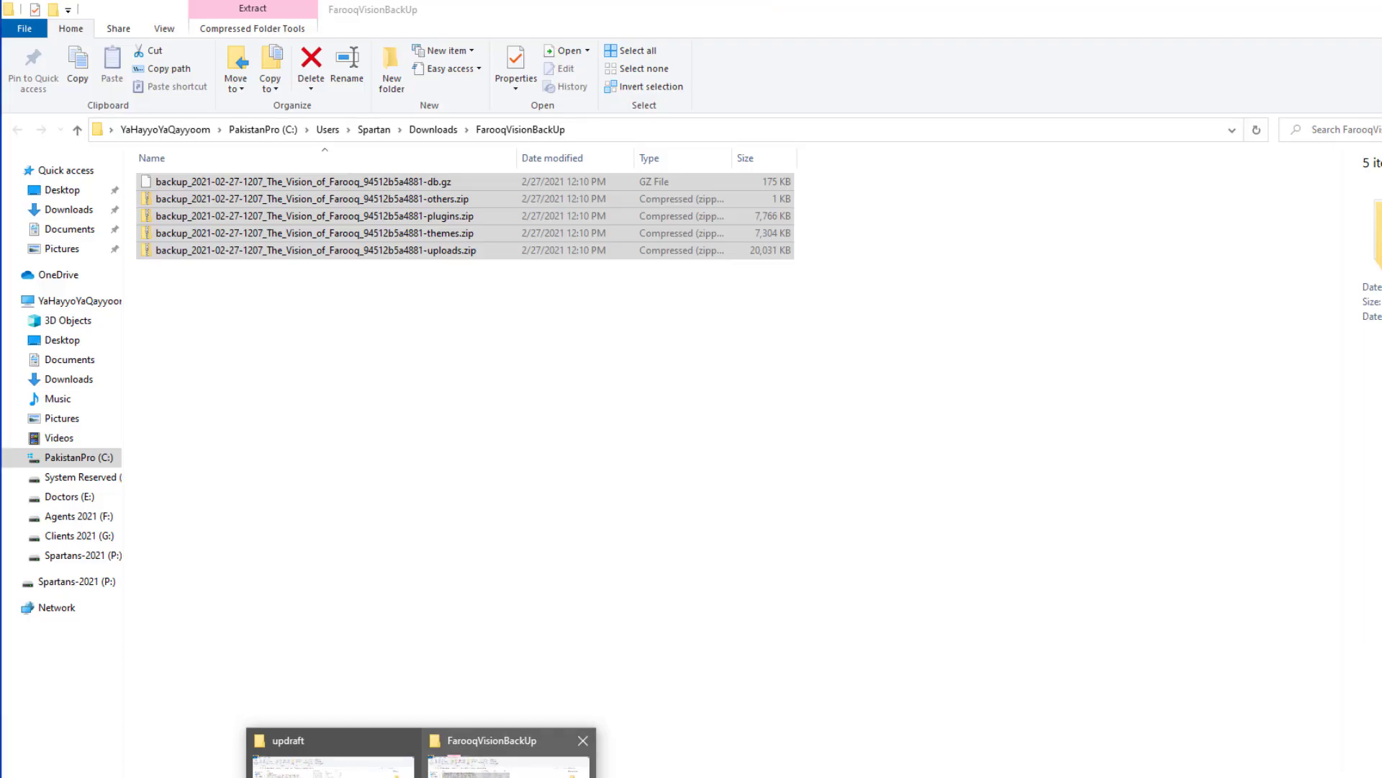
pyautogui.click(508, 767)
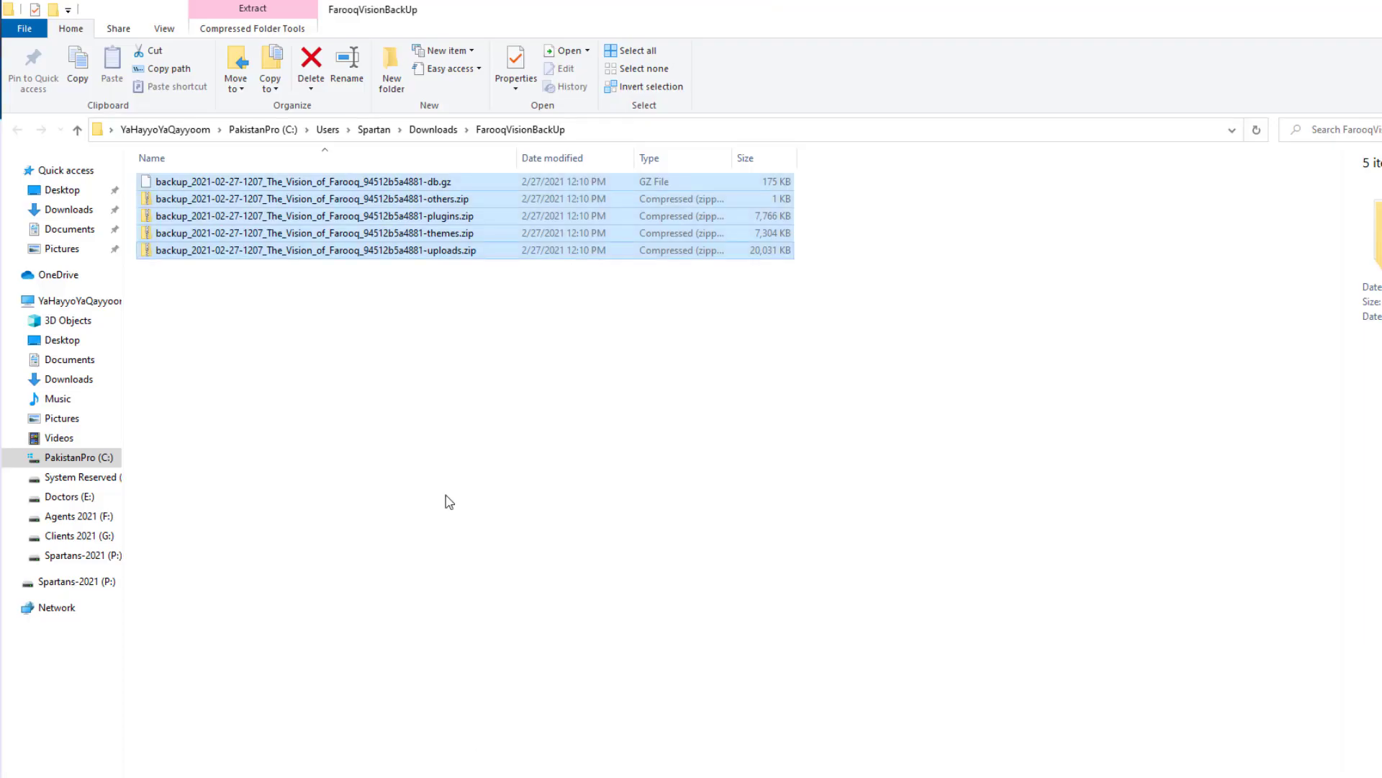
pyautogui.moveTo(421, 777)
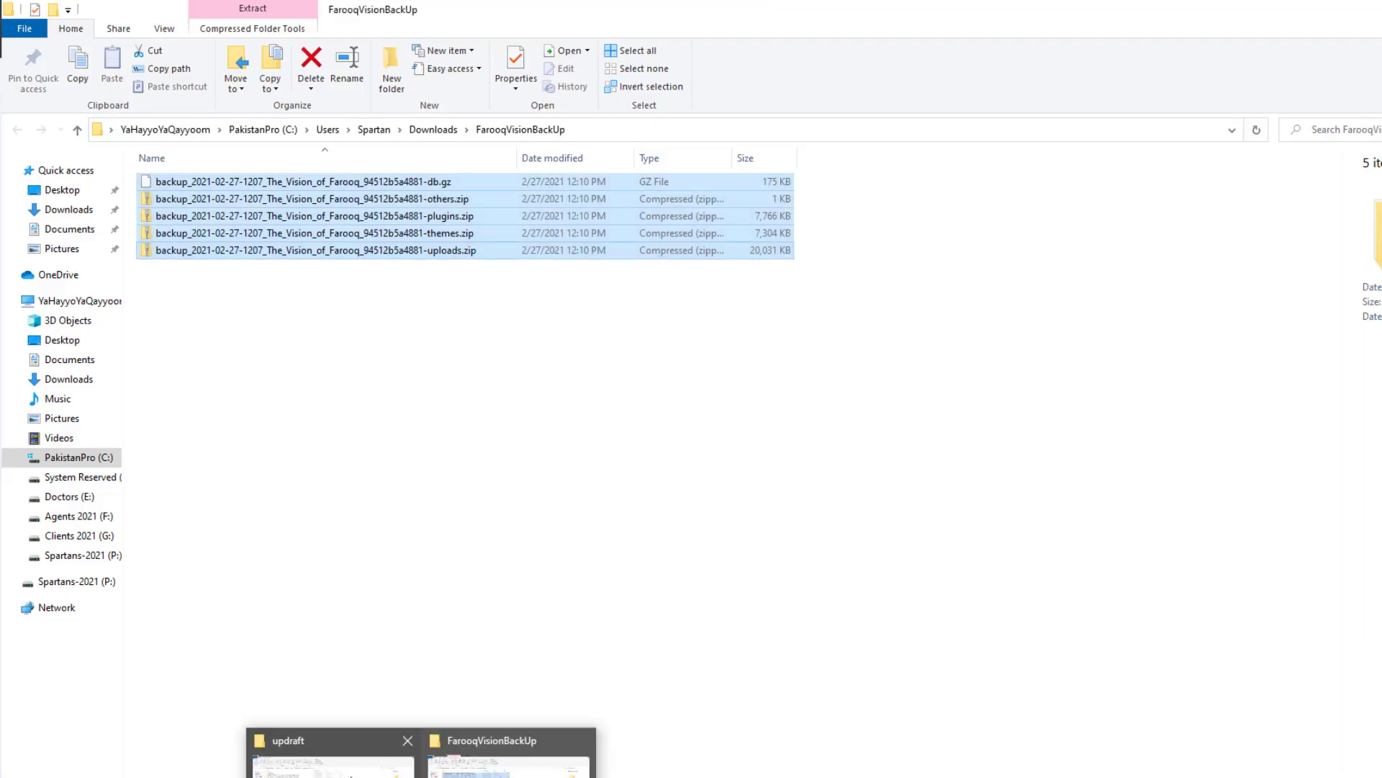
pyautogui.click(334, 745)
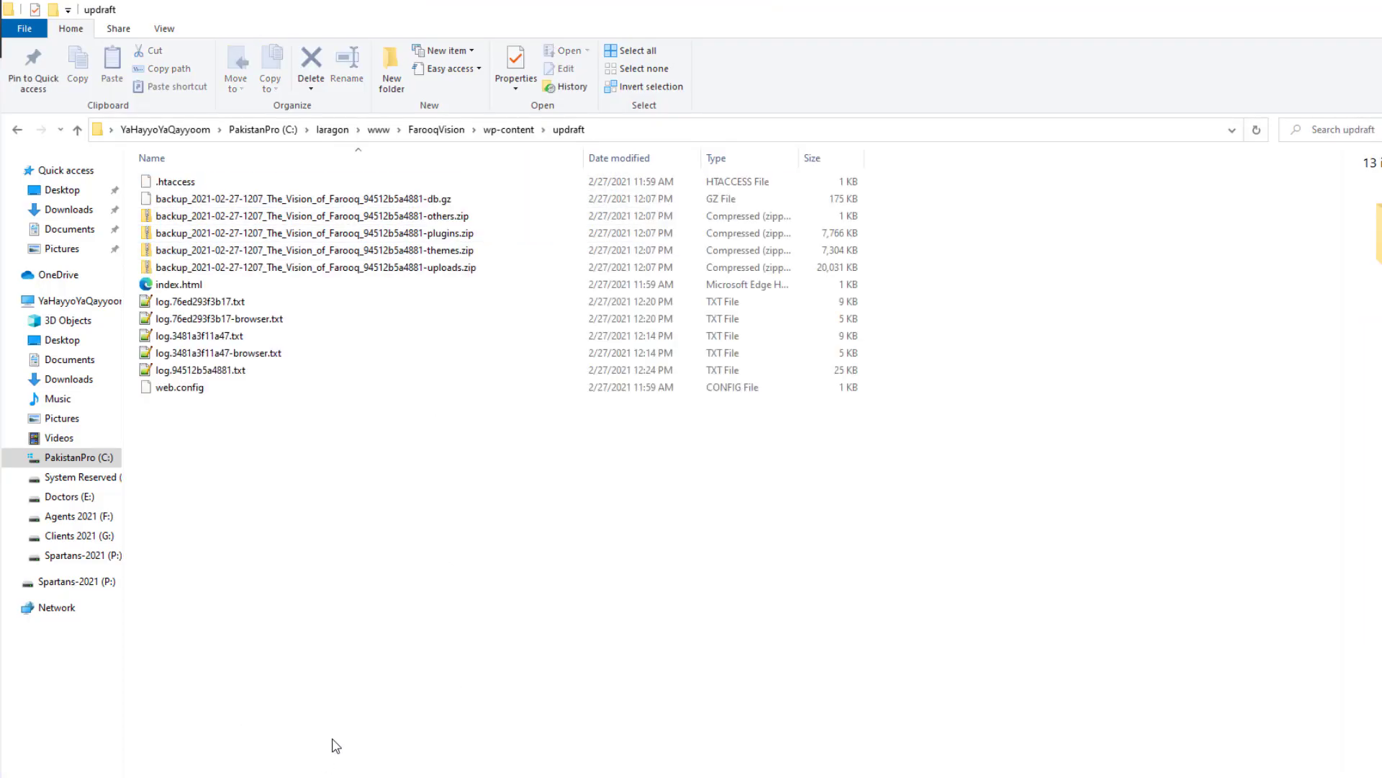
pyautogui.click(378, 129)
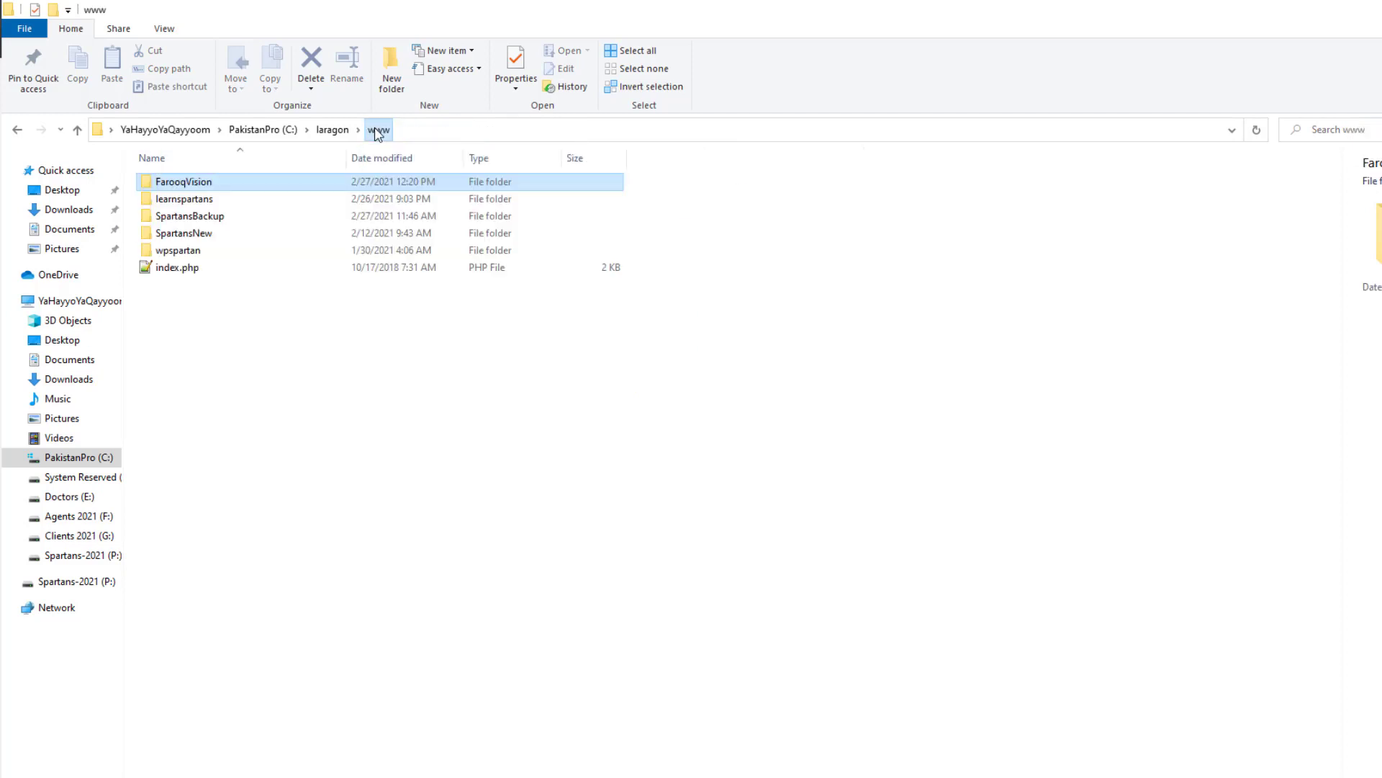
pyautogui.doubleClick(204, 218)
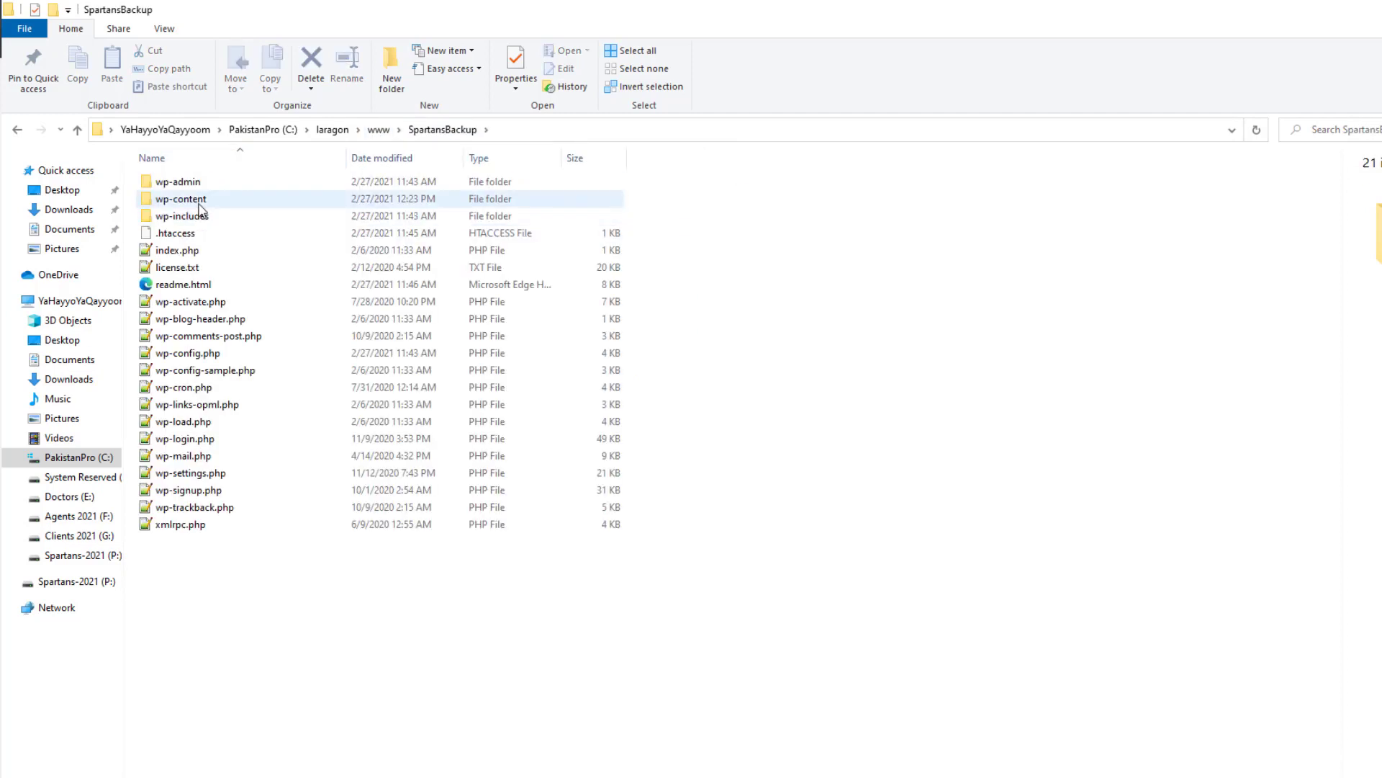
pyautogui.doubleClick(200, 201)
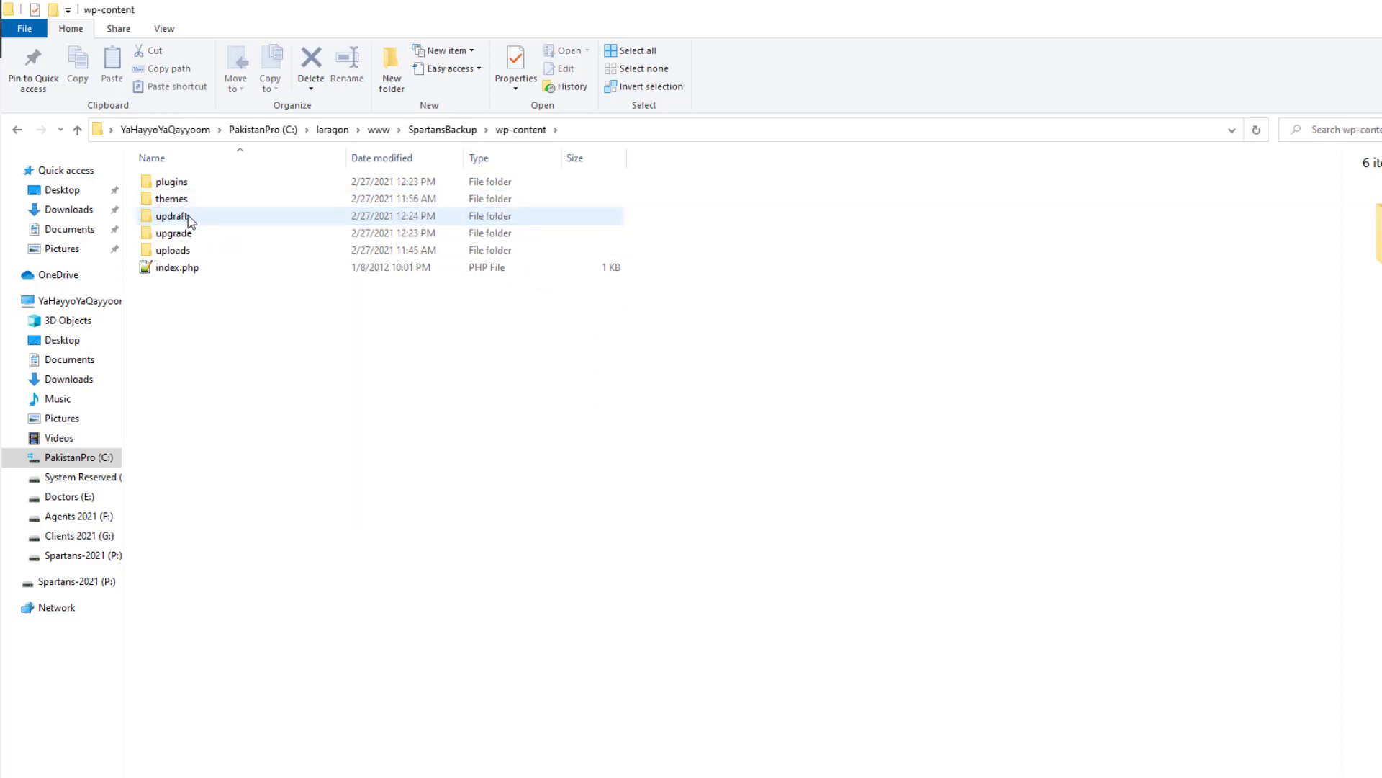
pyautogui.doubleClick(188, 217)
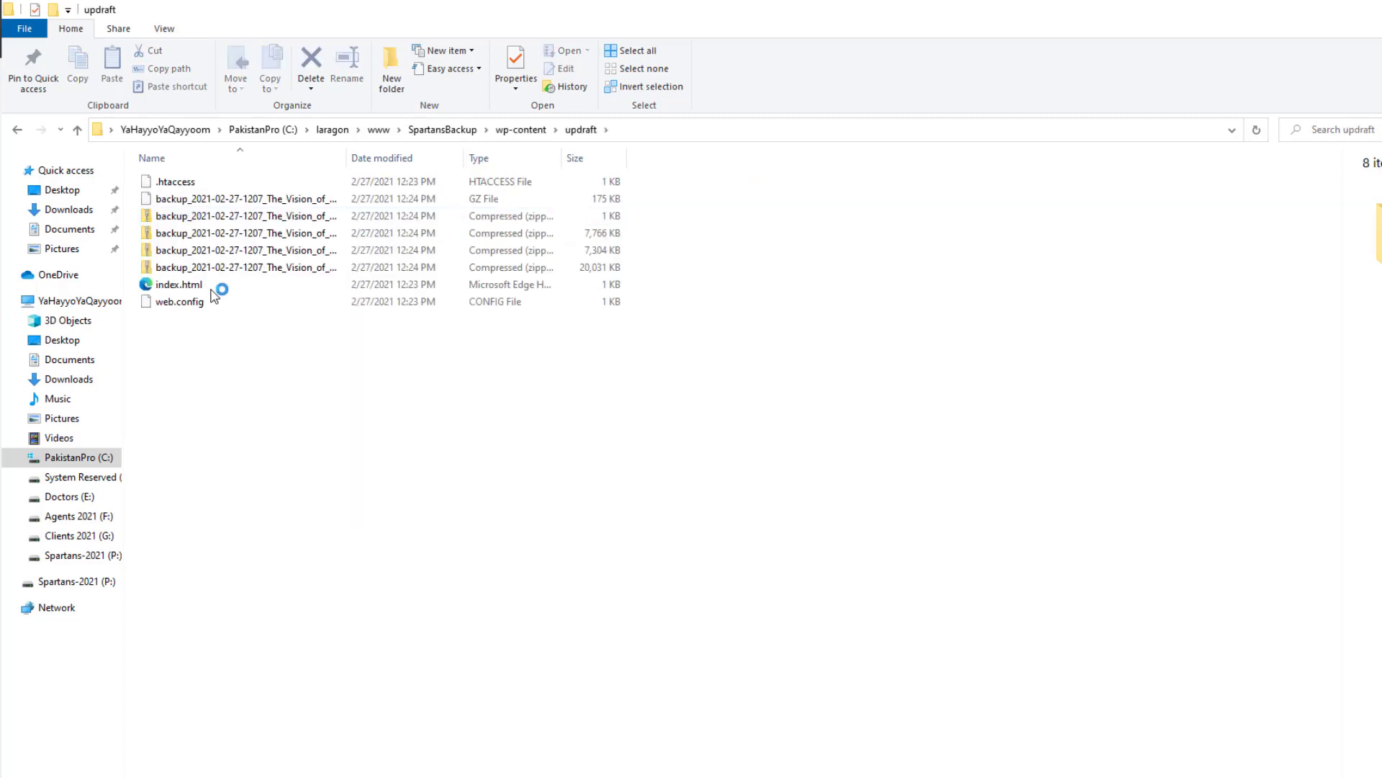
pyautogui.moveTo(347, 158); pyautogui.dragTo(638, 183)
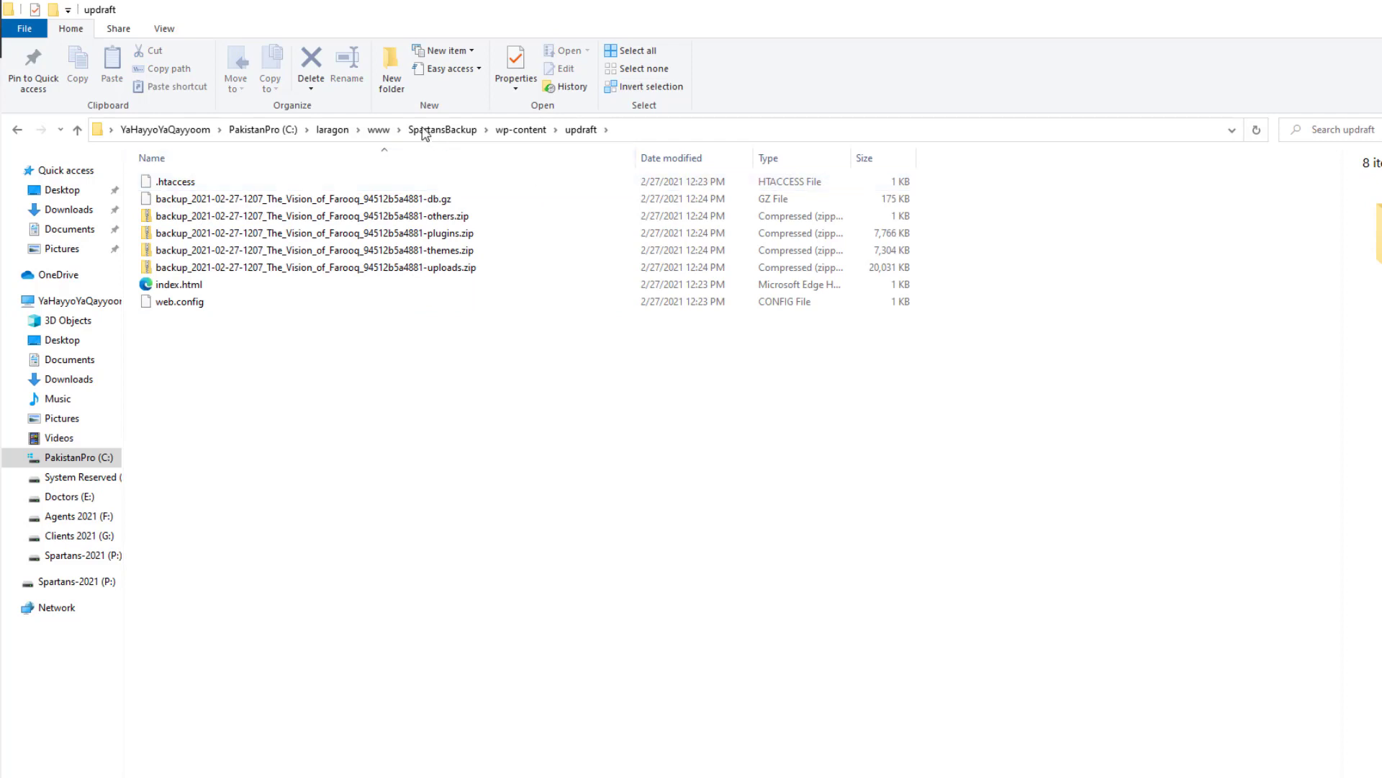
# Step: Go back up to www and open the FarooqVision site folder
pyautogui.click(379, 130)
pyautogui.click(200, 185)
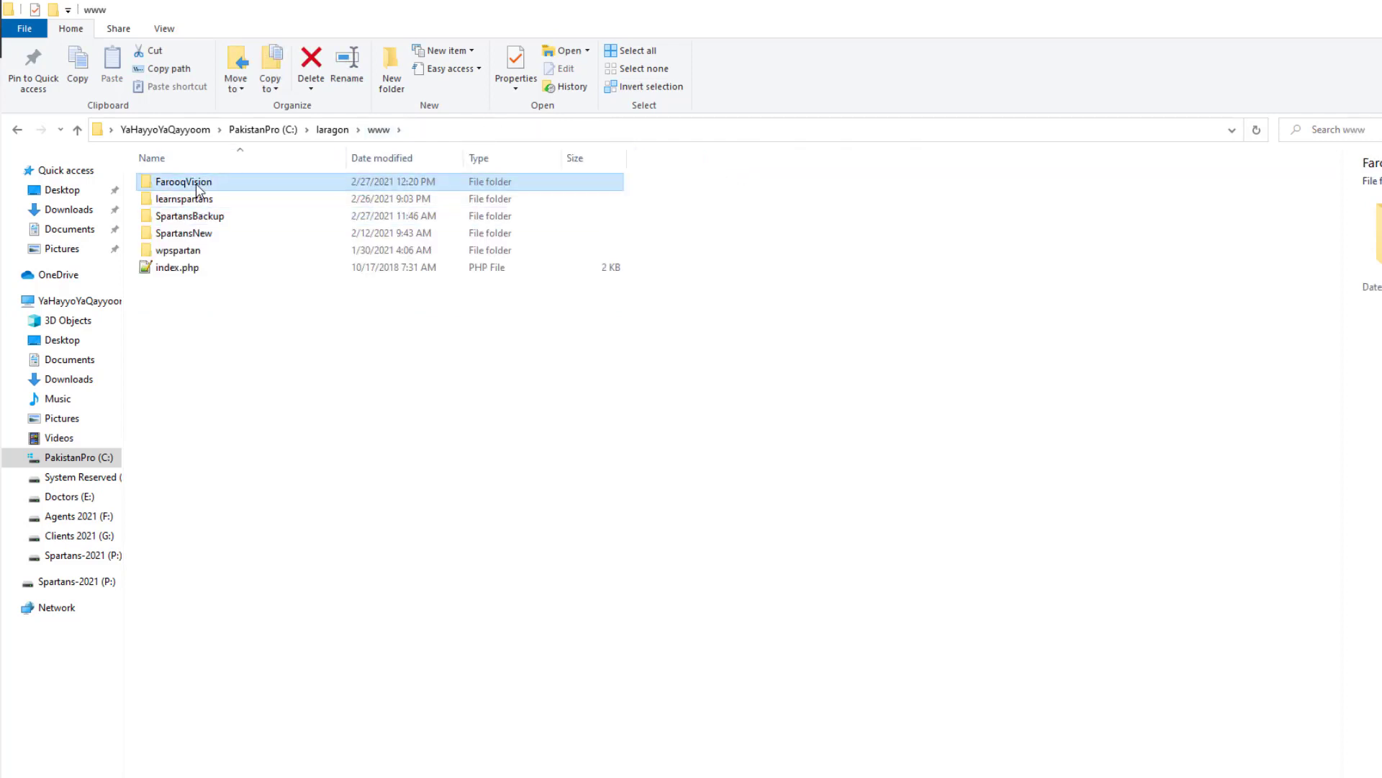
pyautogui.doubleClick(198, 185)
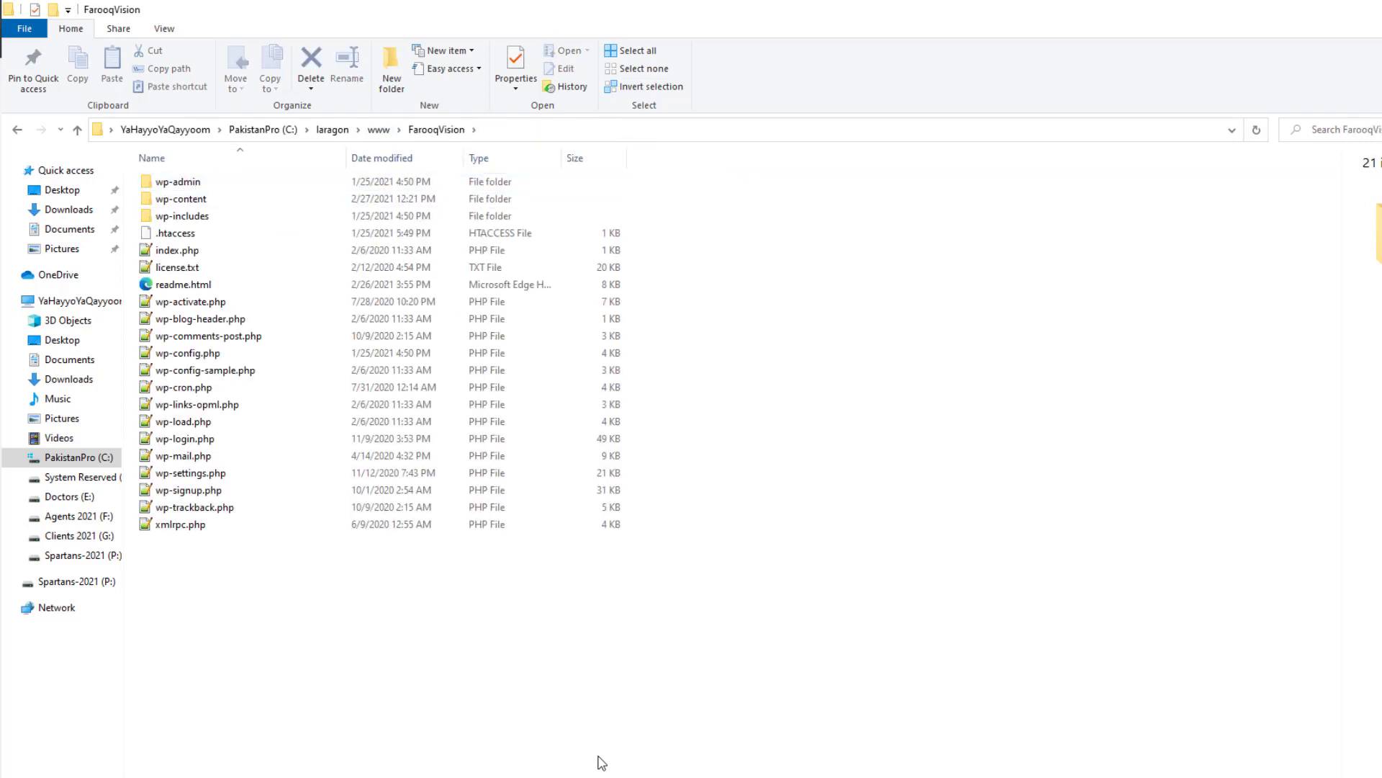
# Step: Choose Plugins, Themes, Uploads, Others and Database for restoring the Feb 27 backup and proceed
pyautogui.click(541, 771)
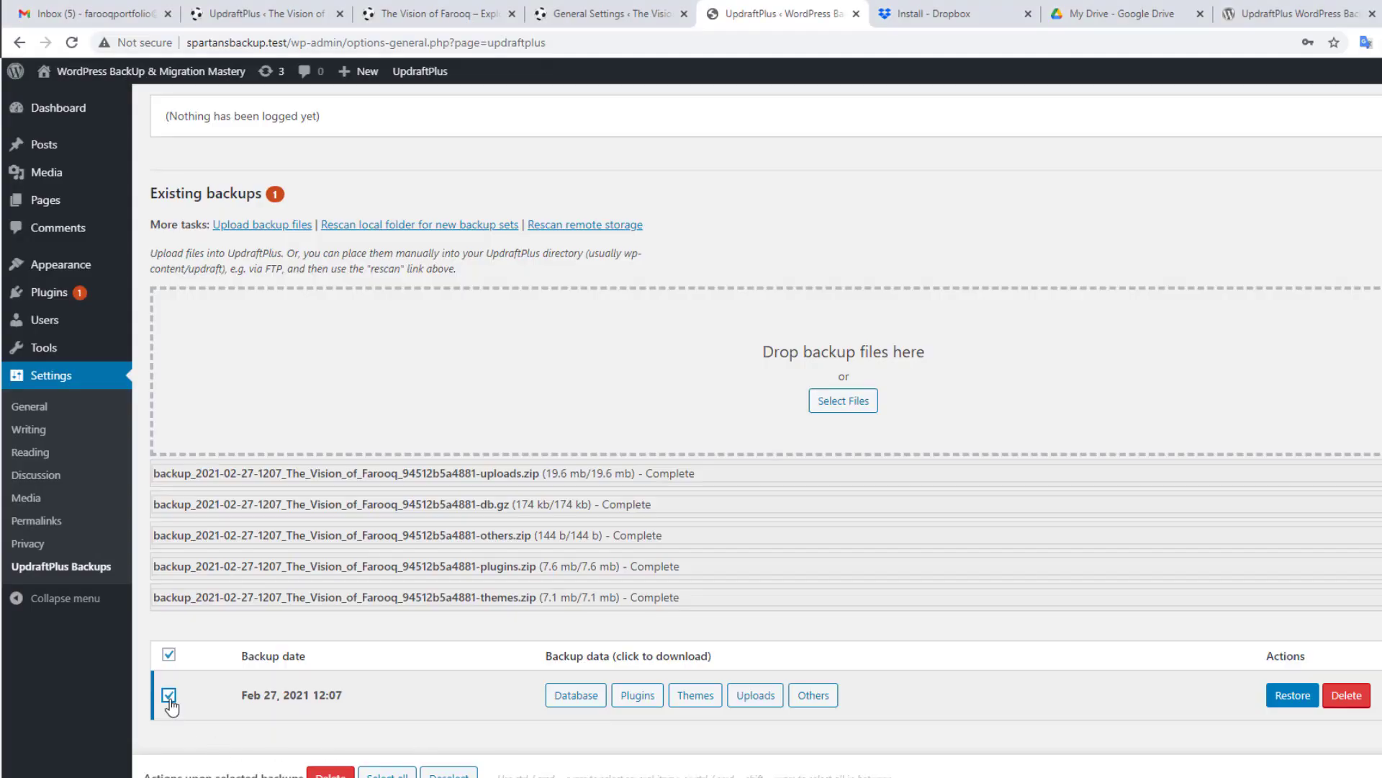
pyautogui.click(1288, 696)
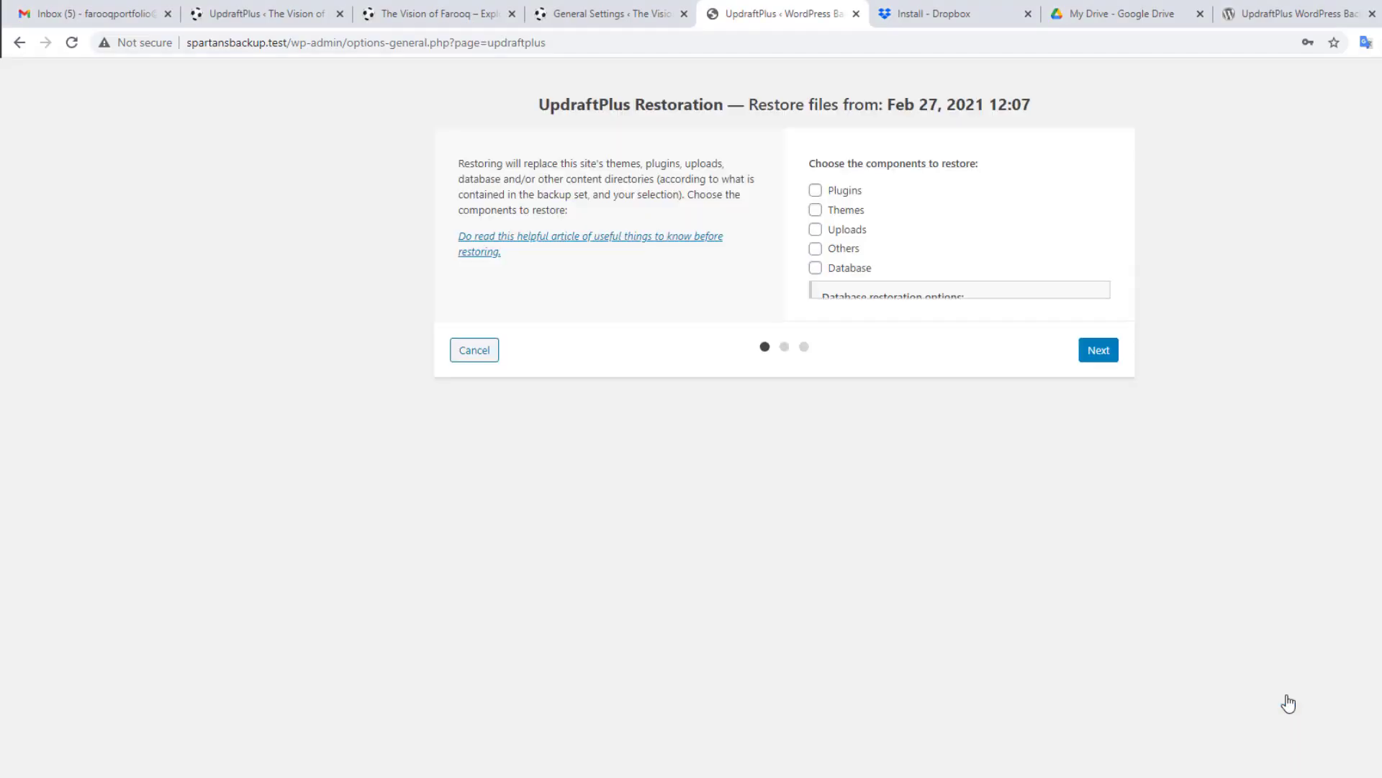
pyautogui.click(815, 190)
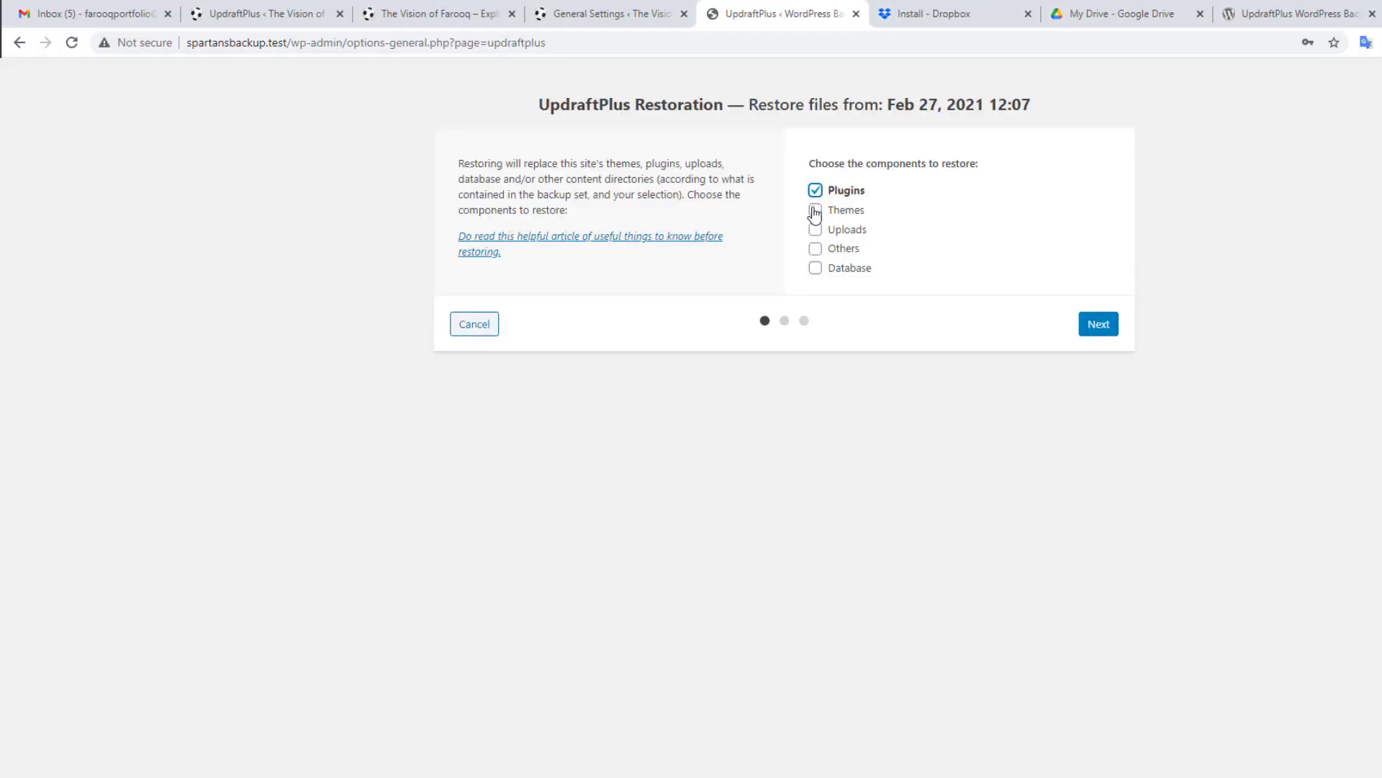
pyautogui.click(815, 210)
pyautogui.click(816, 230)
pyautogui.click(816, 248)
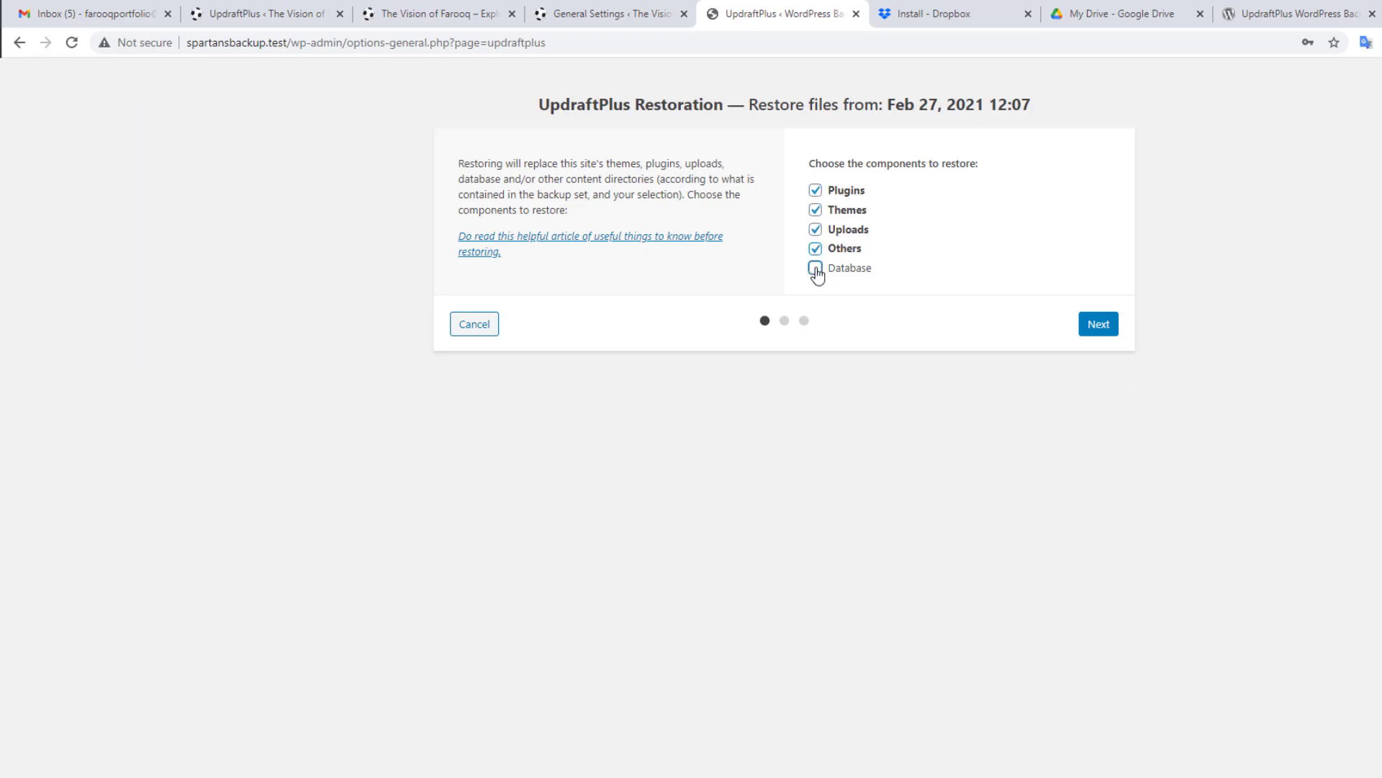
pyautogui.click(816, 268)
pyautogui.click(1104, 328)
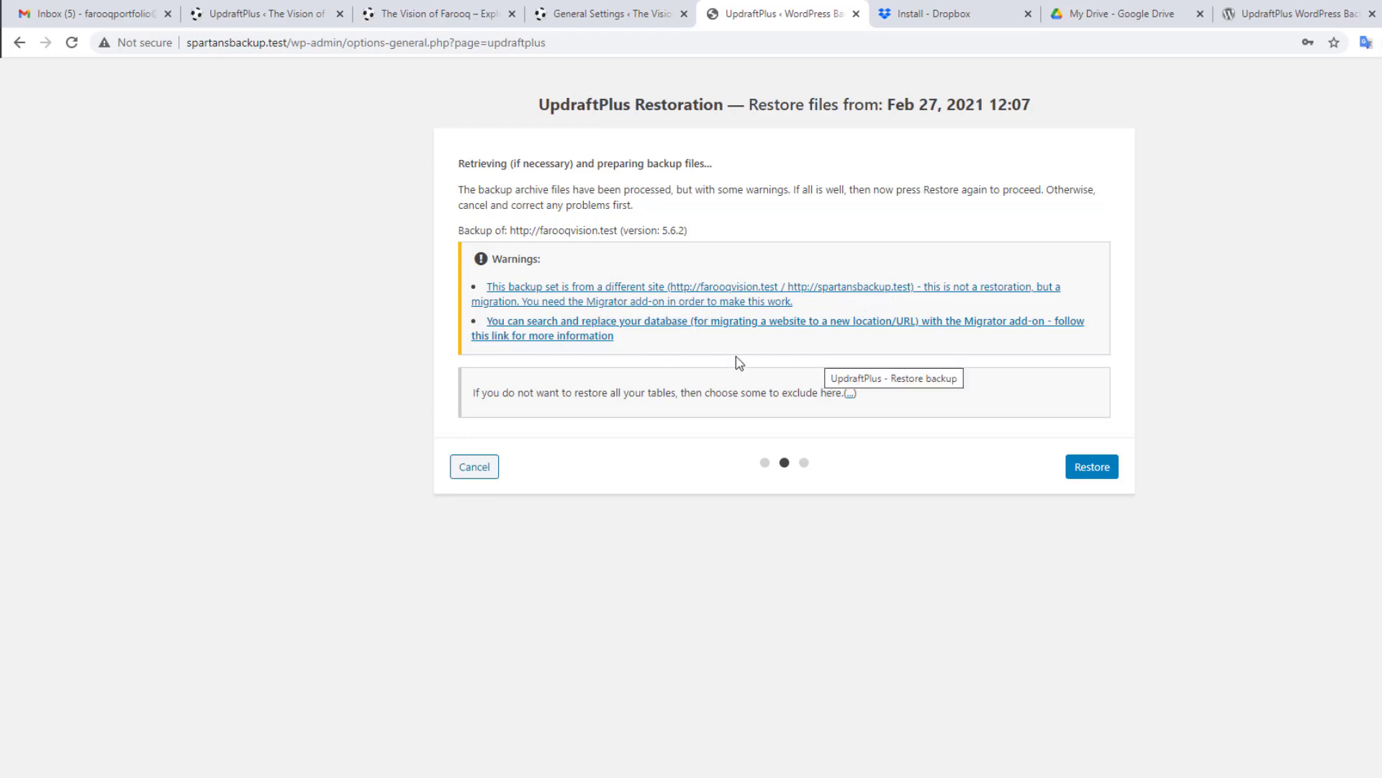
# Step: Read the search-and-replace FAQ in a new tab, then start the restore
pyautogui.rightClick(567, 332)
pyautogui.click(598, 341)
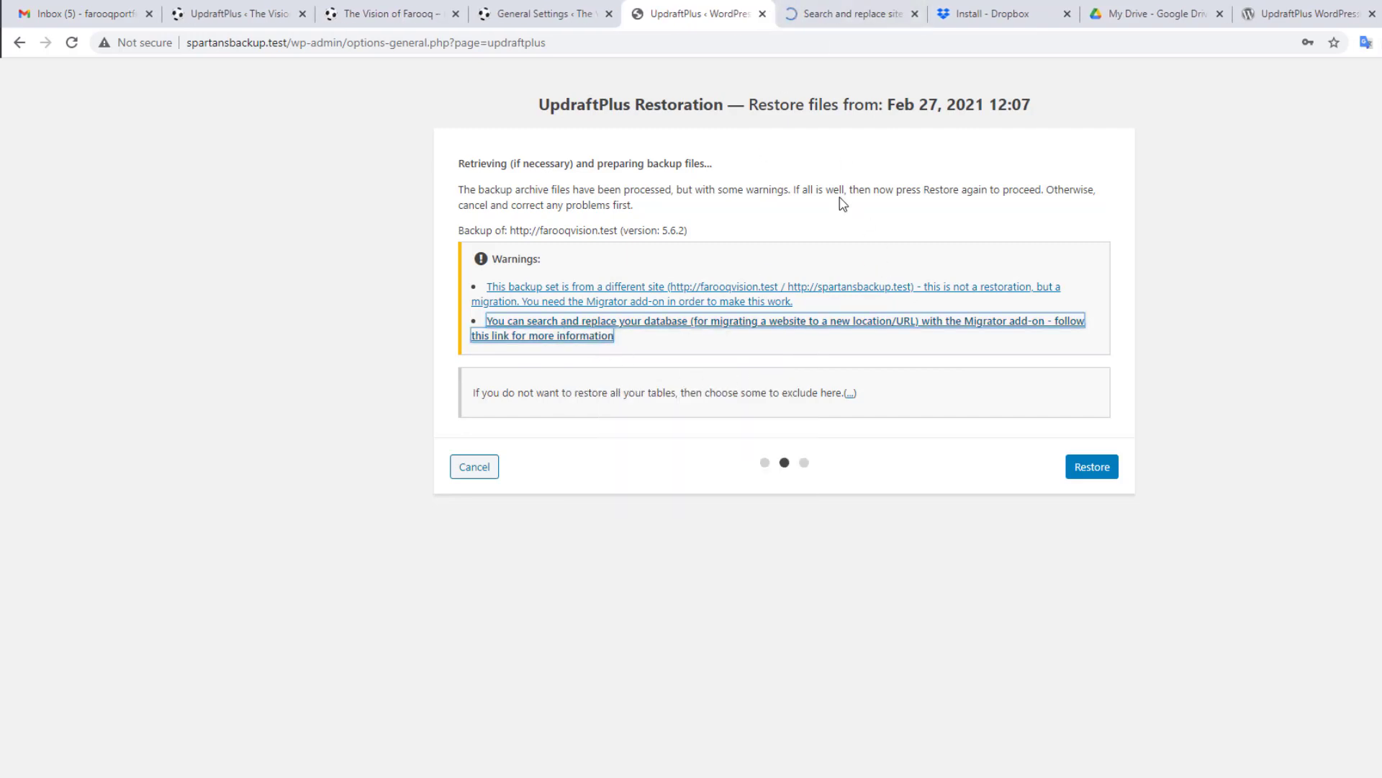
pyautogui.click(838, 13)
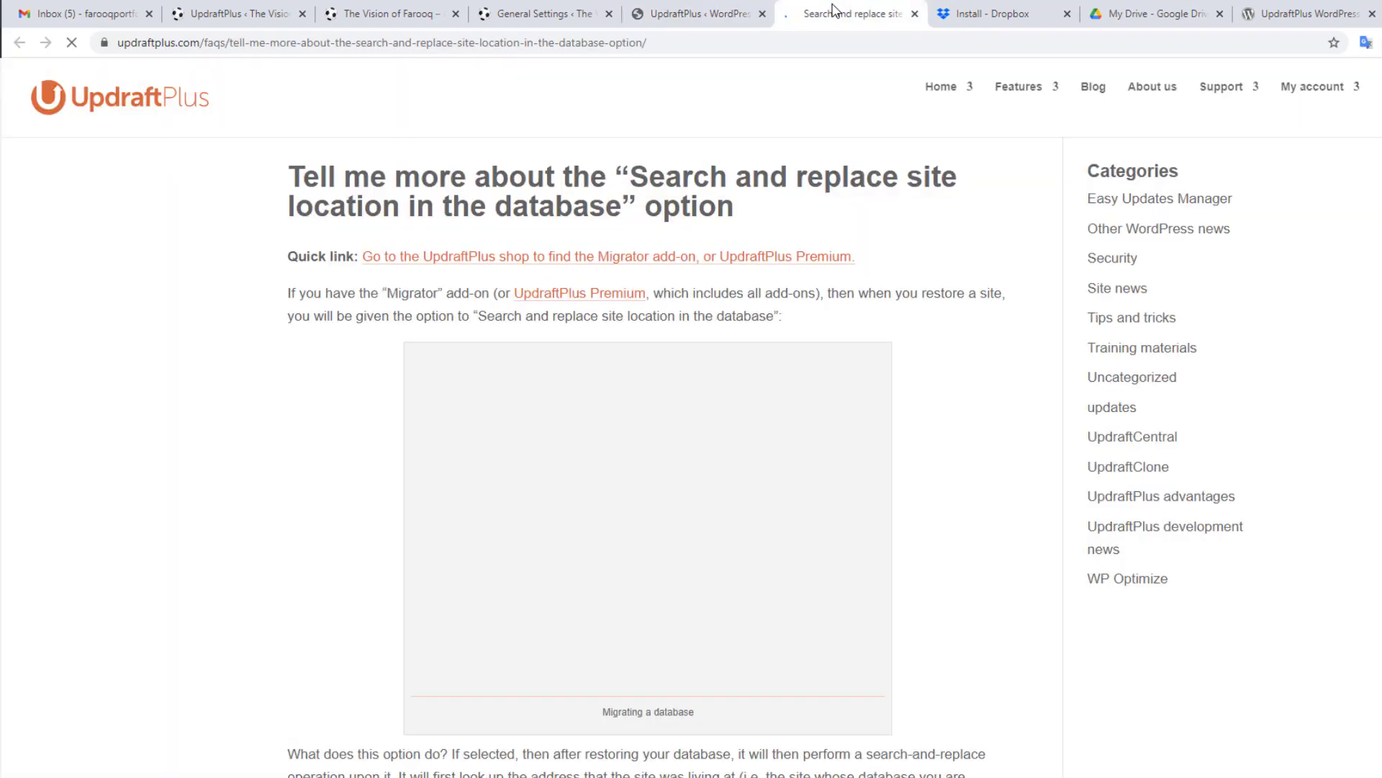
pyautogui.scroll(-3, 504, 468)
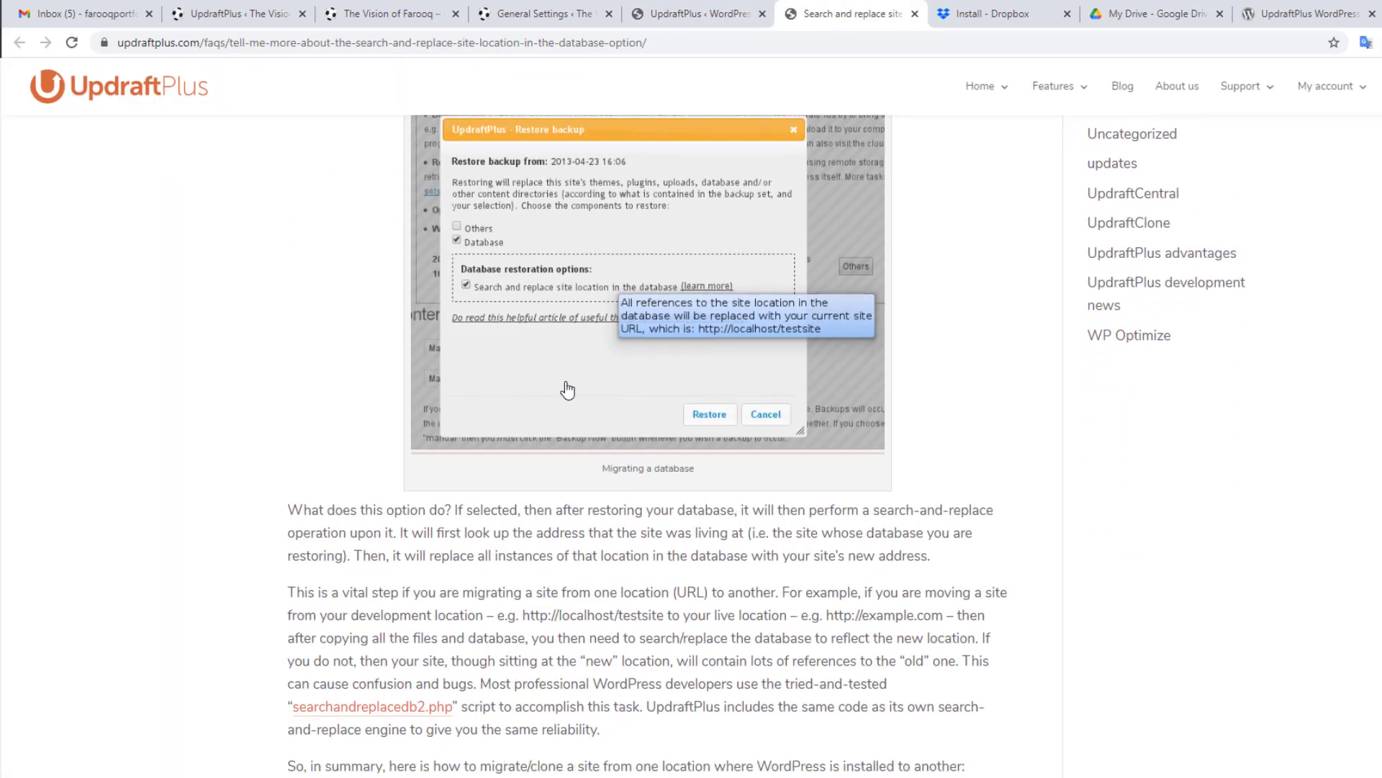
pyautogui.click(691, 21)
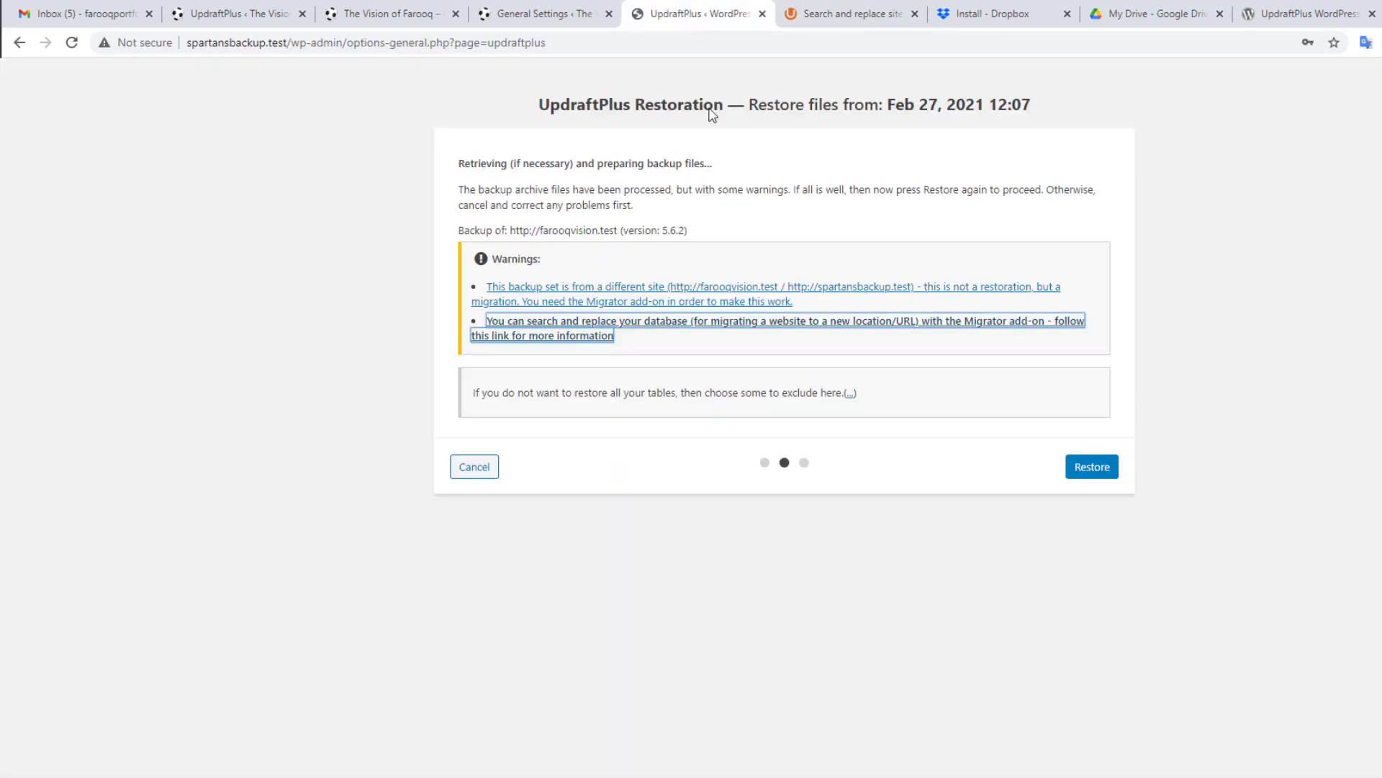
pyautogui.click(1092, 468)
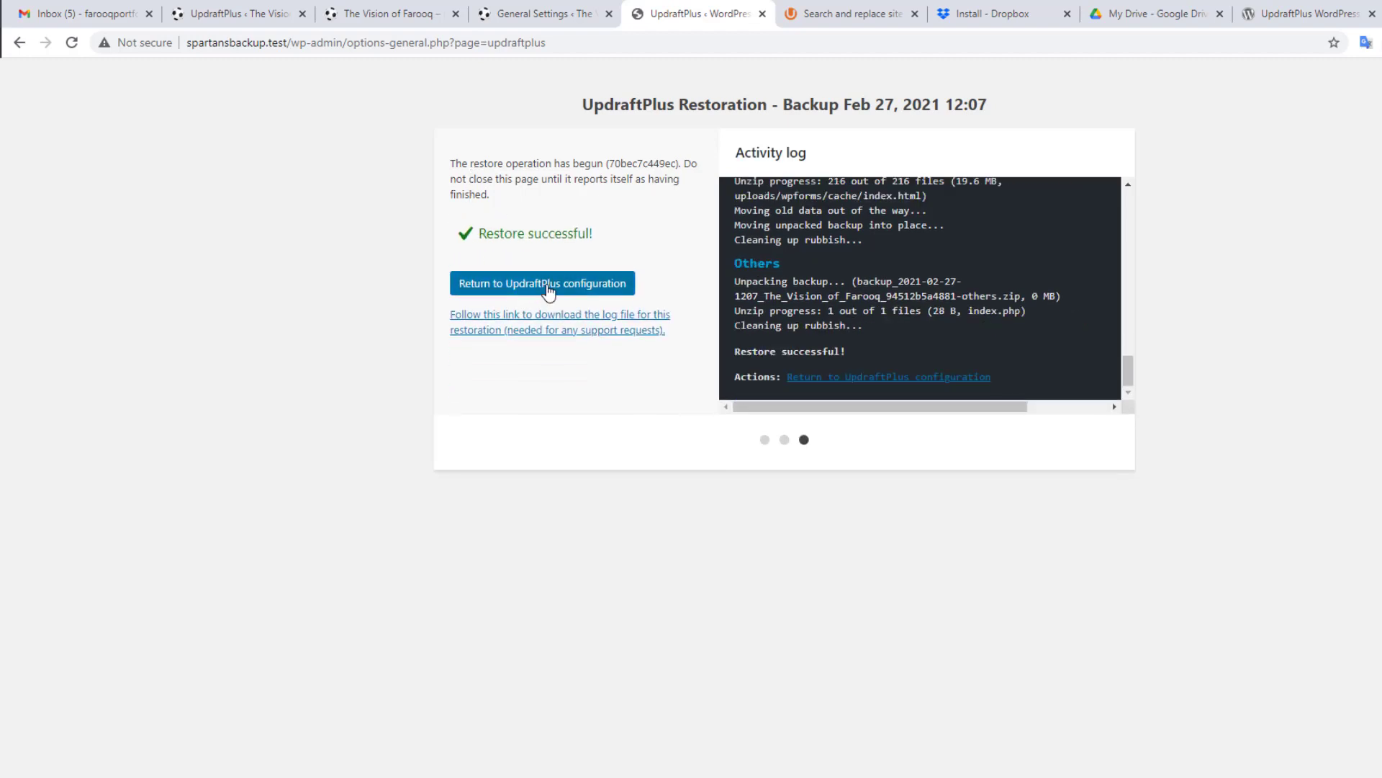
# Step: Log in to spartansbackup.test with the saved credential and Remember Me ticked
pyautogui.click(547, 288)
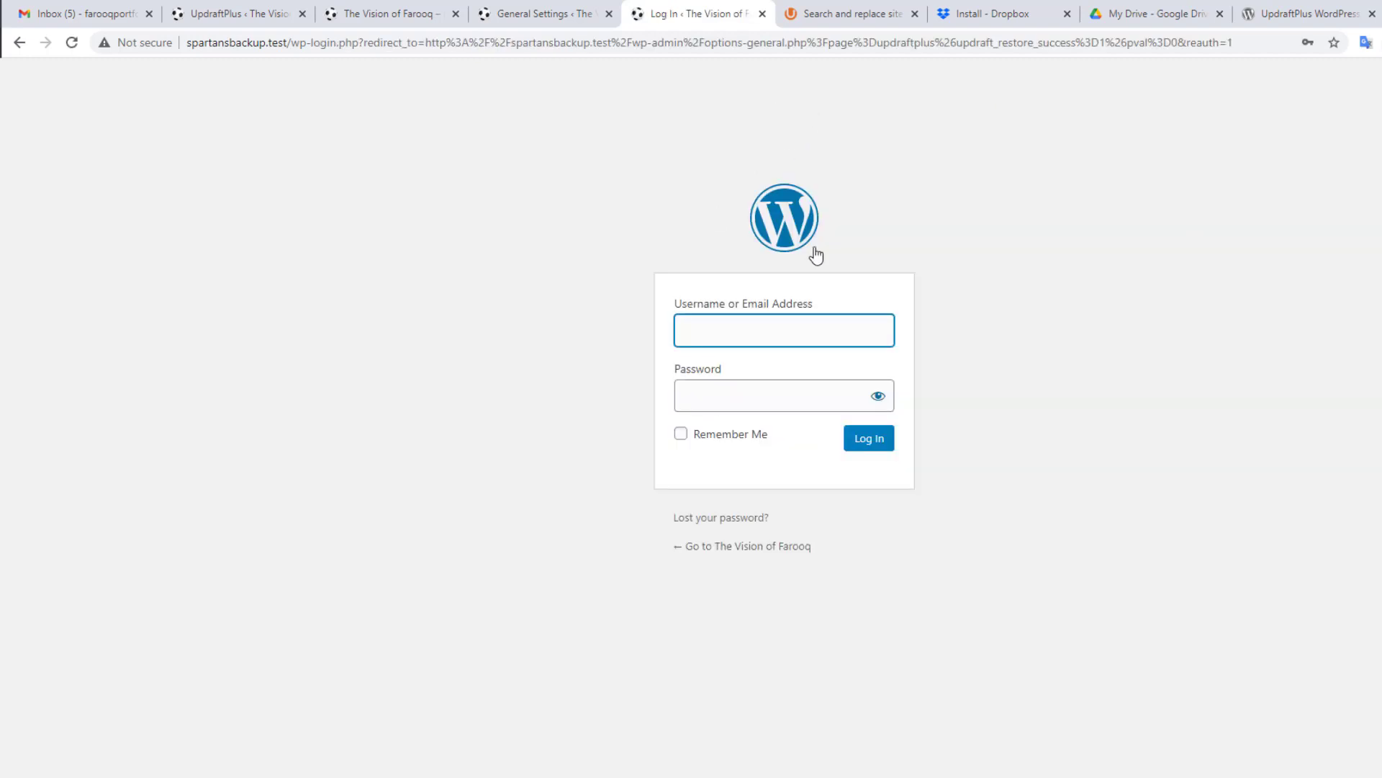
pyautogui.click(795, 330)
pyautogui.click(775, 377)
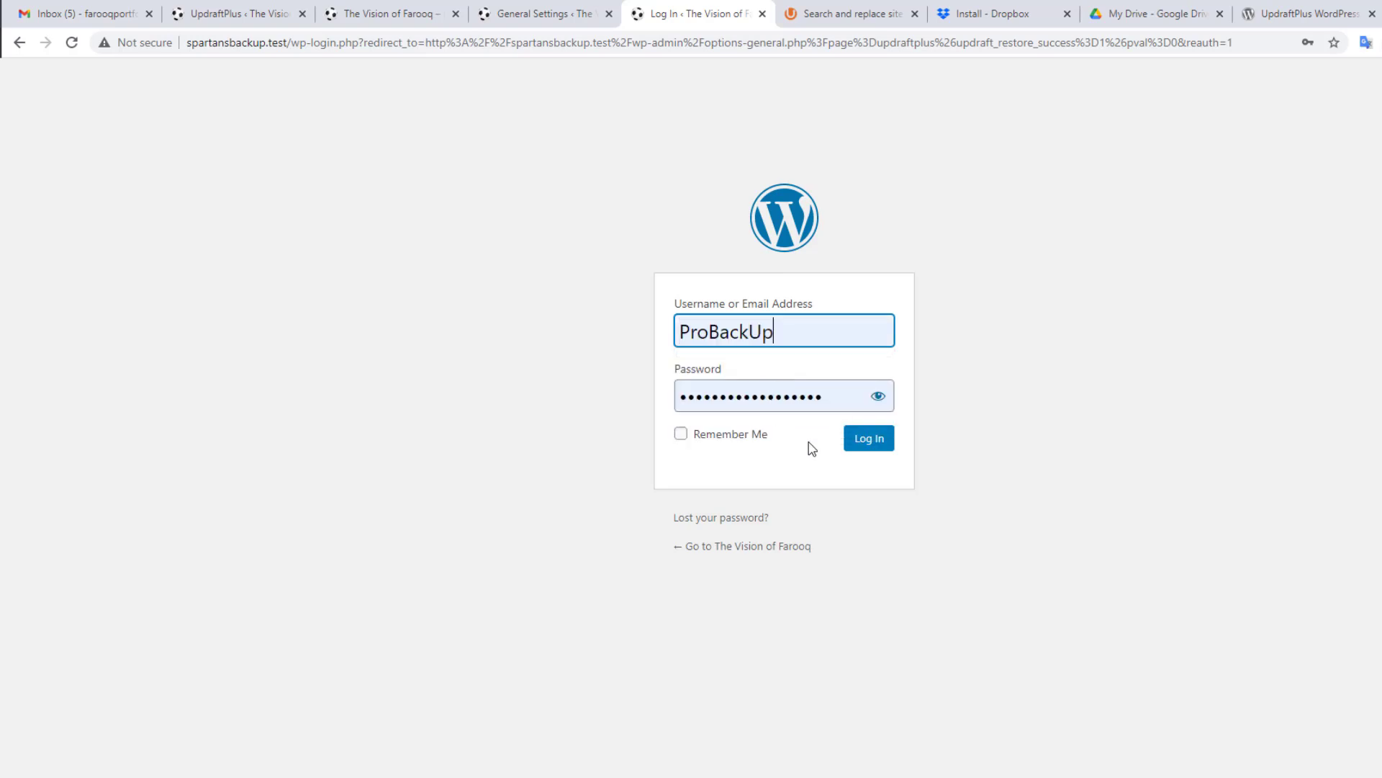
pyautogui.click(698, 434)
pyautogui.click(870, 437)
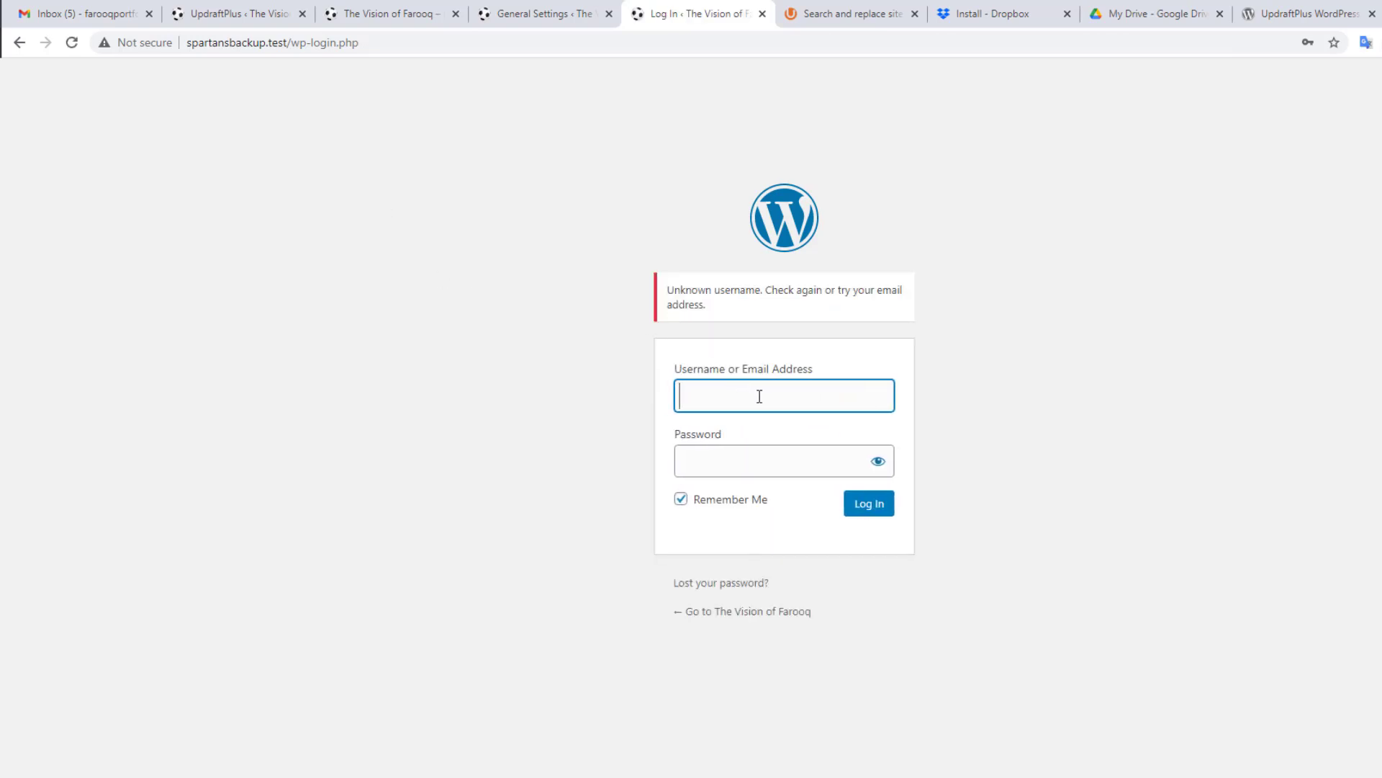
pyautogui.click(517, 387)
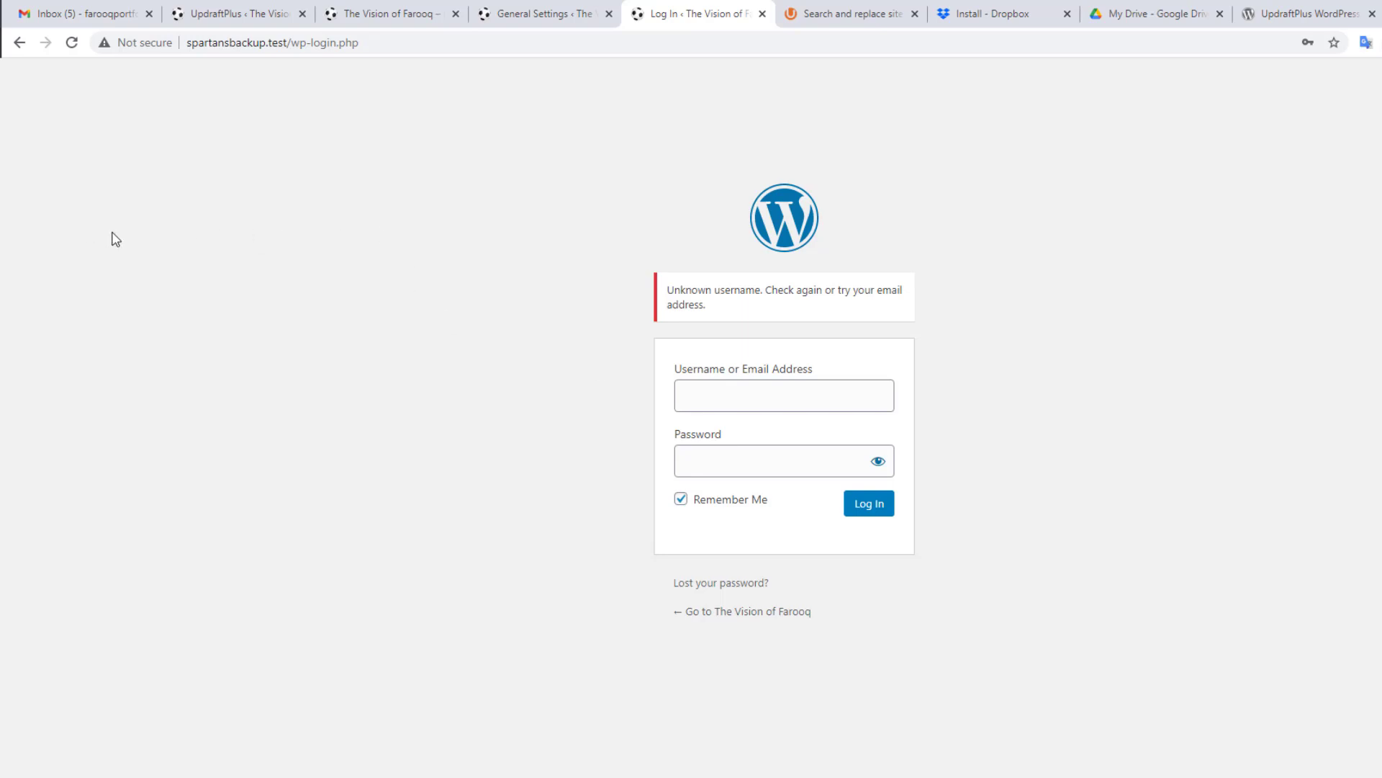
# Step: Check the farooqvision.test front page, then enter the original site's admin username on the login form
pyautogui.click(392, 12)
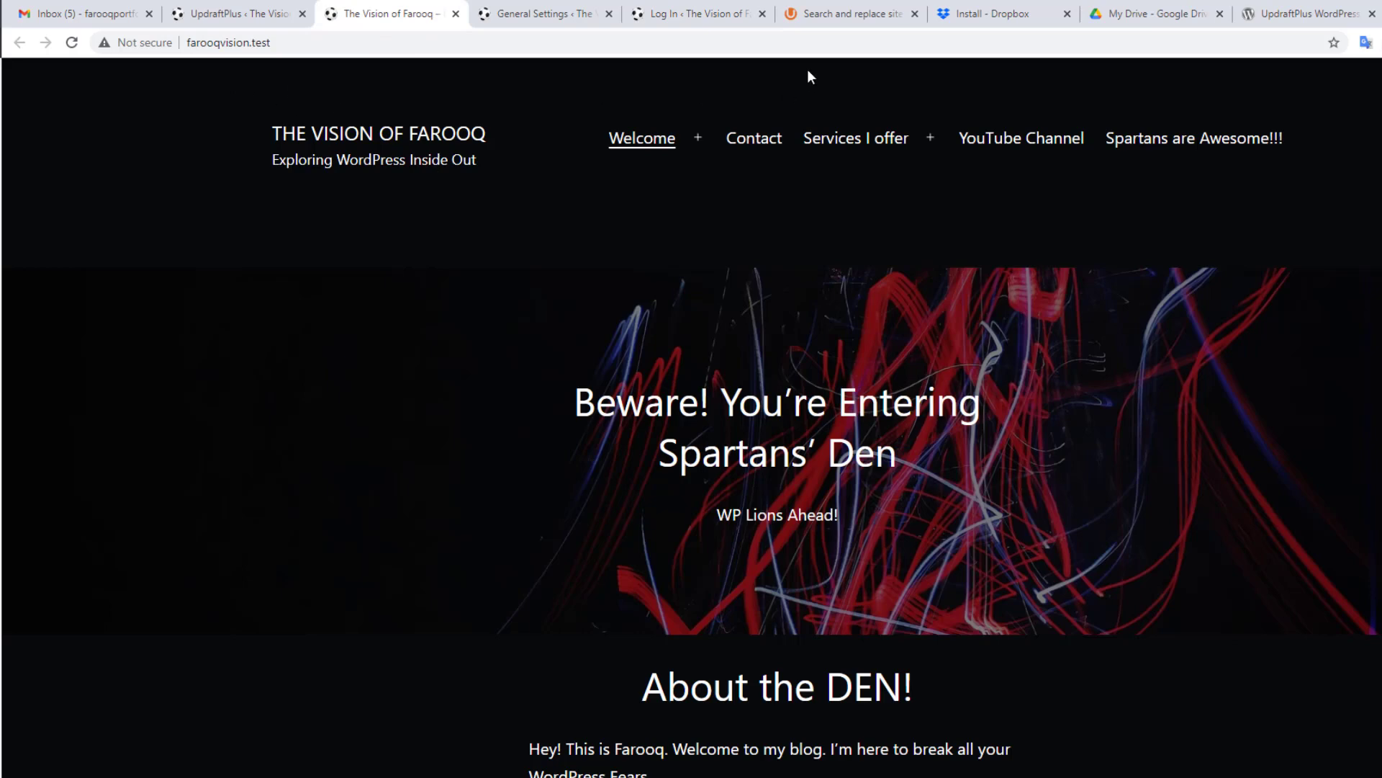
pyautogui.click(727, 11)
pyautogui.click(722, 395)
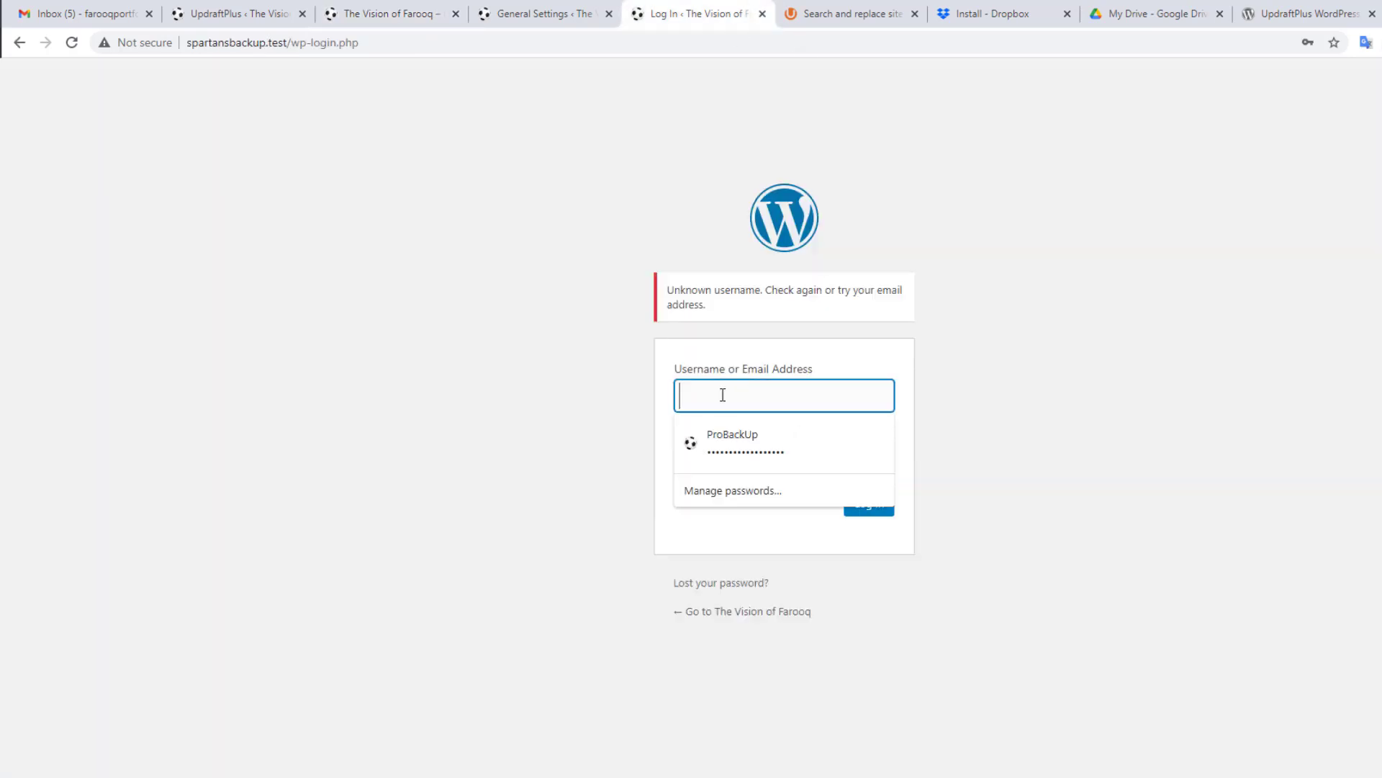
pyautogui.write('Alhamdulillah')
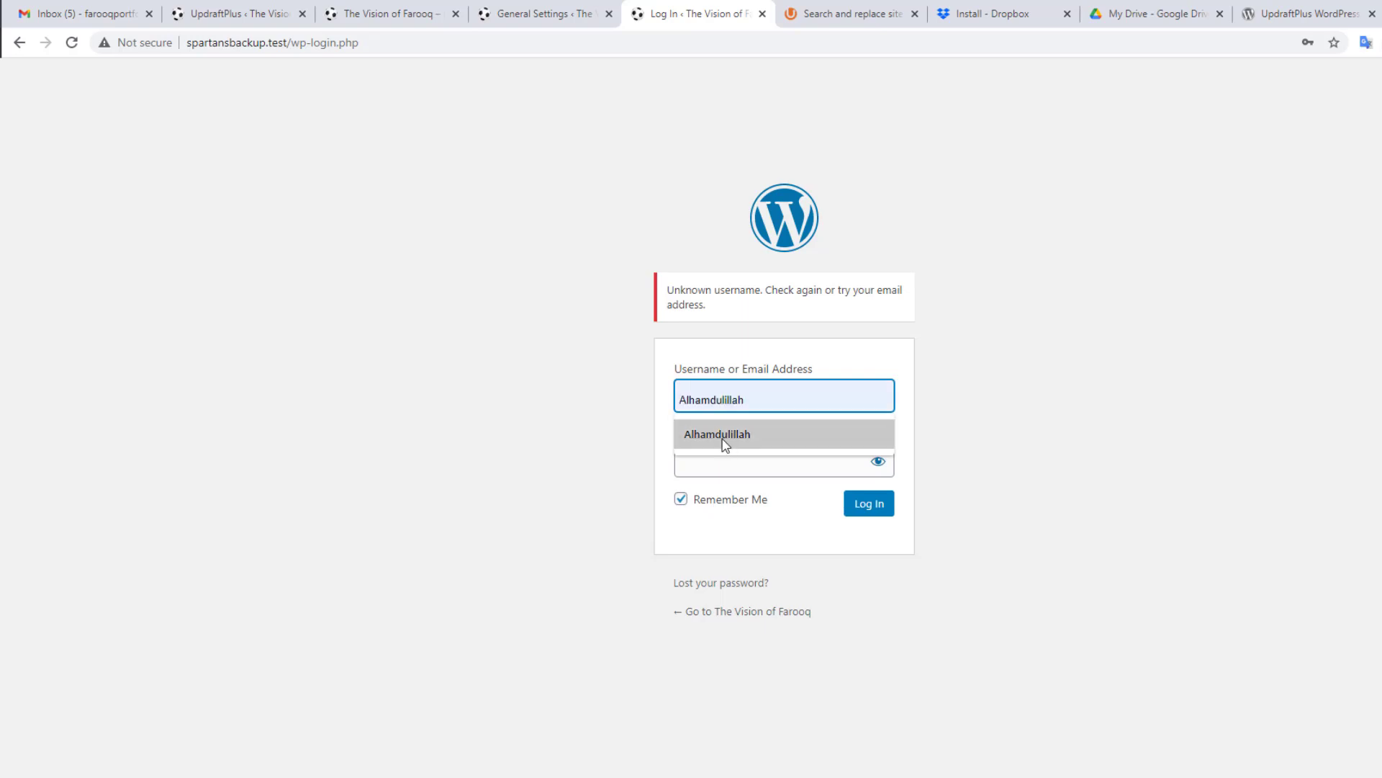
pyautogui.click(724, 440)
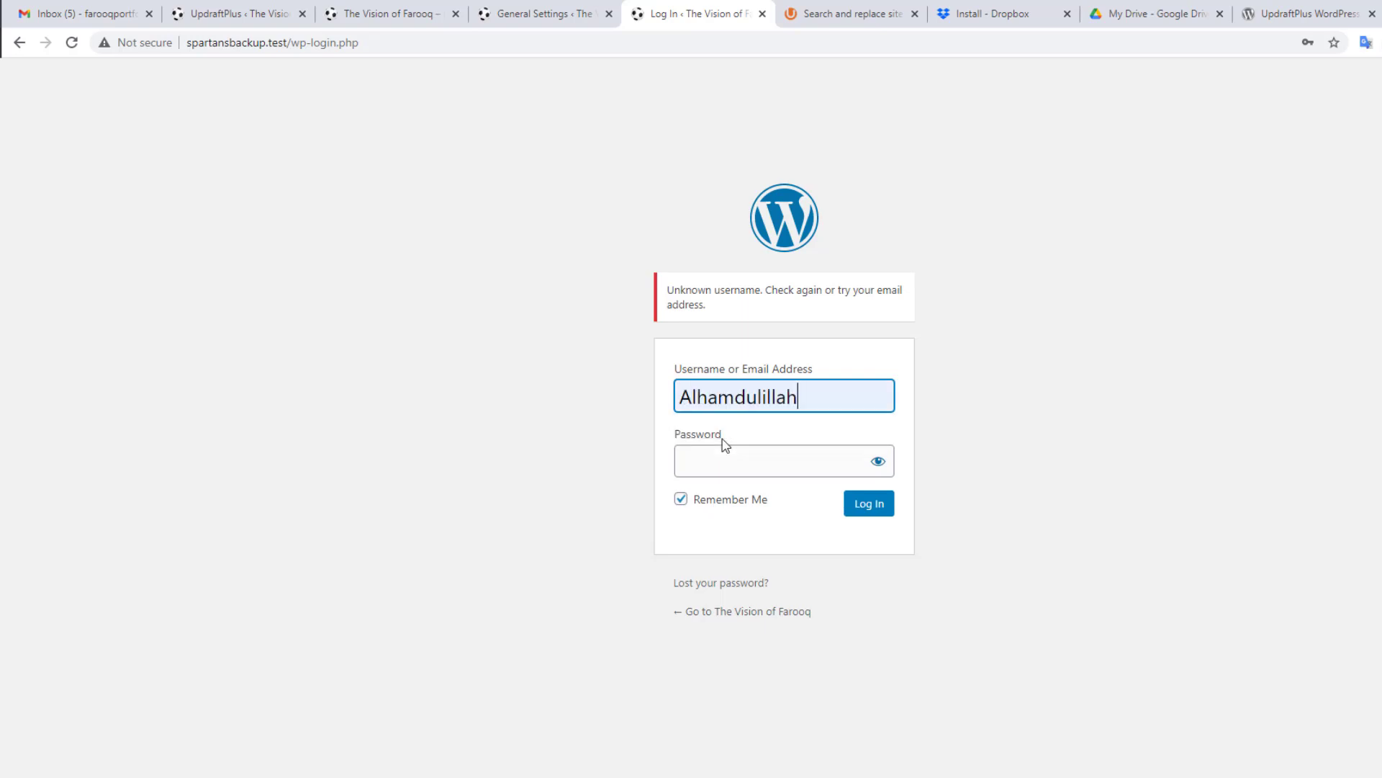
pyautogui.click(722, 457)
pyautogui.hotkey('alt', 'Tab')
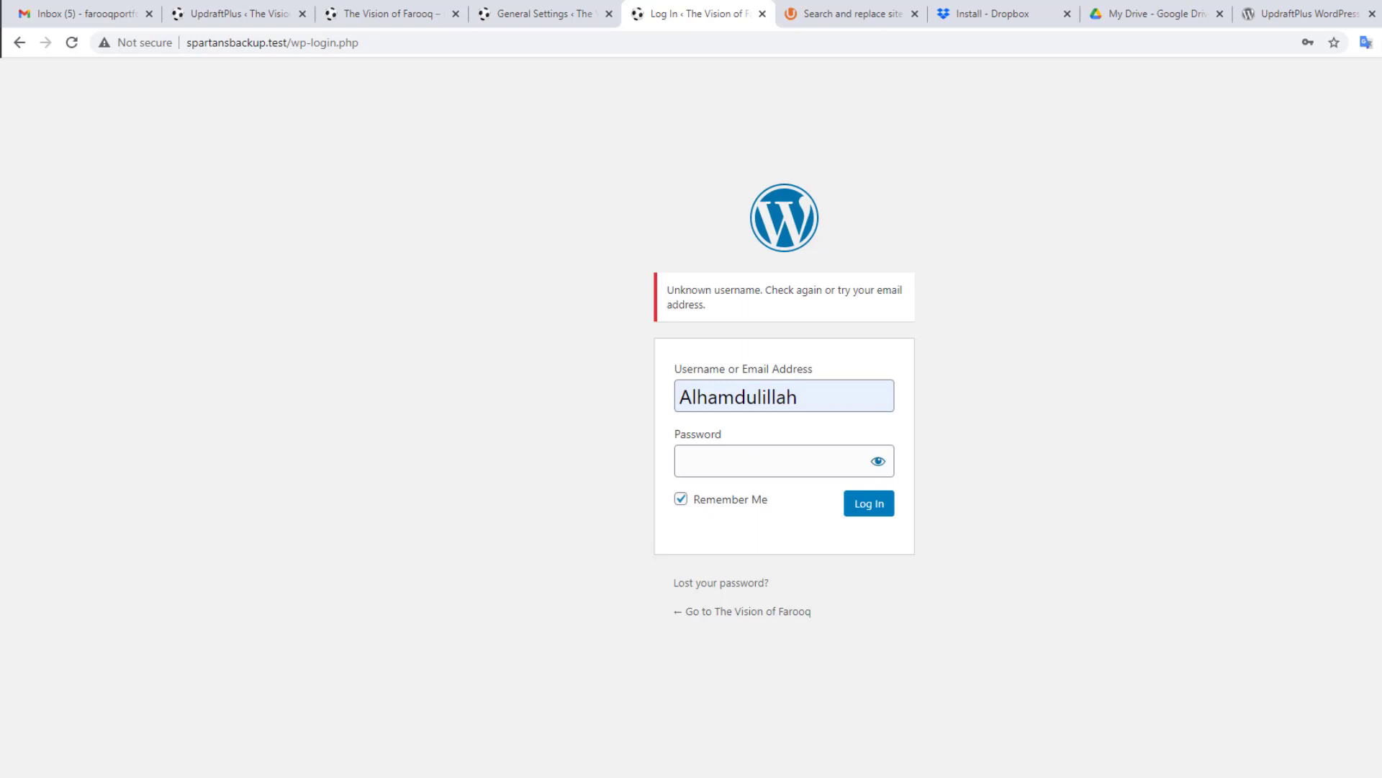
# Step: Find the saved farooqvision.test password in Chrome's Passwords settings, reveal and select it, then return to the login's password field
pyautogui.click(1366, 42)
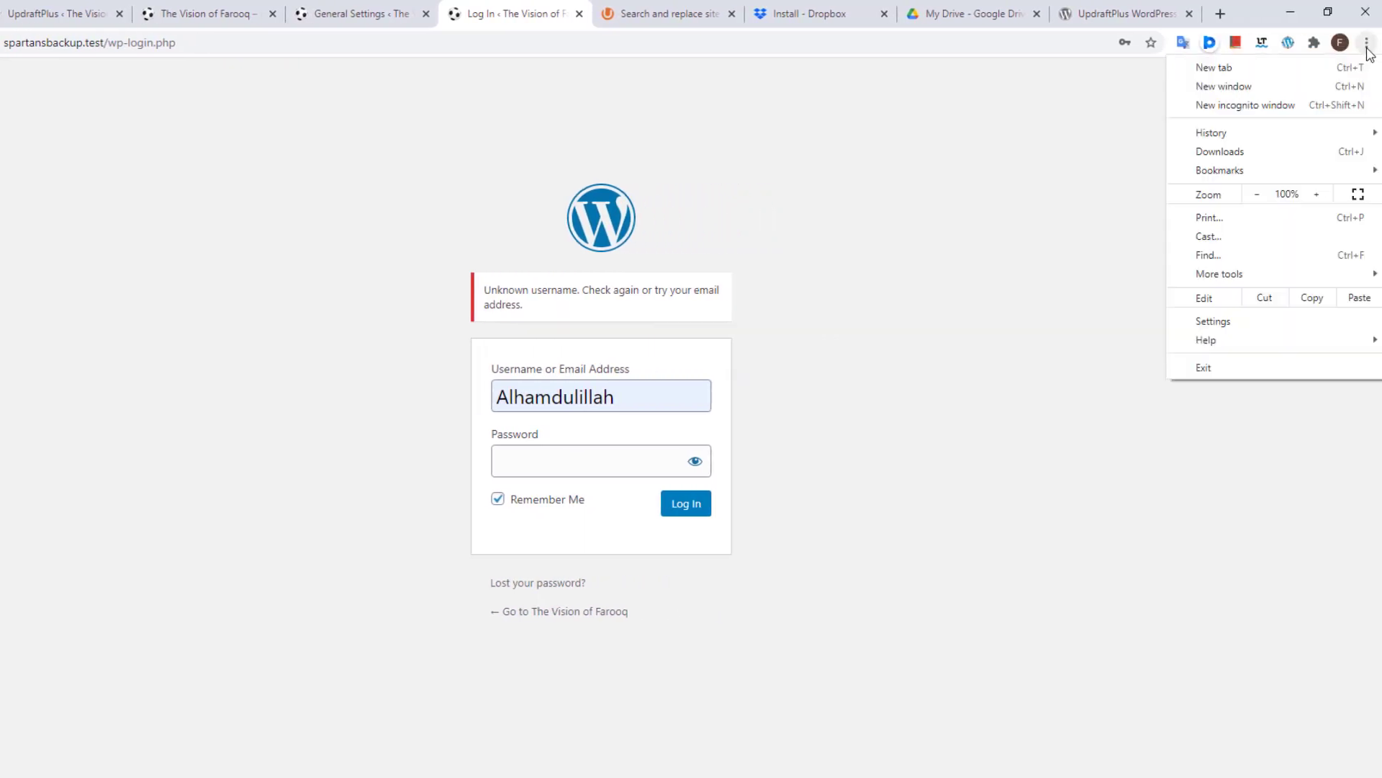
pyautogui.click(1267, 330)
pyautogui.click(412, 442)
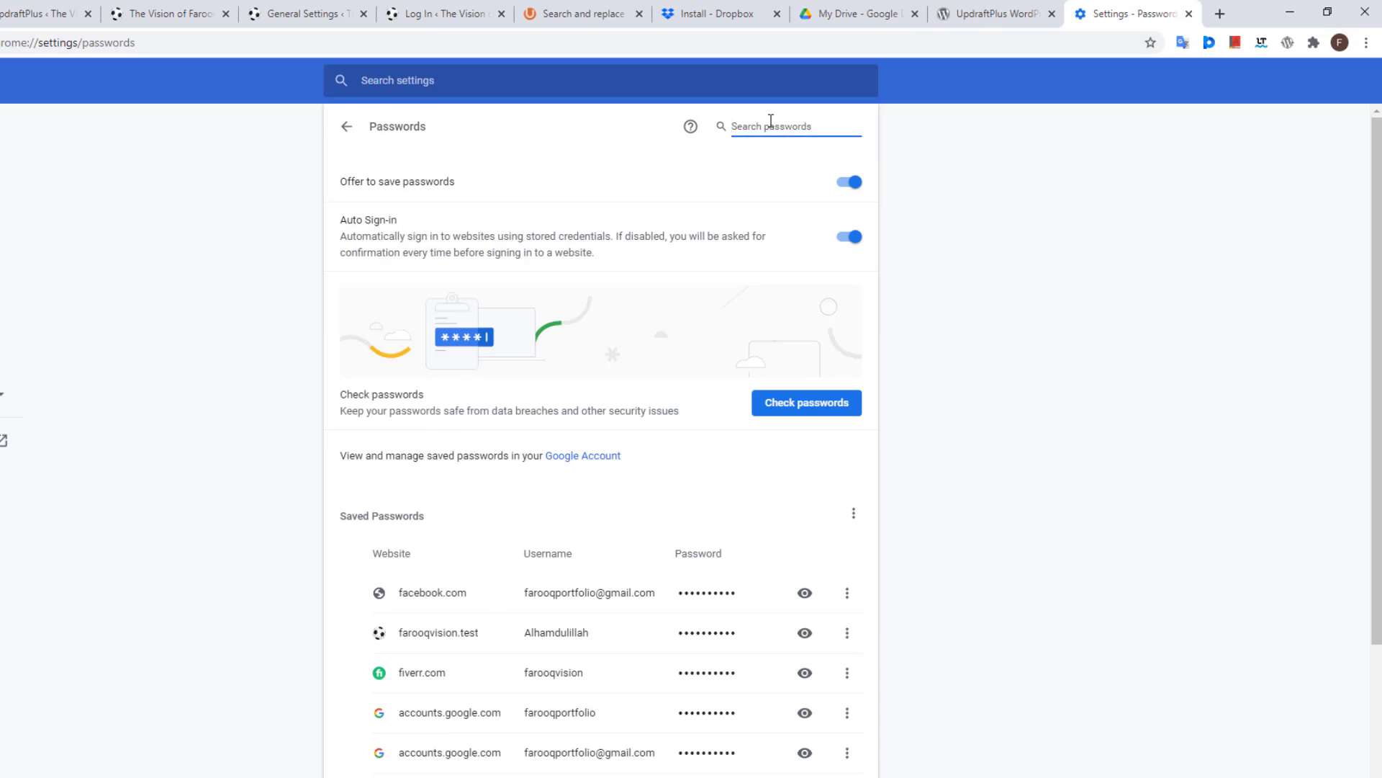
pyautogui.write('farooqvisi')
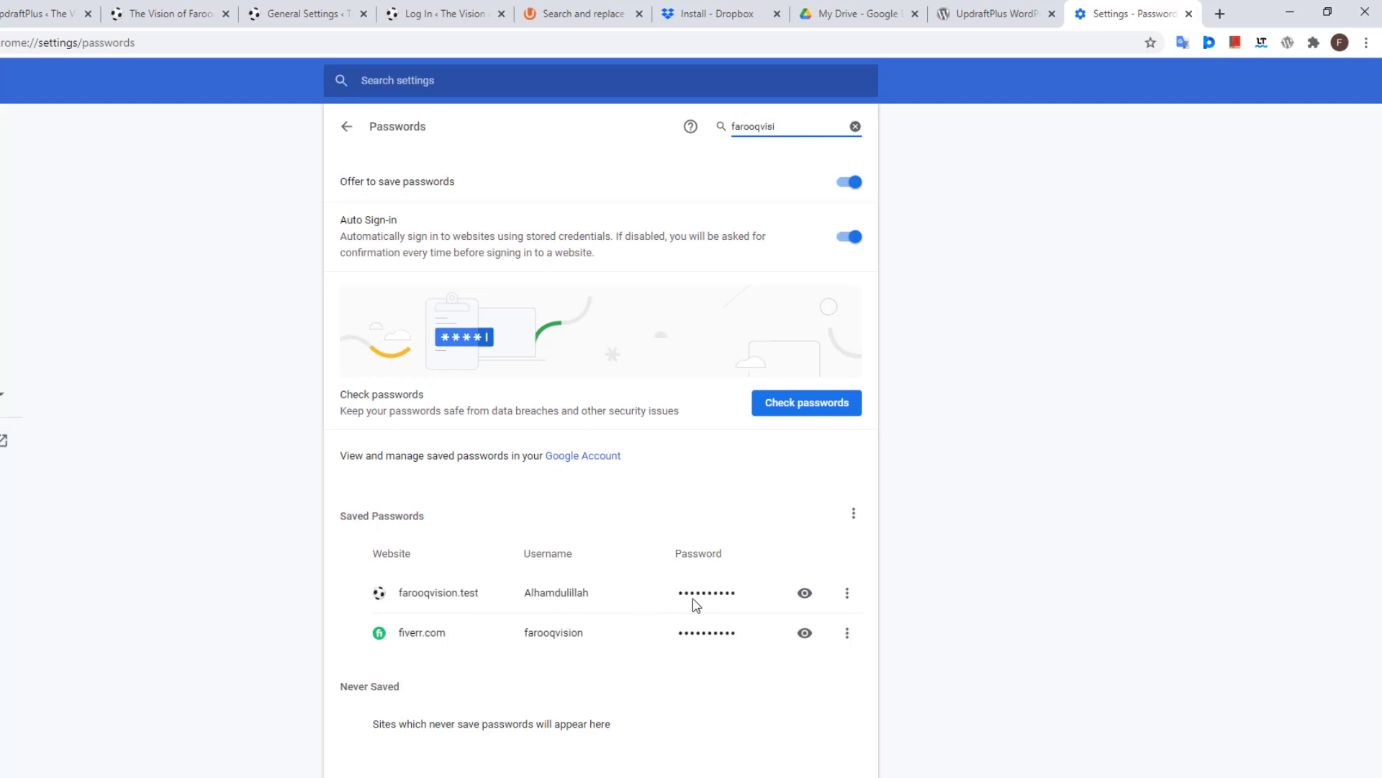
pyautogui.click(802, 597)
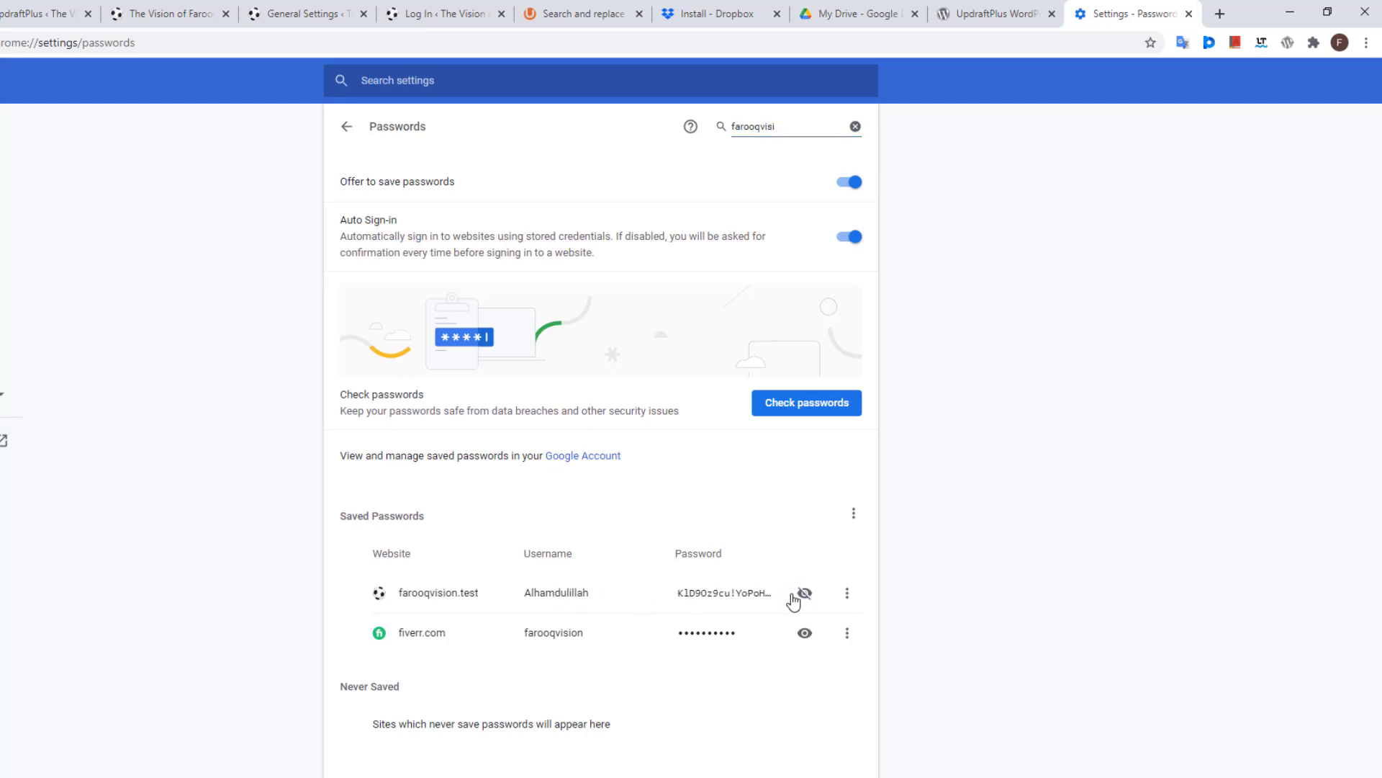
pyautogui.click(741, 596)
pyautogui.tripleClick(741, 595)
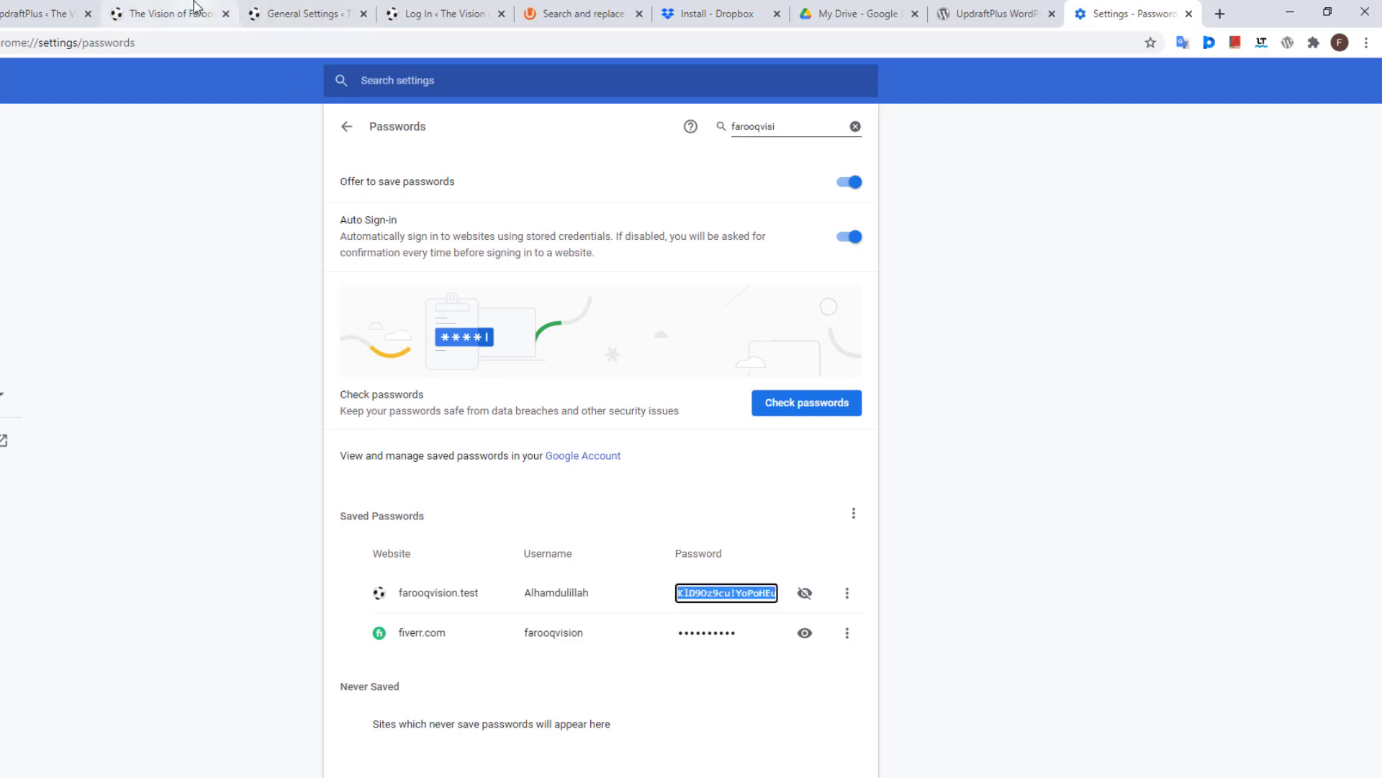
pyautogui.click(424, 8)
pyautogui.click(549, 457)
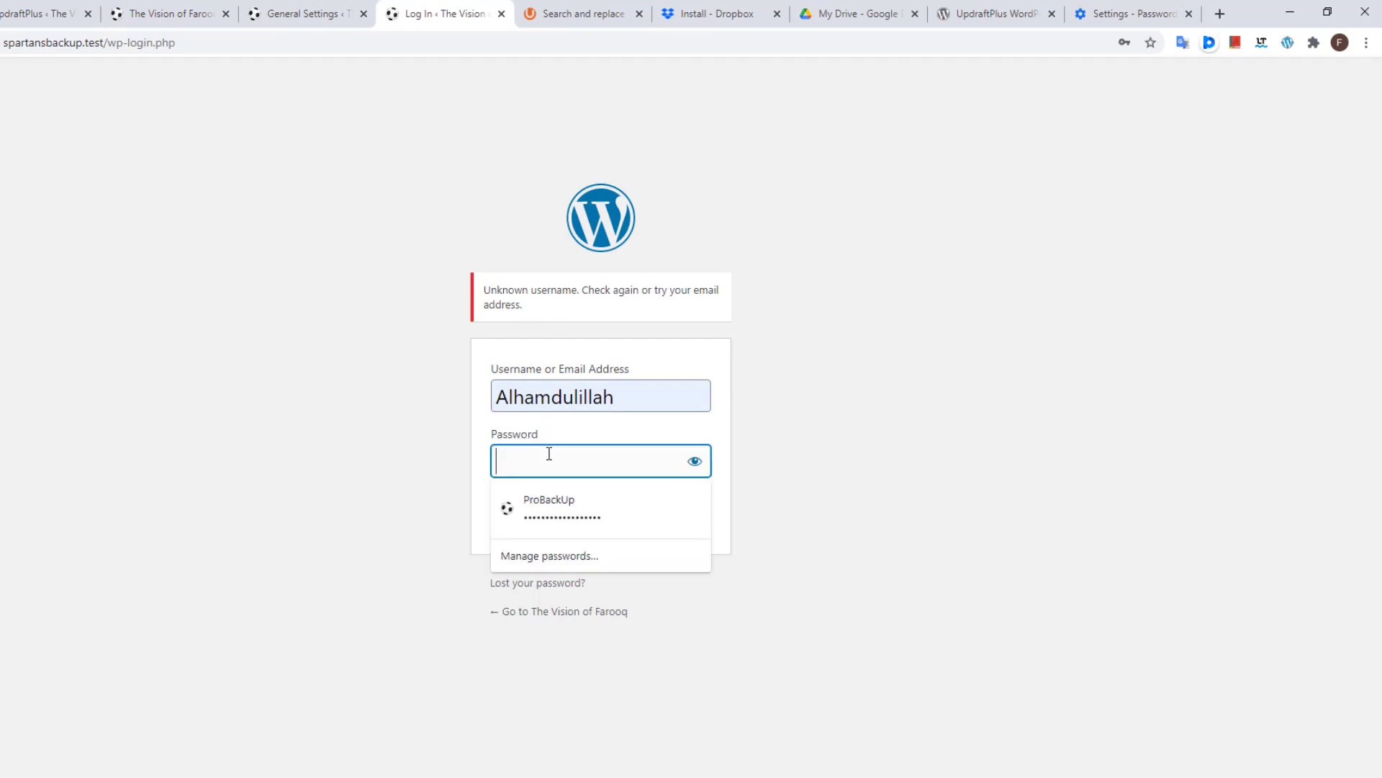
# Step: Log in to spartansbackup.test, save the password in Chrome, and delete the old pre-restore directories
pyautogui.hotkey('ctrl', 'v')
pyautogui.click(687, 508)
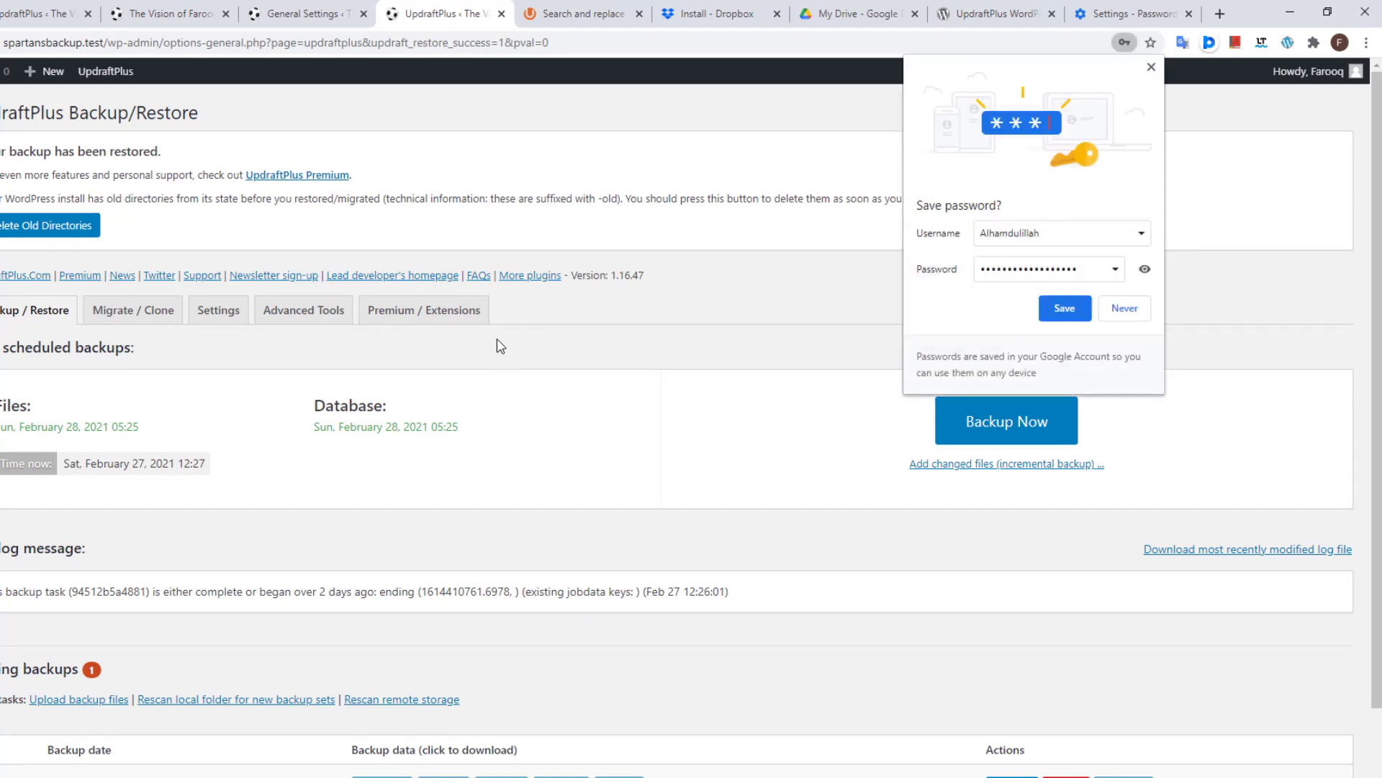
pyautogui.click(1062, 310)
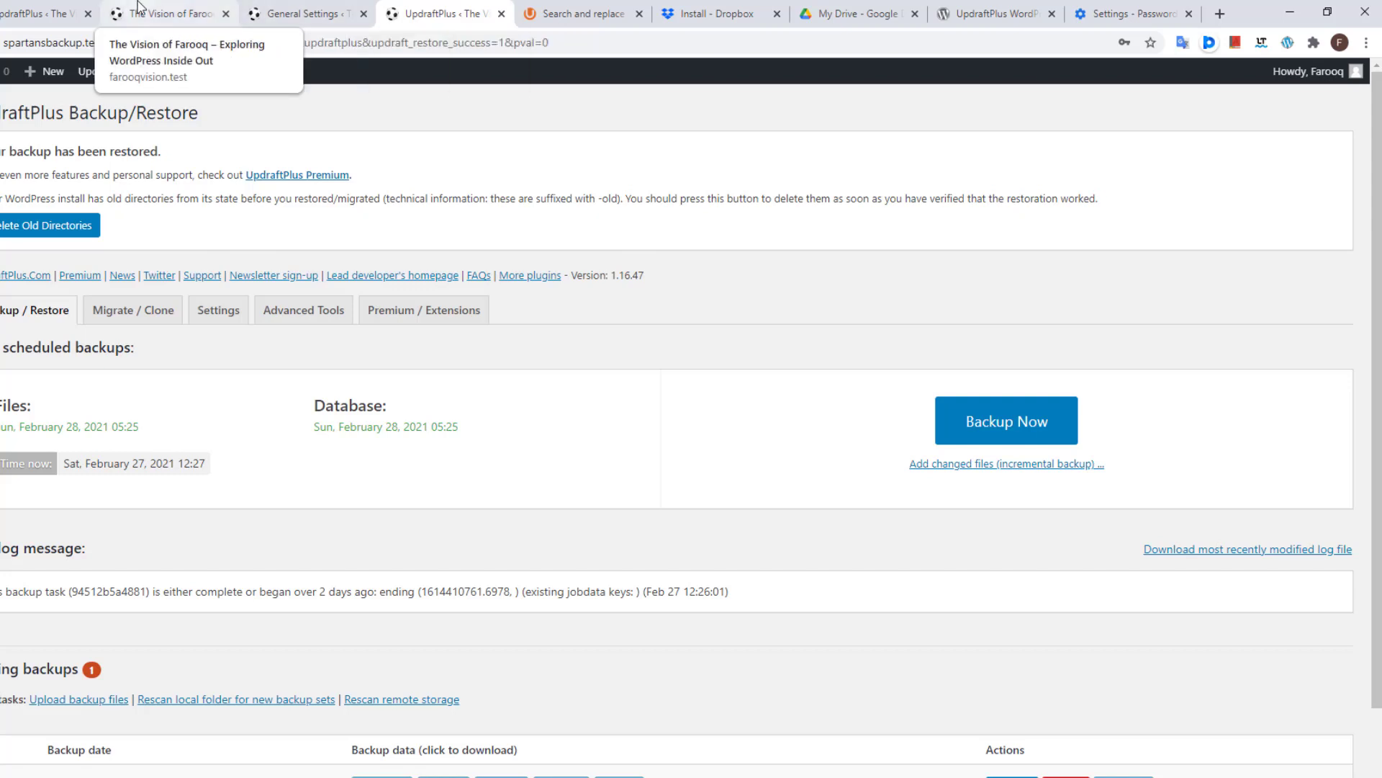
pyautogui.click(30, 227)
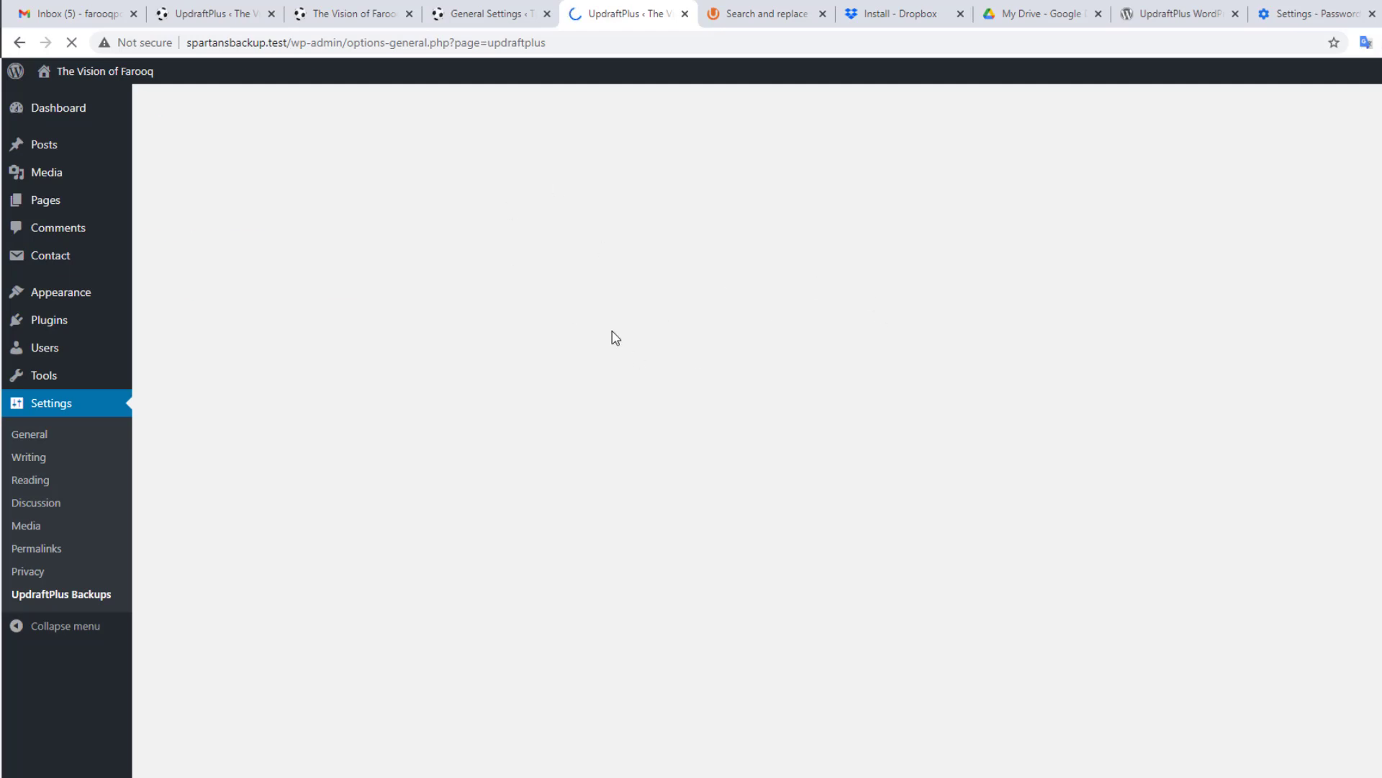
# Step: Open spartansbackup.test's front page in a new tab and scroll through it against farooqvision.test
pyautogui.moveTo(83, 76)
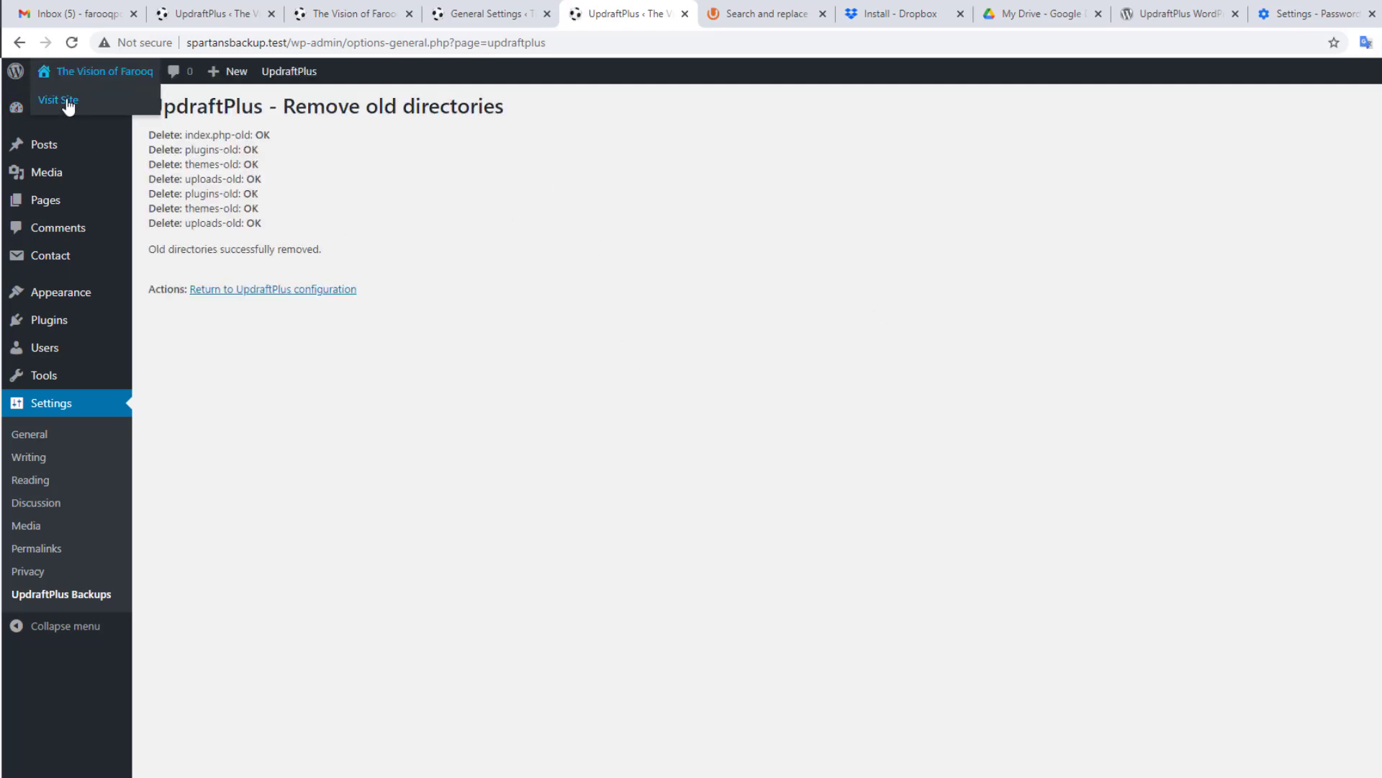
pyautogui.rightClick(67, 100)
pyautogui.click(100, 112)
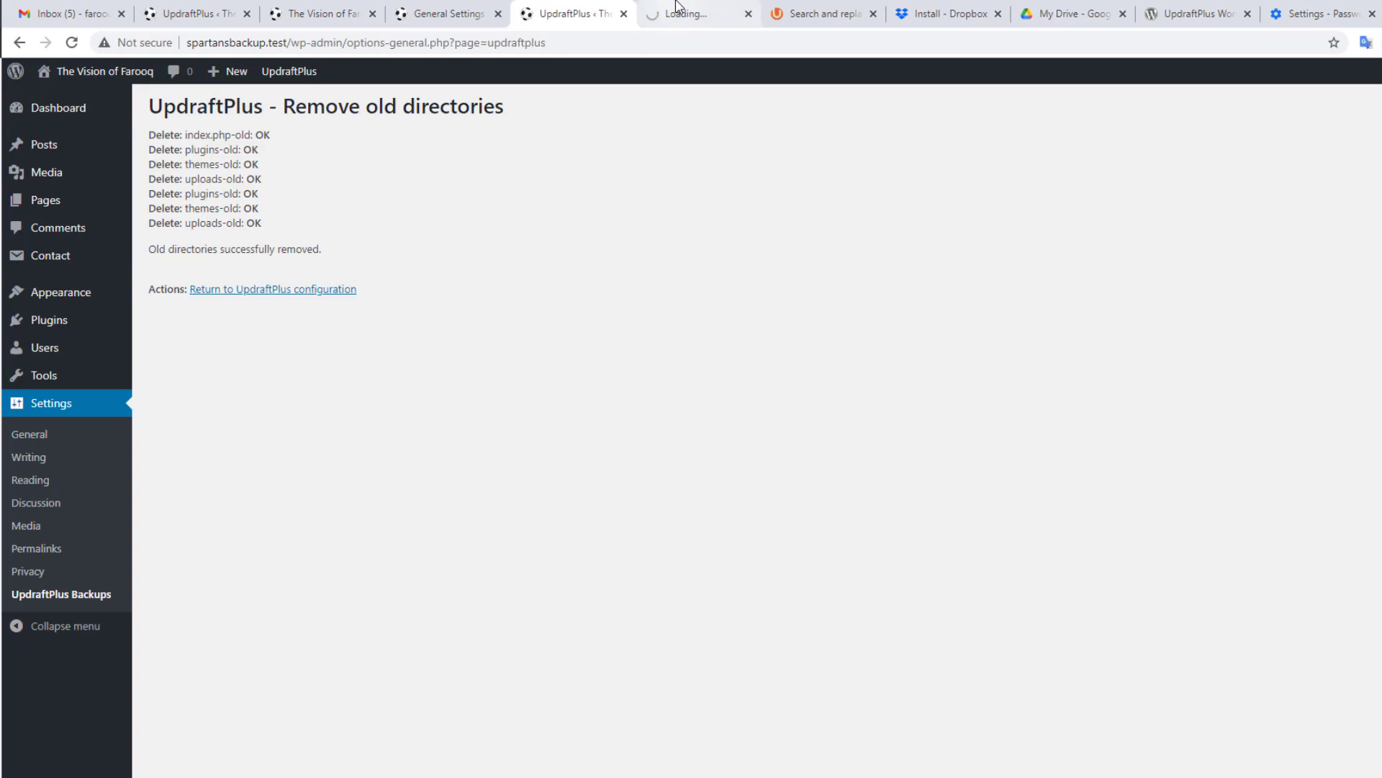
pyautogui.click(664, 8)
pyautogui.scroll(-15, 759, 248)
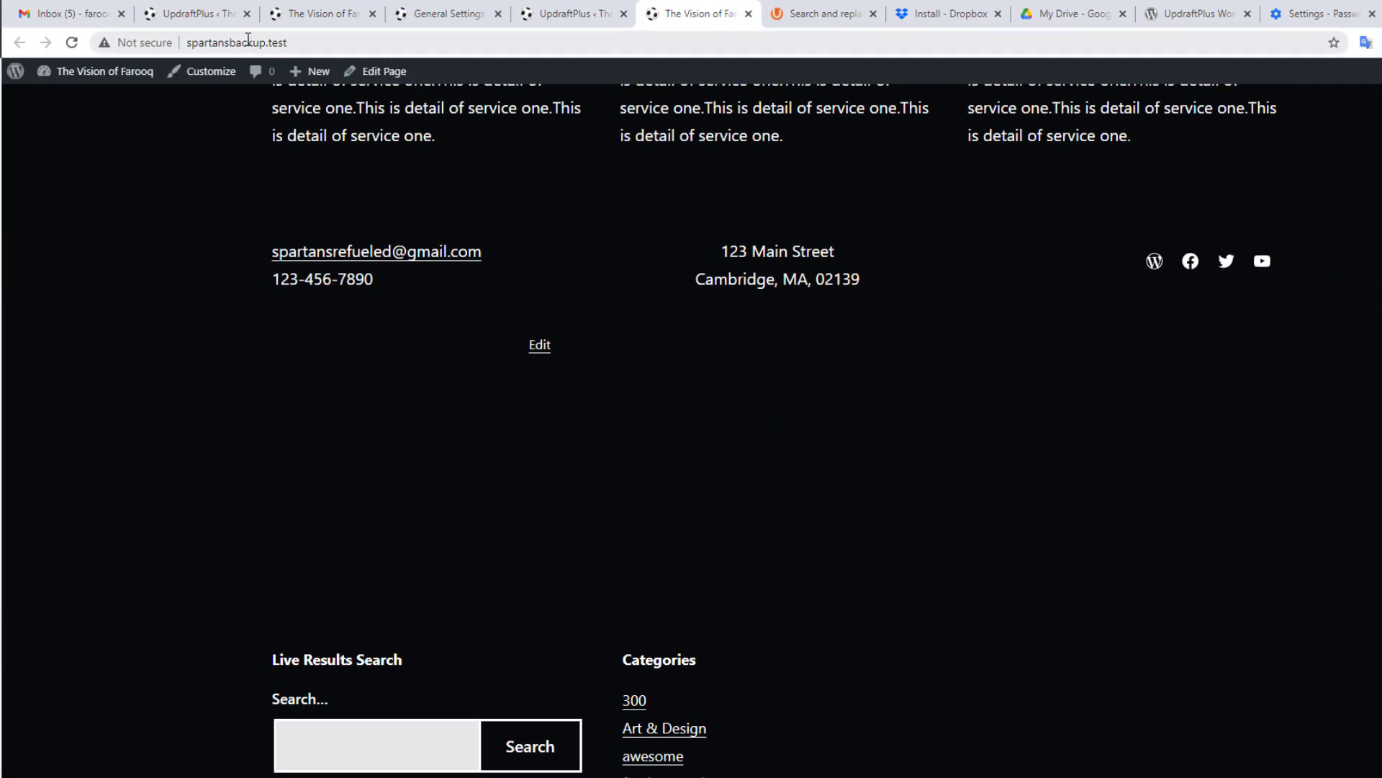
pyautogui.click(347, 8)
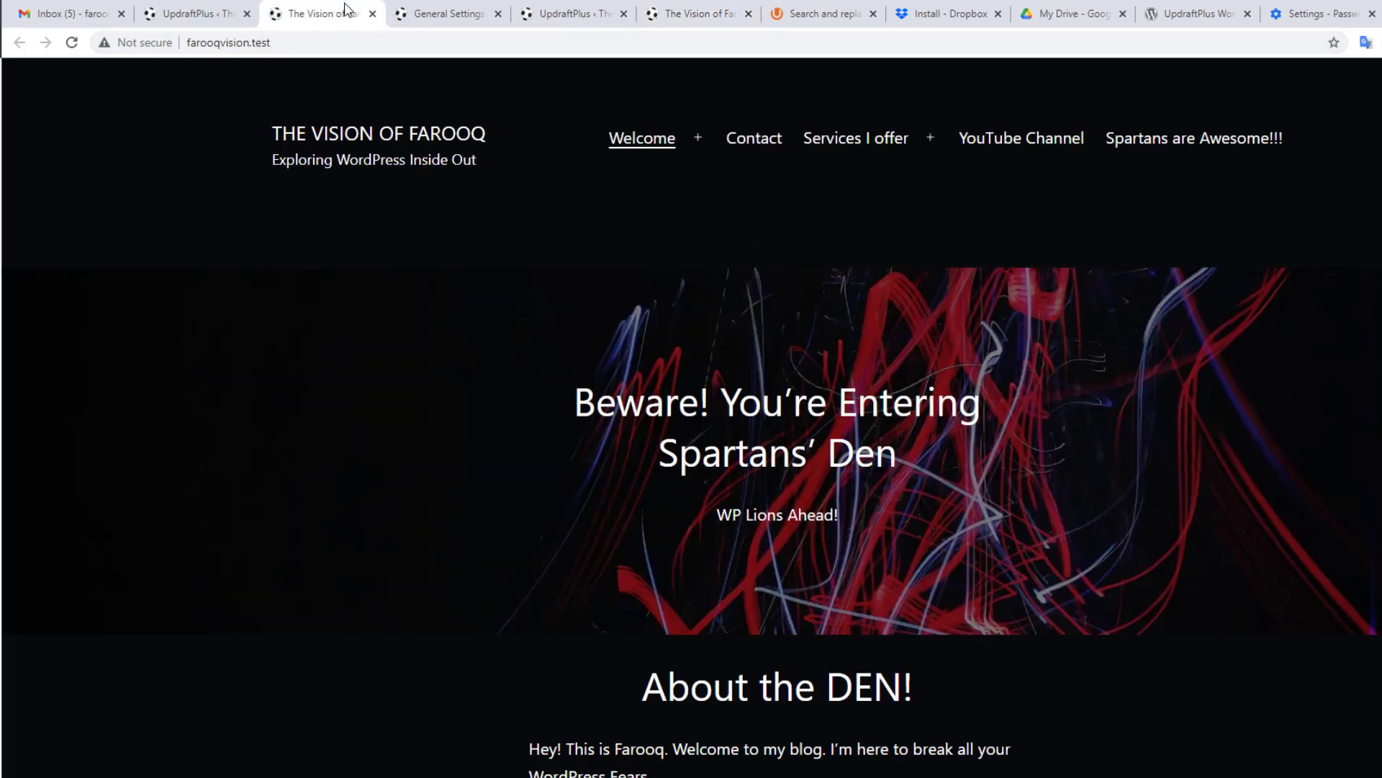
pyautogui.scroll(-5, 822, 447)
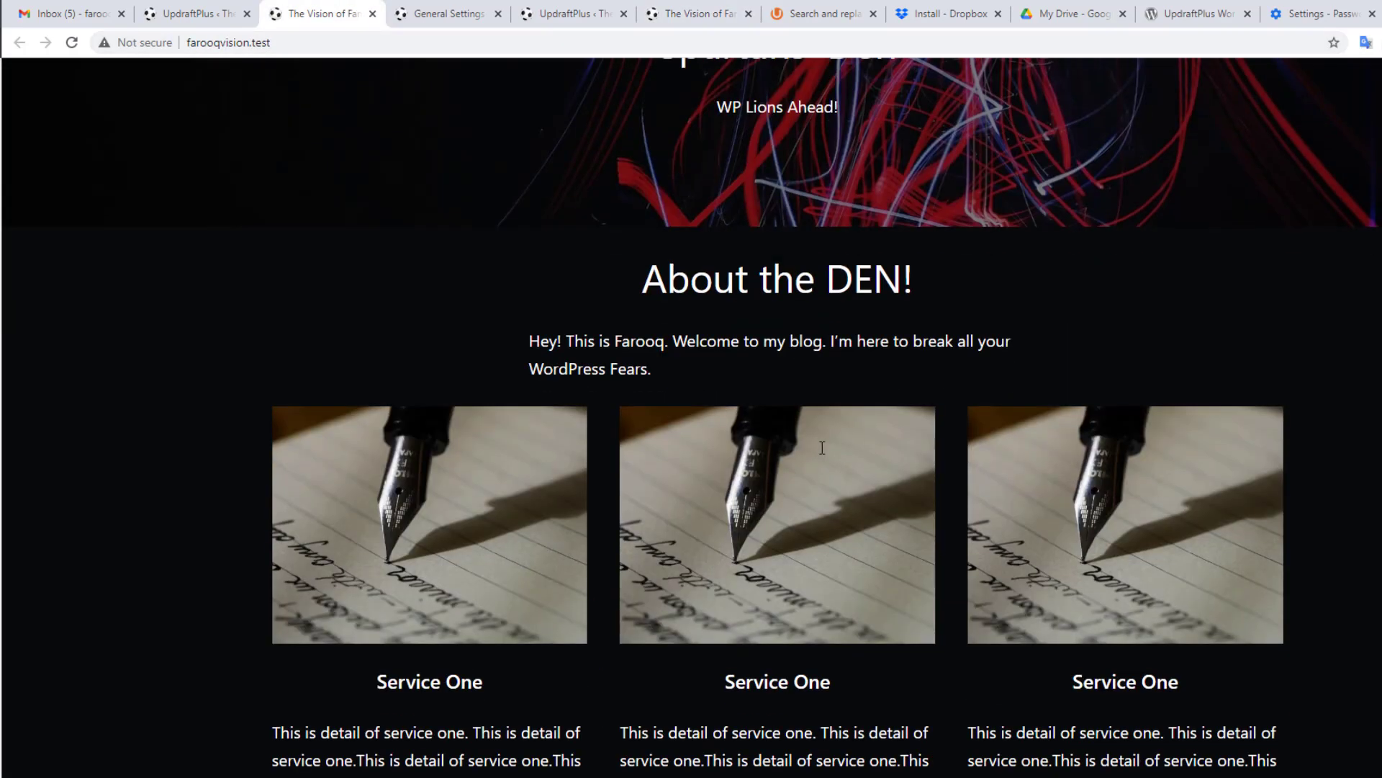
pyautogui.click(695, 13)
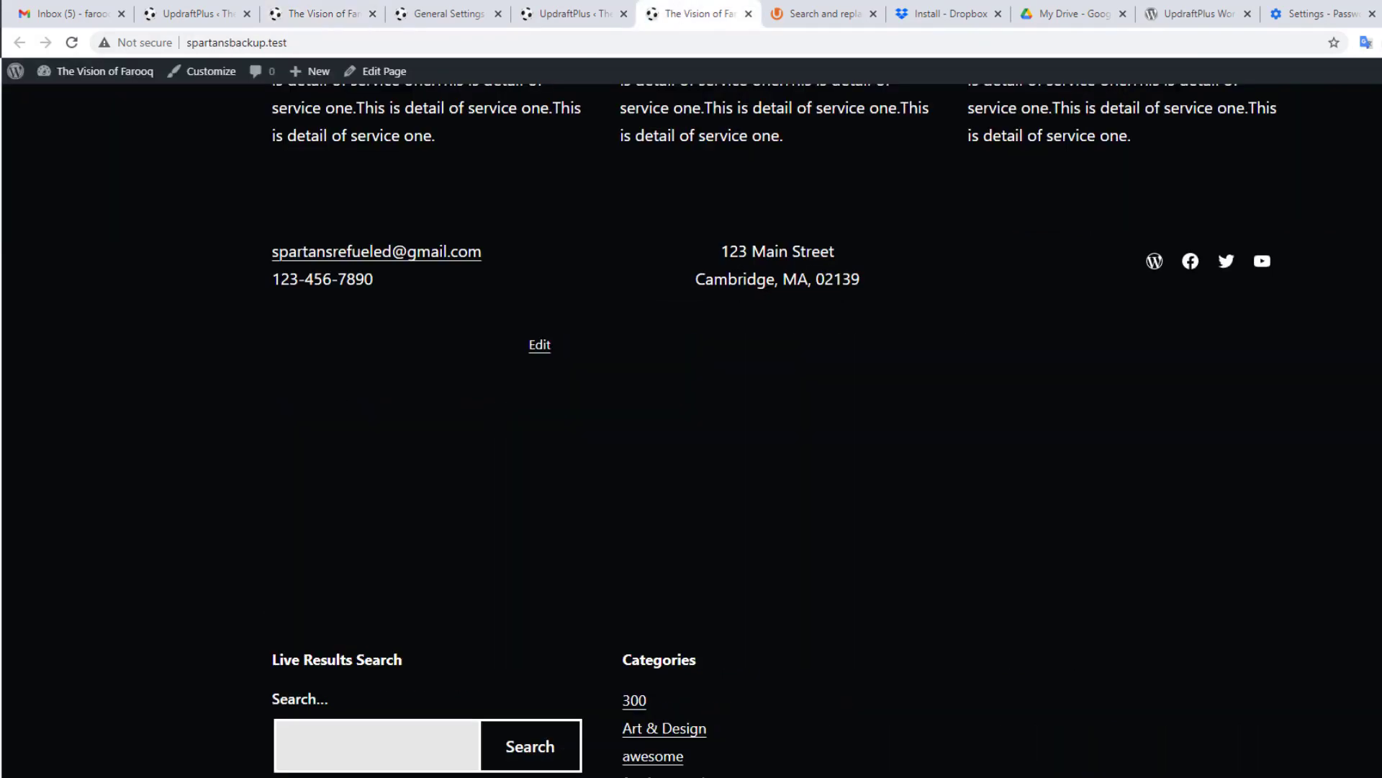
pyautogui.scroll(10, 633, 372)
pyautogui.scroll(6, 633, 373)
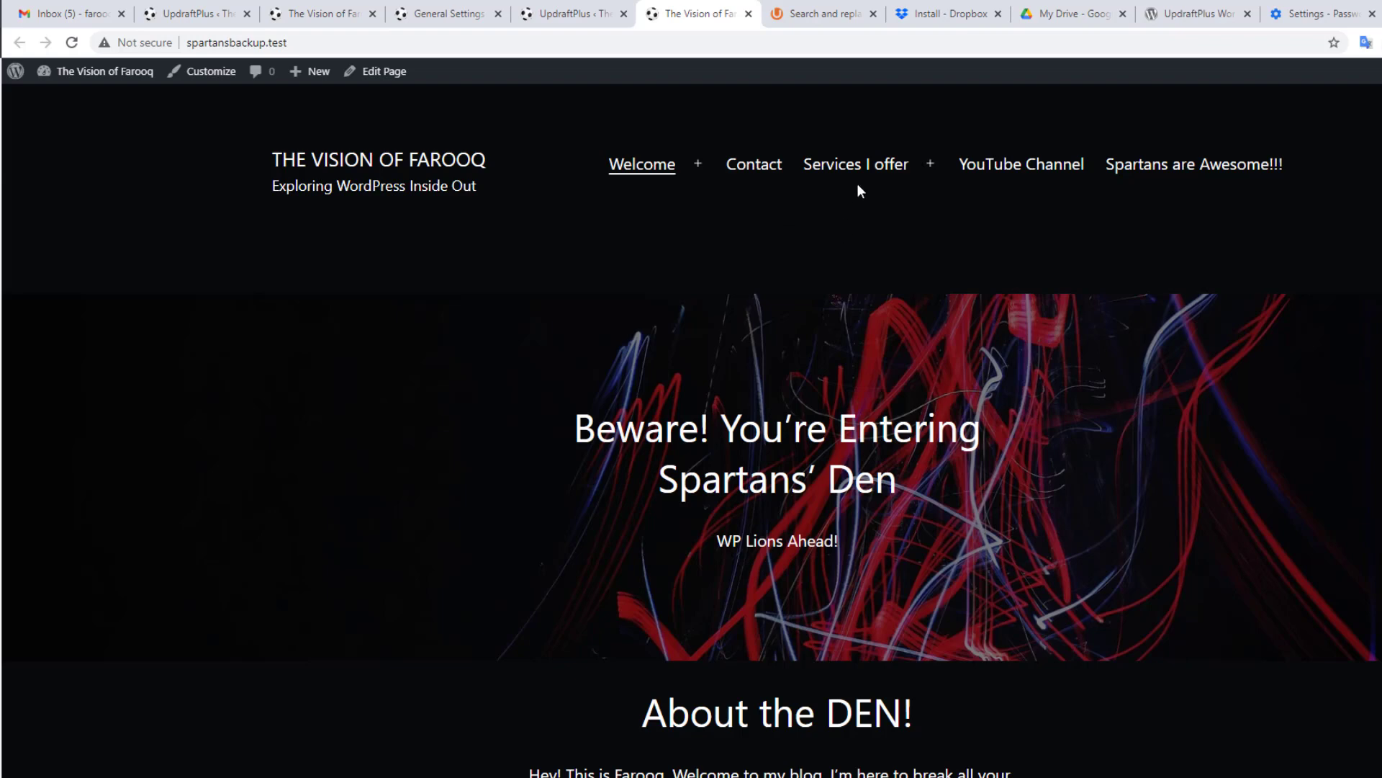
# Step: Search Add Plugins for 'blue' to find Velvet Blues Update URLs
pyautogui.moveTo(677, 183)
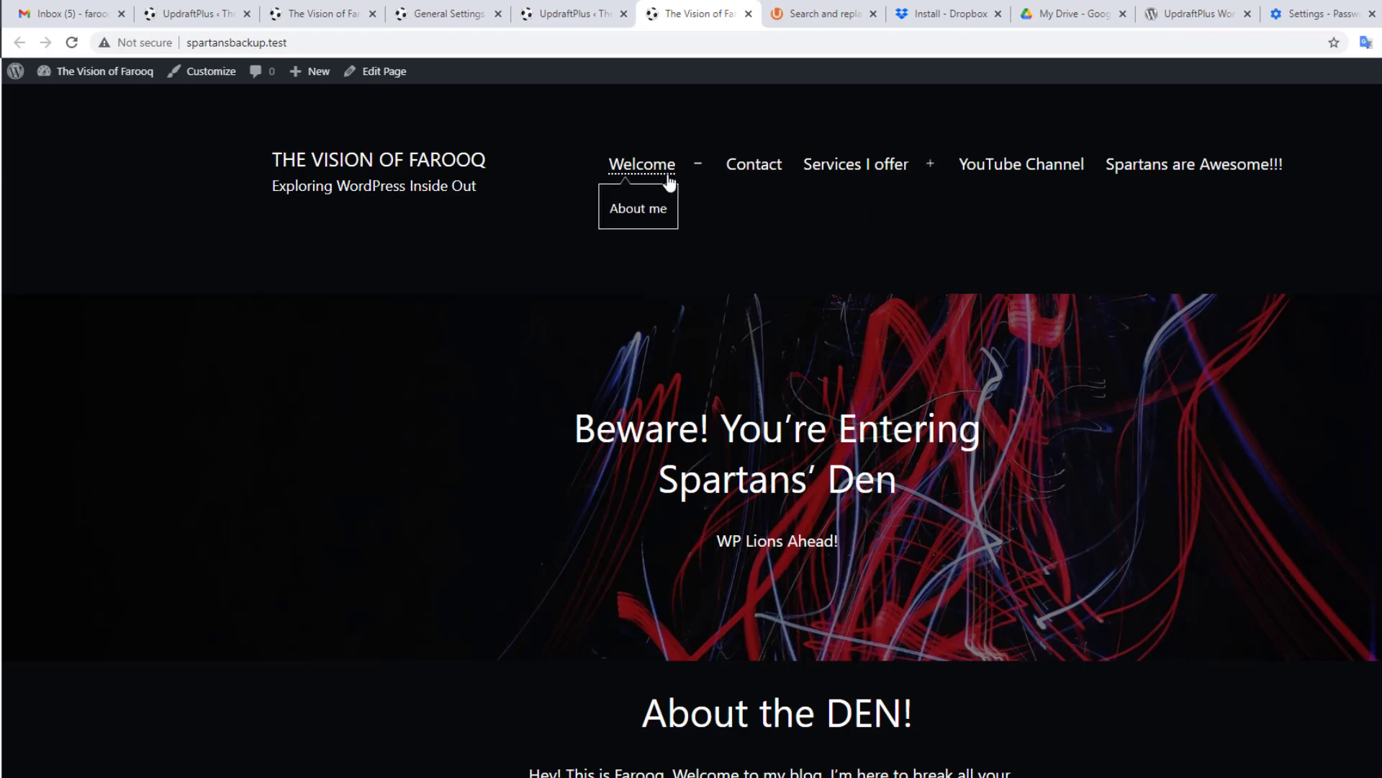
pyautogui.click(568, 13)
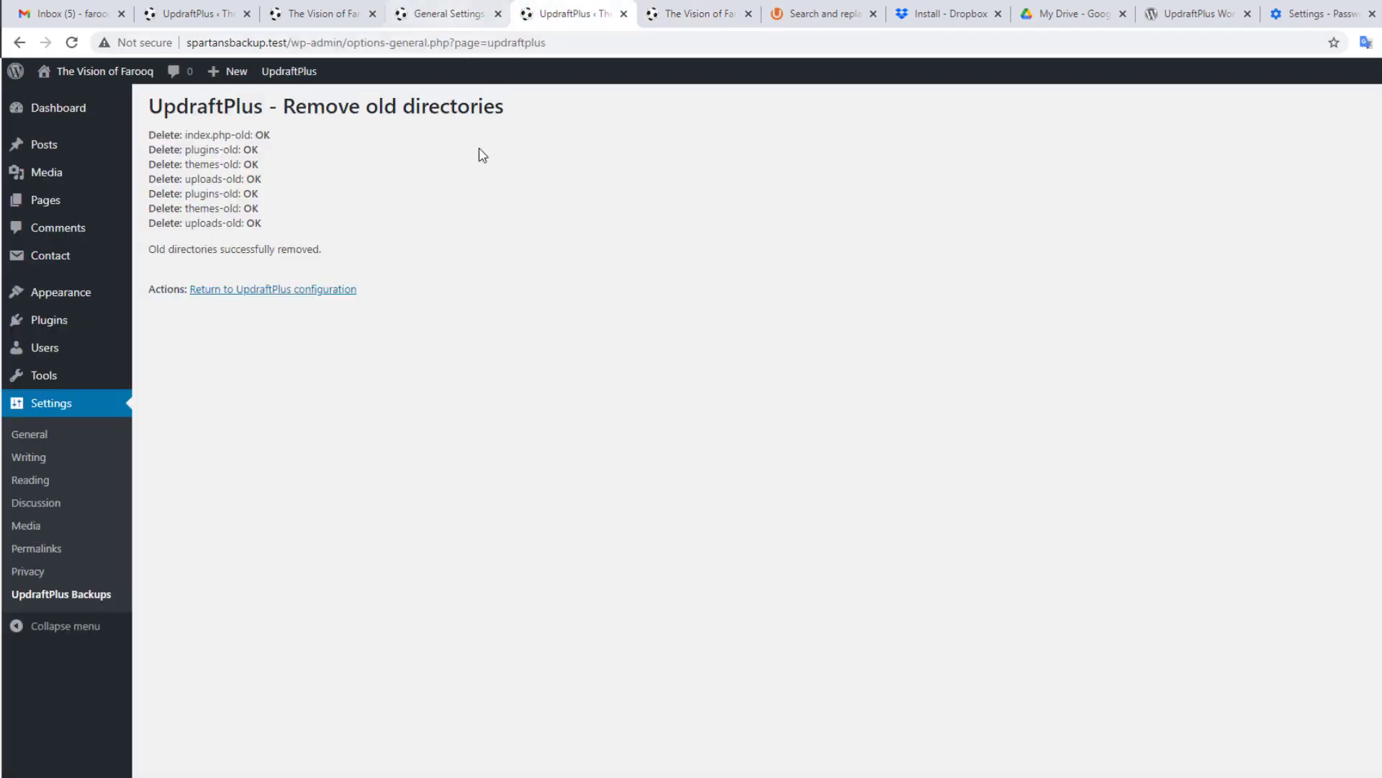
pyautogui.moveTo(59, 325)
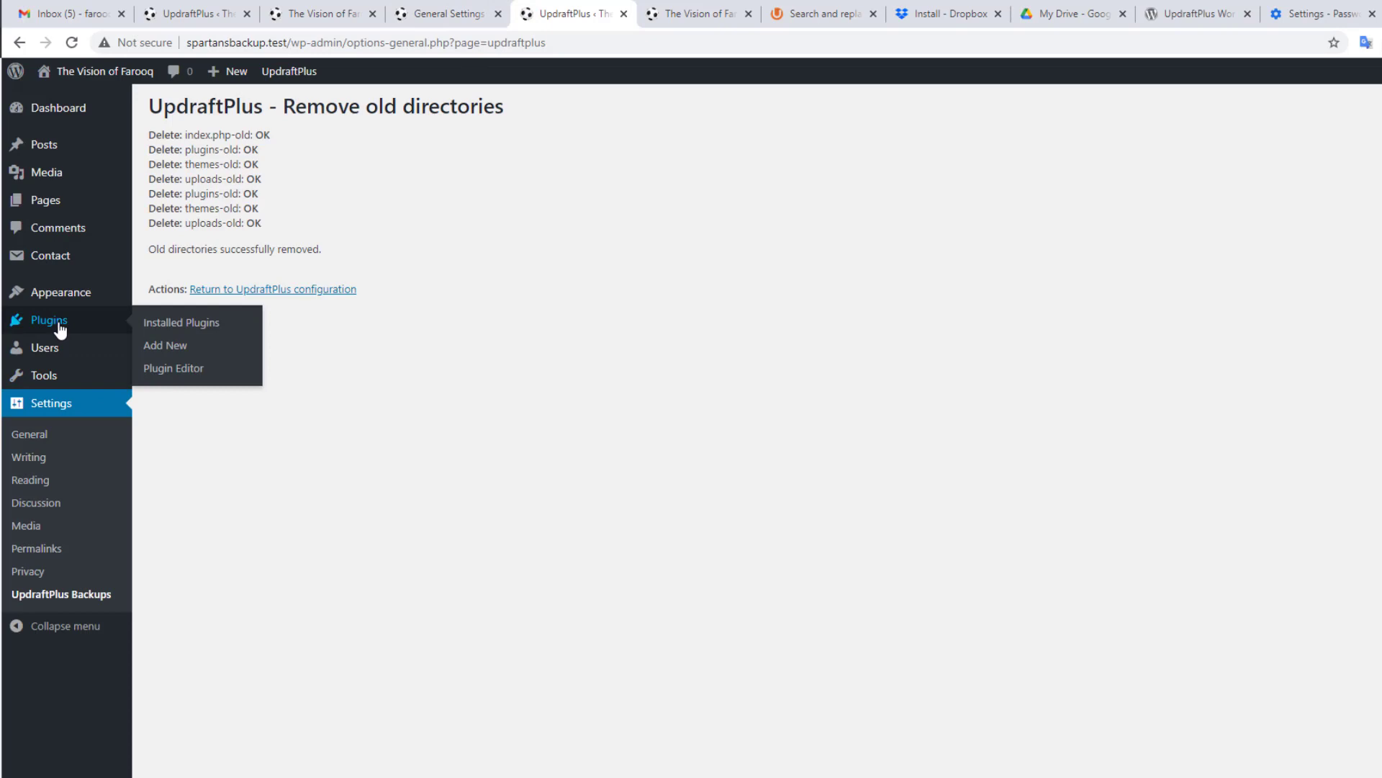
pyautogui.click(172, 358)
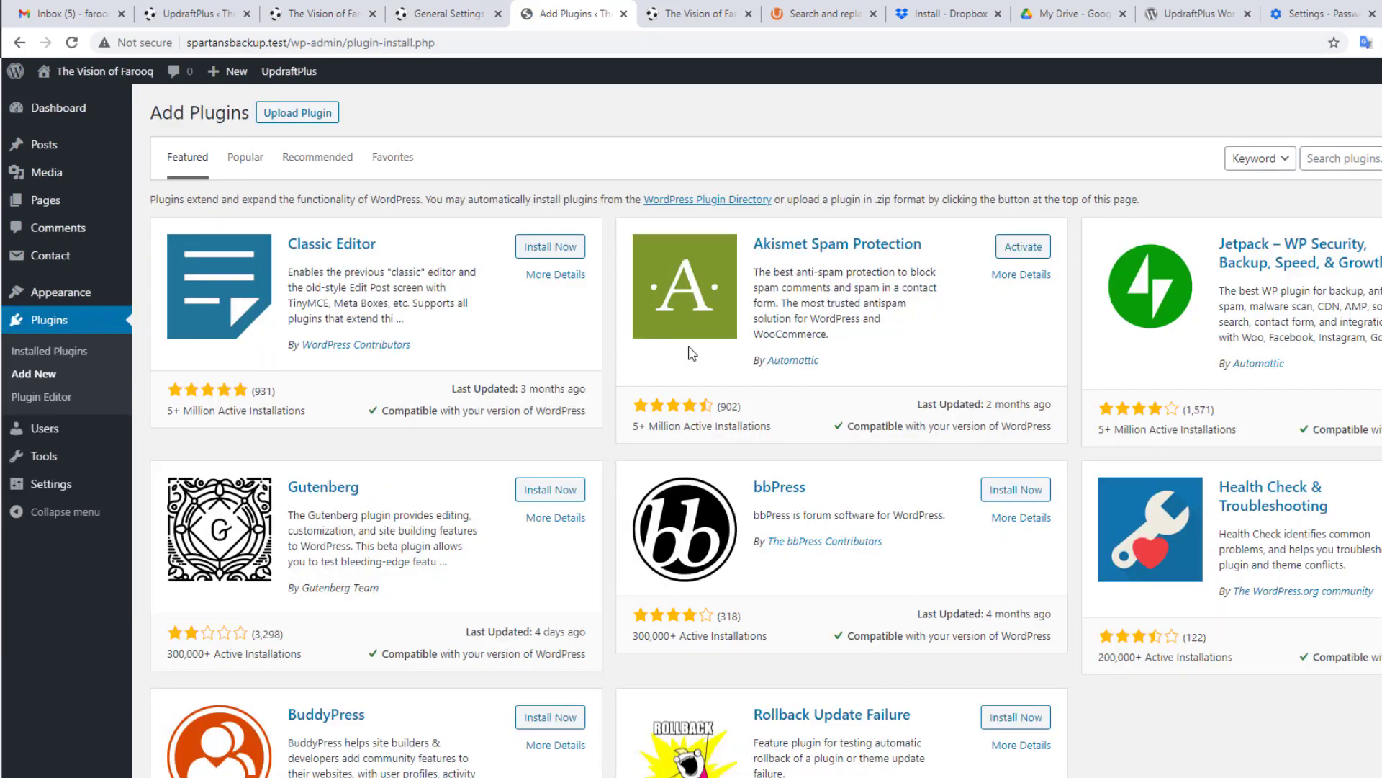
pyautogui.click(1360, 158)
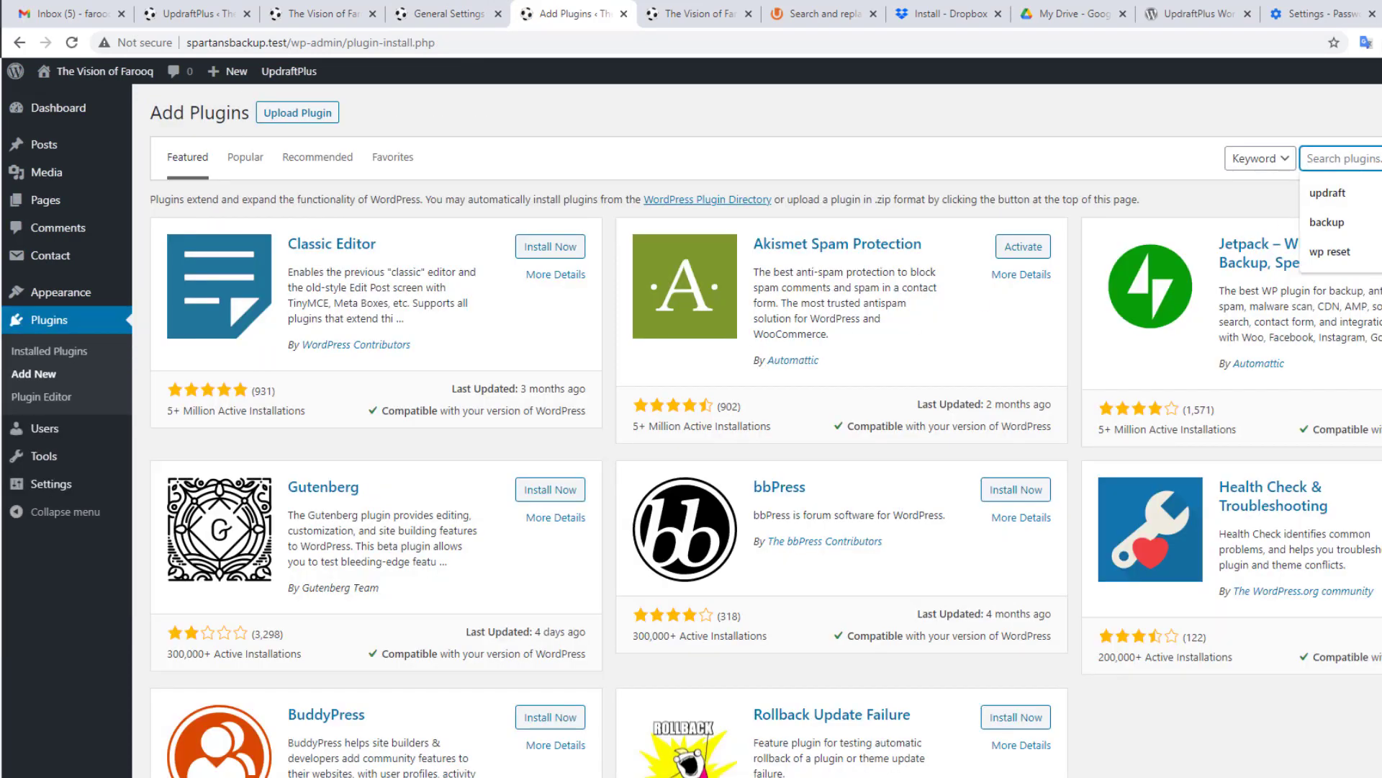
pyautogui.write('blue velvet')
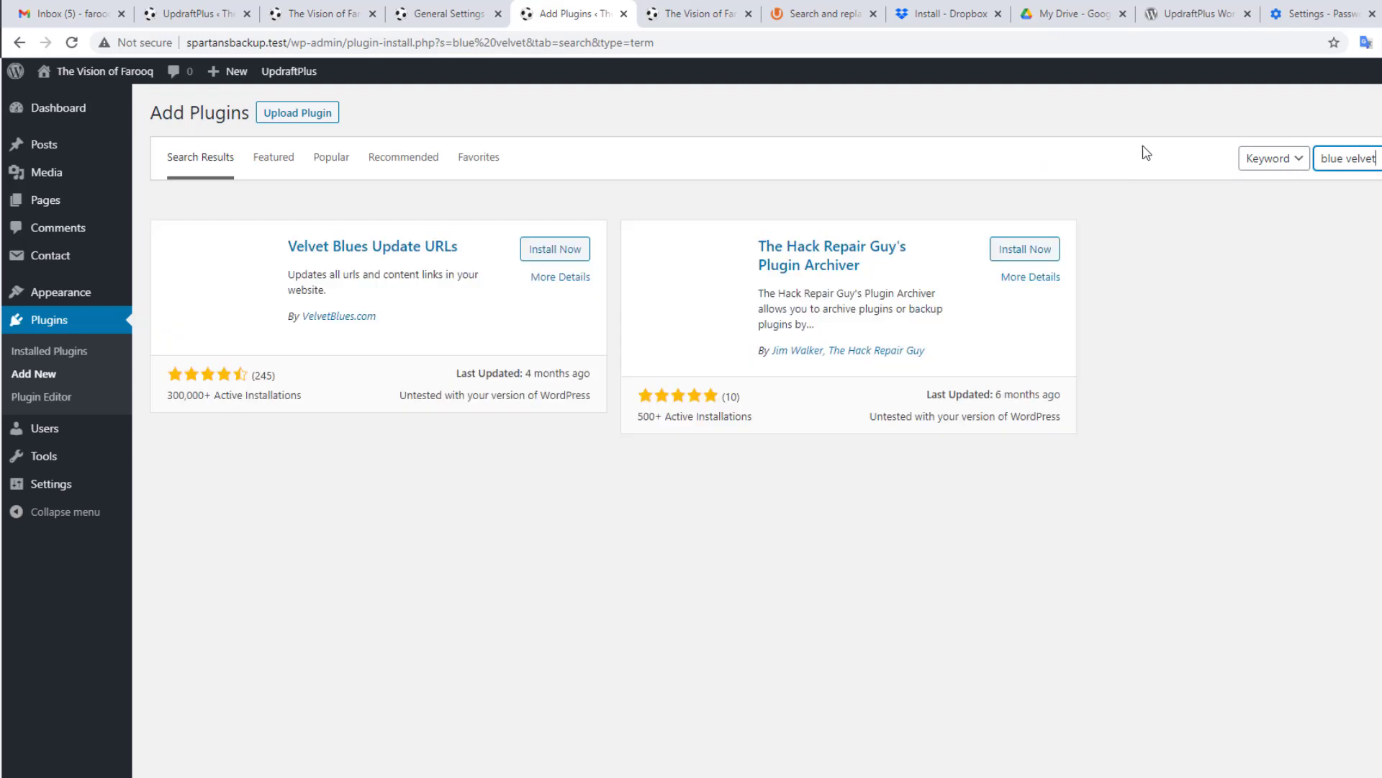
# Step: Install and activate the Velvet Blues Update URLs plugin
pyautogui.click(550, 252)
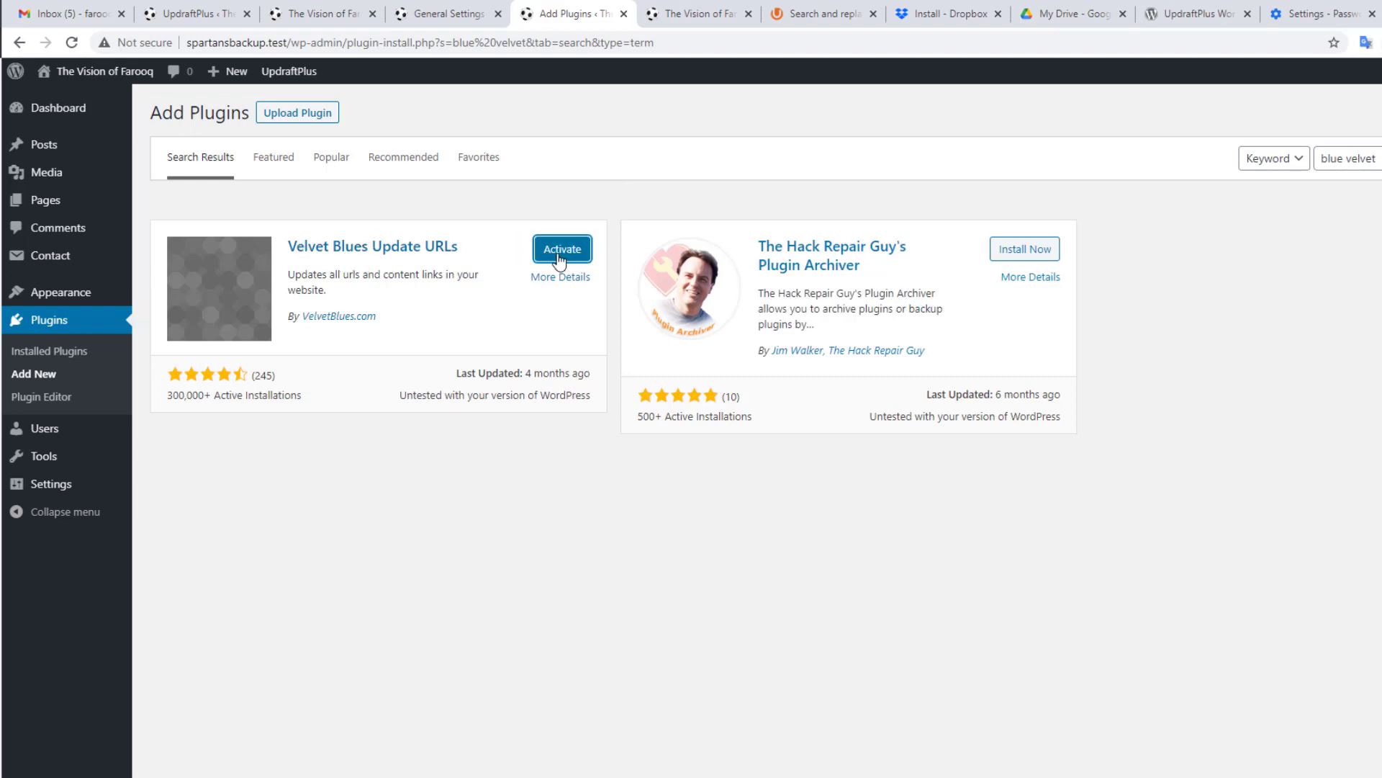
pyautogui.click(559, 256)
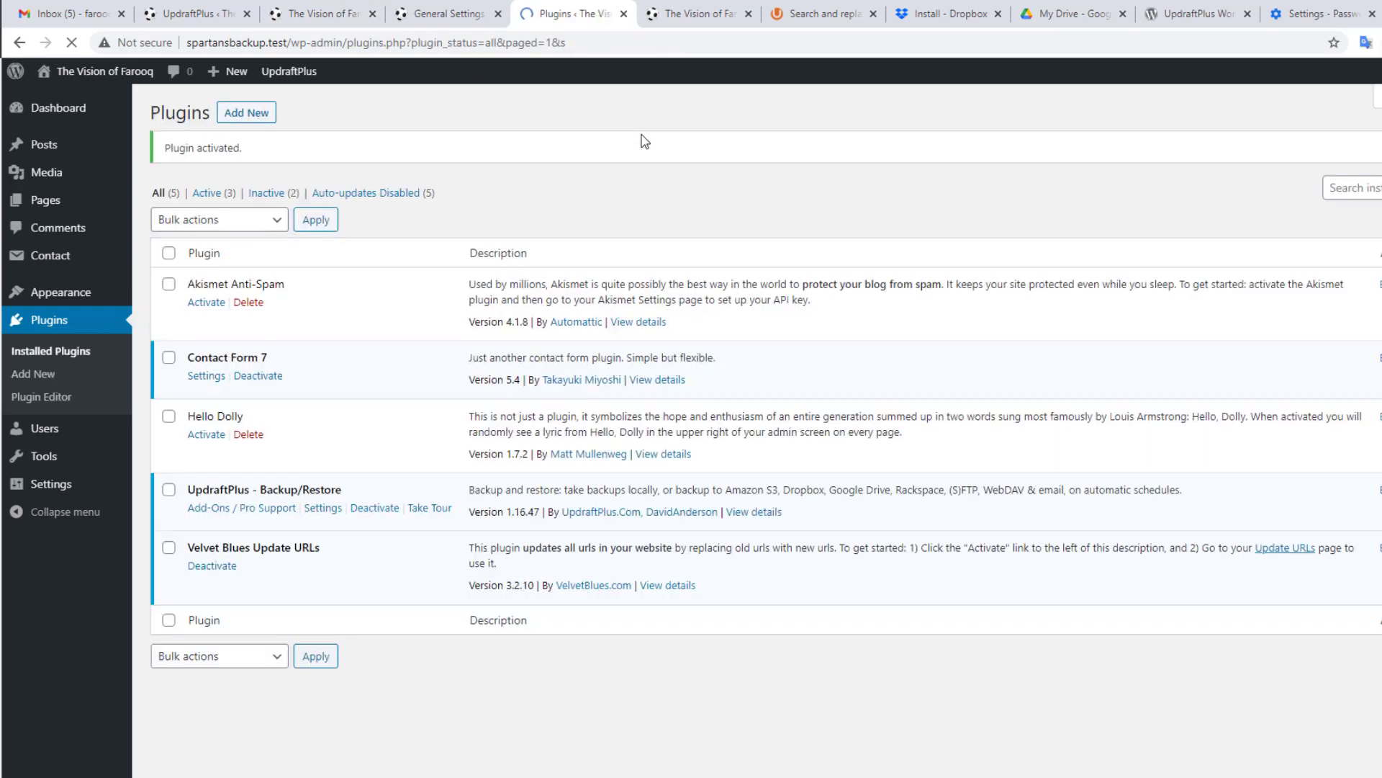
pyautogui.moveTo(75, 464)
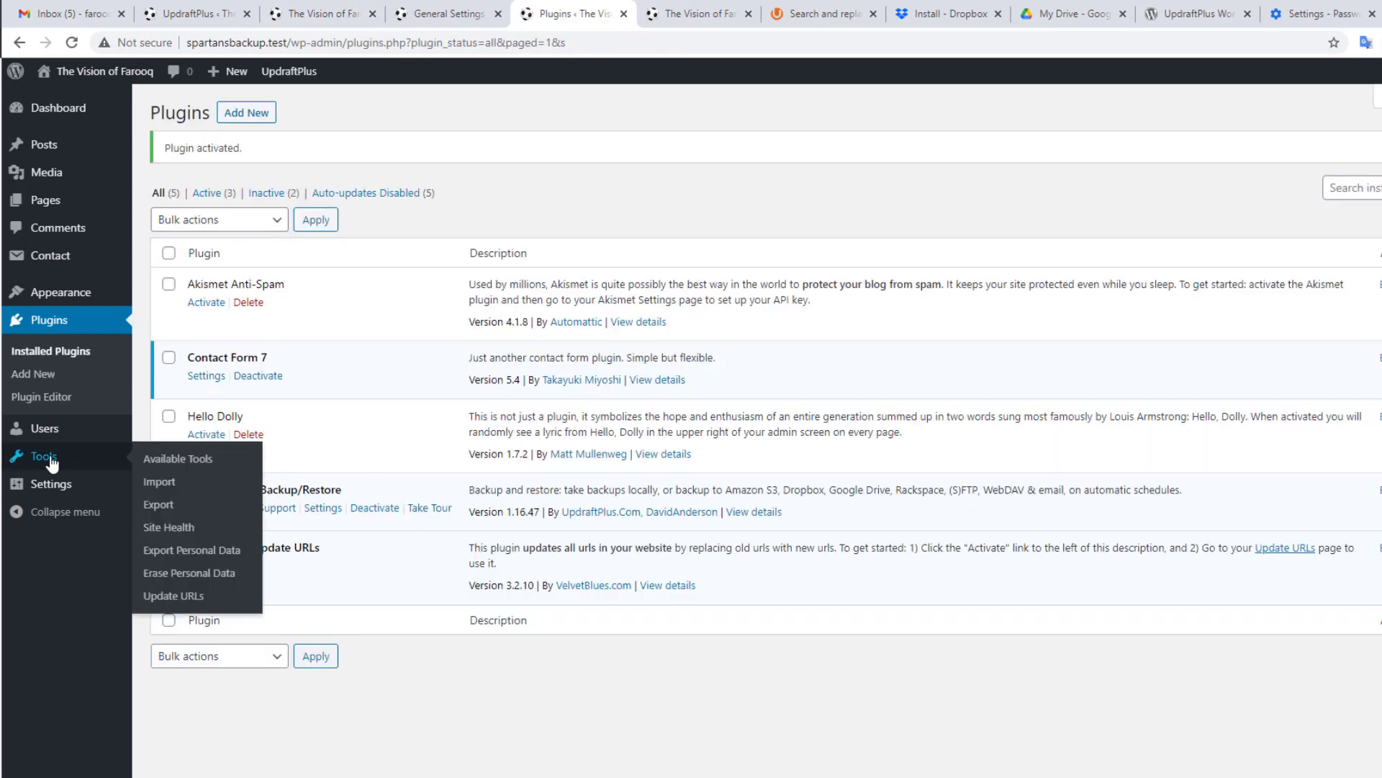
pyautogui.click(178, 600)
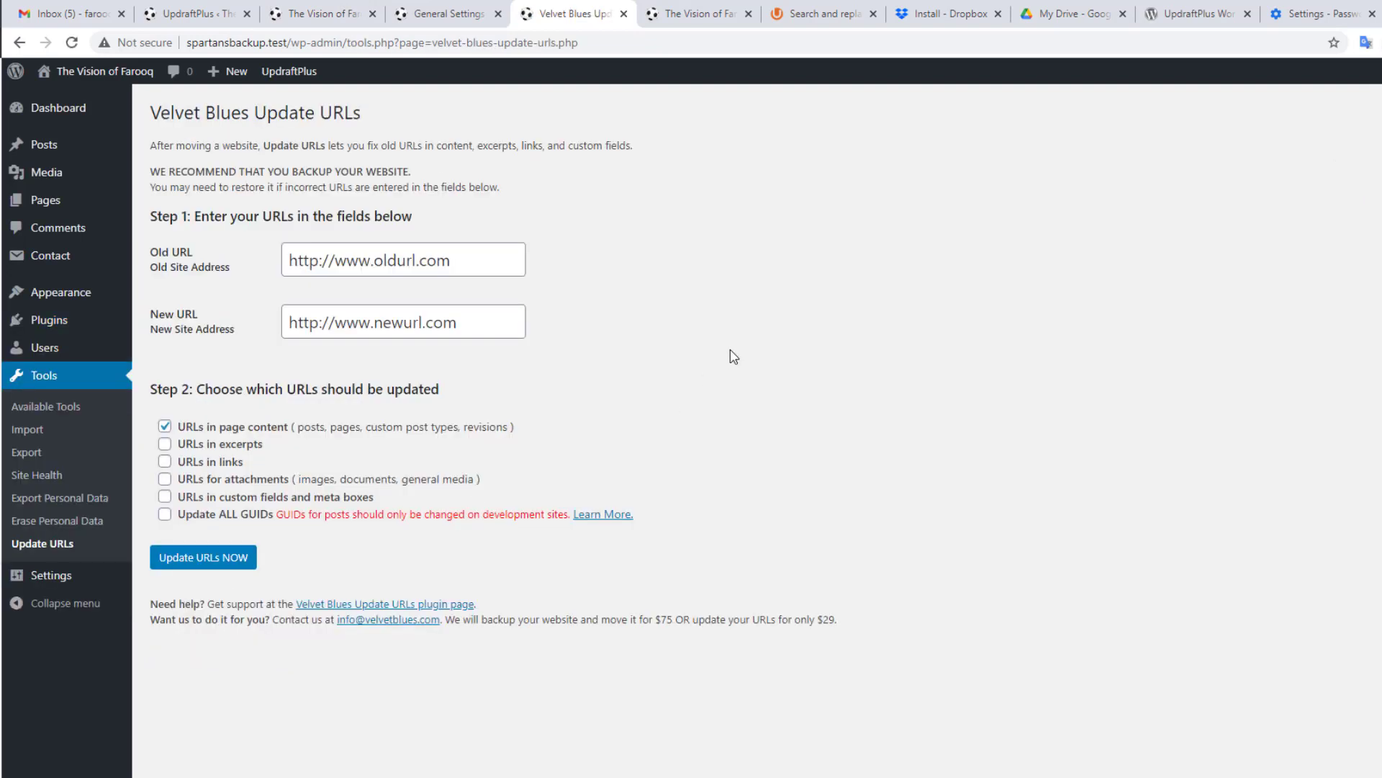
pyautogui.click(293, 18)
pyautogui.click(152, 44)
pyautogui.hotkey('ctrl', 'c')
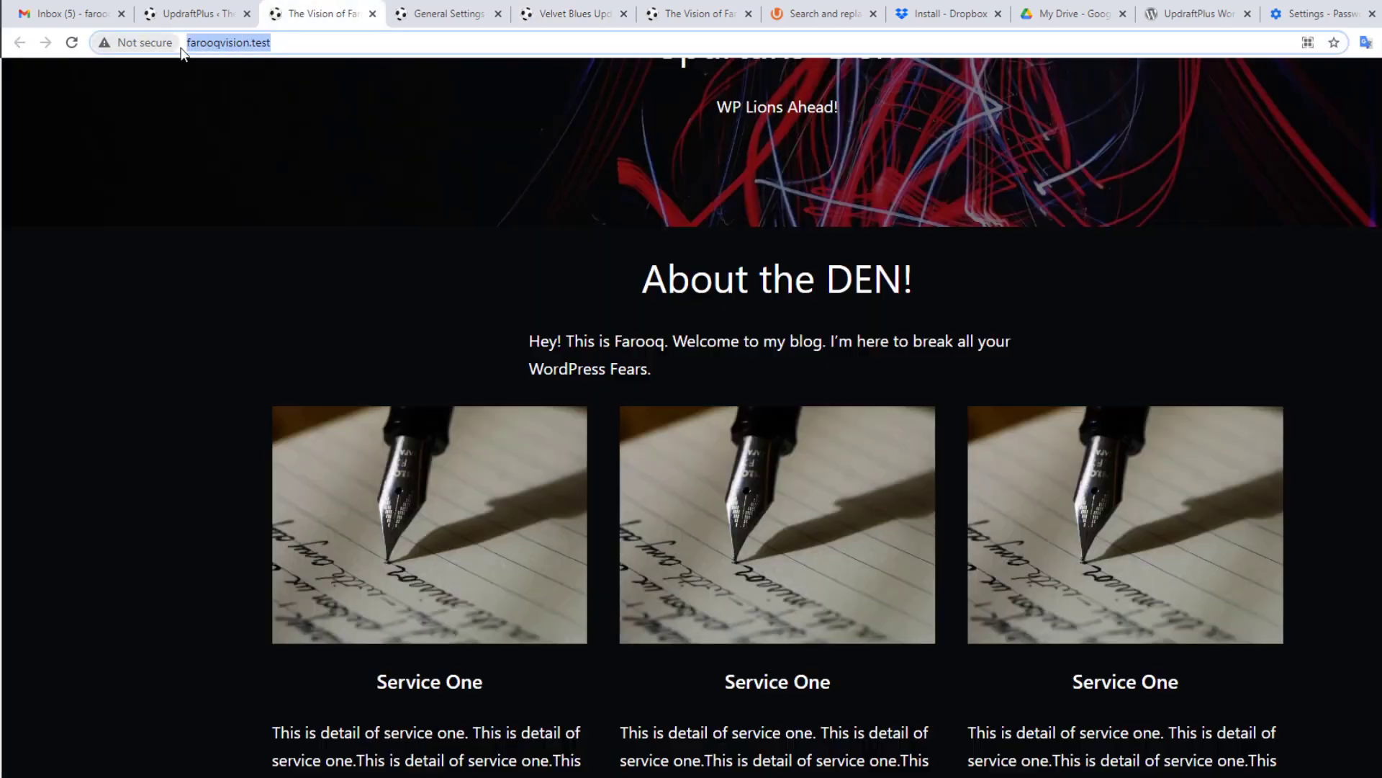
pyautogui.click(589, 14)
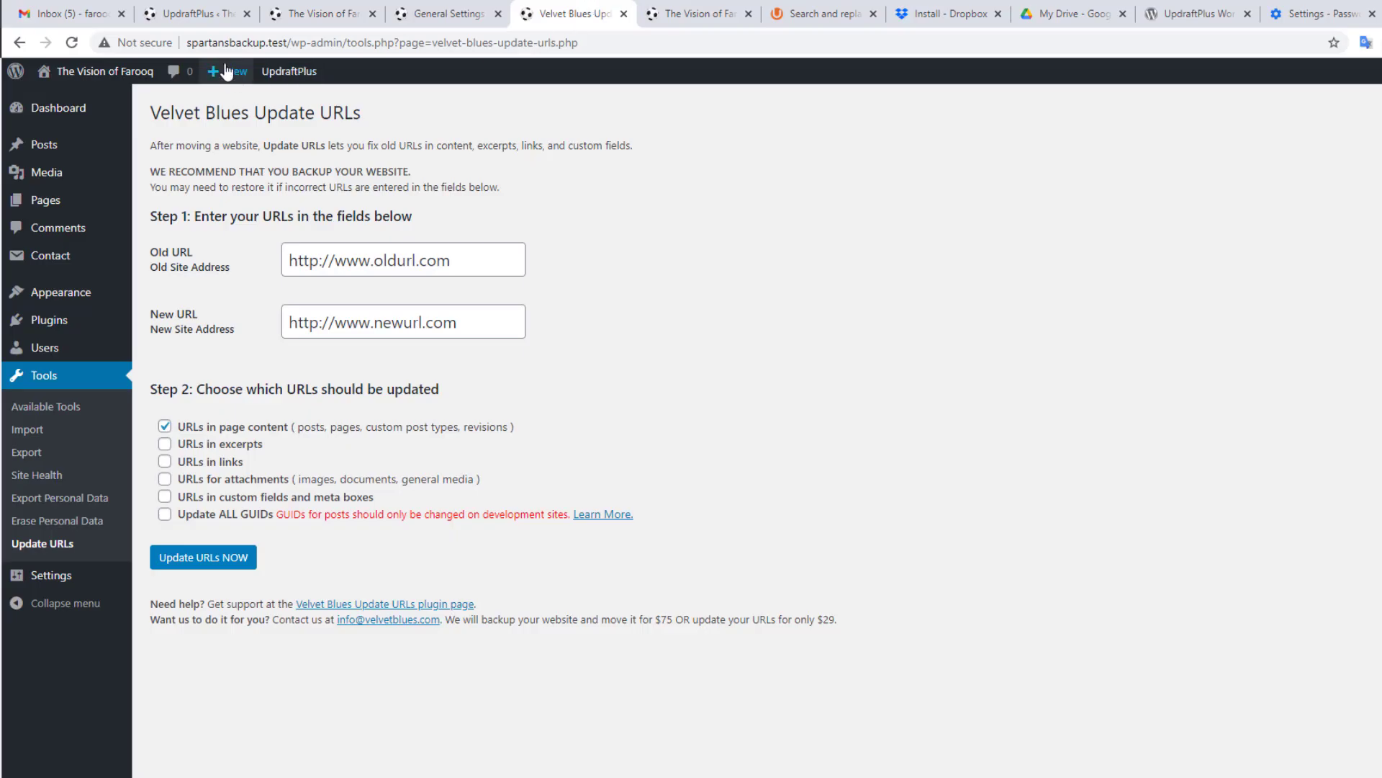
pyautogui.click(430, 253)
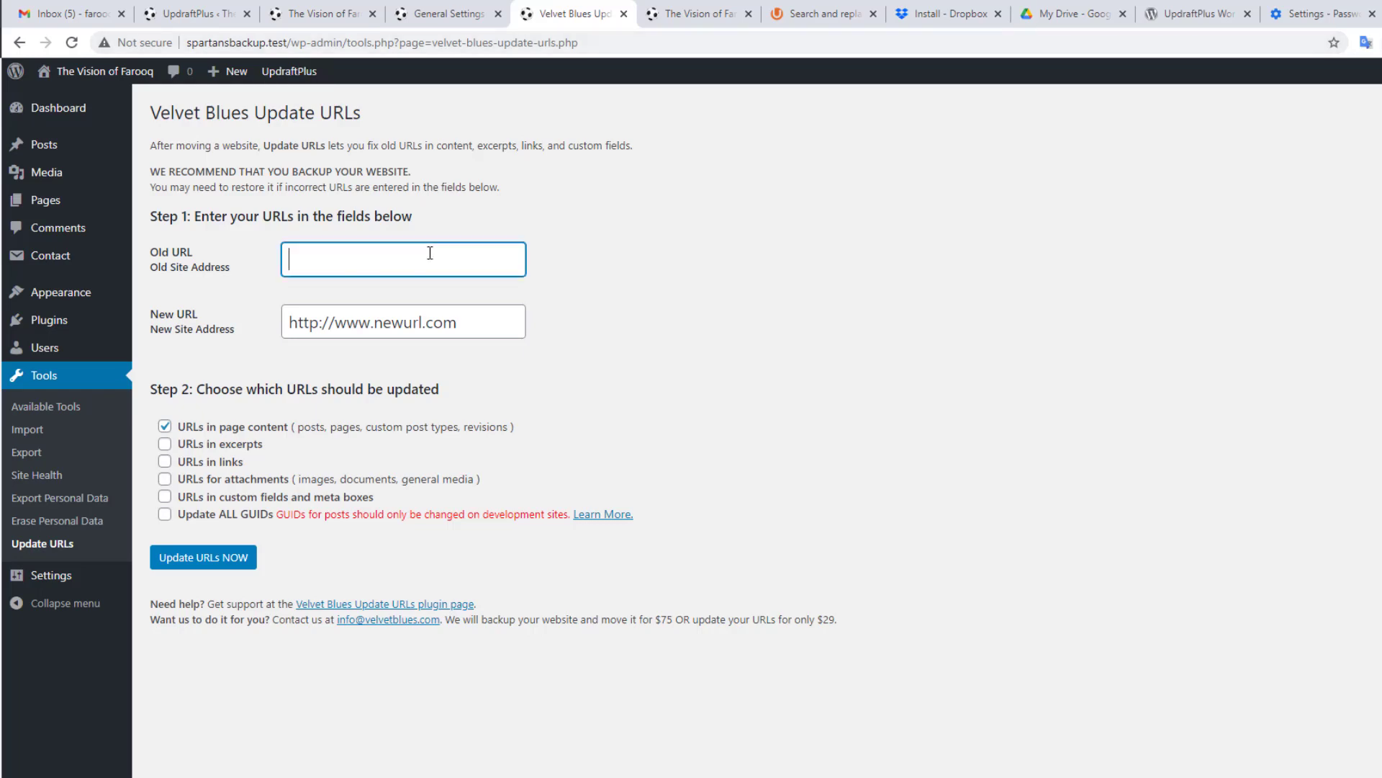
pyautogui.hotkey('ctrl', 'v')
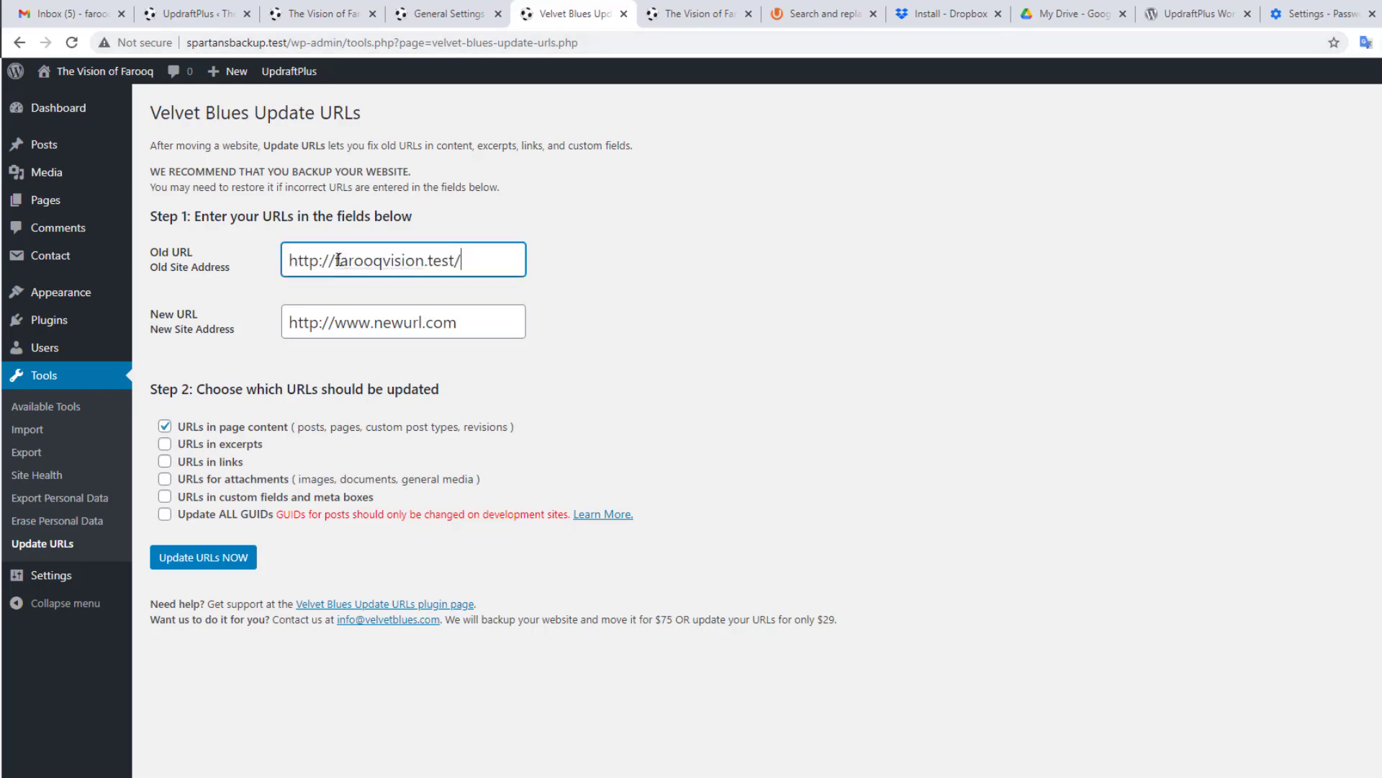
pyautogui.moveTo(338, 260); pyautogui.dragTo(244, 255)
pyautogui.press('BackSpace')
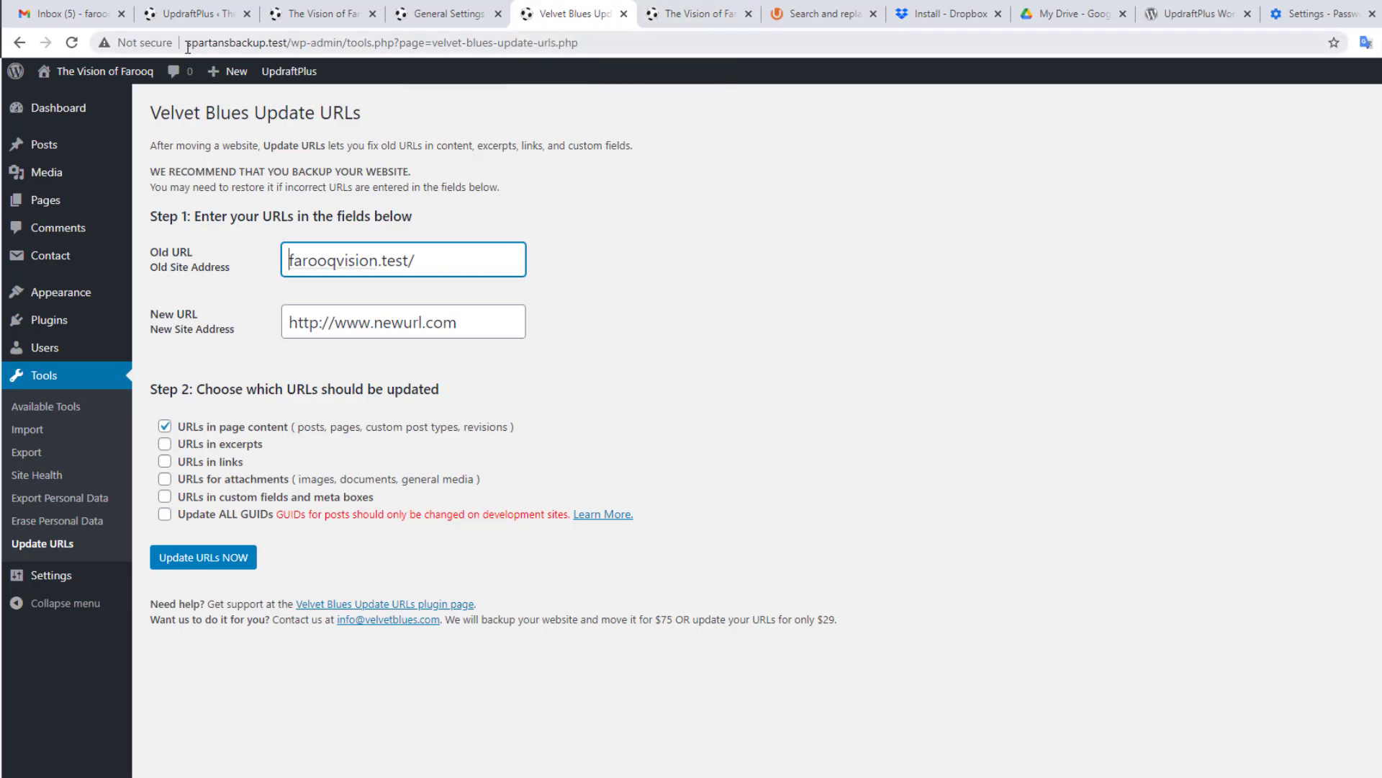
pyautogui.moveTo(188, 45); pyautogui.dragTo(283, 43)
pyautogui.hotkey('ctrl', 'c')
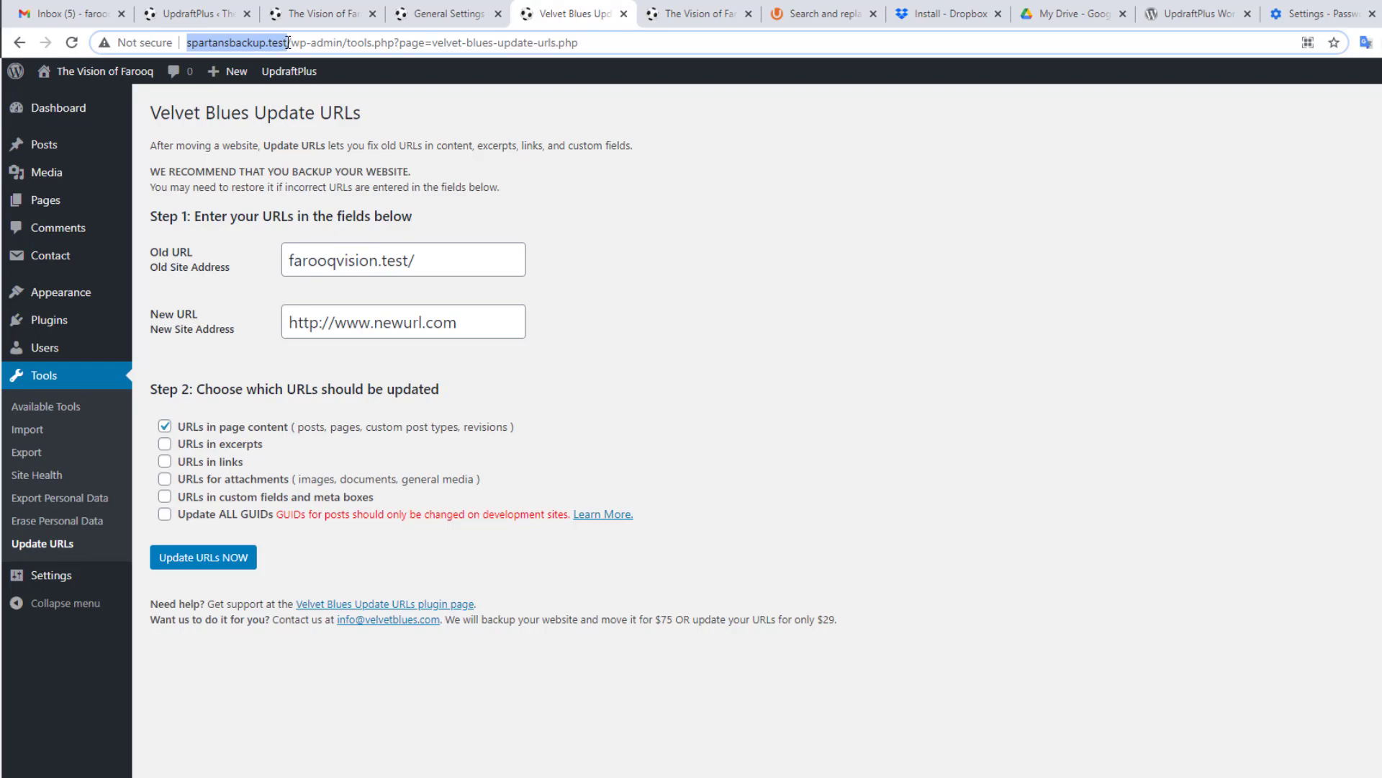
pyautogui.click(475, 331)
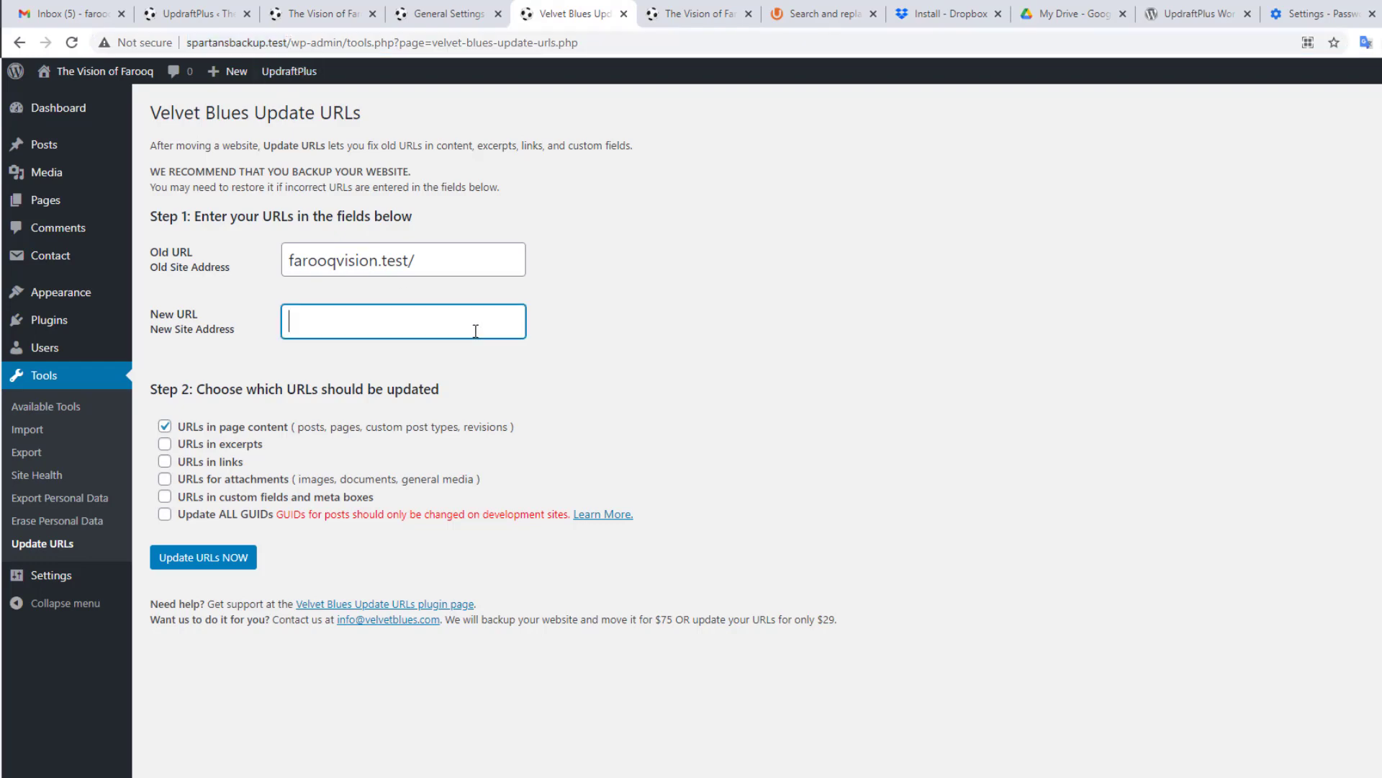
pyautogui.hotkey('ctrl', 'v')
pyautogui.moveTo(334, 321); pyautogui.dragTo(228, 317)
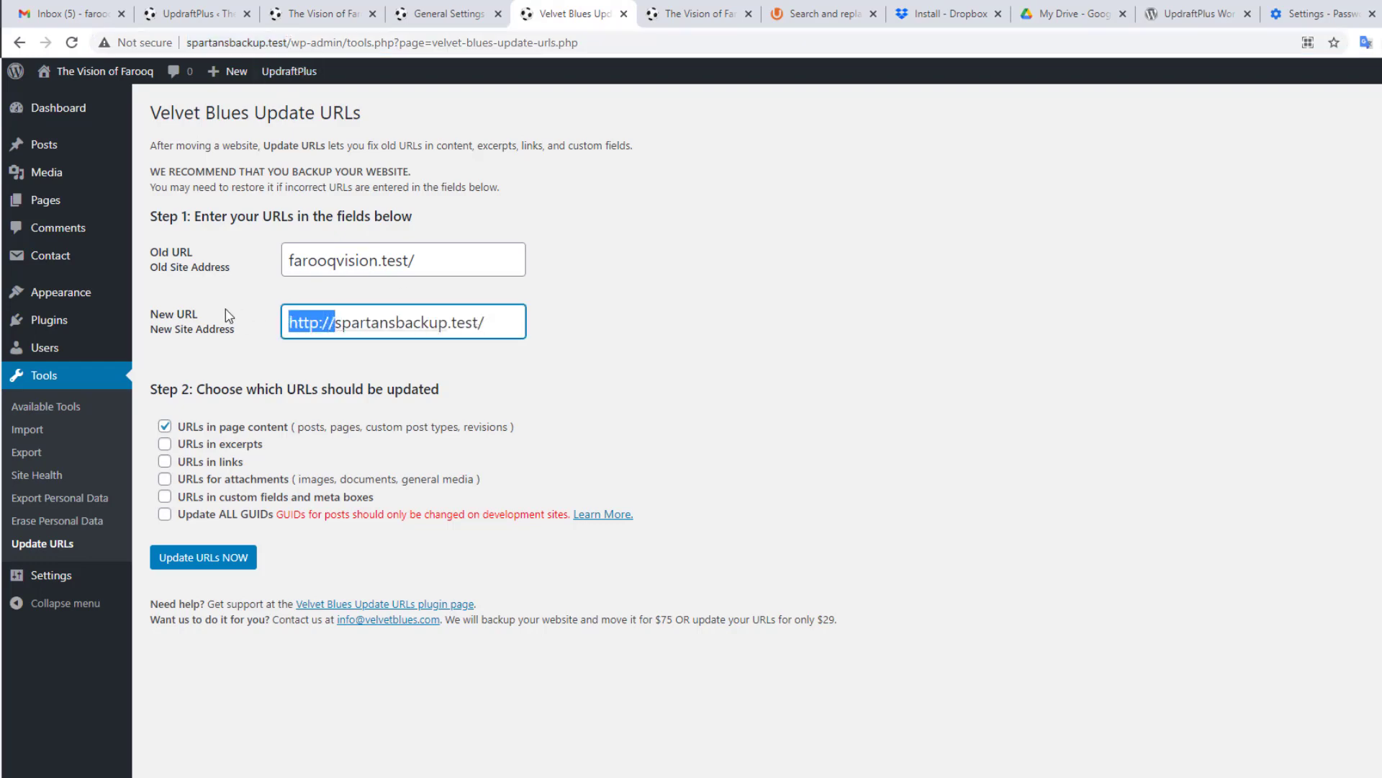
pyautogui.press('BackSpace')
pyautogui.click(422, 262)
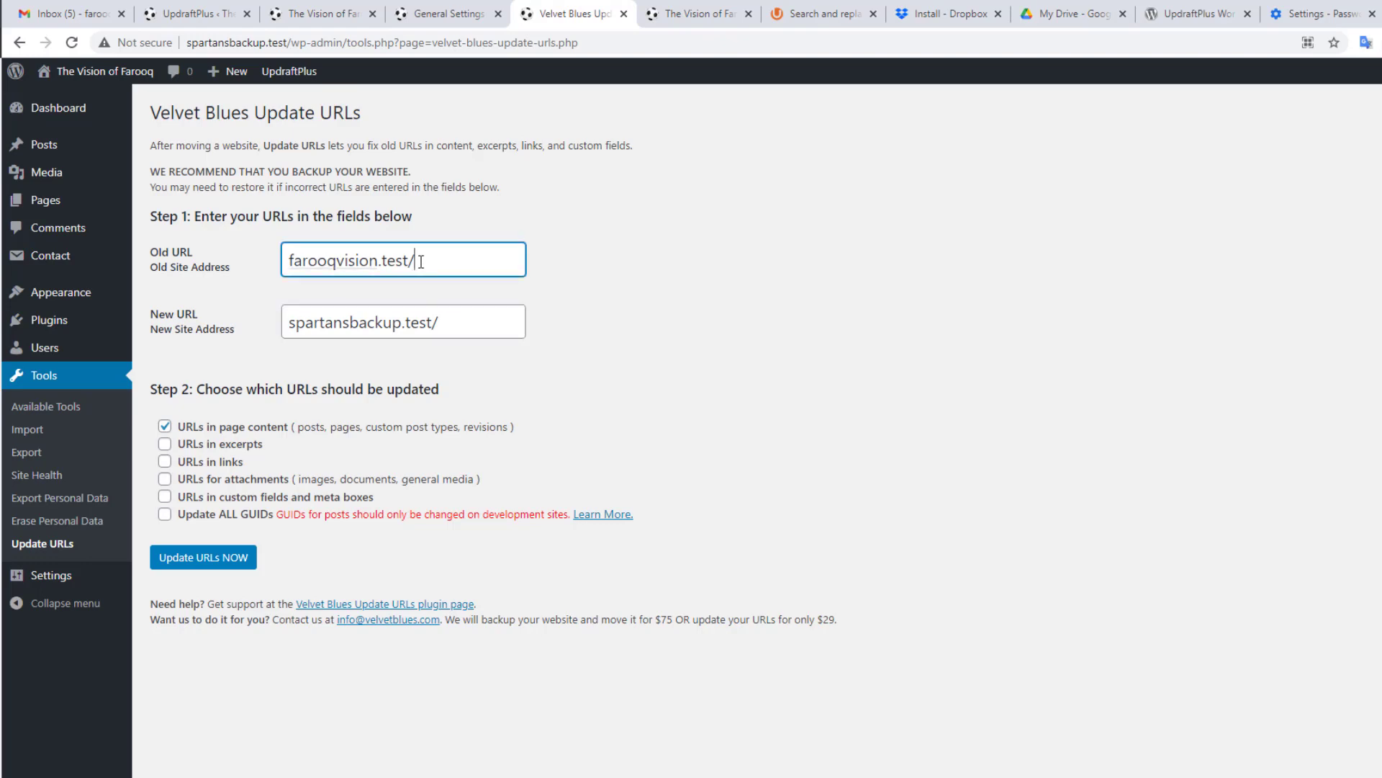
pyautogui.press('BackSpace')
pyautogui.write('/')
pyautogui.click(460, 329)
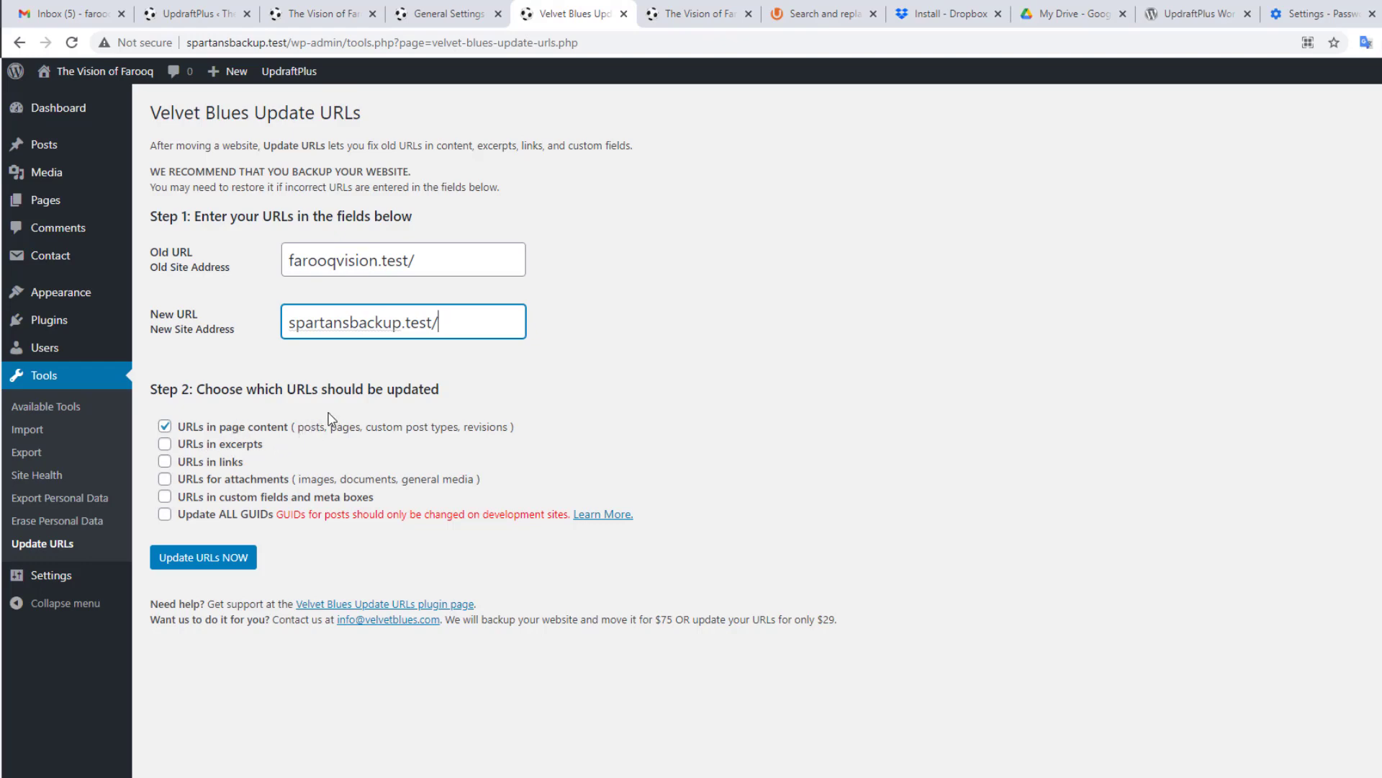
# Step: Include excerpts, links, attachments, custom fields and GUIDs, then run the URL update (64 content items updated)
pyautogui.click(165, 444)
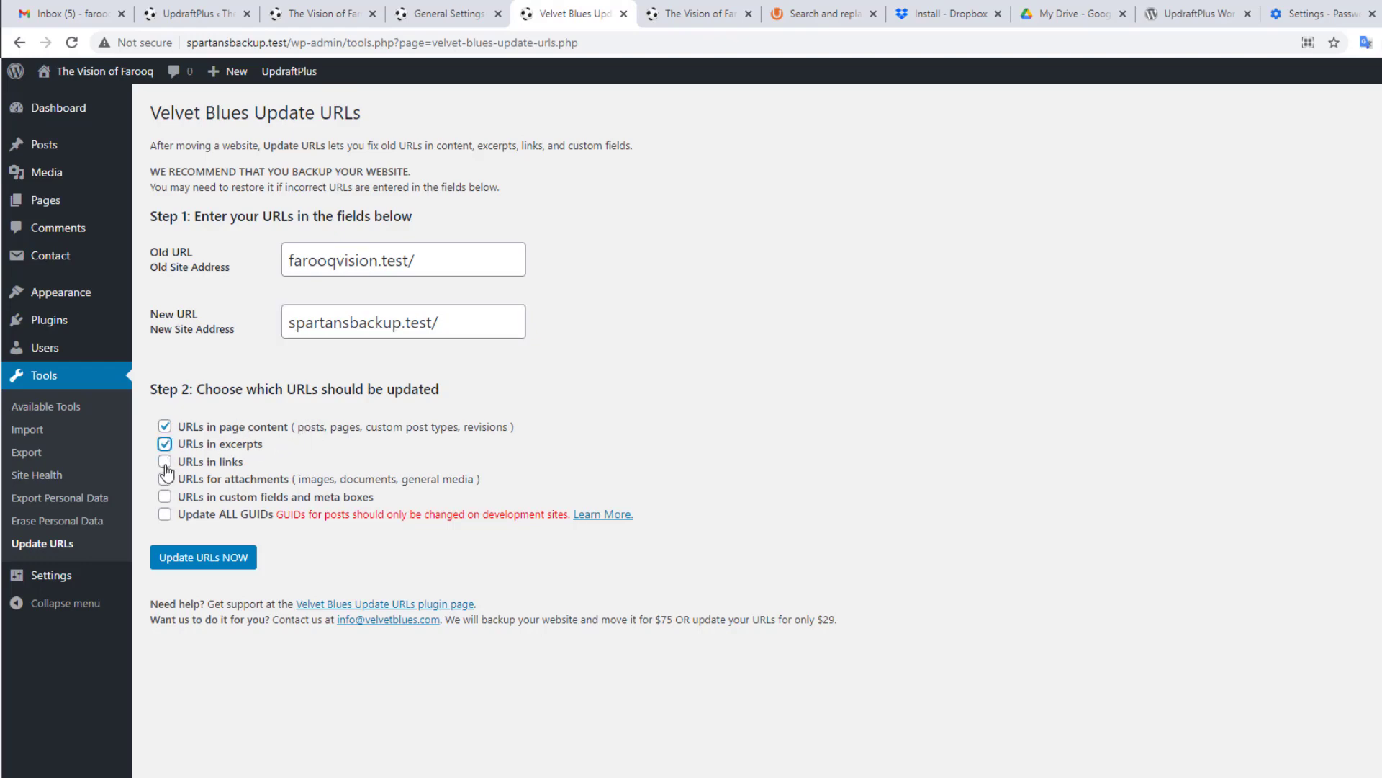
pyautogui.click(164, 462)
pyautogui.click(165, 478)
pyautogui.click(164, 496)
pyautogui.click(166, 514)
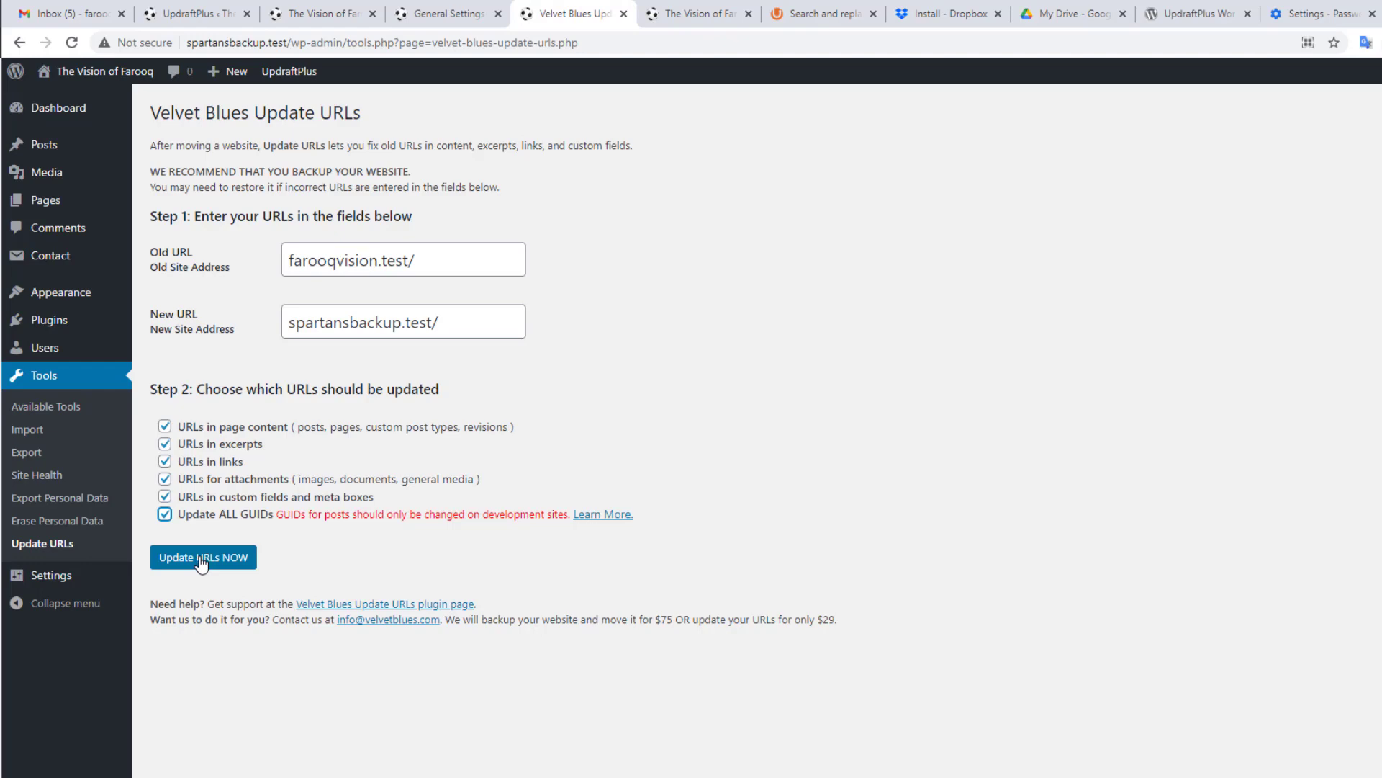
pyautogui.click(202, 559)
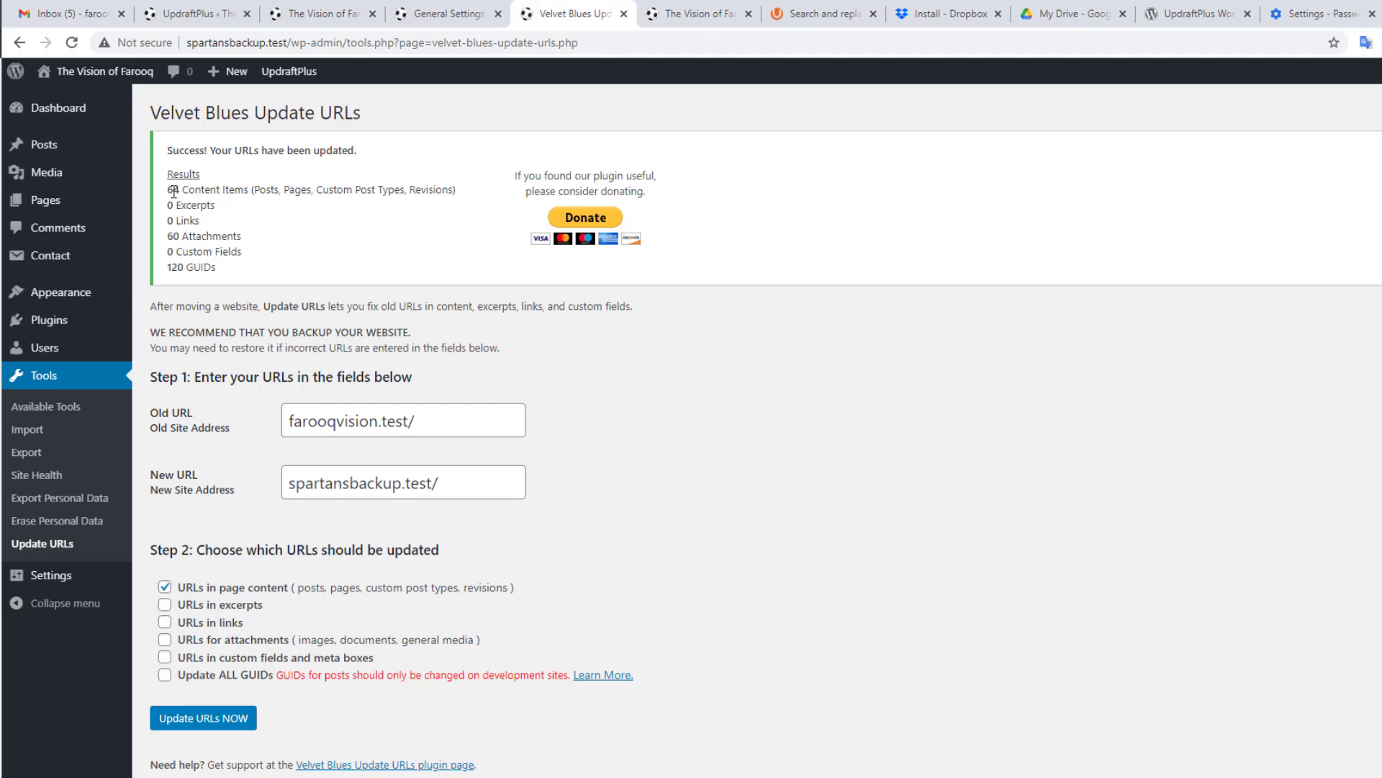
pyautogui.moveTo(167, 191); pyautogui.dragTo(264, 192)
# Step: Reload and scroll the spartansbackup.test front page to check it, then go back to General Settings
pyautogui.click(264, 192)
pyautogui.click(318, 12)
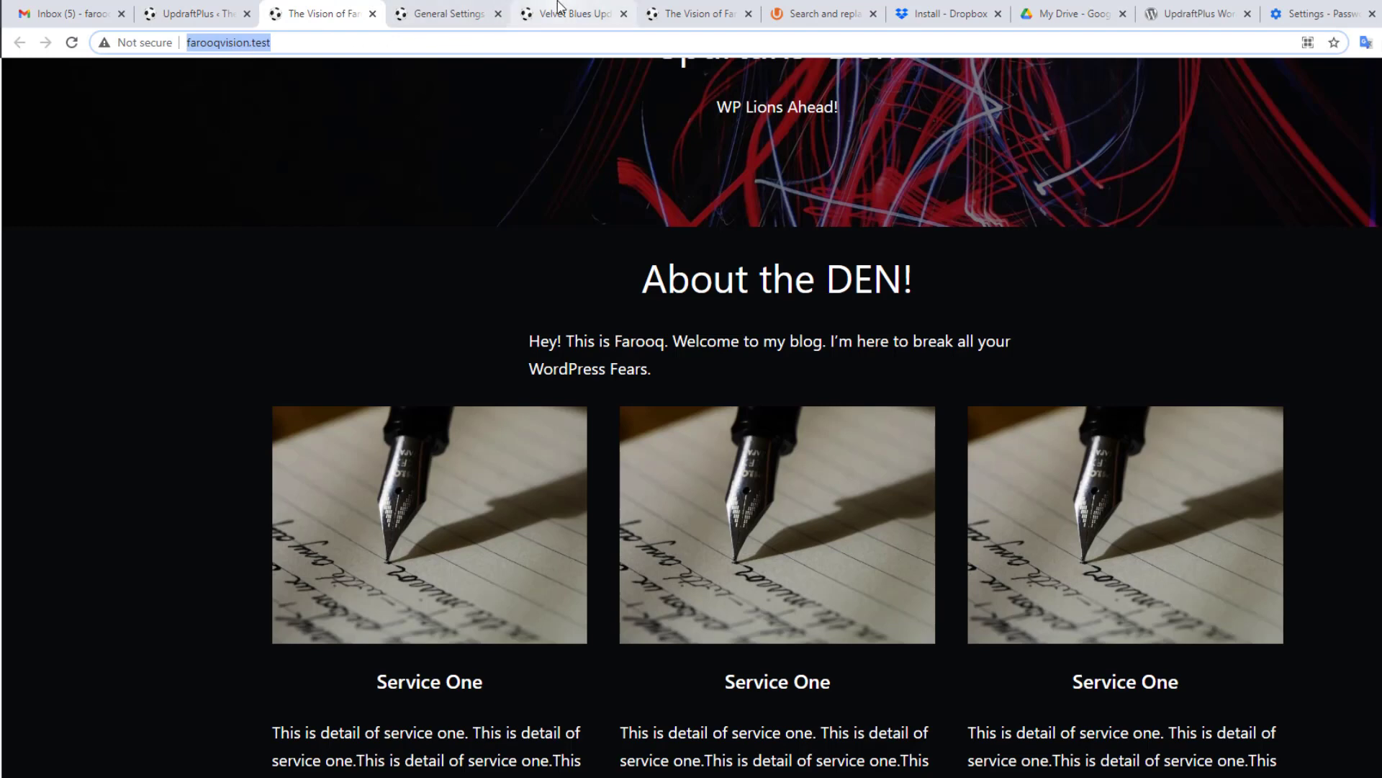
pyautogui.click(667, 10)
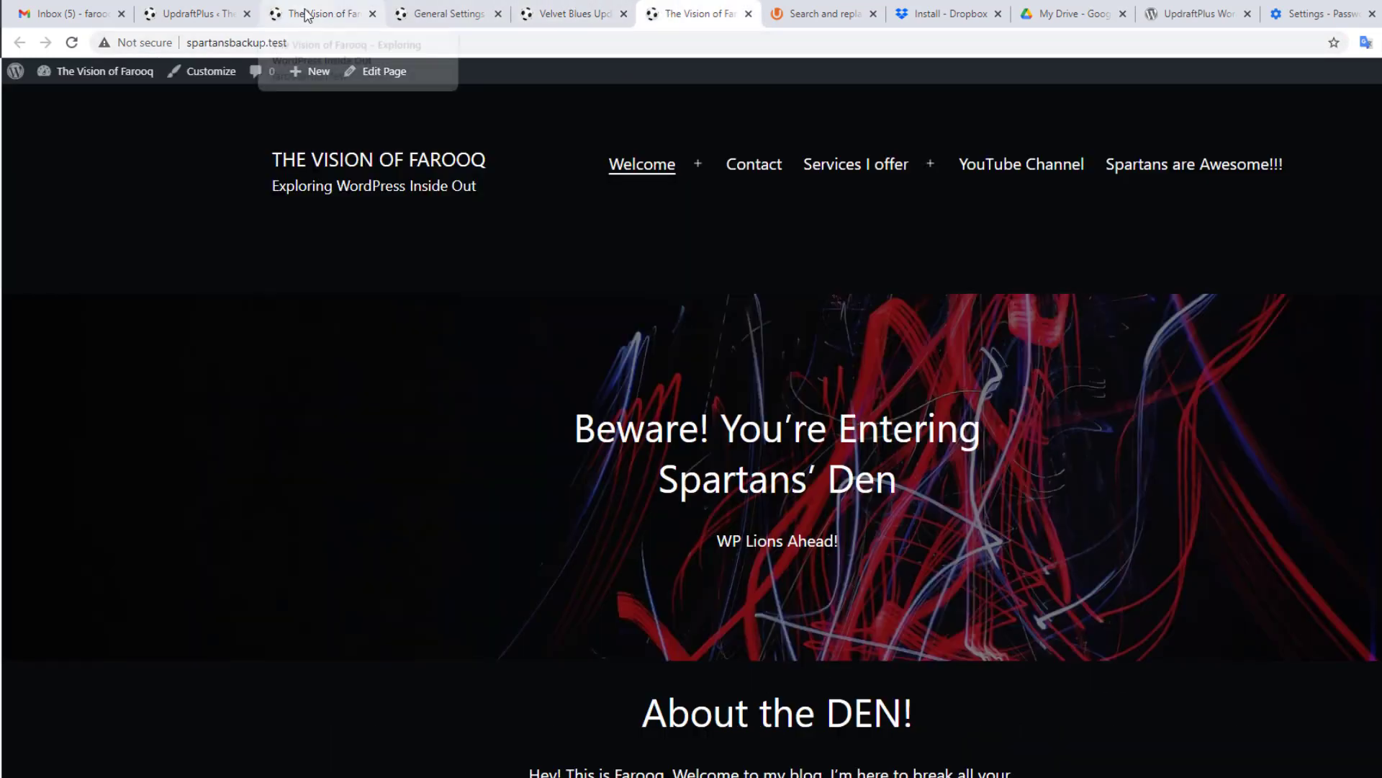
pyautogui.click(71, 43)
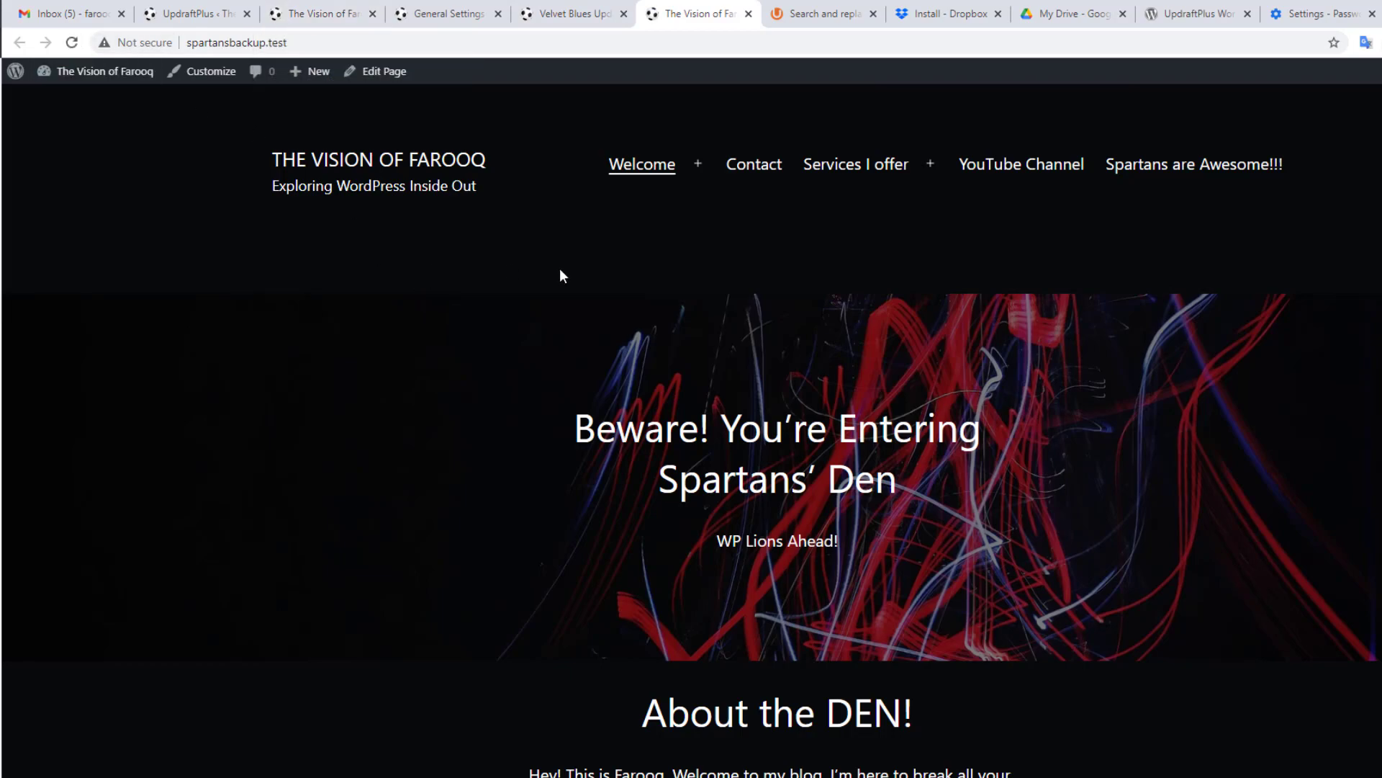
pyautogui.scroll(-10, 702, 274)
pyautogui.scroll(10, 702, 272)
pyautogui.click(448, 13)
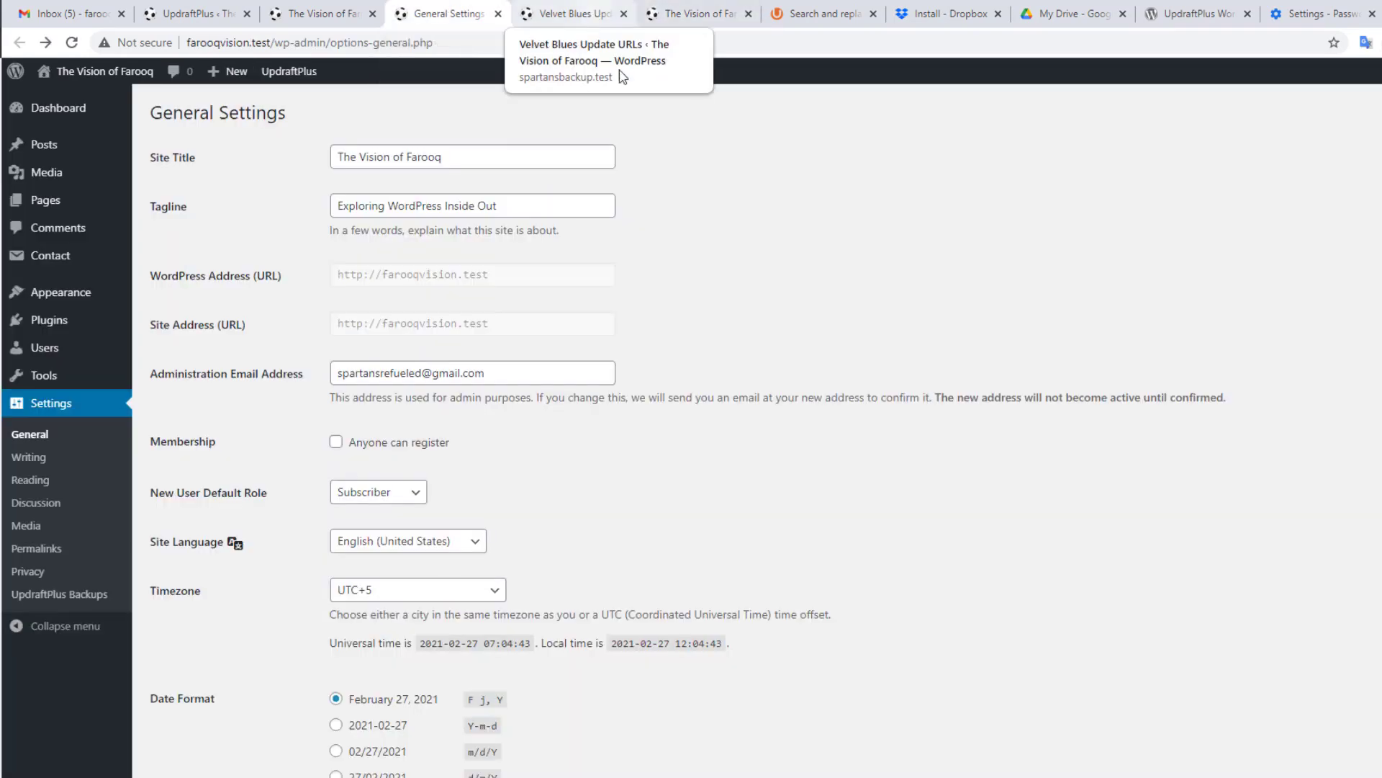
# Step: Run an UpdraftPlus Backup Now of database and files, then refresh the backups list
pyautogui.click(191, 13)
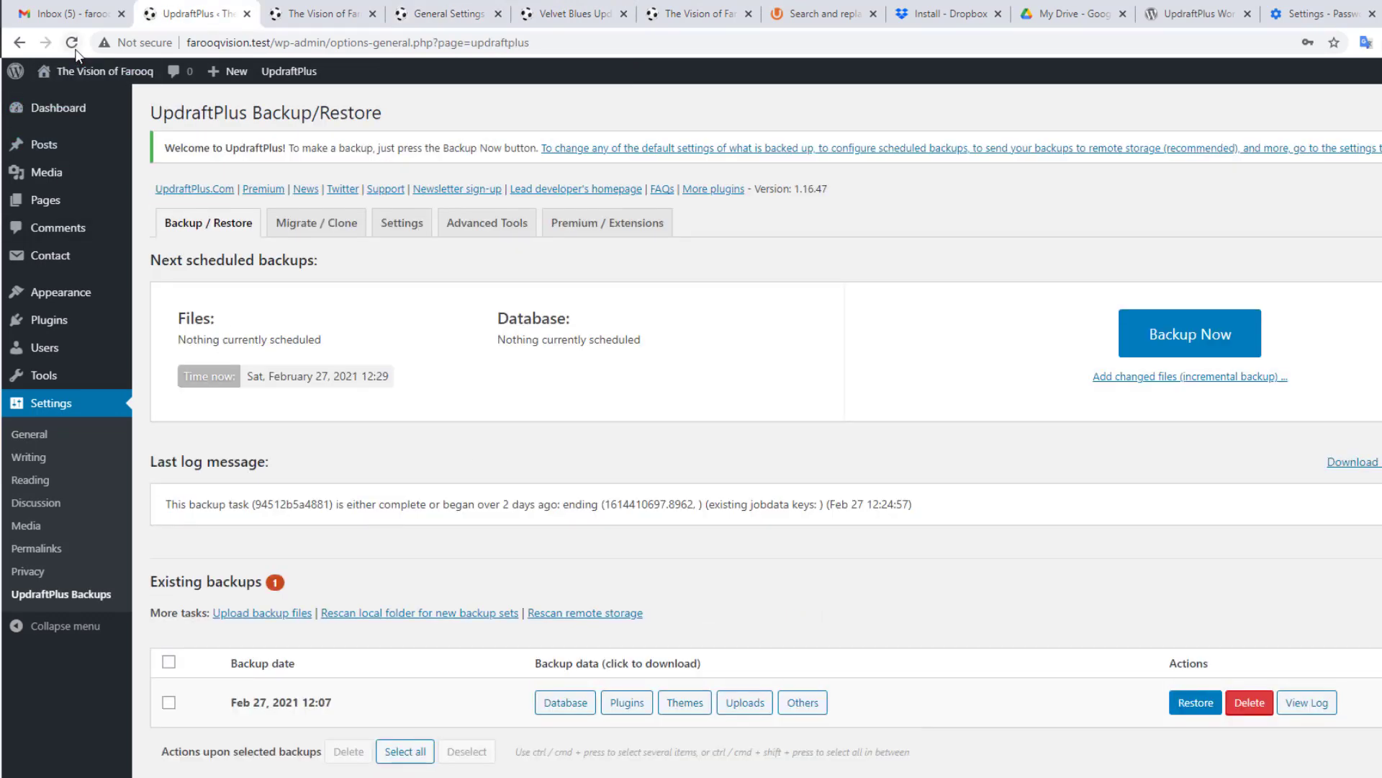
pyautogui.click(285, 70)
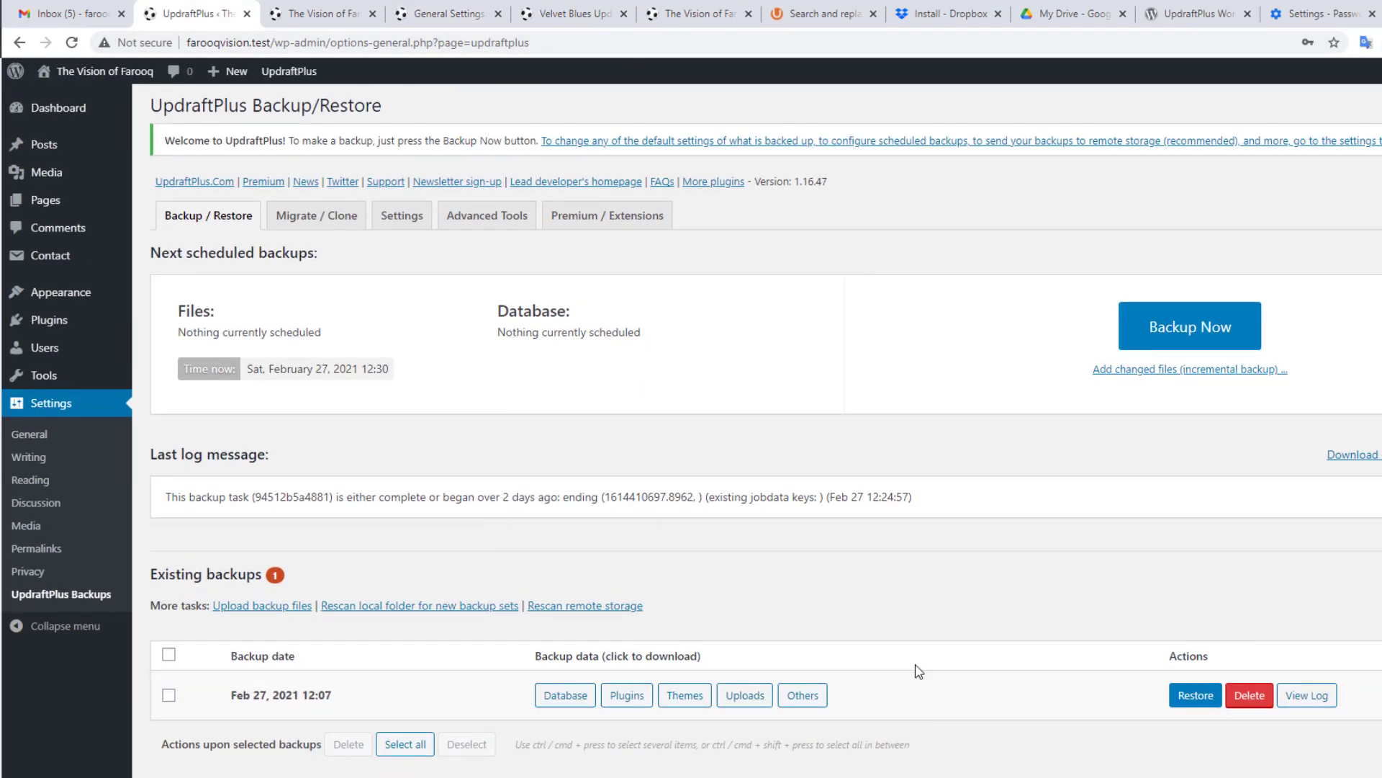
pyautogui.click(1179, 337)
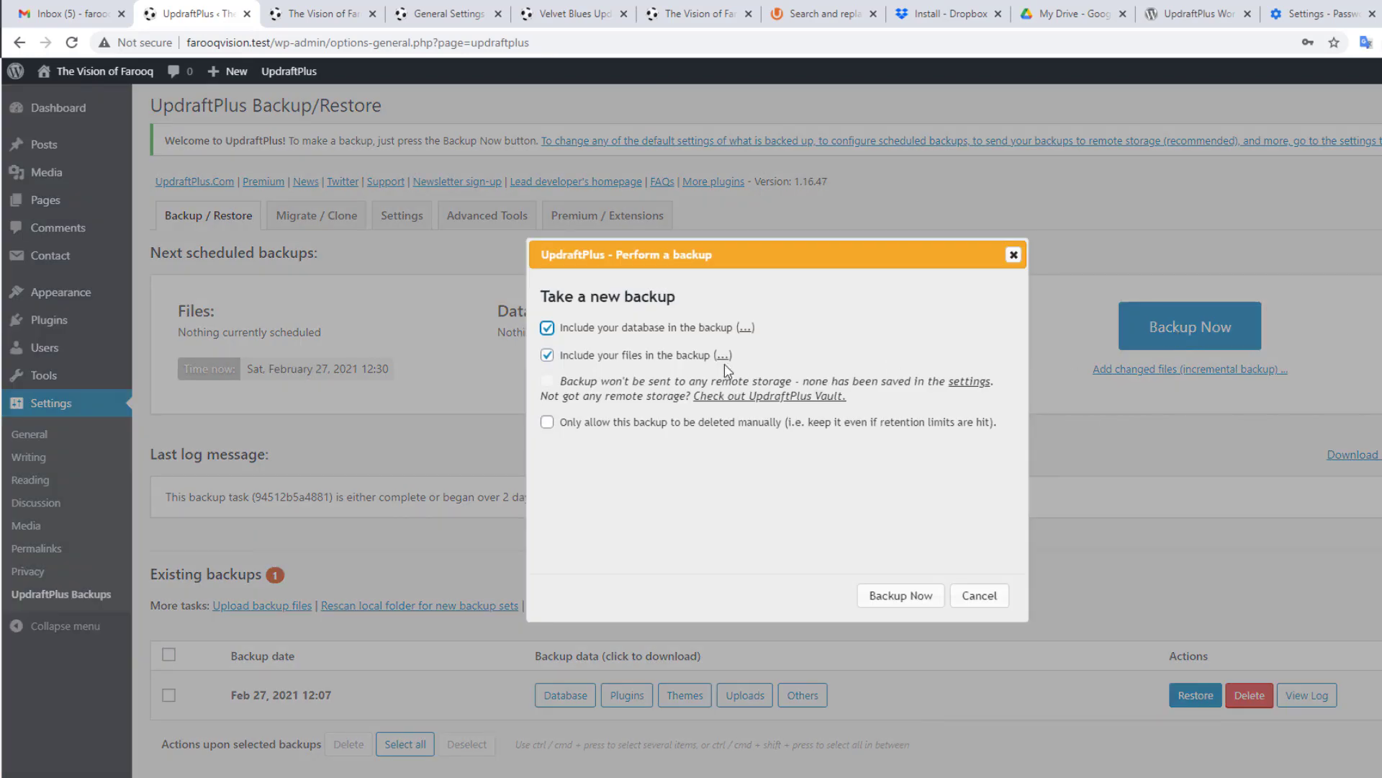
pyautogui.click(906, 597)
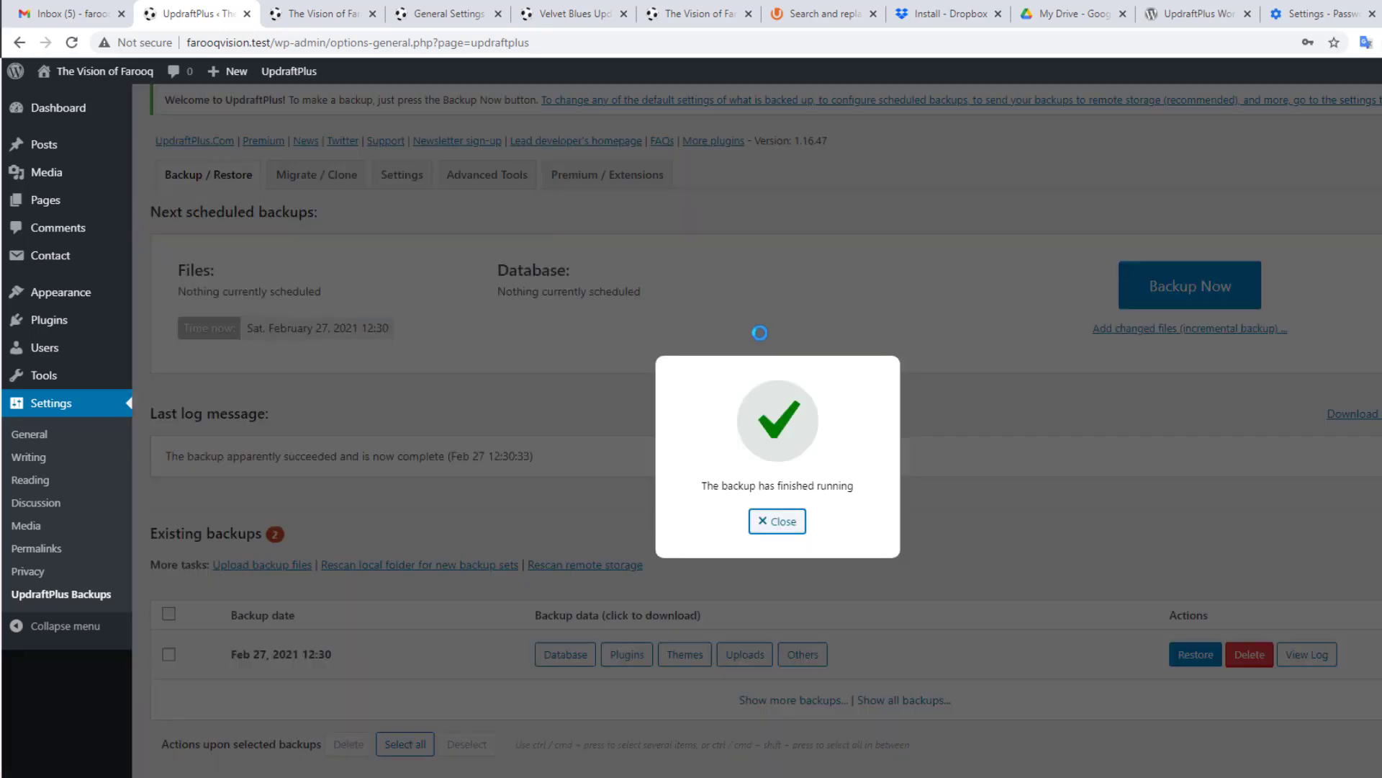
pyautogui.click(775, 529)
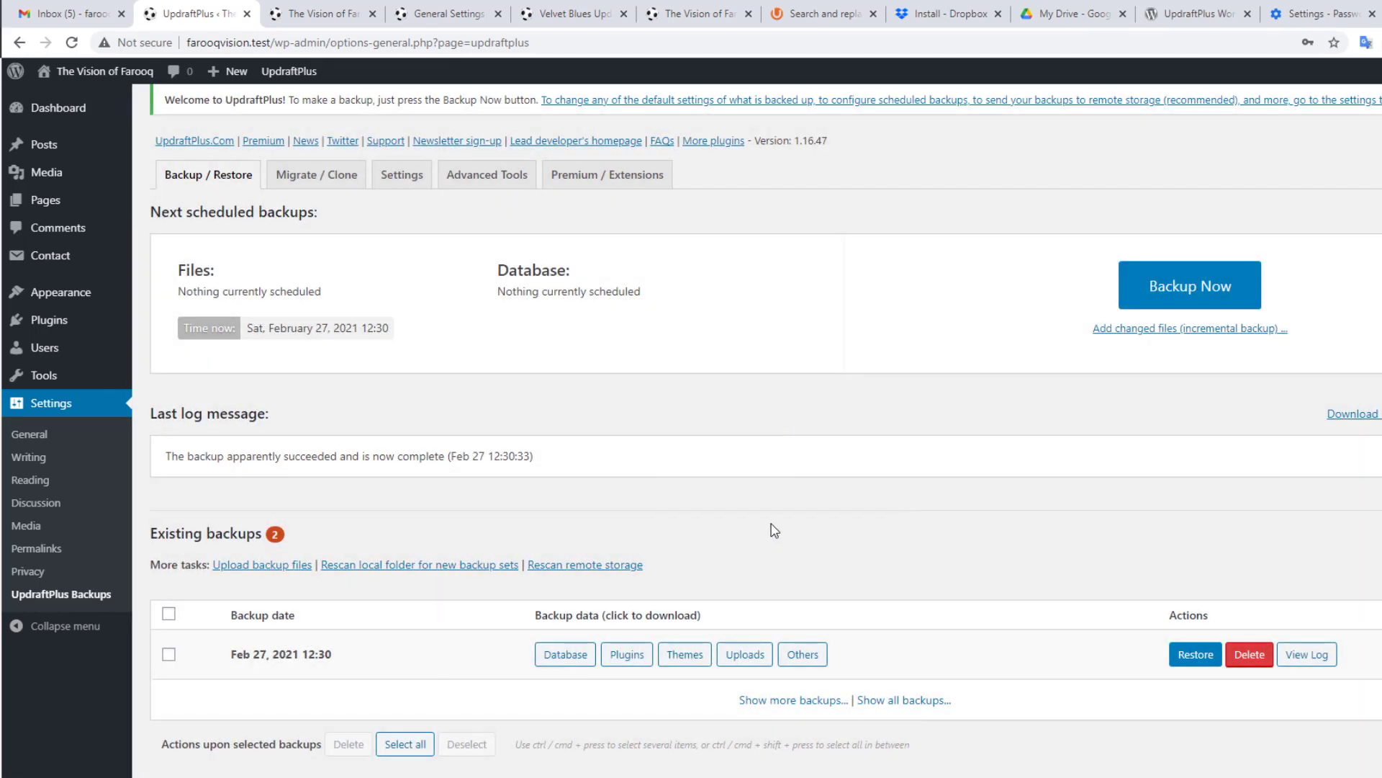
pyautogui.click(74, 44)
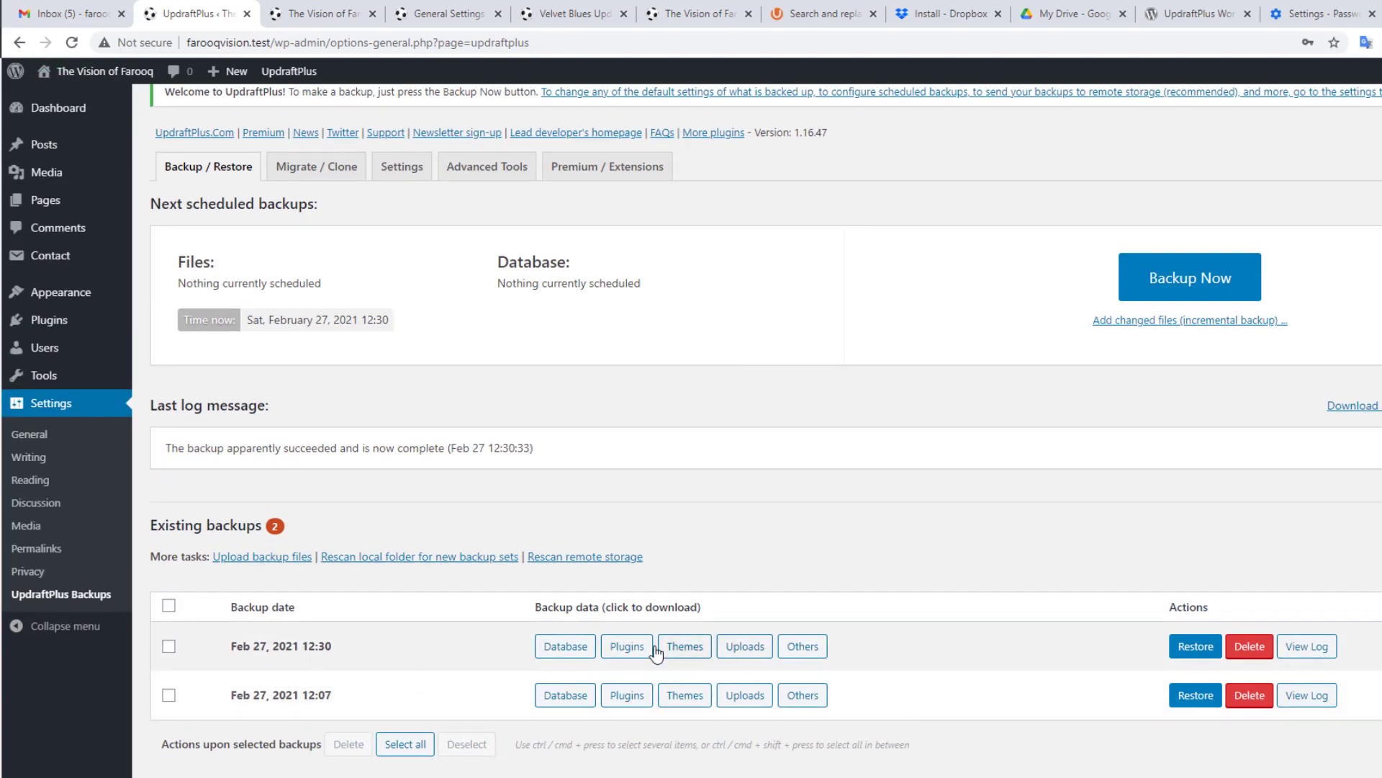
# Step: Highlight the new 12:30 backup time against the older 12:07 backup entry
pyautogui.doubleClick(307, 646)
pyautogui.moveTo(301, 695); pyautogui.dragTo(339, 696)
pyautogui.moveTo(301, 646); pyautogui.dragTo(356, 643)
pyautogui.click(269, 661)
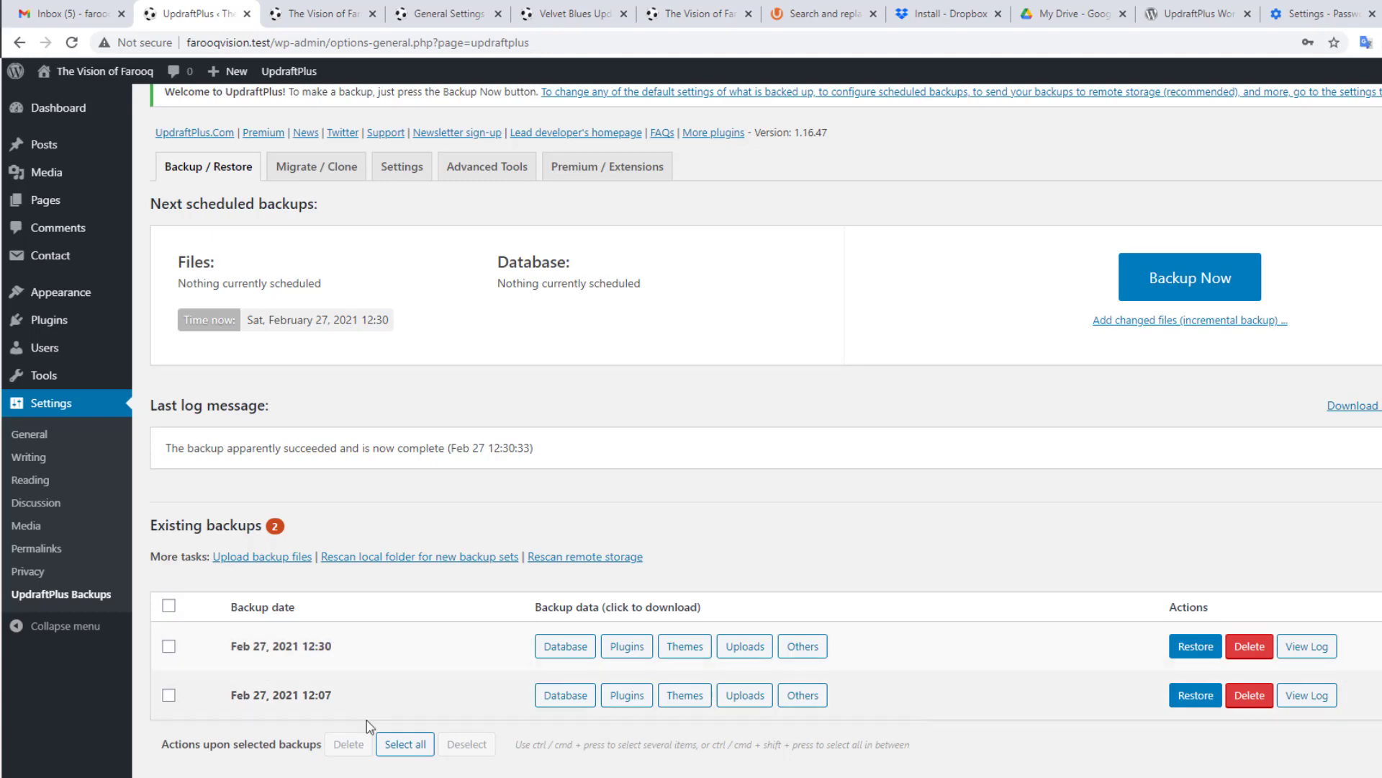
pyautogui.click(423, 777)
# Step: Open FarooqVision's wp-content\updraft folder and widen the Name column to show full archive names
pyautogui.click(334, 767)
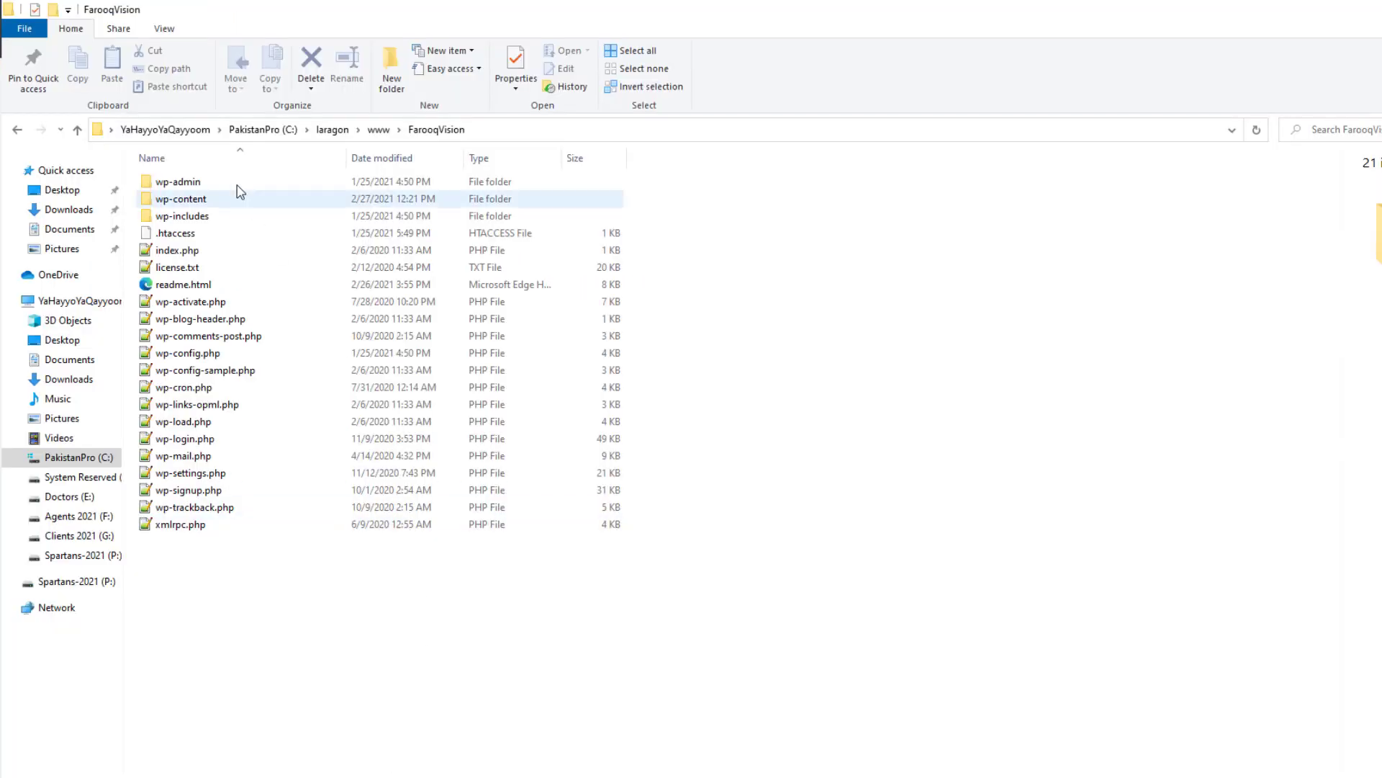
pyautogui.doubleClick(200, 201)
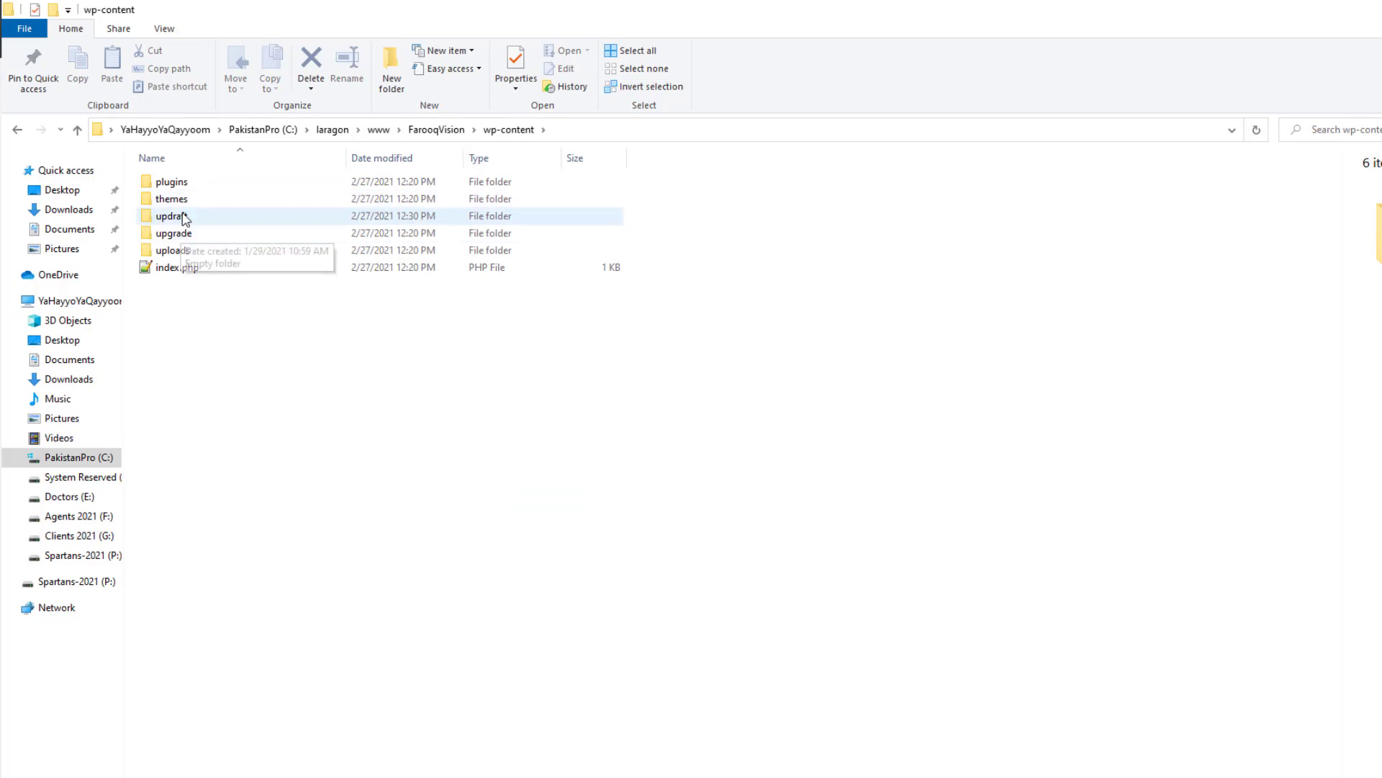
pyautogui.doubleClick(183, 216)
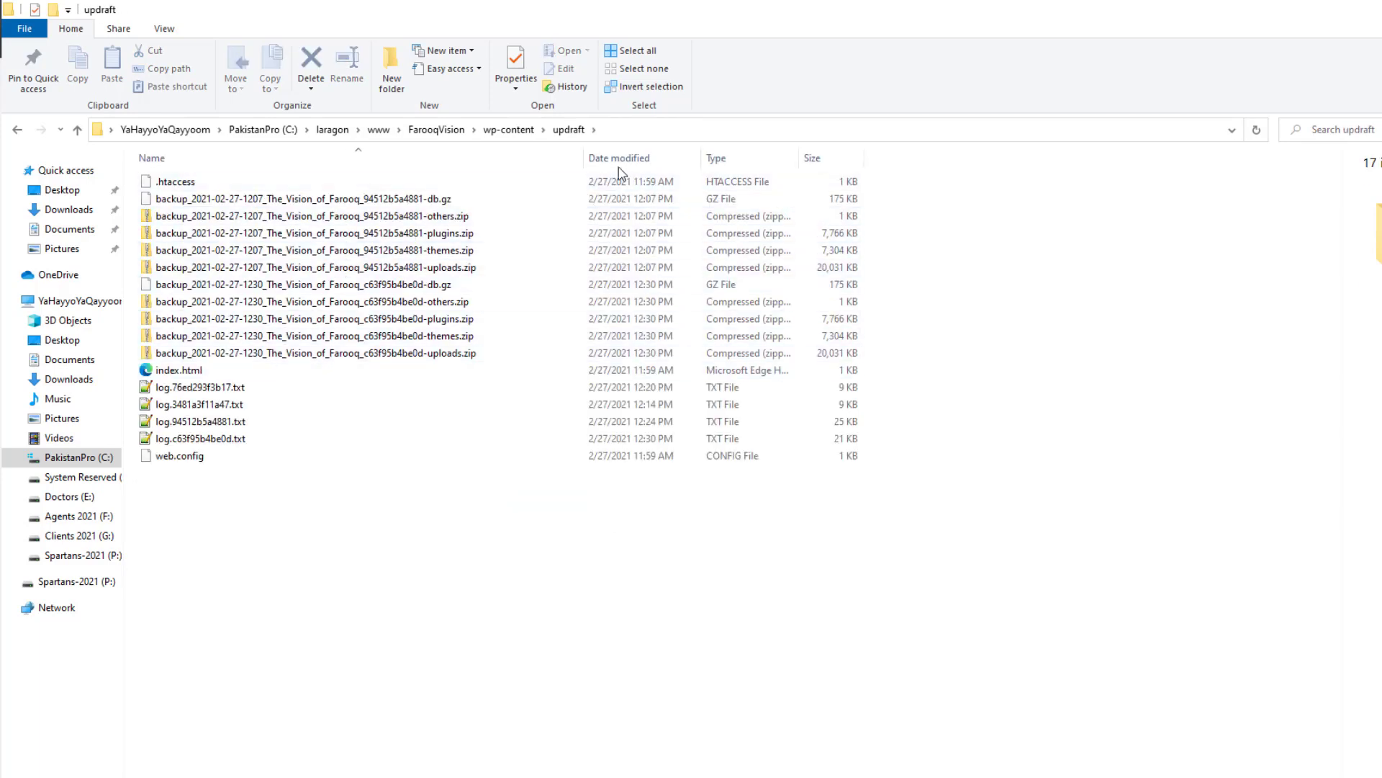
pyautogui.moveTo(584, 158); pyautogui.dragTo(755, 161)
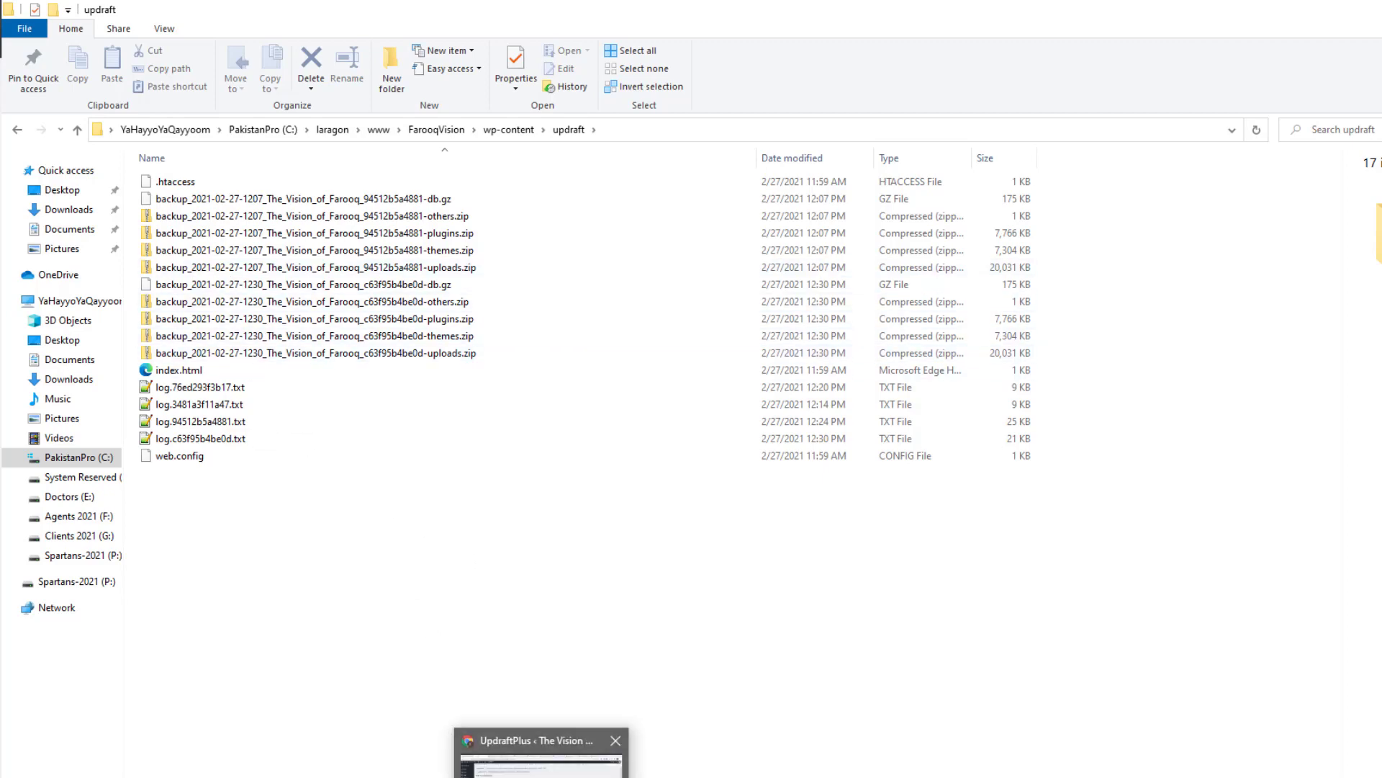
pyautogui.click(545, 748)
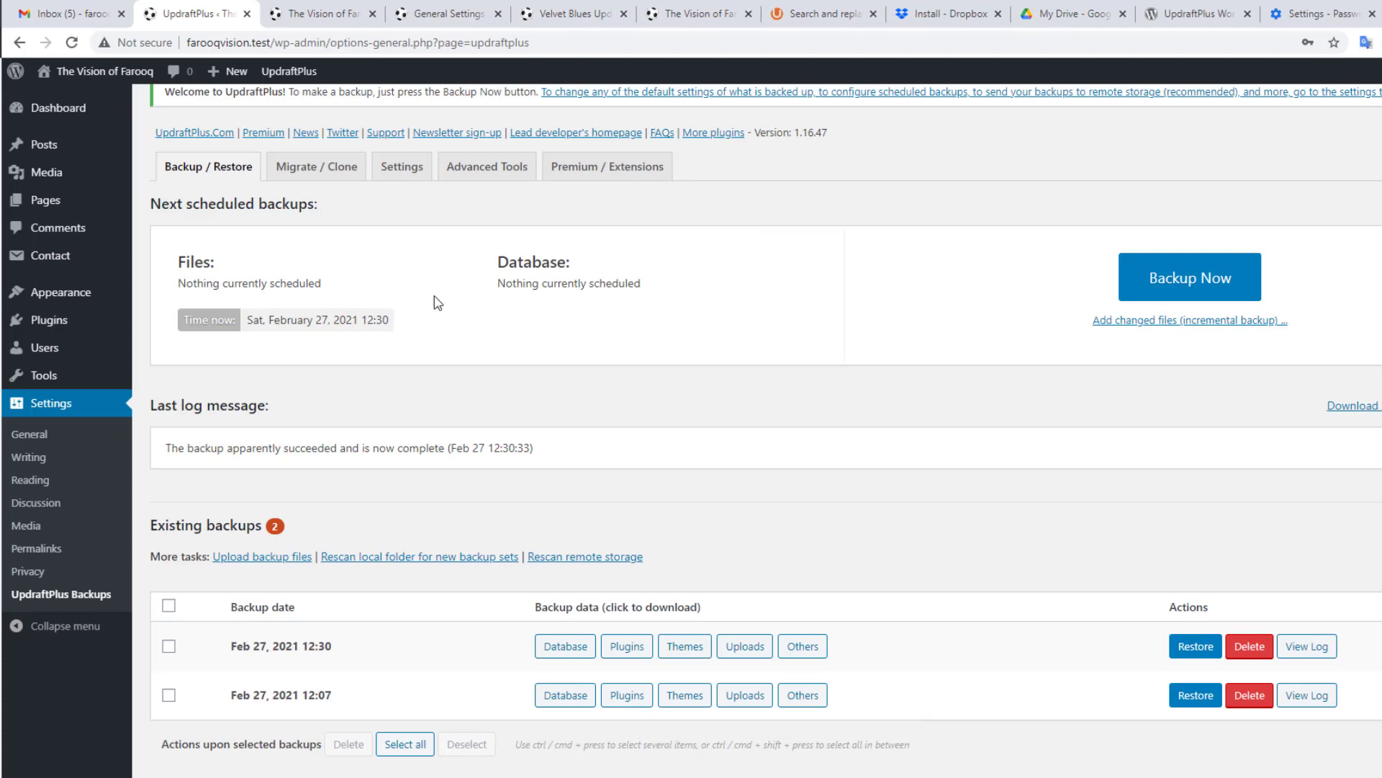
# Step: Open UpdraftPlus Settings and view the Files backup schedule options, leaving it manual
pyautogui.click(396, 175)
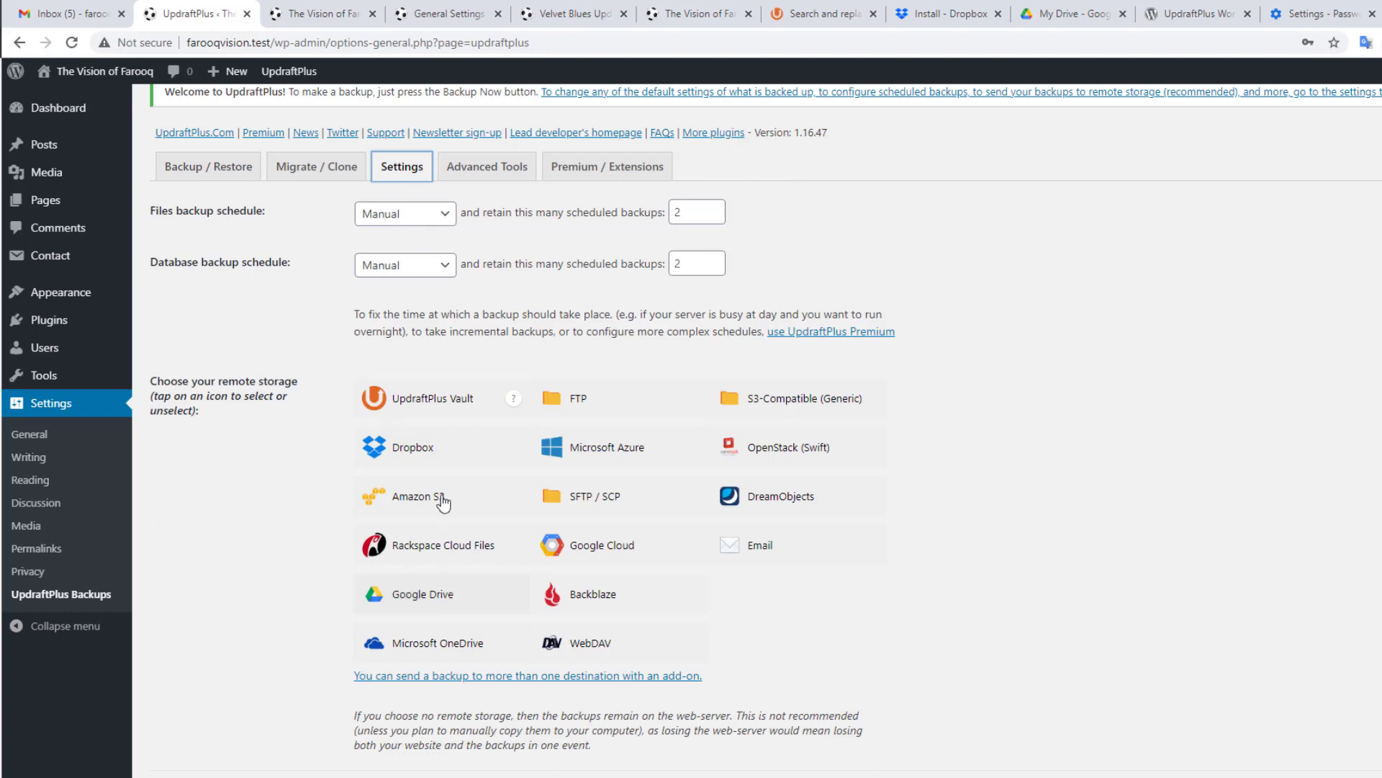
pyautogui.click(442, 215)
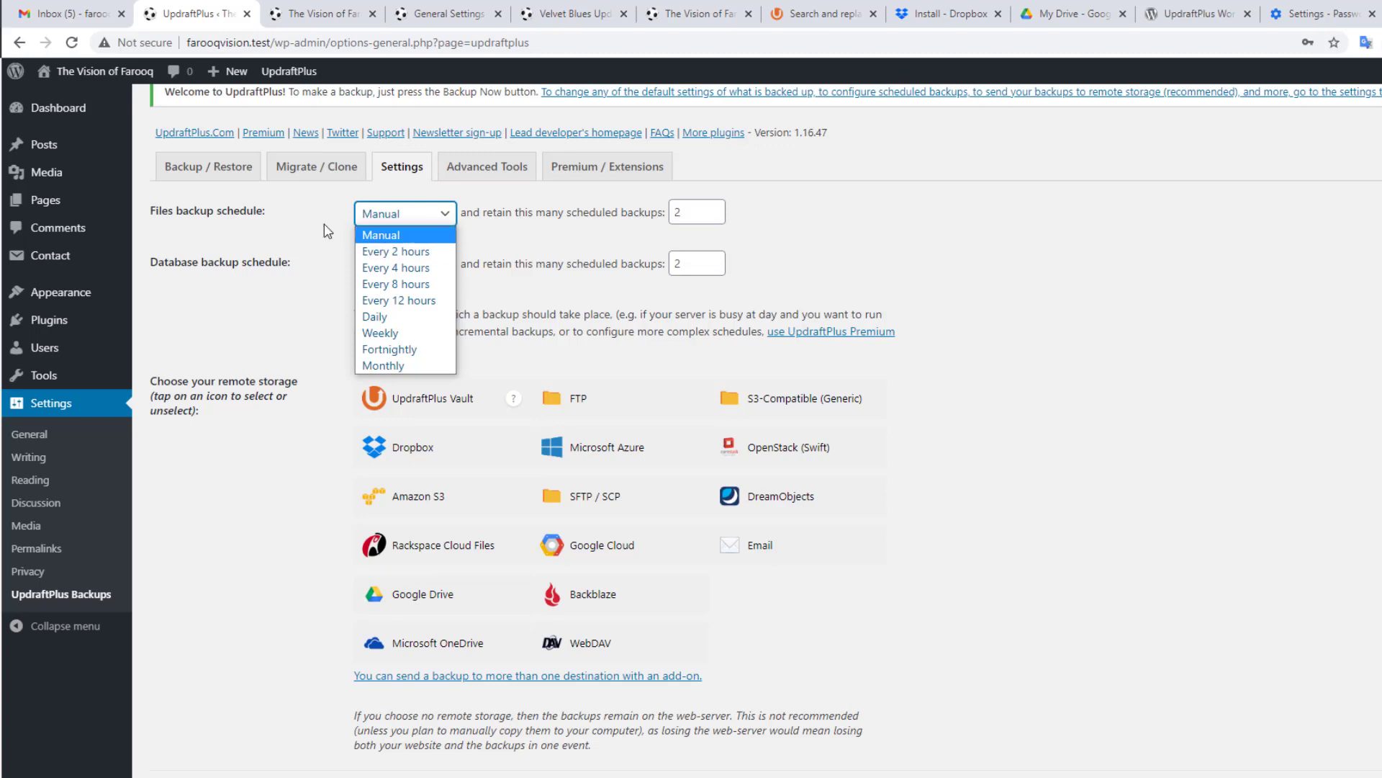
pyautogui.click(305, 218)
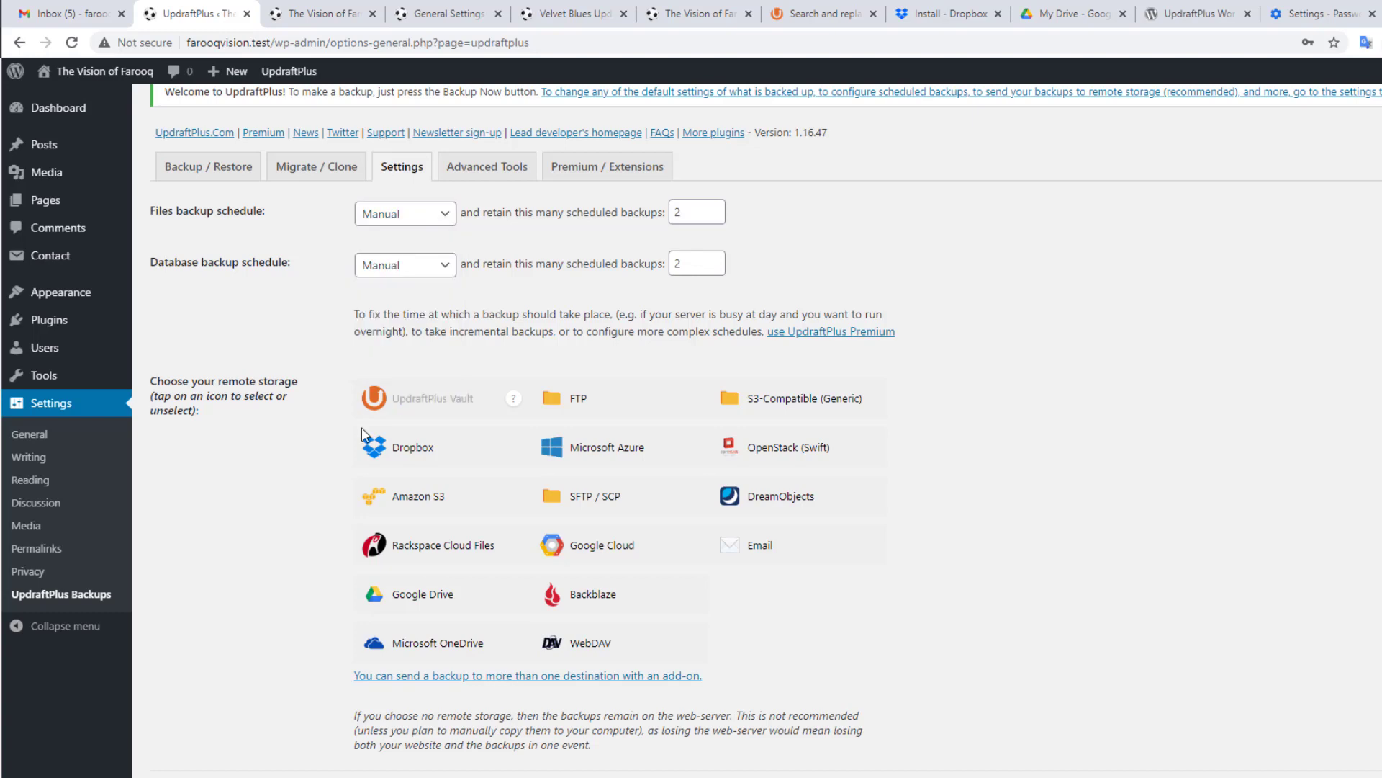
# Step: Try the Google Drive, Dropbox, Microsoft Azure and Google Cloud remote storage tiles
pyautogui.click(428, 594)
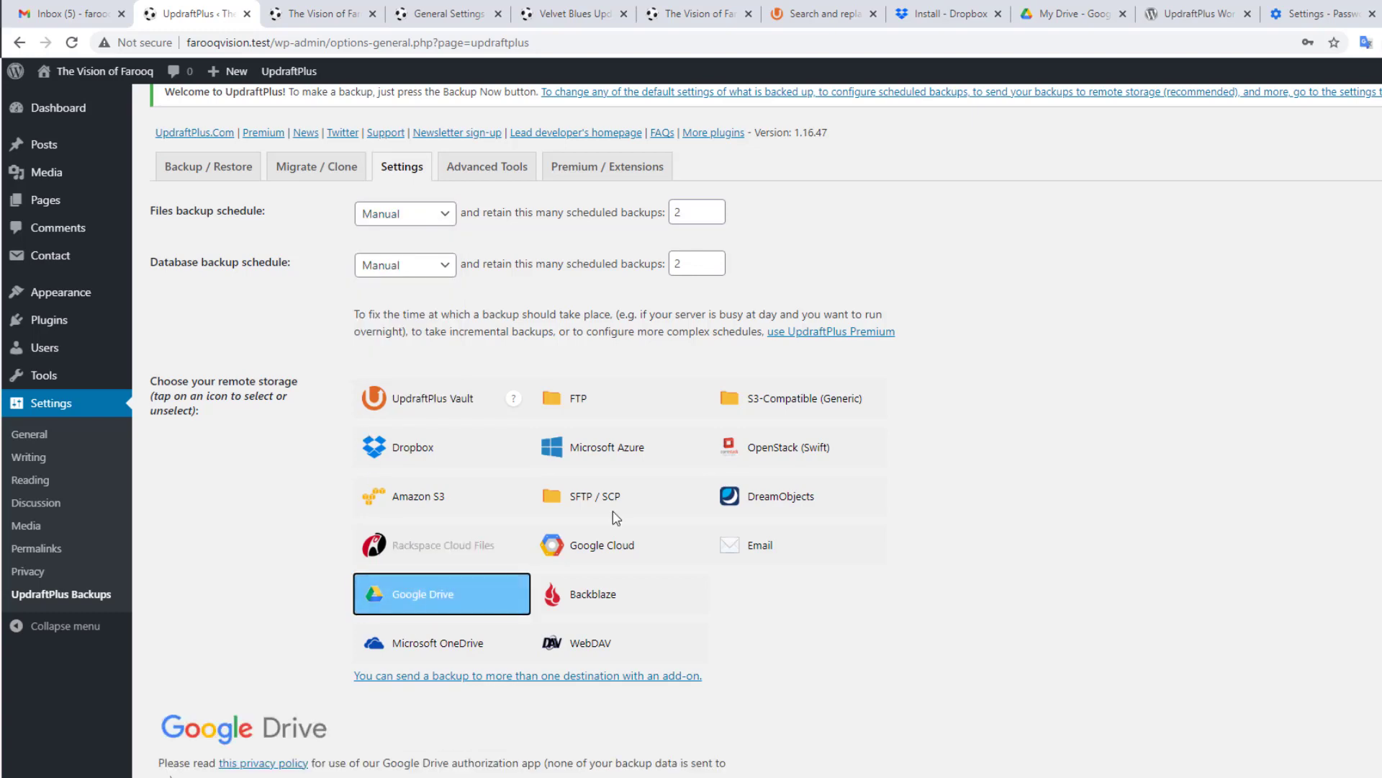
pyautogui.scroll(-3, 740, 478)
pyautogui.scroll(-2, 852, 397)
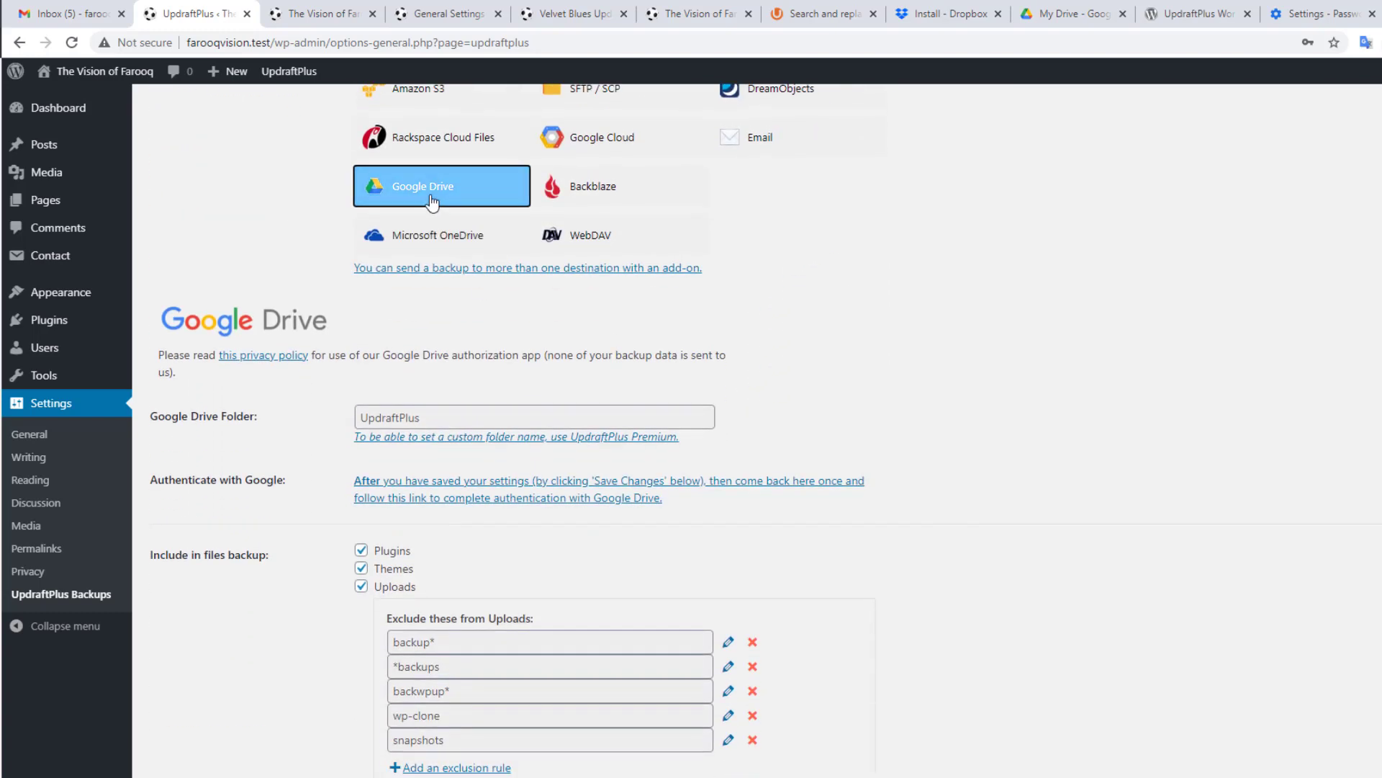
pyautogui.scroll(3, 212, 324)
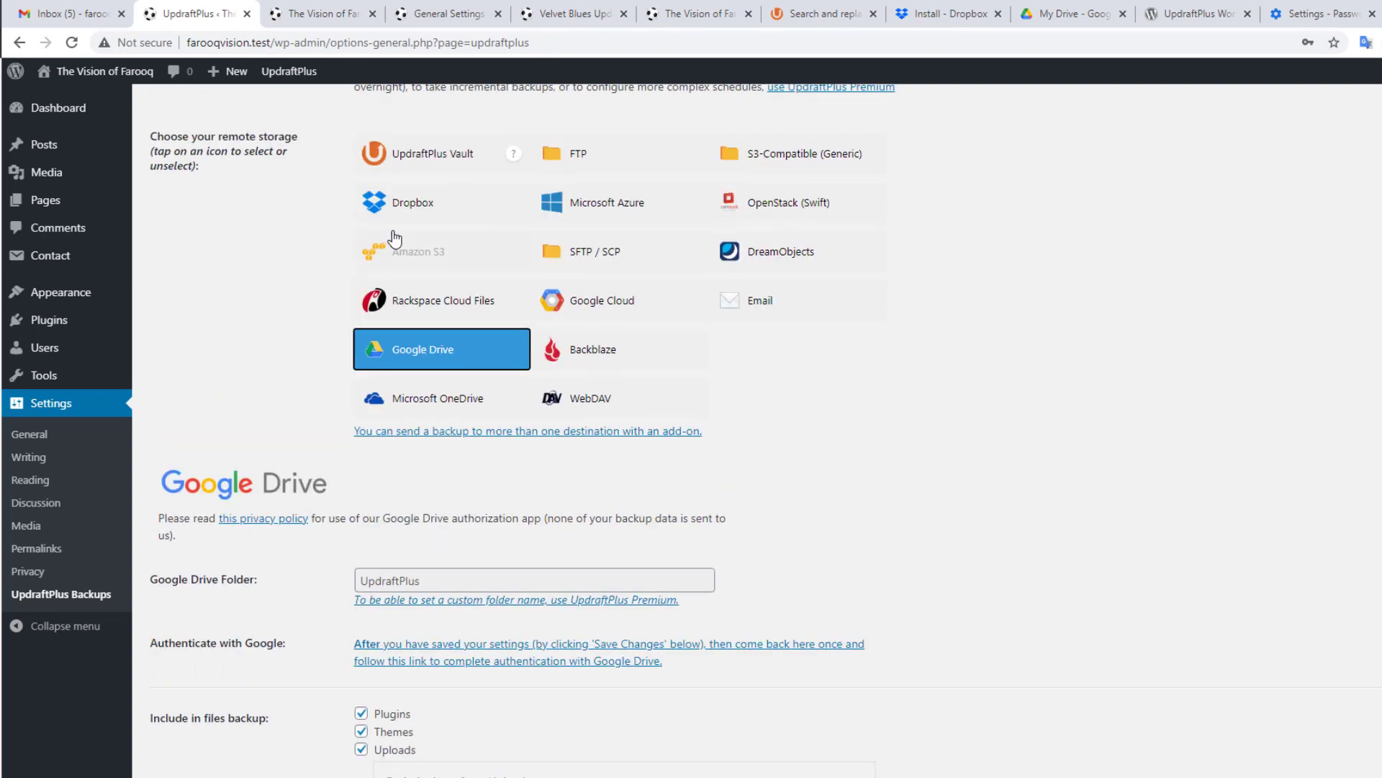
pyautogui.click(407, 205)
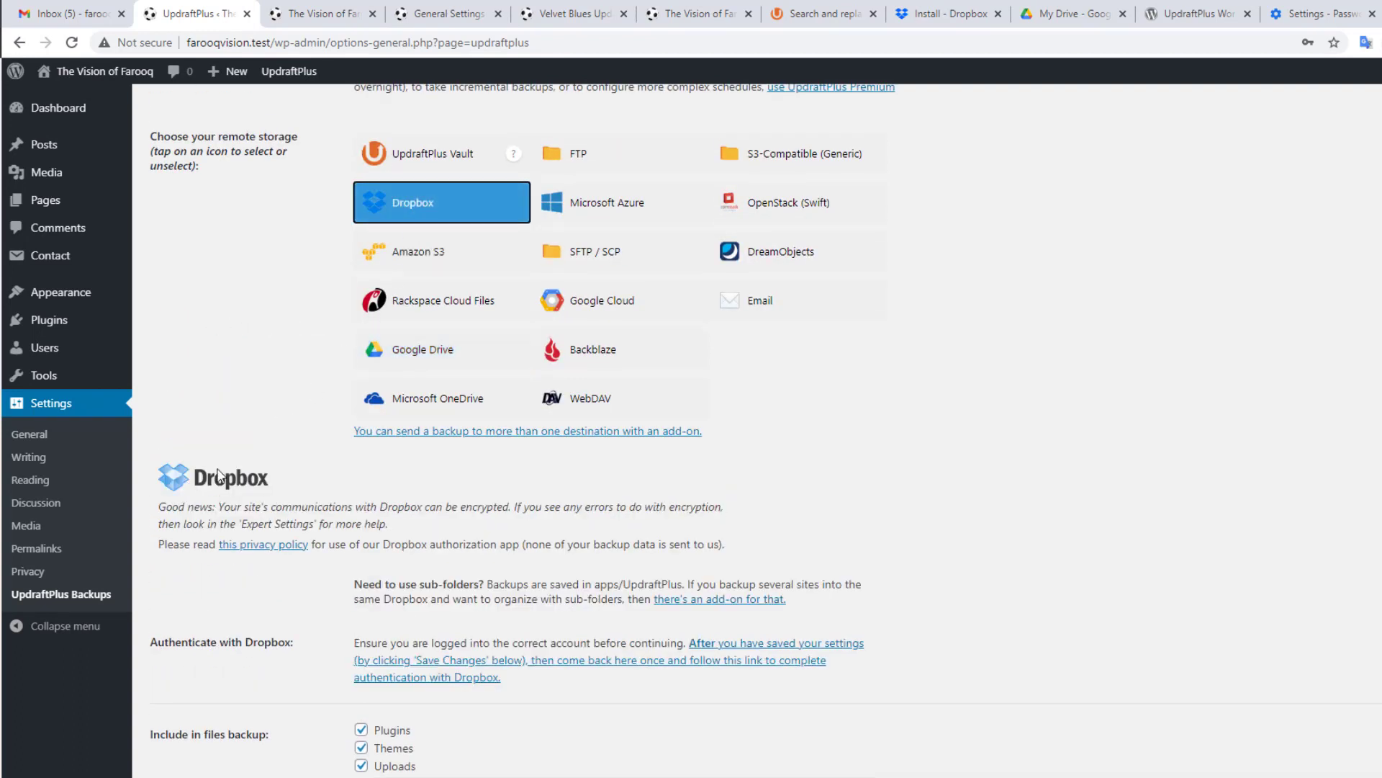
pyautogui.click(614, 213)
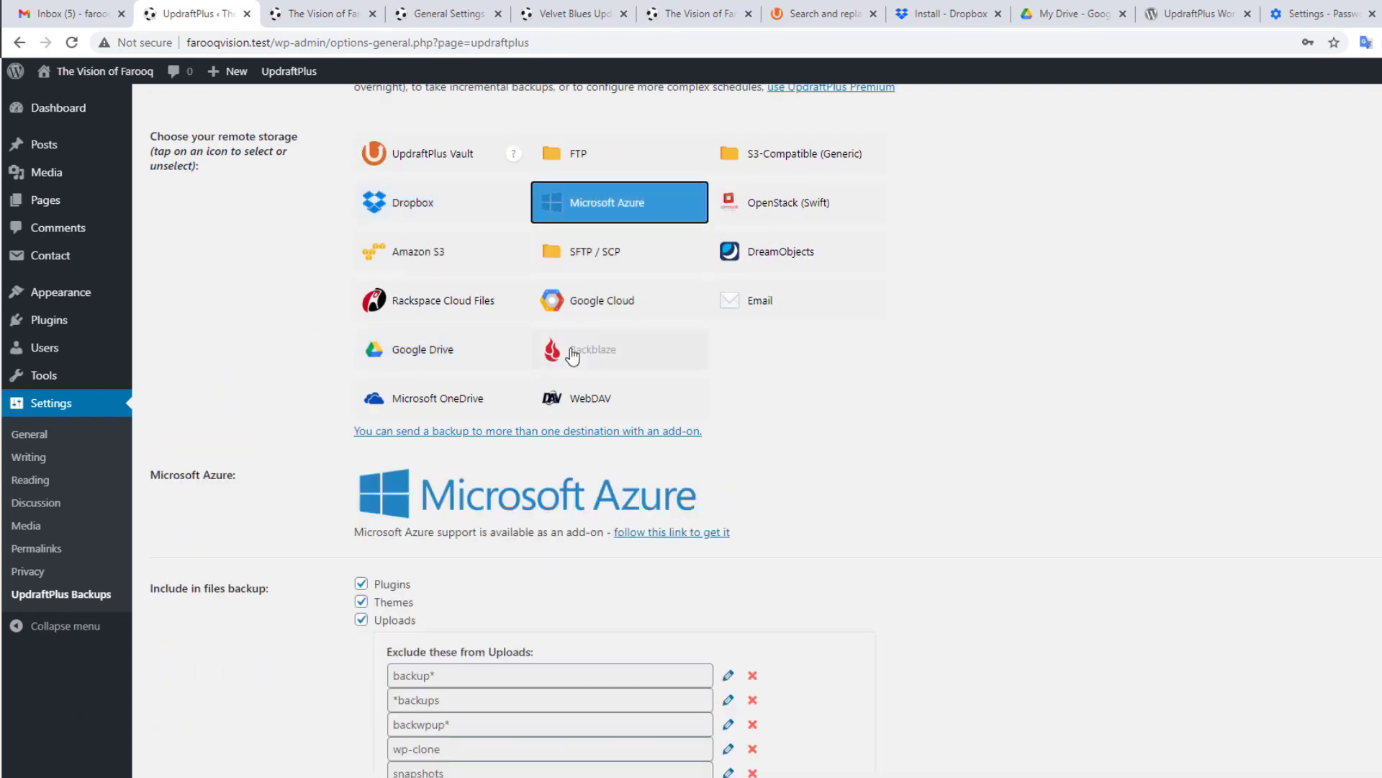
pyautogui.click(617, 303)
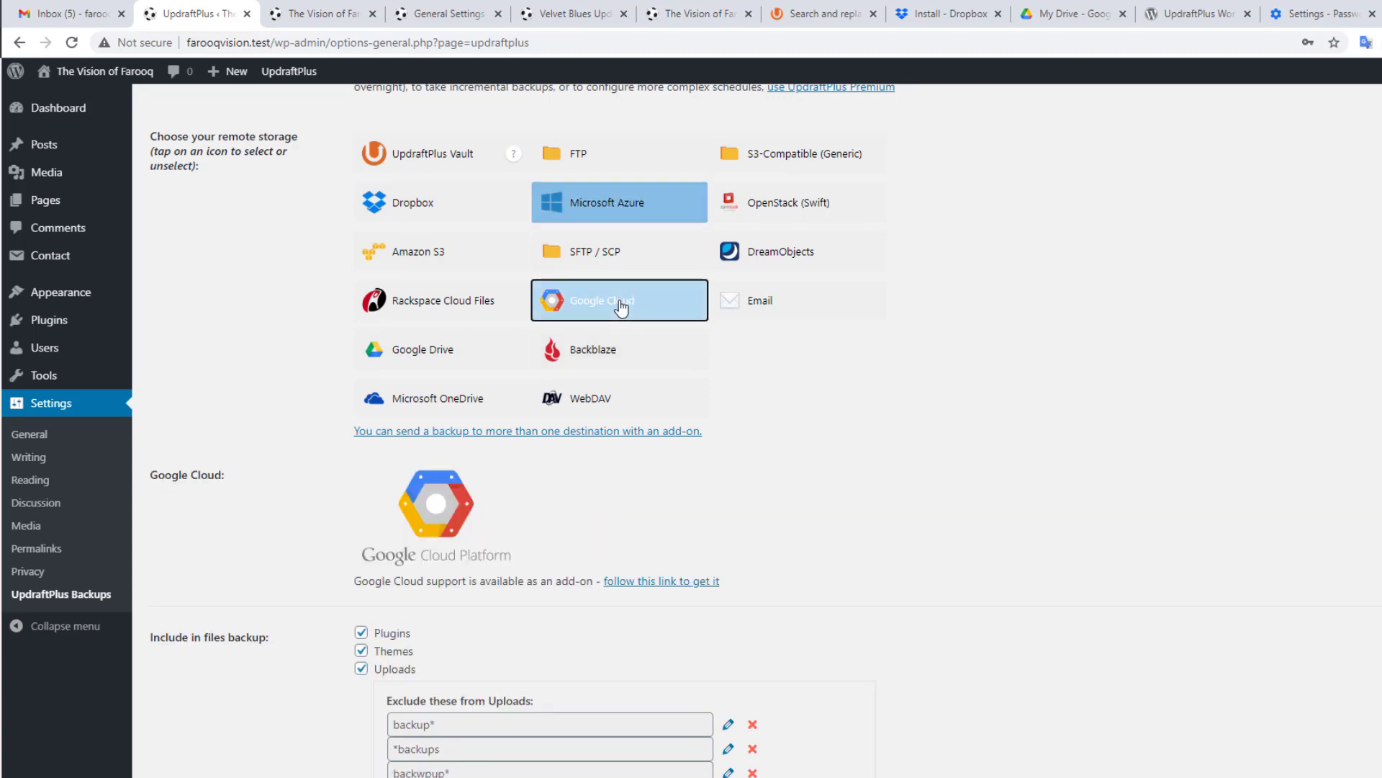
# Step: Switch remote storage from Microsoft OneDrive to Google Drive, check its folder name, and save the settings
pyautogui.click(429, 405)
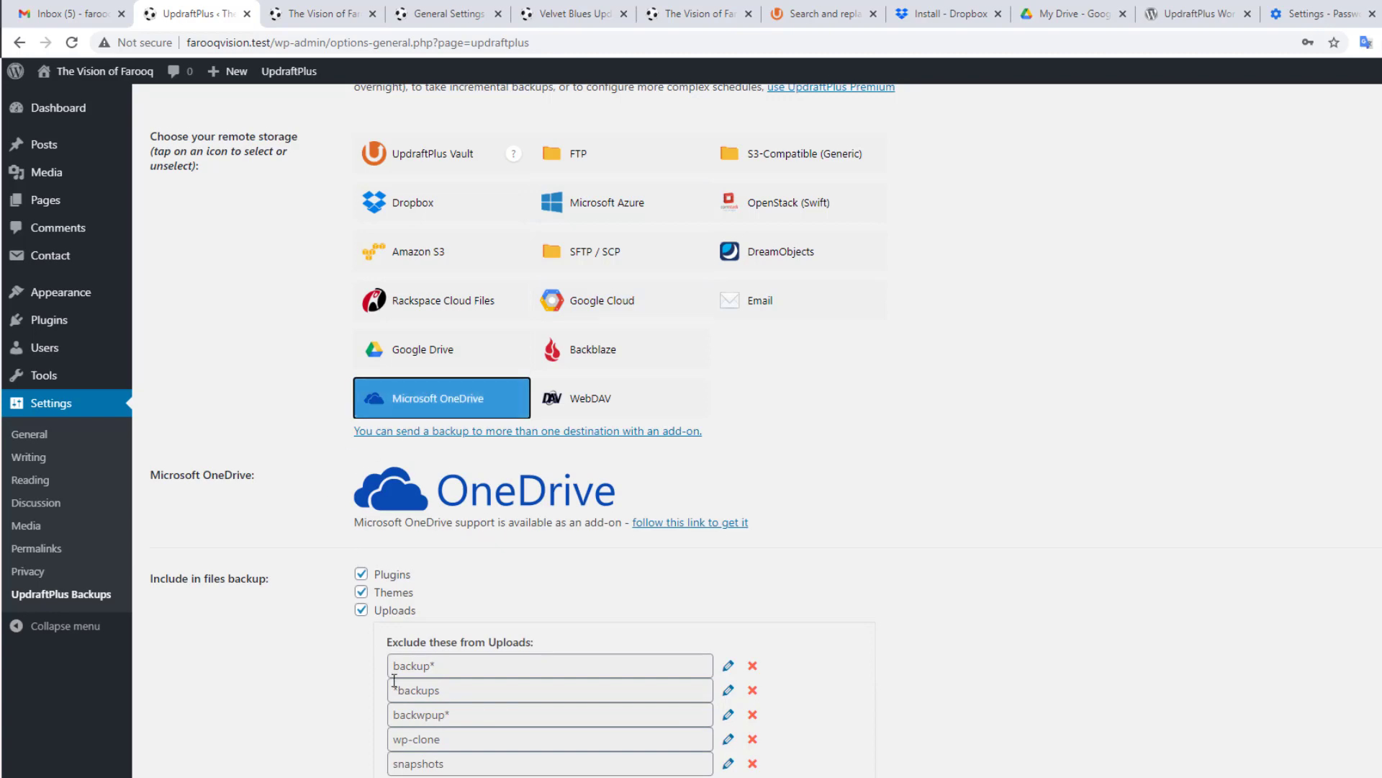
pyautogui.click(411, 353)
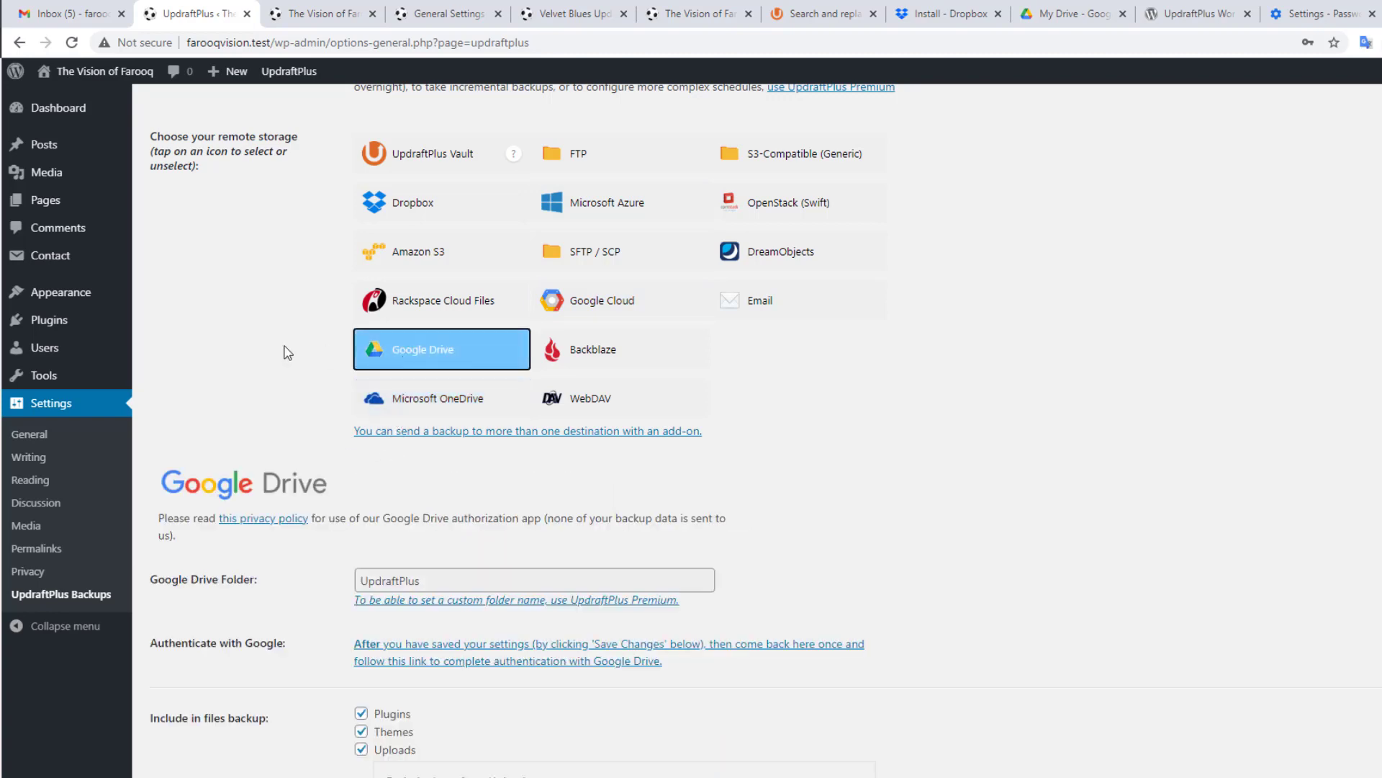
pyautogui.scroll(-2, 277, 351)
pyautogui.scroll(-2, 271, 351)
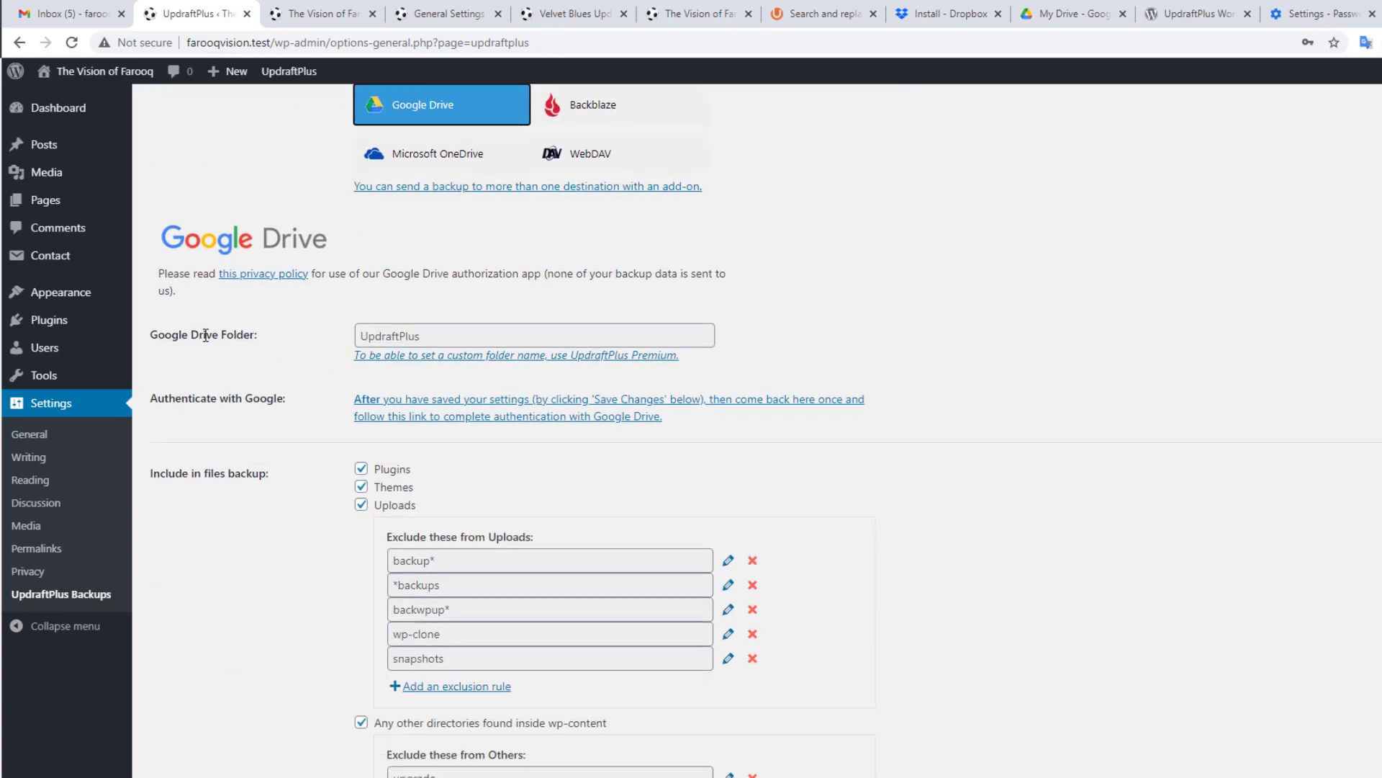
pyautogui.click(460, 343)
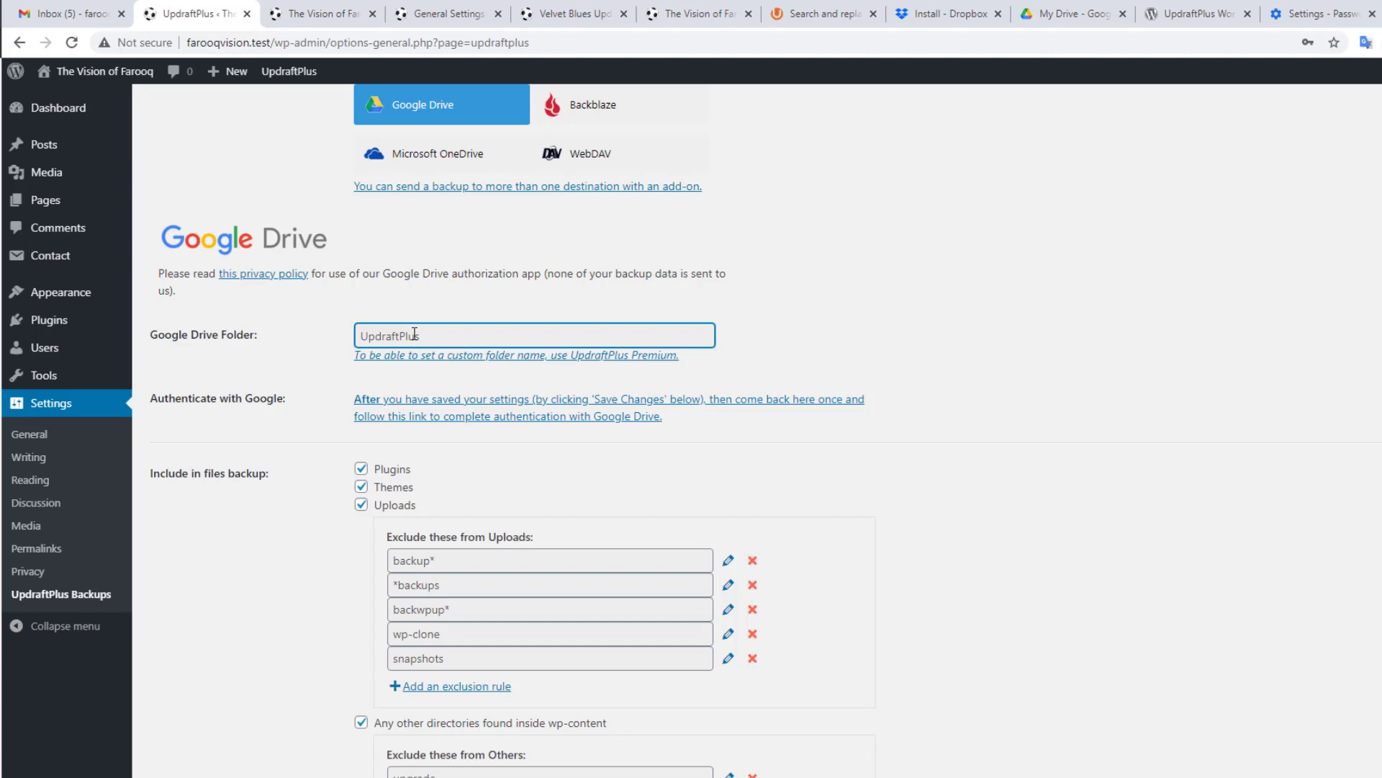
pyautogui.scroll(-2, 257, 400)
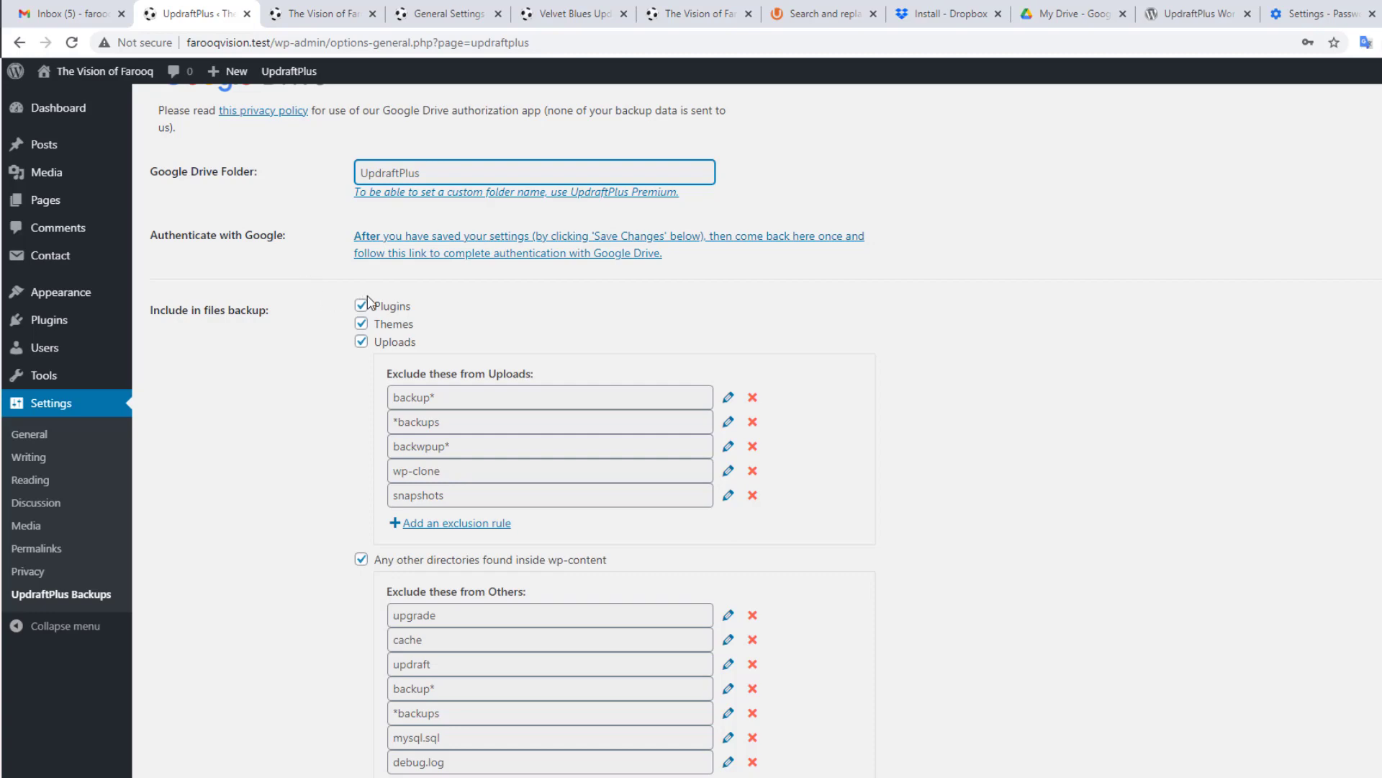
pyautogui.scroll(-2, 515, 362)
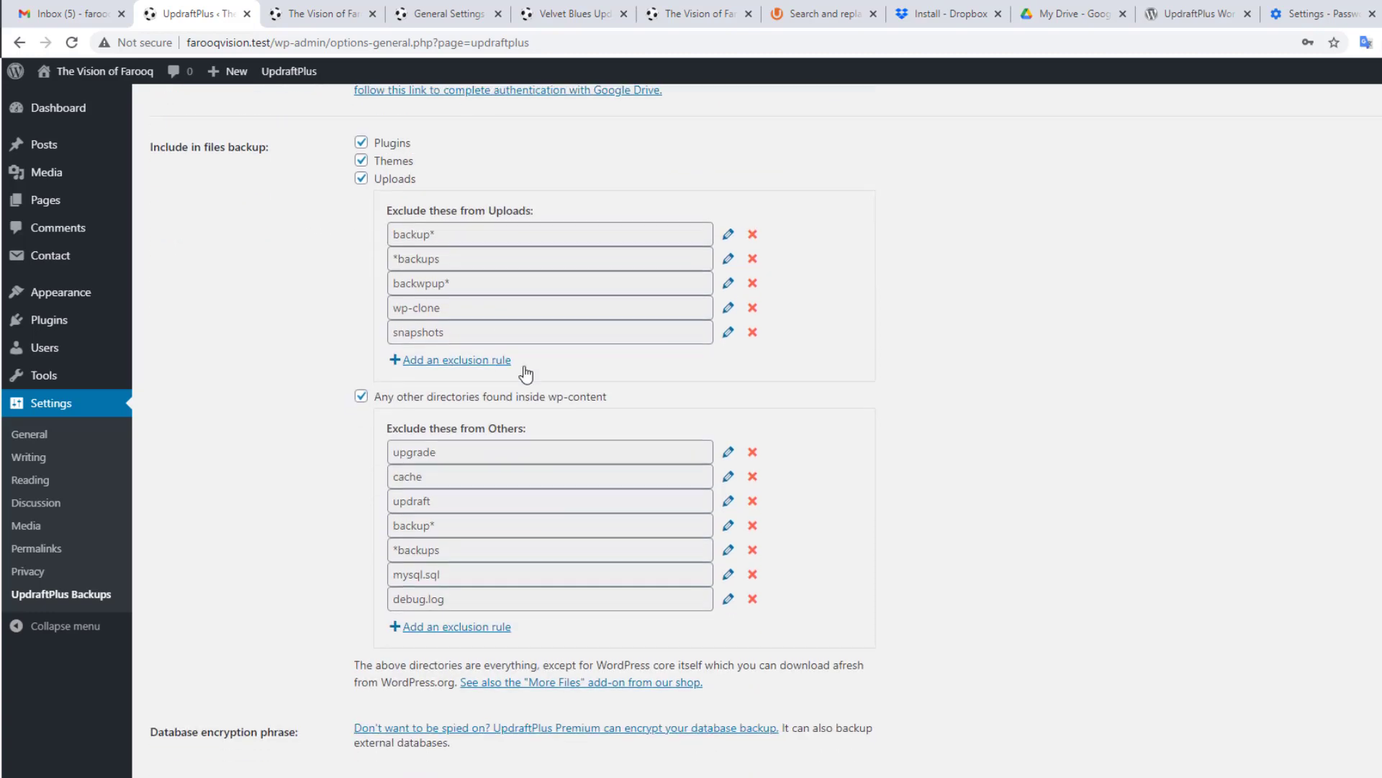
pyautogui.scroll(-3, 560, 432)
pyautogui.scroll(-3, 310, 399)
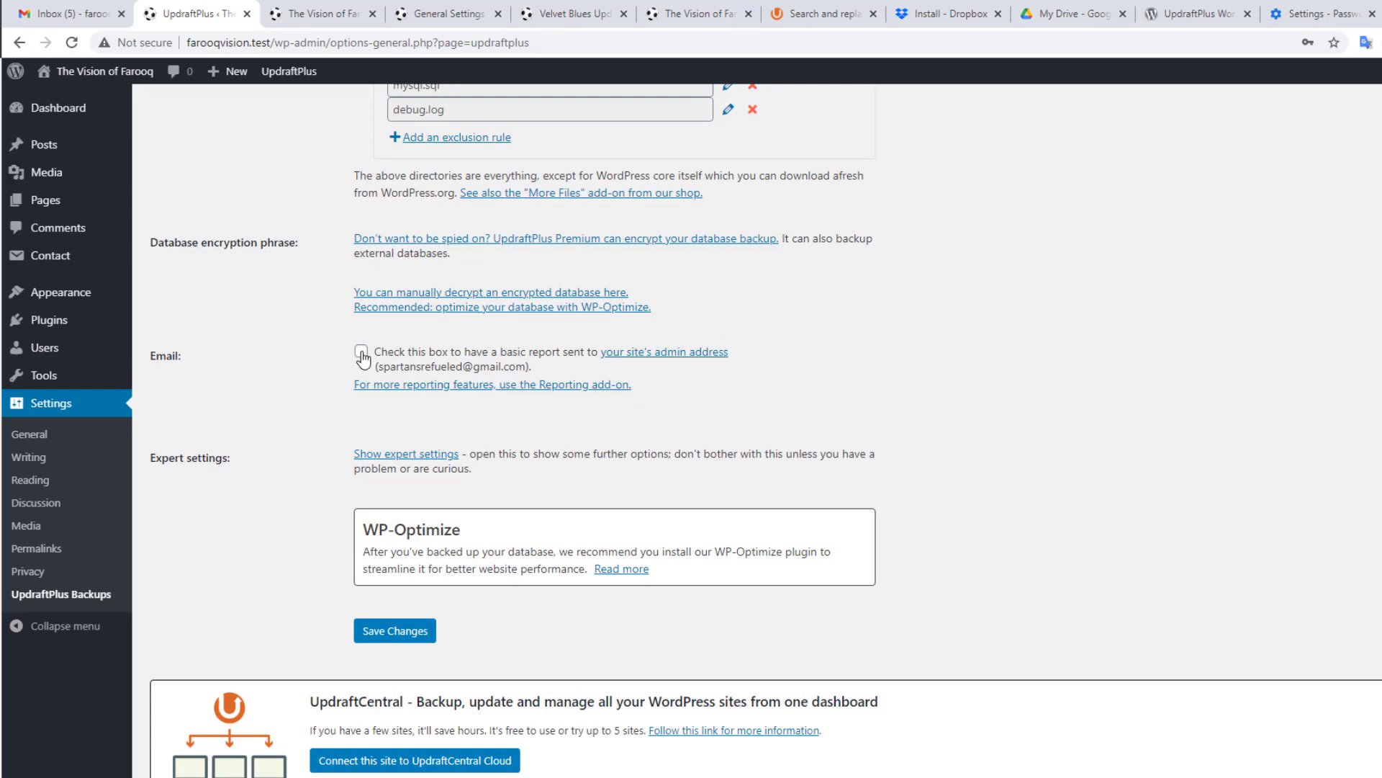
pyautogui.scroll(-1, 270, 434)
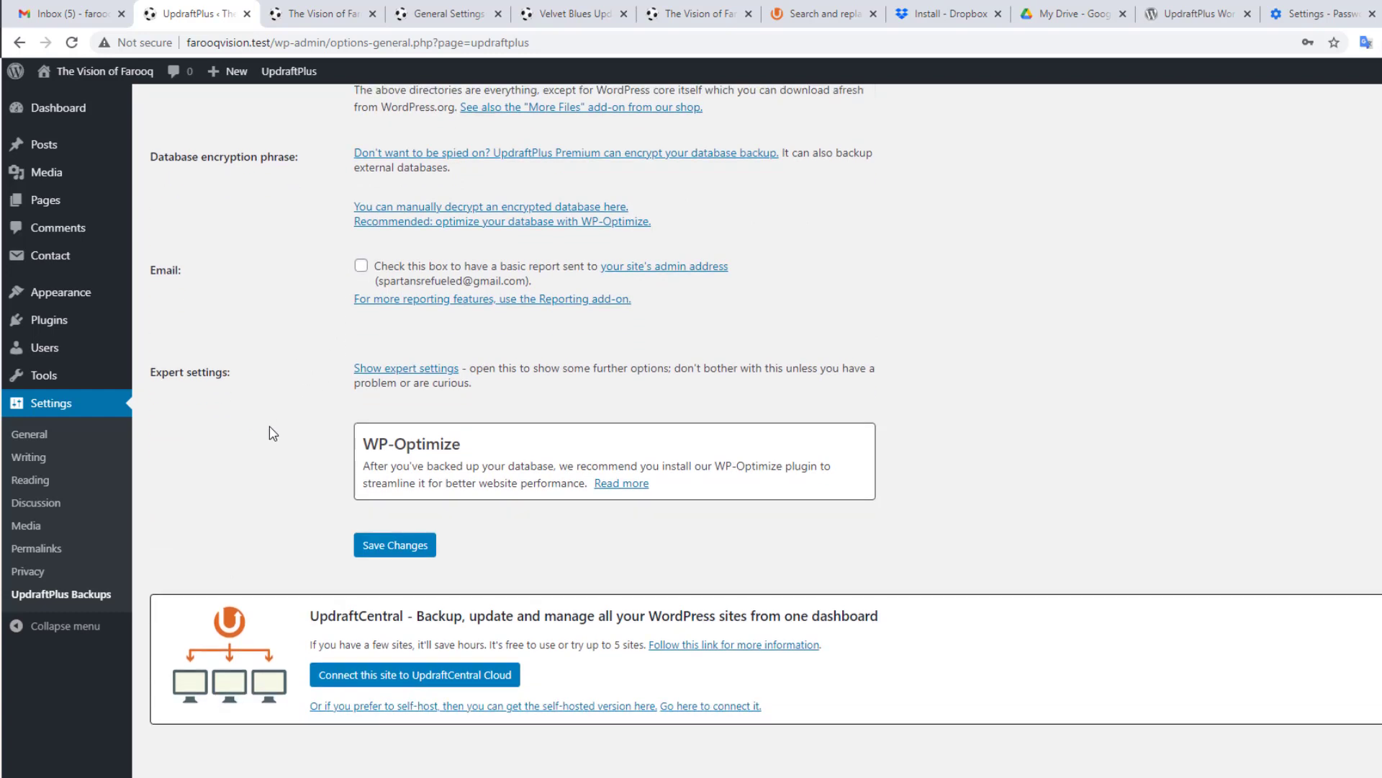
pyautogui.click(391, 547)
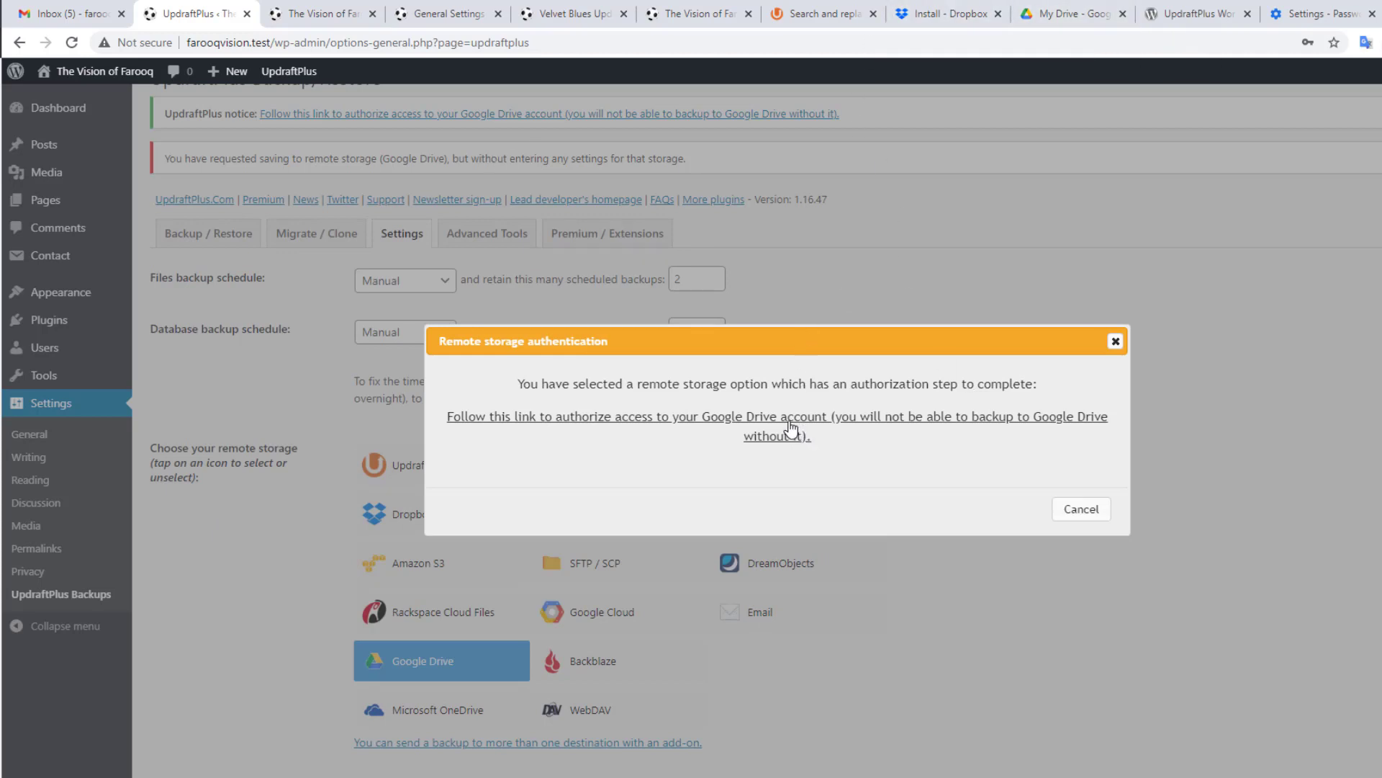
# Step: Authorize UpdraftPlus with the chosen Google account, allow access, and complete setup back in WordPress
pyautogui.click(602, 424)
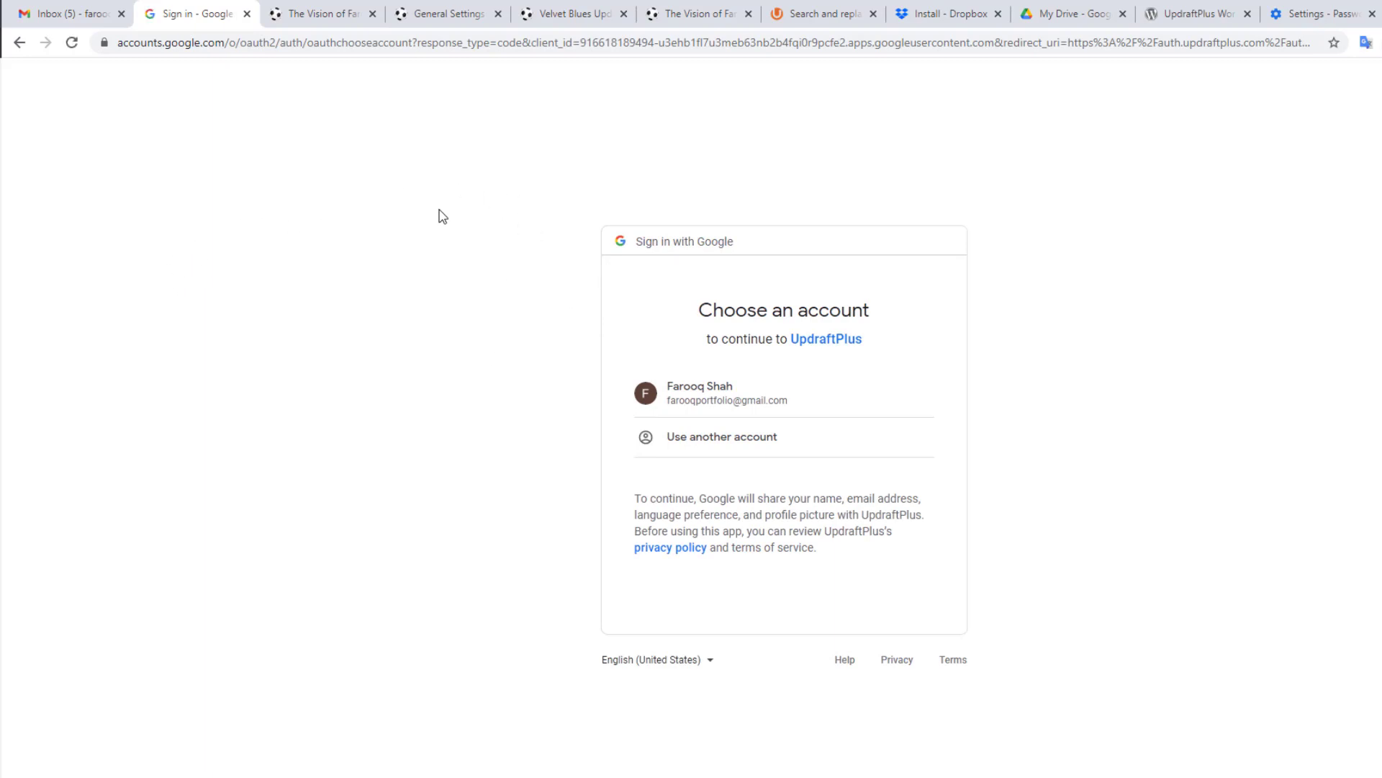
pyautogui.click(760, 405)
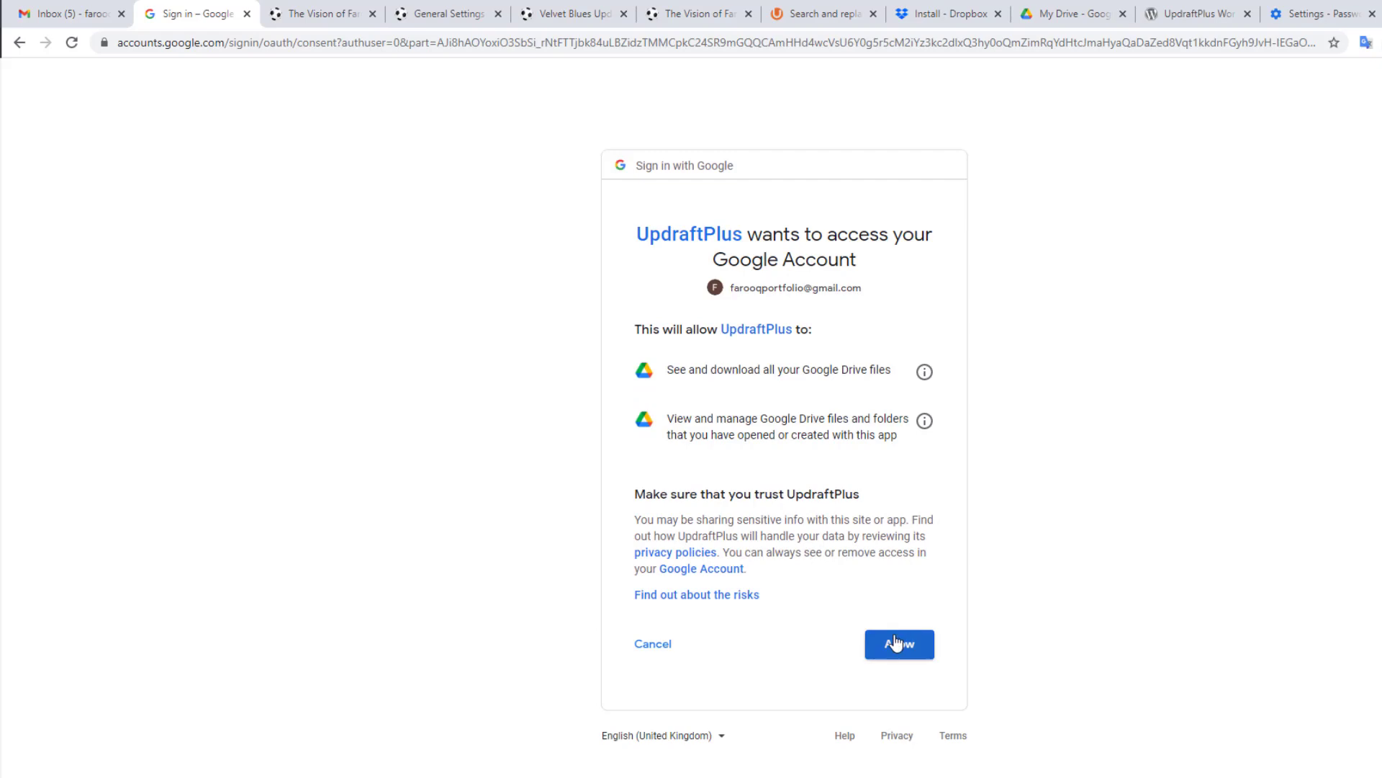
pyautogui.click(896, 635)
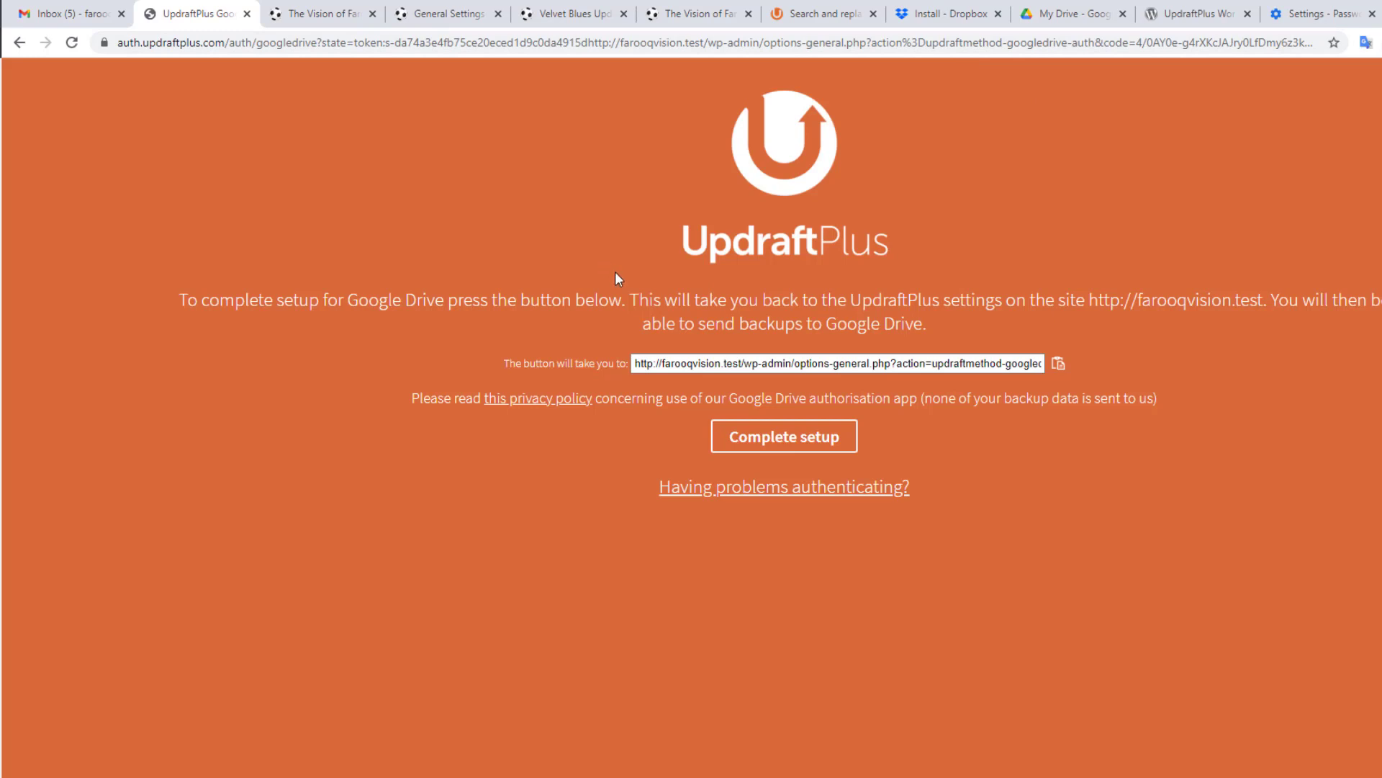
pyautogui.click(641, 365)
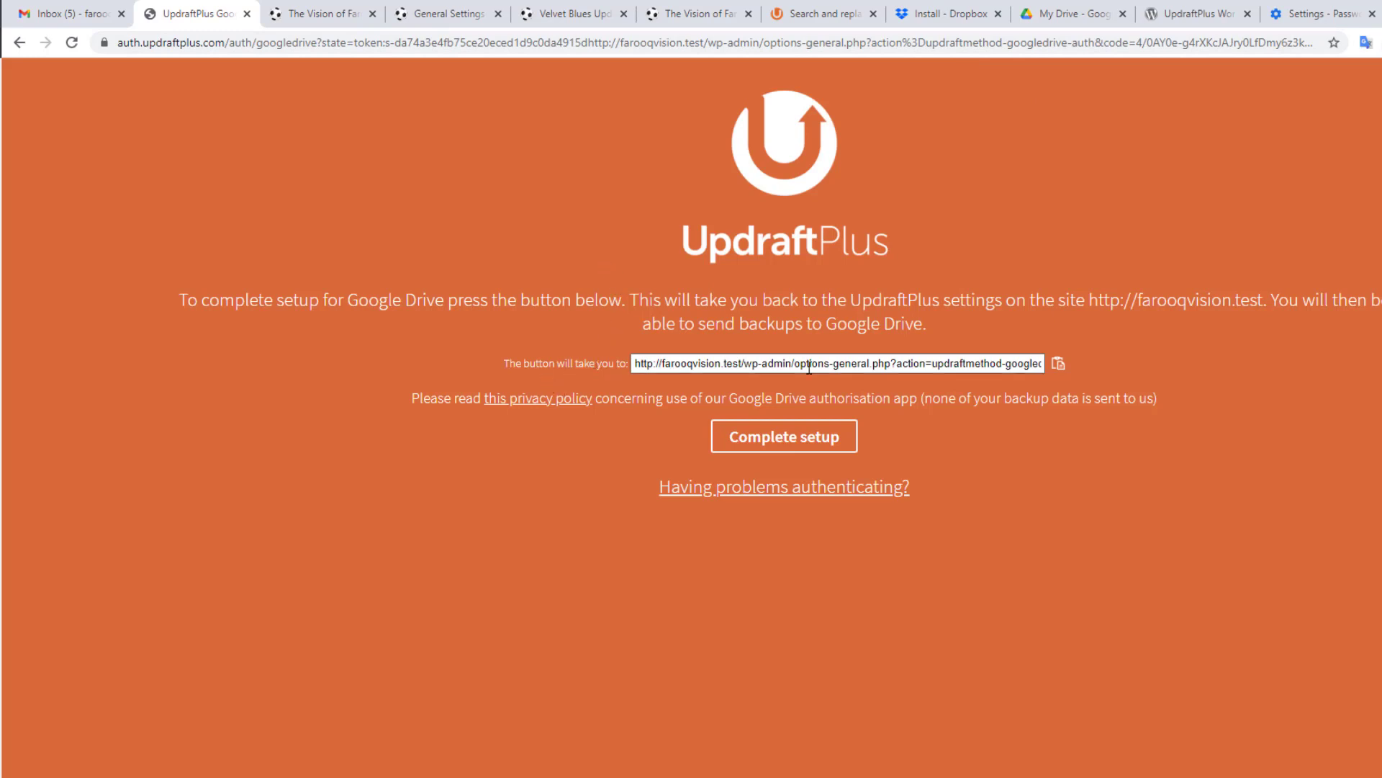
pyautogui.click(781, 445)
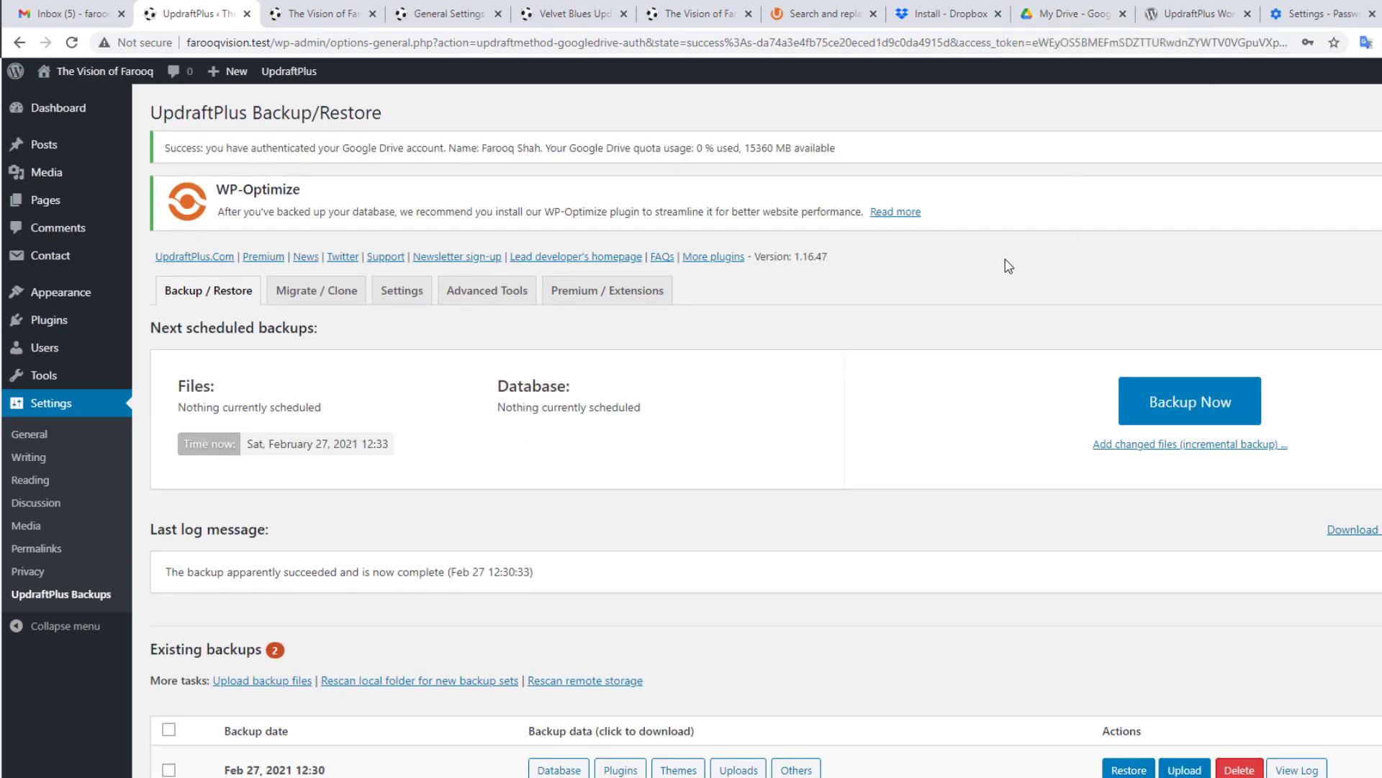
# Step: Start a new database-and-files backup, confirming Google Drive as remote storage
pyautogui.scroll(-2, 1008, 267)
pyautogui.scroll(2, 648, 309)
pyautogui.click(1191, 407)
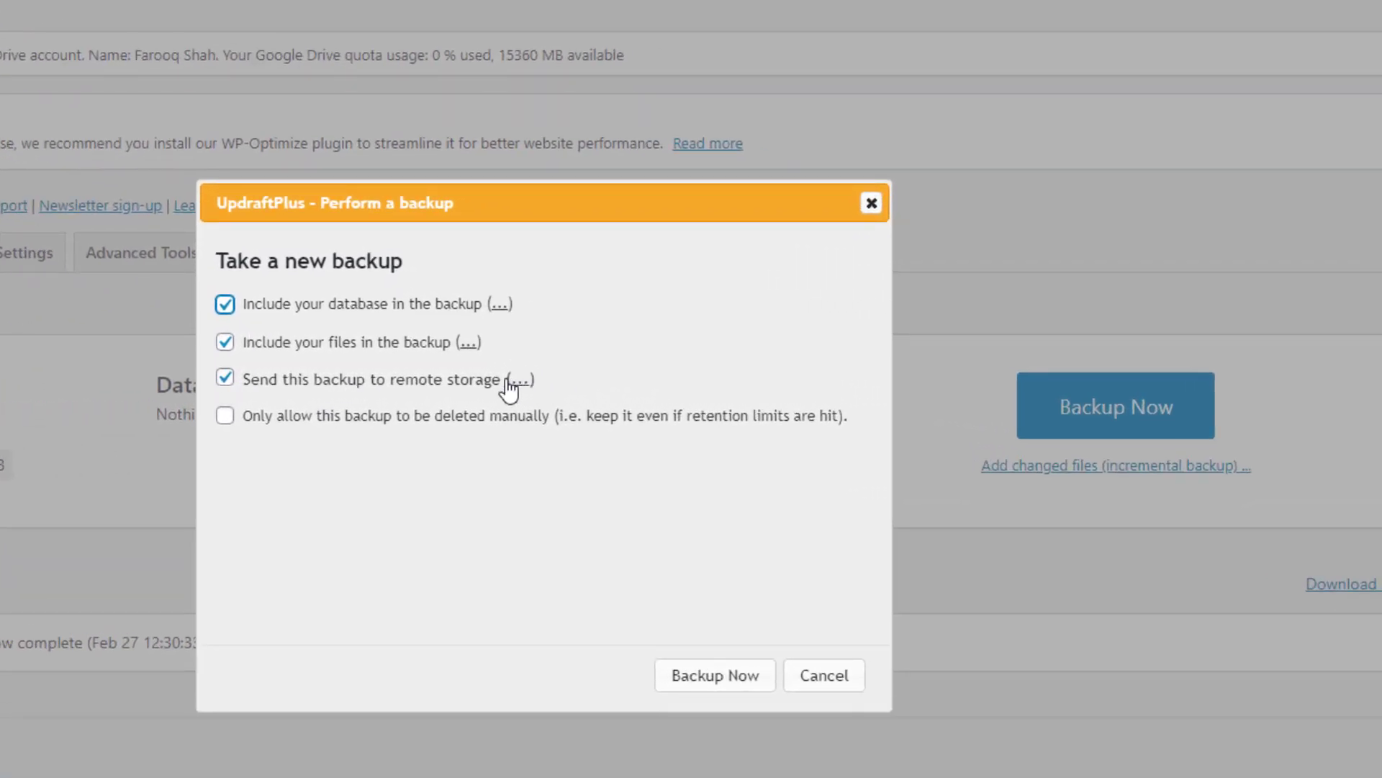
pyautogui.click(519, 381)
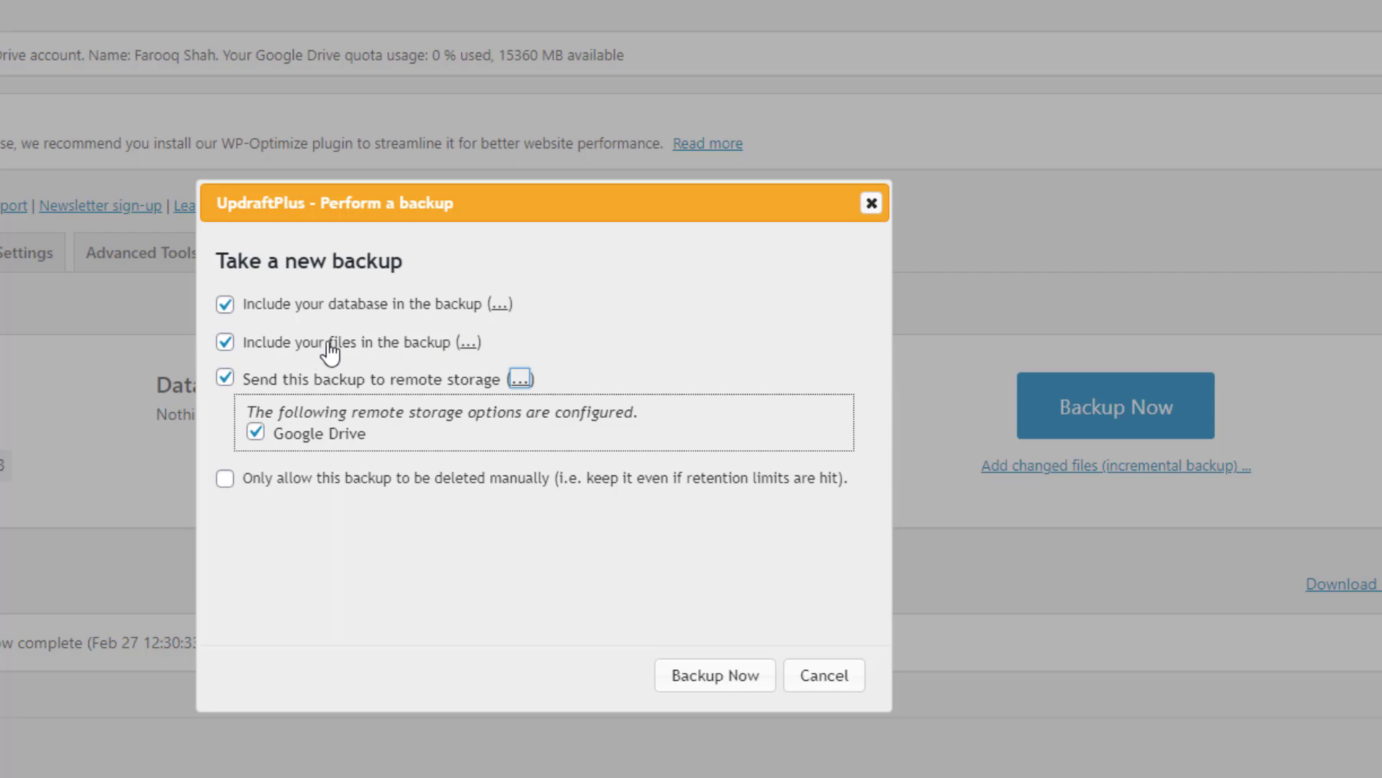
pyautogui.click(708, 678)
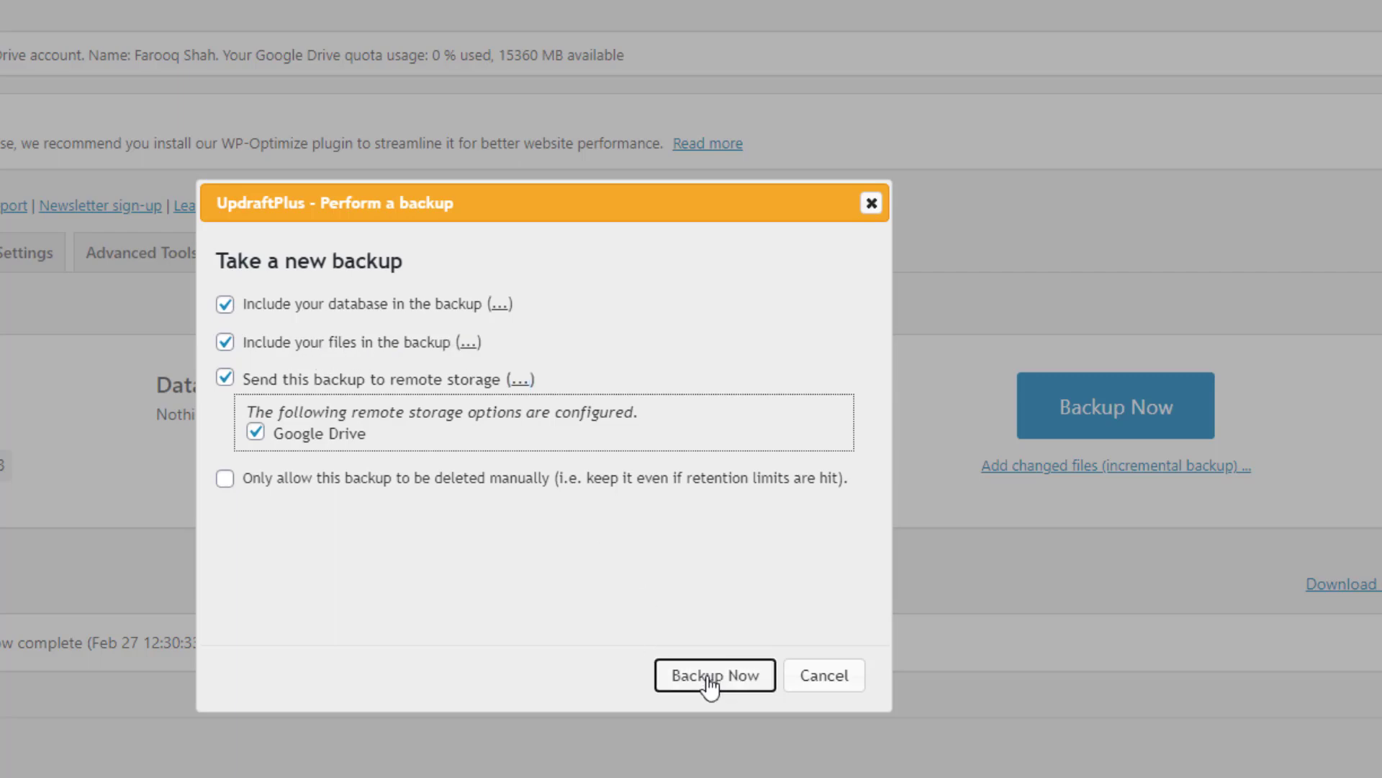
pyautogui.scroll(-2, 527, 310)
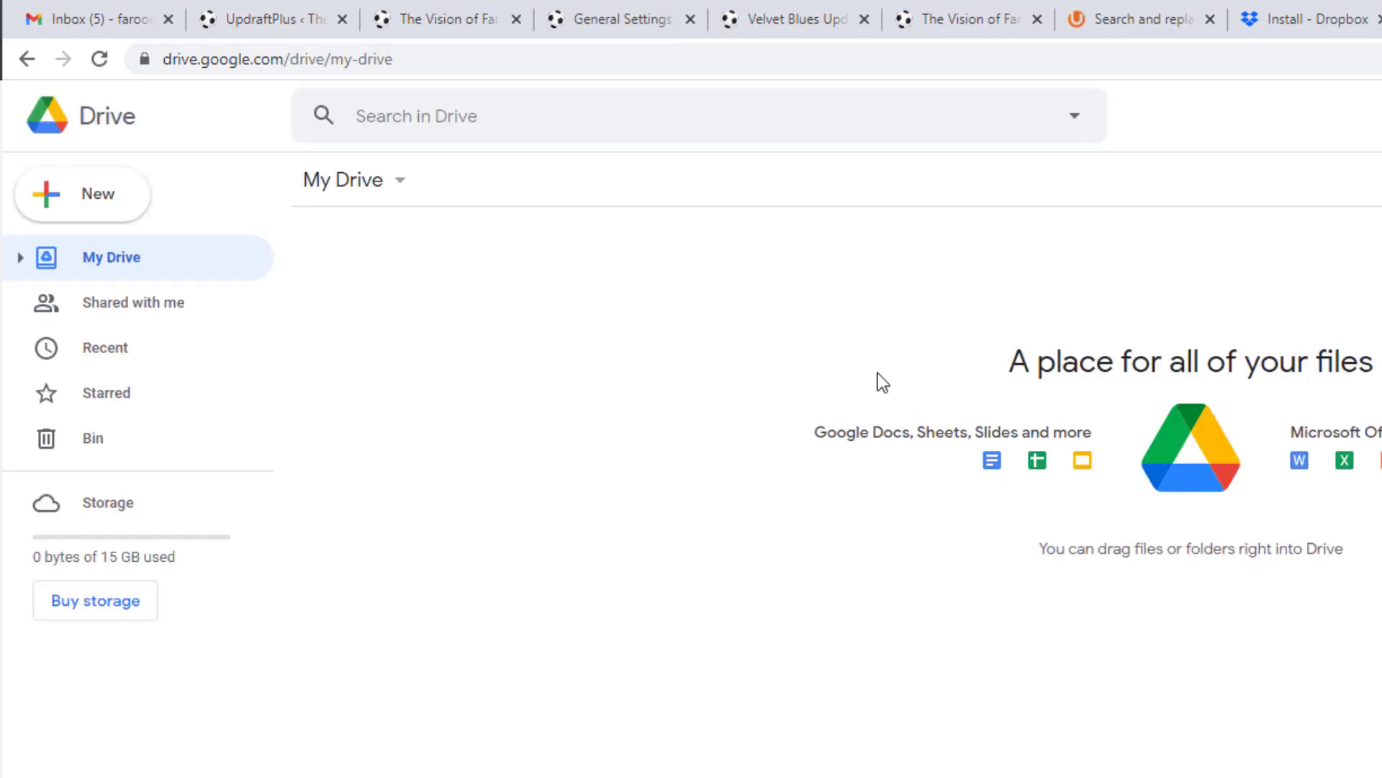
pyautogui.click(274, 18)
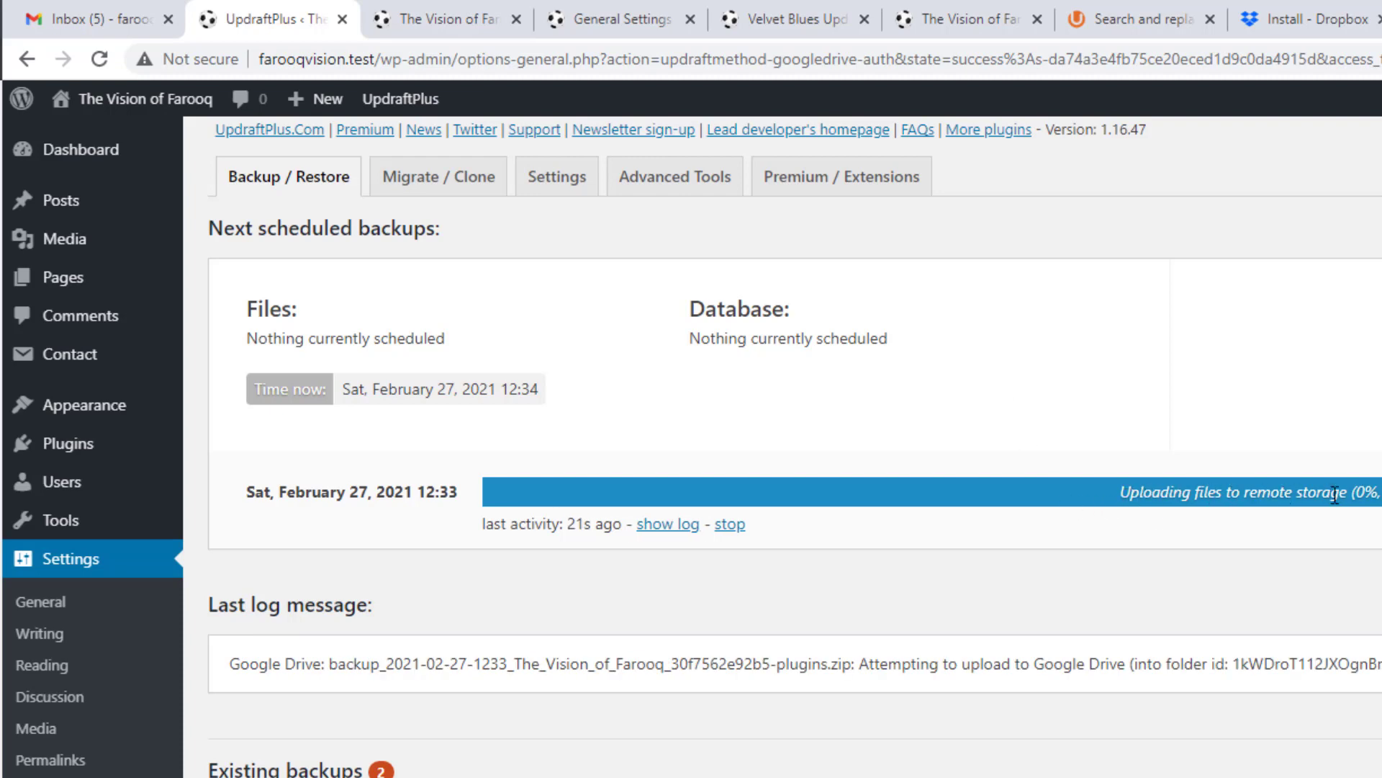
pyautogui.click(1381, 18)
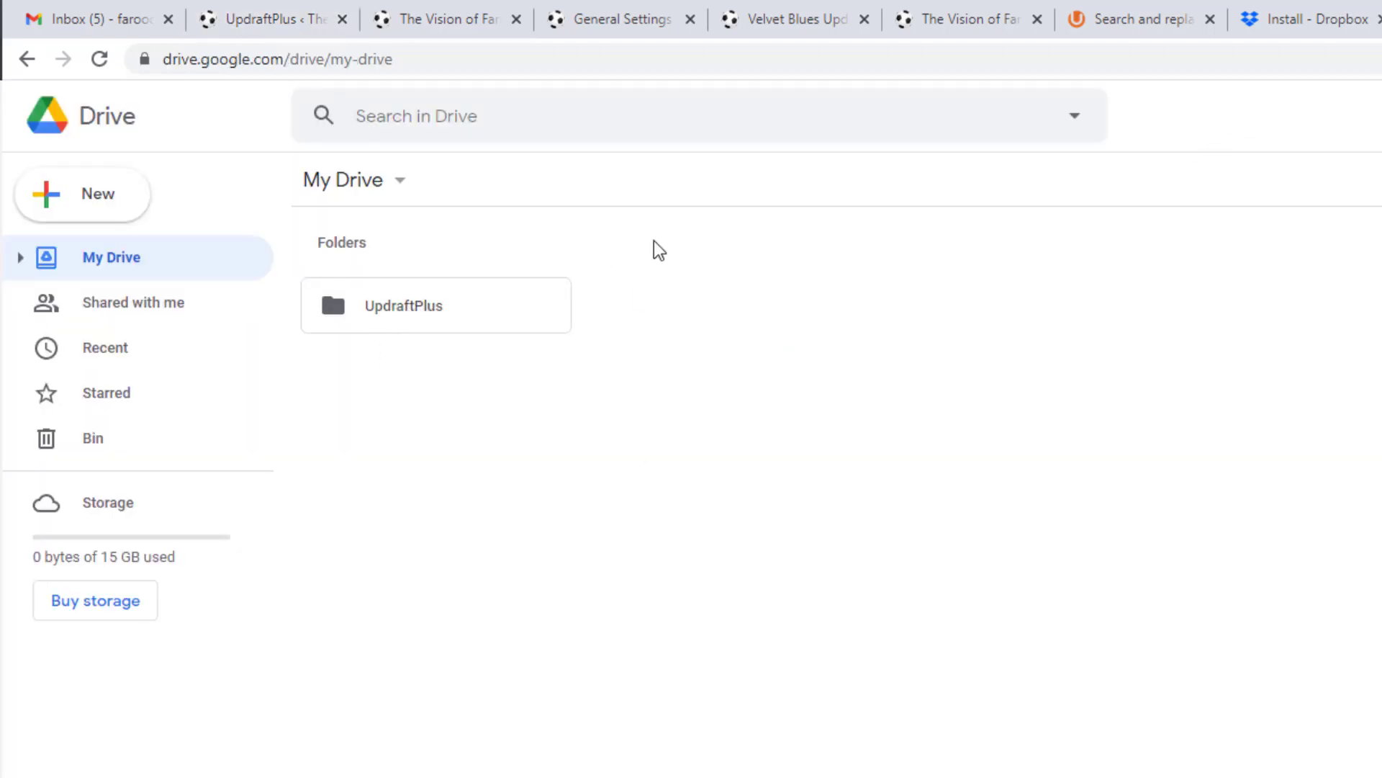
pyautogui.click(278, 4)
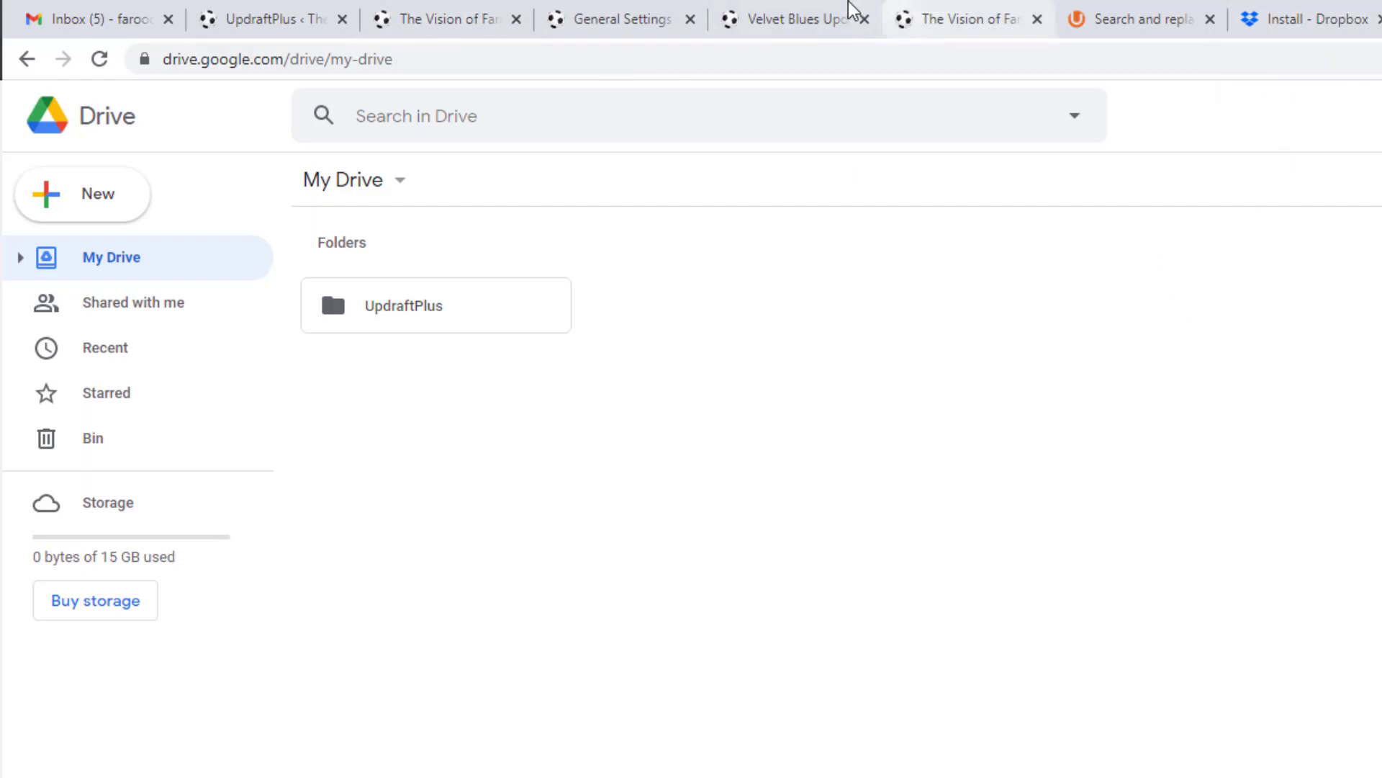
# Step: Browse 'The Vision of Farooq' home page, then return to the UpdraftPlus backup progress
pyautogui.click(931, 10)
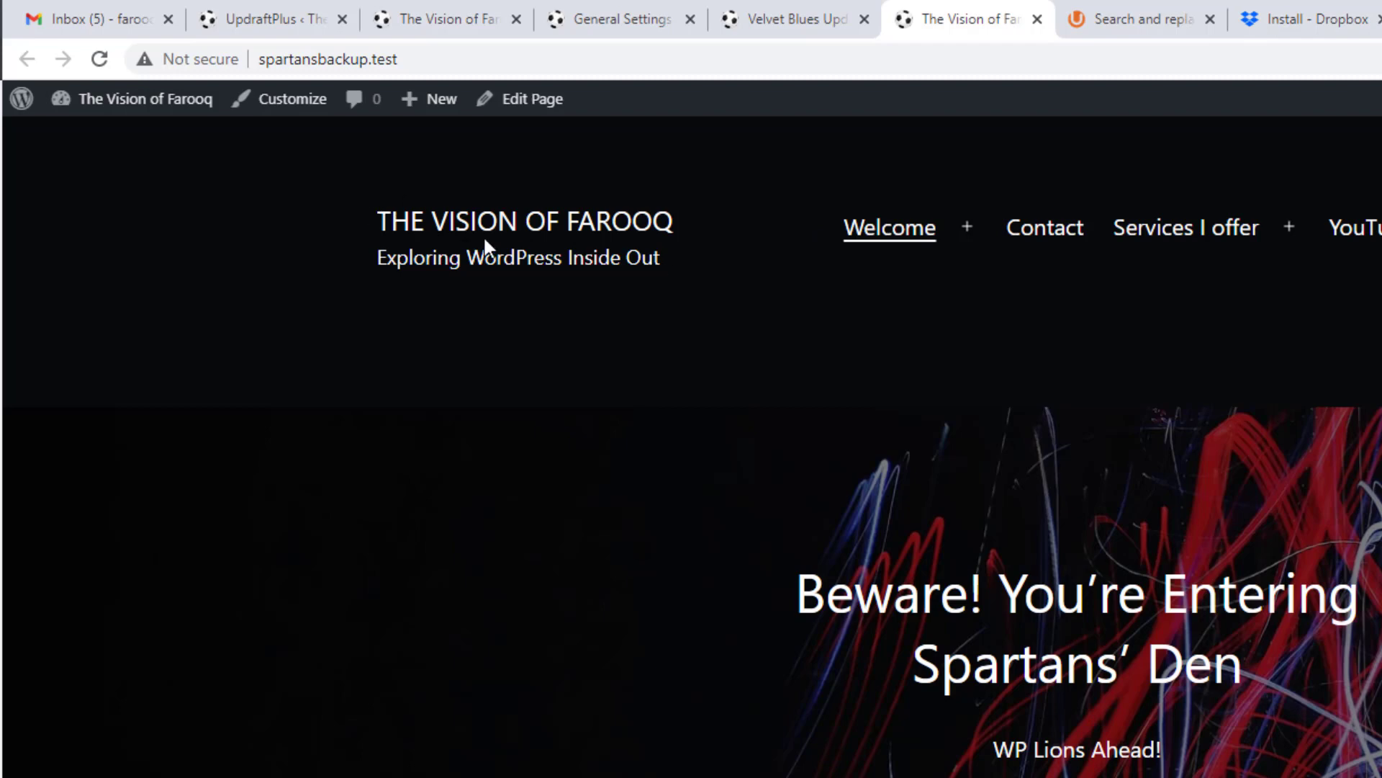
pyautogui.scroll(-5, 864, 389)
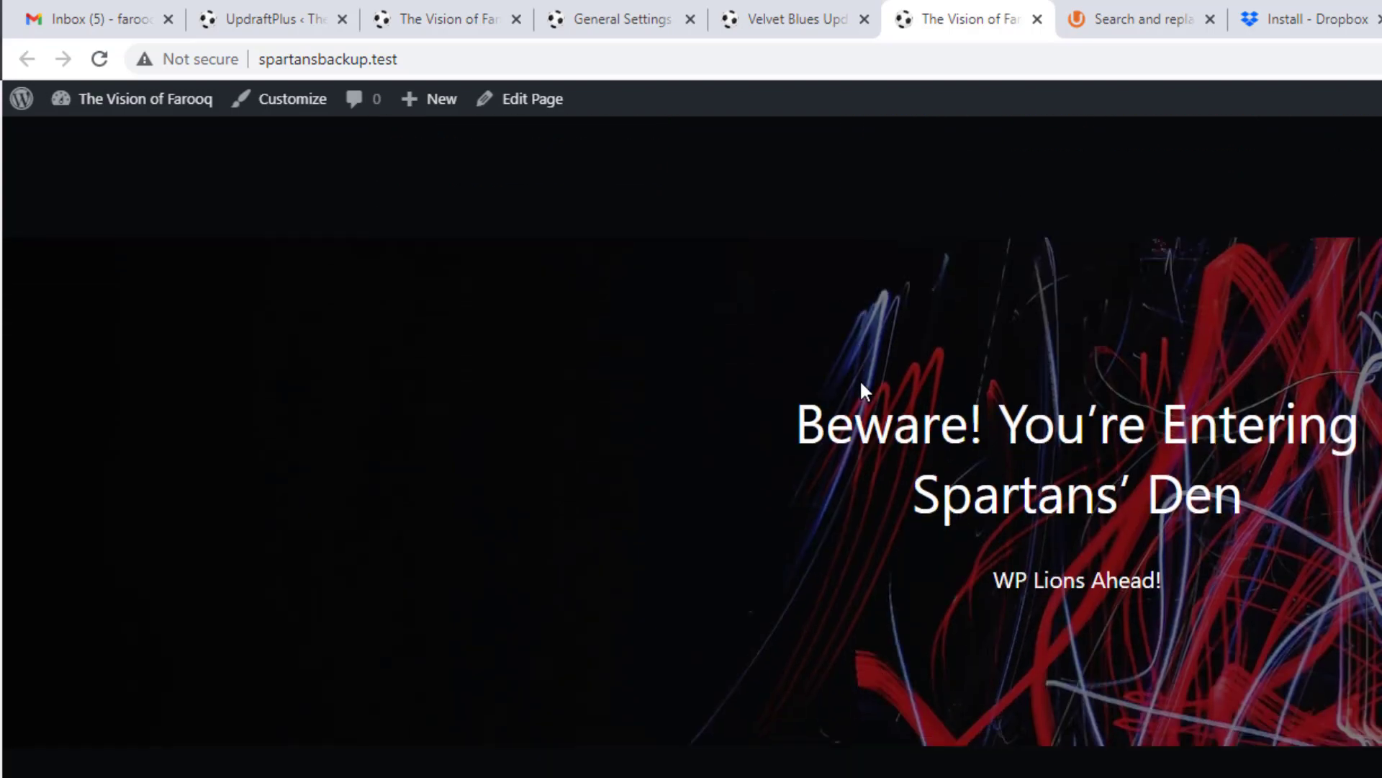
pyautogui.scroll(5, 864, 391)
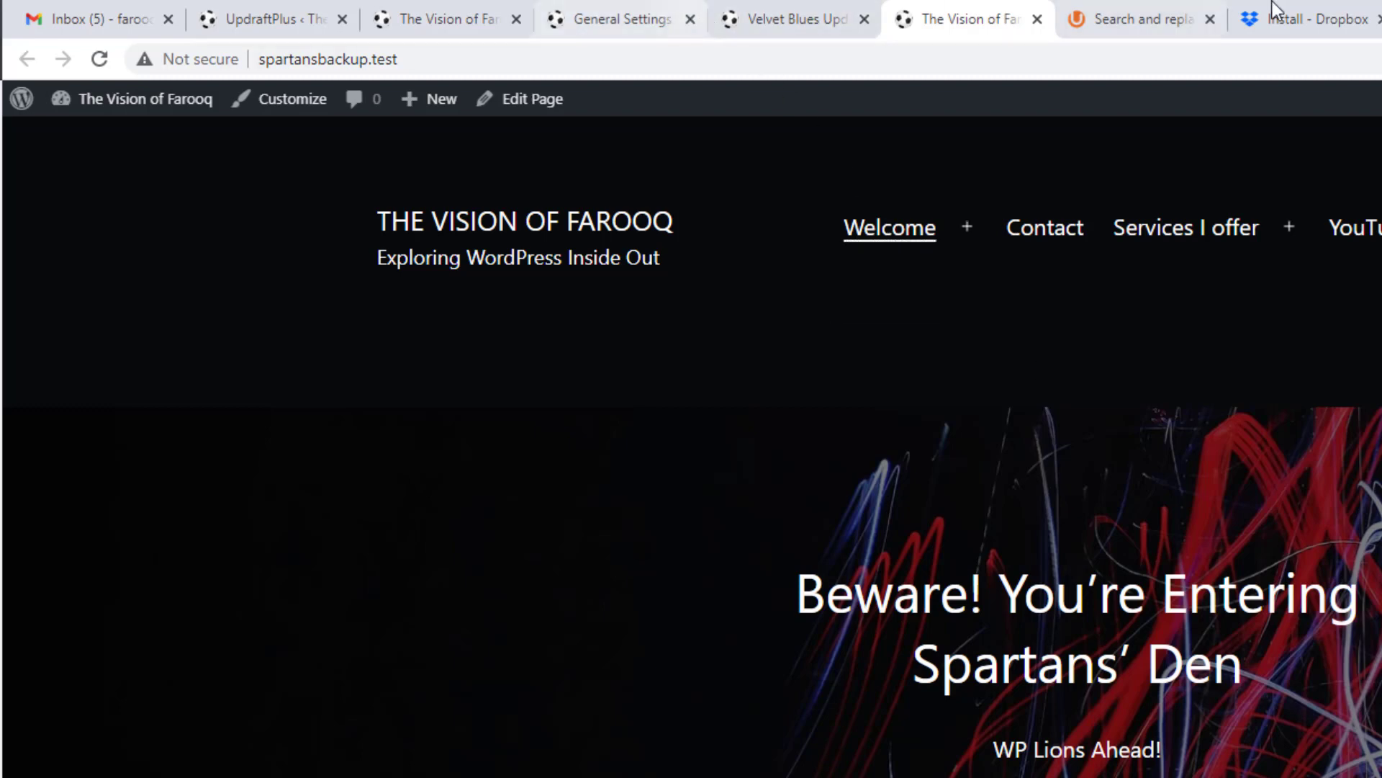
pyautogui.click(280, 12)
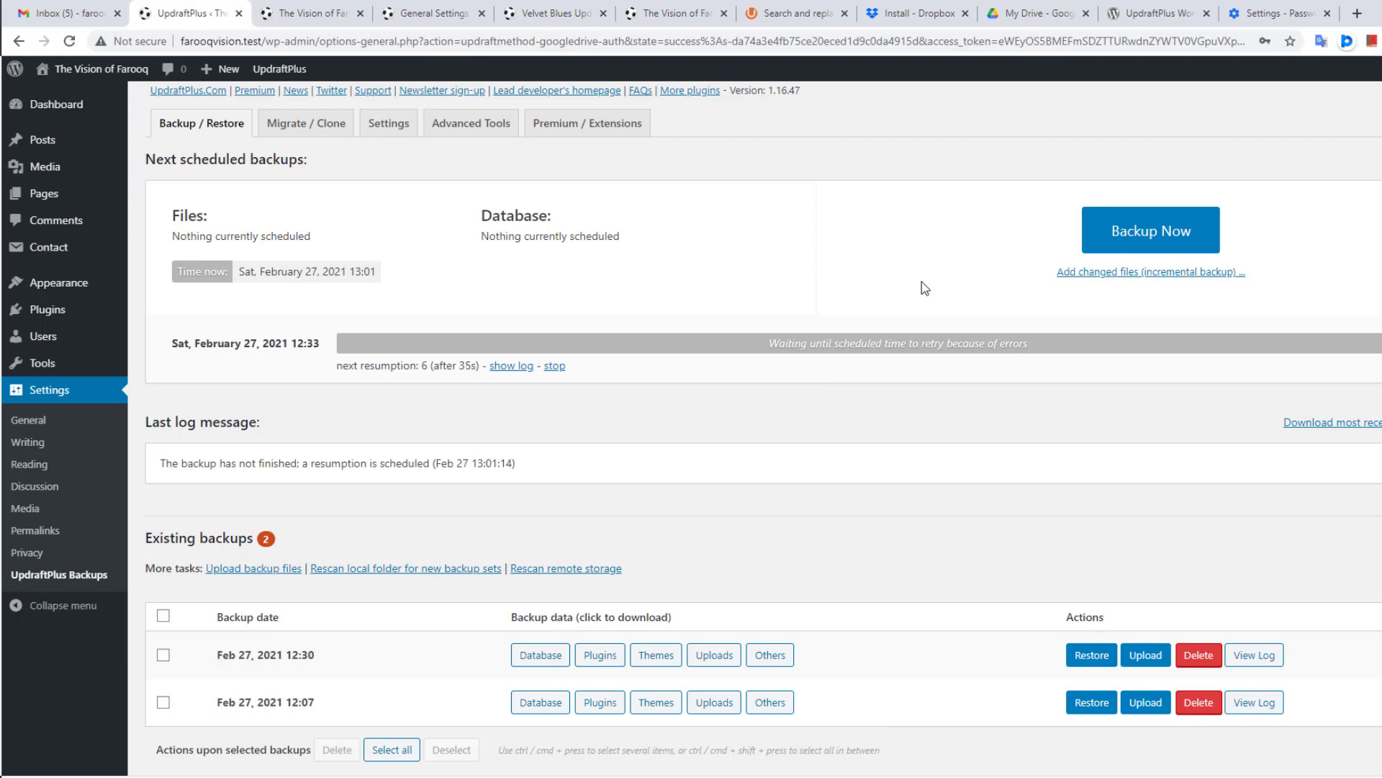
# Step: Reload Google Drive, open the UpdraftPlus folder and download the first backup file
pyautogui.click(1035, 8)
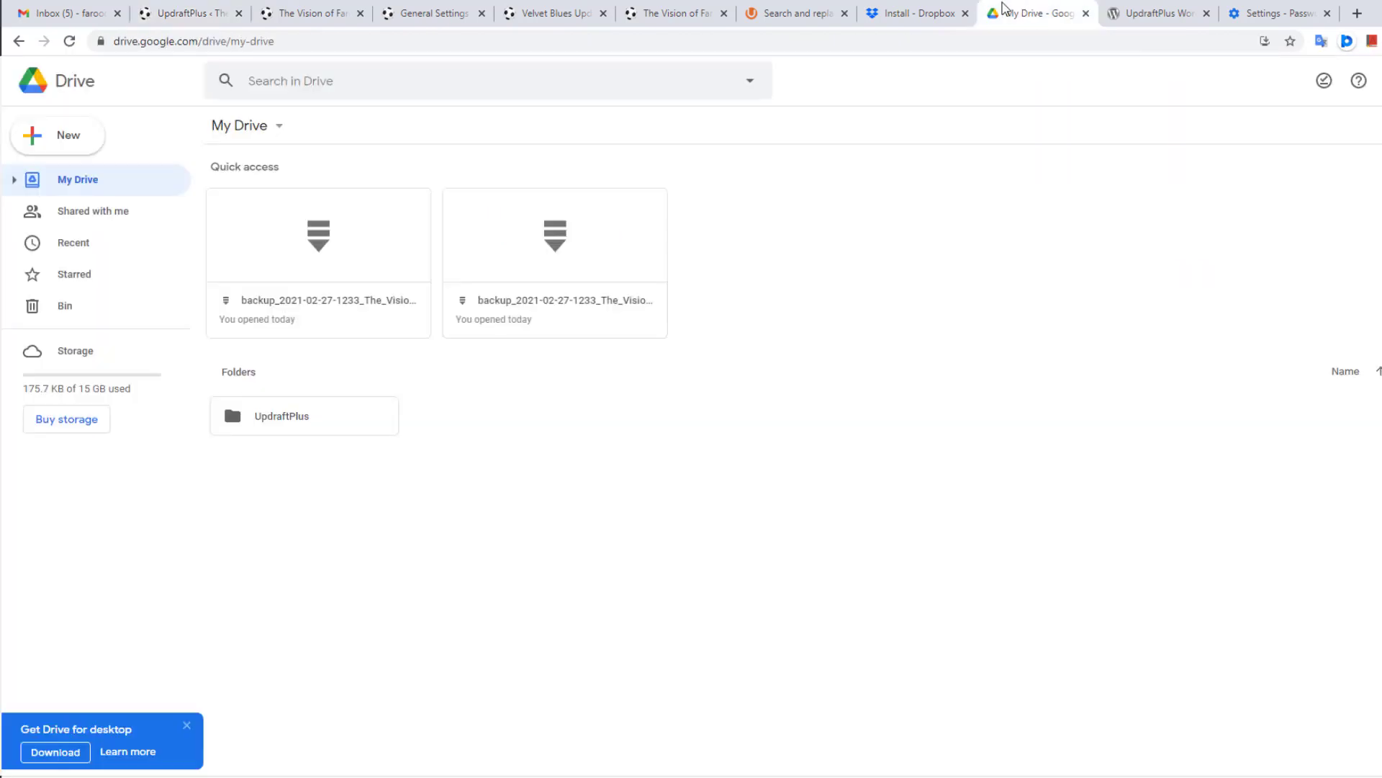
pyautogui.click(70, 45)
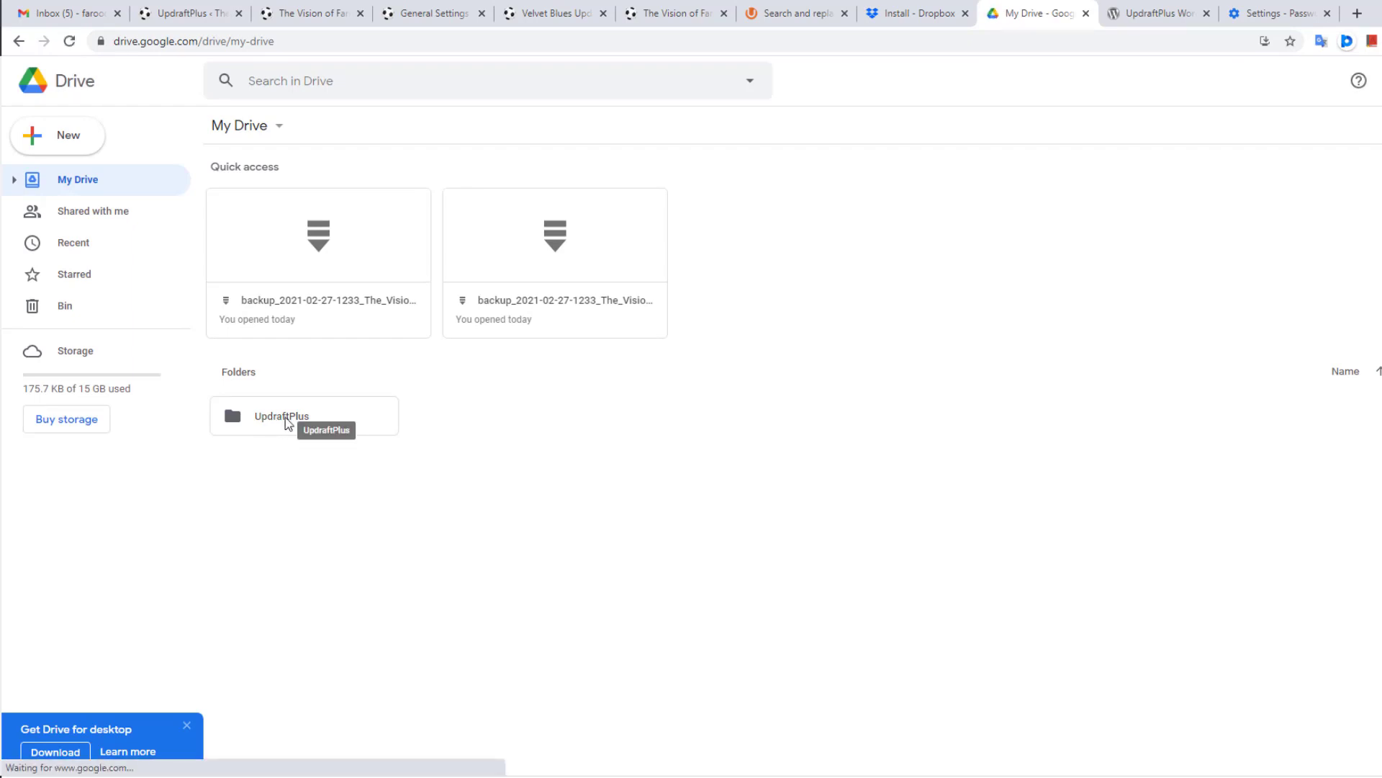
pyautogui.doubleClick(241, 420)
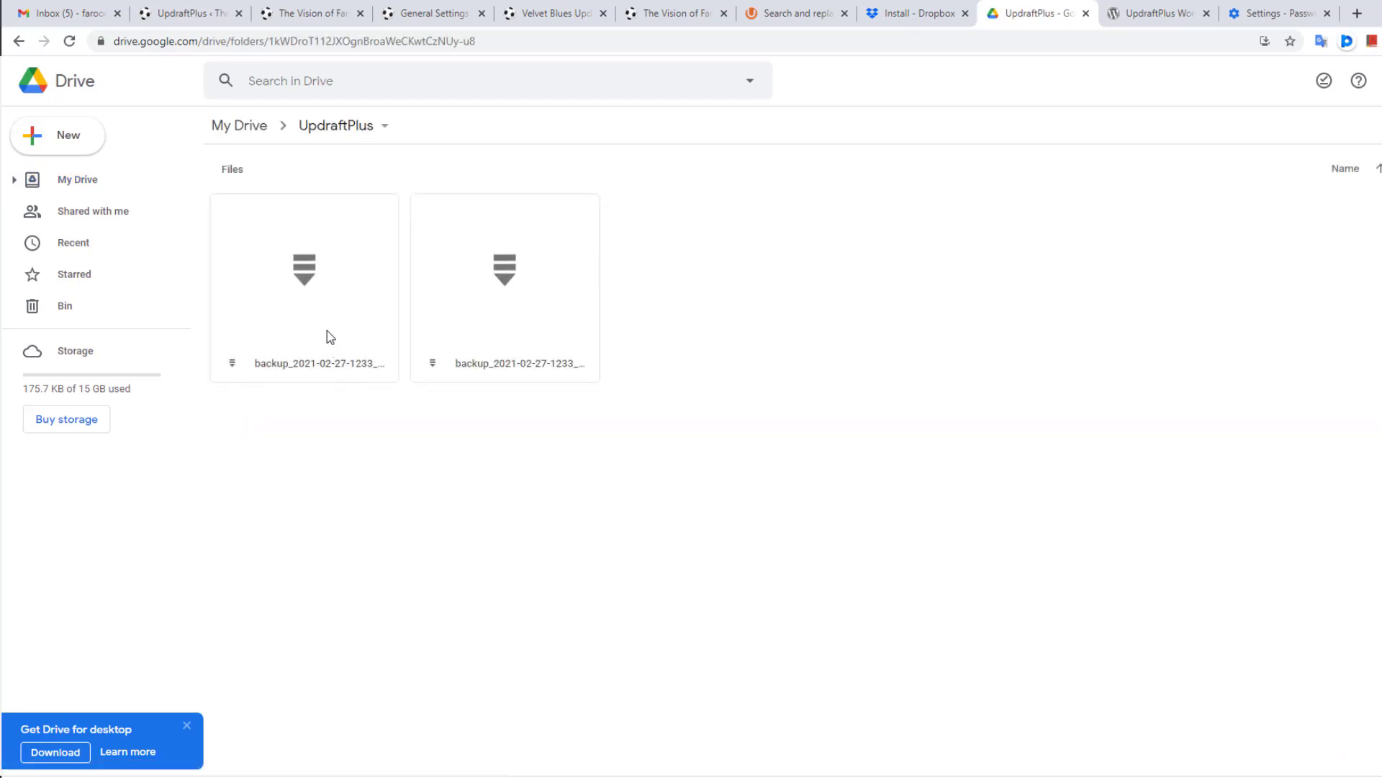
pyautogui.click(346, 271)
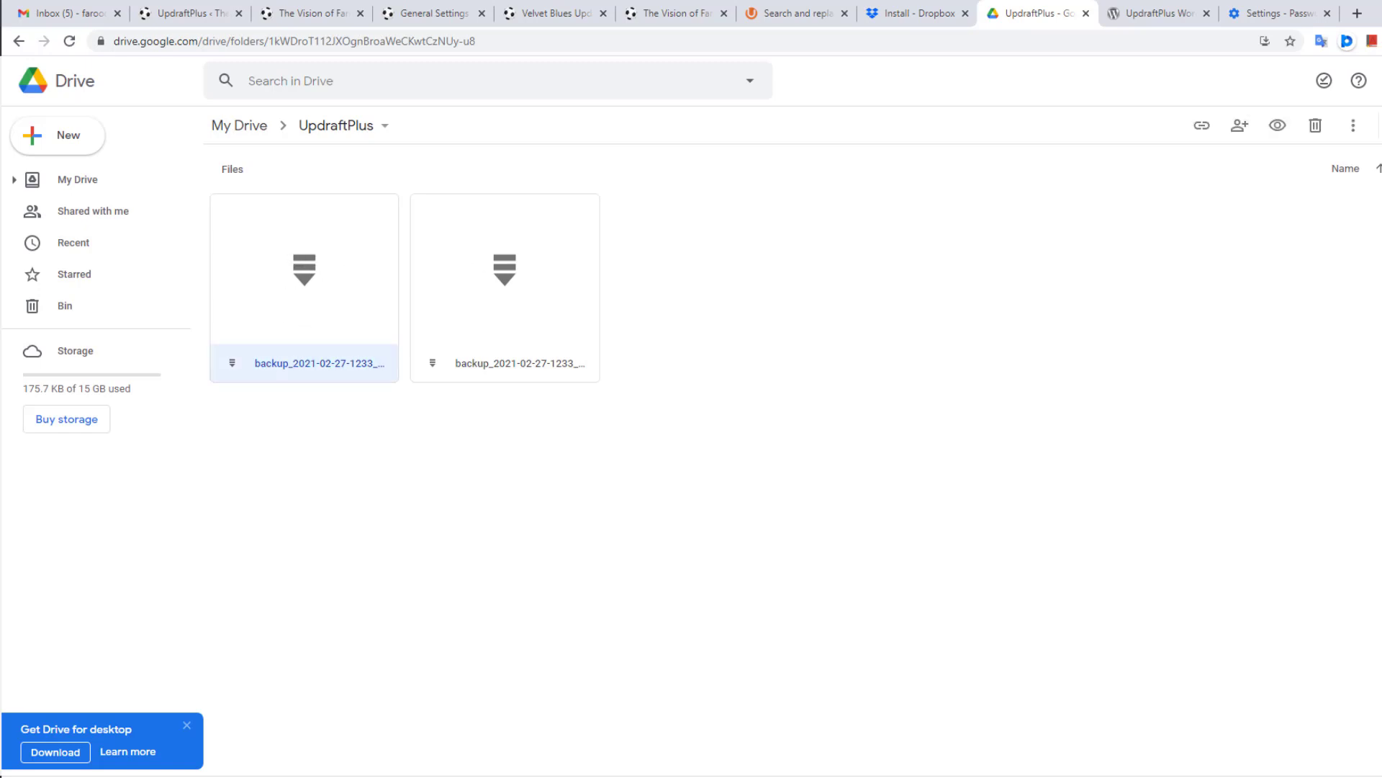
pyautogui.click(1355, 133)
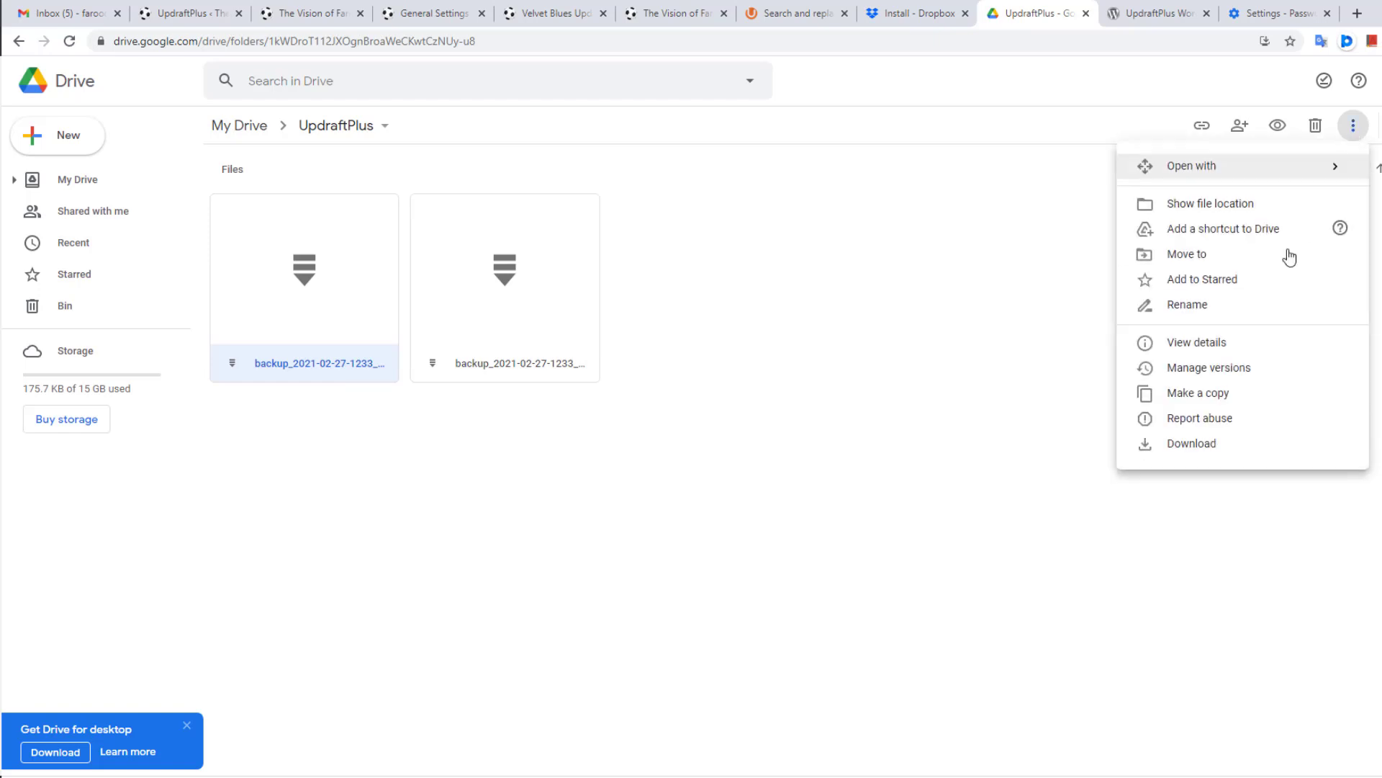
pyautogui.click(1191, 445)
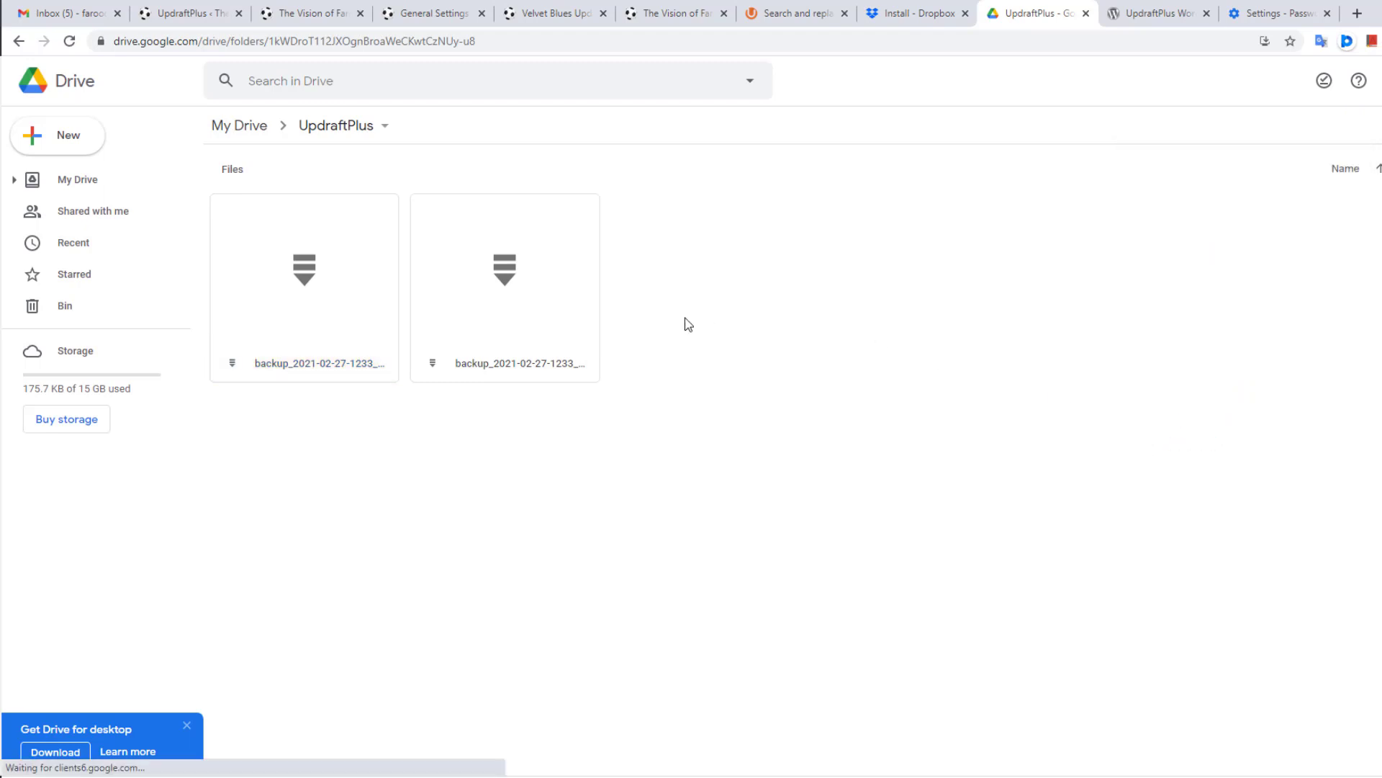
pyautogui.rightClick(335, 263)
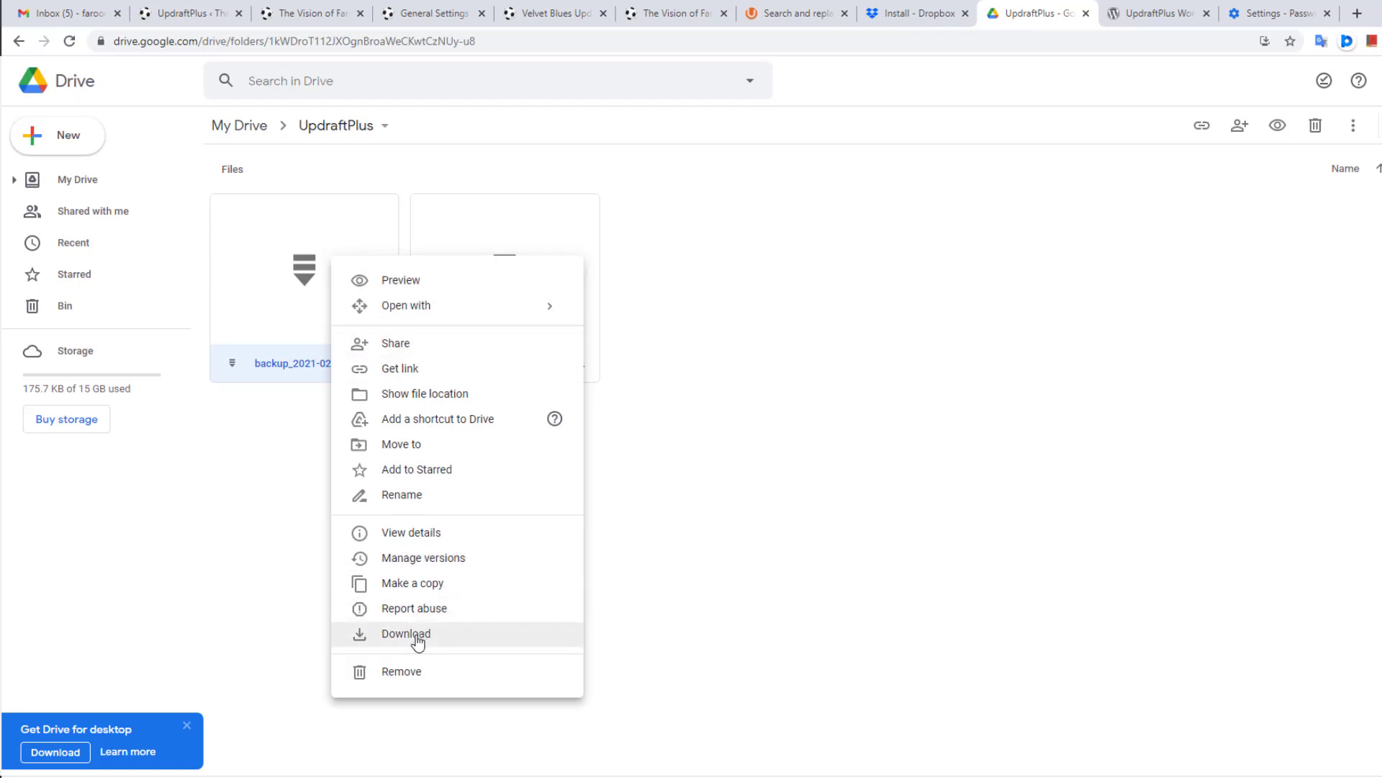
pyautogui.click(794, 362)
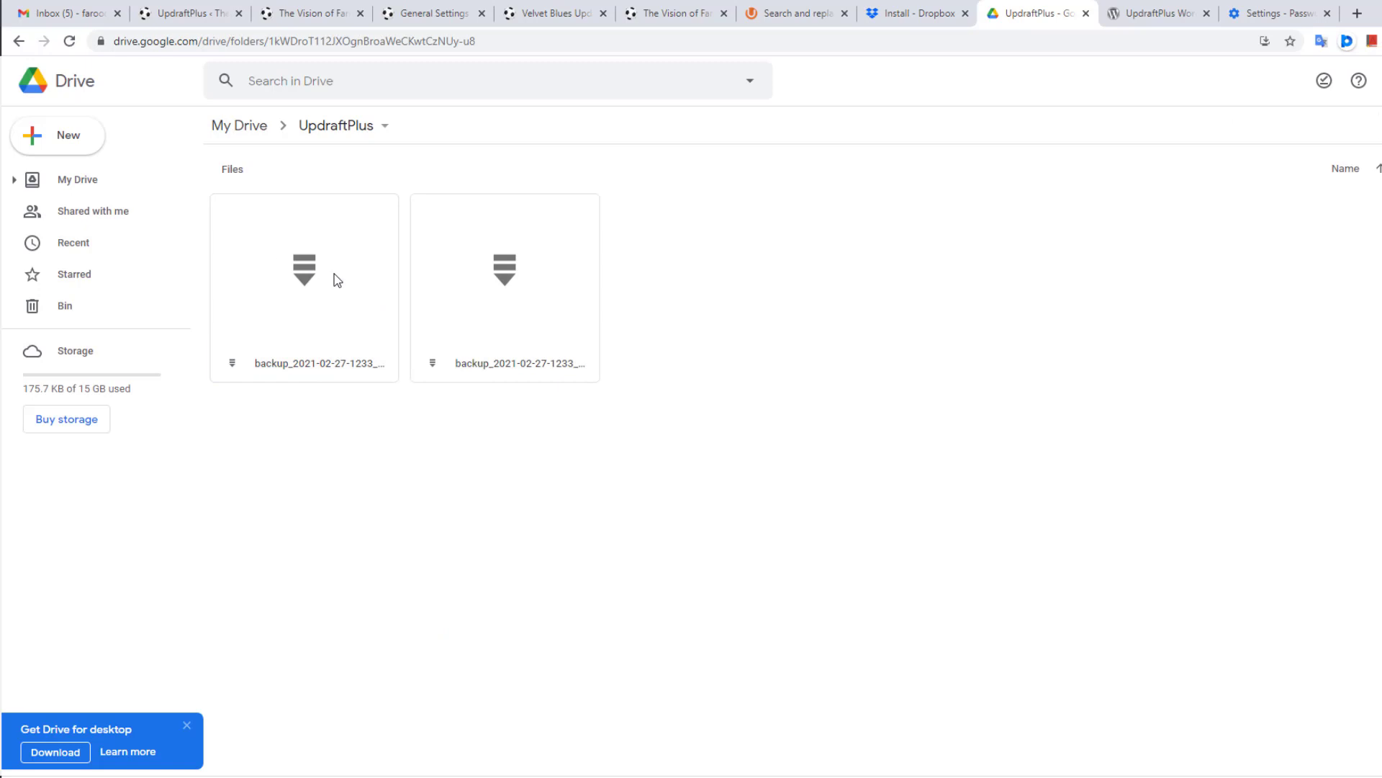
pyautogui.doubleClick(334, 274)
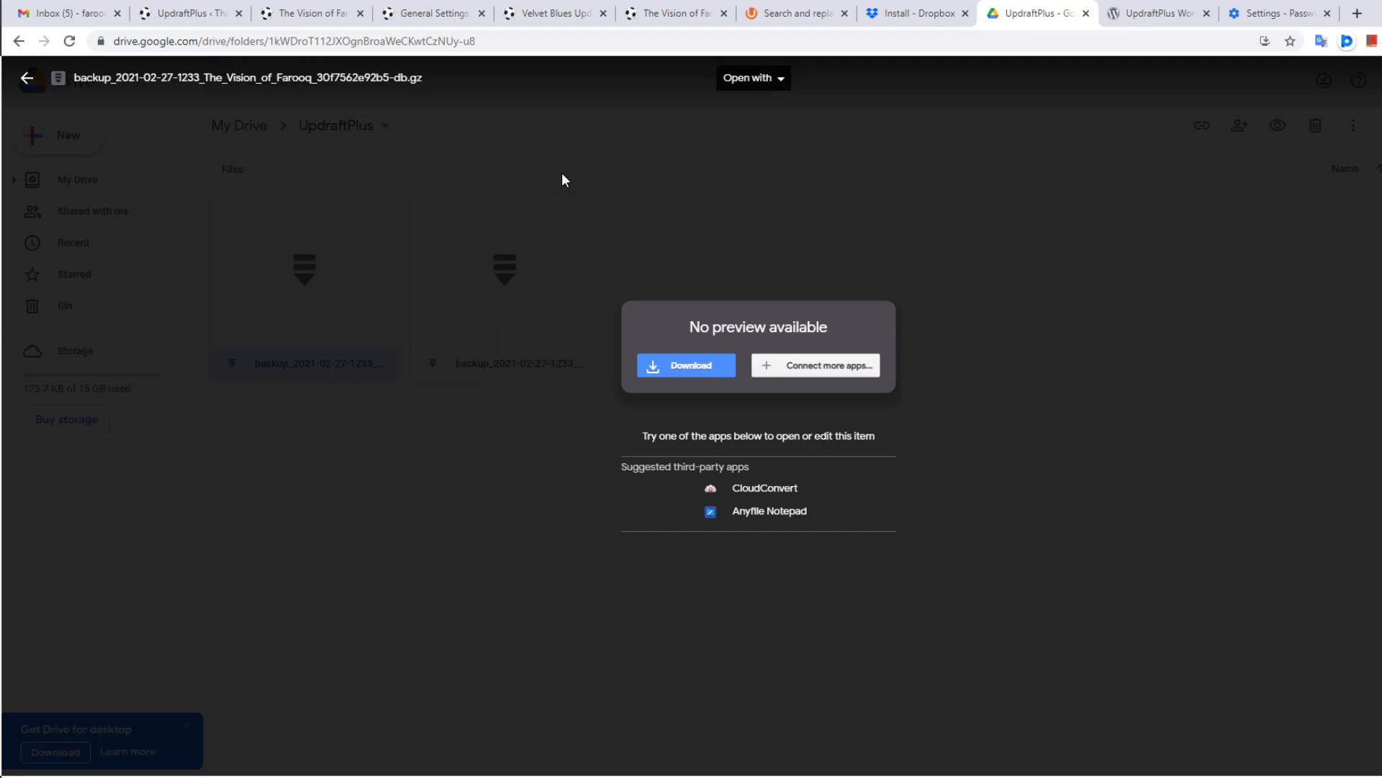
pyautogui.click(27, 79)
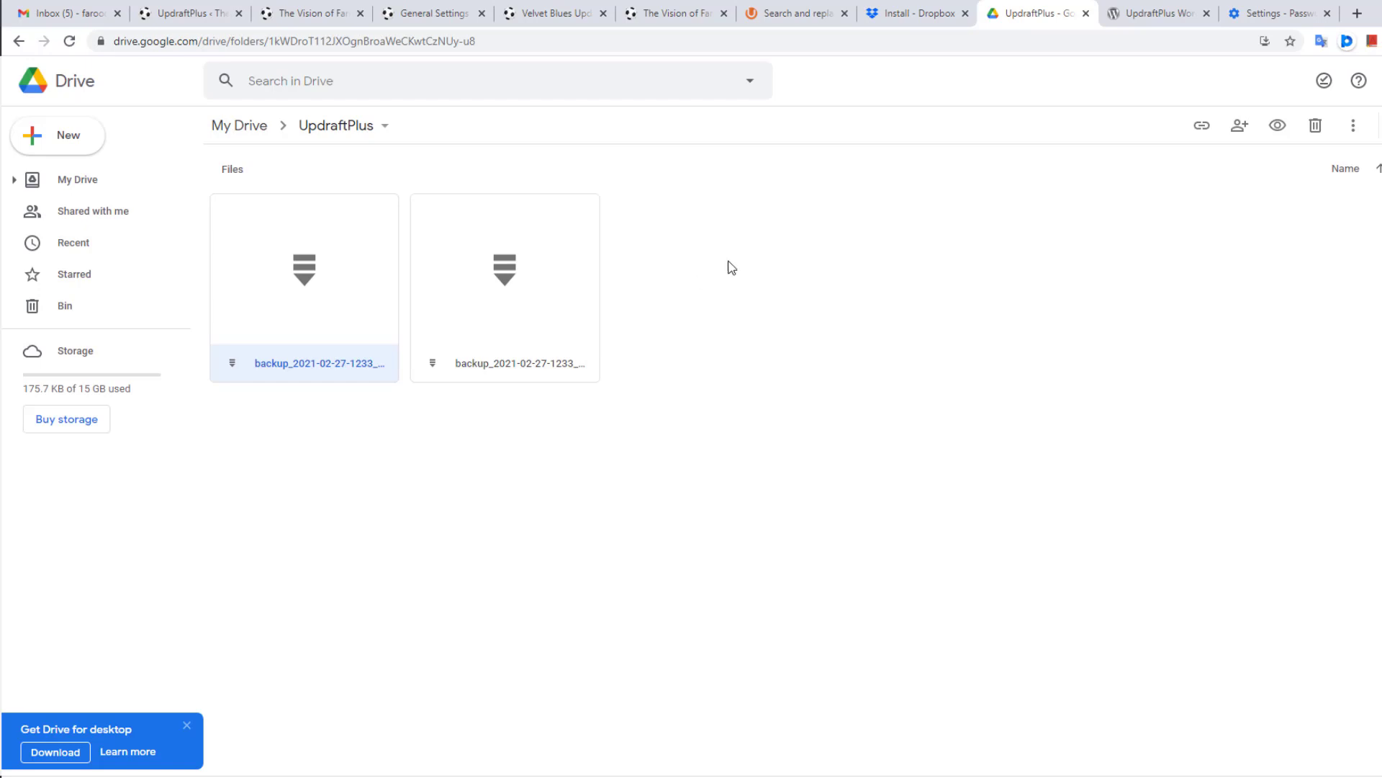
pyautogui.click(190, 7)
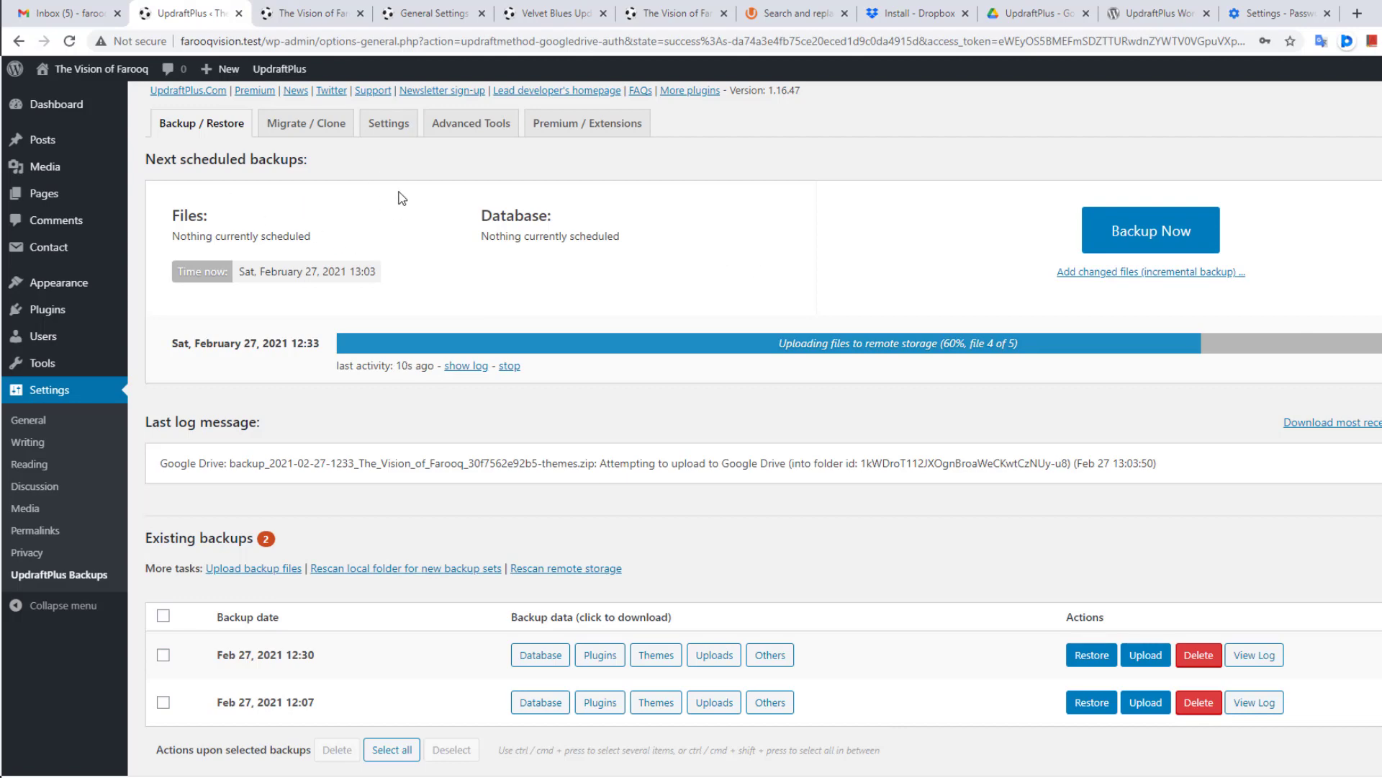
# Step: On spartansbackup.test, open the UpdraftPlus Backups settings and select Dropbox as remote storage
pyautogui.click(541, 16)
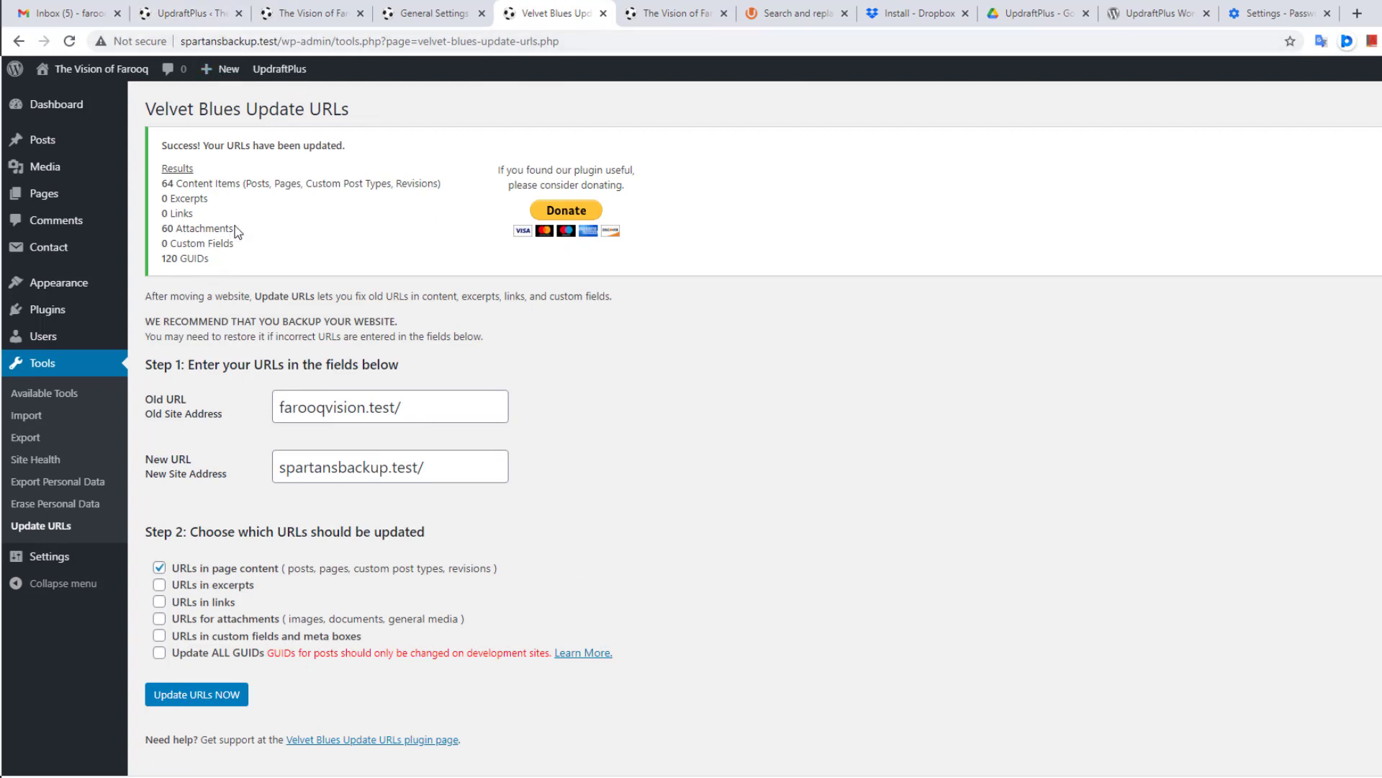
pyautogui.moveTo(51, 311)
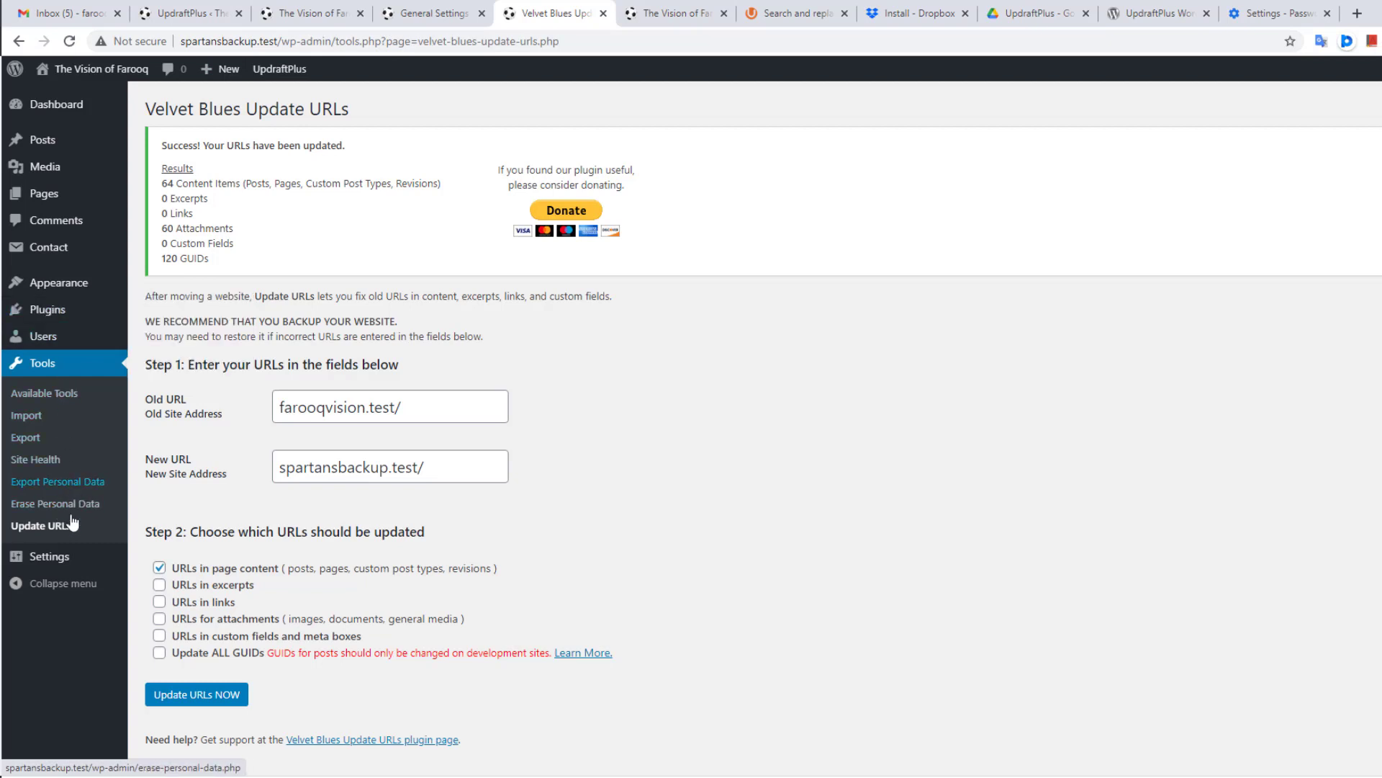
pyautogui.moveTo(61, 560)
pyautogui.click(191, 714)
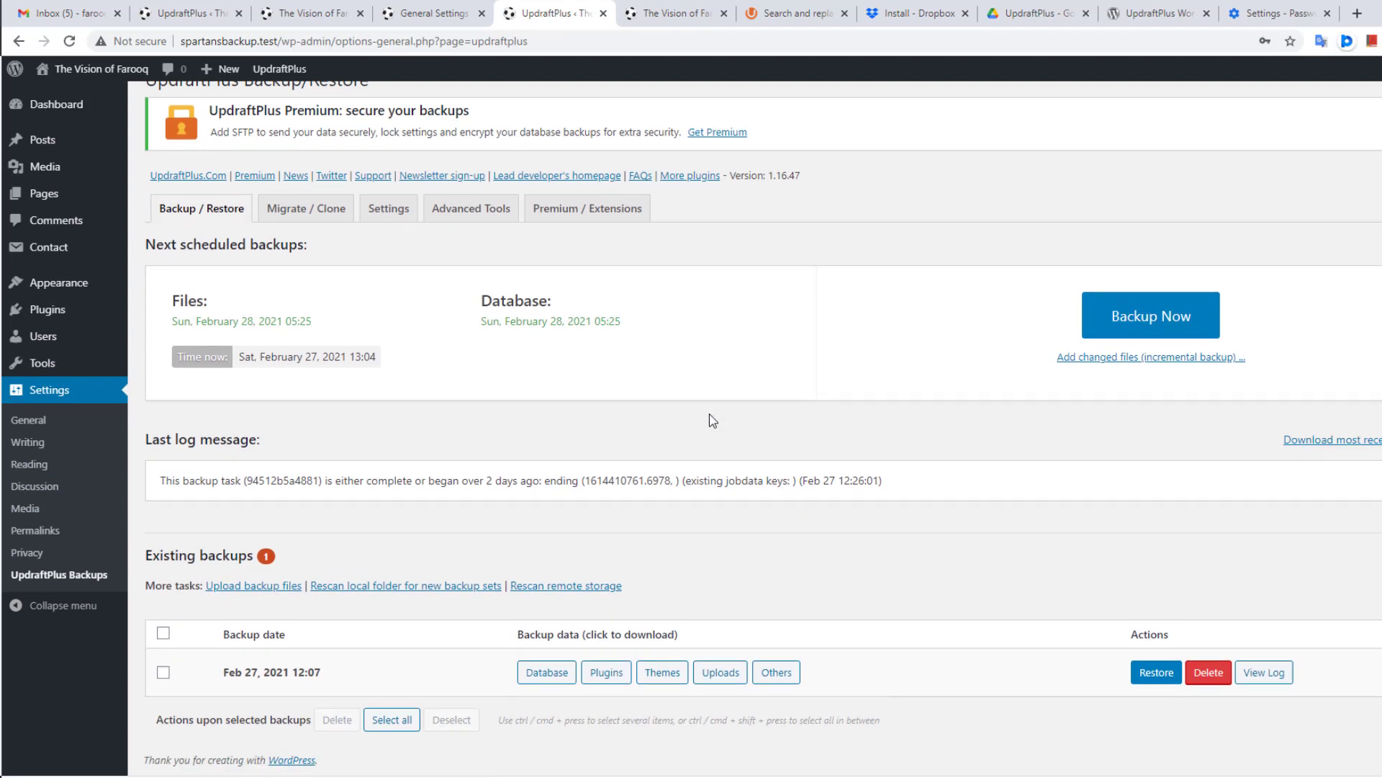
pyautogui.scroll(1, 710, 420)
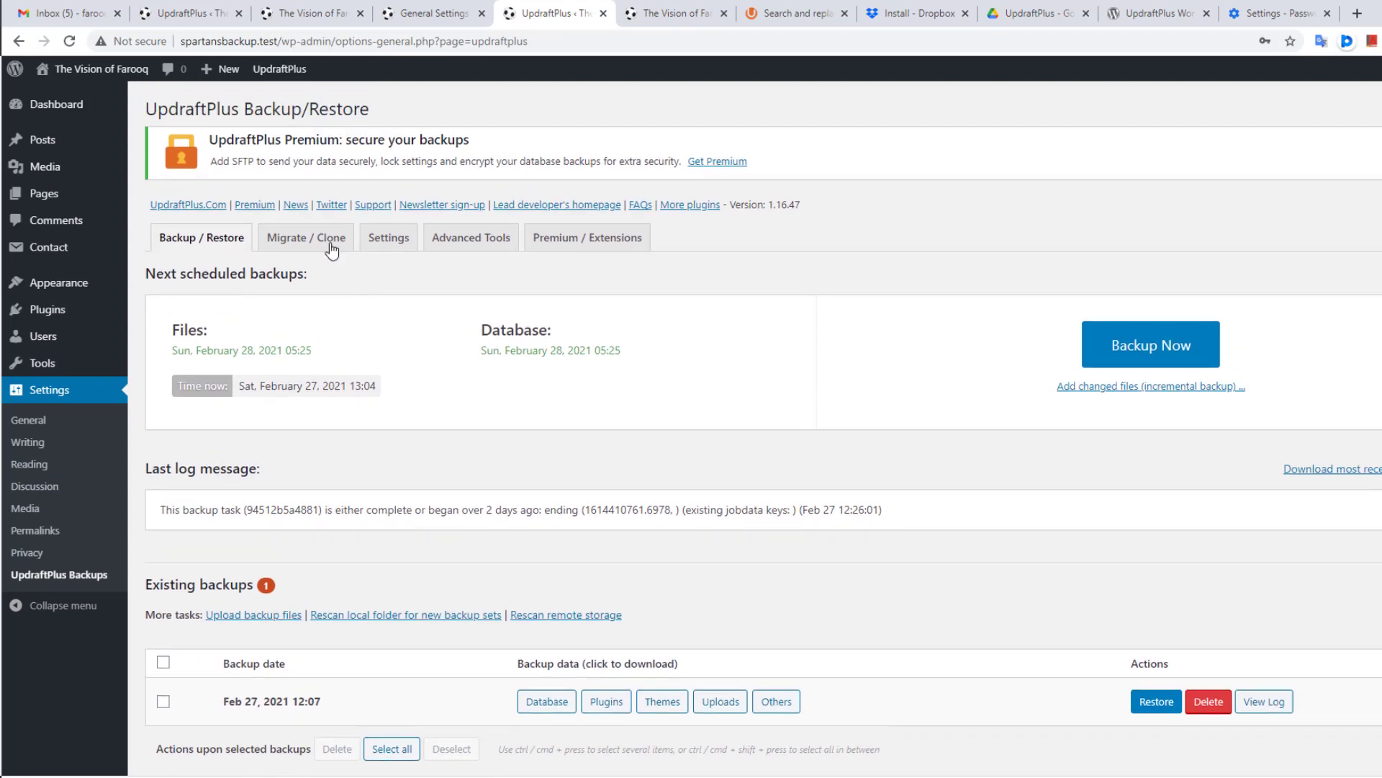
pyautogui.click(392, 242)
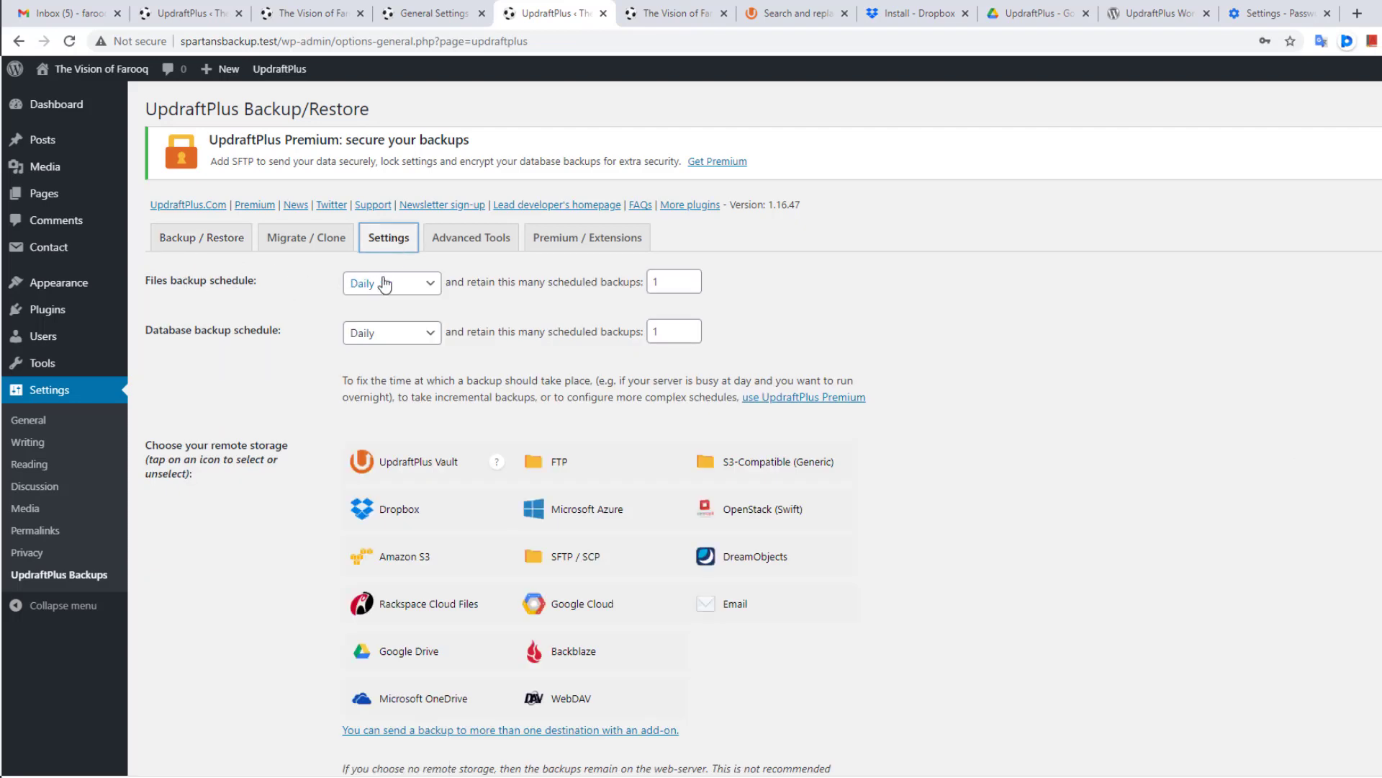
pyautogui.scroll(-1, 389, 284)
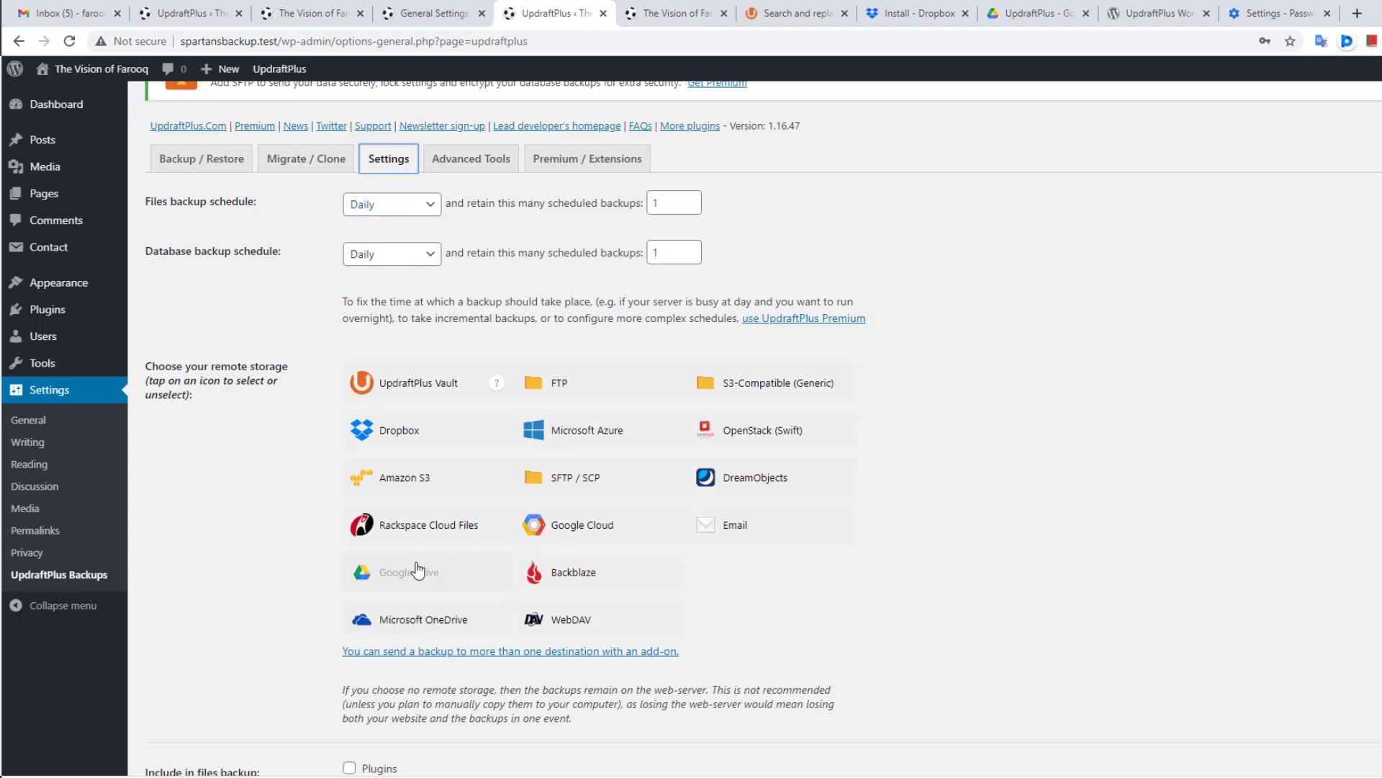
pyautogui.click(410, 438)
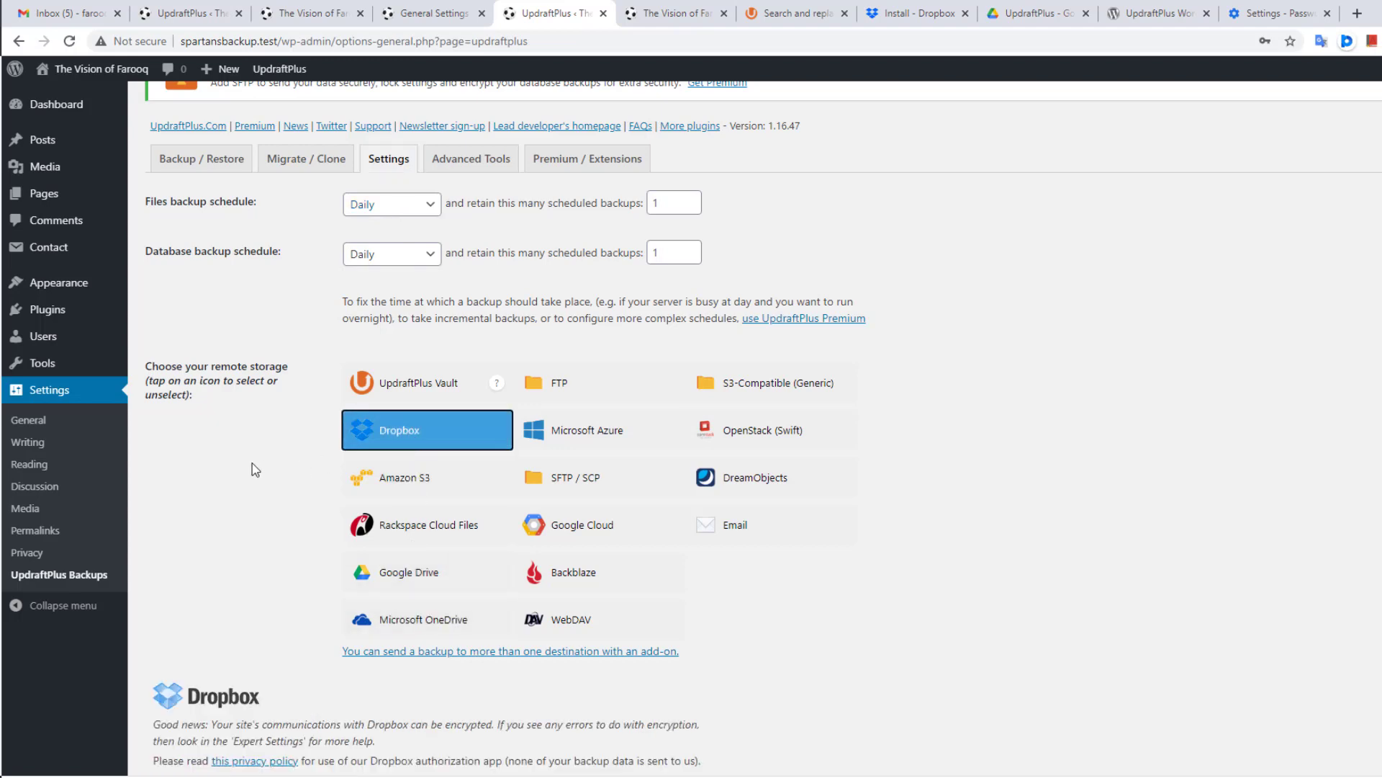
pyautogui.scroll(-4, 252, 463)
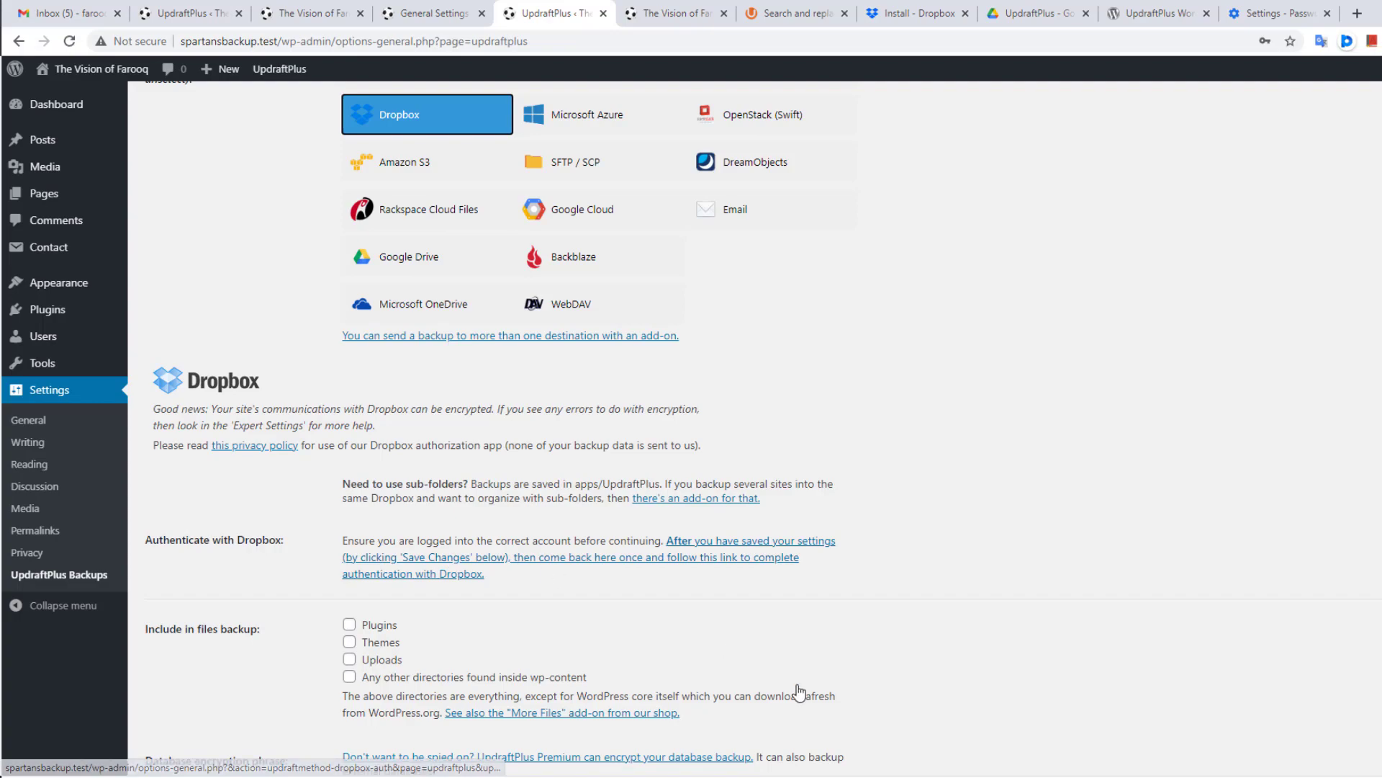
pyautogui.rightClick(893, 771)
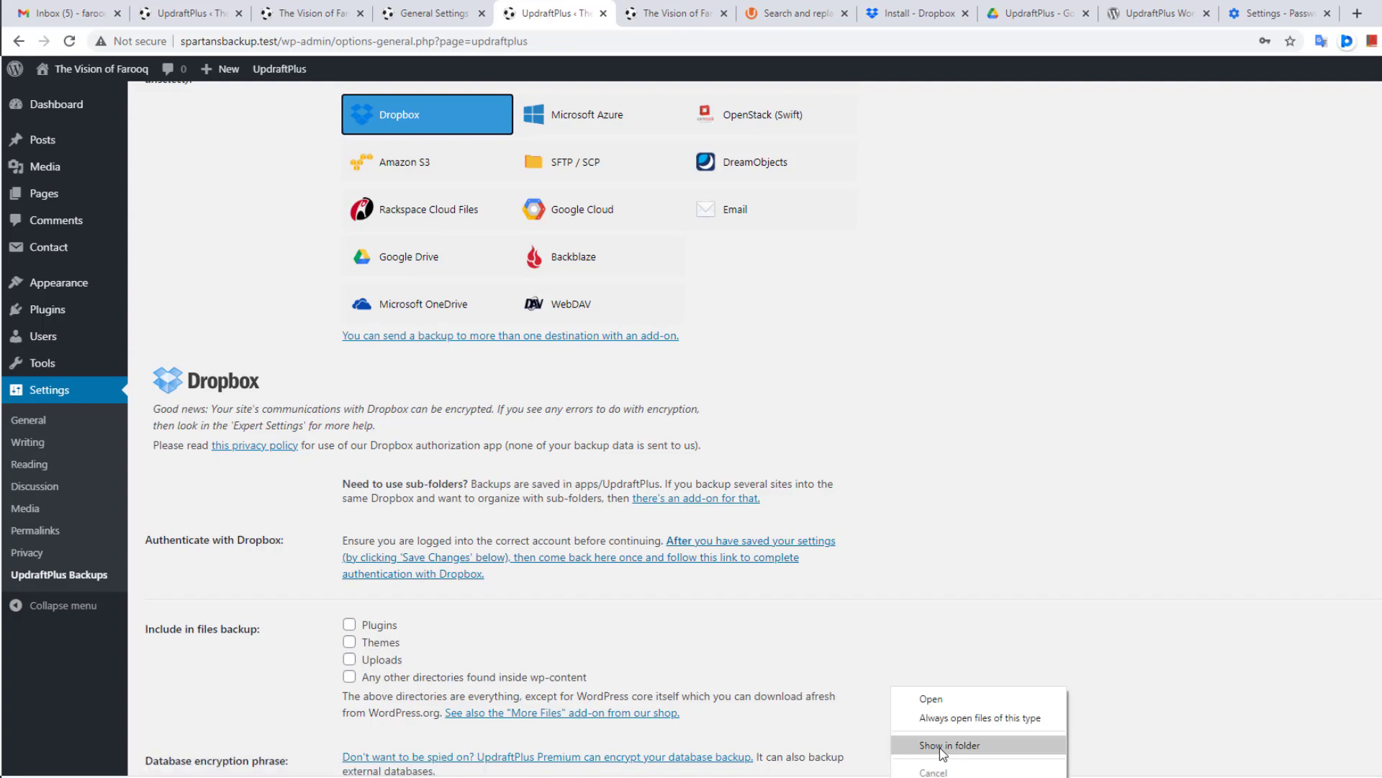
# Step: Run DropboxInstaller.exe from the Downloads folder as administrator
pyautogui.click(940, 747)
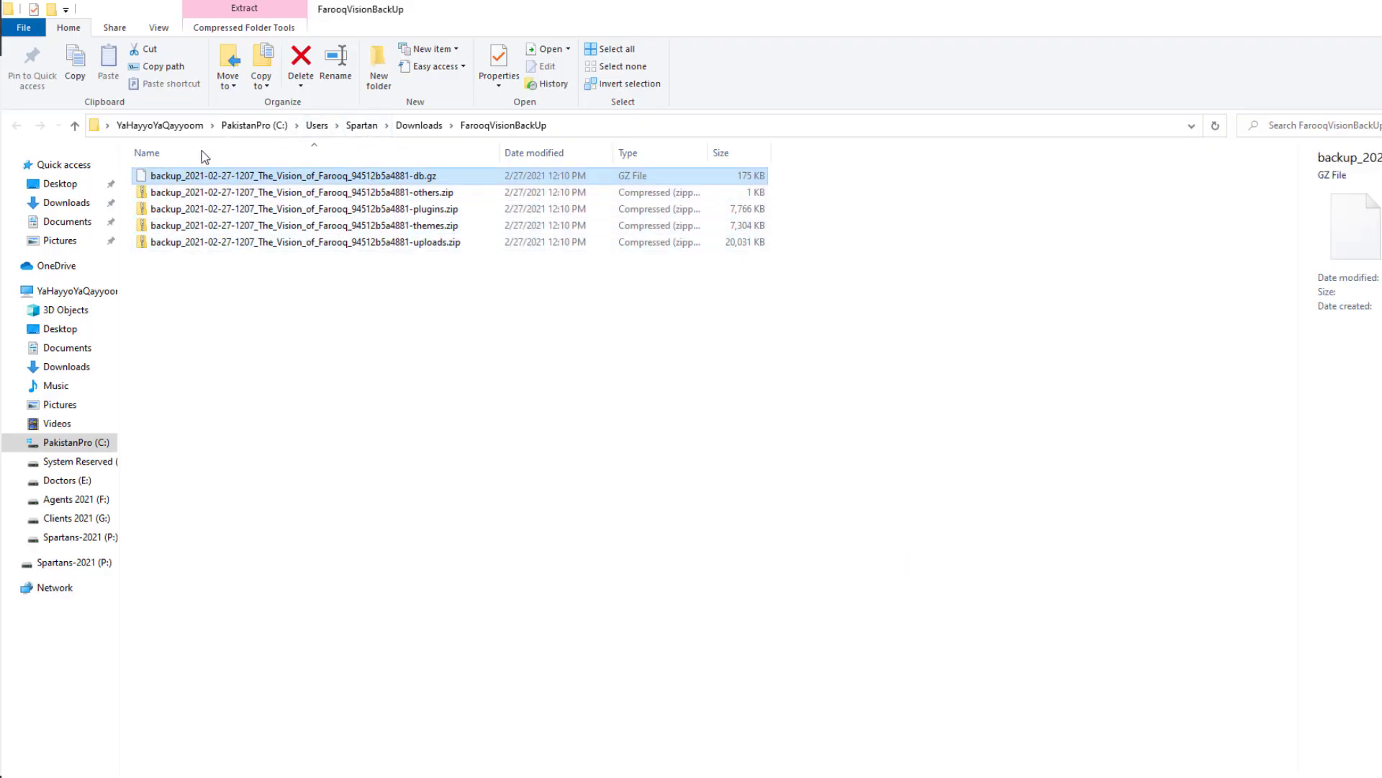
pyautogui.click(67, 203)
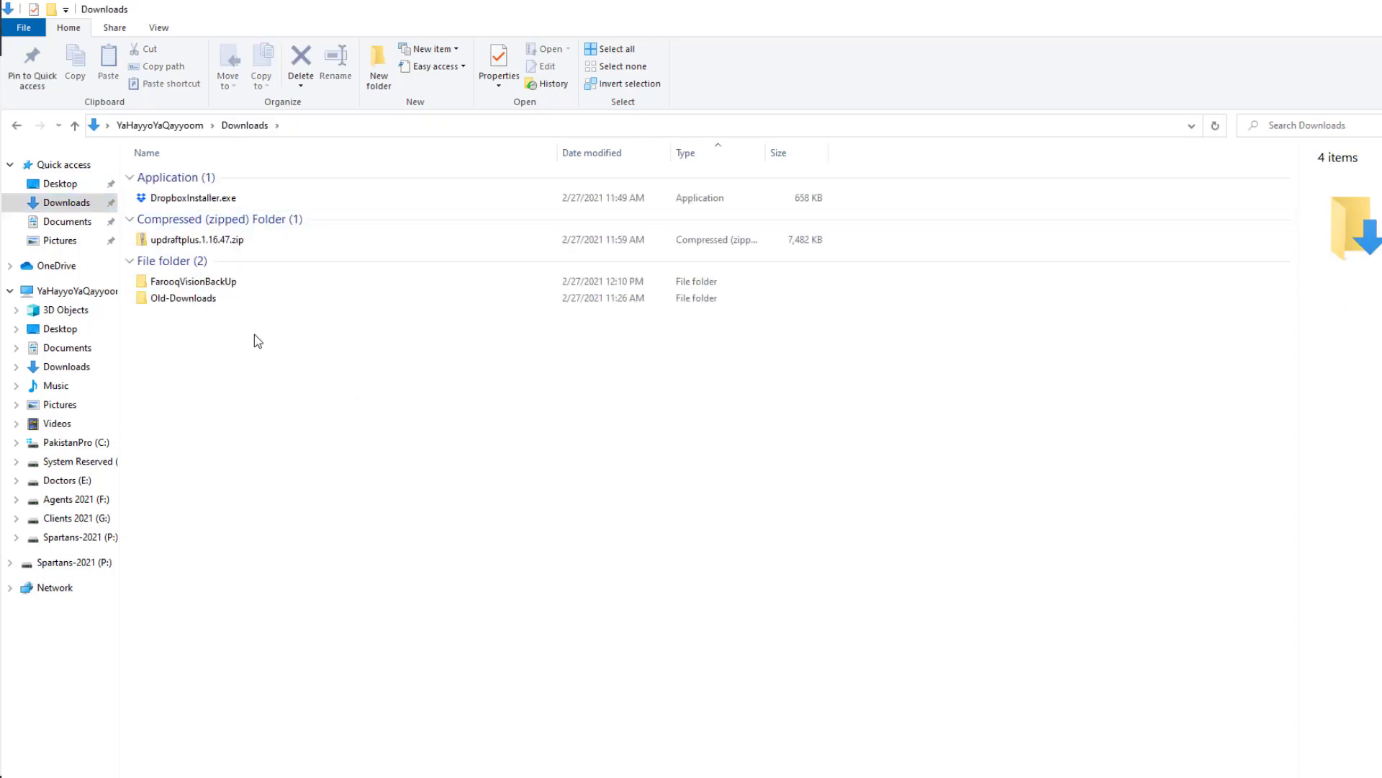
pyautogui.rightClick(186, 203)
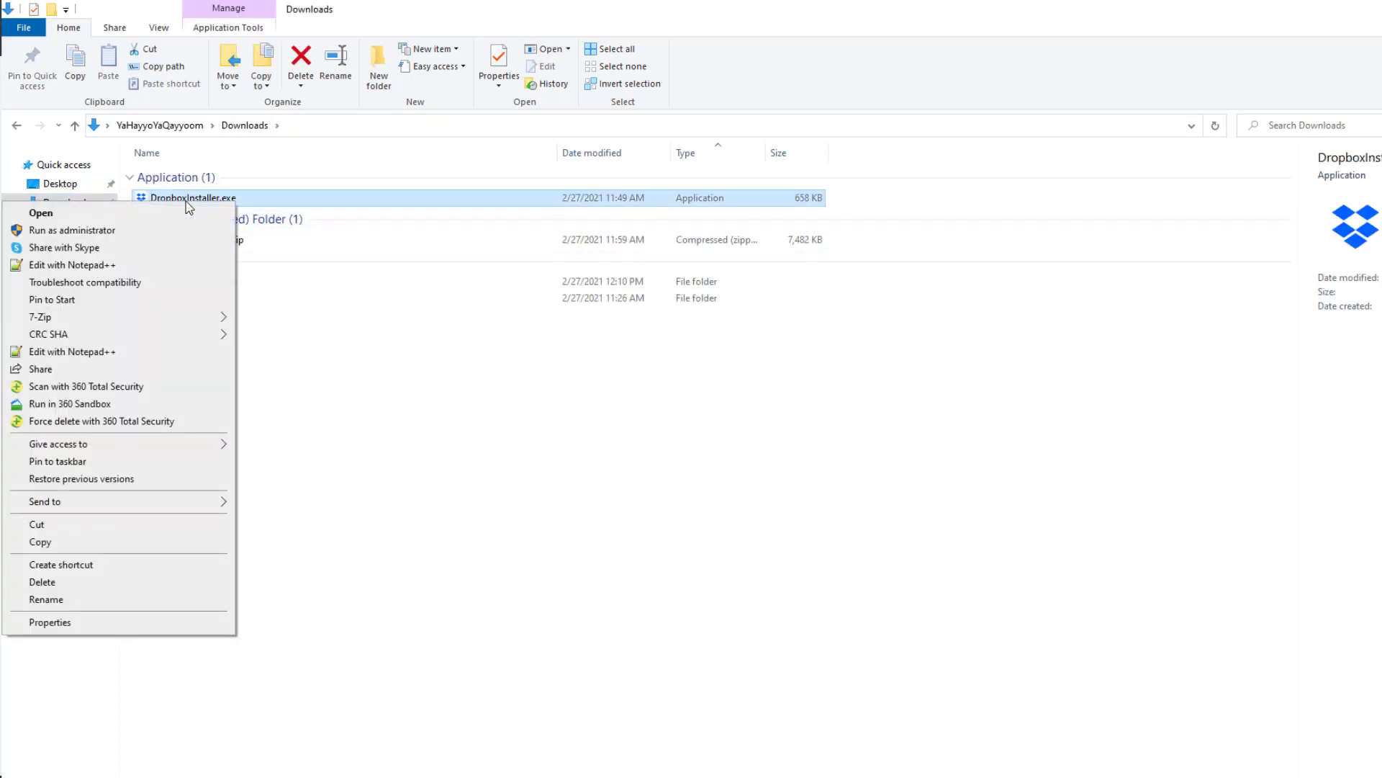
pyautogui.click(107, 232)
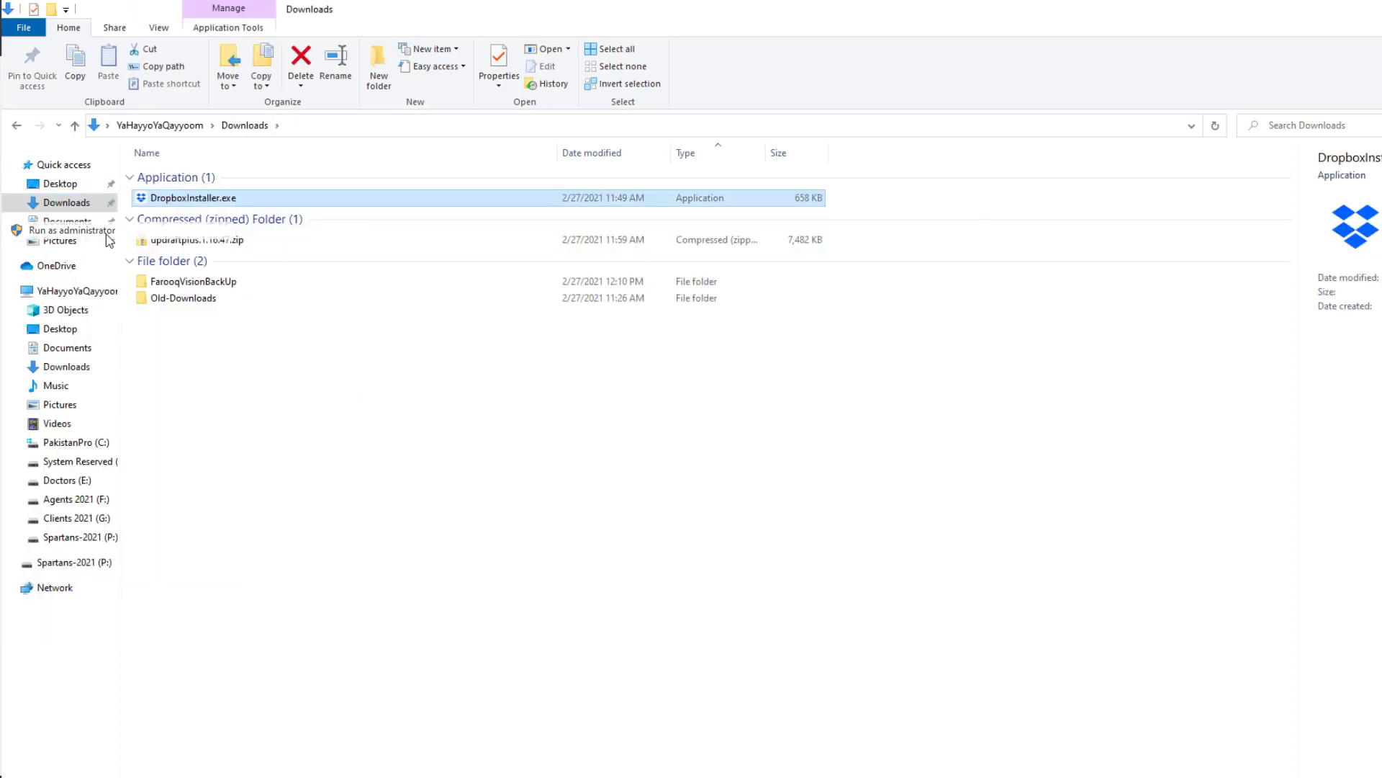
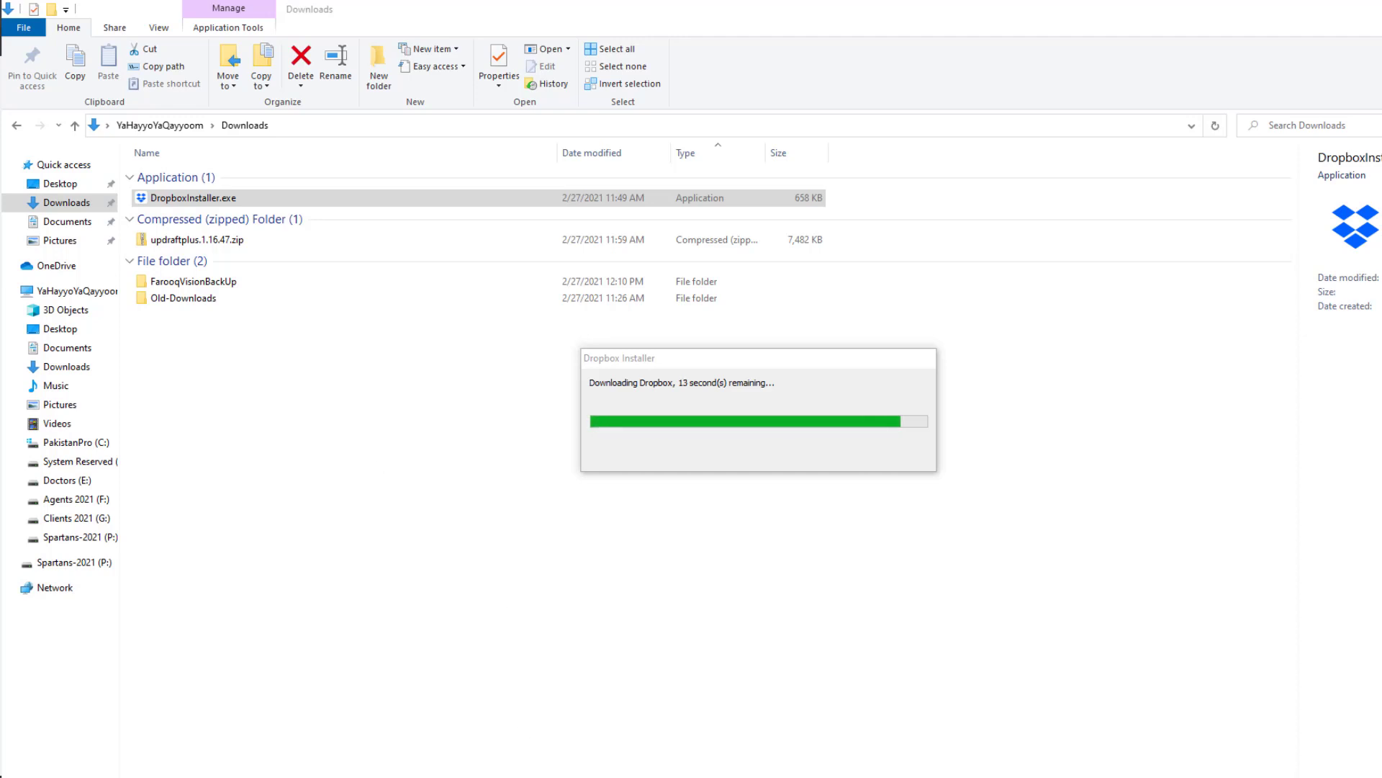
# Step: Return to the UpdraftPlus Dropbox settings page in Chrome while the Dropbox installer downloads
pyautogui.click(525, 776)
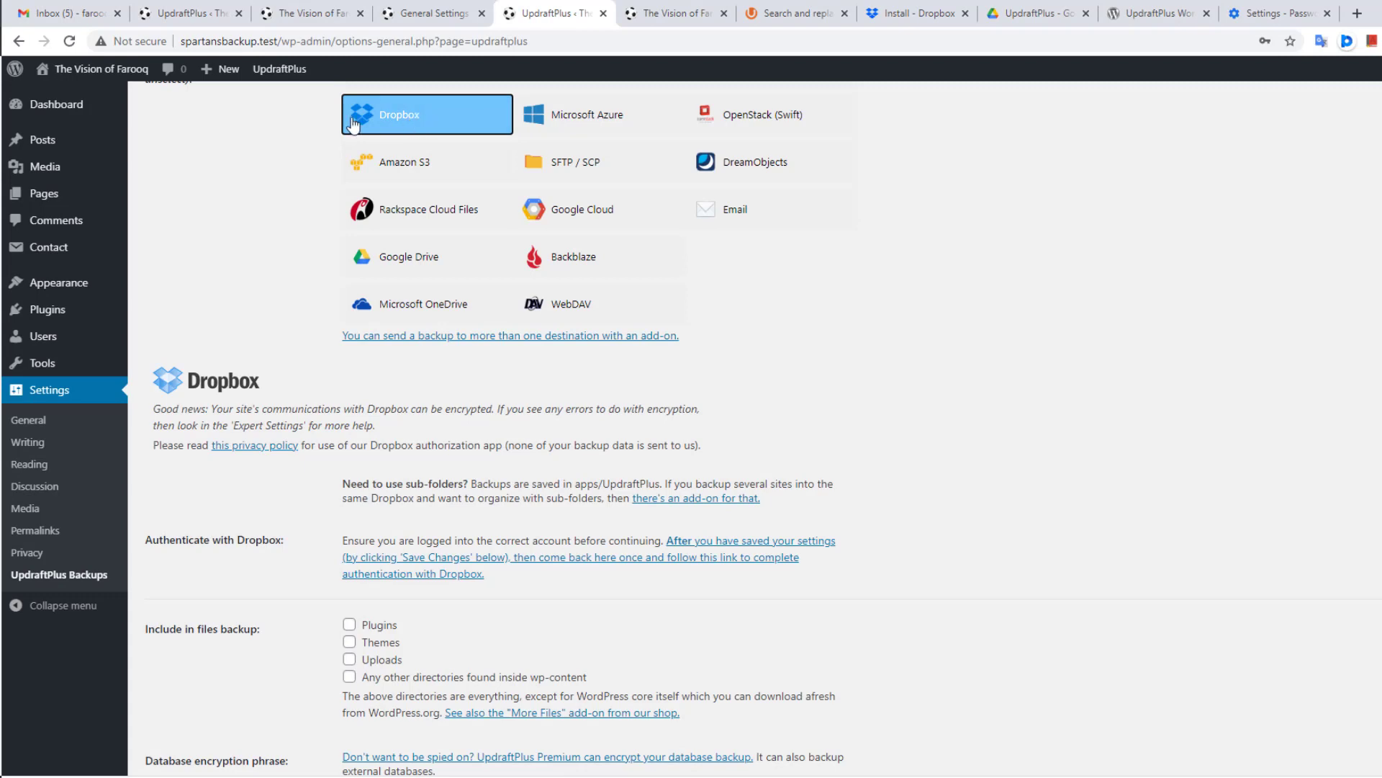
# Step: Check the farooqvision site's UpdraftPlus backup status, then view the three backup files in Google Drive's UpdraftPlus folder
pyautogui.scroll(-3, 299, 272)
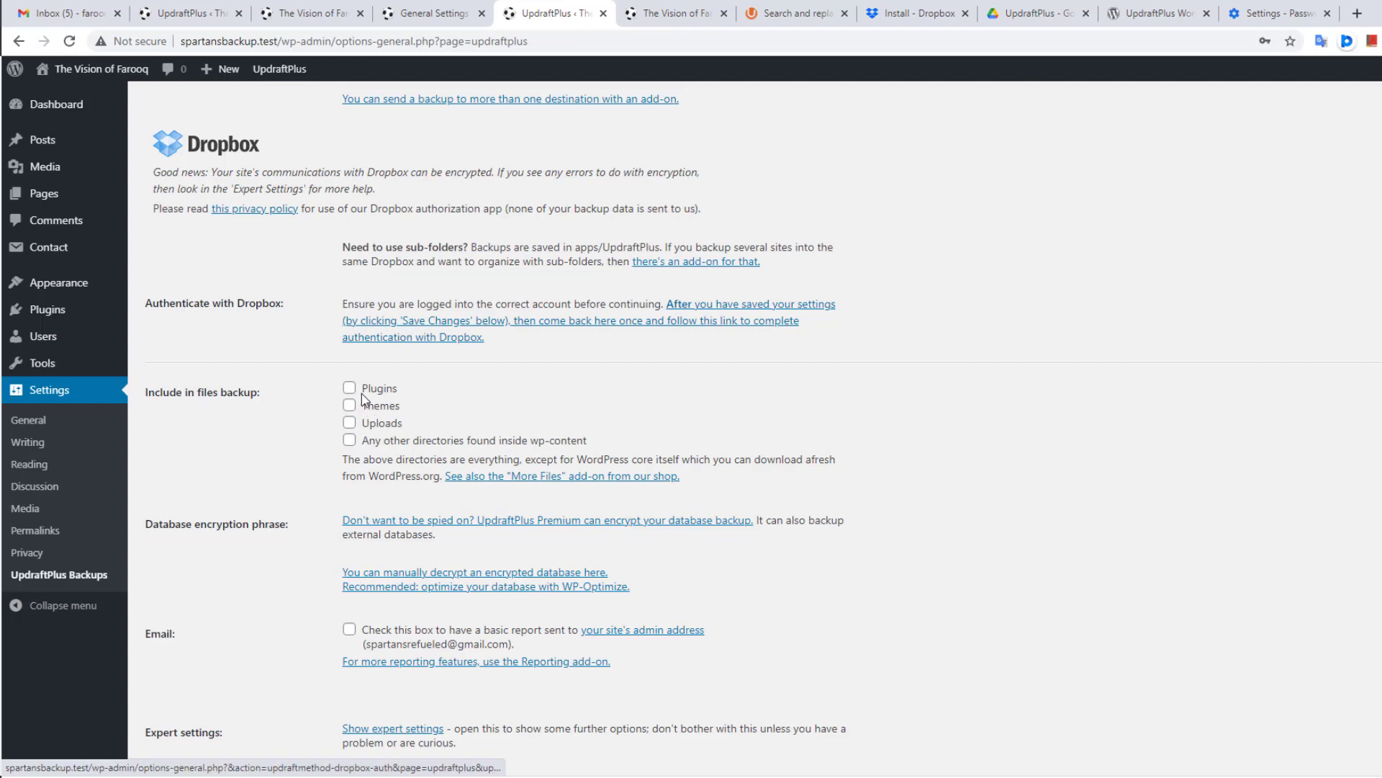
pyautogui.scroll(-1, 340, 385)
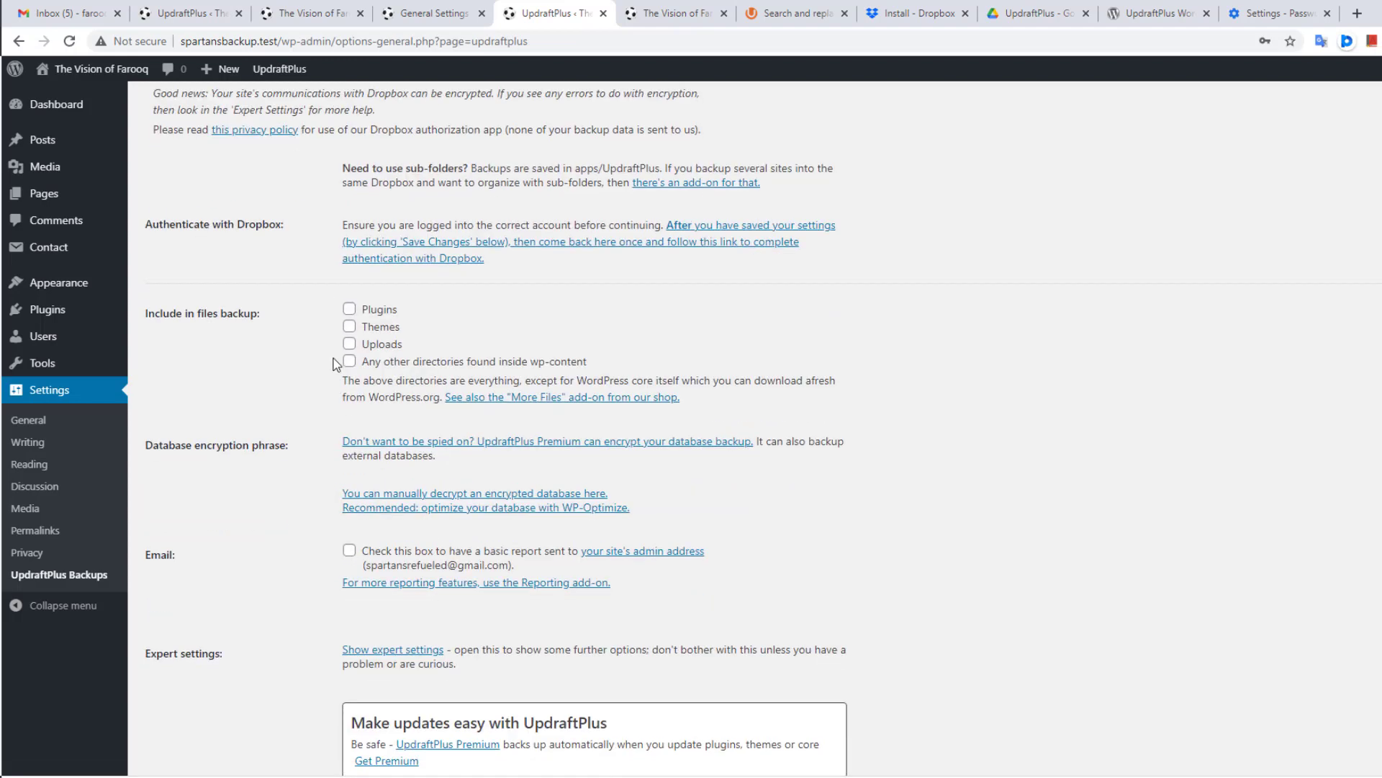
pyautogui.click(209, 13)
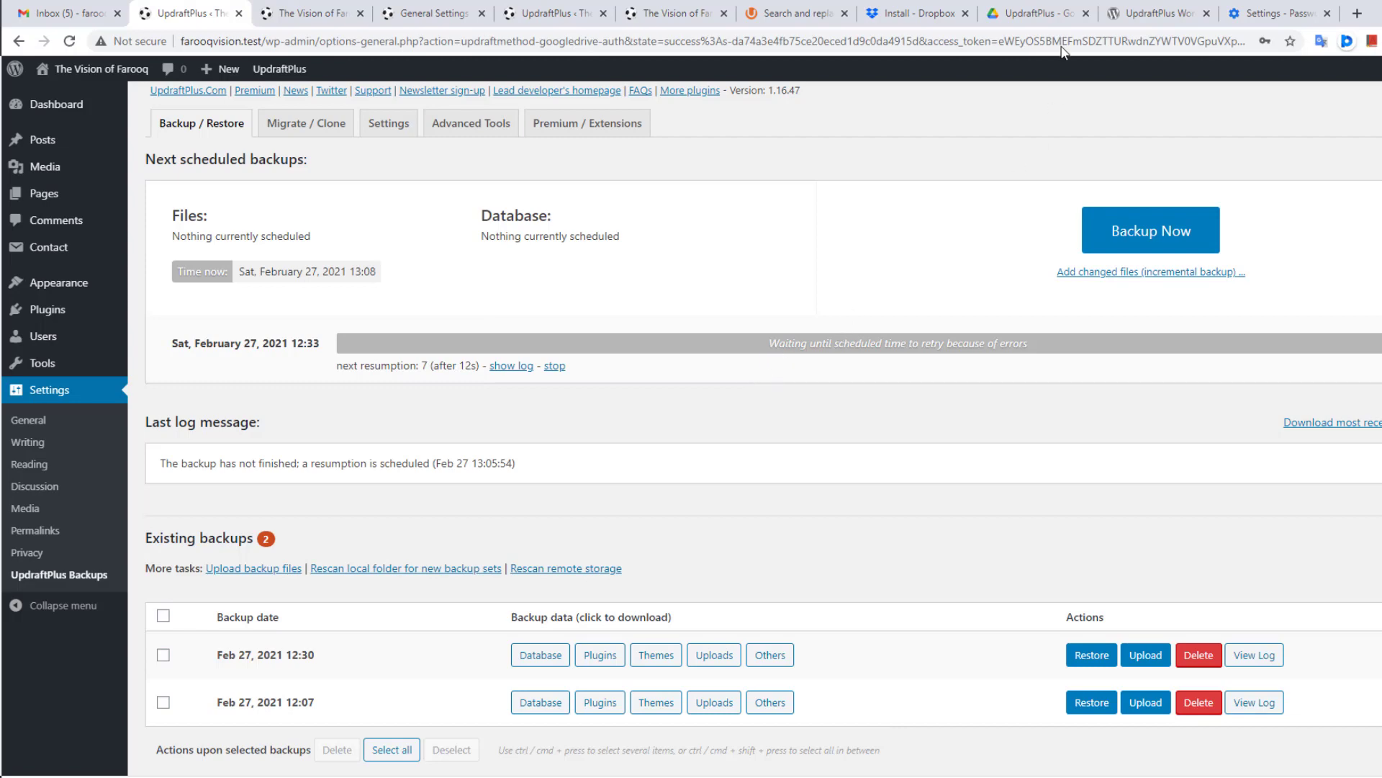
pyautogui.click(1030, 7)
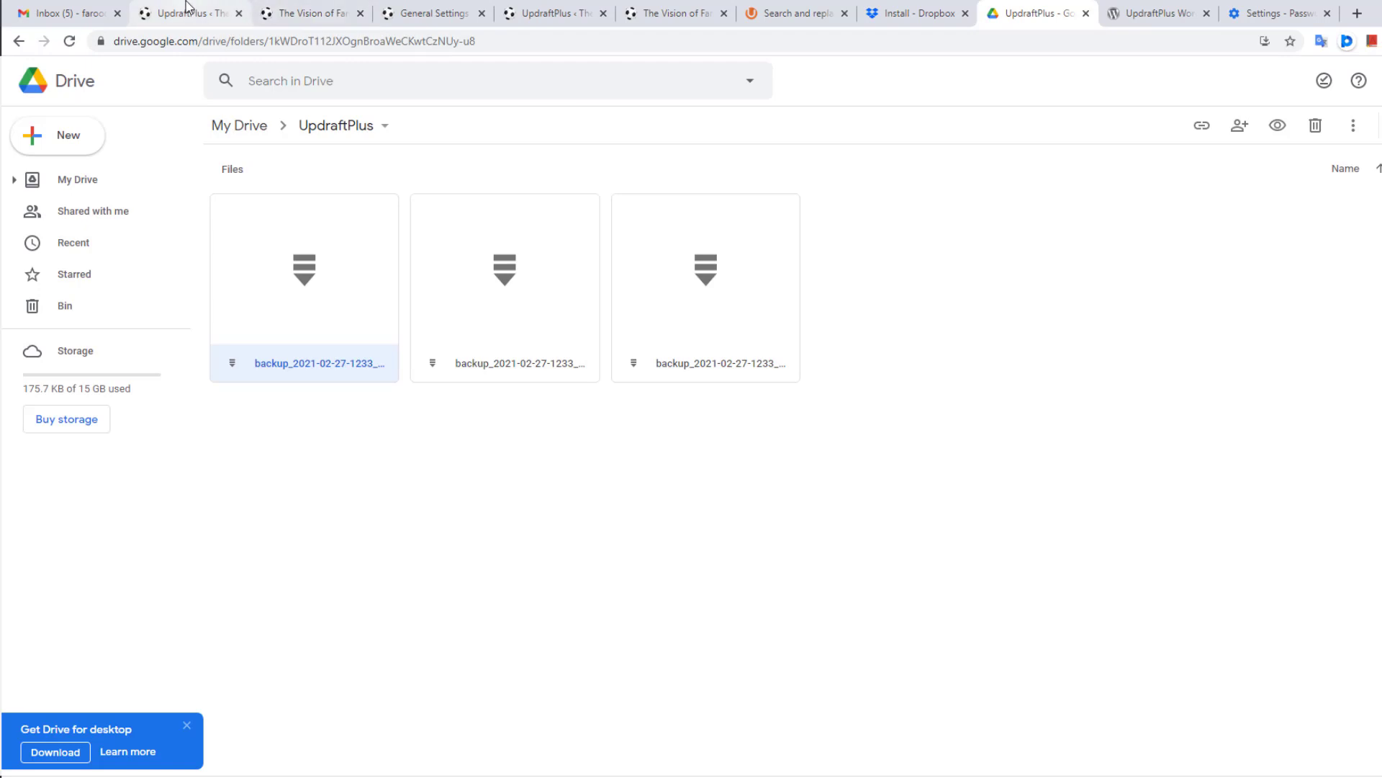
# Step: Inspect the second and third backup files' context menus, then bring the Set Up Dropbox window forward
pyautogui.rightClick(546, 270)
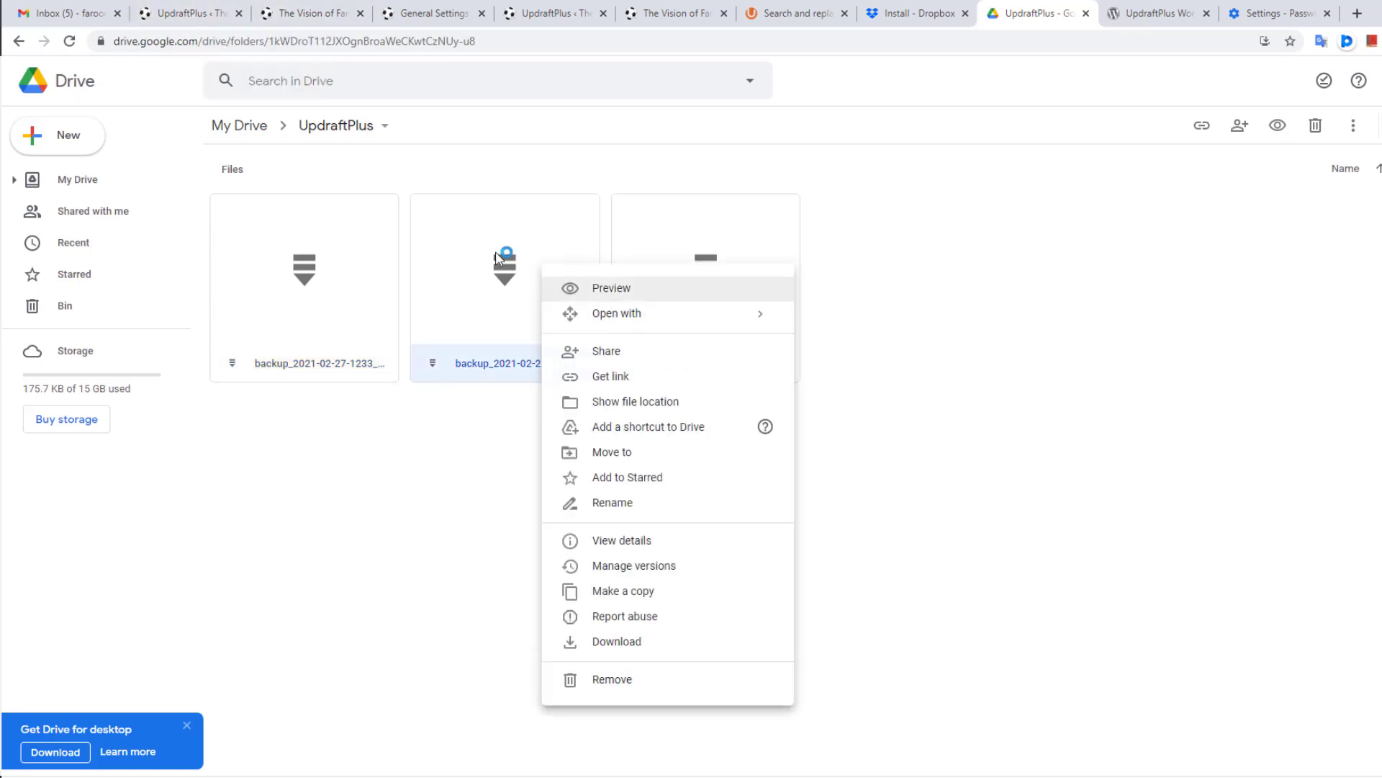
pyautogui.click(730, 249)
pyautogui.rightClick(730, 249)
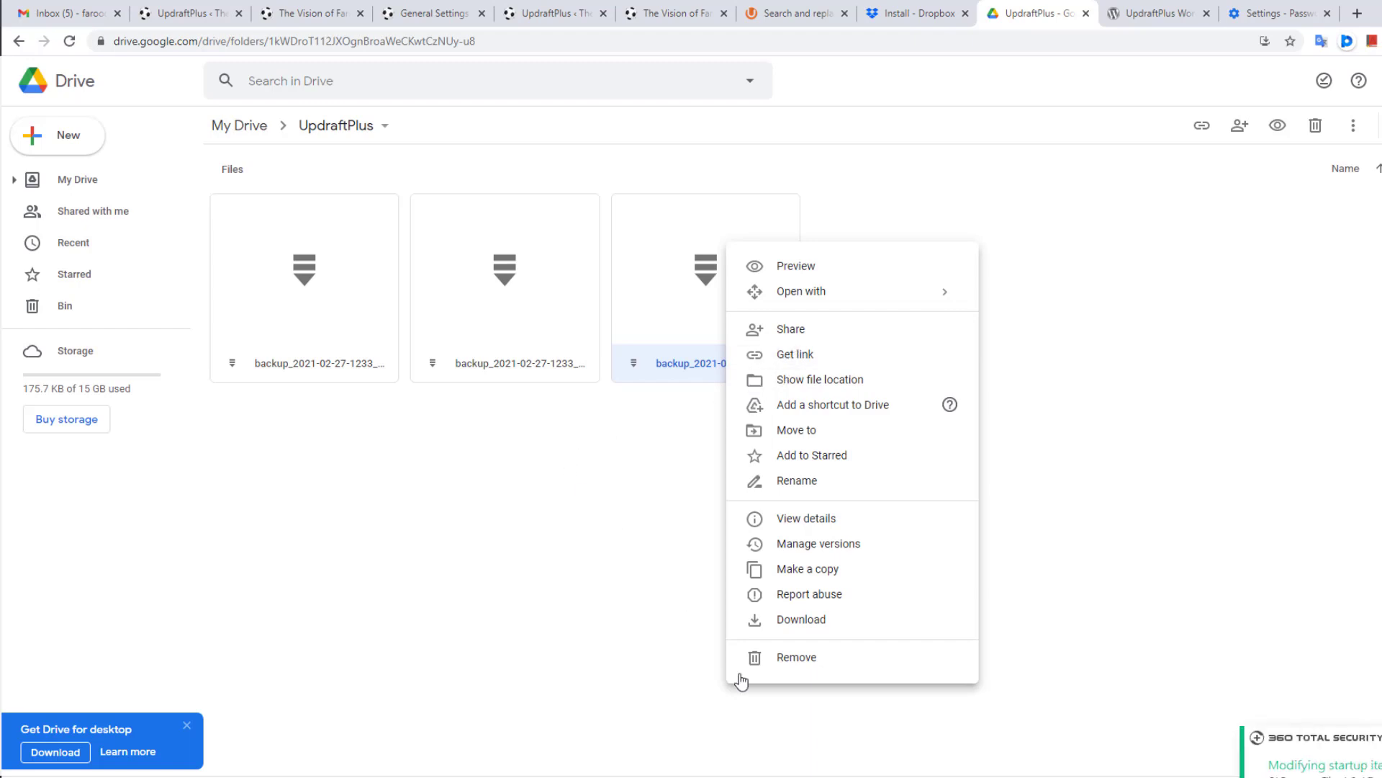
pyautogui.click(830, 777)
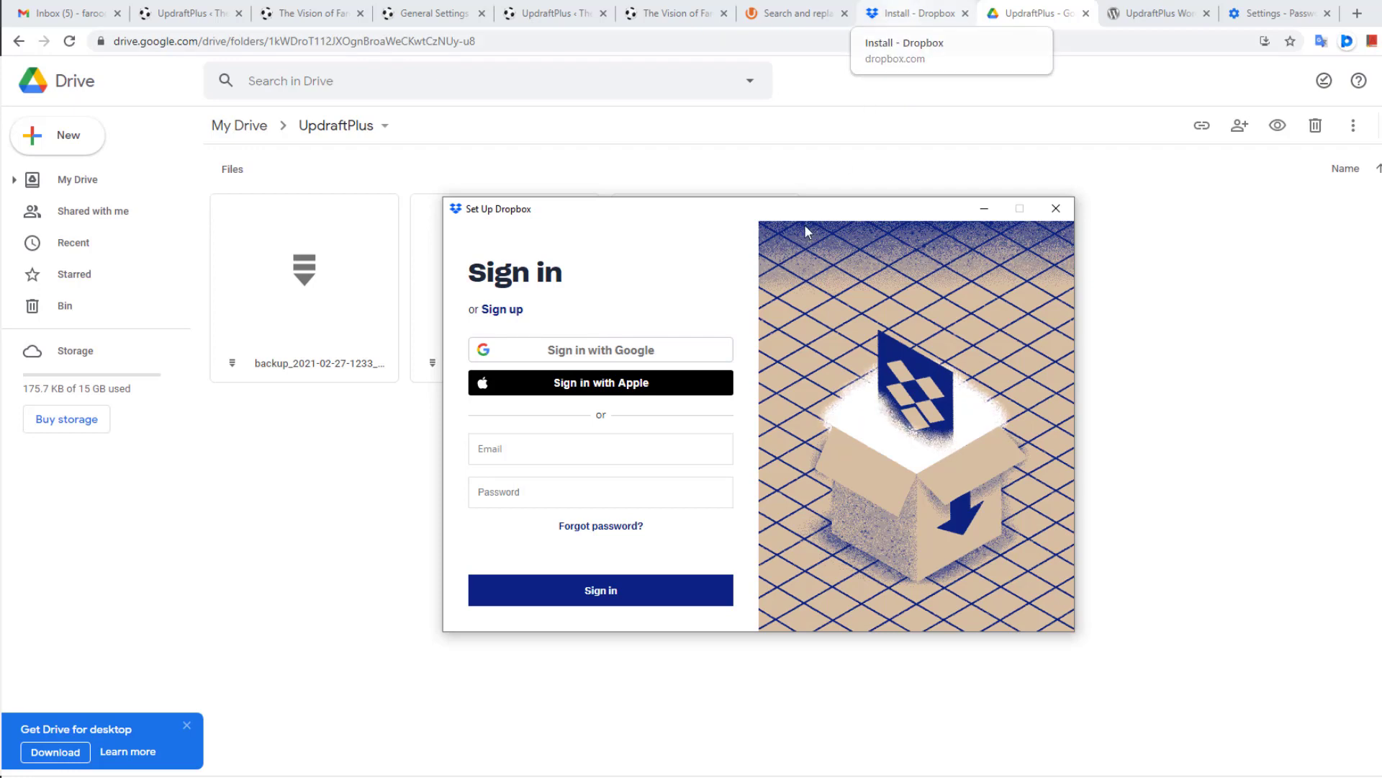
# Step: Start Dropbox's Sign in with Google and load the copied sign-in address in a new Chrome tab
pyautogui.click(564, 353)
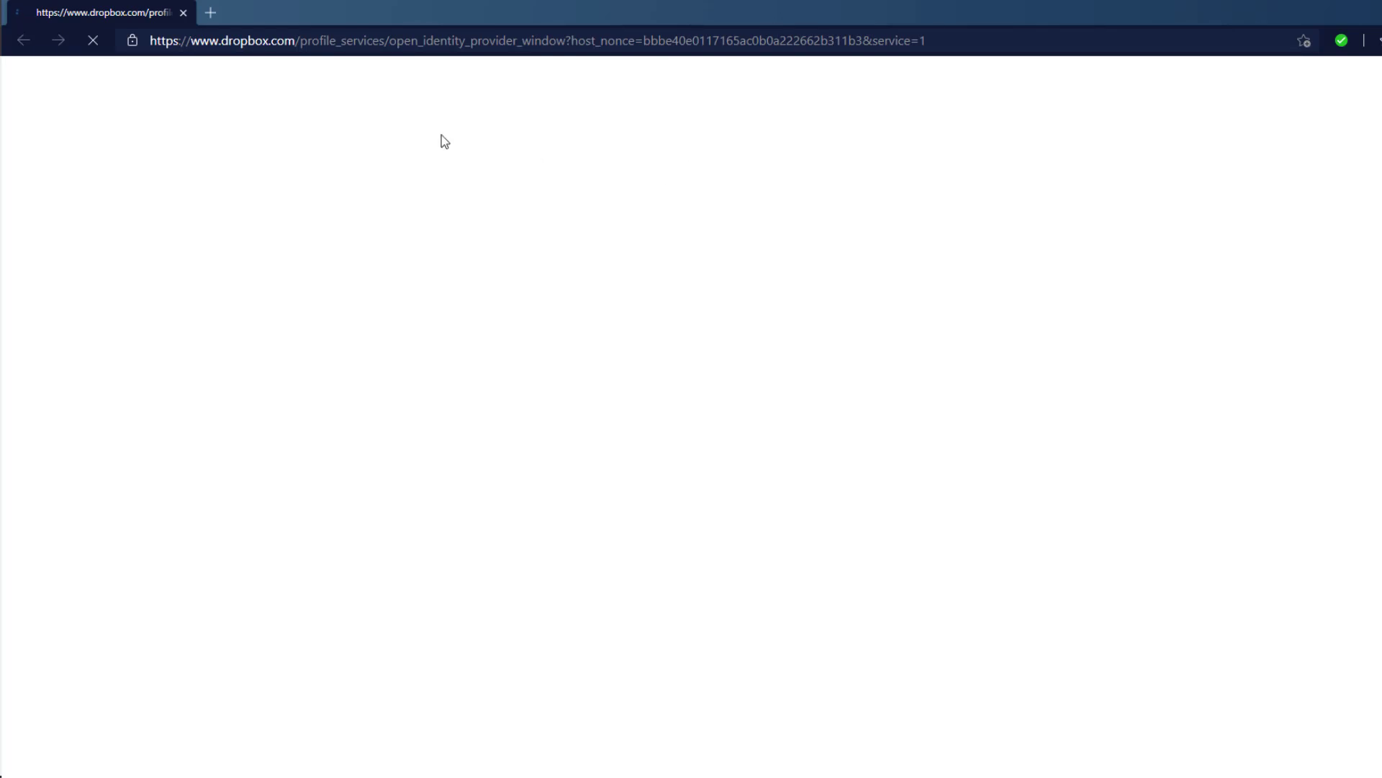
pyautogui.click(301, 39)
pyautogui.hotkey('ctrl', 'c')
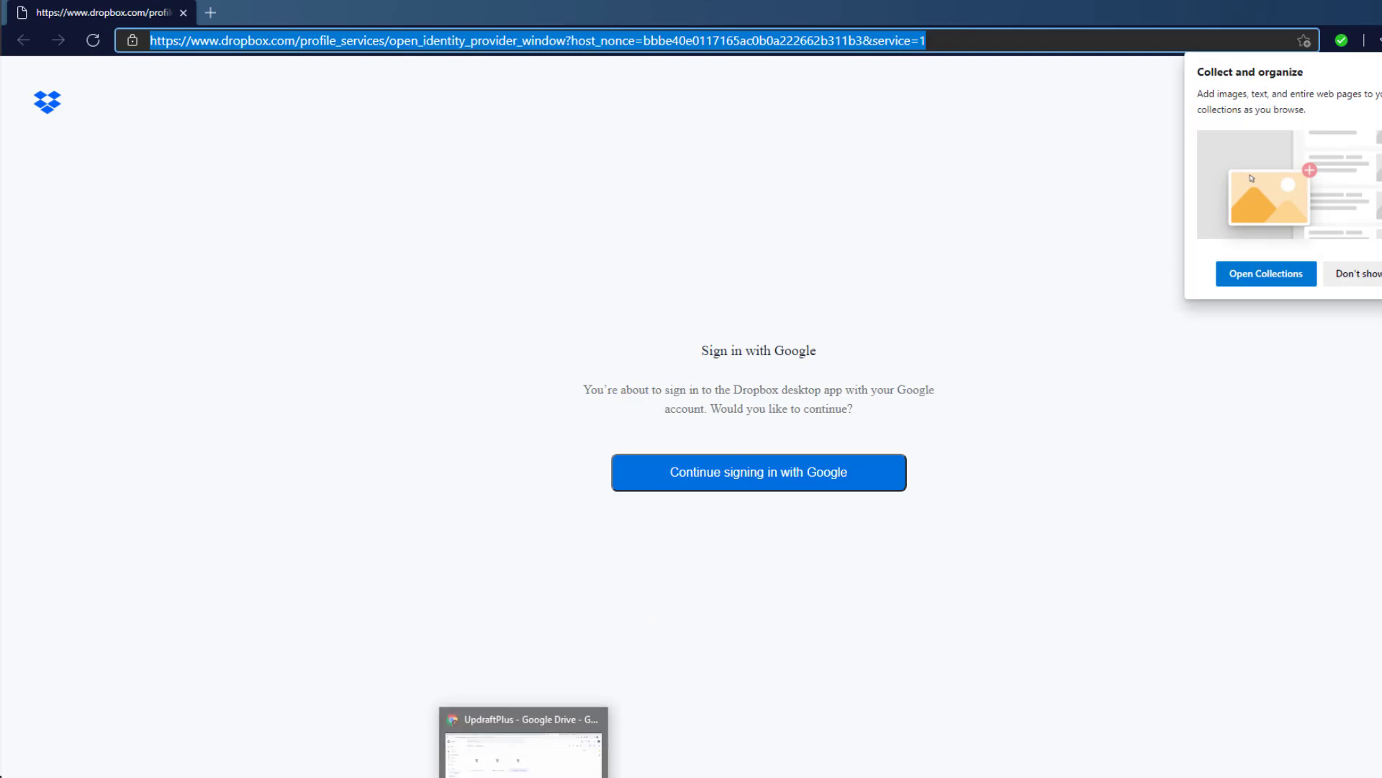
pyautogui.click(515, 755)
pyautogui.click(1356, 15)
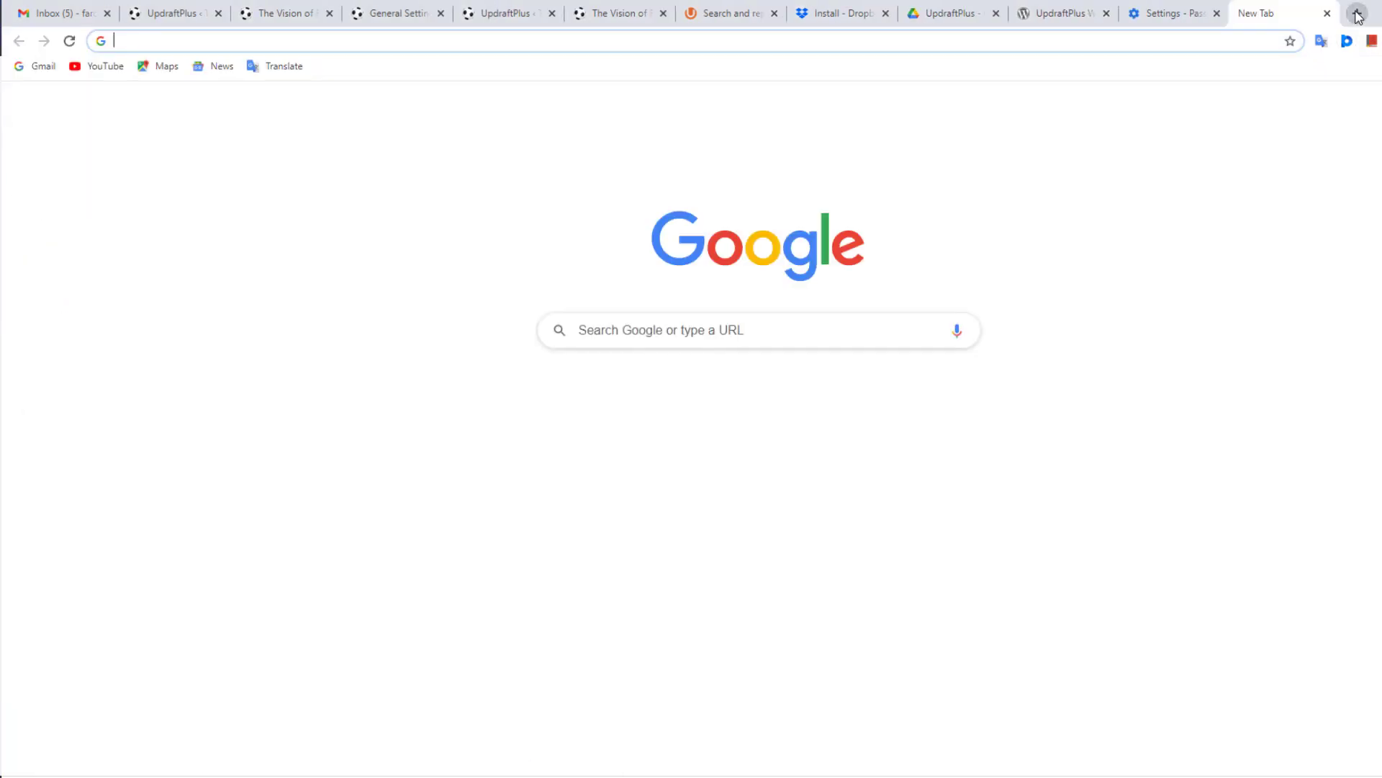
pyautogui.hotkey('ctrl', 'v')
pyautogui.press('Return')
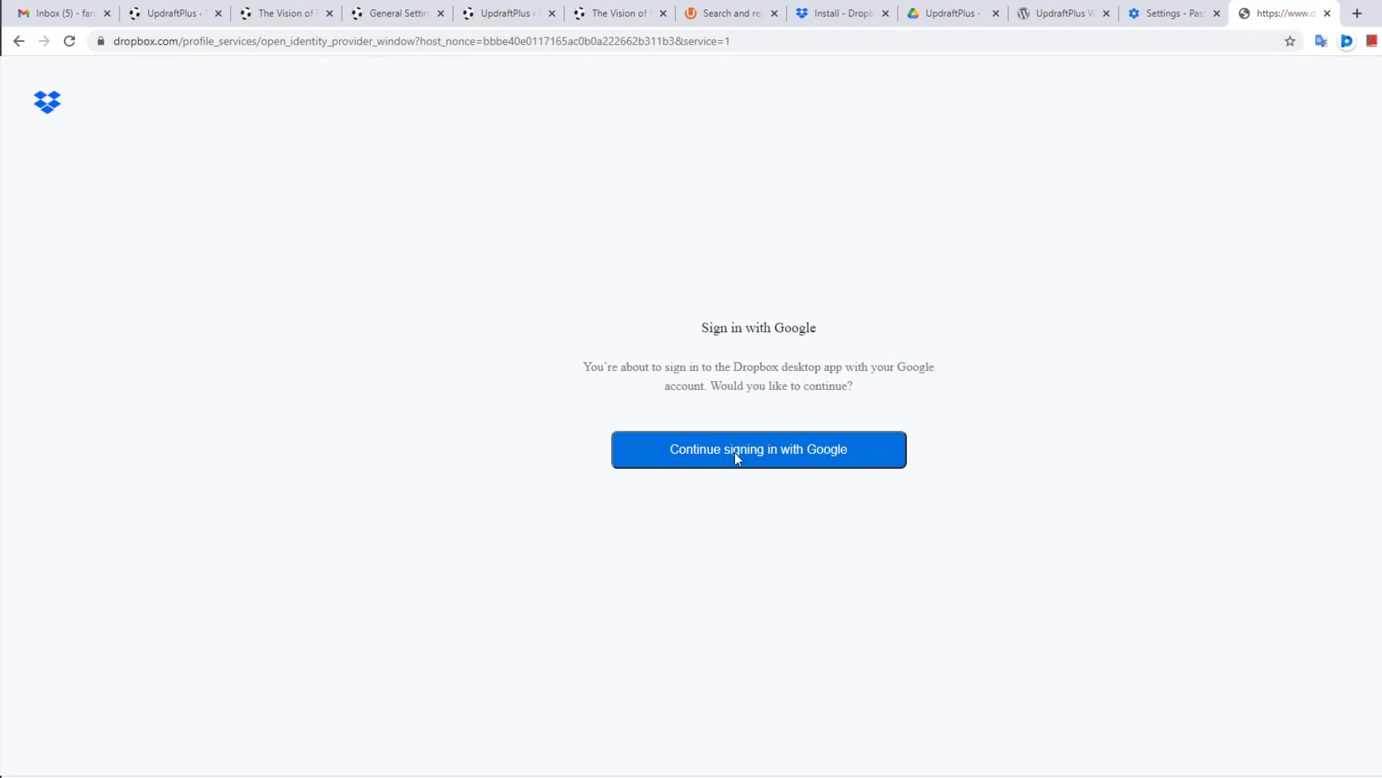
# Step: Finish the Dropbox desktop sign-in with the Google account and return to the Install - Dropbox tab
pyautogui.click(735, 451)
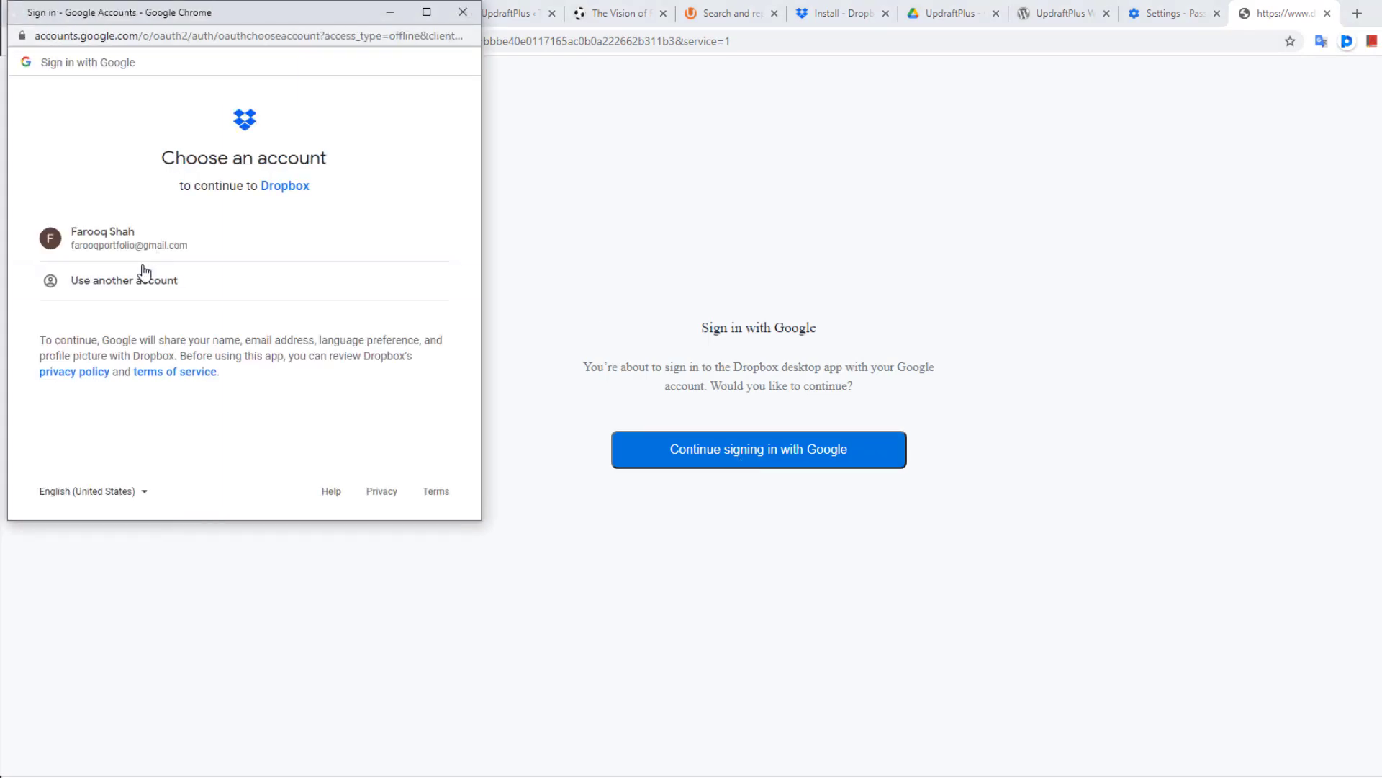
pyautogui.click(130, 244)
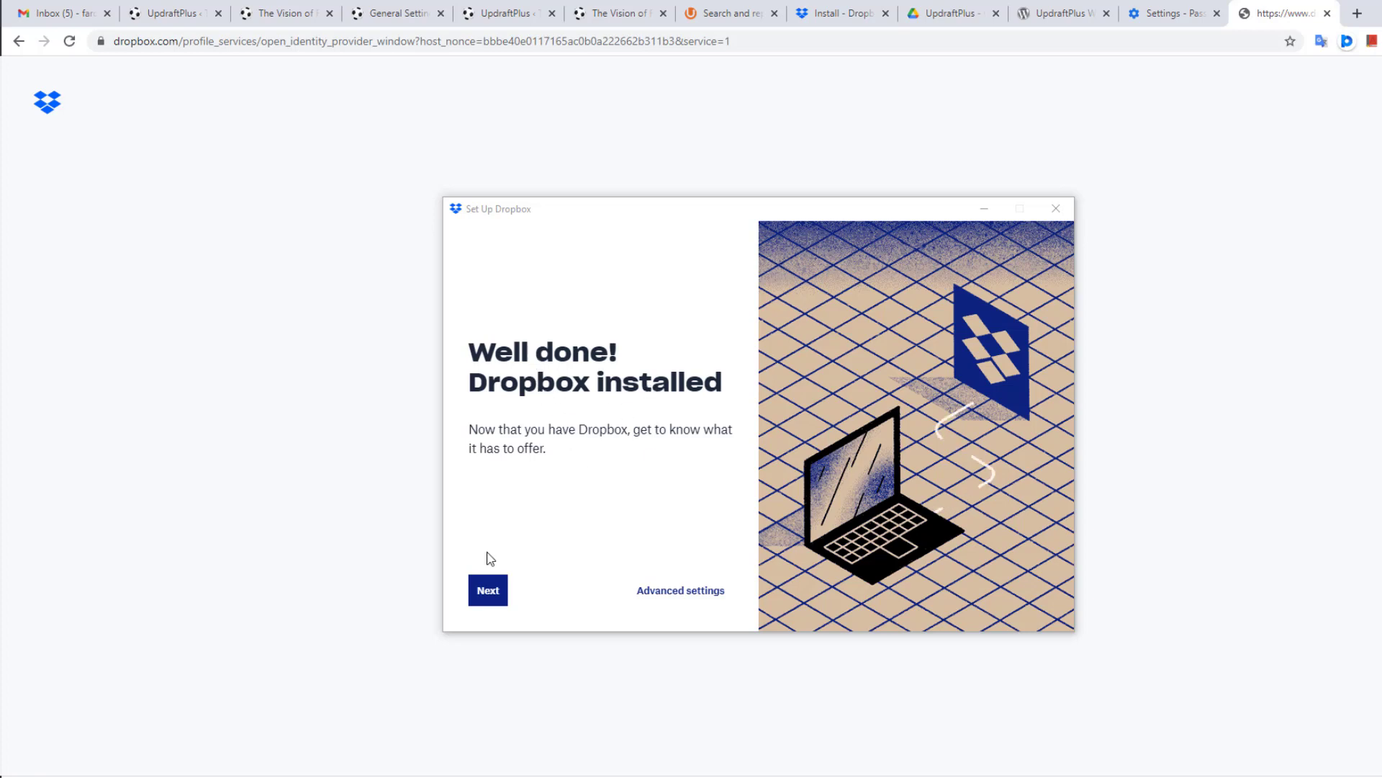
pyautogui.click(490, 590)
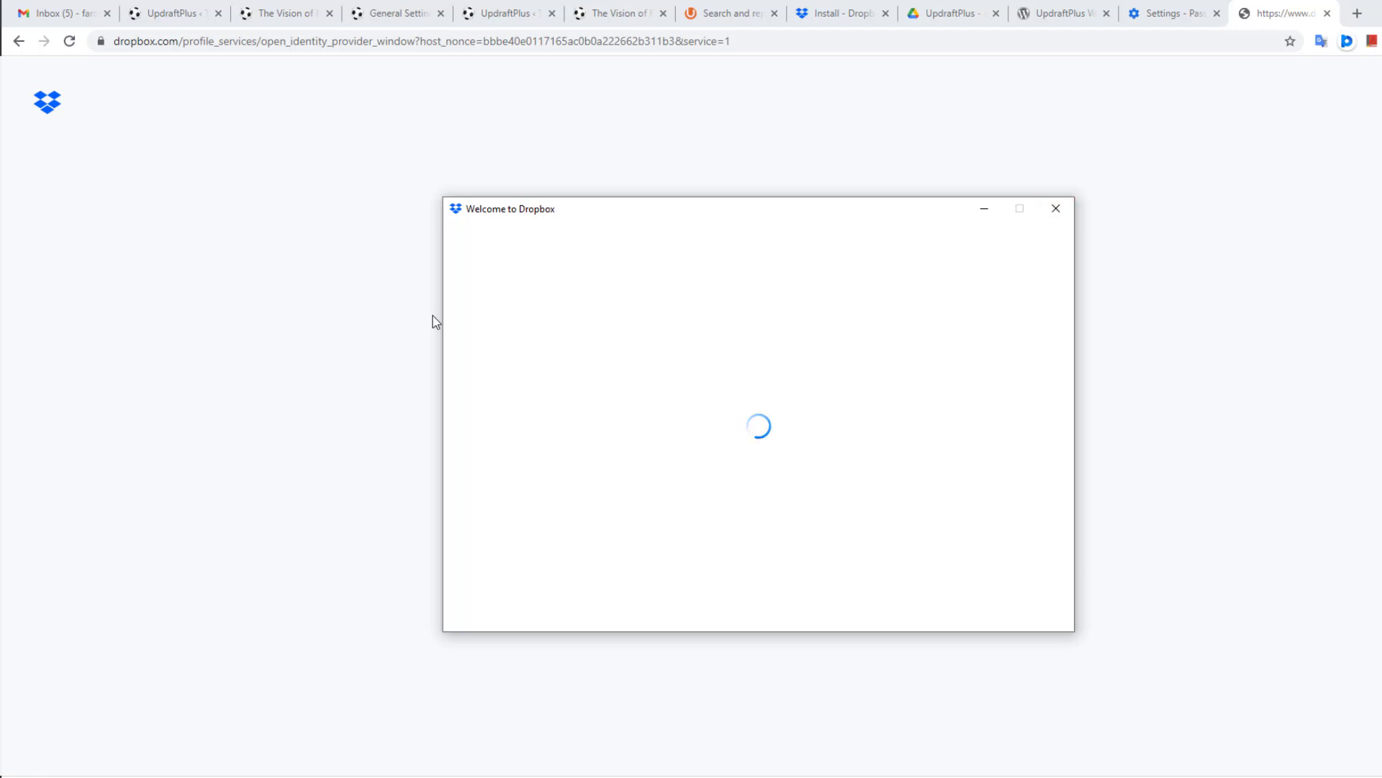
pyautogui.click(864, 9)
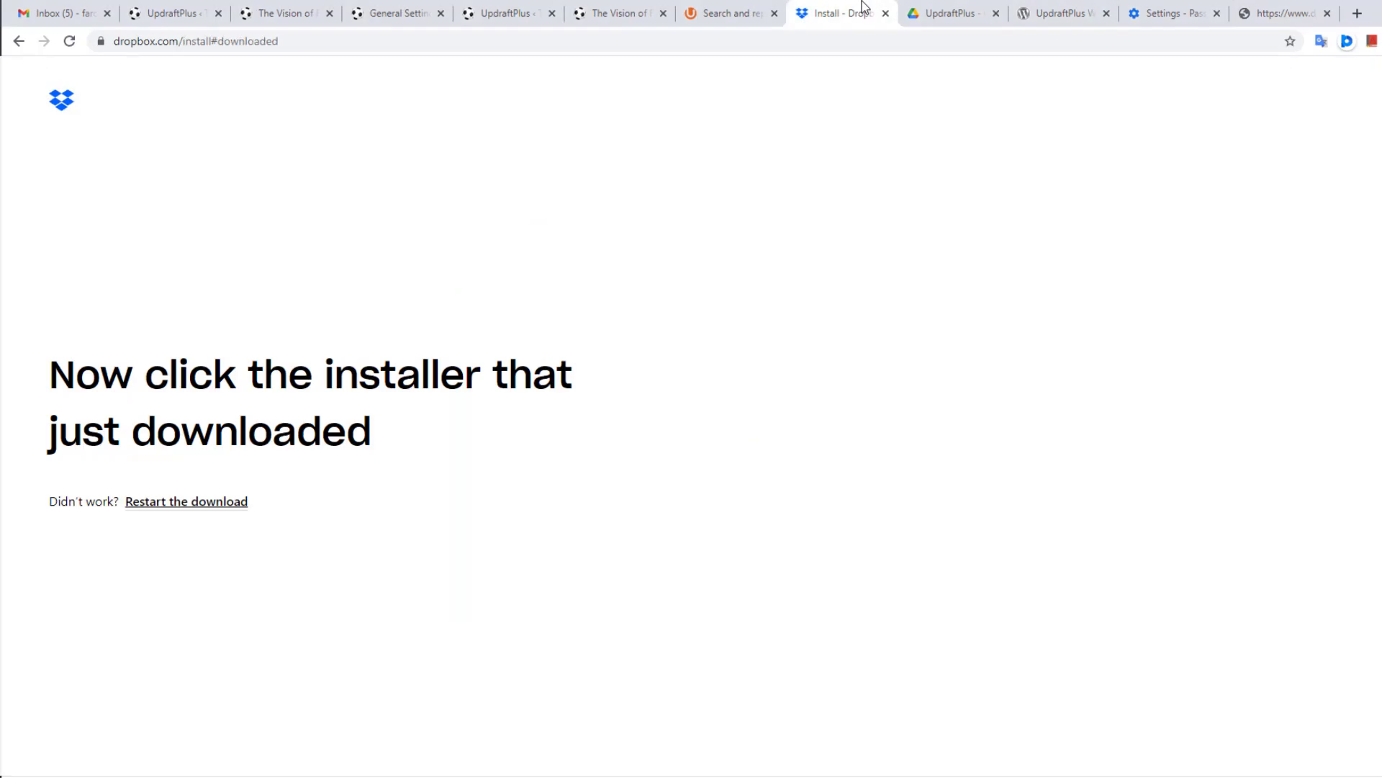
# Step: Remove /install#downloaded from the Dropbox address to reach the web home, then return to spartansbackup.test UpdraftPlus
pyautogui.click(70, 41)
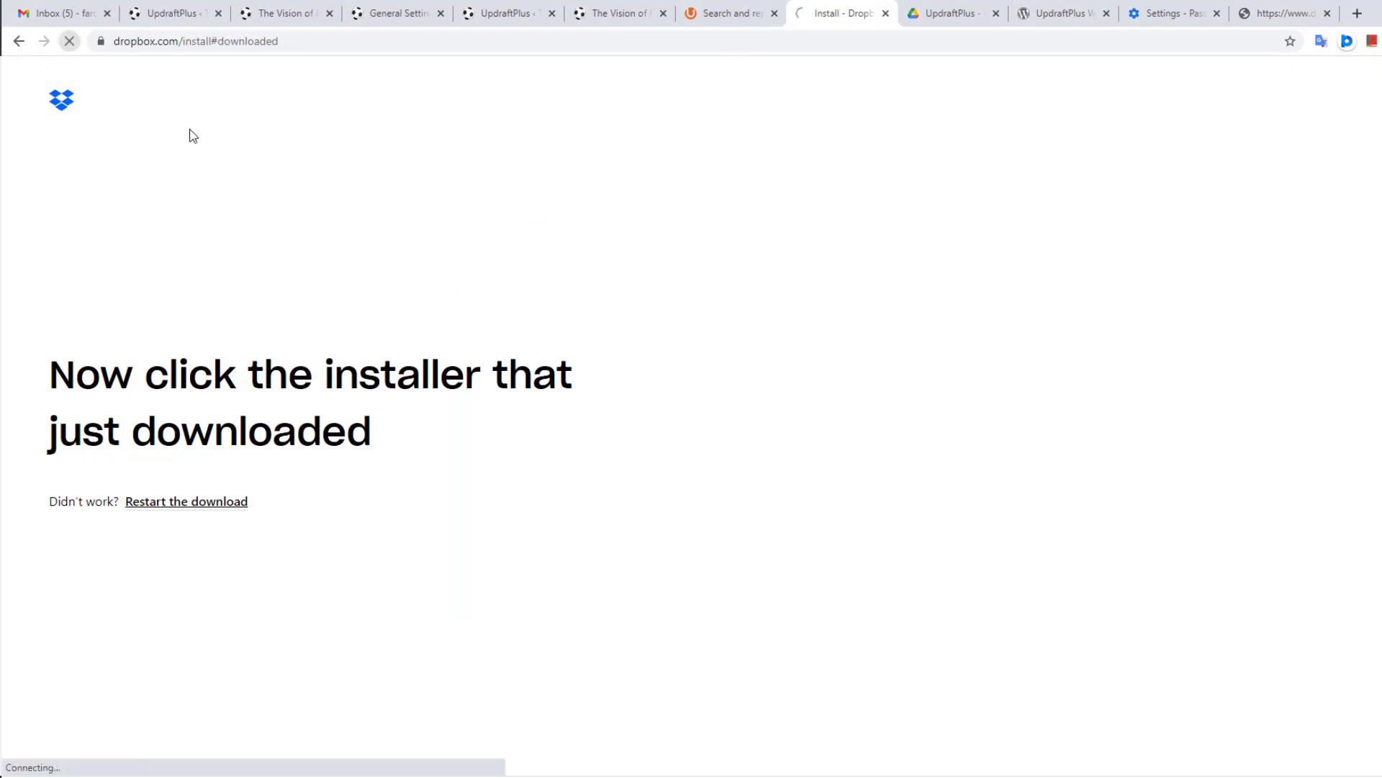
pyautogui.moveTo(179, 41); pyautogui.dragTo(570, 53)
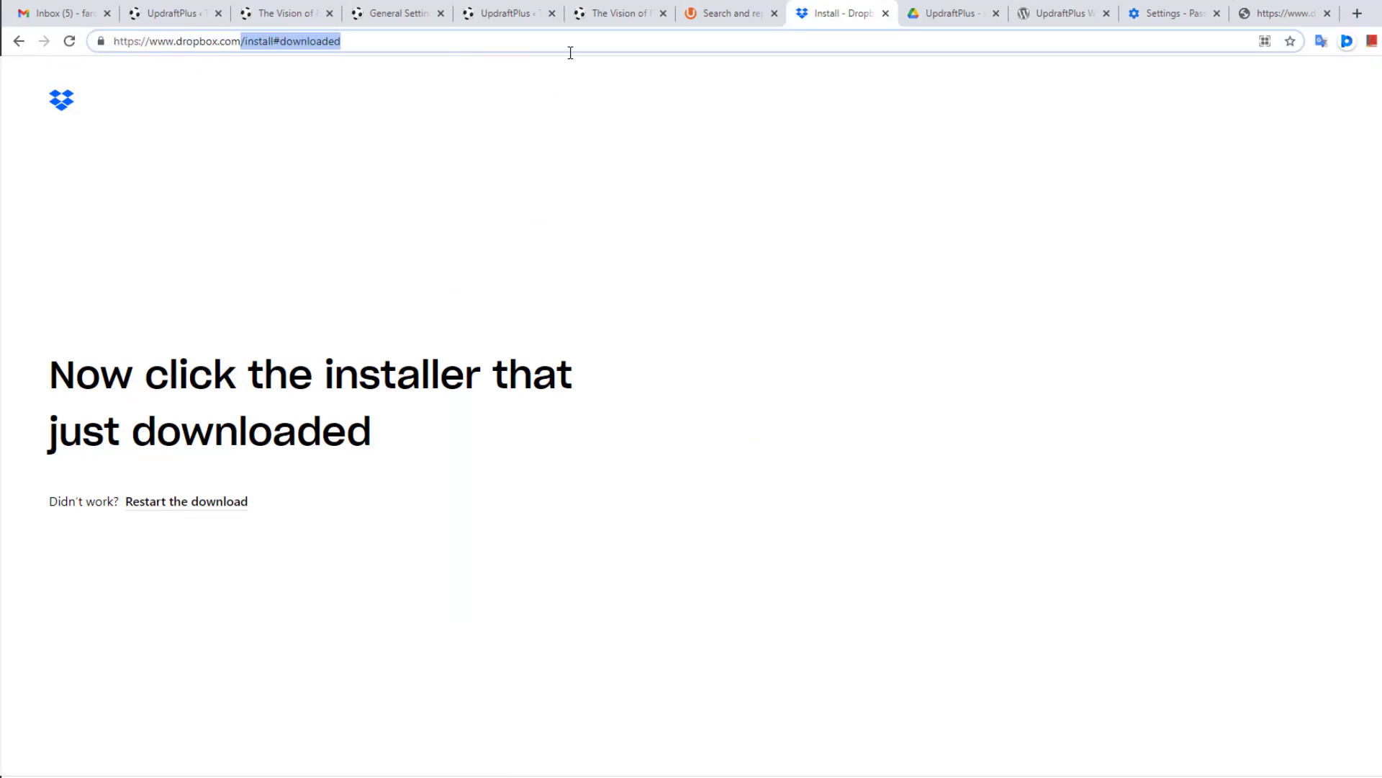
pyautogui.press('BackSpace')
pyautogui.press('Return')
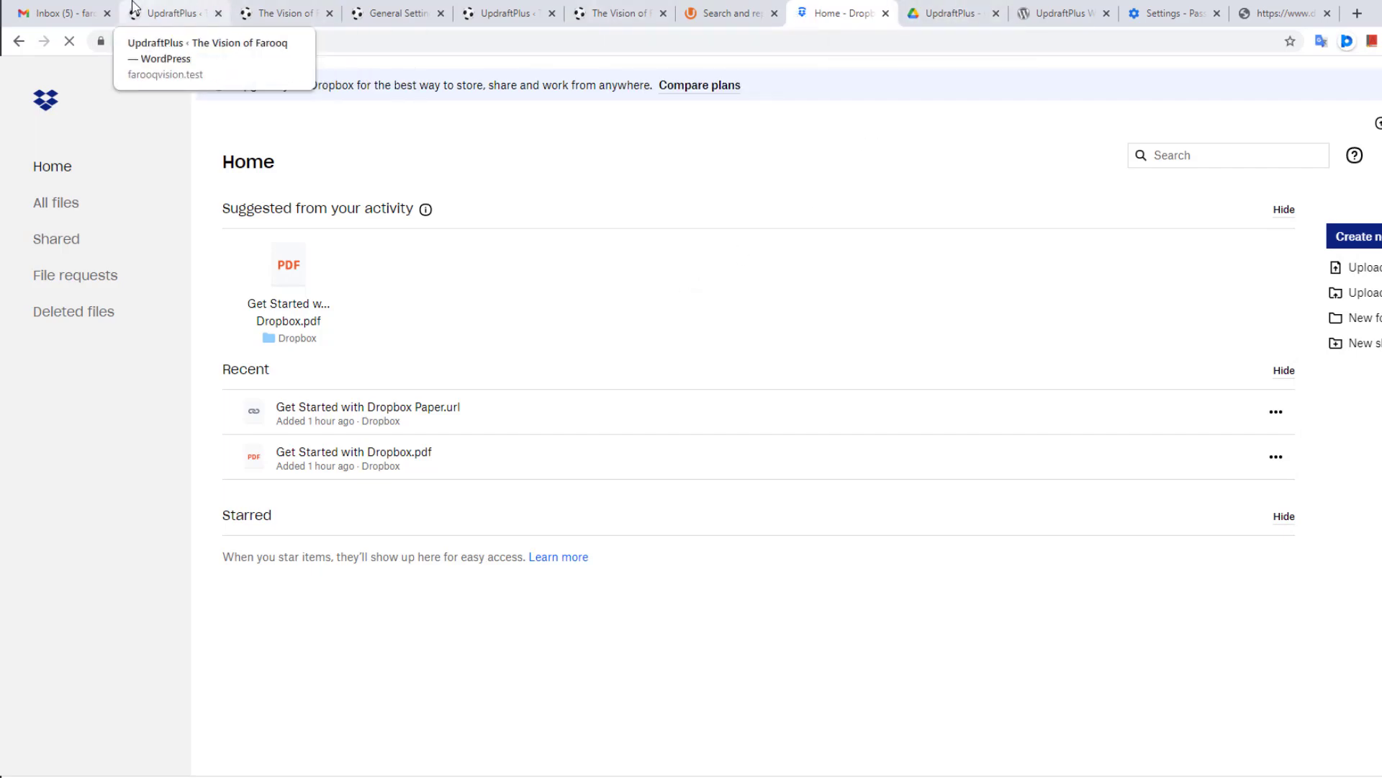
pyautogui.click(157, 10)
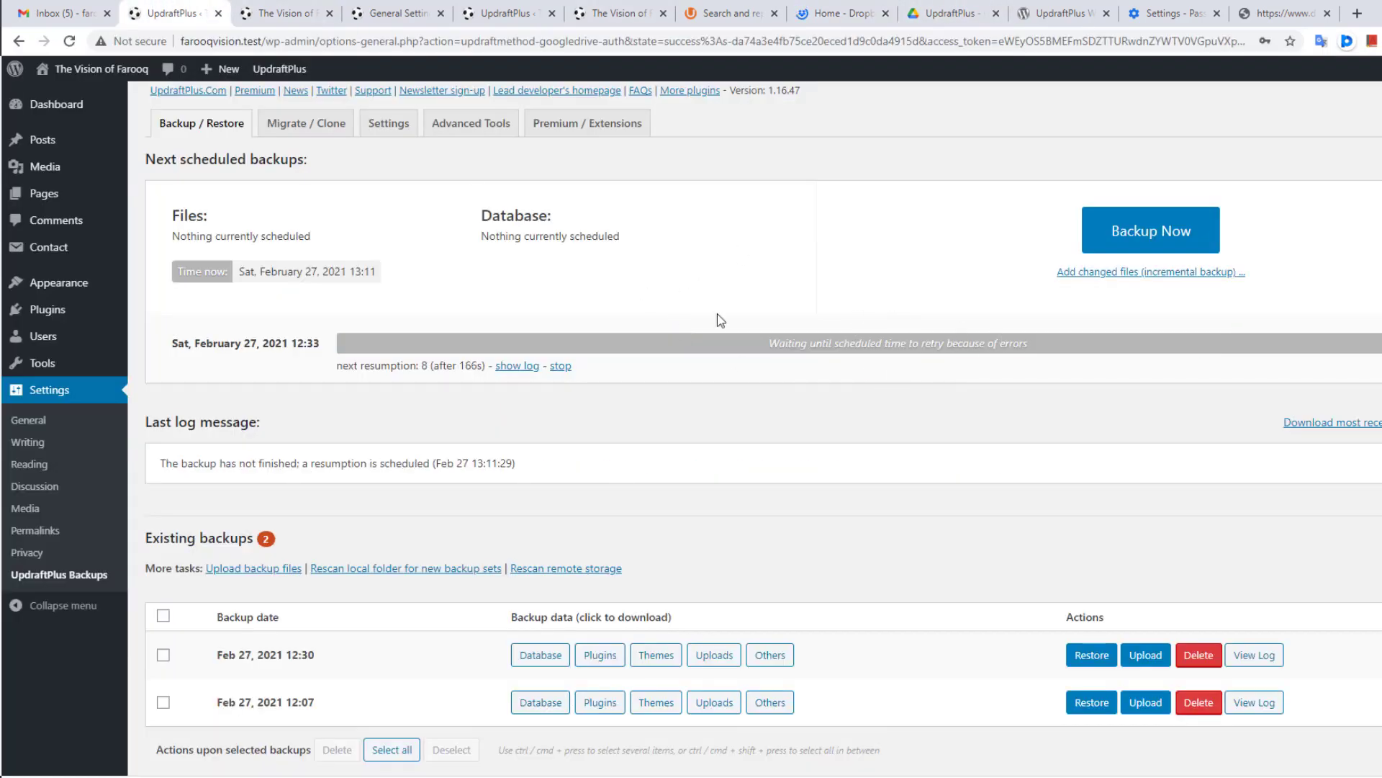
pyautogui.click(500, 9)
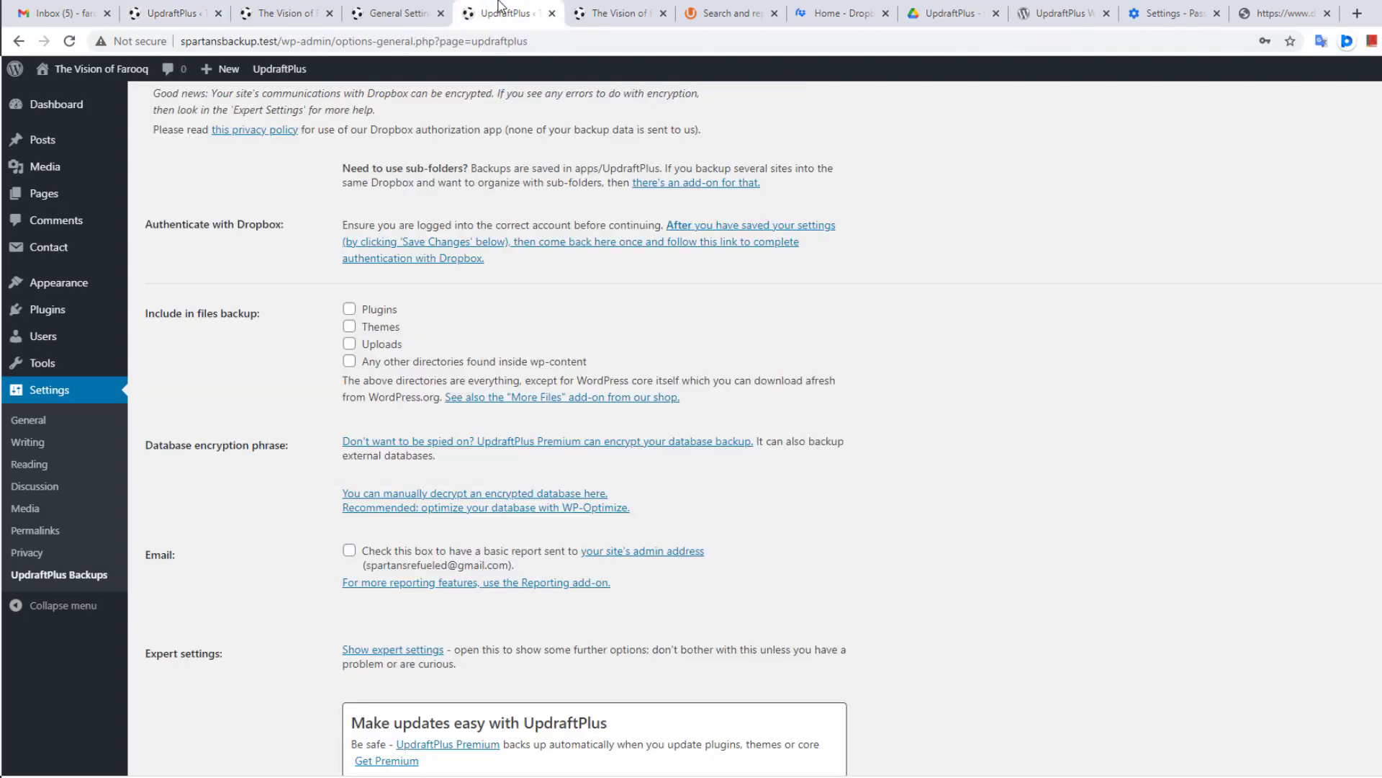
# Step: Follow the Dropbox authentication link, leave the page, allow UpdraftPlus access, and complete setup
pyautogui.scroll(5, 407, 242)
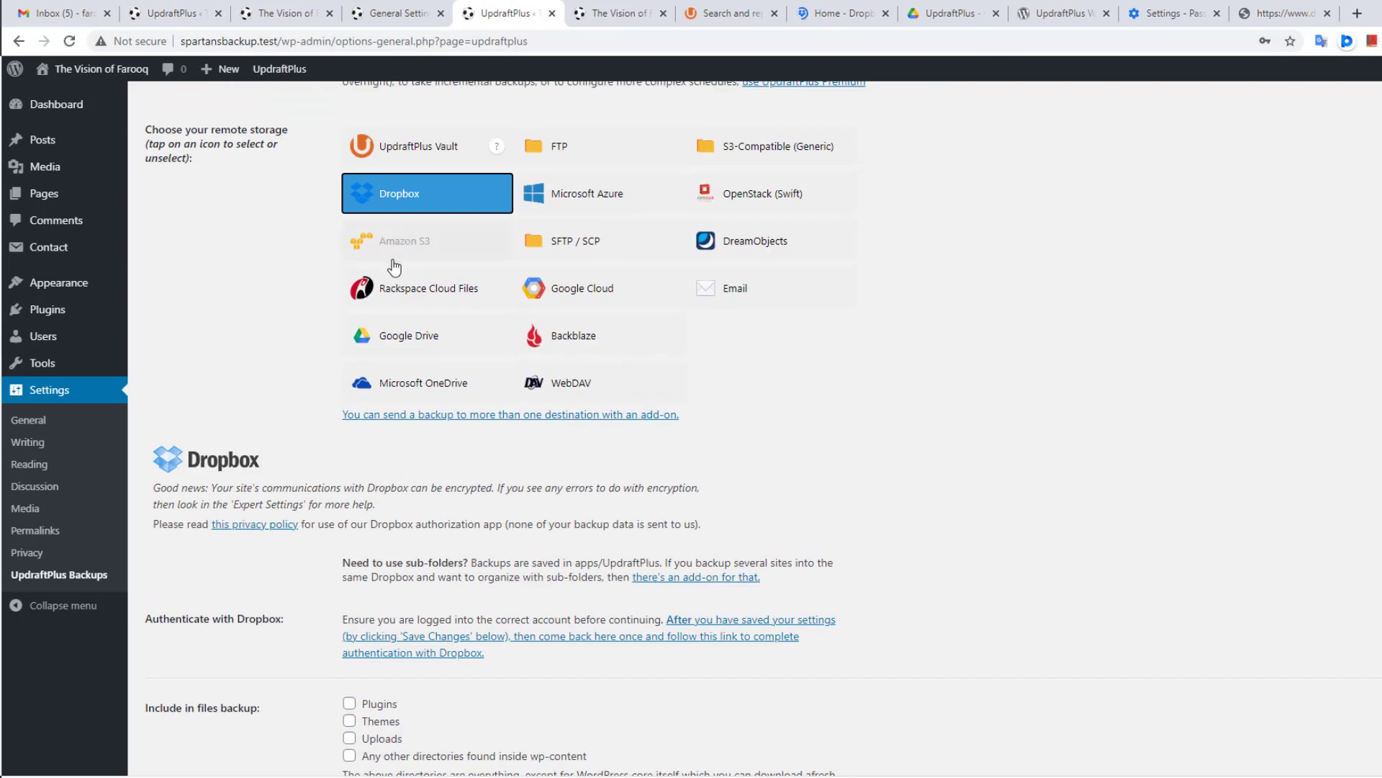
pyautogui.scroll(-4, 400, 292)
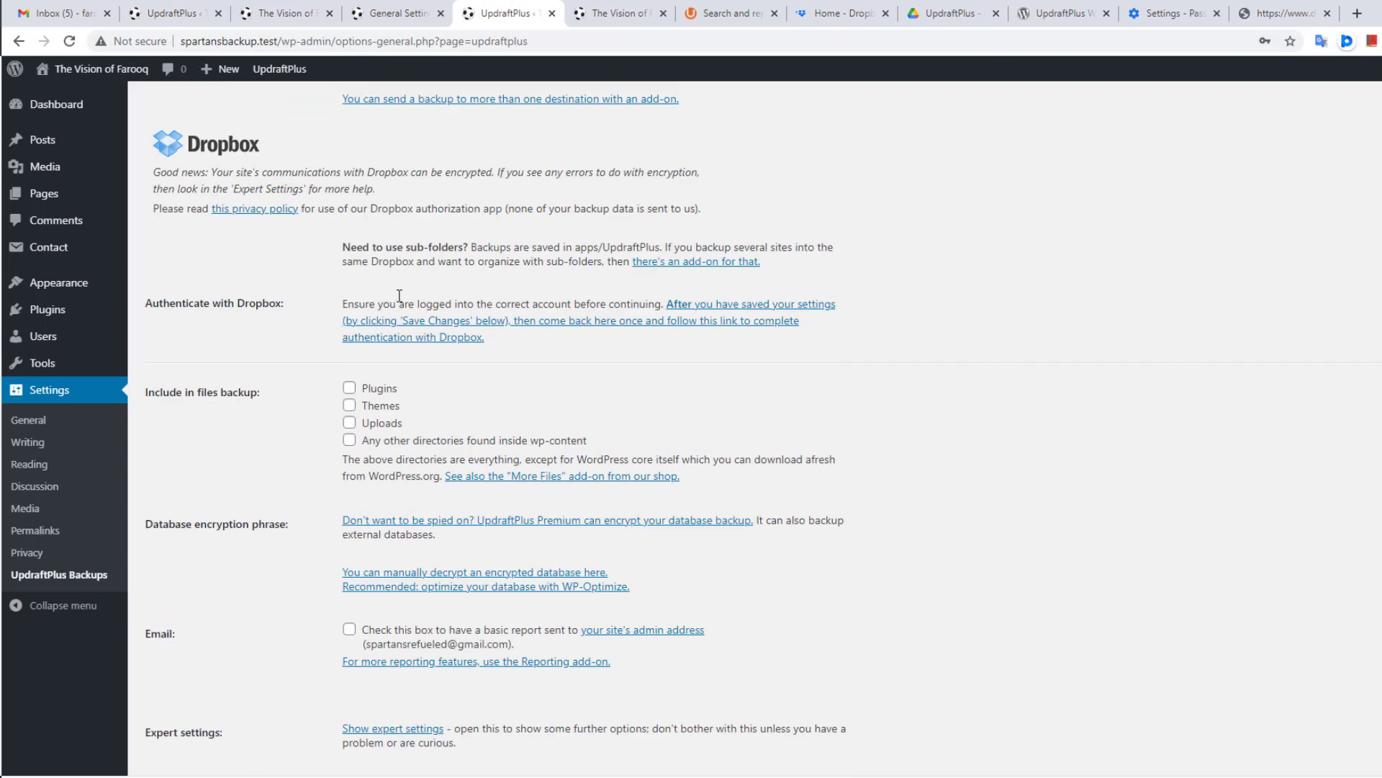
pyautogui.click(430, 329)
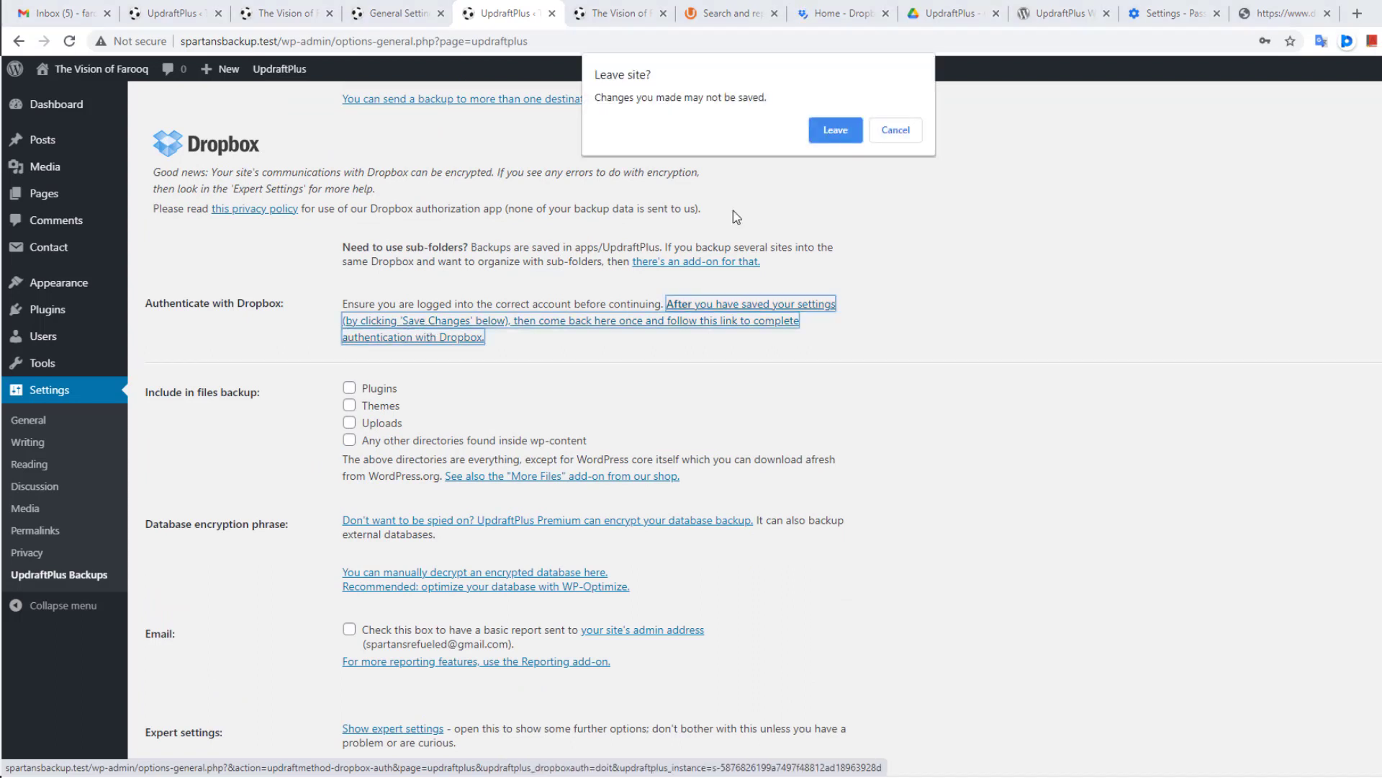
pyautogui.click(841, 131)
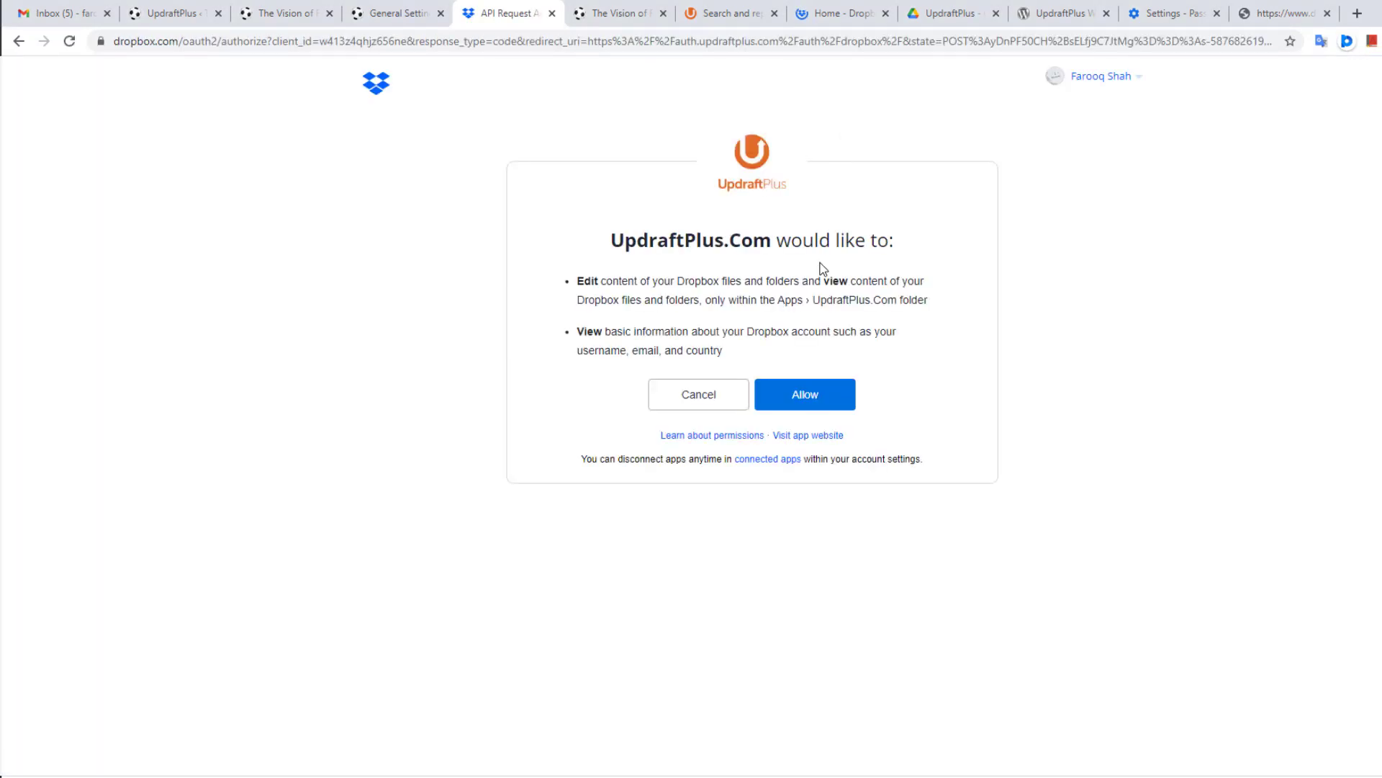
pyautogui.click(802, 403)
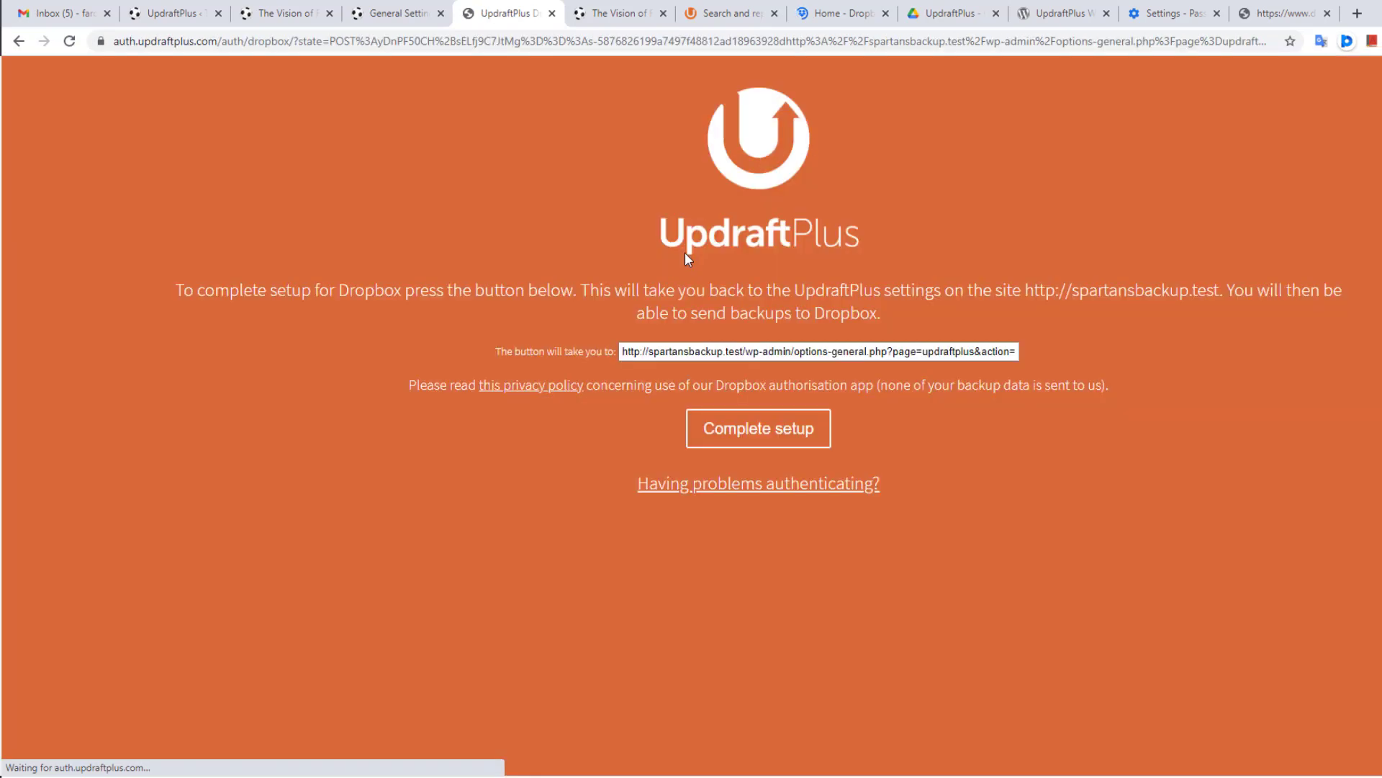
pyautogui.click(756, 440)
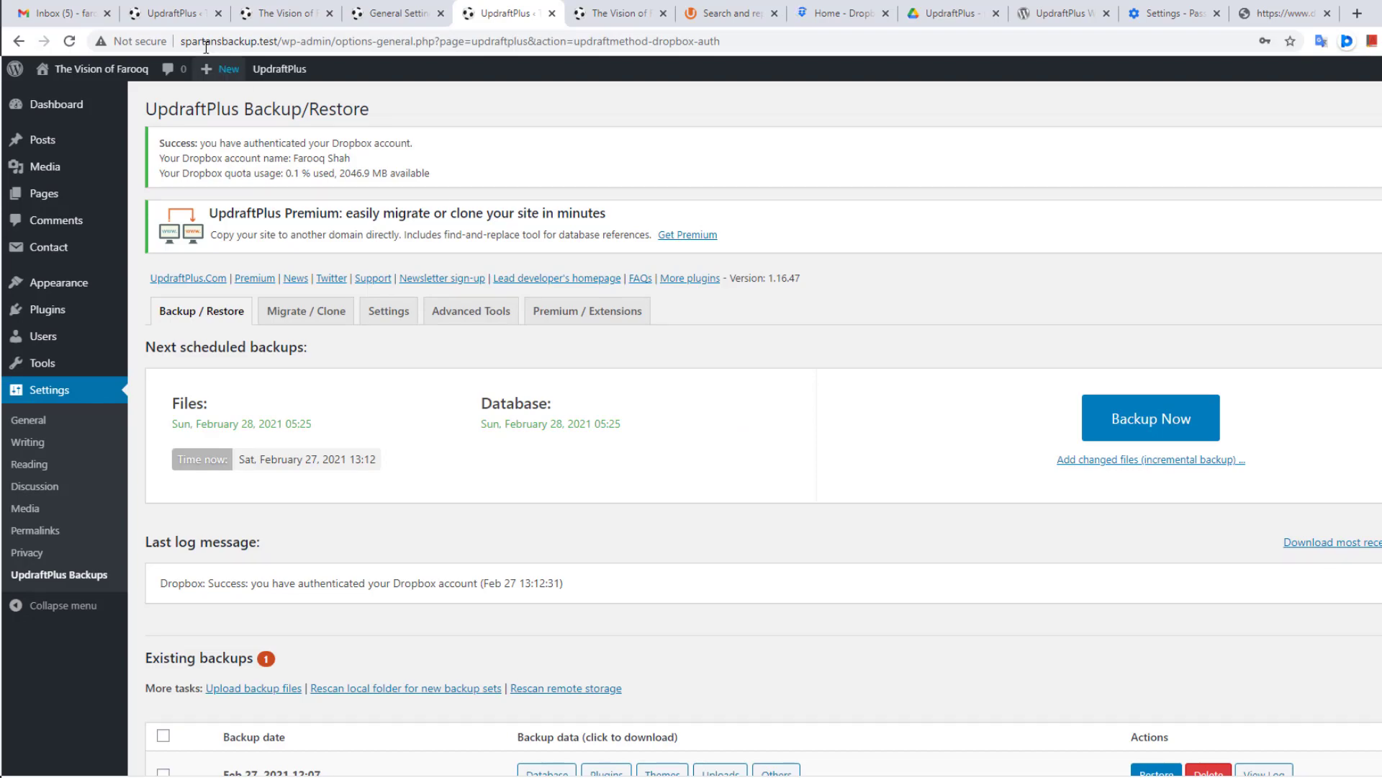
# Step: Glance at the farooqvision.test site, then go back to the UpdraftPlus backup page
pyautogui.click(265, 12)
pyautogui.click(214, 40)
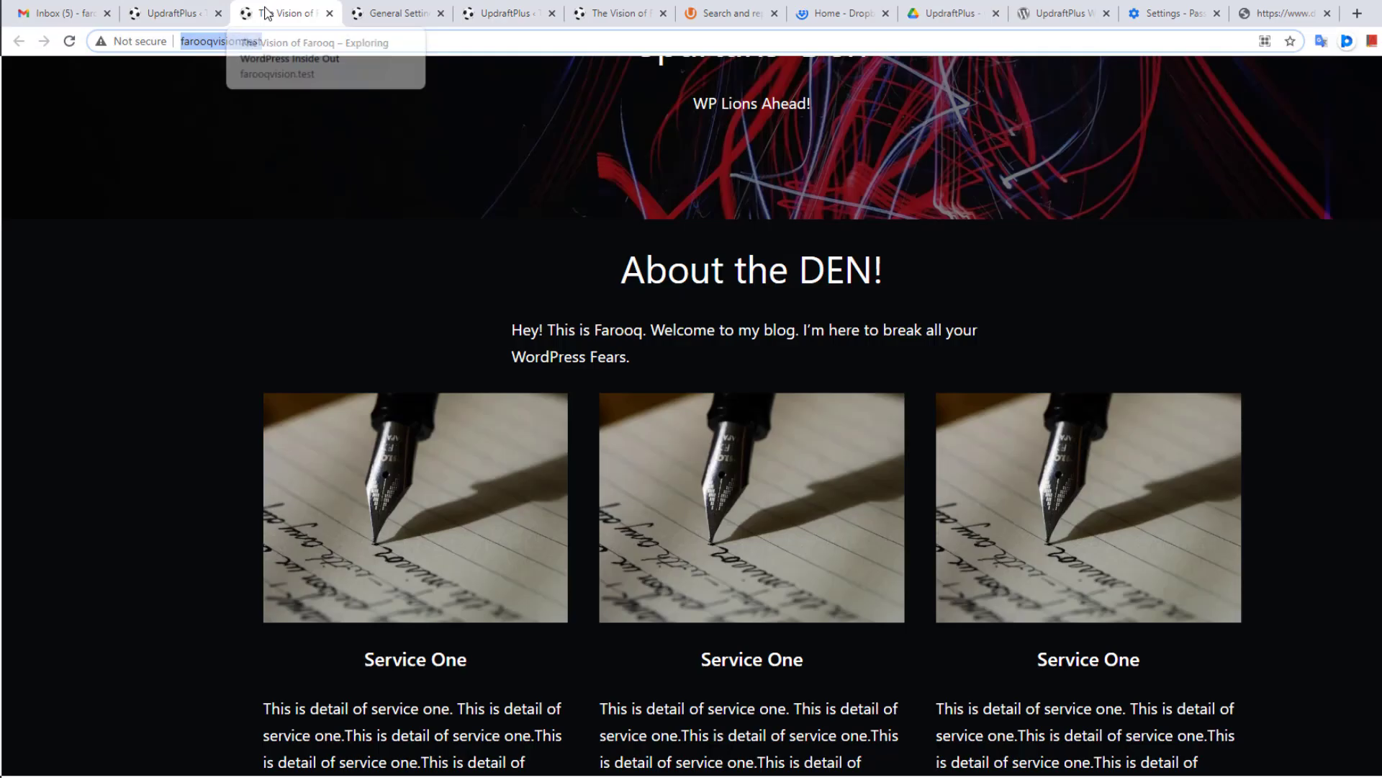
pyautogui.click(509, 8)
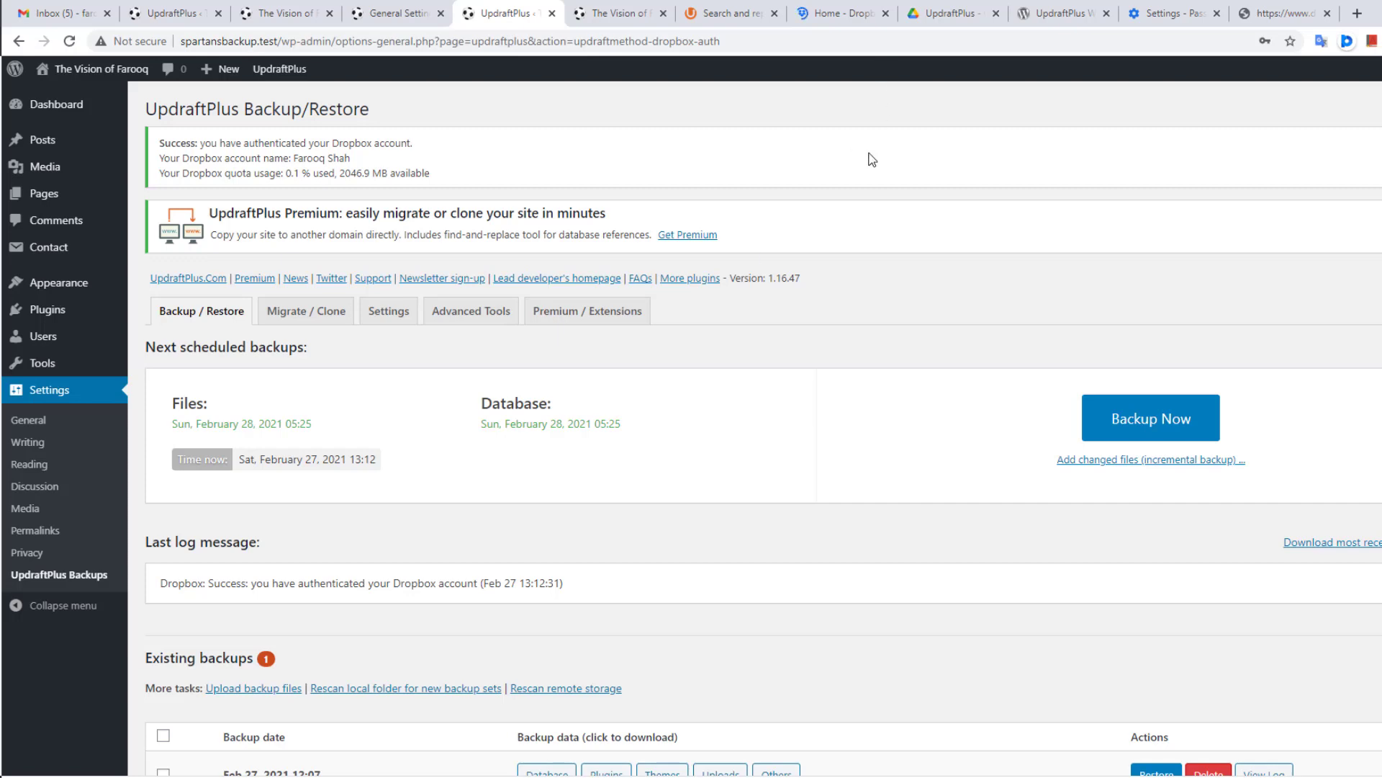
pyautogui.scroll(-2, 869, 155)
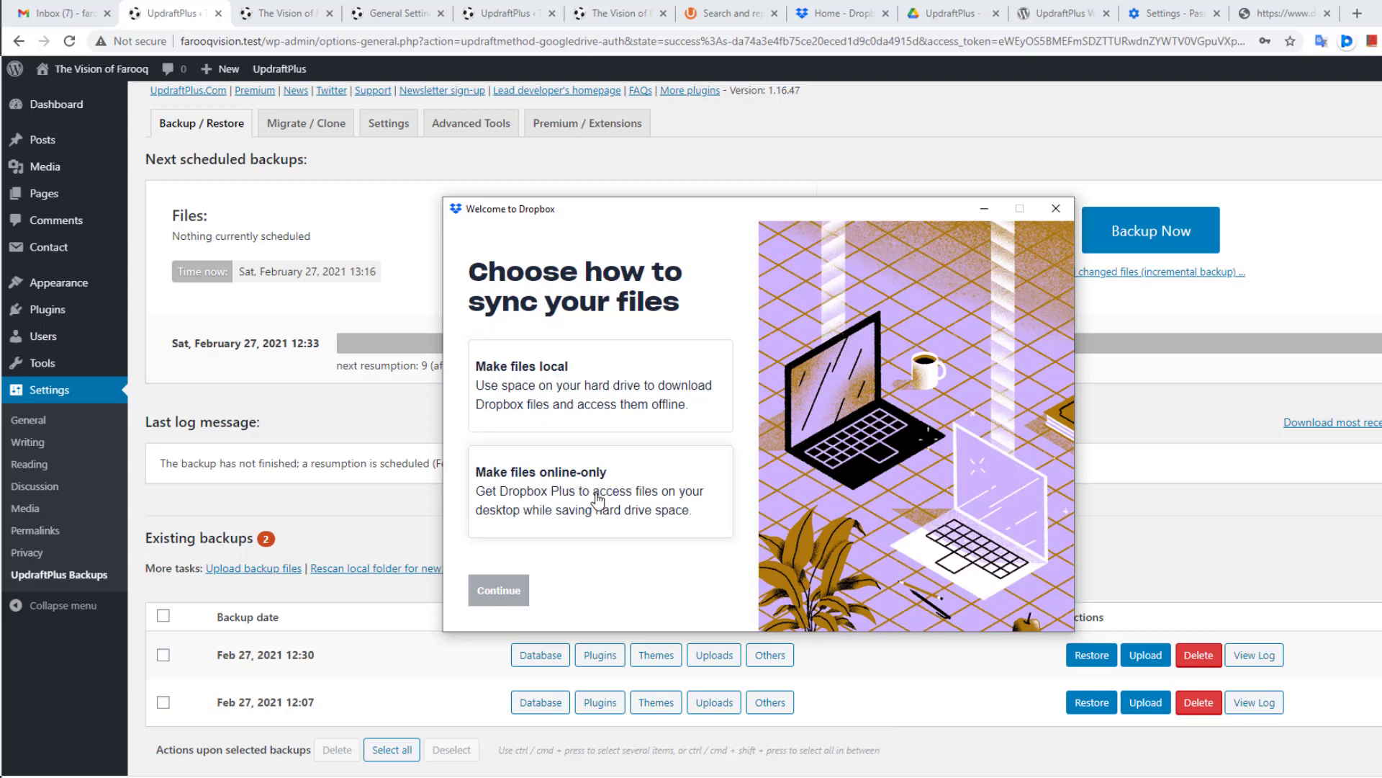
# Step: Finish Dropbox desktop setup with local files, Downloads backed up, and the Basic plan
pyautogui.click(582, 380)
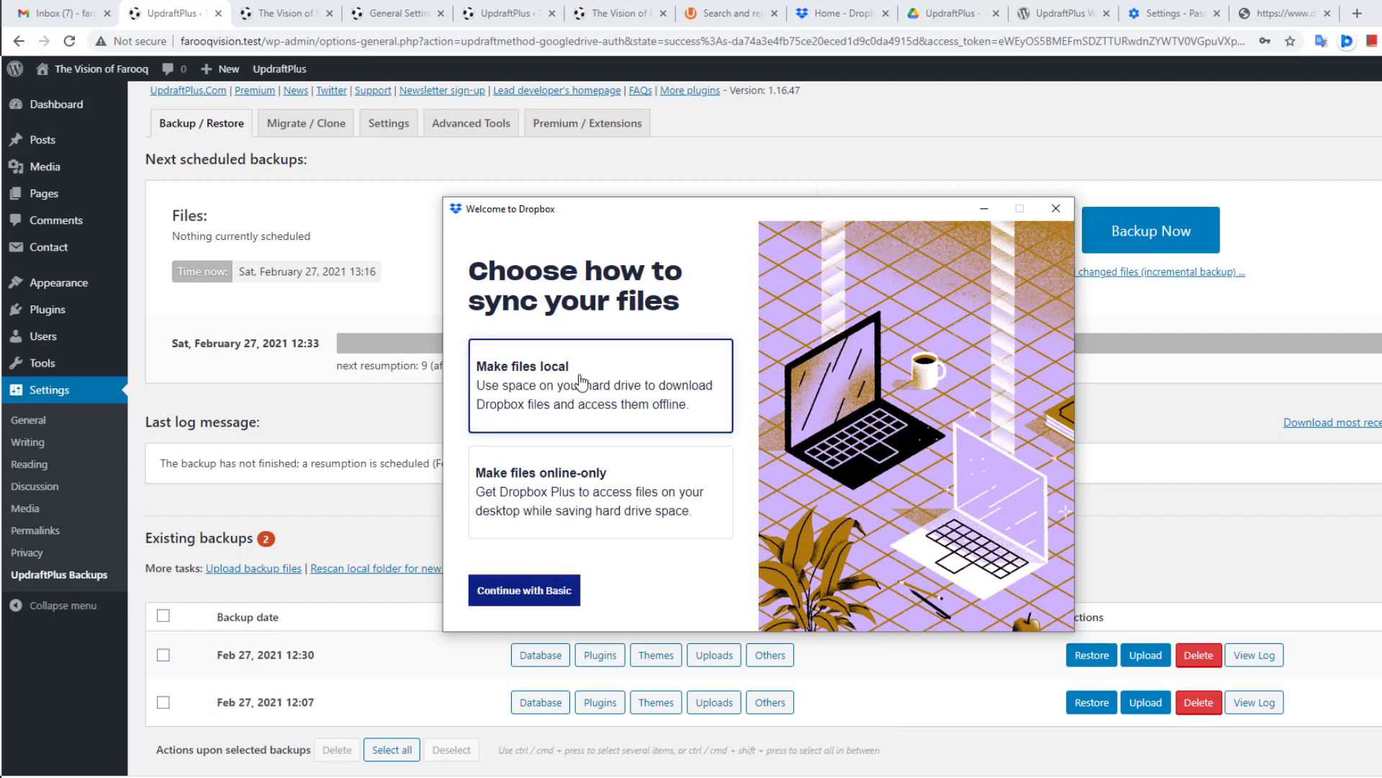
pyautogui.click(529, 589)
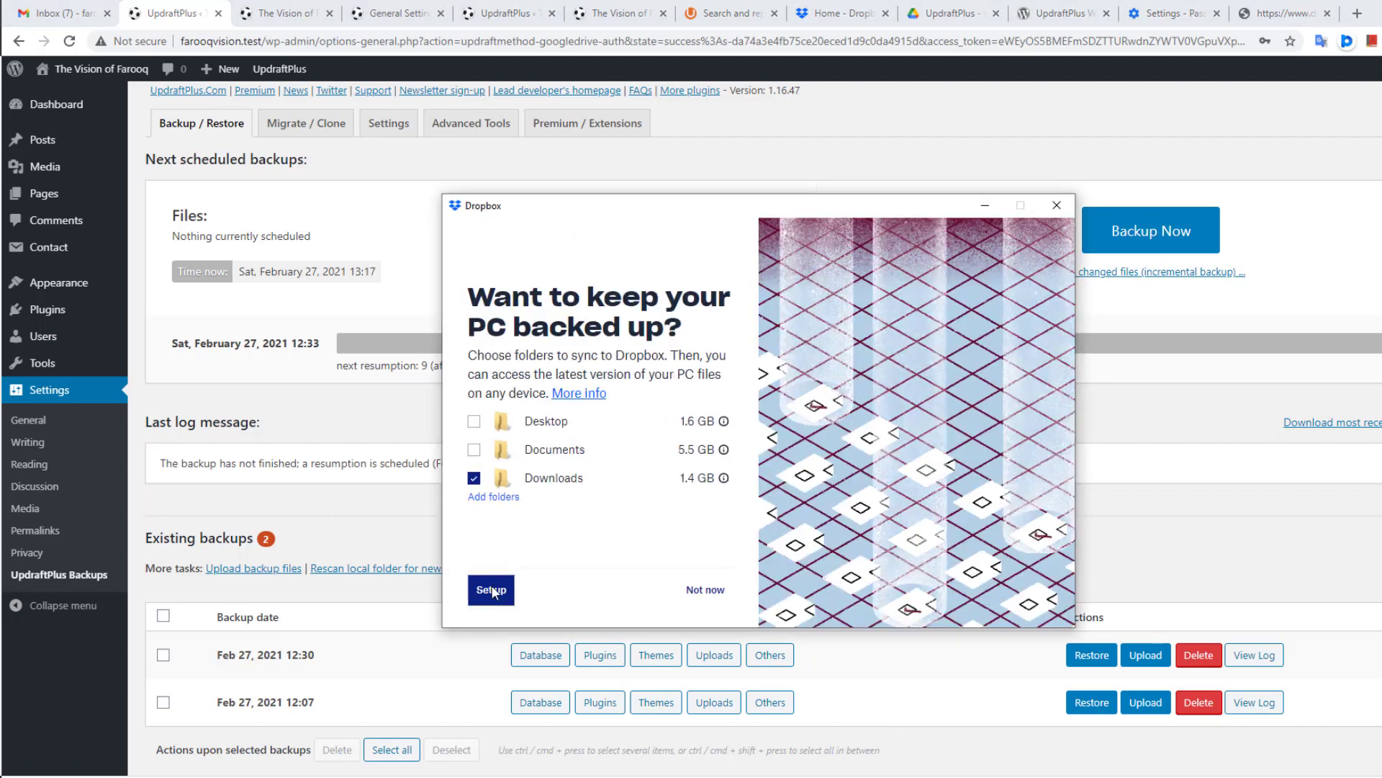
pyautogui.click(493, 591)
pyautogui.click(669, 585)
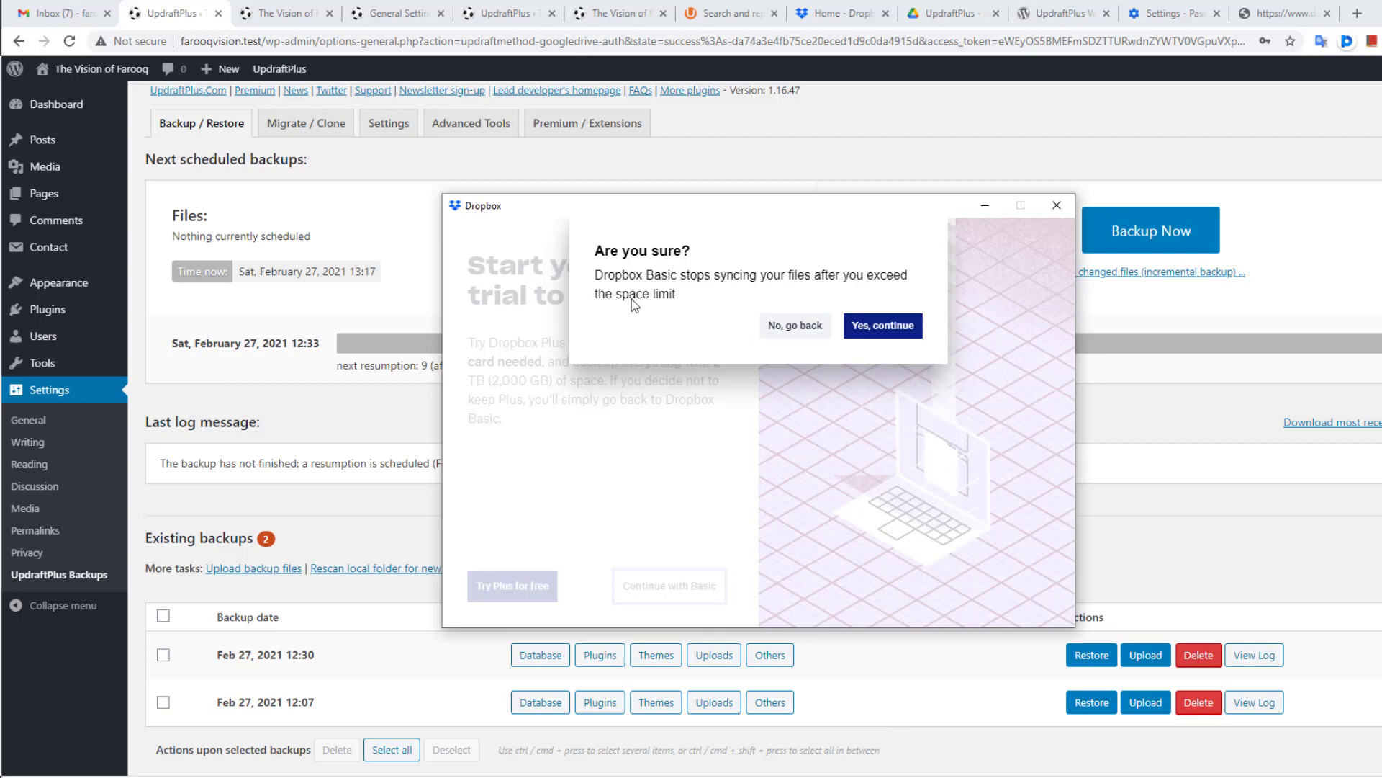
pyautogui.click(879, 328)
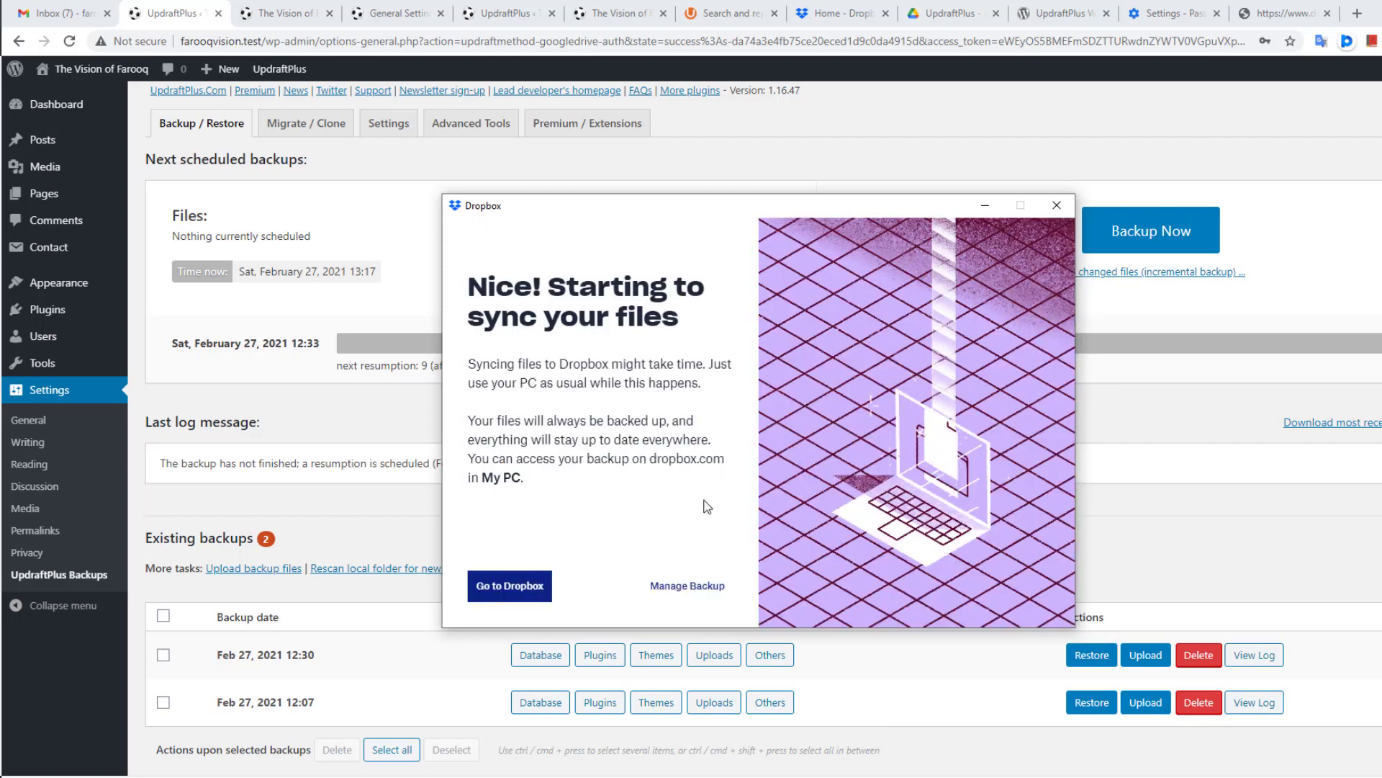
# Step: Dismiss the sync reminder and create a folder named 'Try 2021' in the local Dropbox folder
pyautogui.click(512, 585)
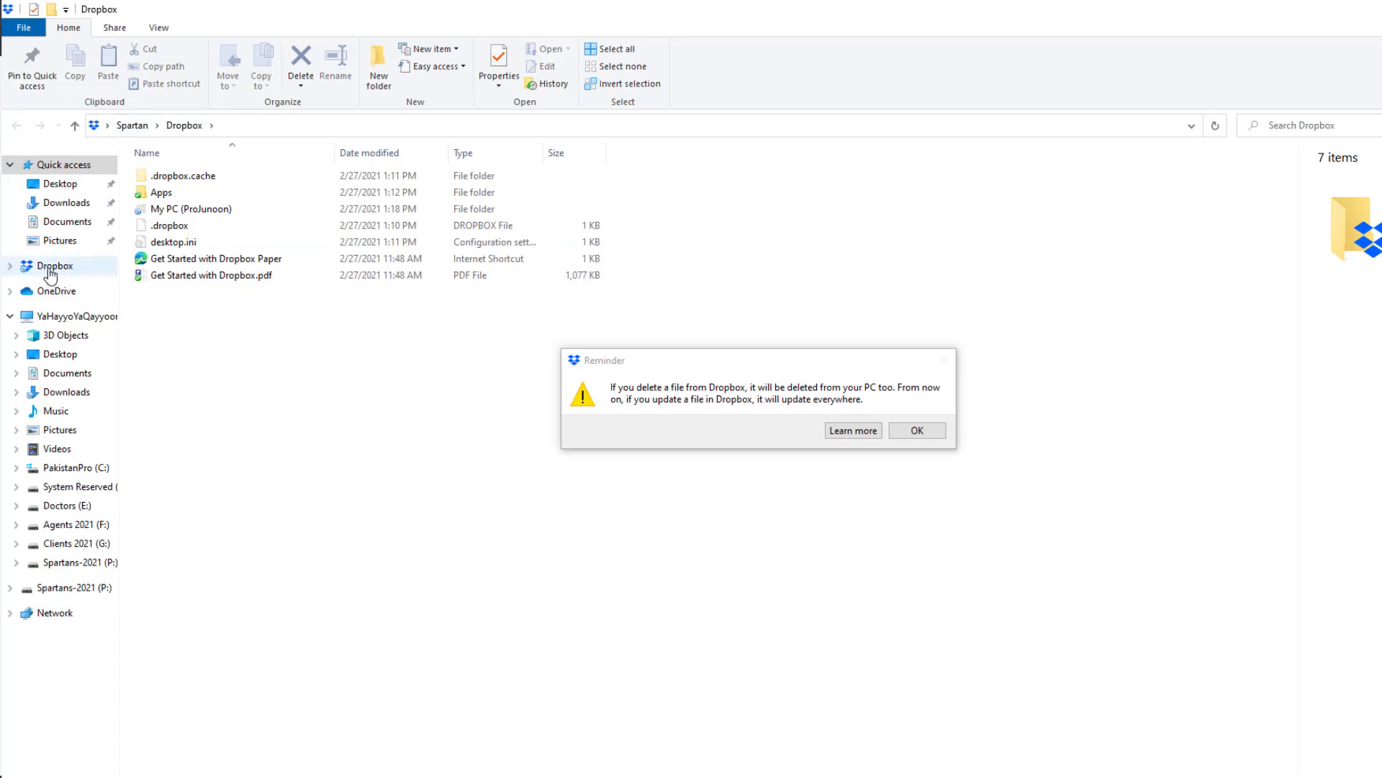
pyautogui.click(913, 430)
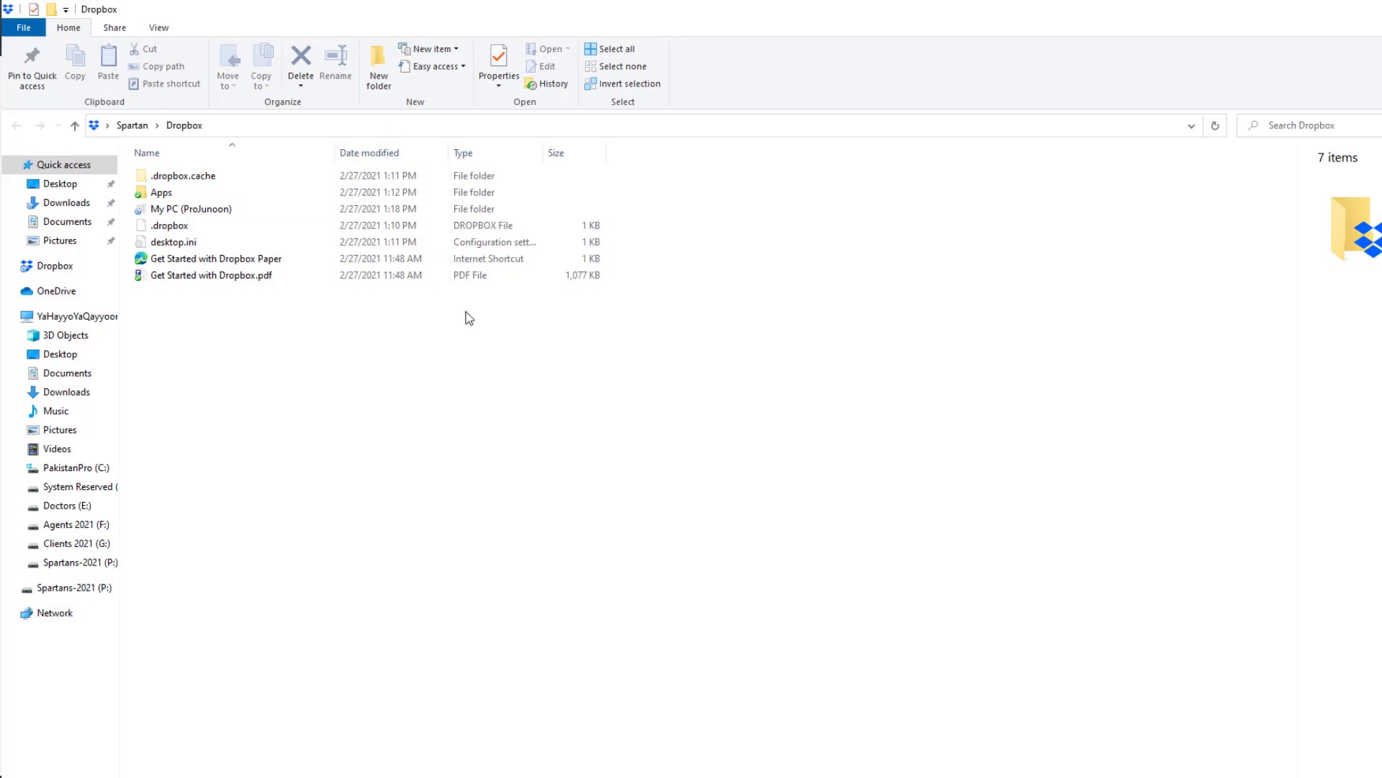
pyautogui.click(376, 74)
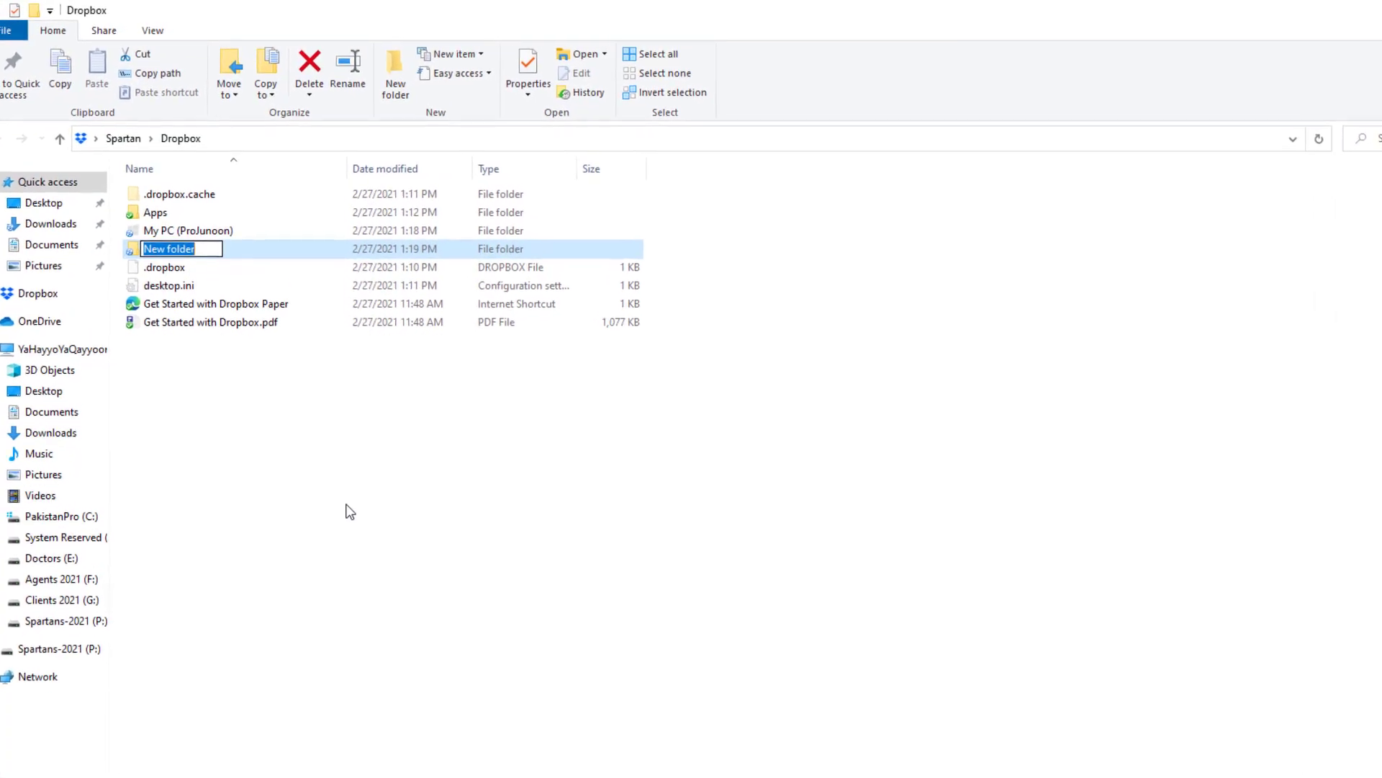
pyautogui.write('Try 2021')
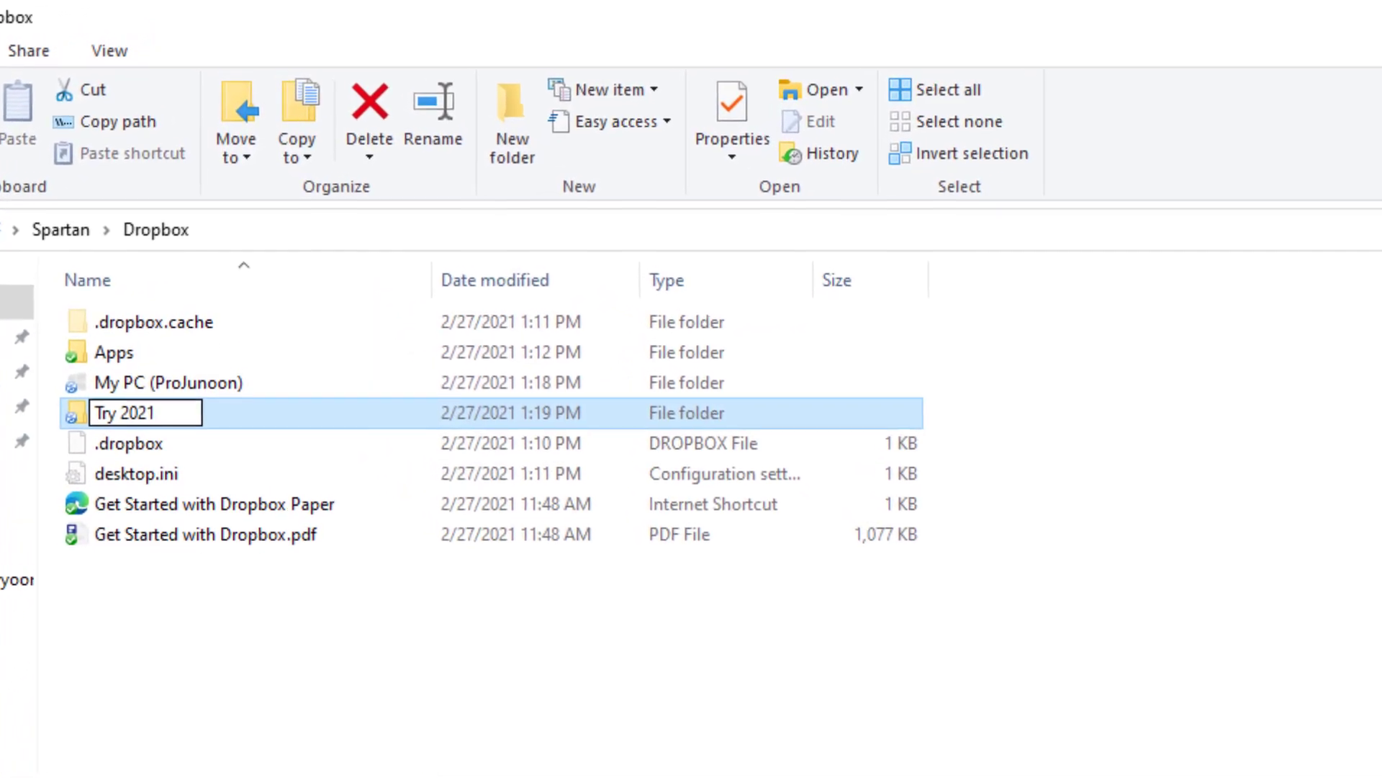
pyautogui.press('Return')
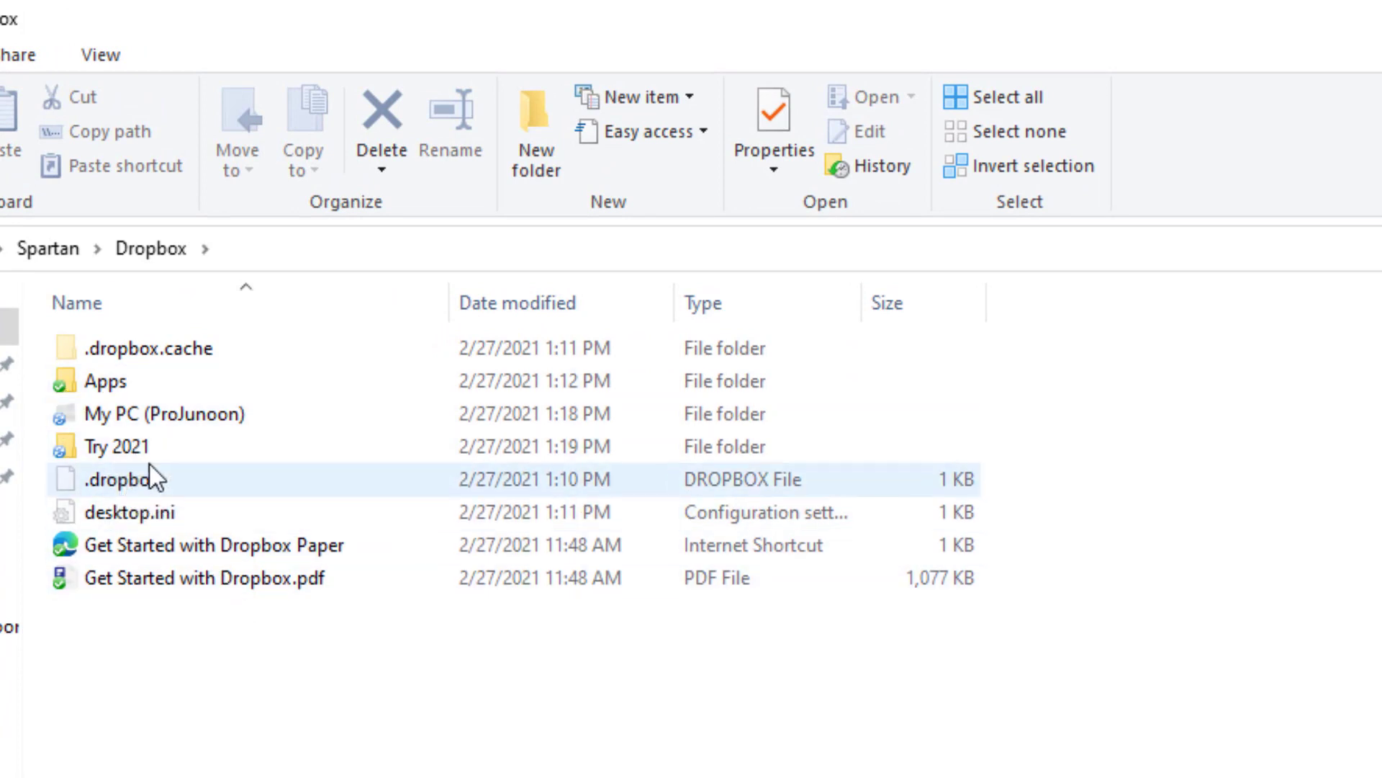
pyautogui.moveTo(90, 451)
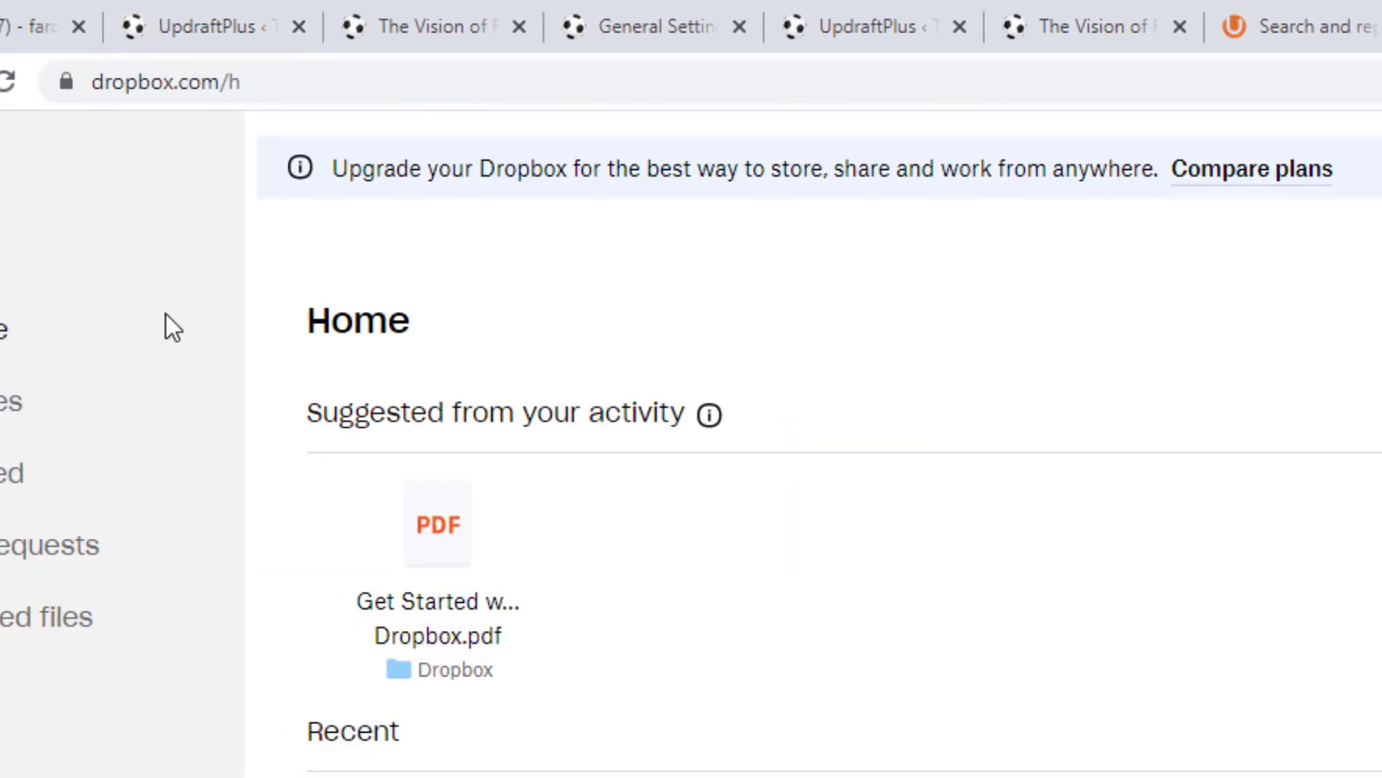
# Step: Reload dropbox.com, open Try 2021 online to confirm it's empty, then return to File Explorer
pyautogui.click(144, 81)
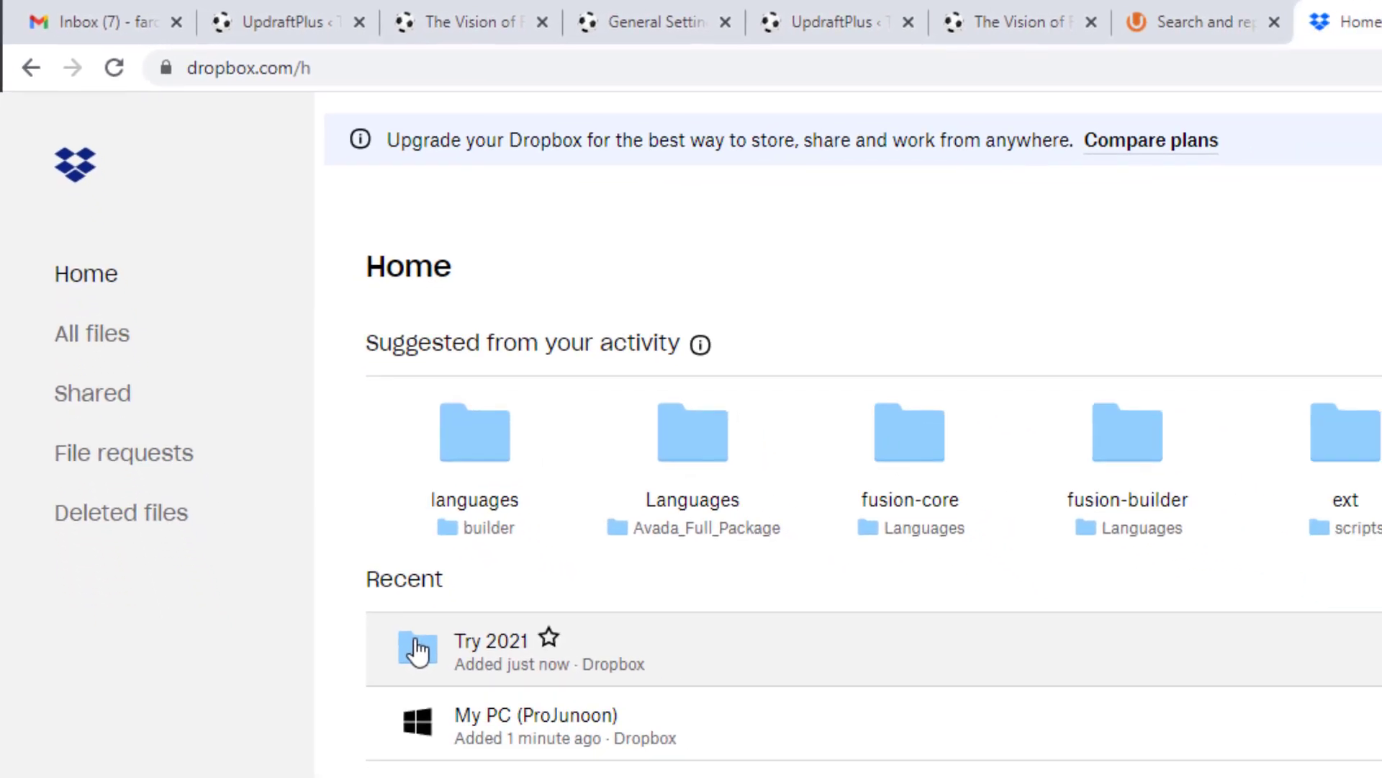
pyautogui.doubleClick(501, 774)
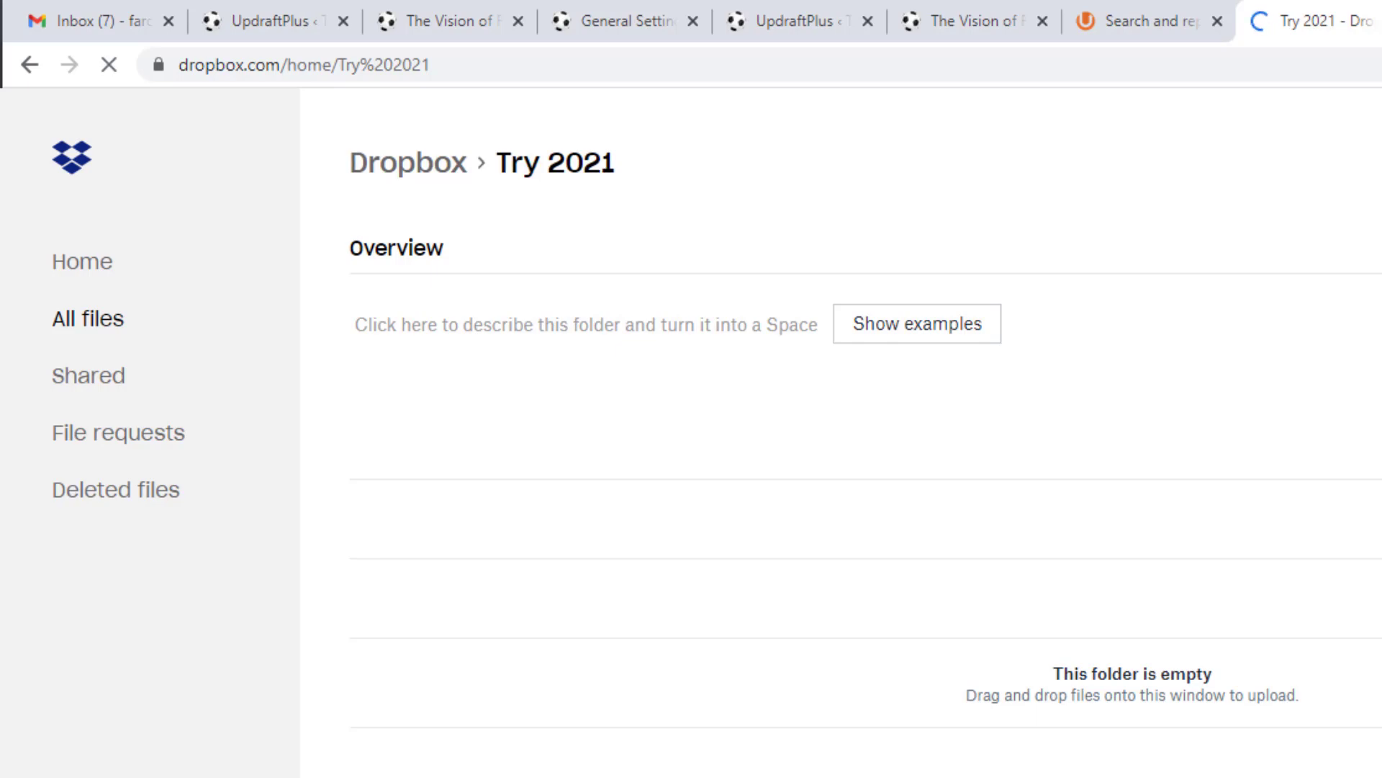
pyautogui.hotkey('alt', 'Tab')
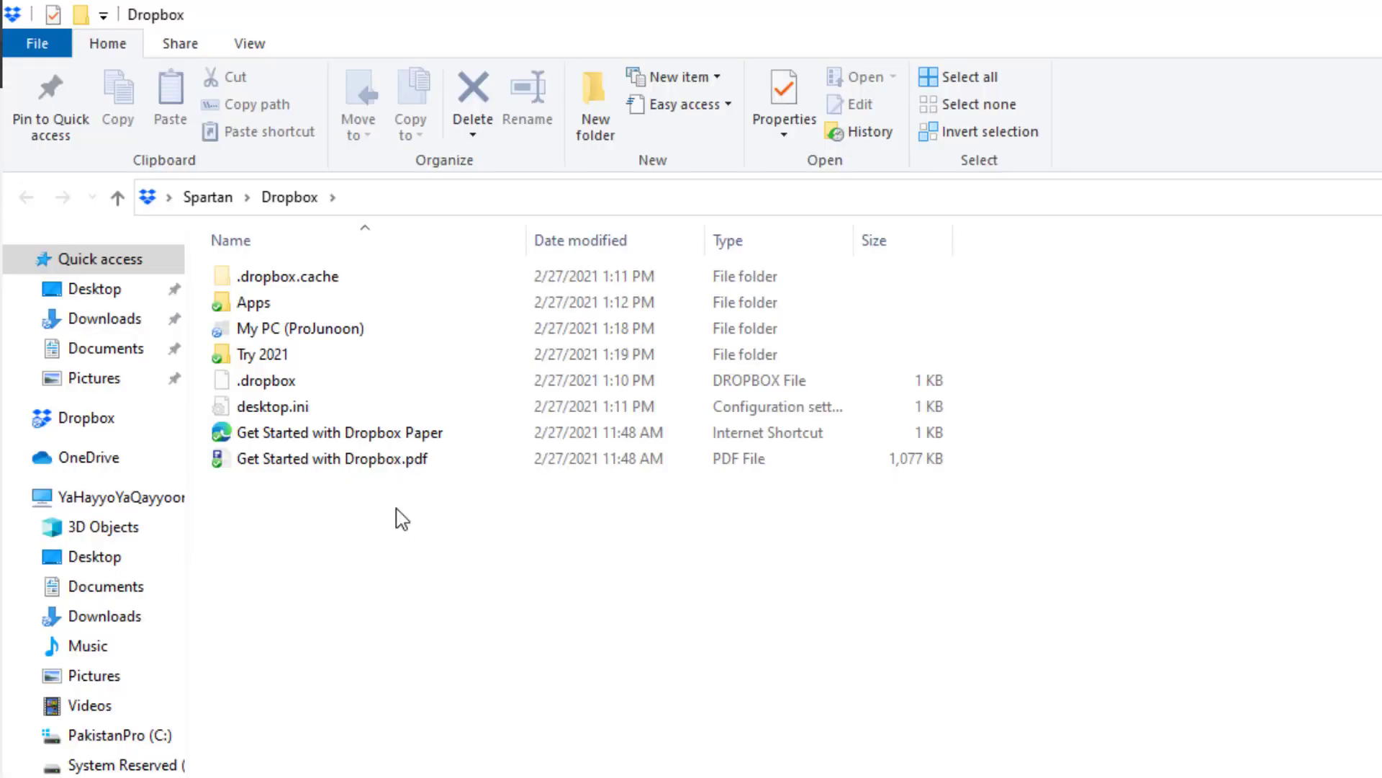
# Step: Open the empty local Try 2021 folder, dismiss its context menu, and go back to the browser
pyautogui.doubleClick(279, 355)
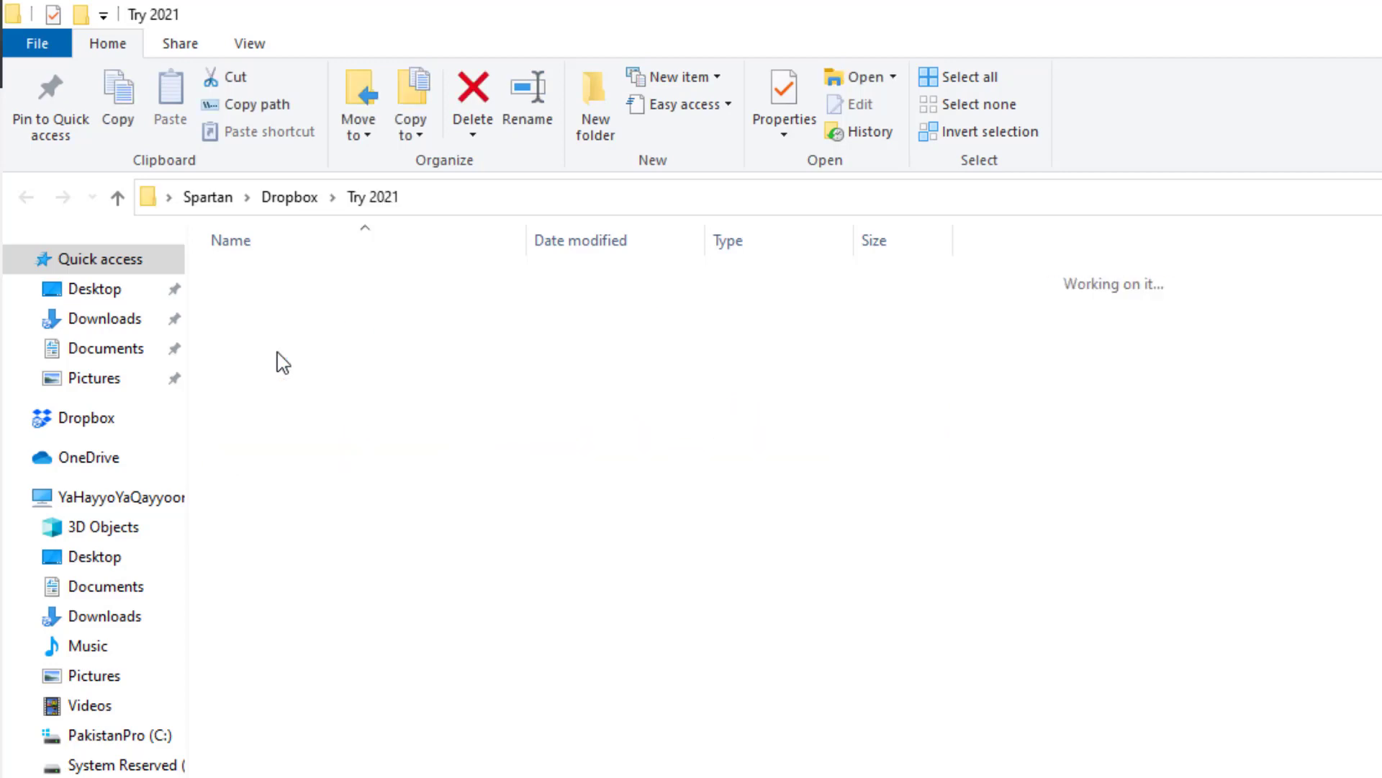
pyautogui.rightClick(641, 416)
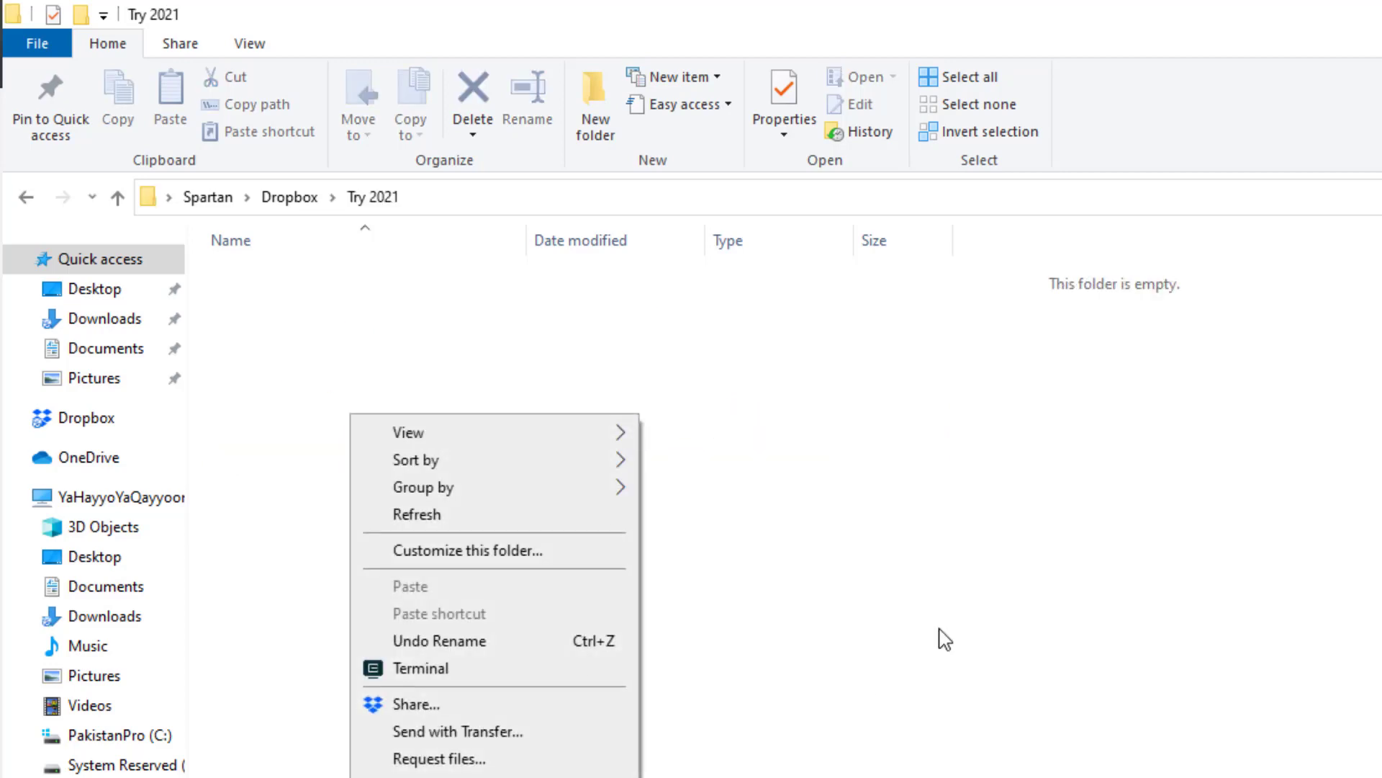
pyautogui.click(1041, 549)
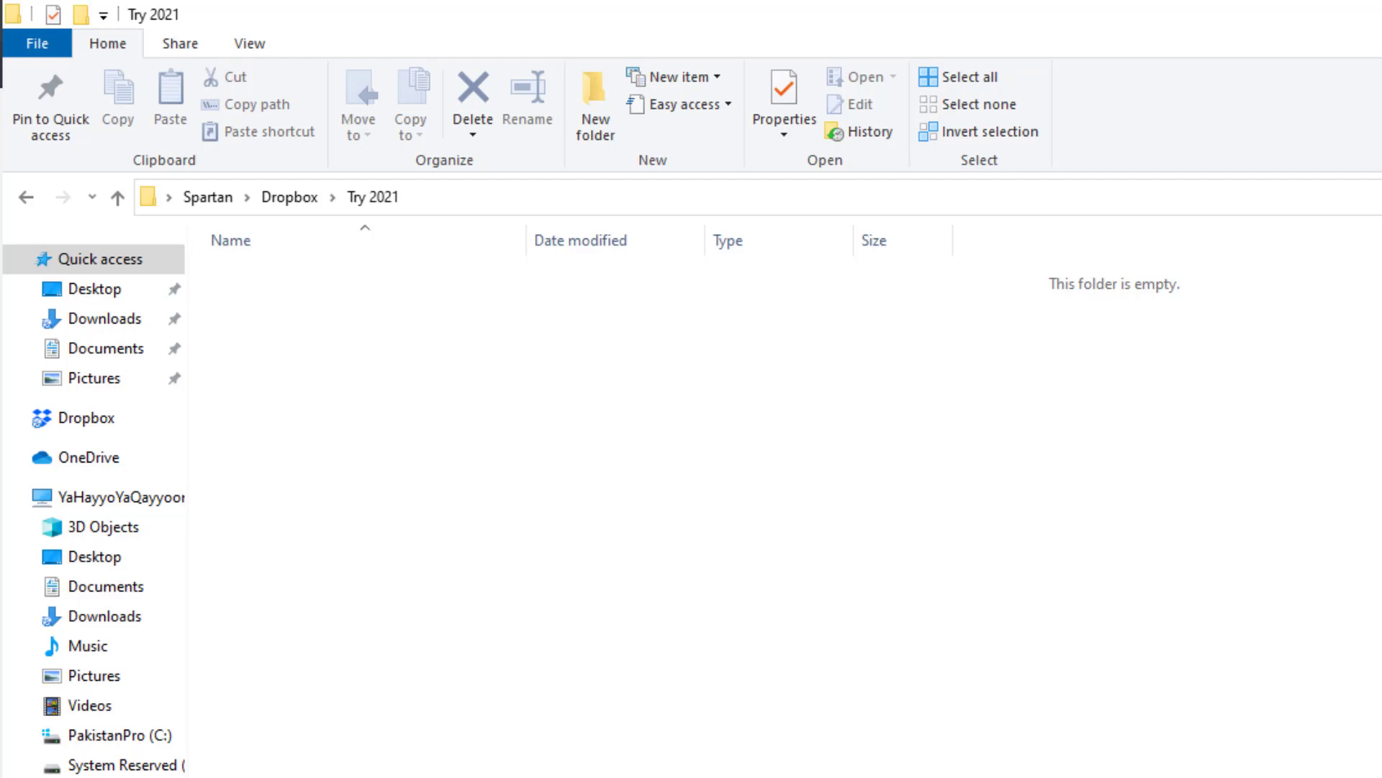
pyautogui.hotkey('alt', 'Tab')
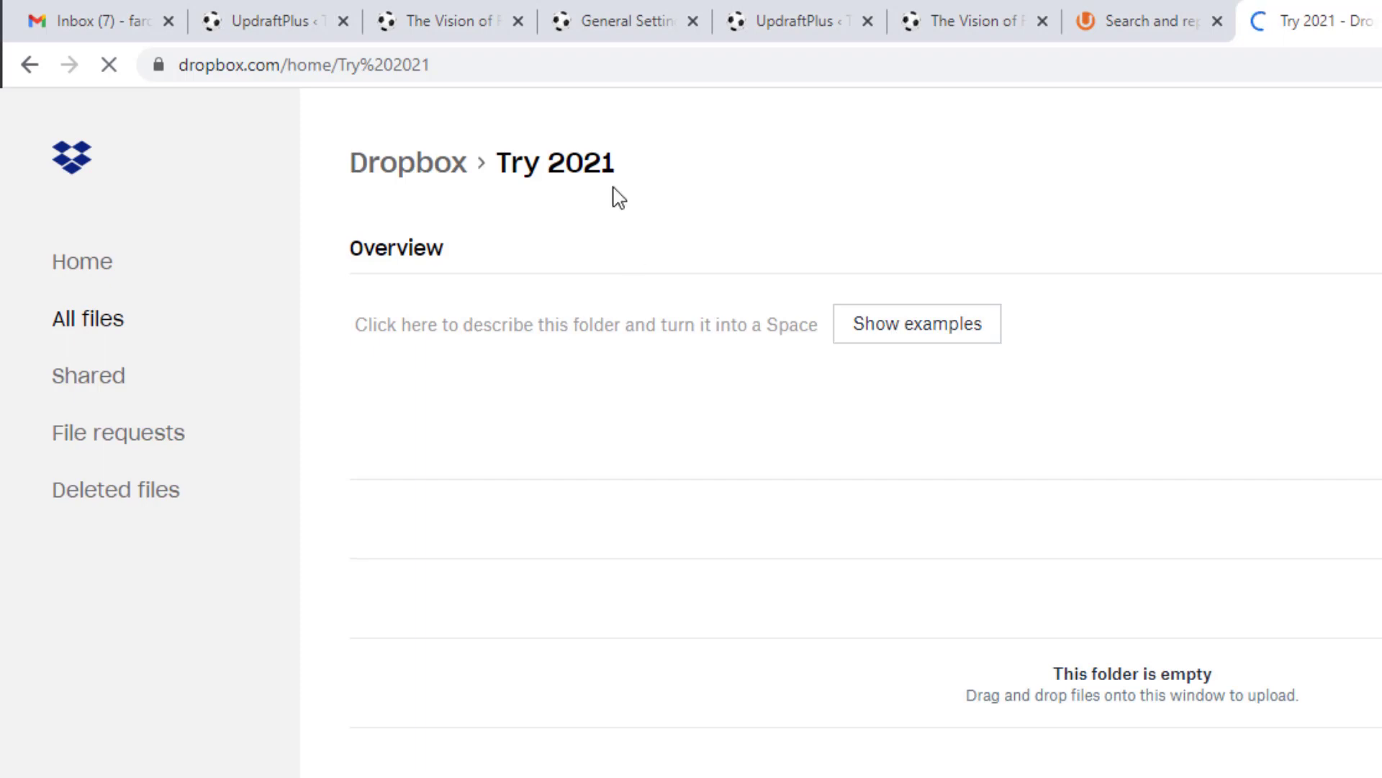
# Step: Confirm the 12:33 backup is still uploading the themes zip to Google Drive, then bring up Drive
pyautogui.click(294, 6)
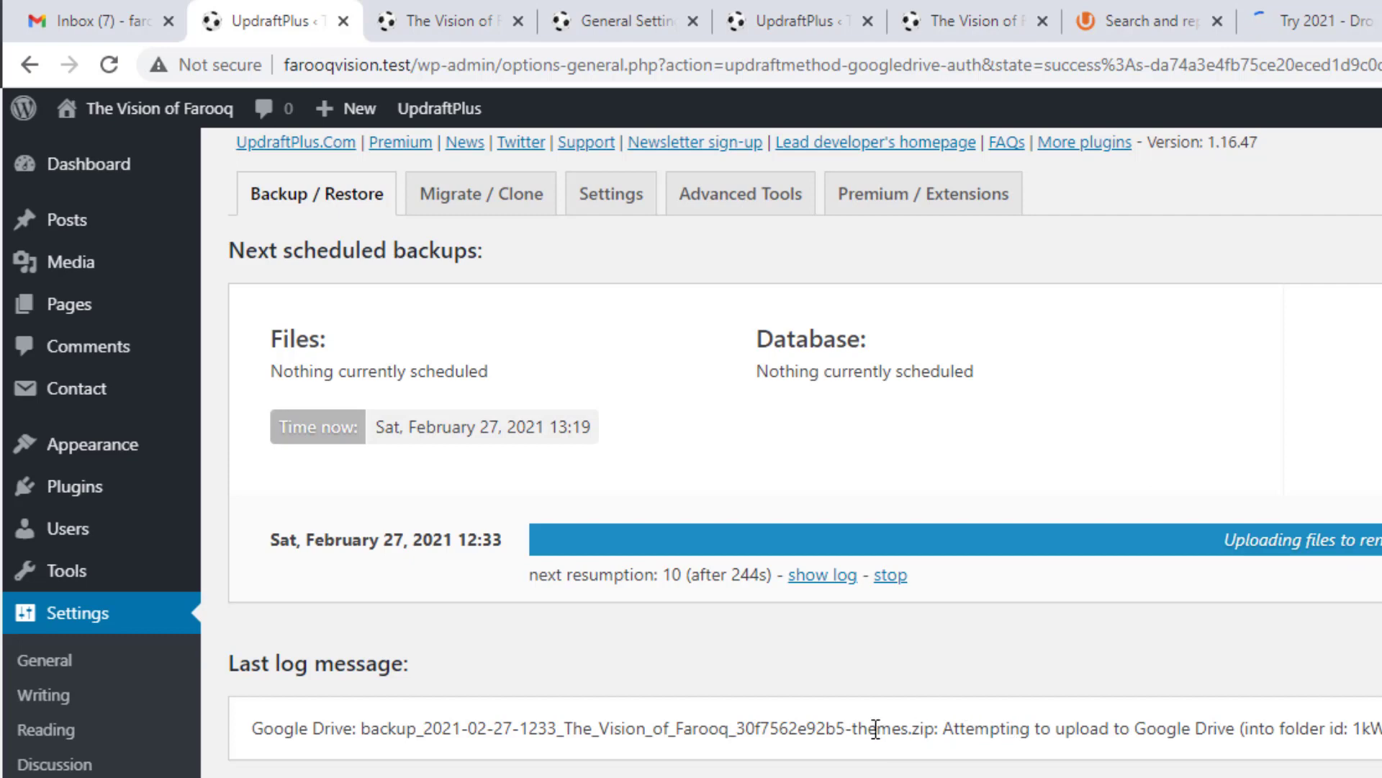
pyautogui.moveTo(1370, 729); pyautogui.dragTo(1381, 729)
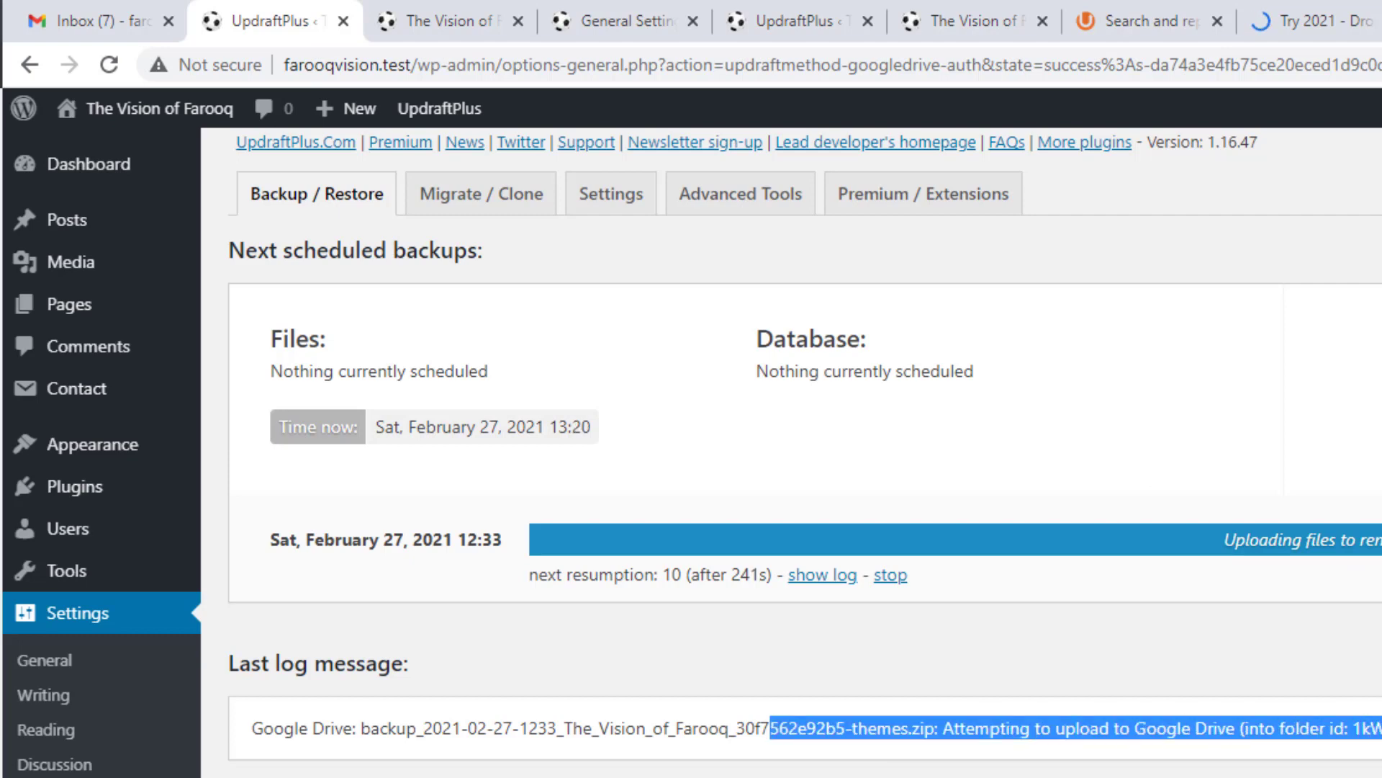
pyautogui.click(1381, 729)
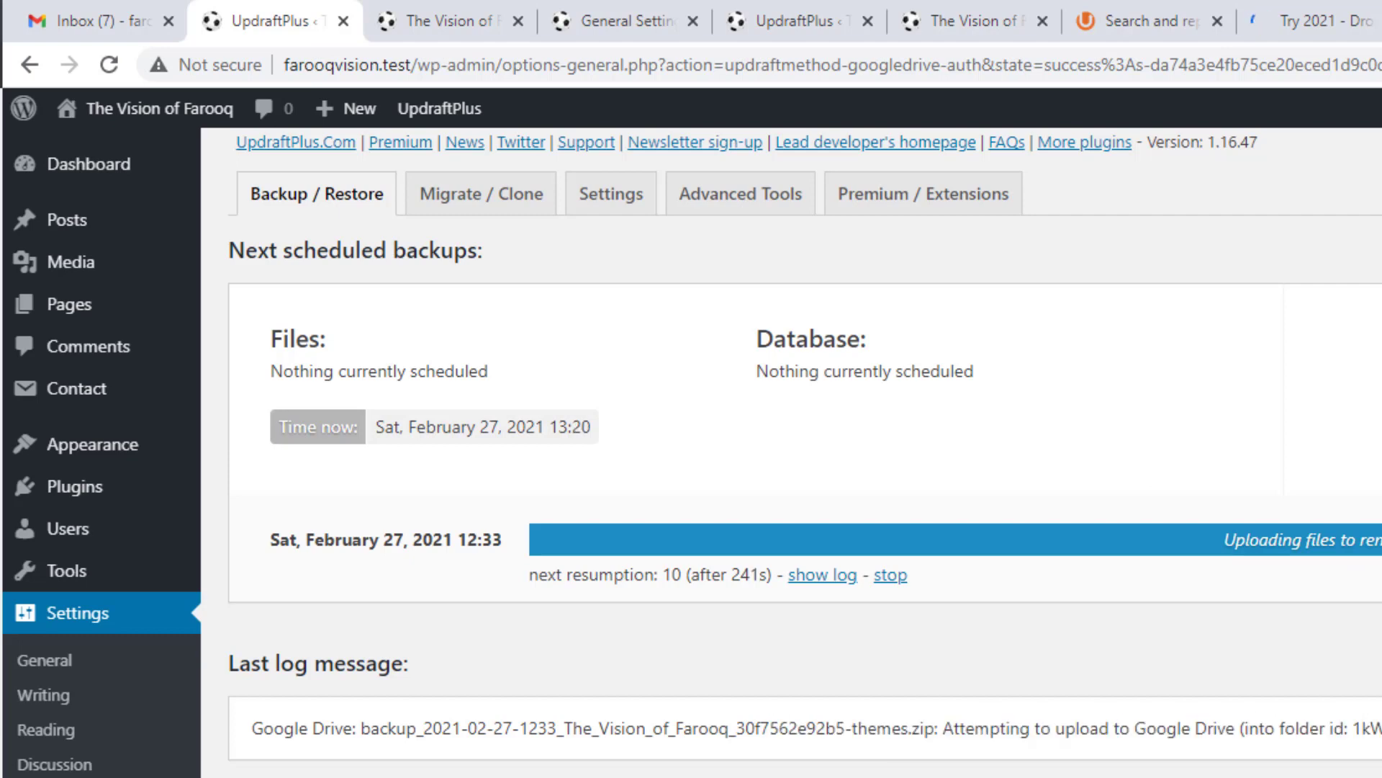
pyautogui.click(1381, 21)
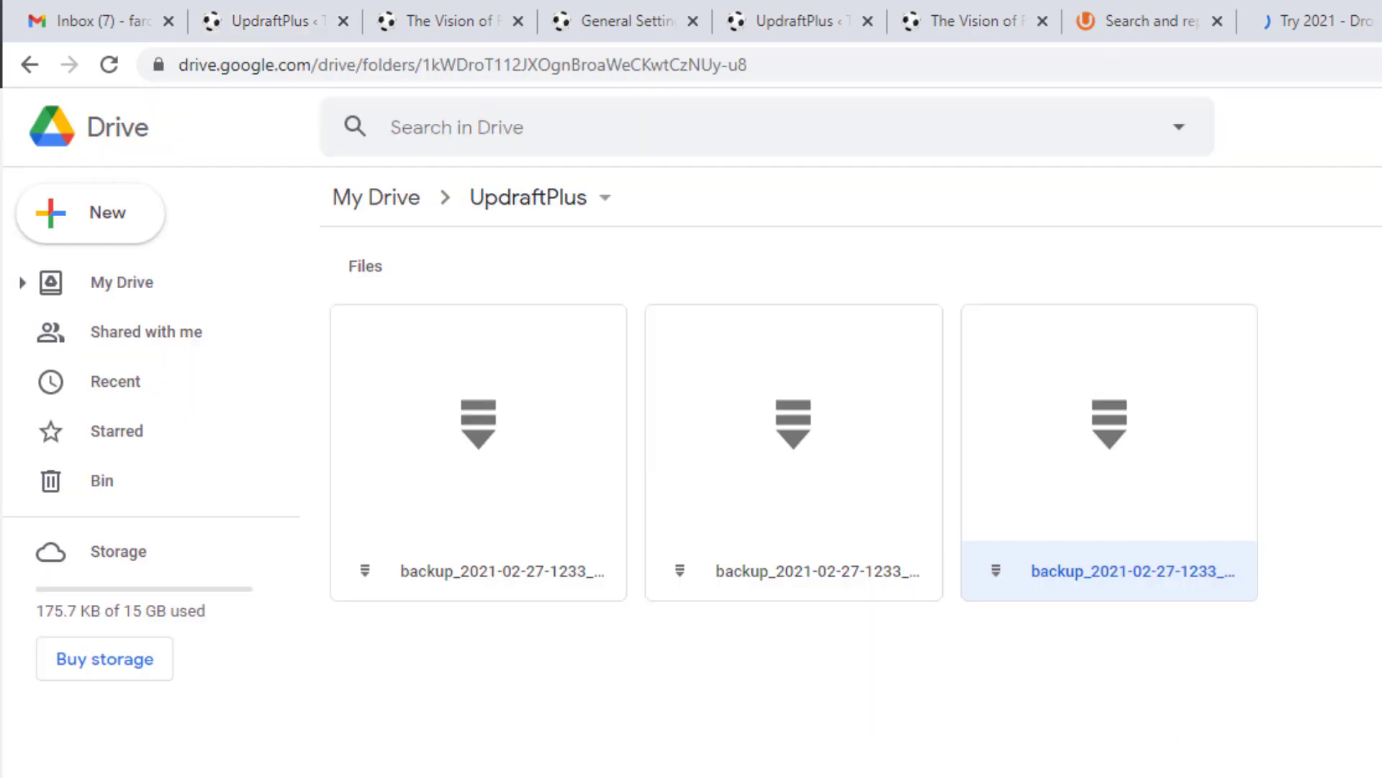
# Step: Reload the Drive UpdraftPlus folder to show 7.8 MB used, then return to UpdraftPlus
pyautogui.click(109, 65)
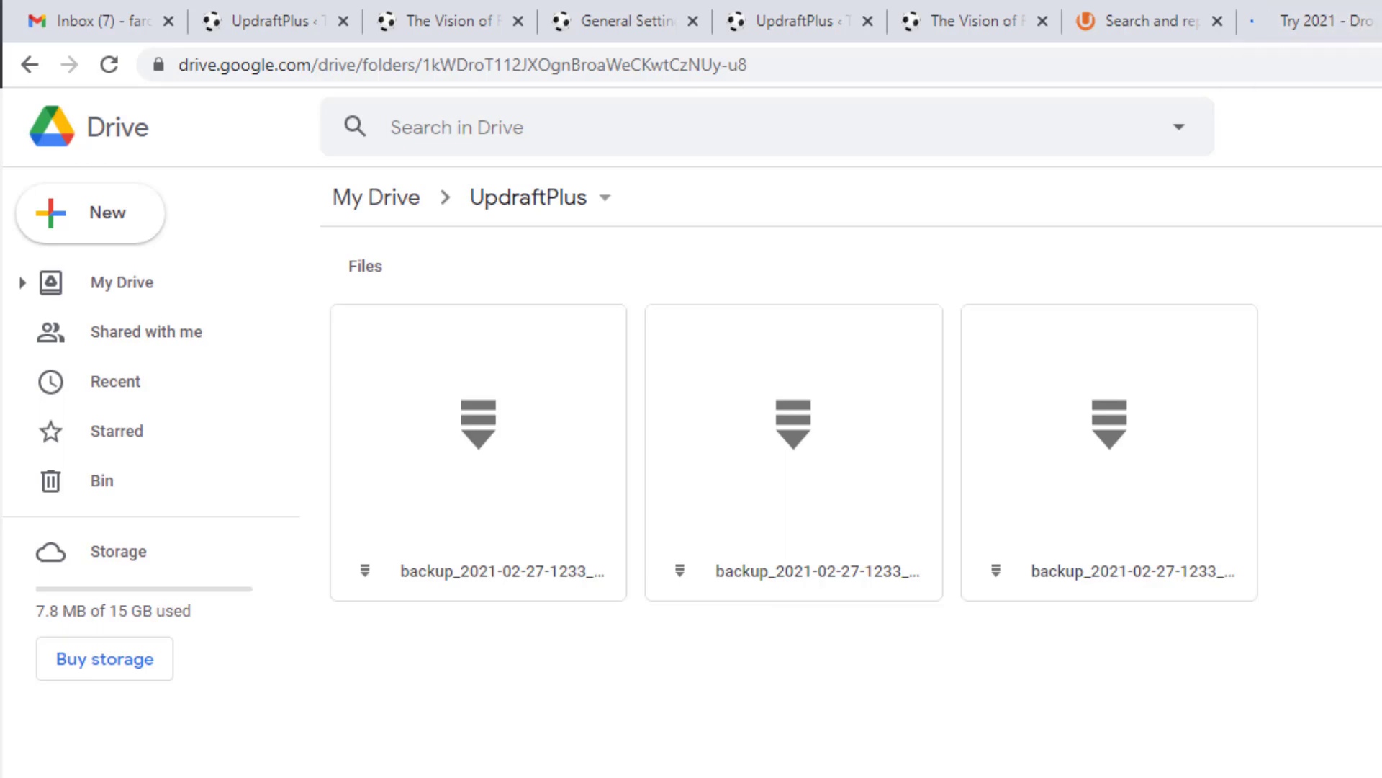
pyautogui.click(299, 17)
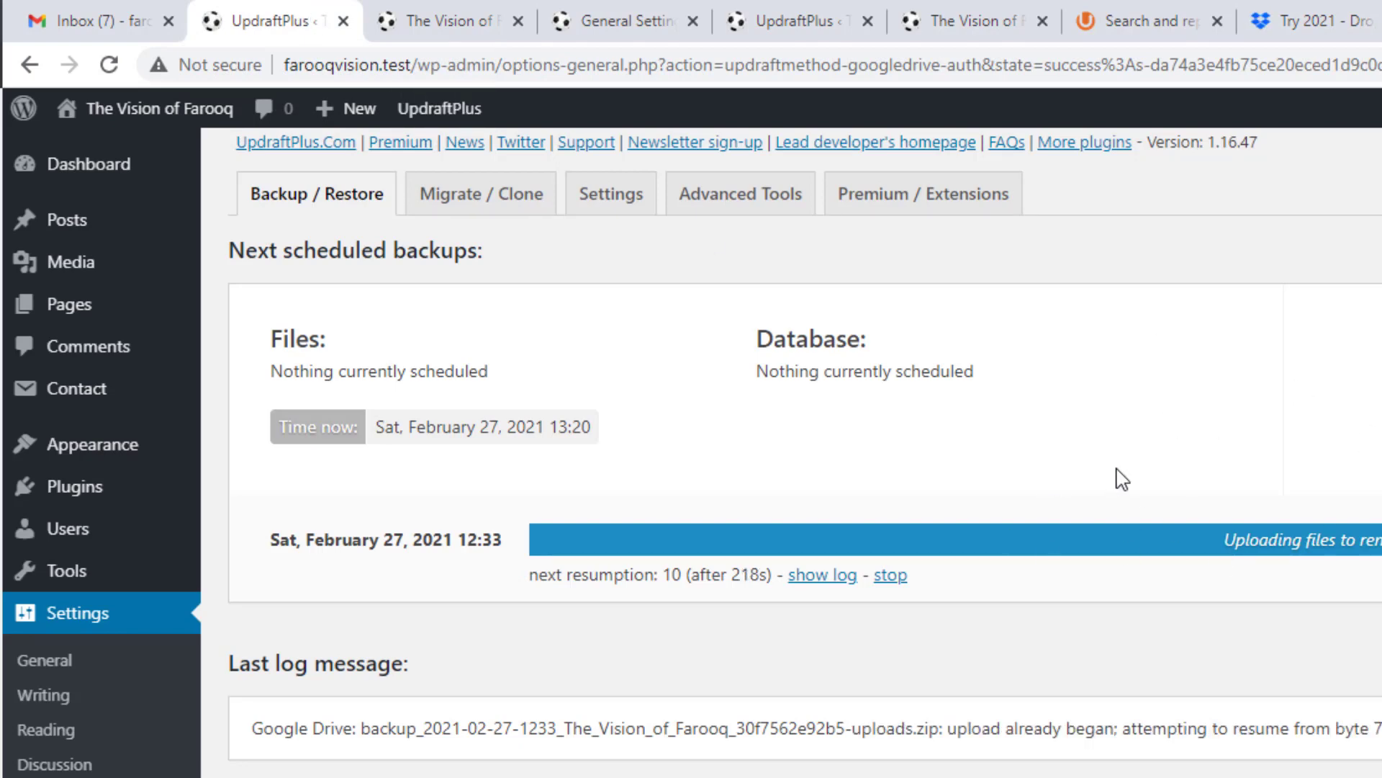
# Step: On spartansbackup.test, save Dropbox as the UpdraftPlus remote storage and return to Backup / Restore
pyautogui.click(738, 22)
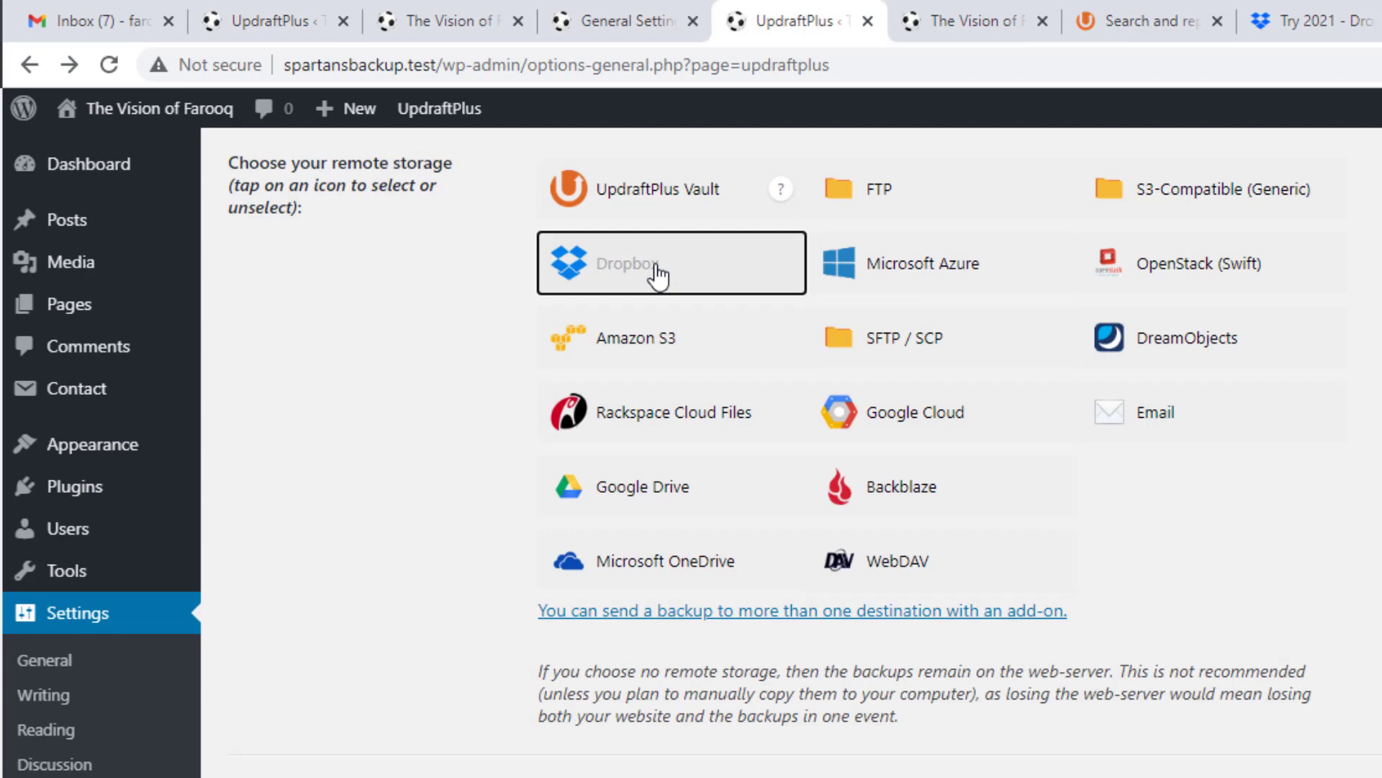
pyautogui.scroll(5, 310, 378)
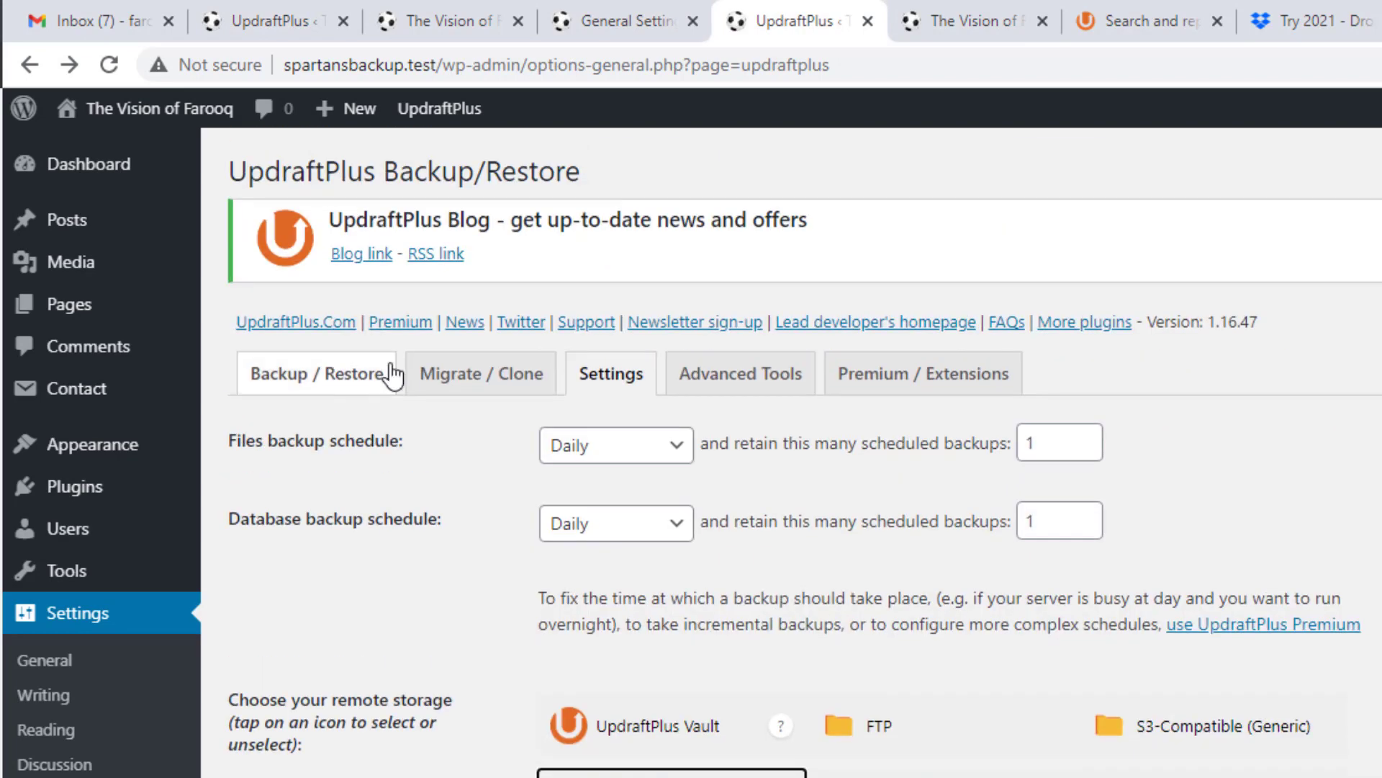
pyautogui.click(611, 382)
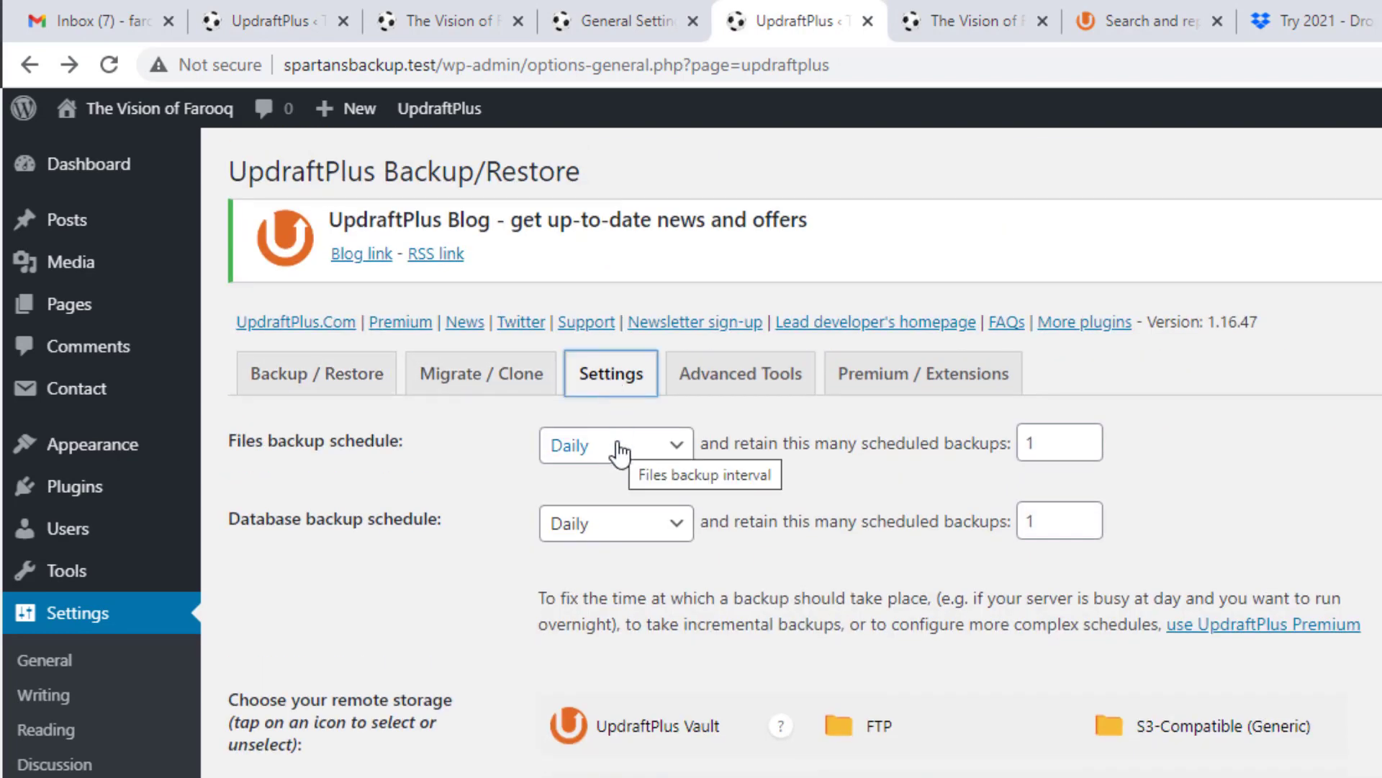
pyautogui.scroll(-5, 540, 569)
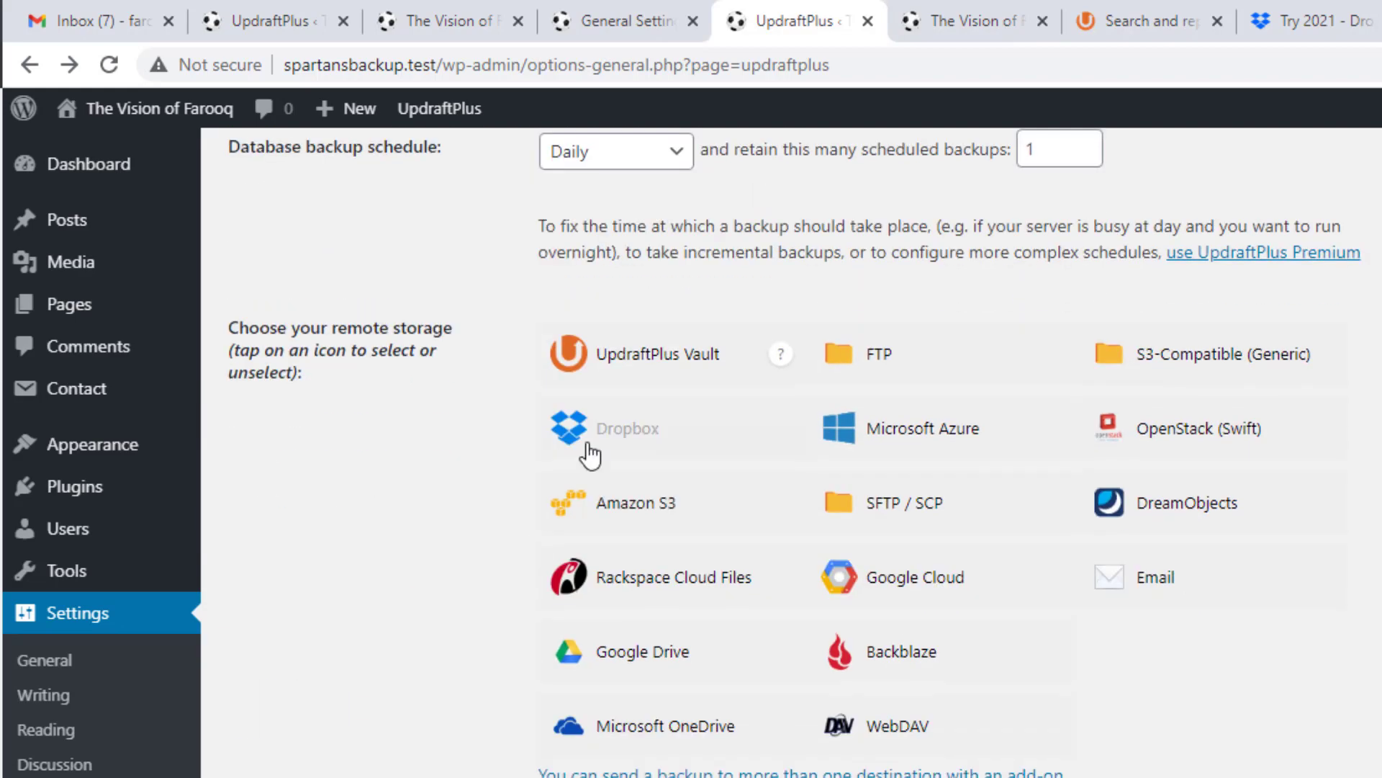
pyautogui.click(576, 443)
pyautogui.scroll(-8, 463, 531)
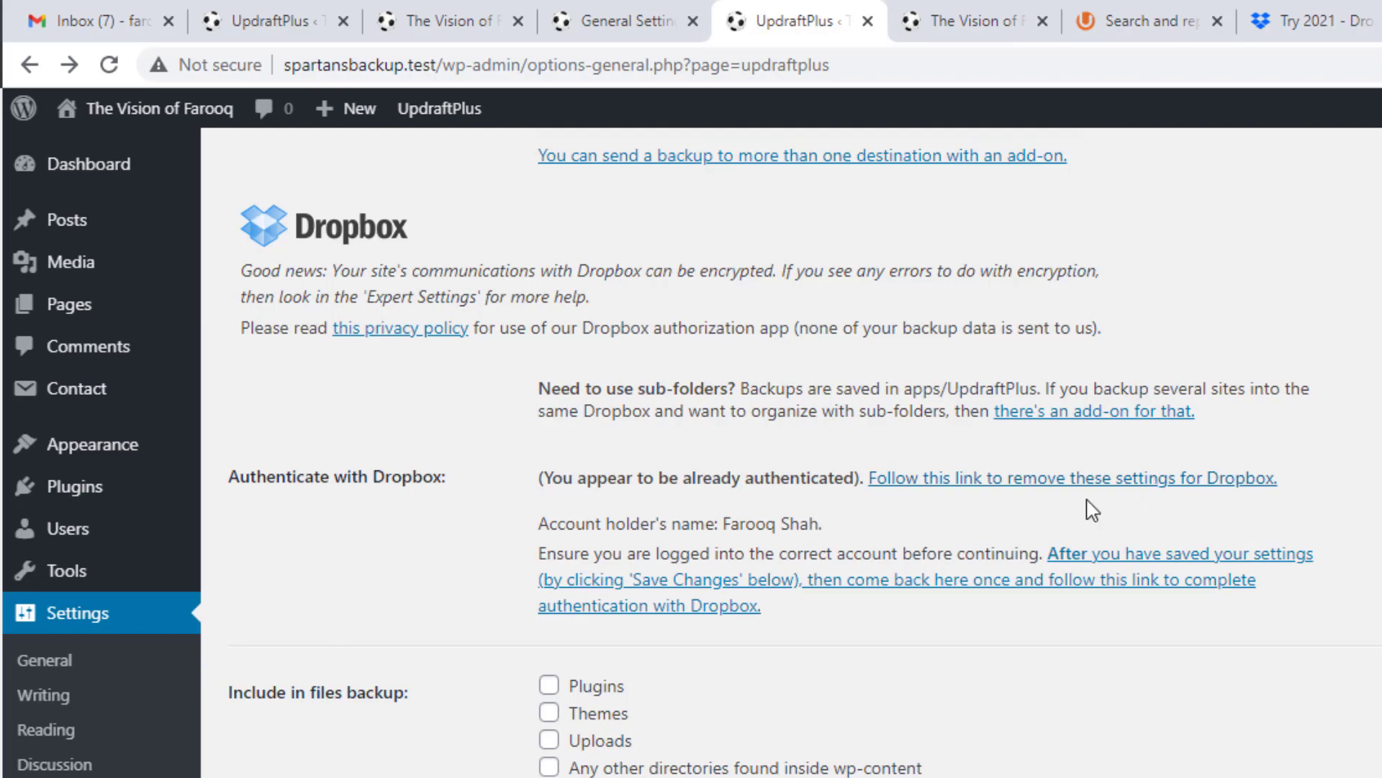
pyautogui.scroll(-9, 797, 559)
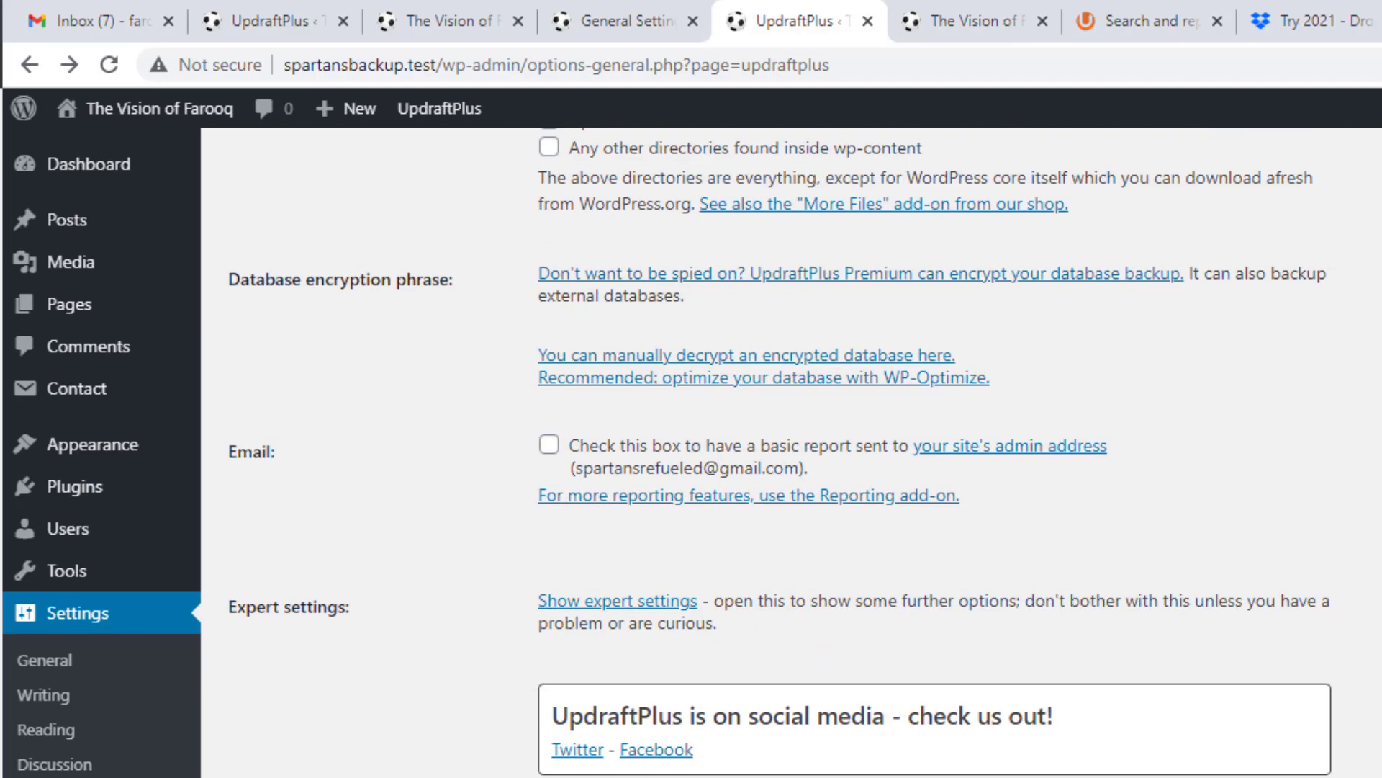
pyautogui.click(472, 661)
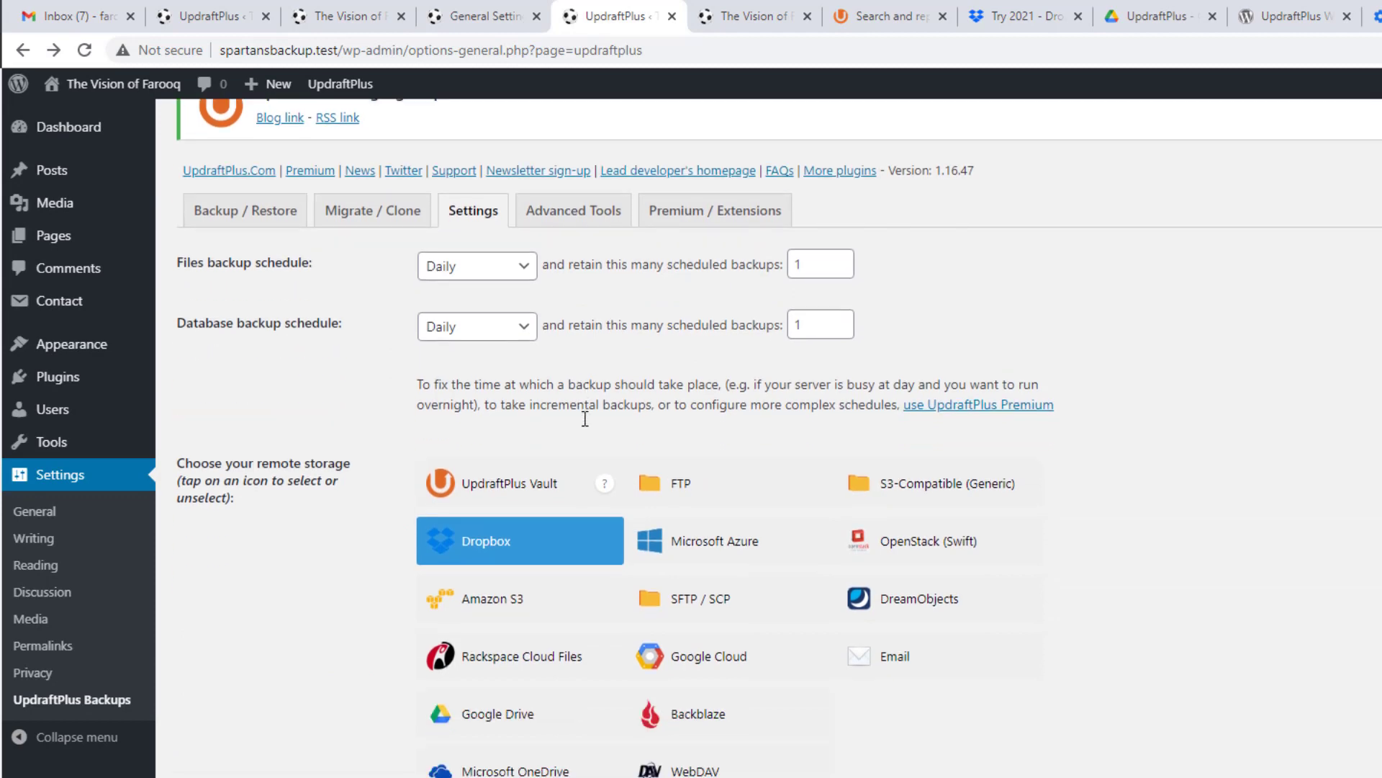
pyautogui.click(237, 214)
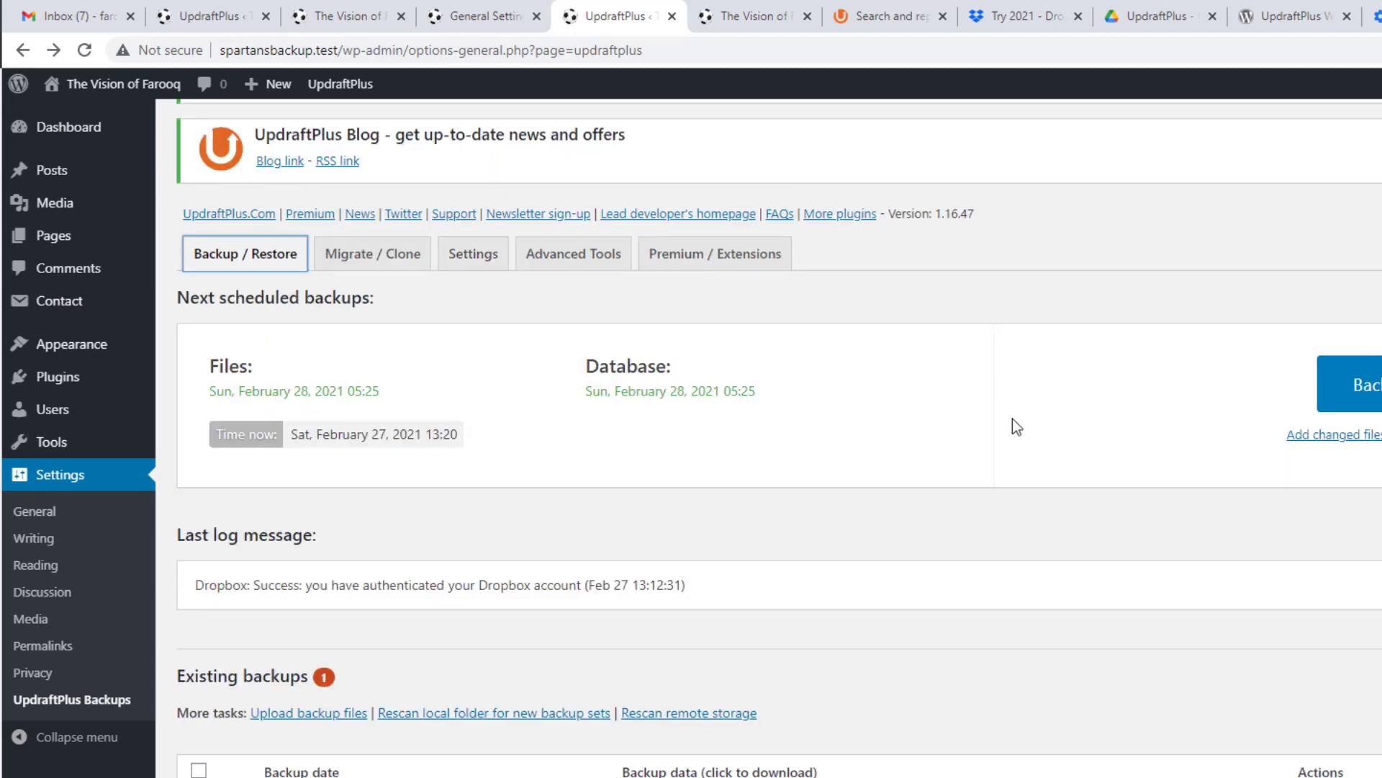
# Step: Start a new backup with database, files and remote storage, showing Dropbox as the destination
pyautogui.click(1338, 403)
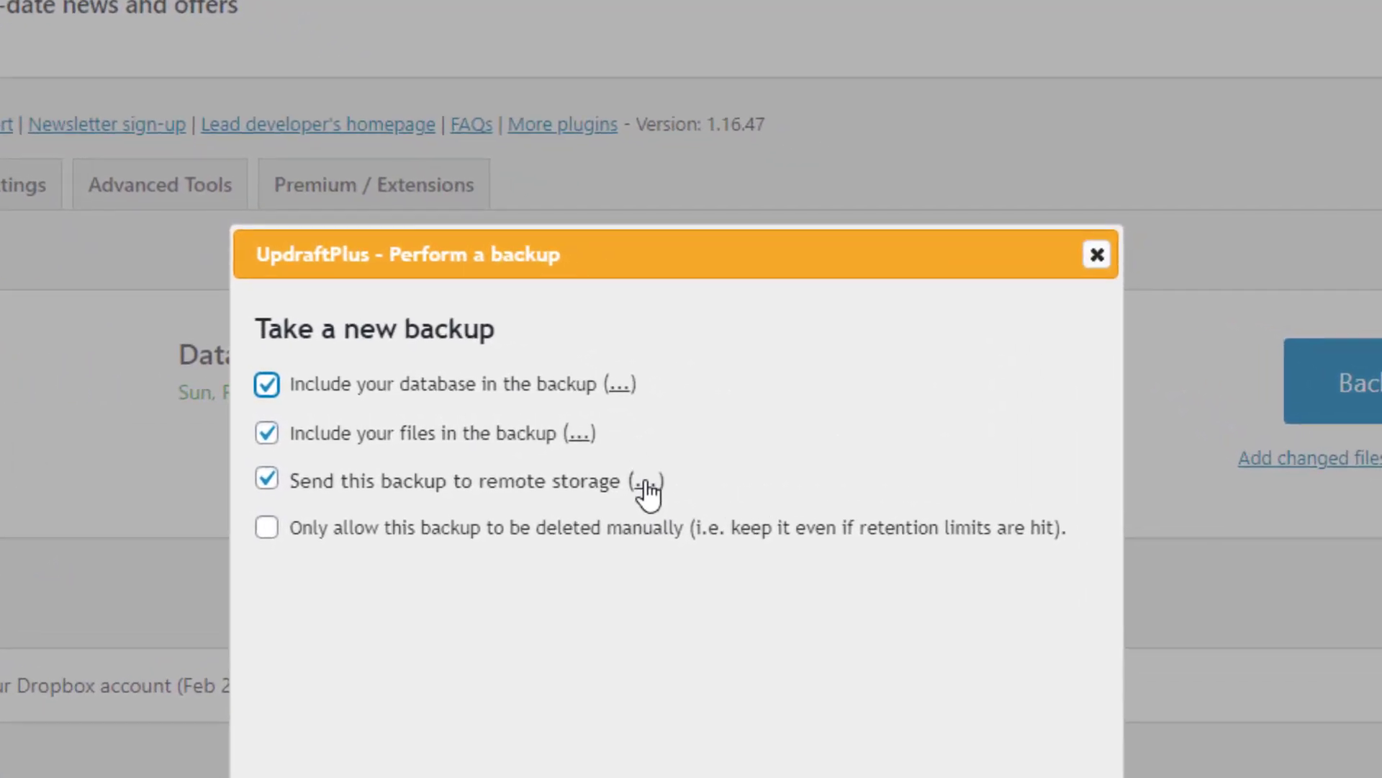
pyautogui.click(646, 482)
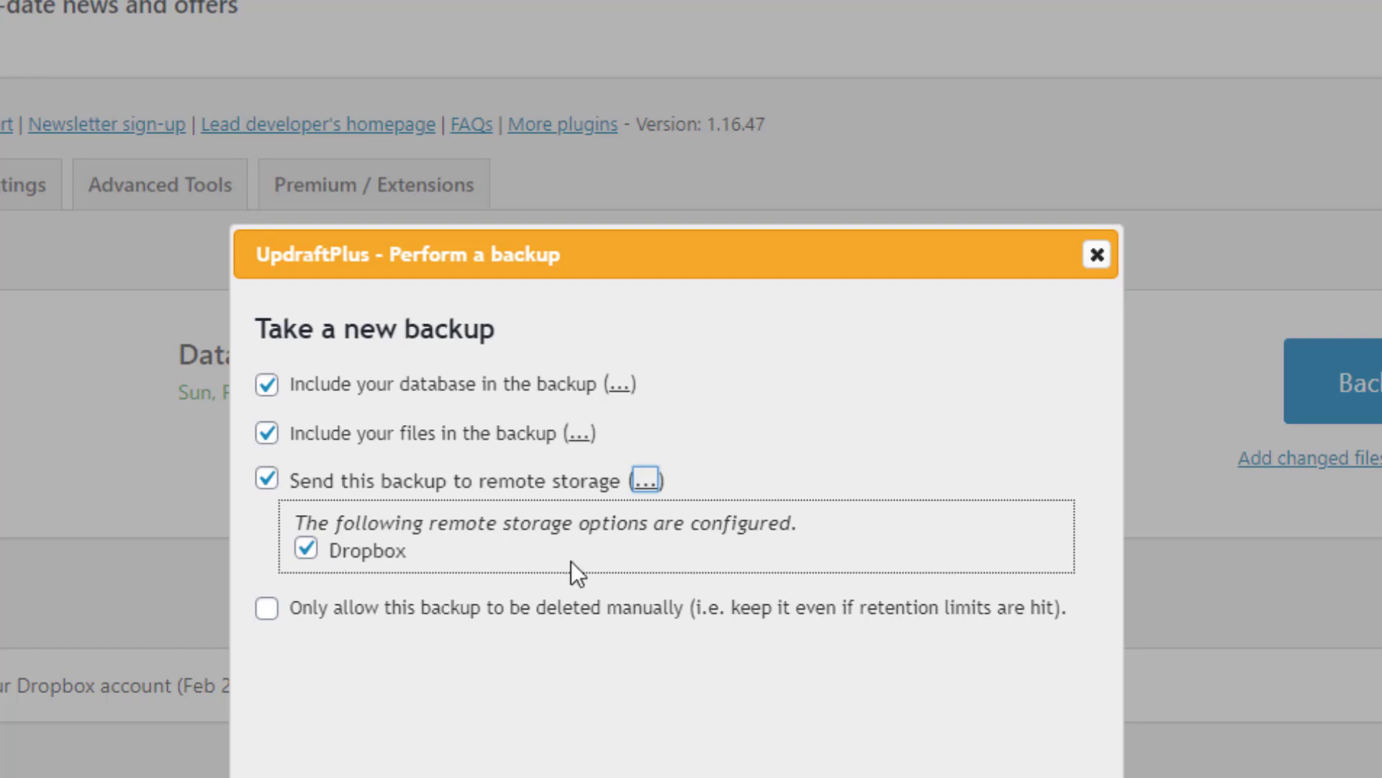